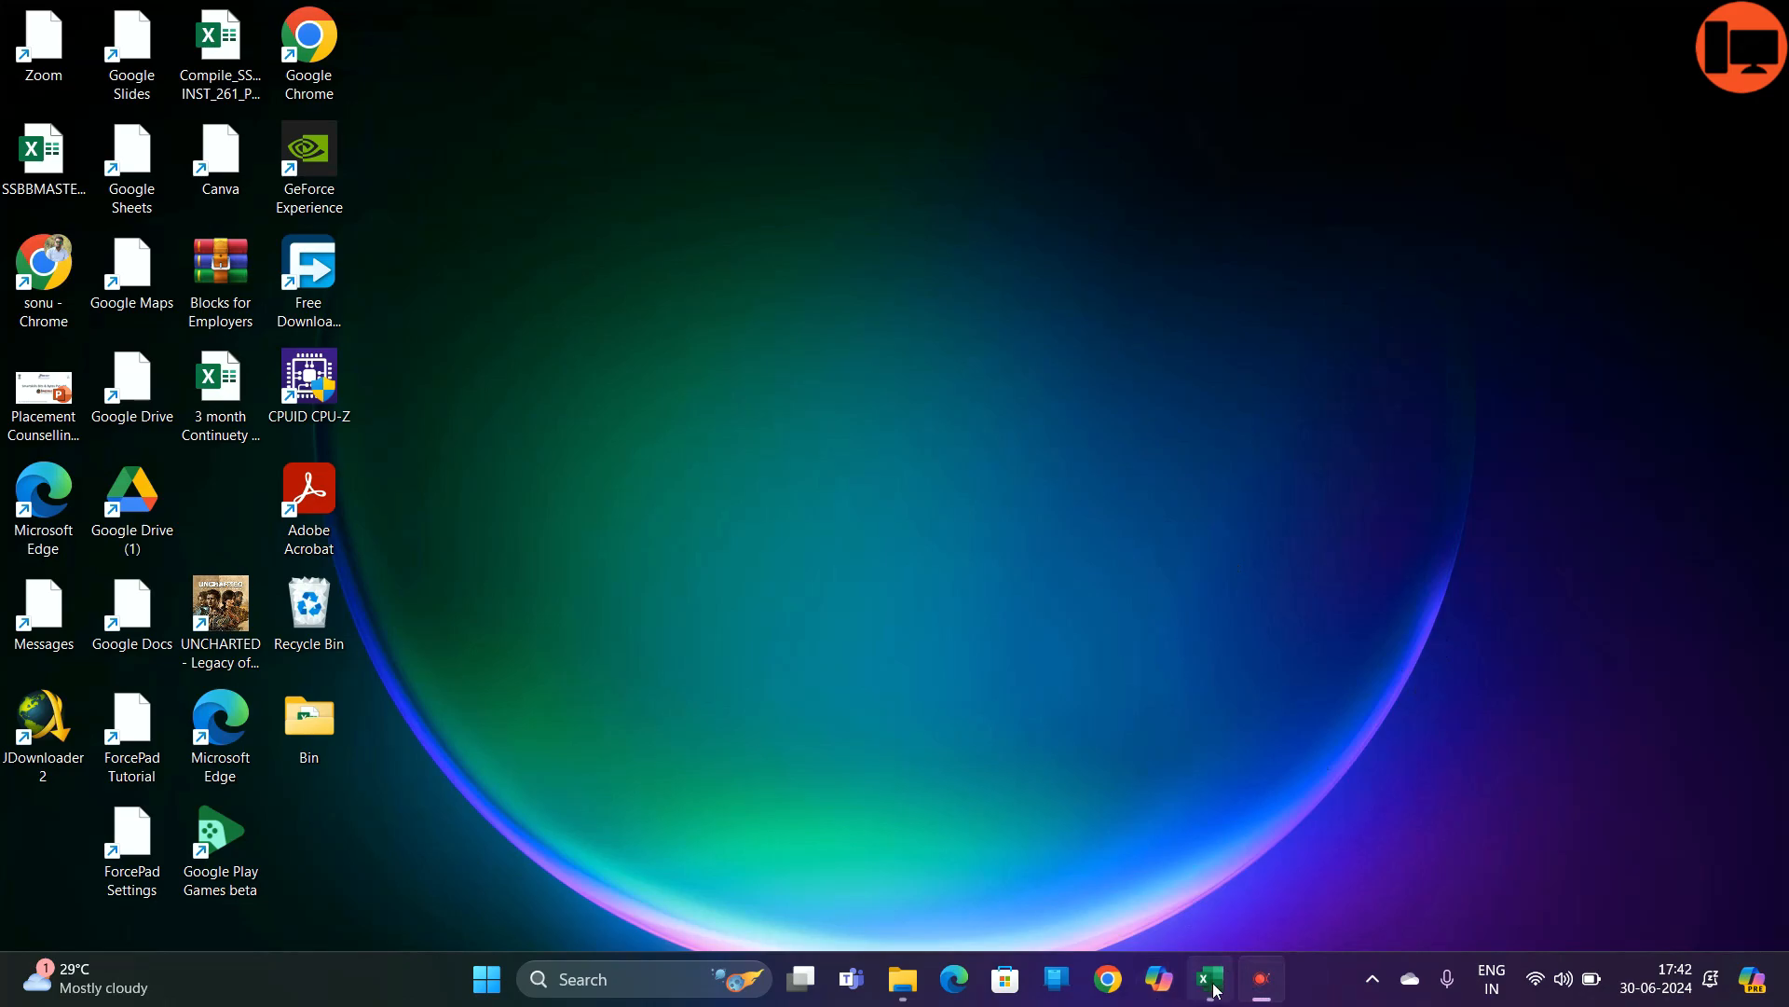
- Switch to the Date workbook in Excel and examine the Date Function list, the practice sheet's headings, names and first-row dates
left_click(1210, 979)
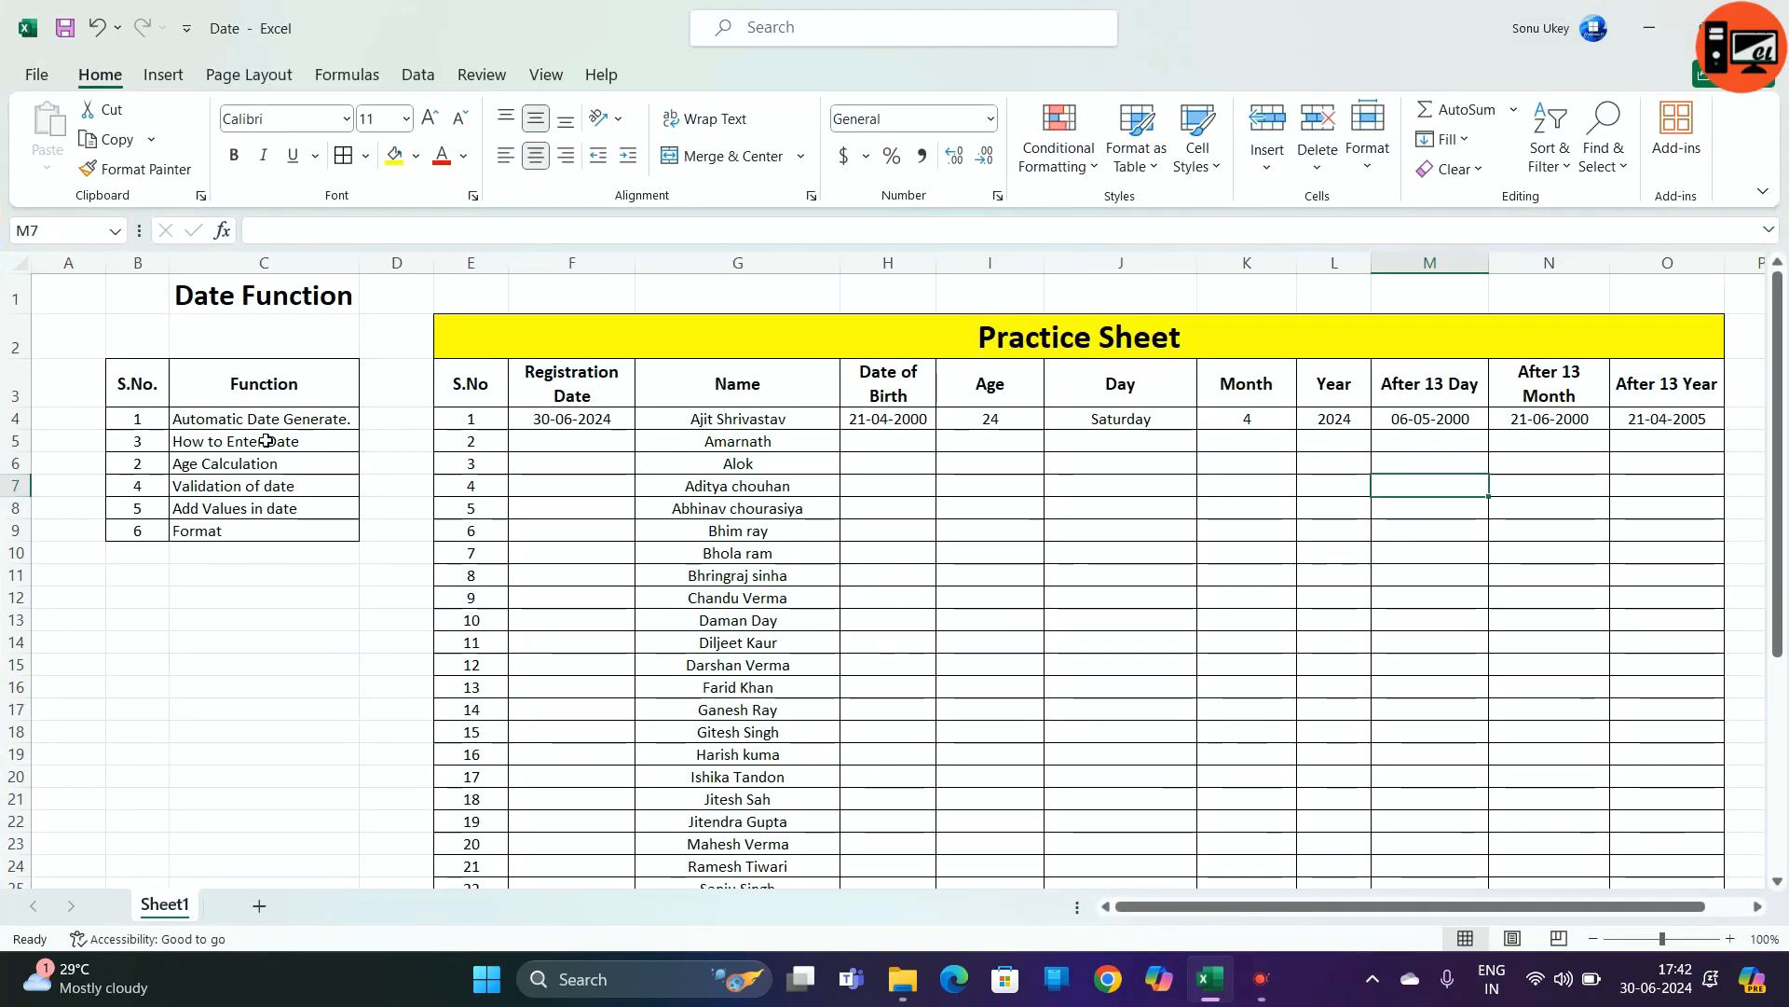
left_click_drag(241, 423, 217, 547)
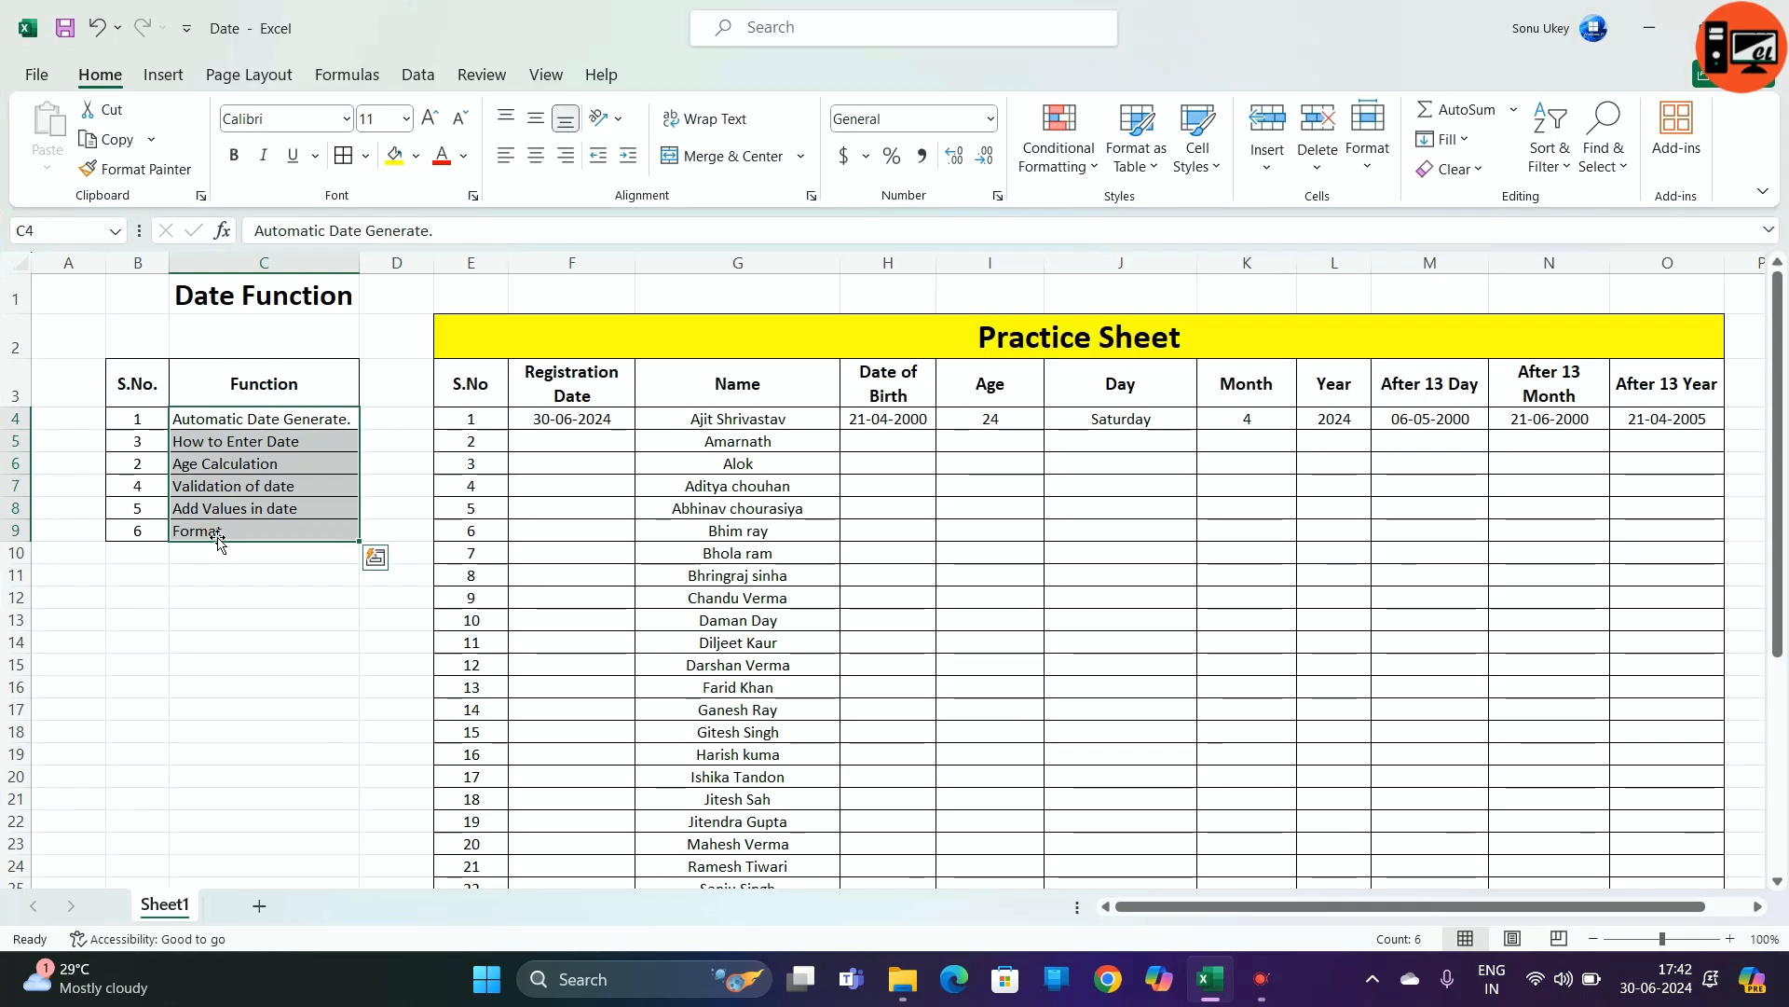
left_click(547, 347)
scroll(547, 348, "right", 1)
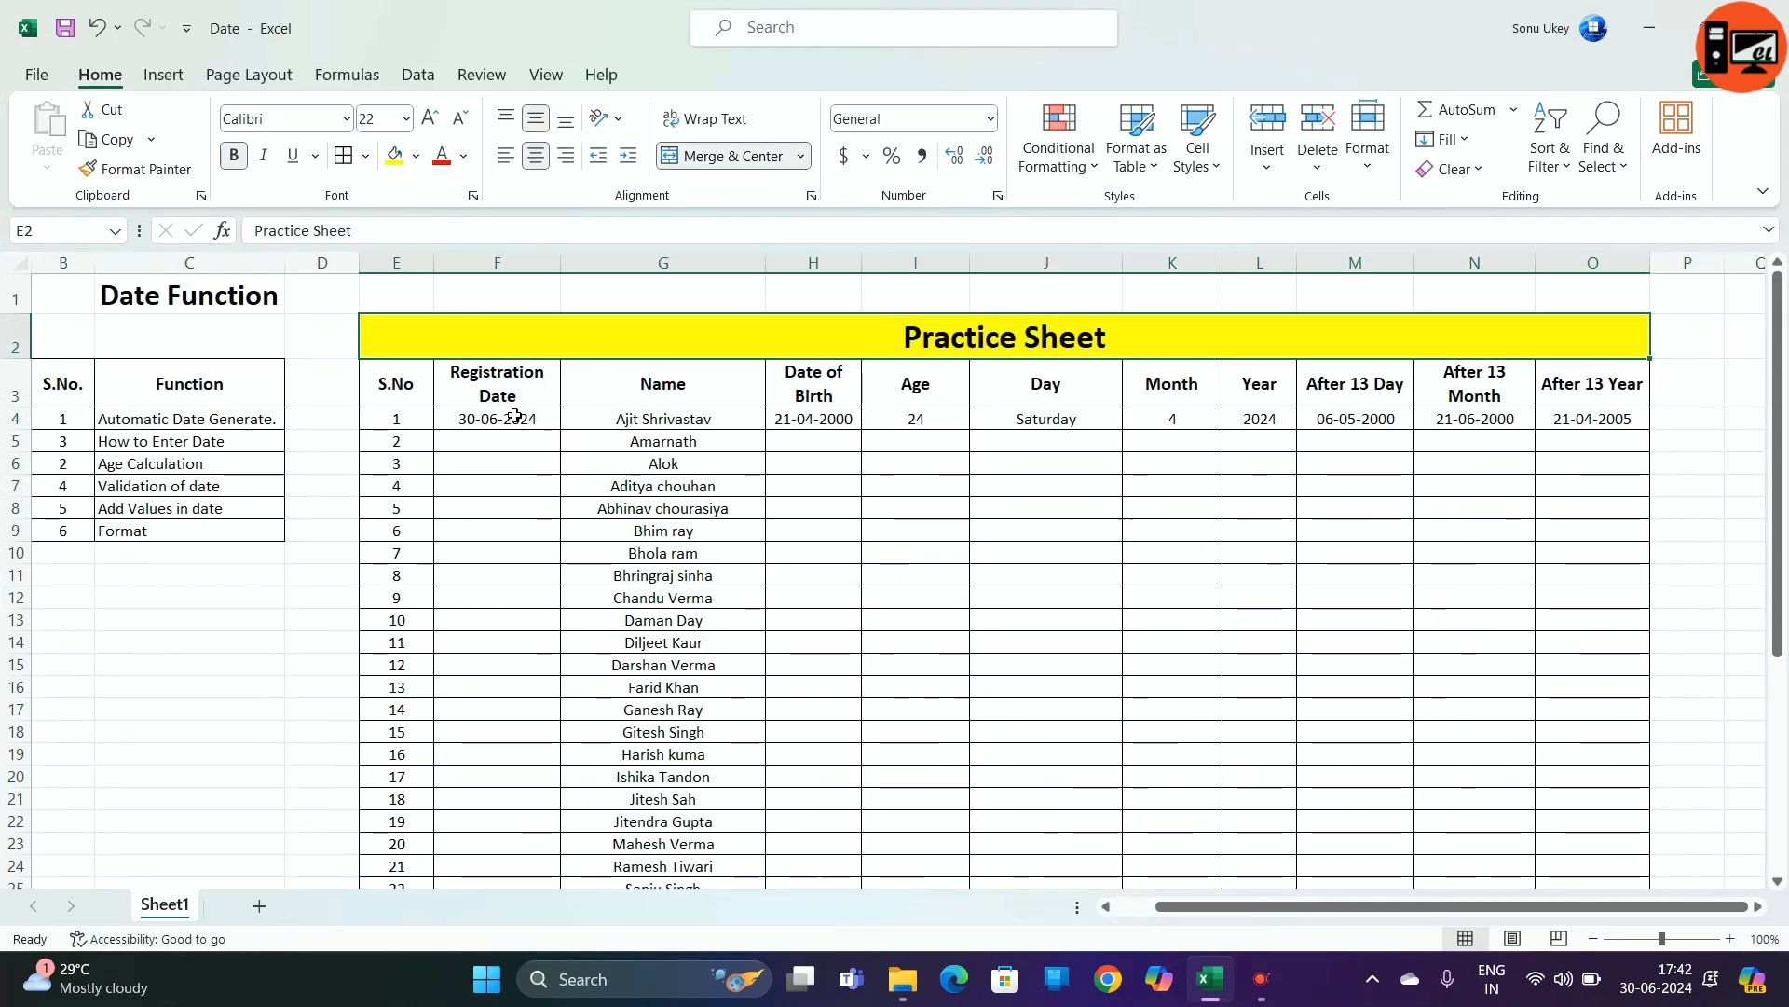
left_click_drag(382, 384, 1604, 414)
left_click(798, 444)
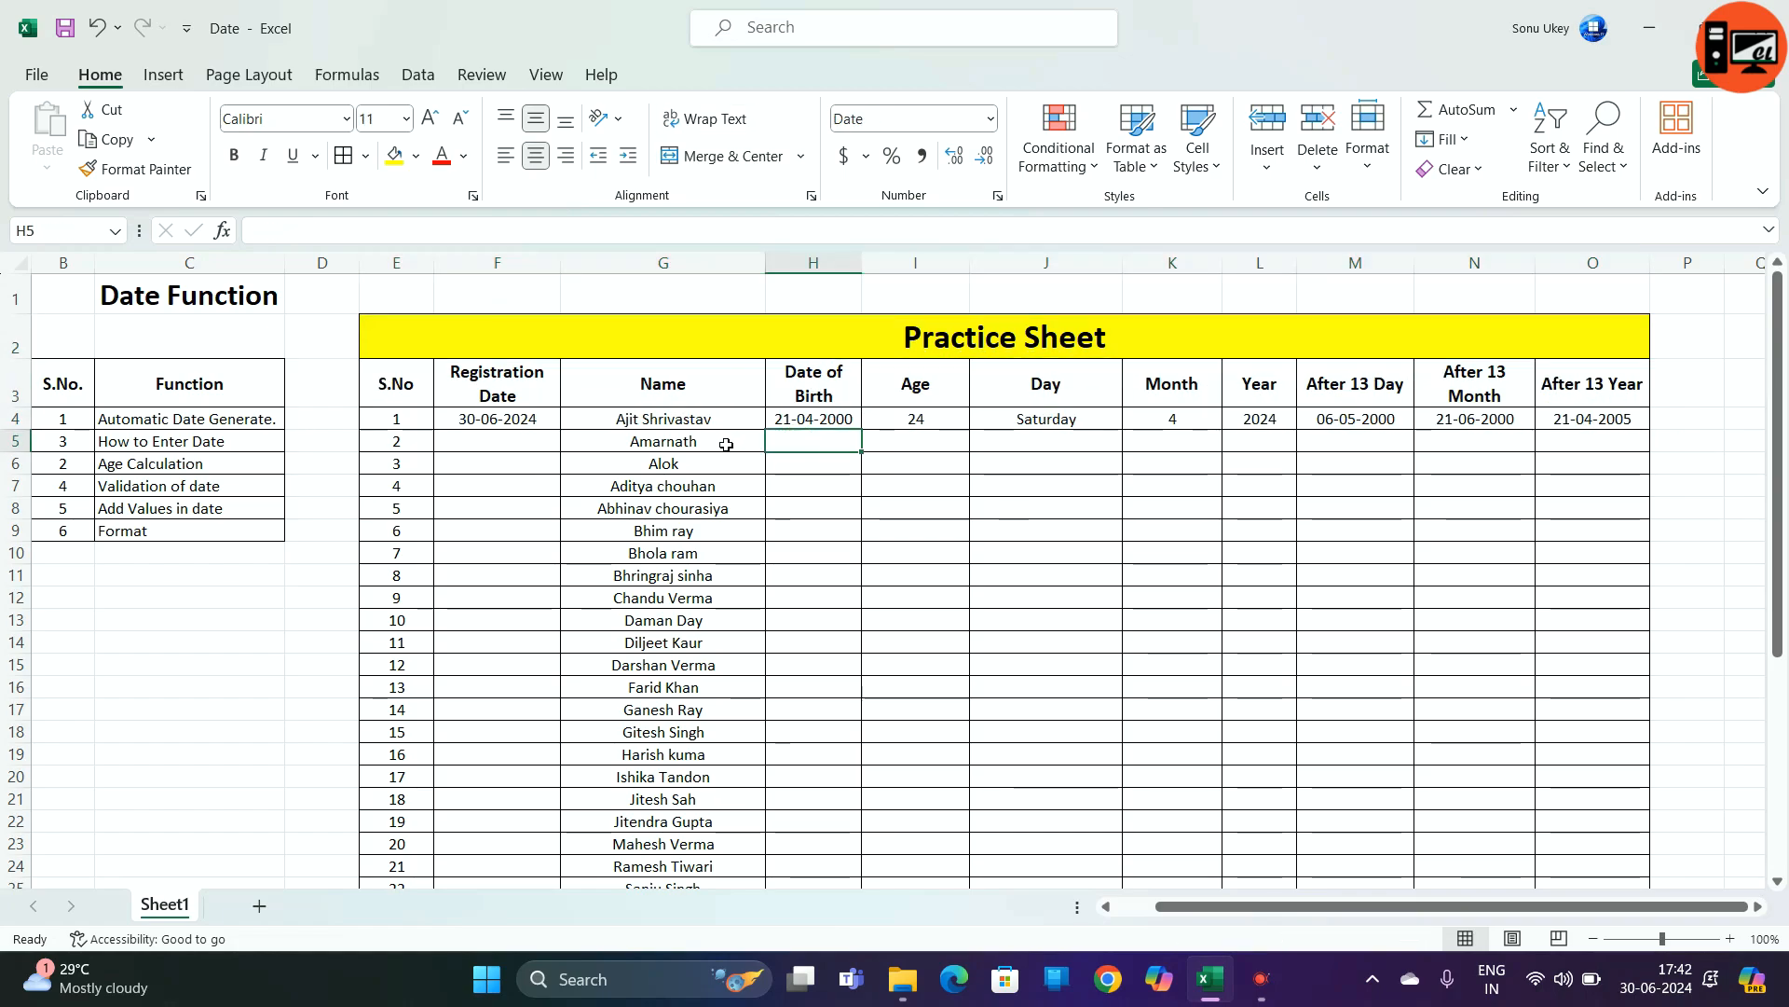
left_click(613, 446)
left_click_drag(613, 446, 615, 853)
scroll(618, 499, "up", 1)
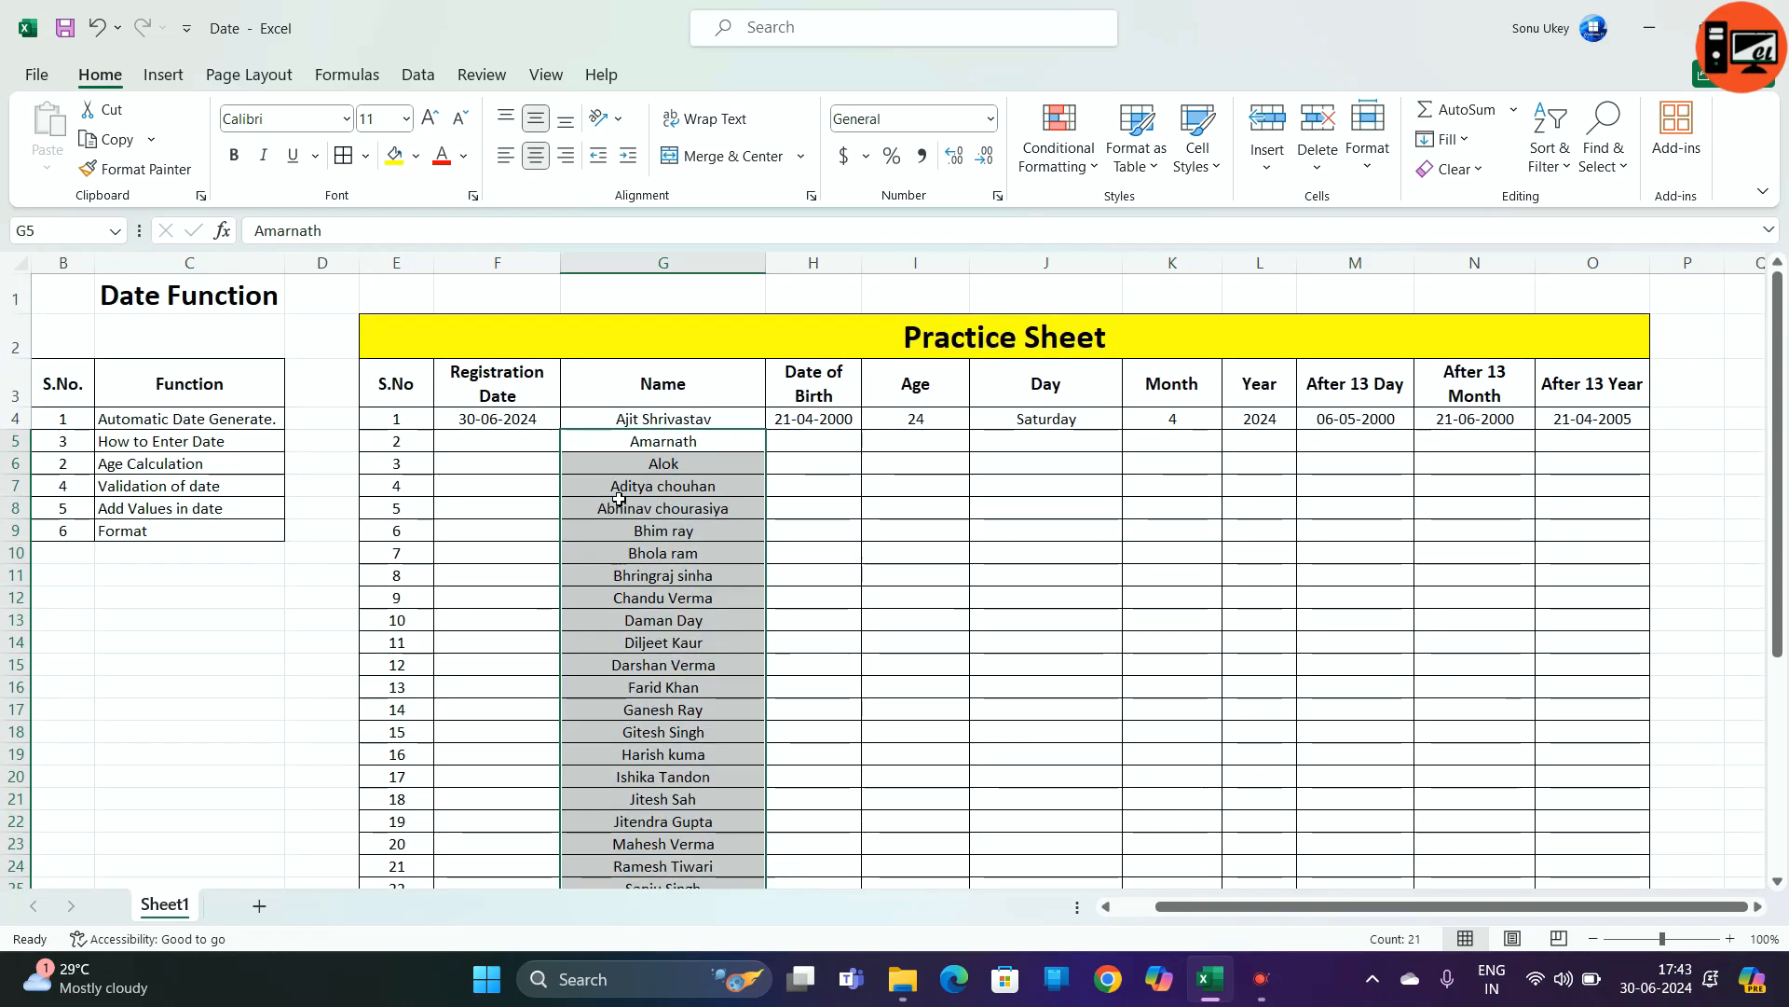
left_click(582, 443)
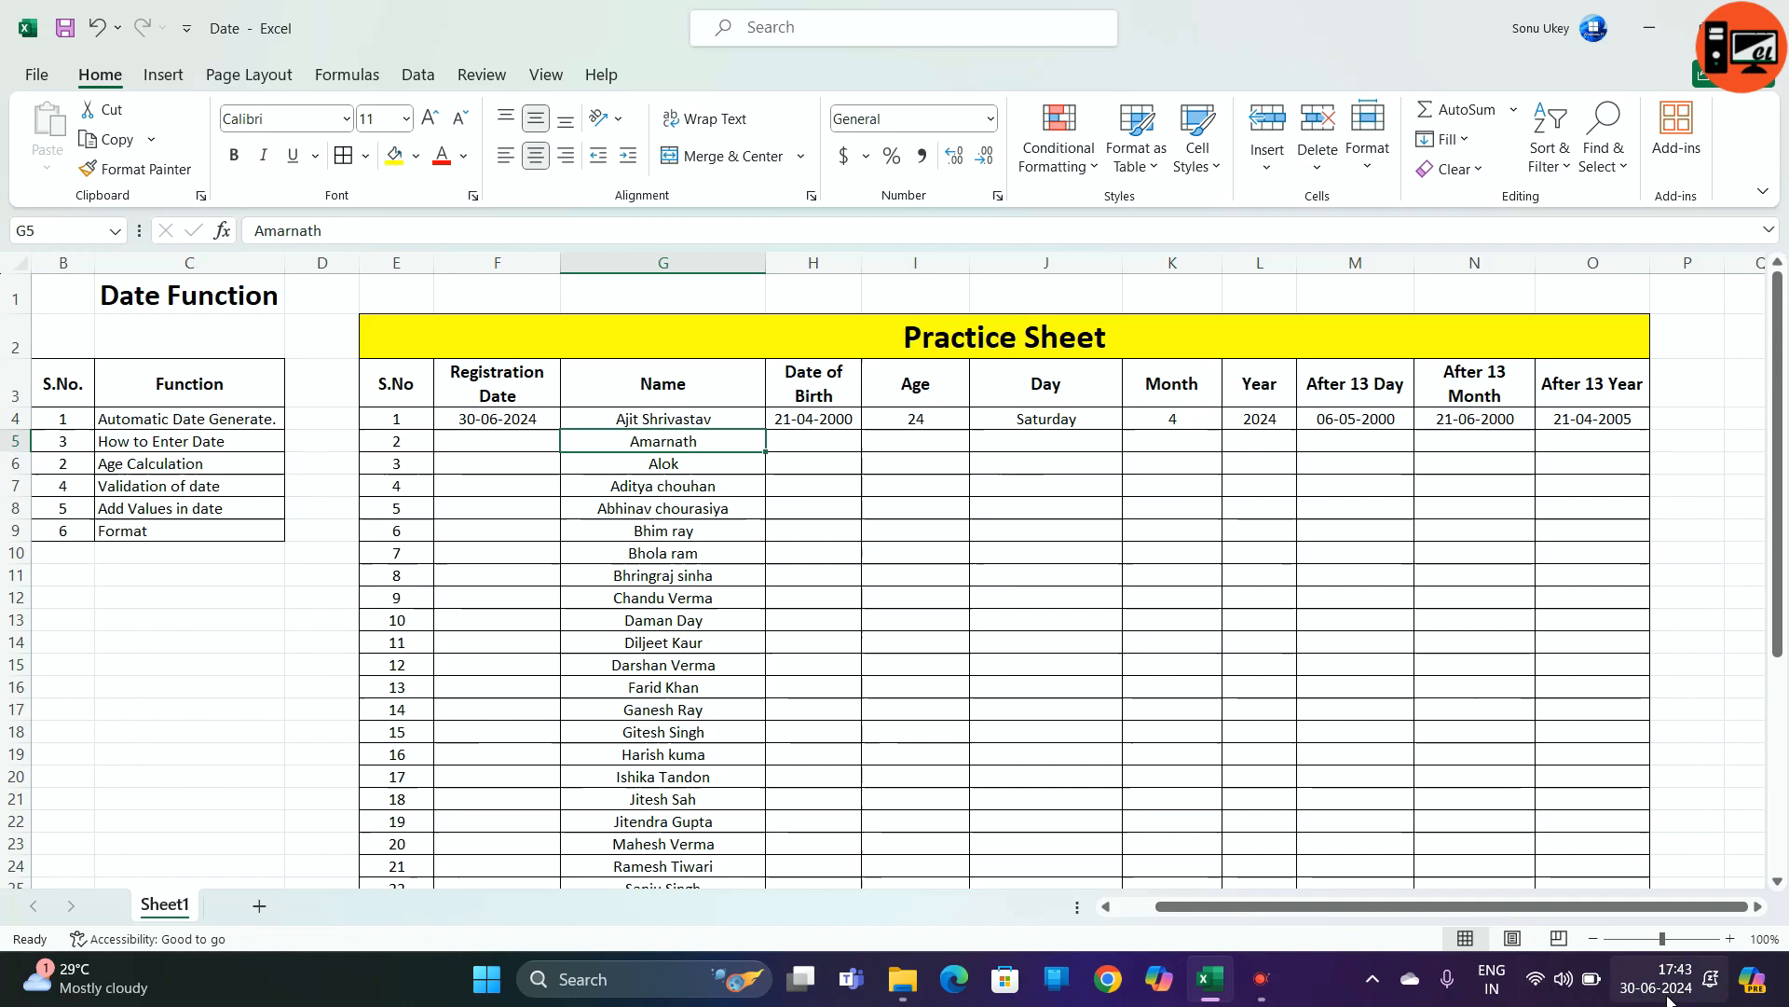
left_click(401, 387)
left_click_drag(401, 387, 643, 447)
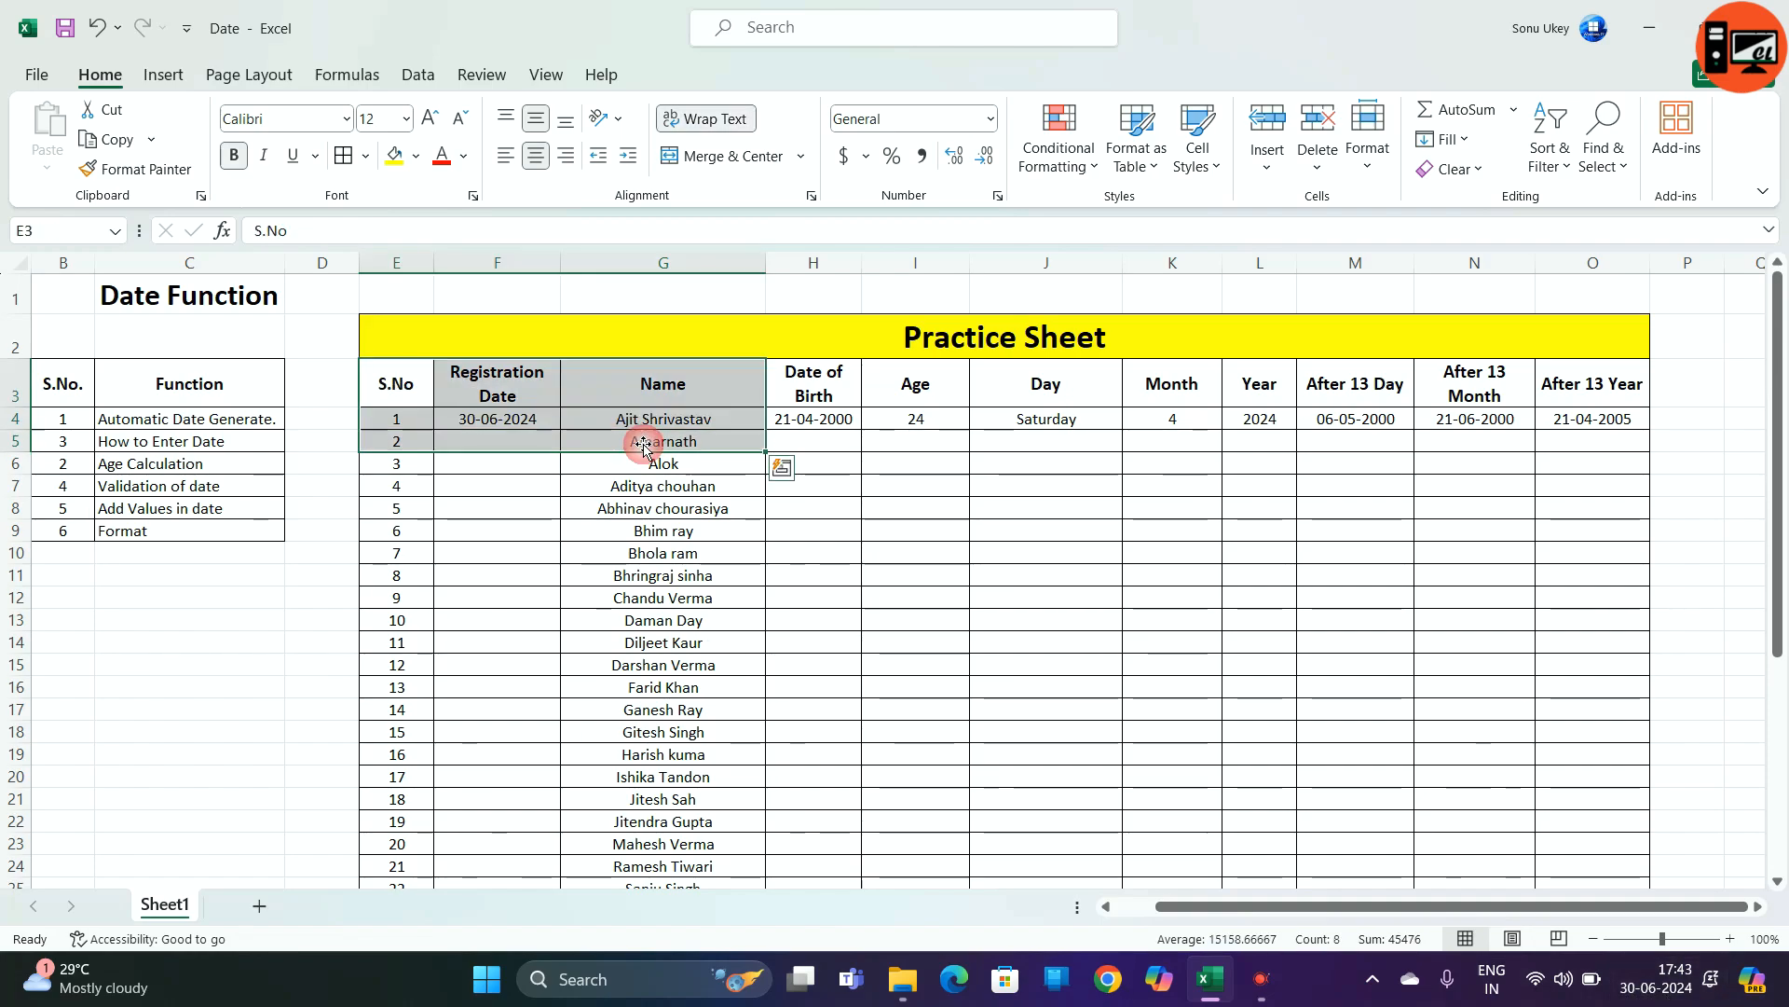
left_click(503, 424)
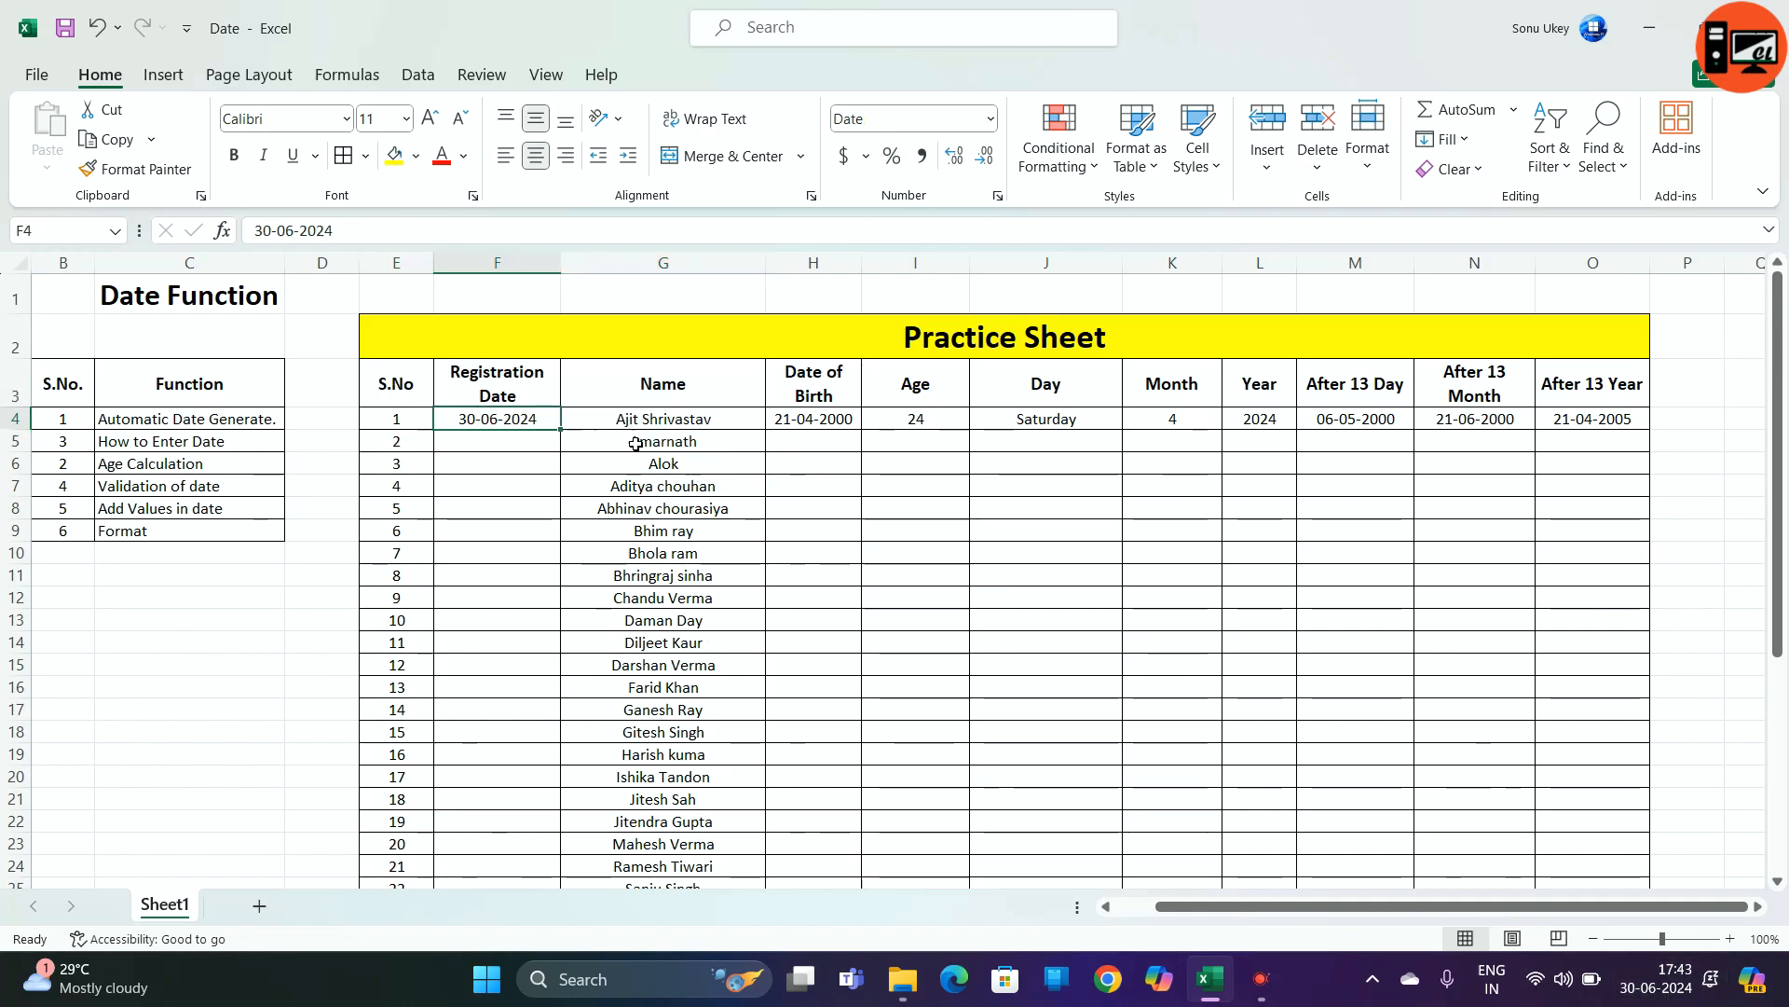
left_click(810, 417)
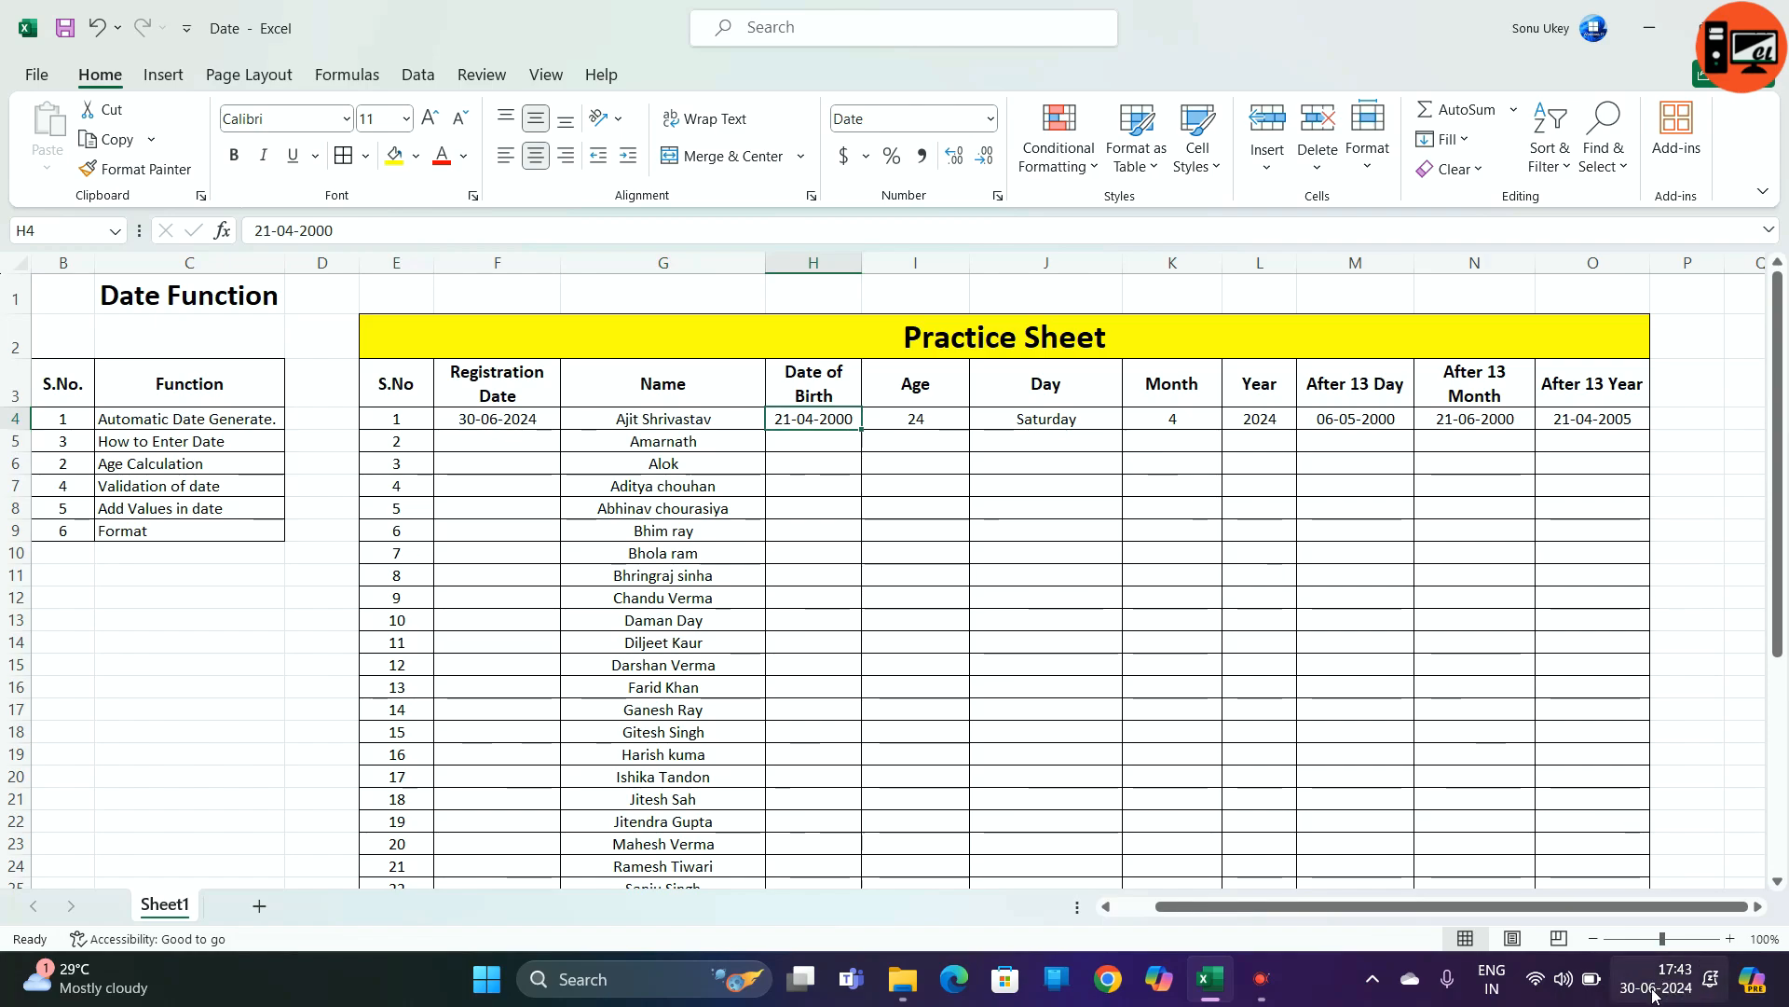
- Enter a date of birth in H5 in day-month-year order with hyphens, and fill the Age formula from I4 down to I5
left_click(831, 452)
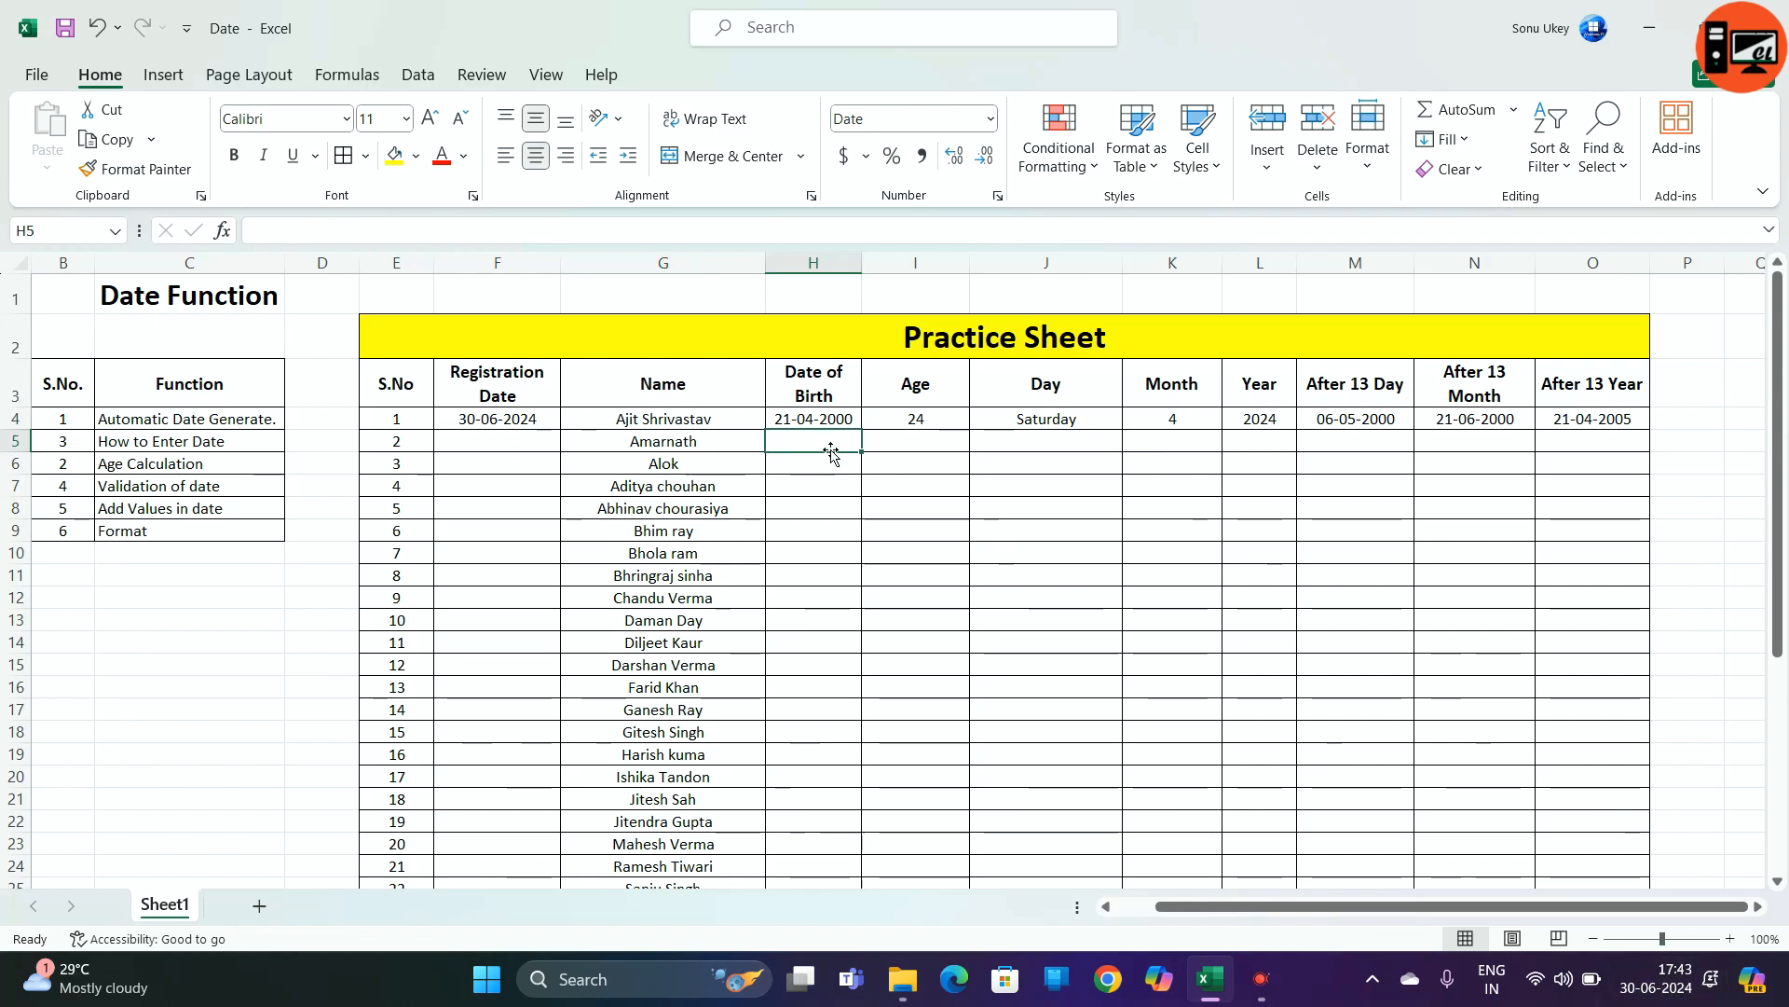
type("25")
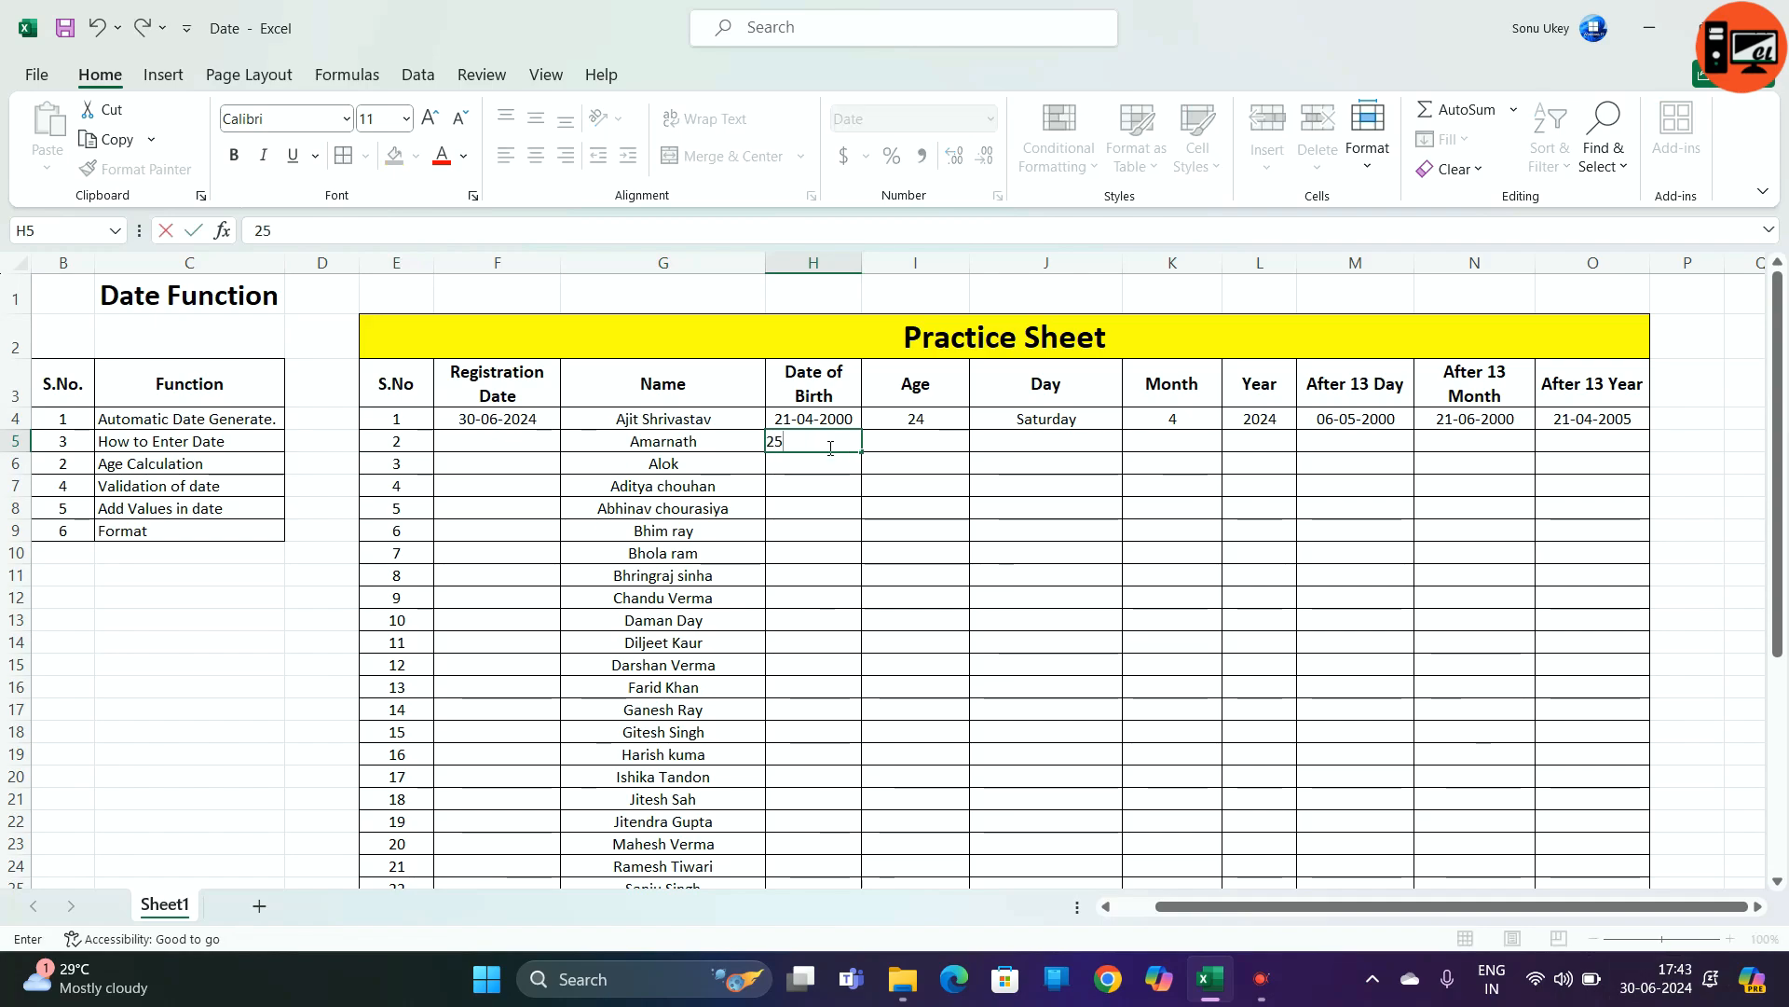
type("-04-2023")
key("Return")
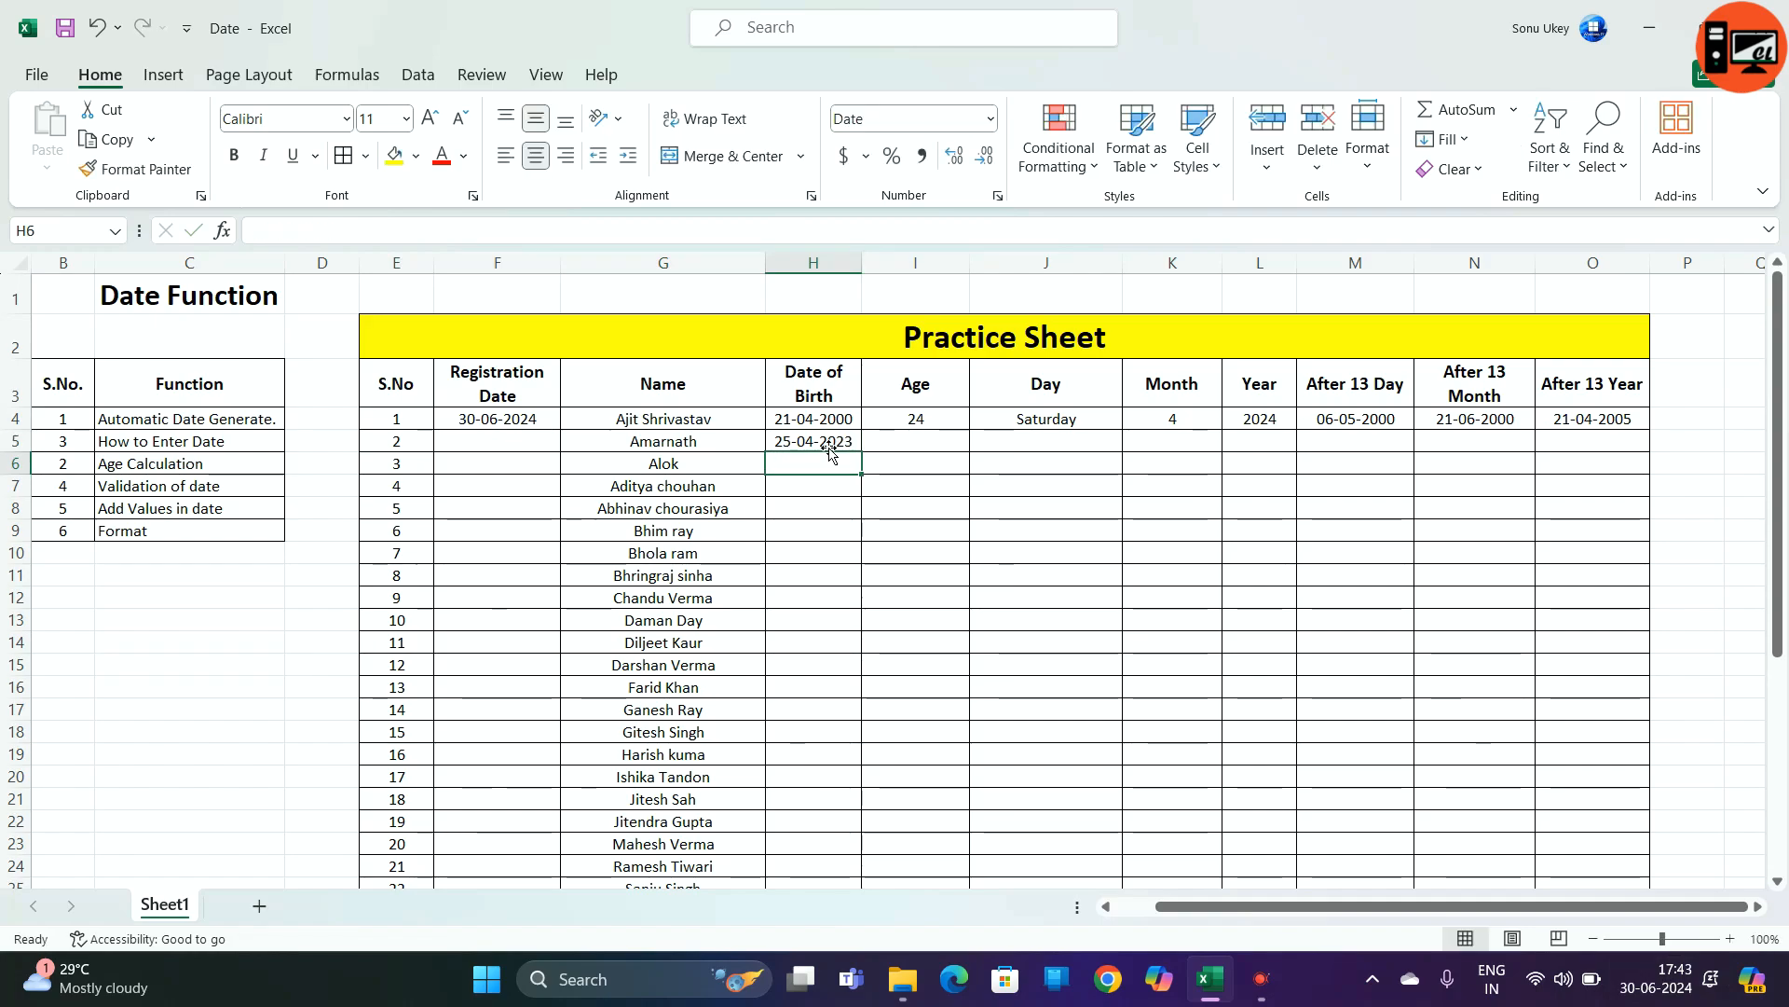
left_click(822, 442)
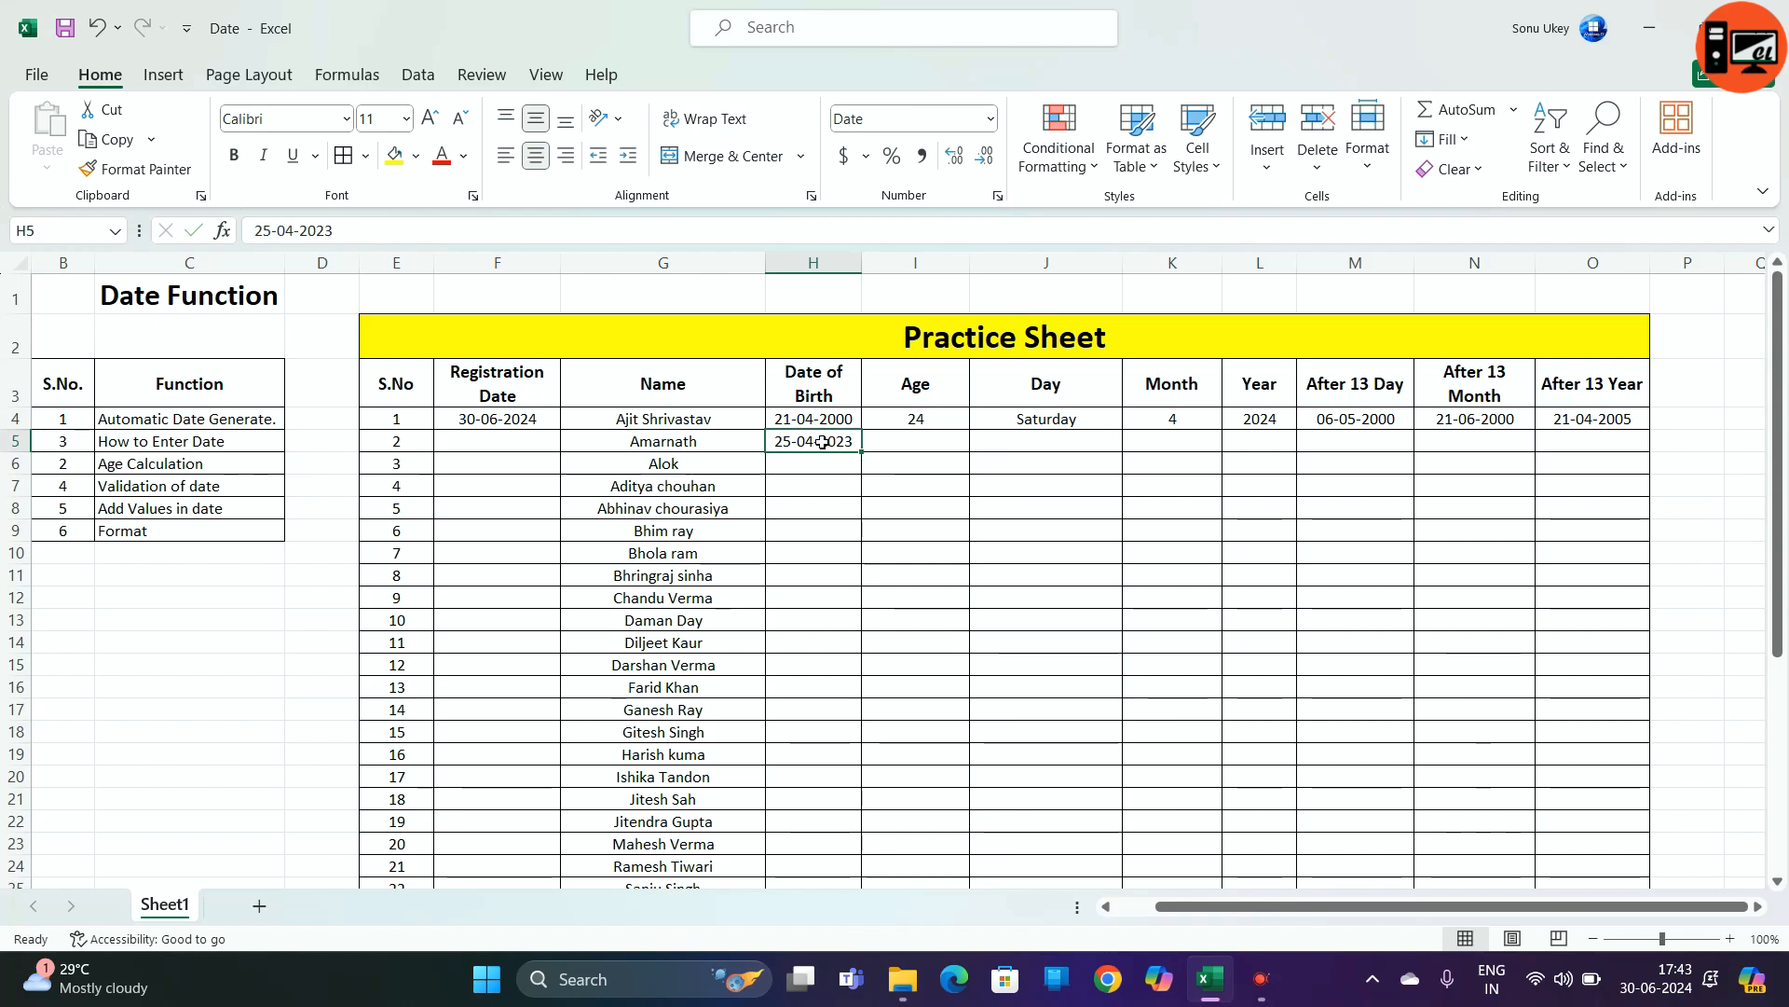
left_click(949, 437)
key("ctrl+d")
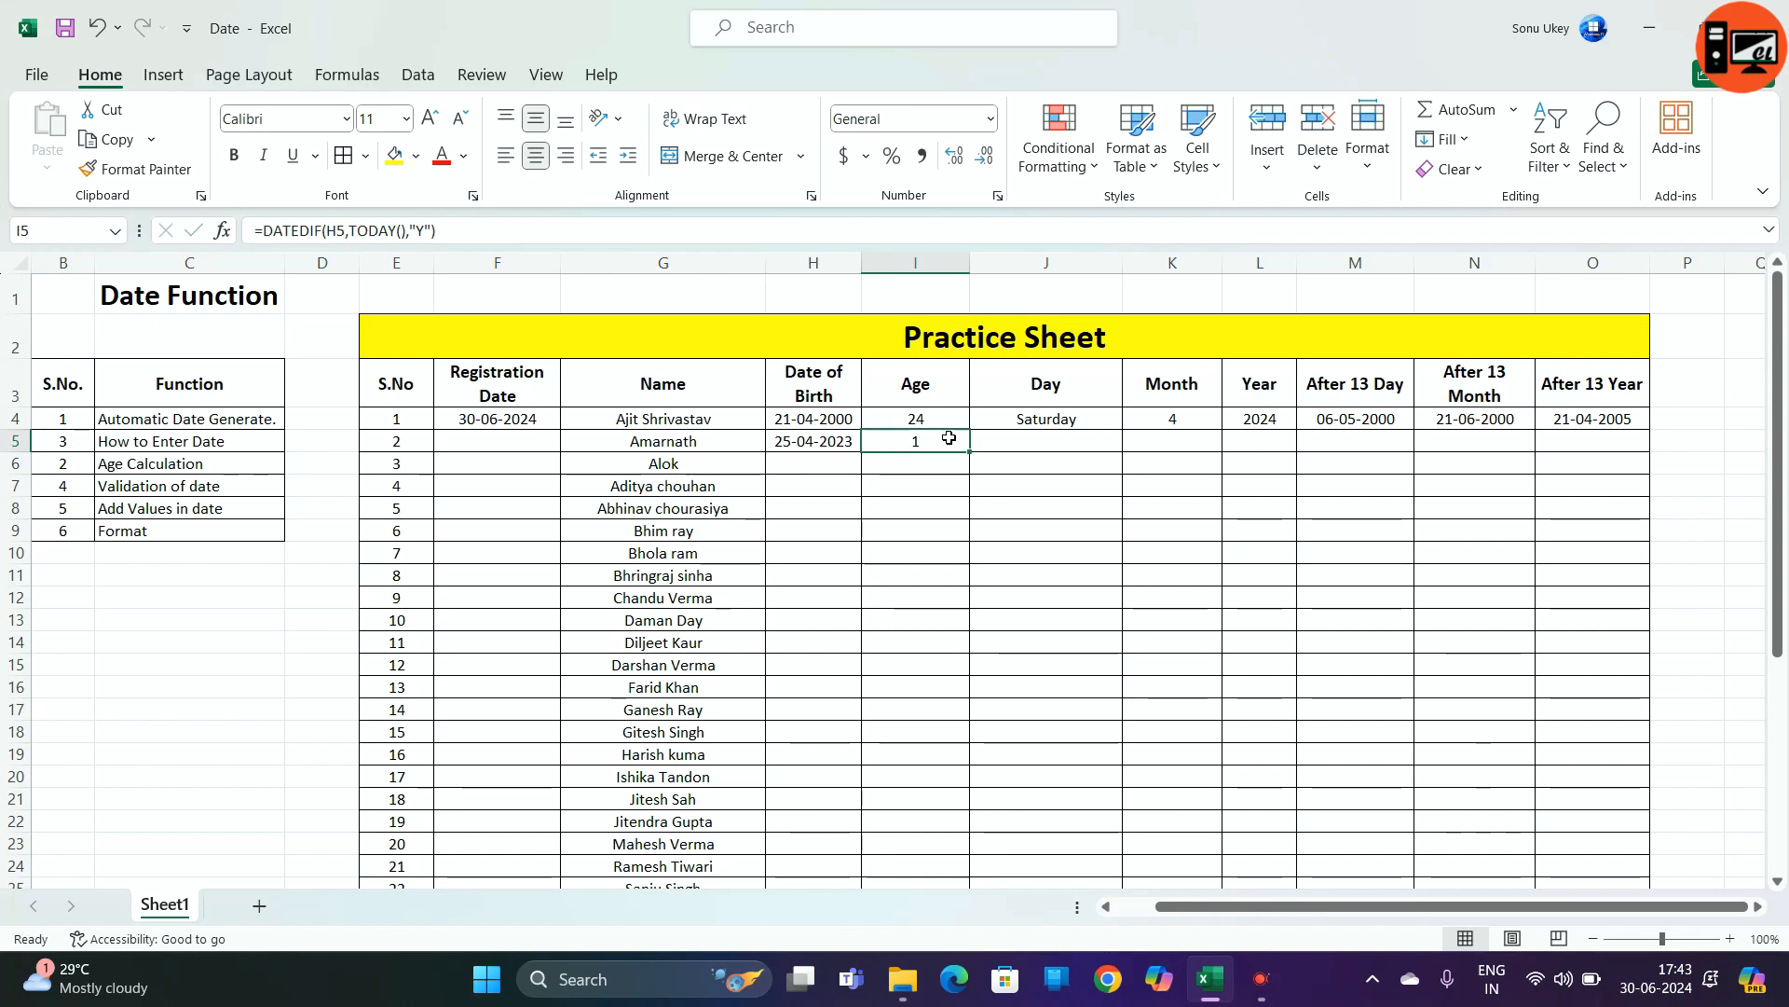
left_click_drag(783, 445, 923, 441)
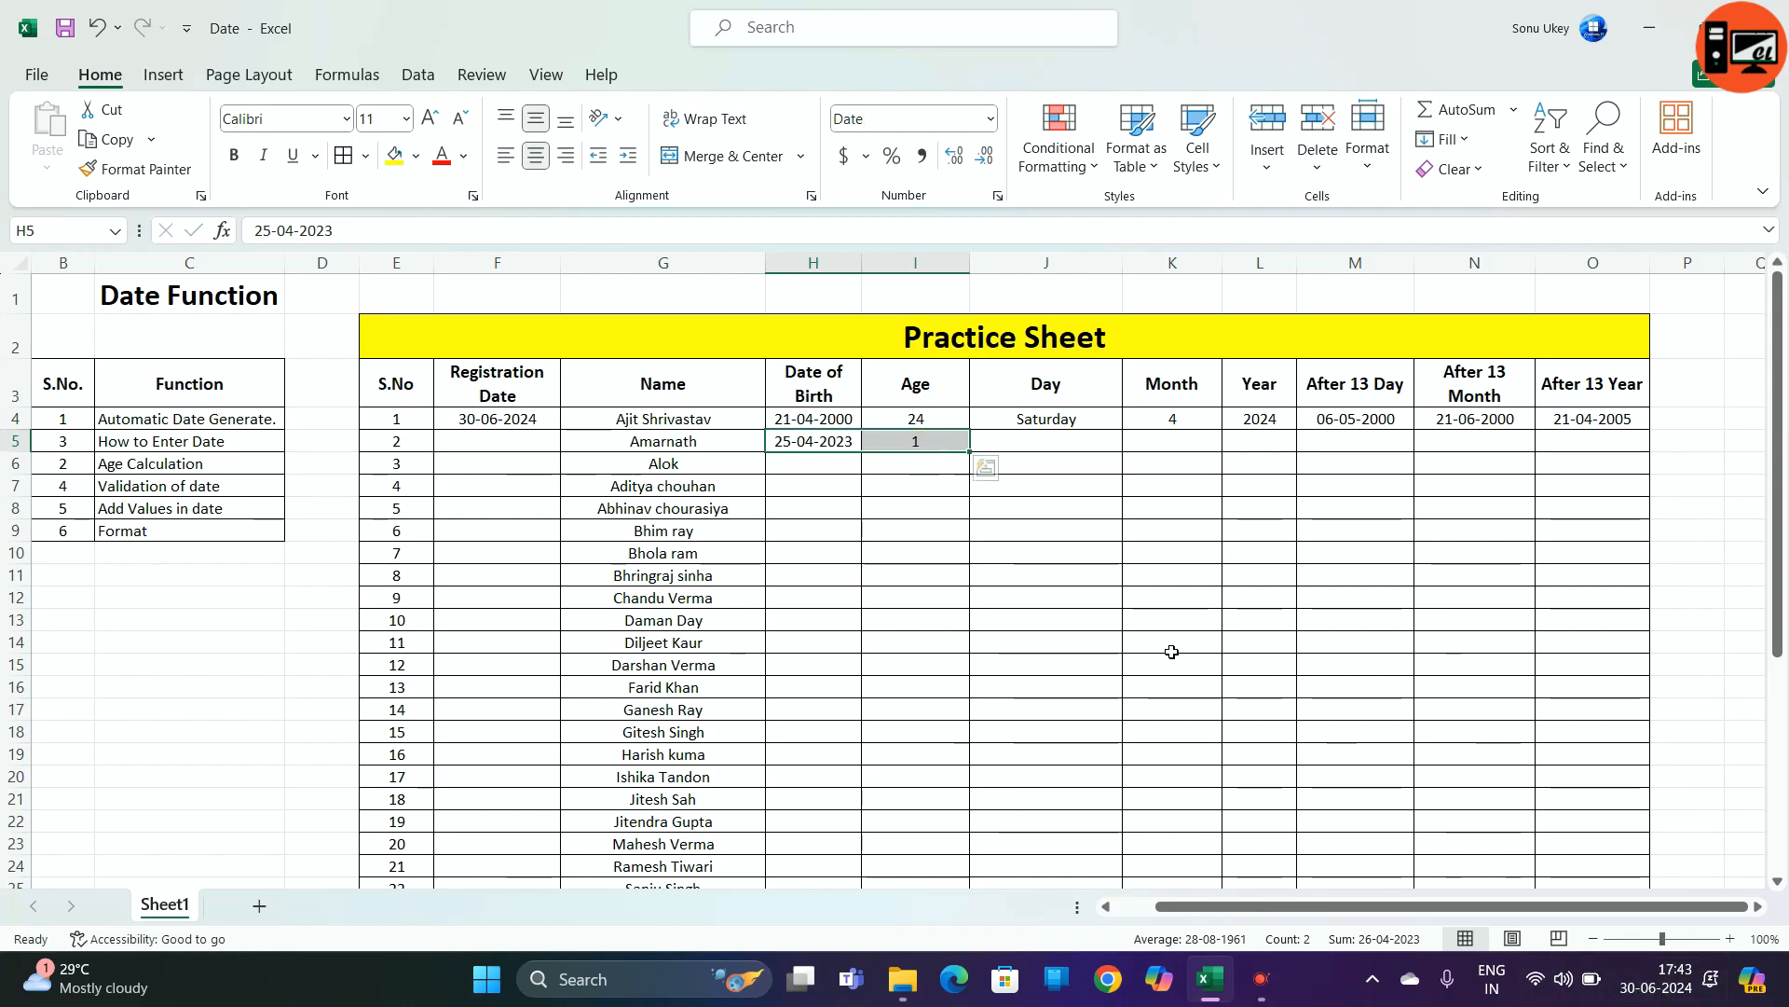
left_click(834, 438)
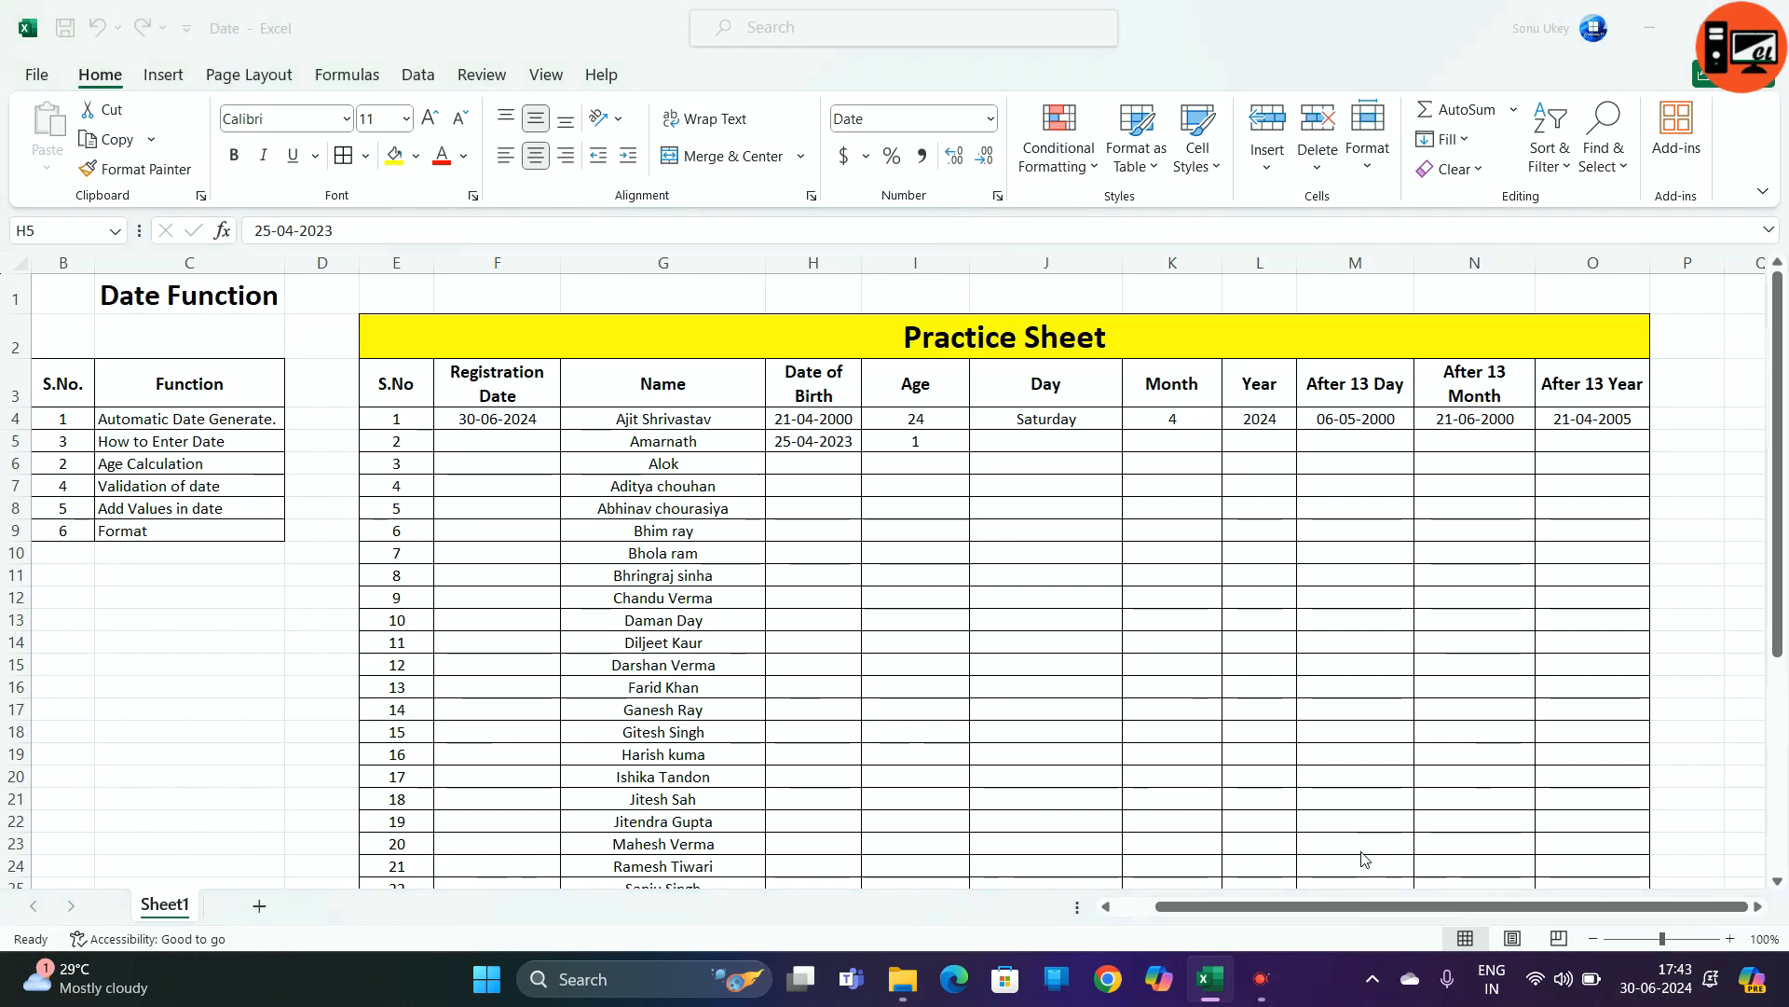
- Switch to Windows Settings and open the Language & region page under Time & language
key("super")
type("s")
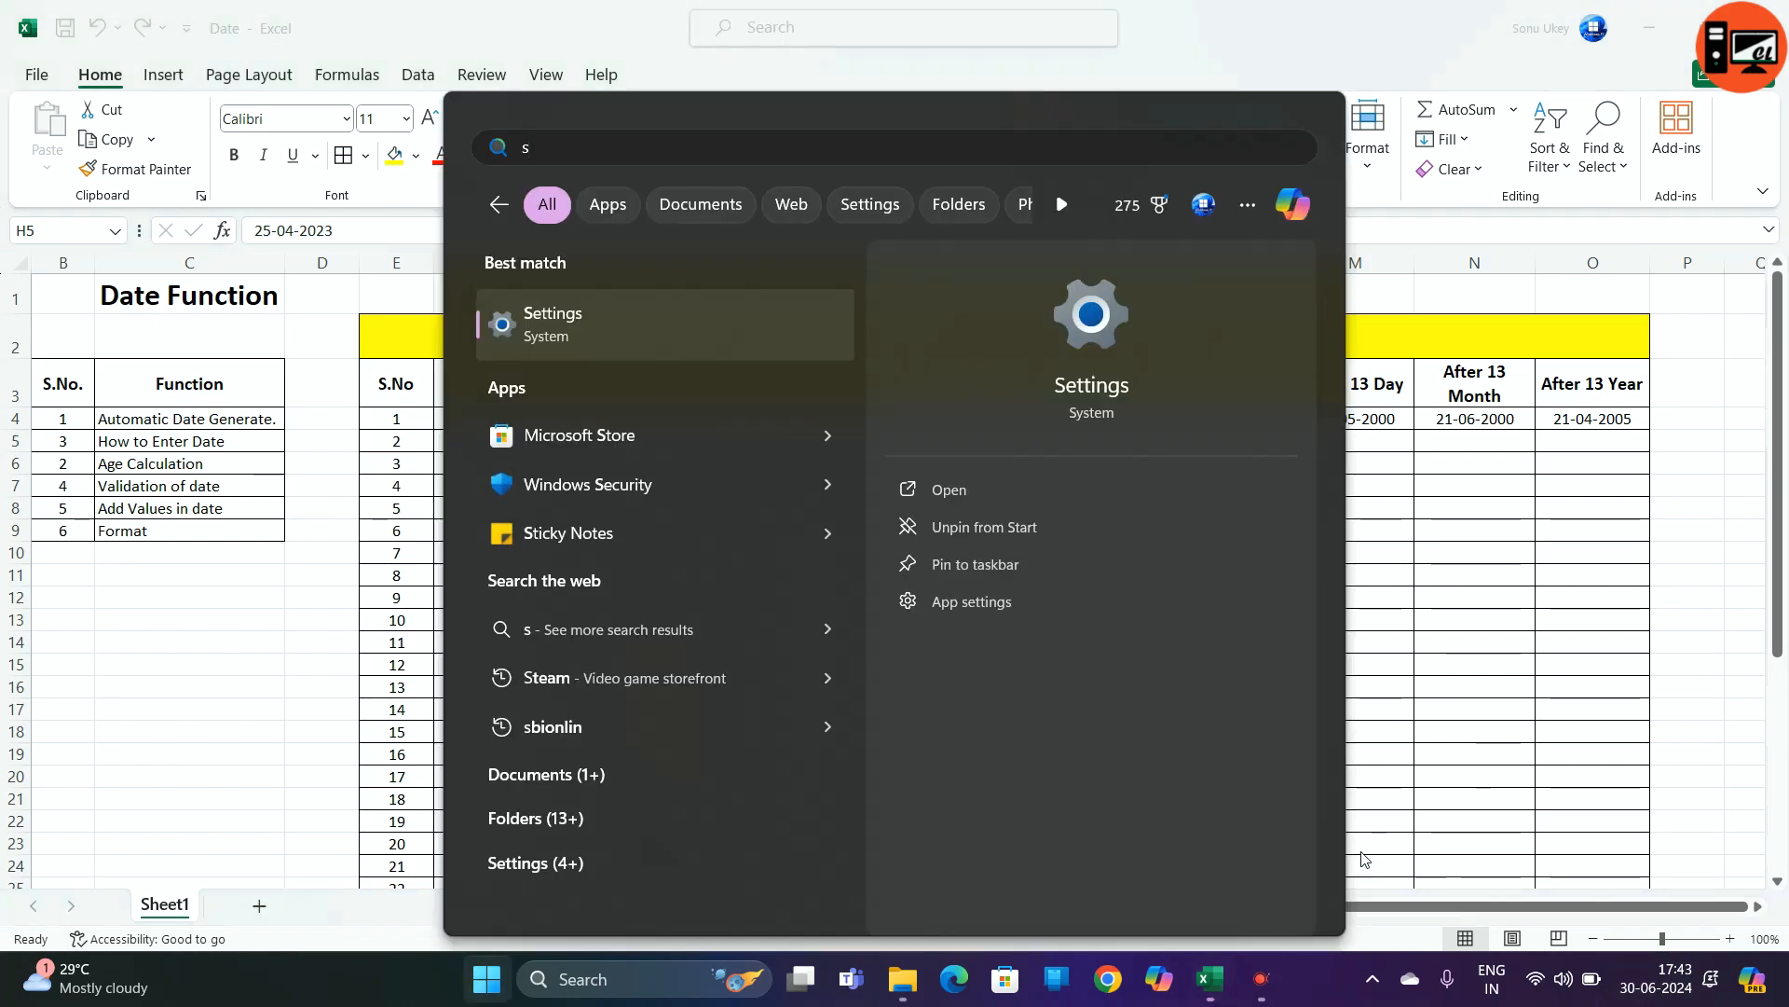
type("etting")
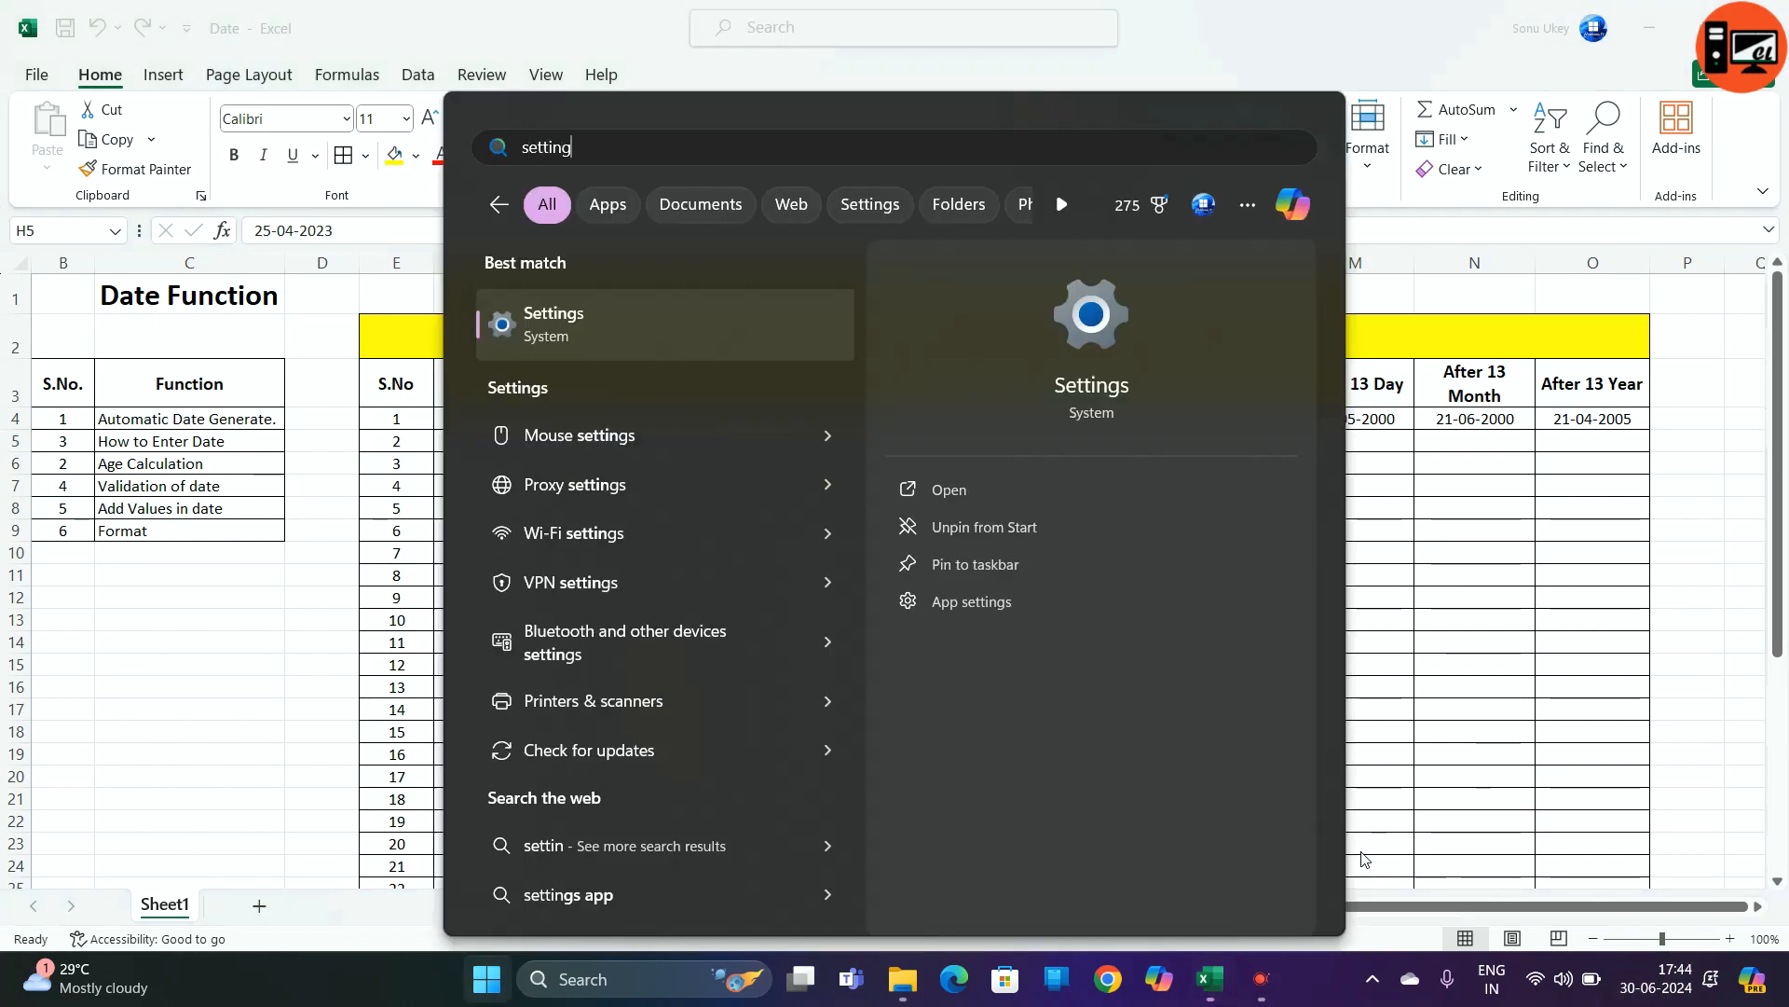
left_click(617, 341)
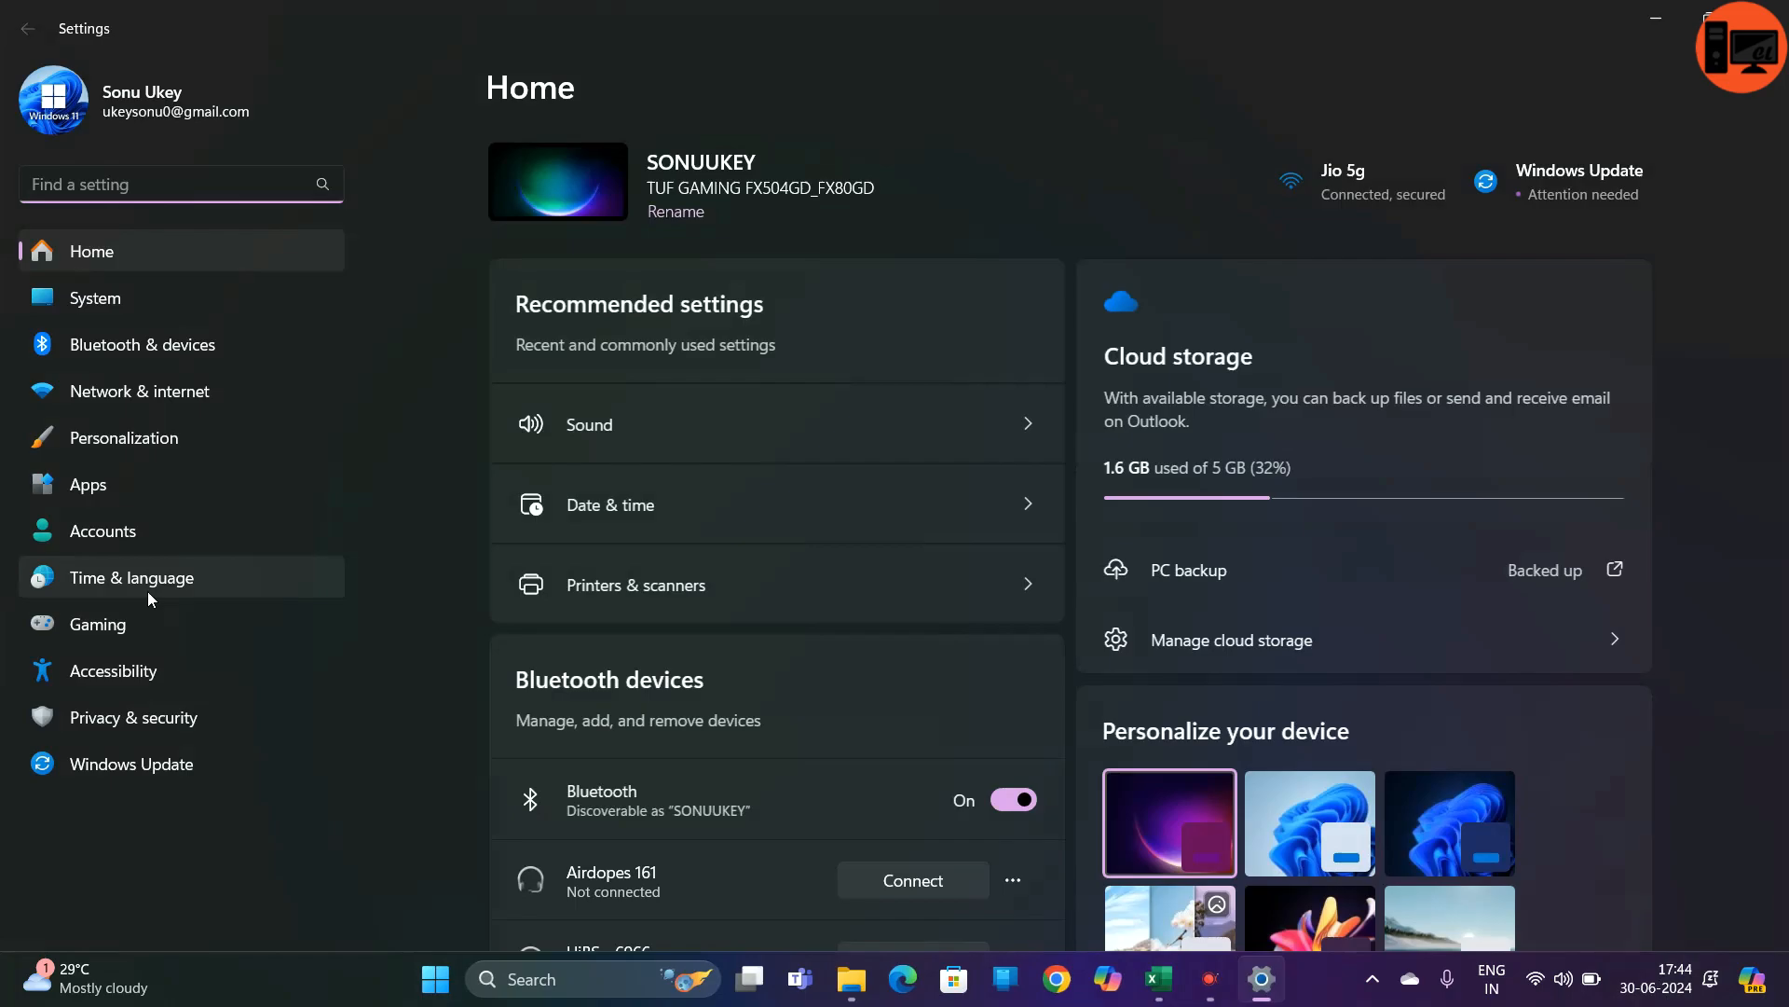
left_click(149, 586)
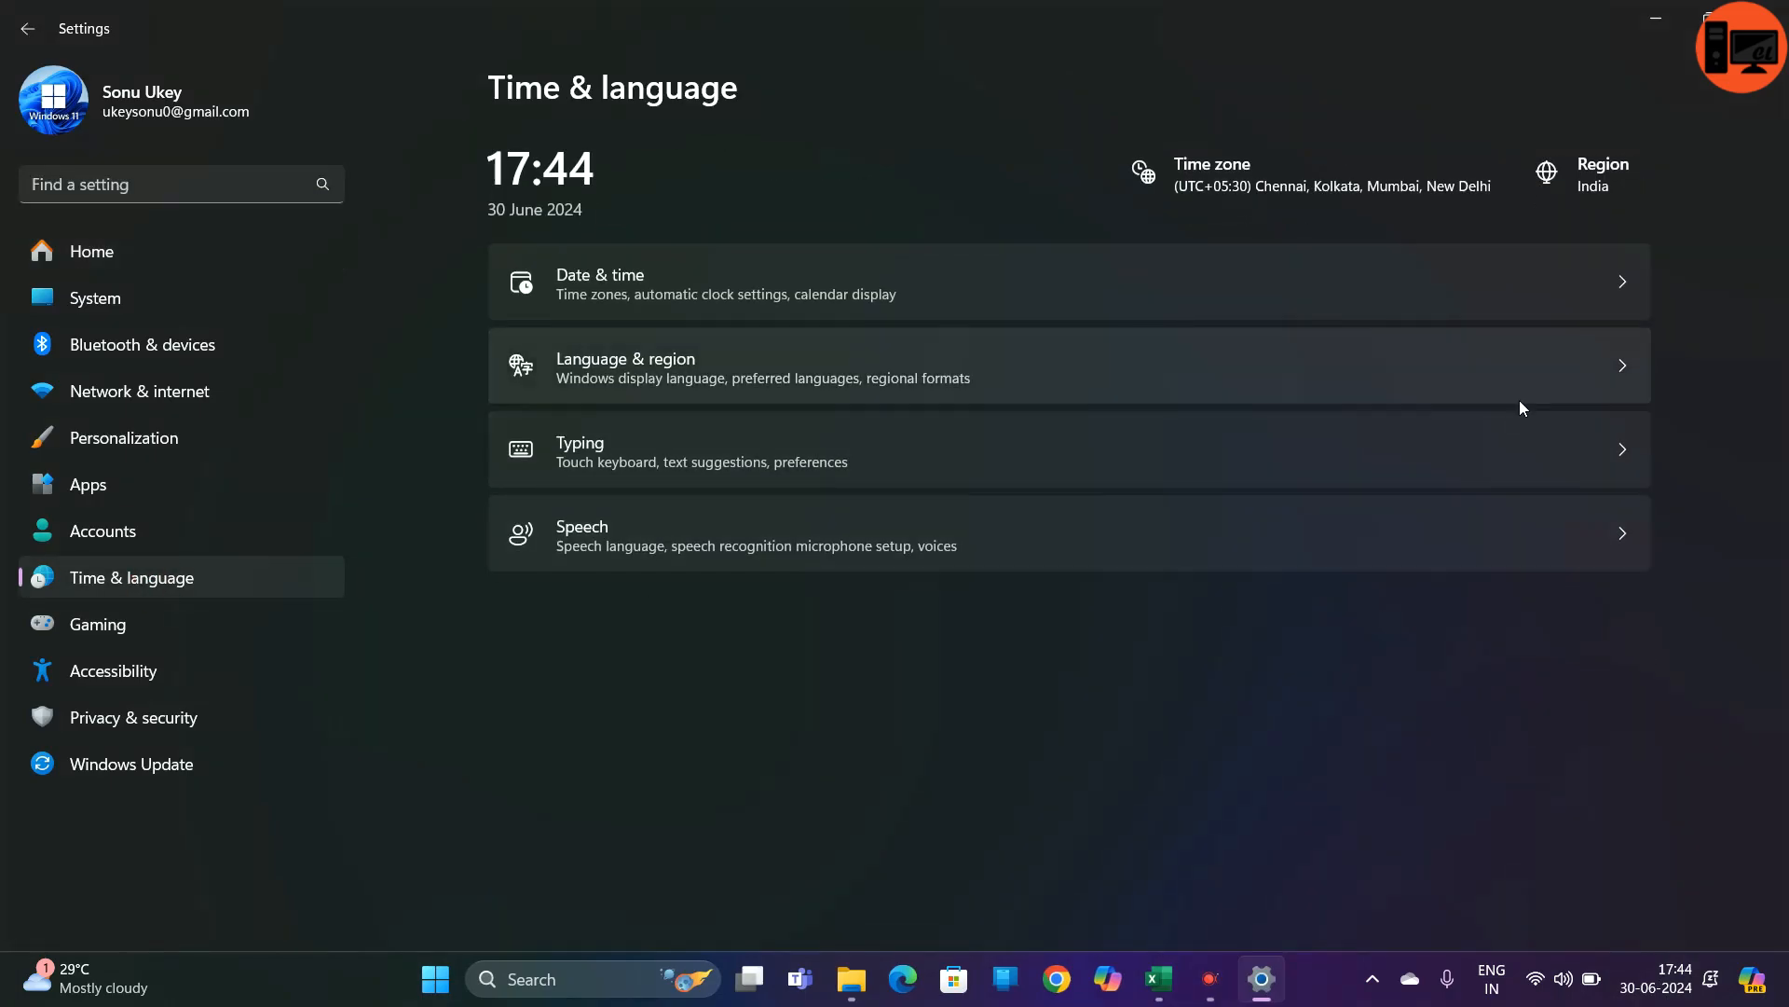
left_click(1602, 371)
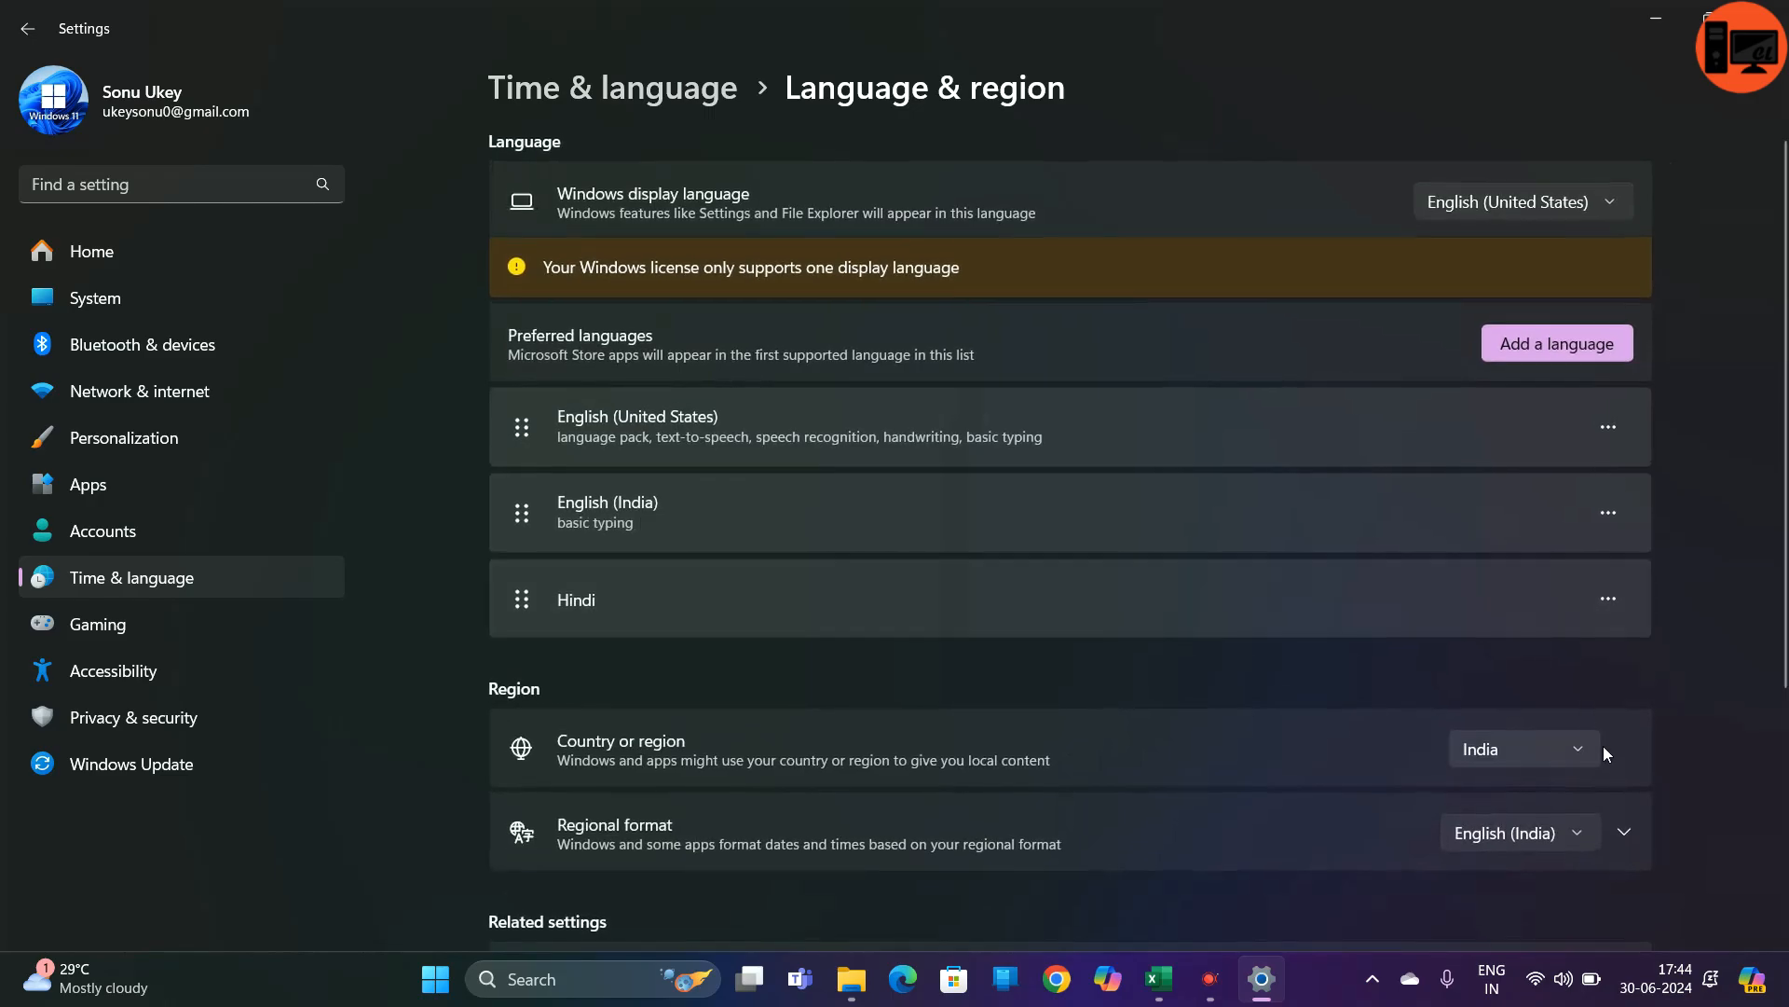
- Set the Windows regional format to Recommended and close Settings to return to the Excel workbook
scroll(1527, 844, "down", 2)
scroll(1523, 836, "down", 1)
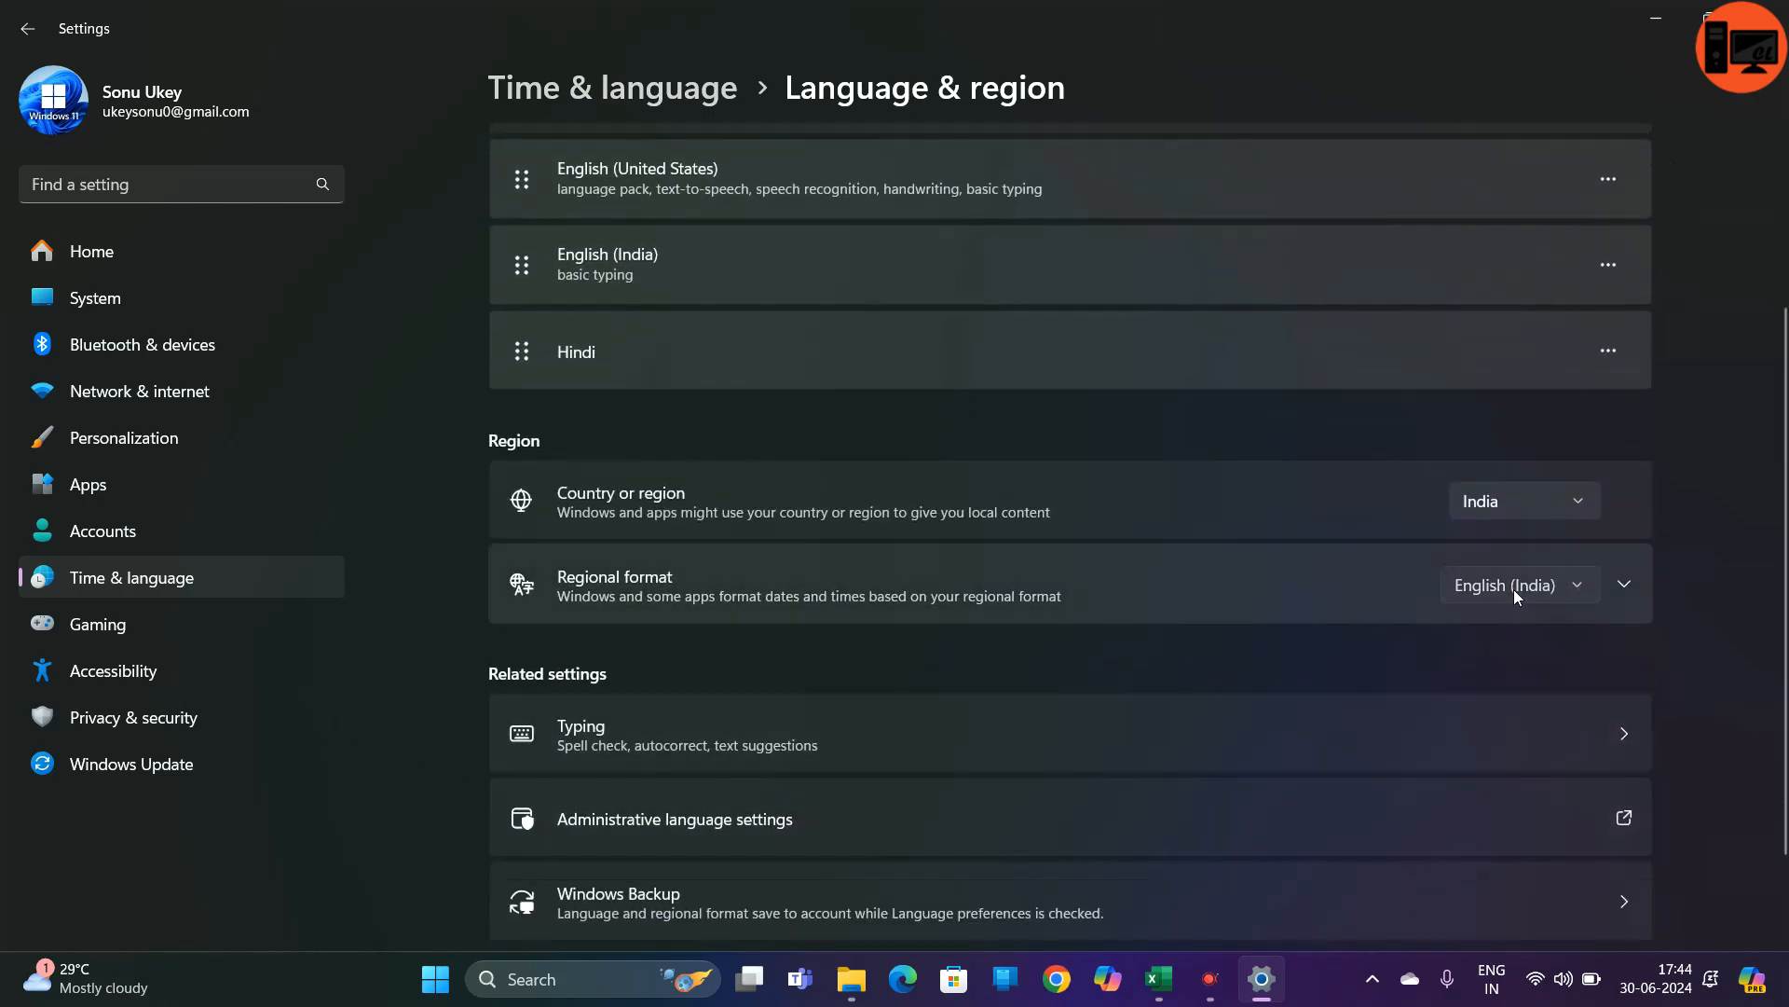
left_click(1513, 589)
scroll(1571, 371, "up", 5)
scroll(1572, 371, "up", 5)
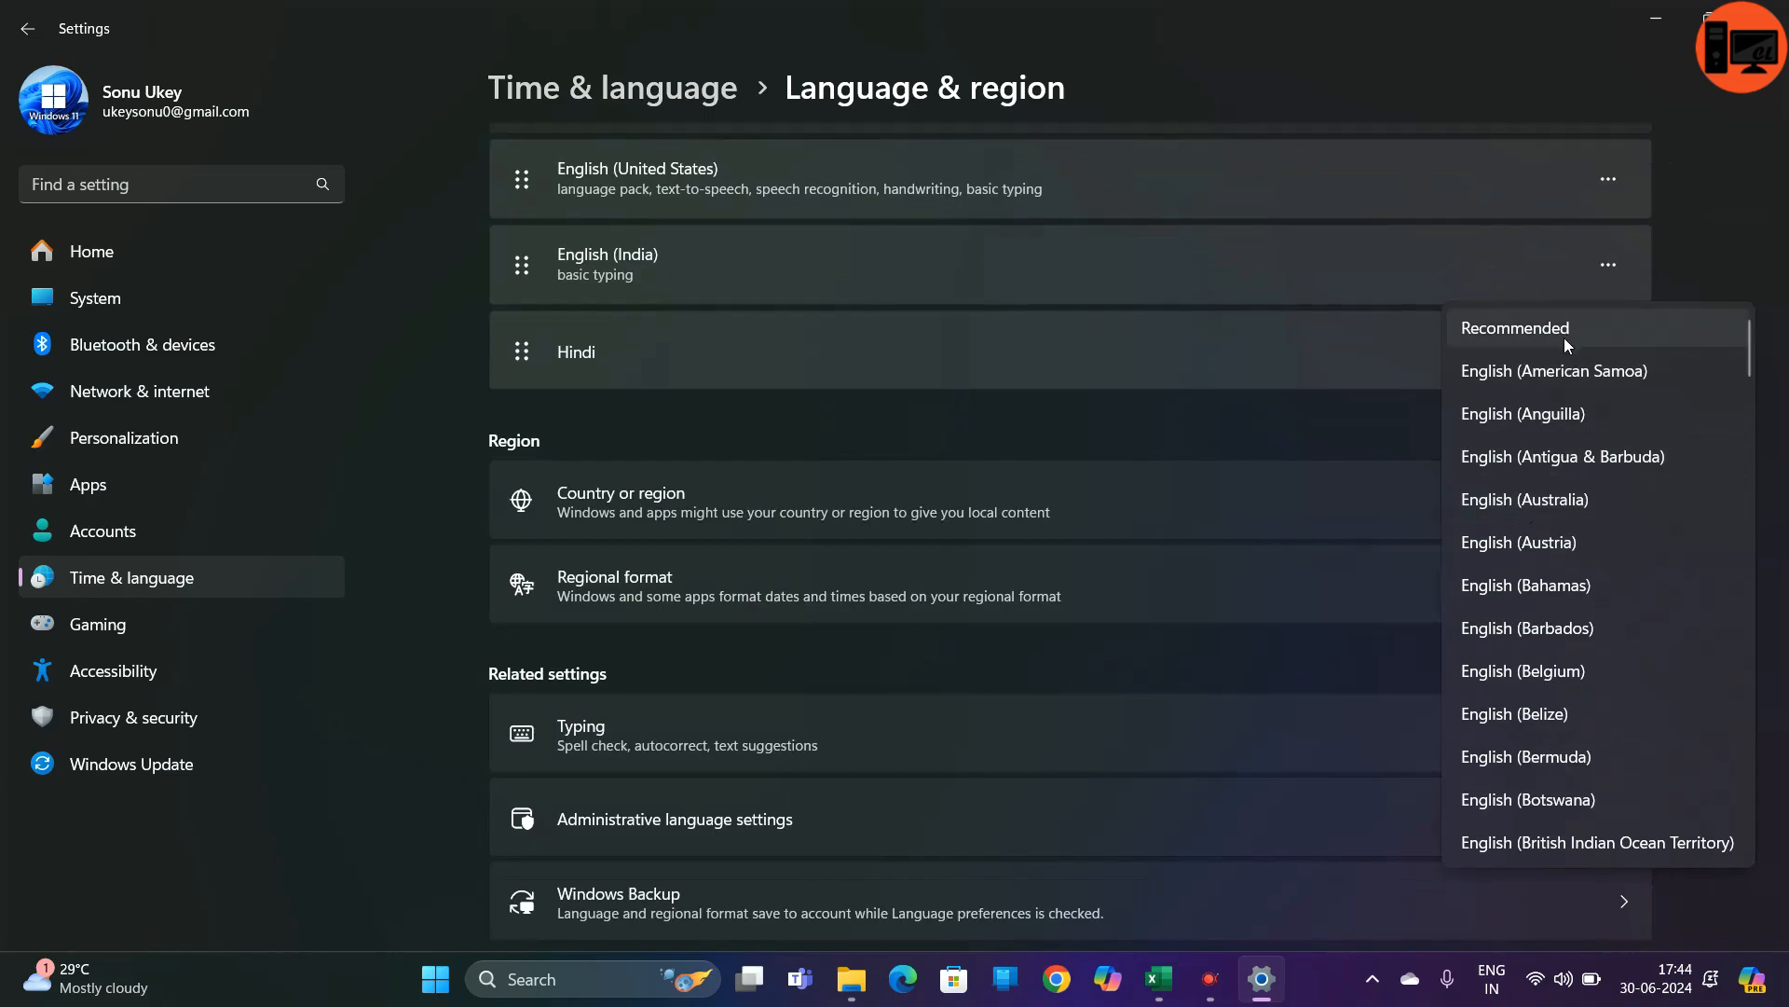
left_click(1564, 338)
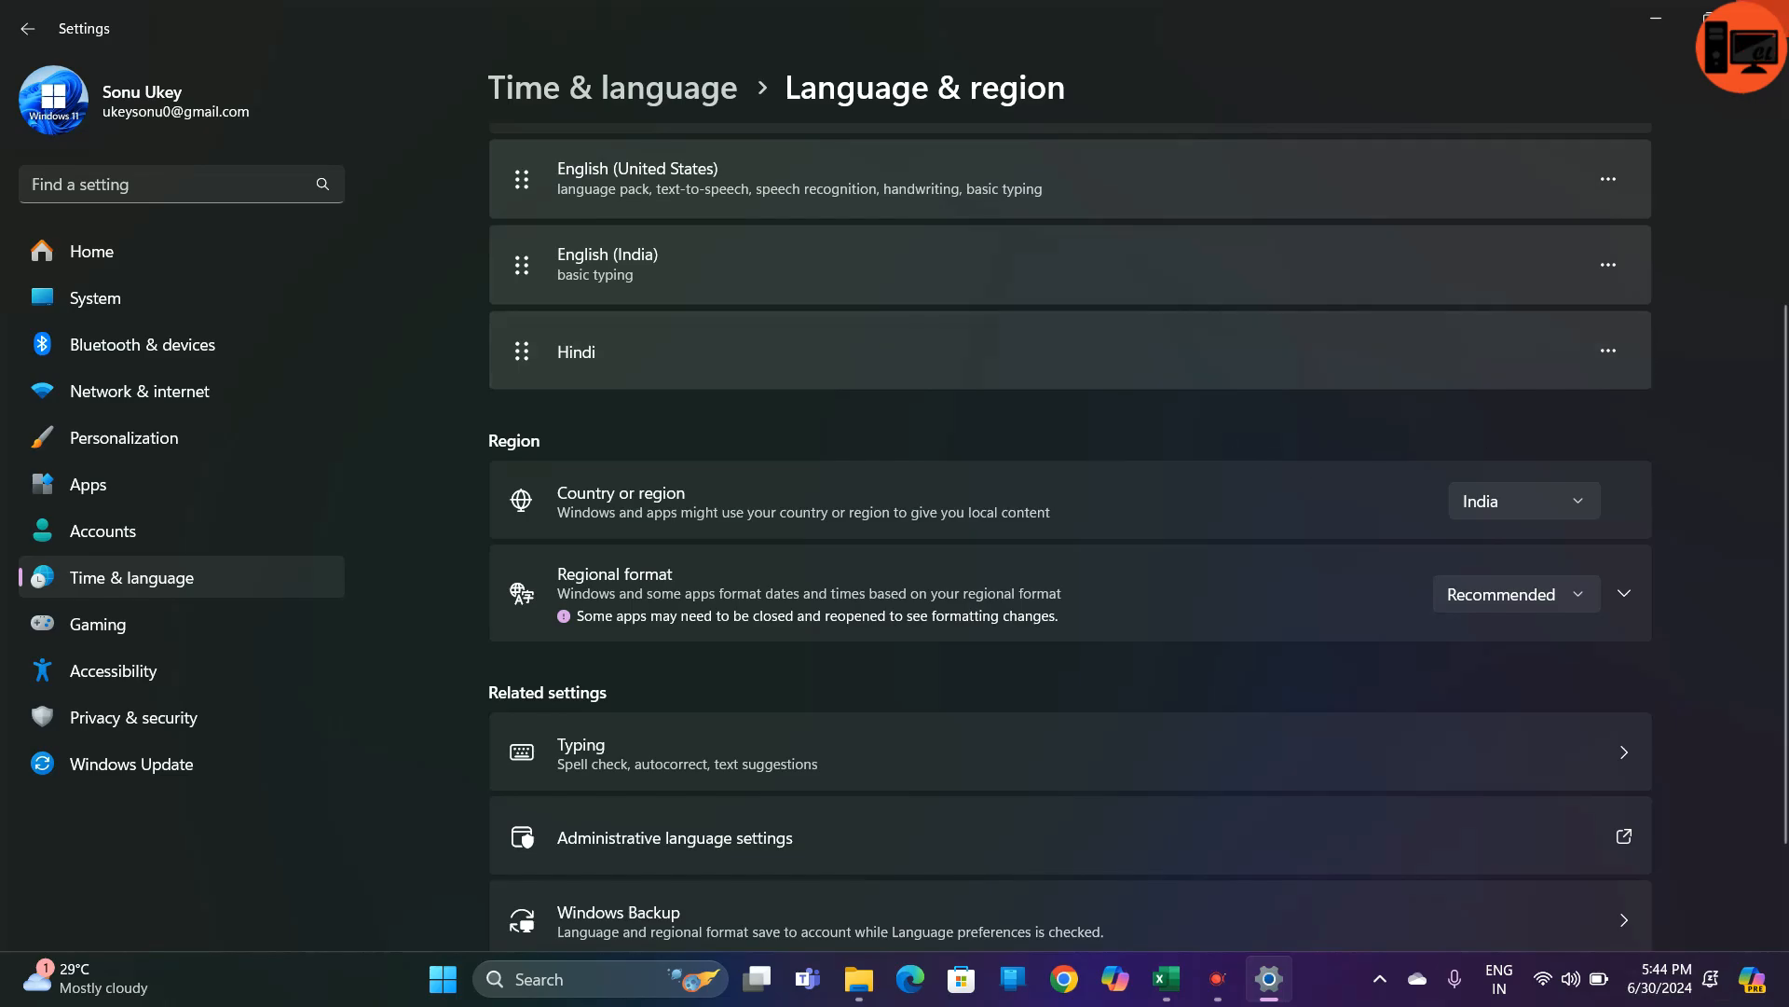
left_click(1764, 18)
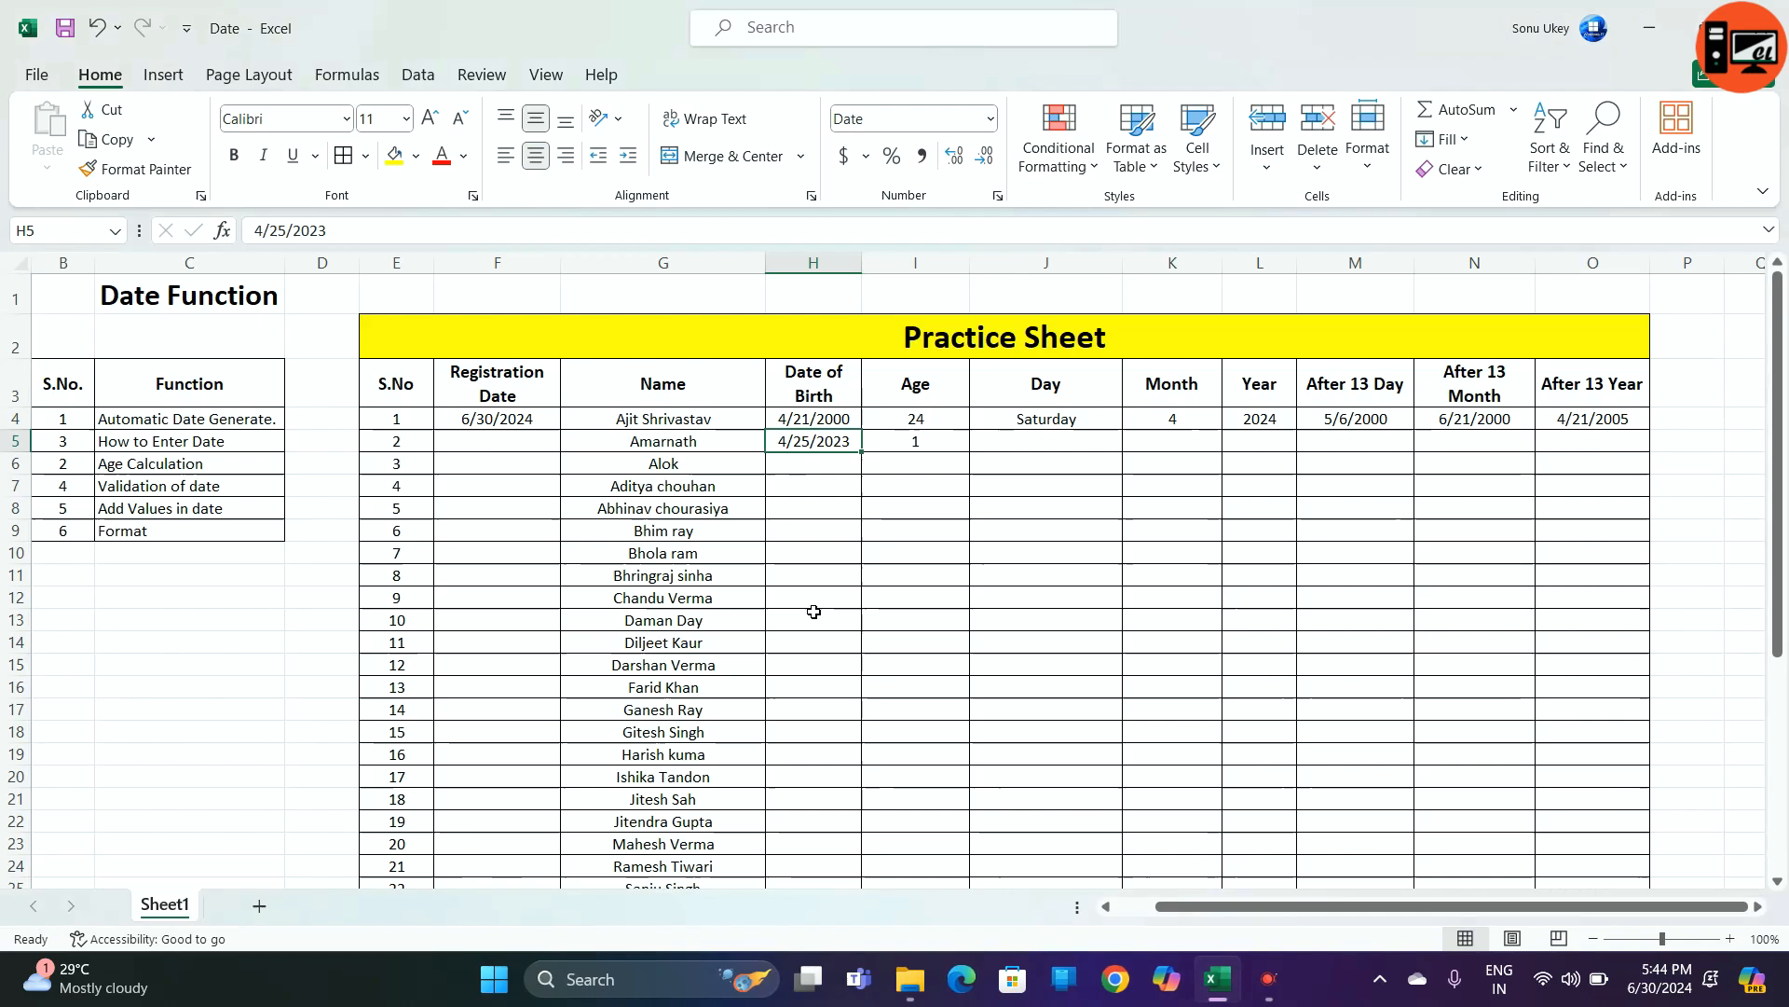
- Replace the date of birth in H5 with another date in day-month-year order and inspect the Age formula in I5
type("23-04-2022")
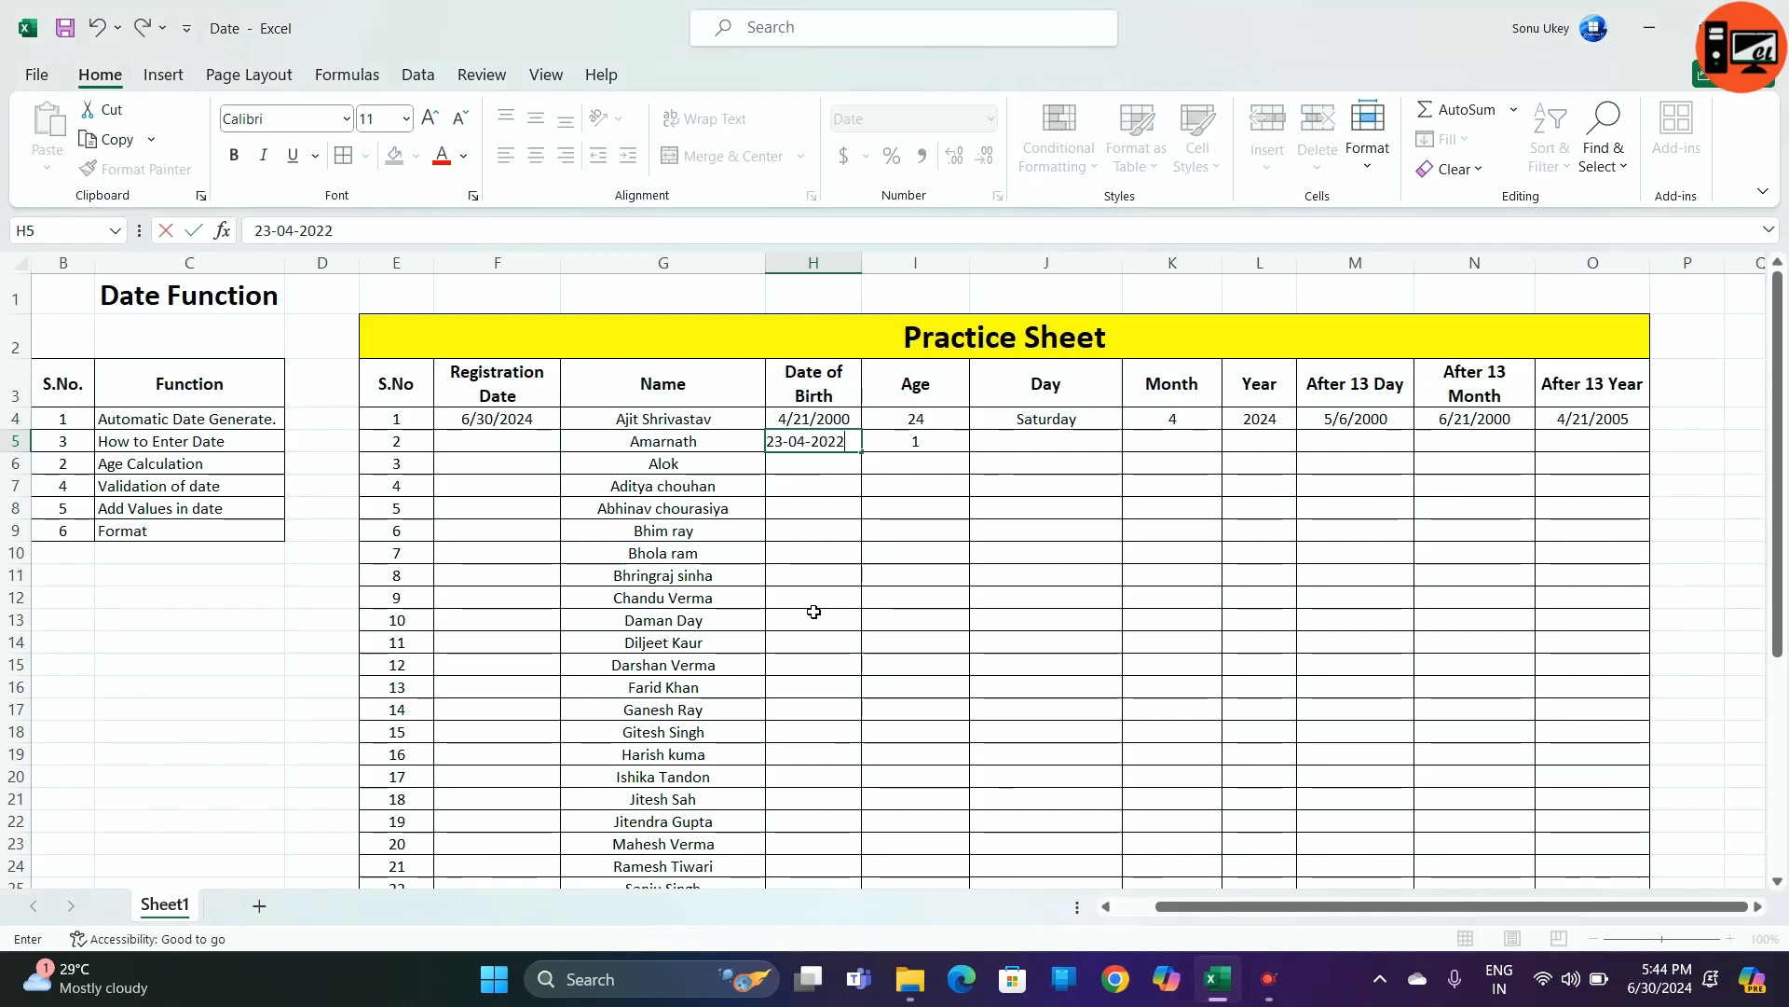
key("Return")
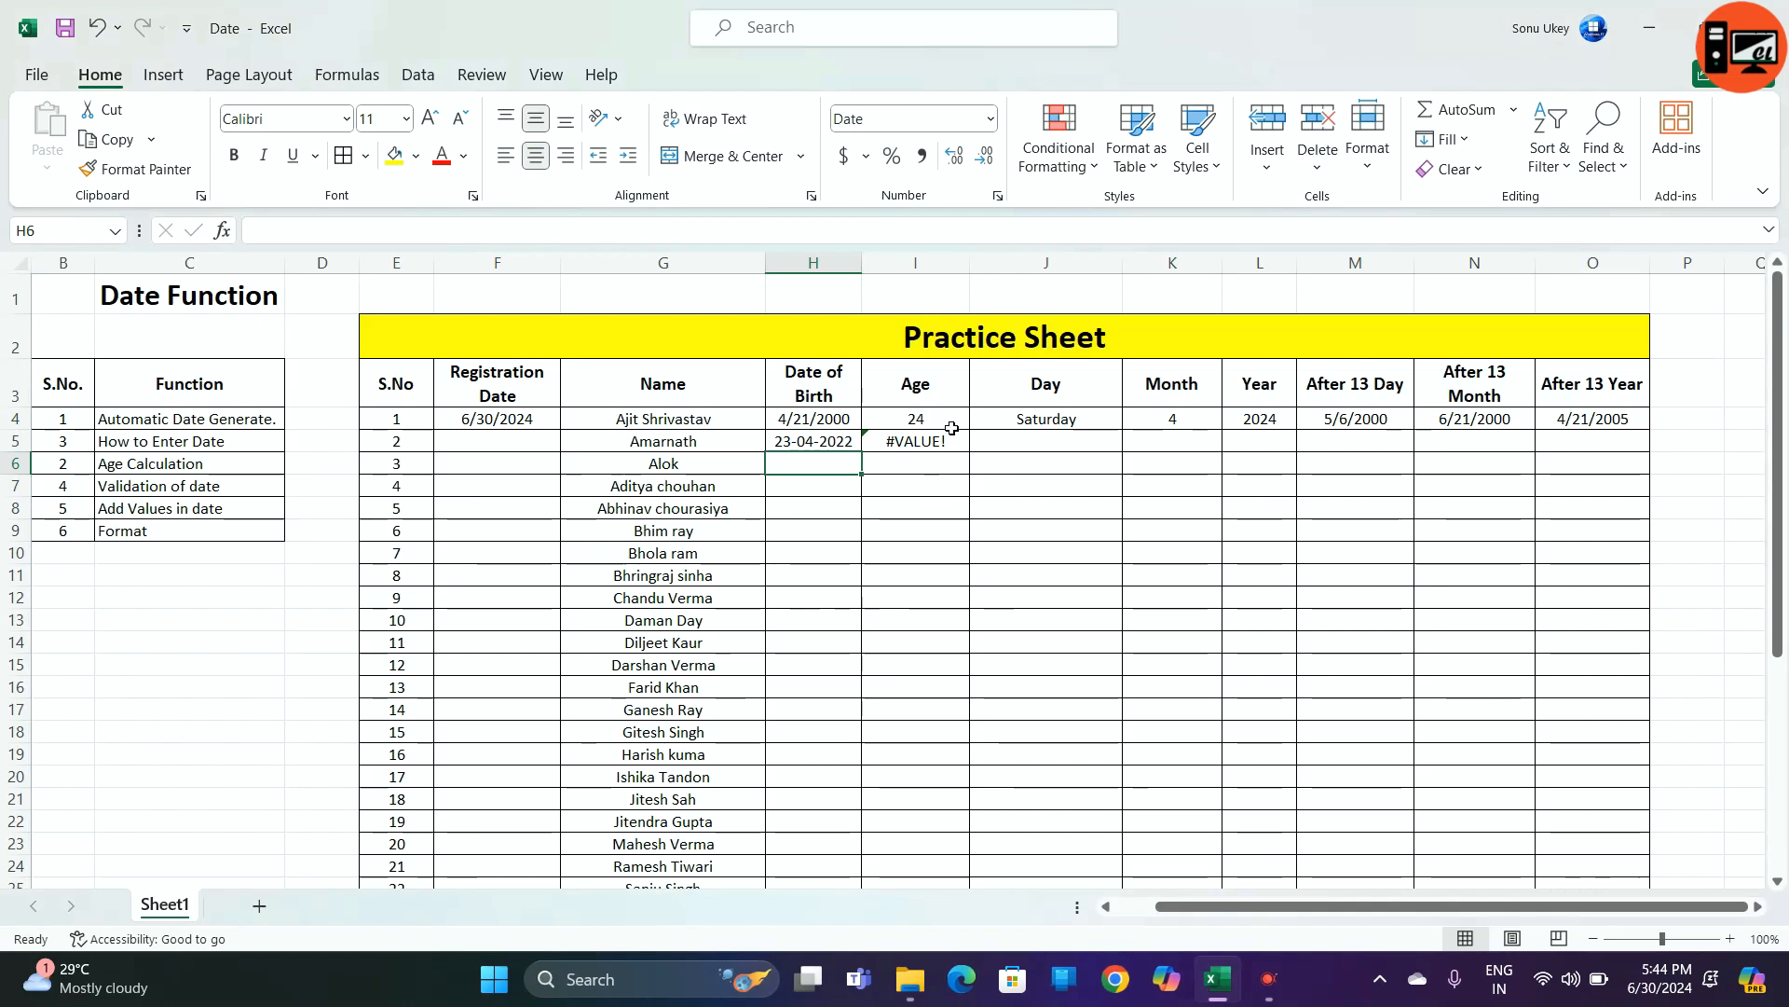
left_click(942, 438)
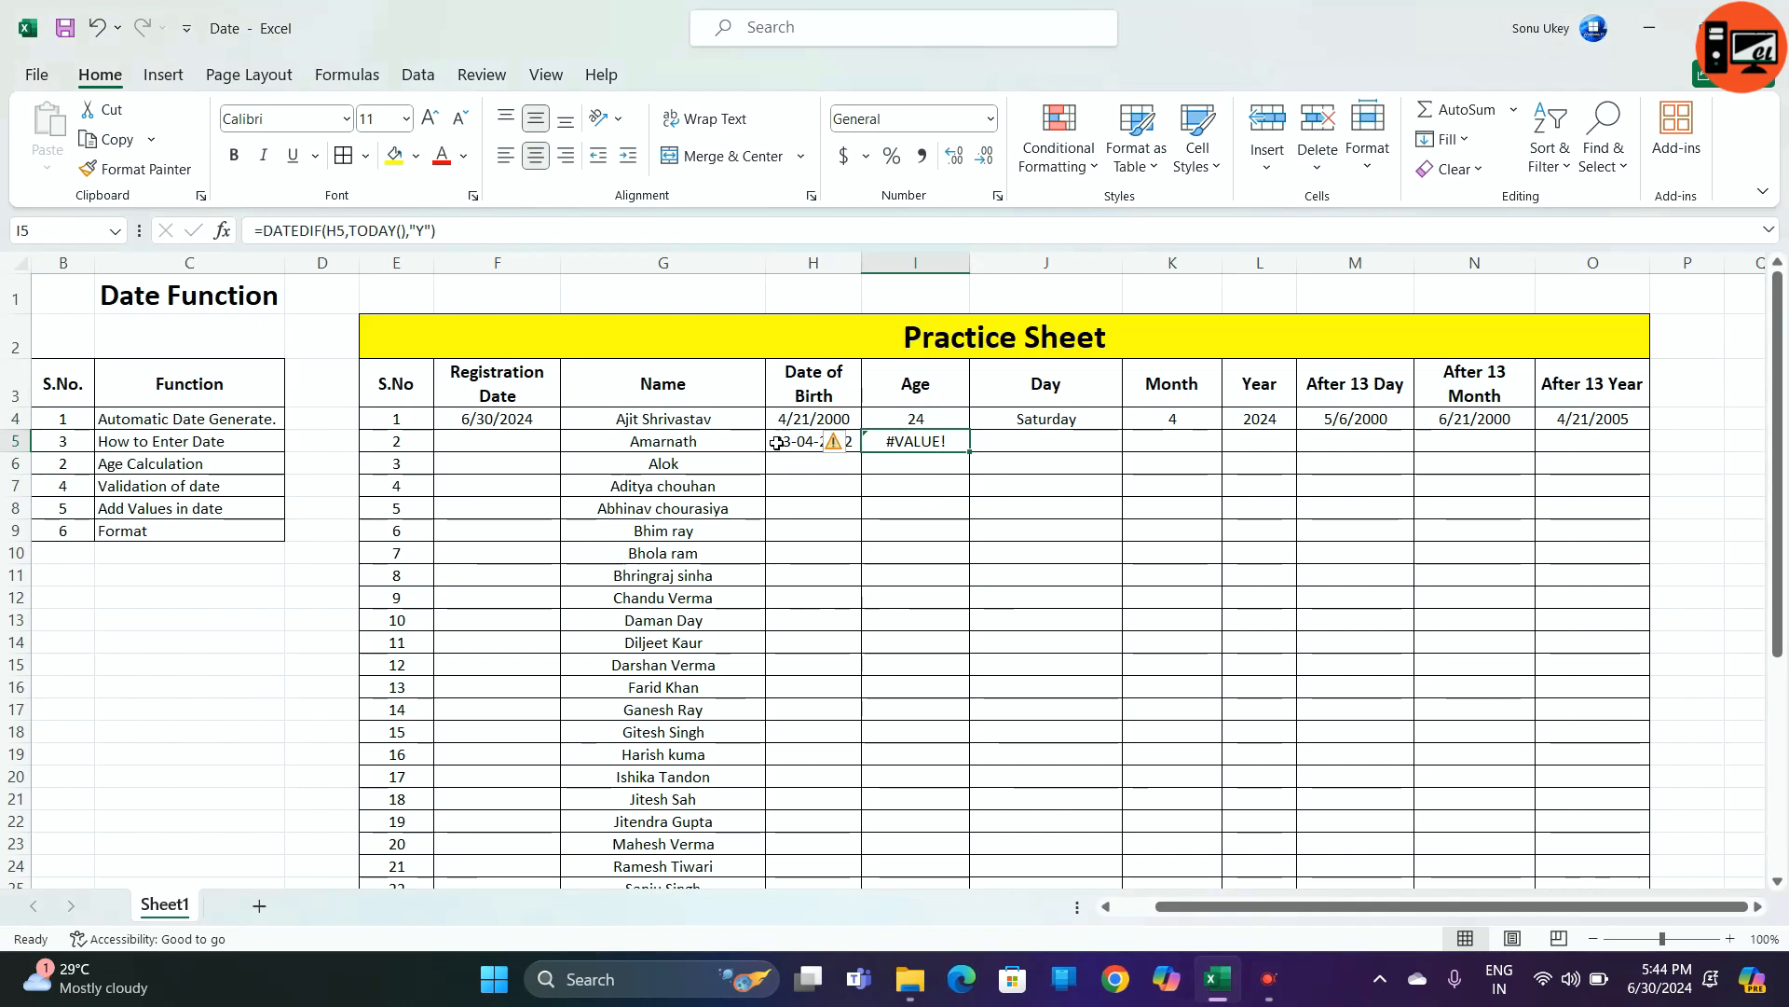
left_click_drag(777, 443, 918, 442)
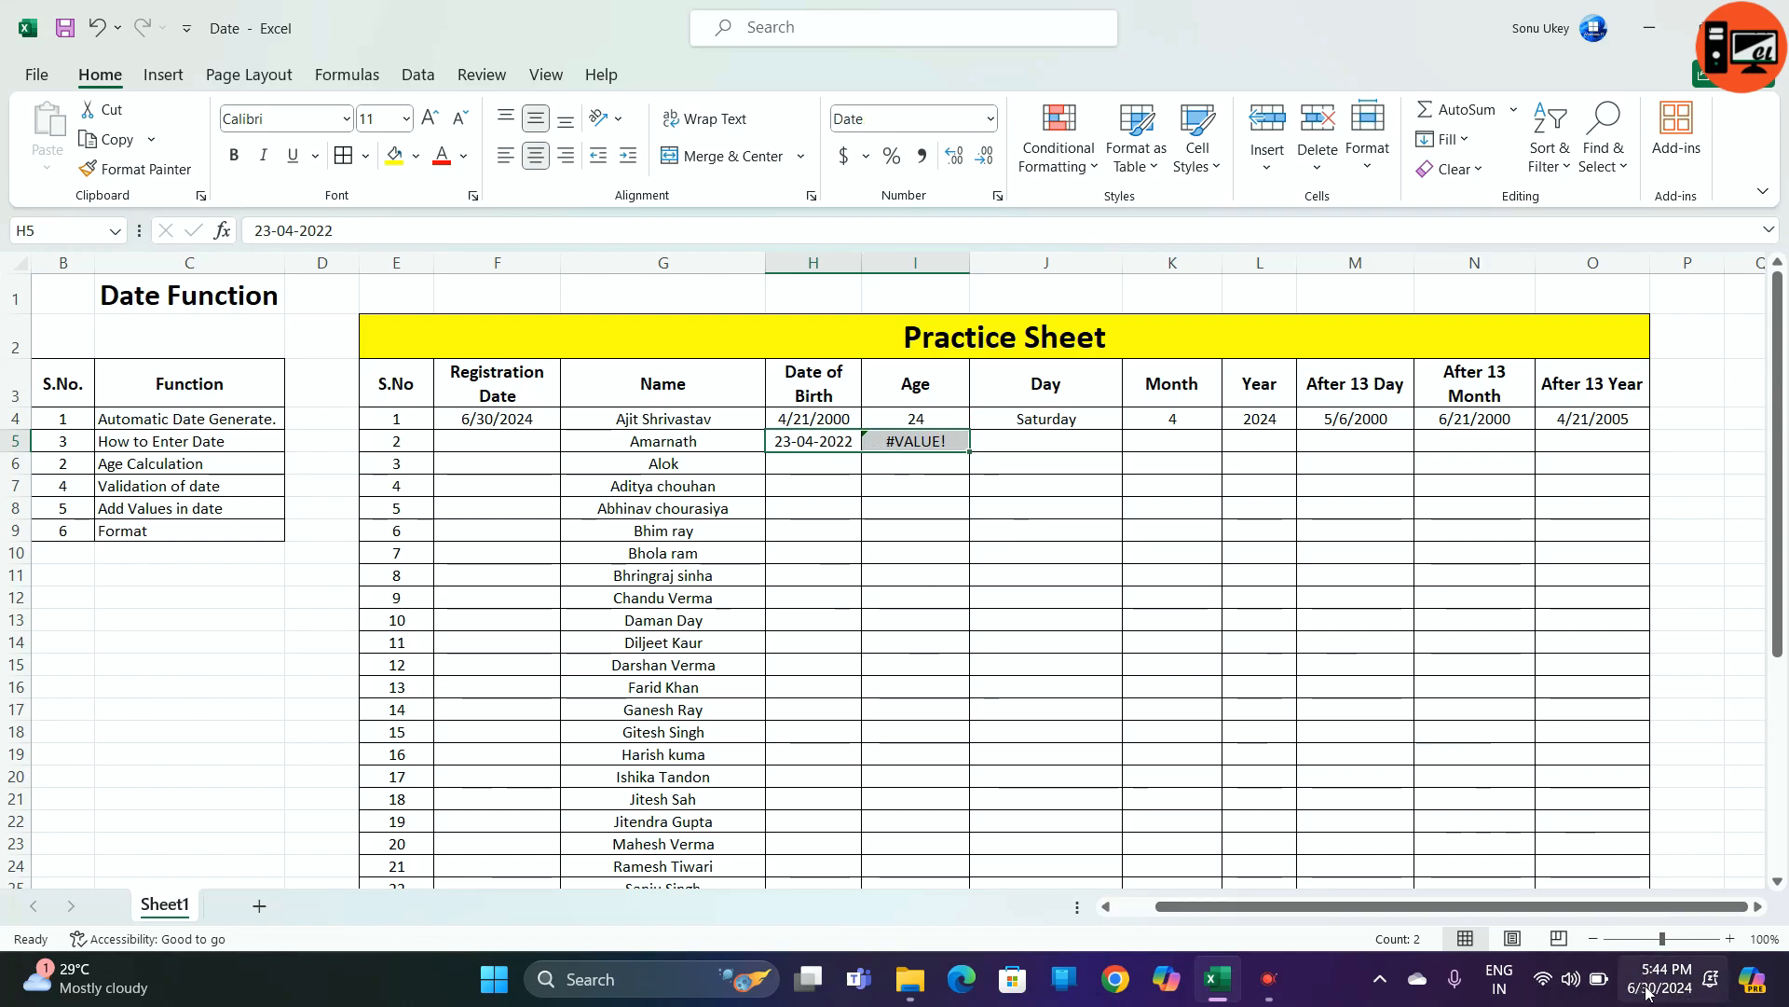
- Switch back to Windows Settings and bring up the Language & region page again
key("super")
type("s")
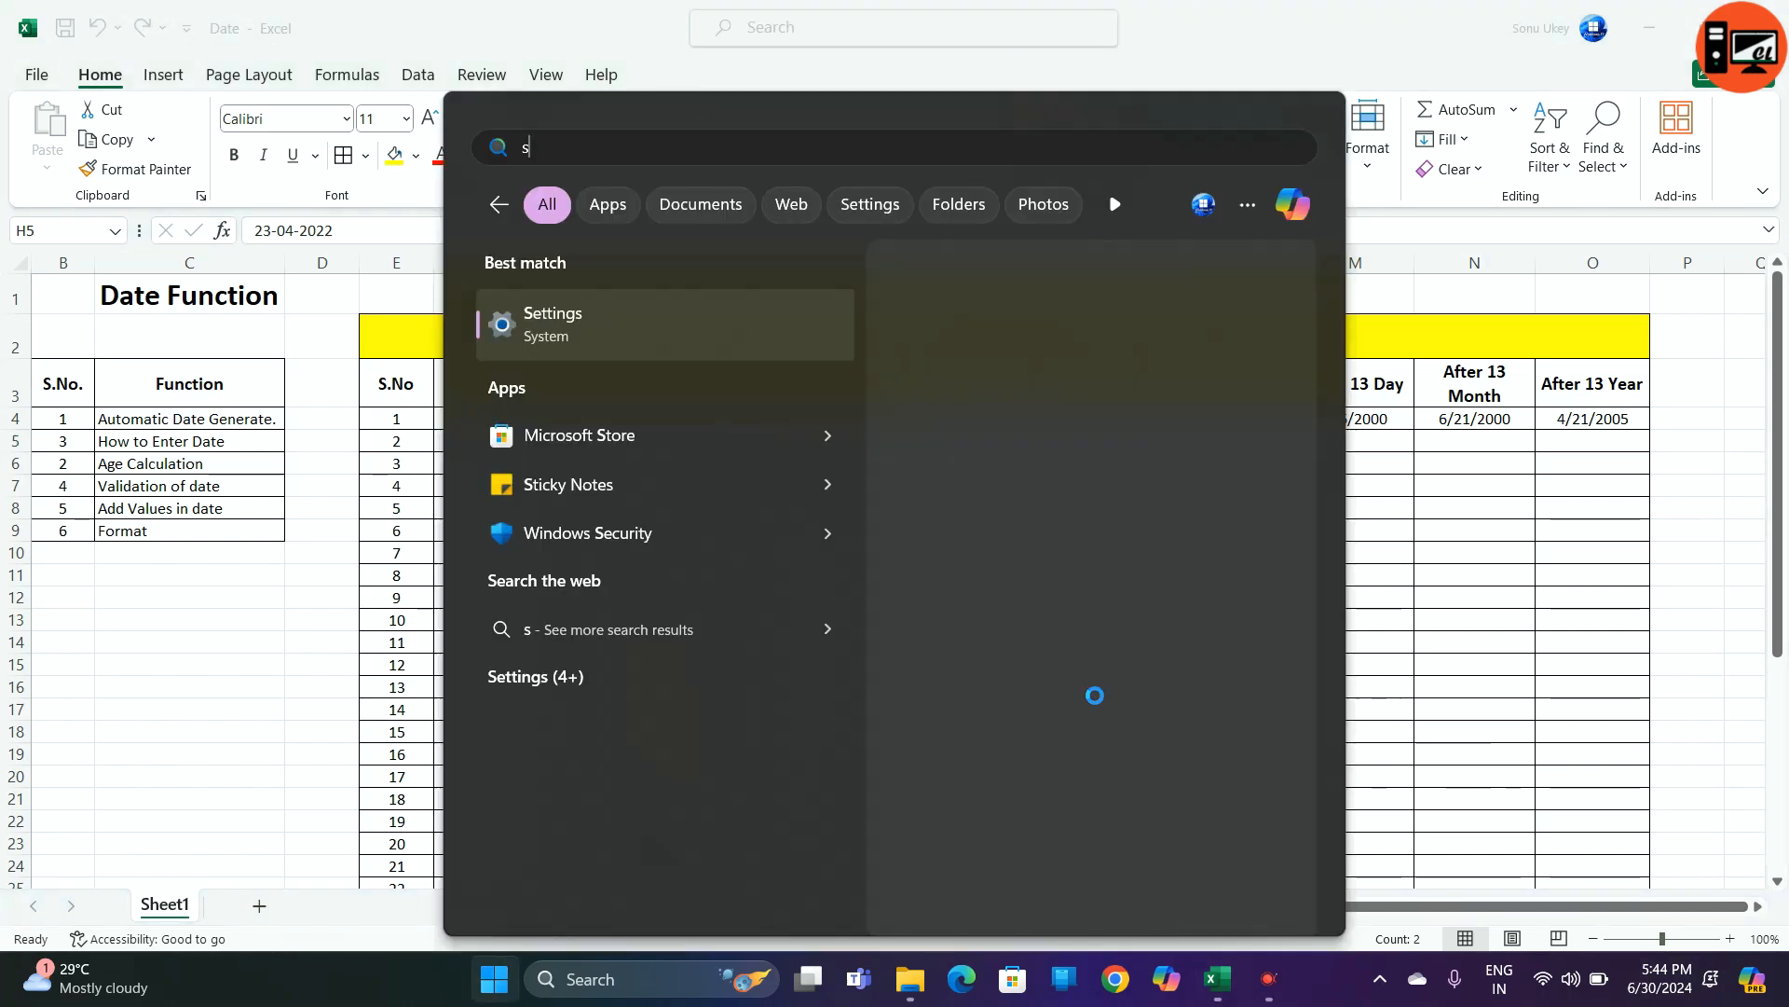
type("e")
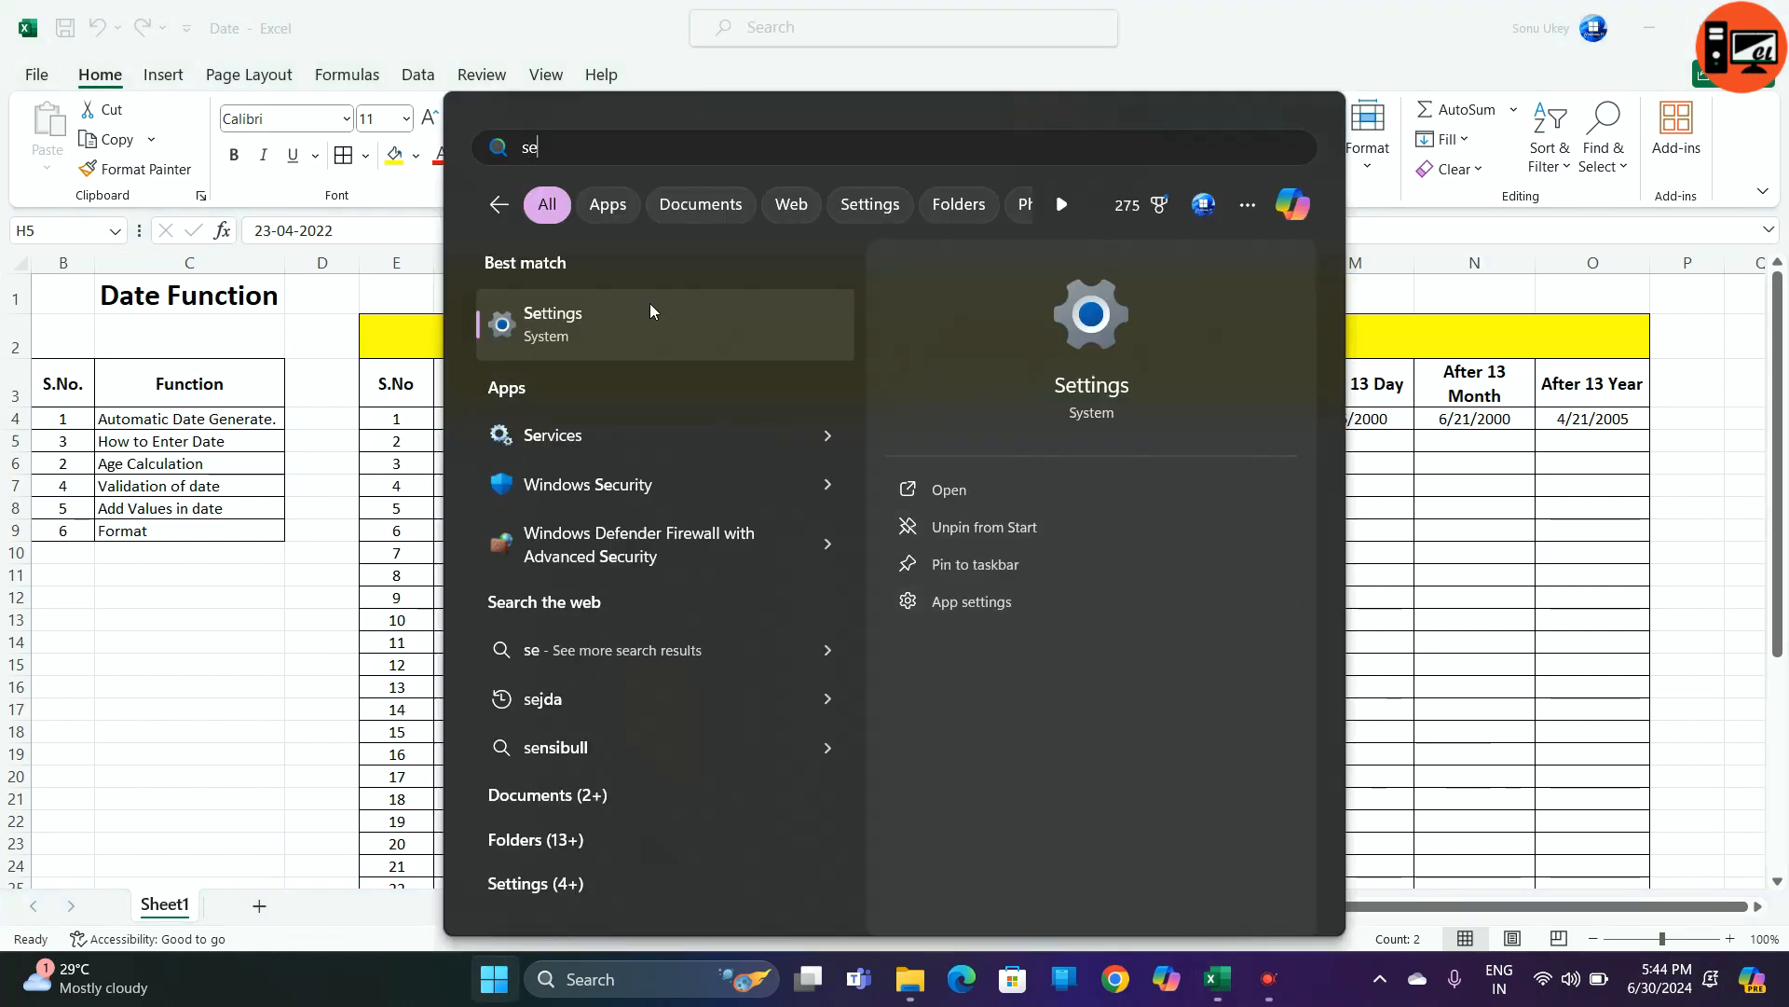
left_click(585, 318)
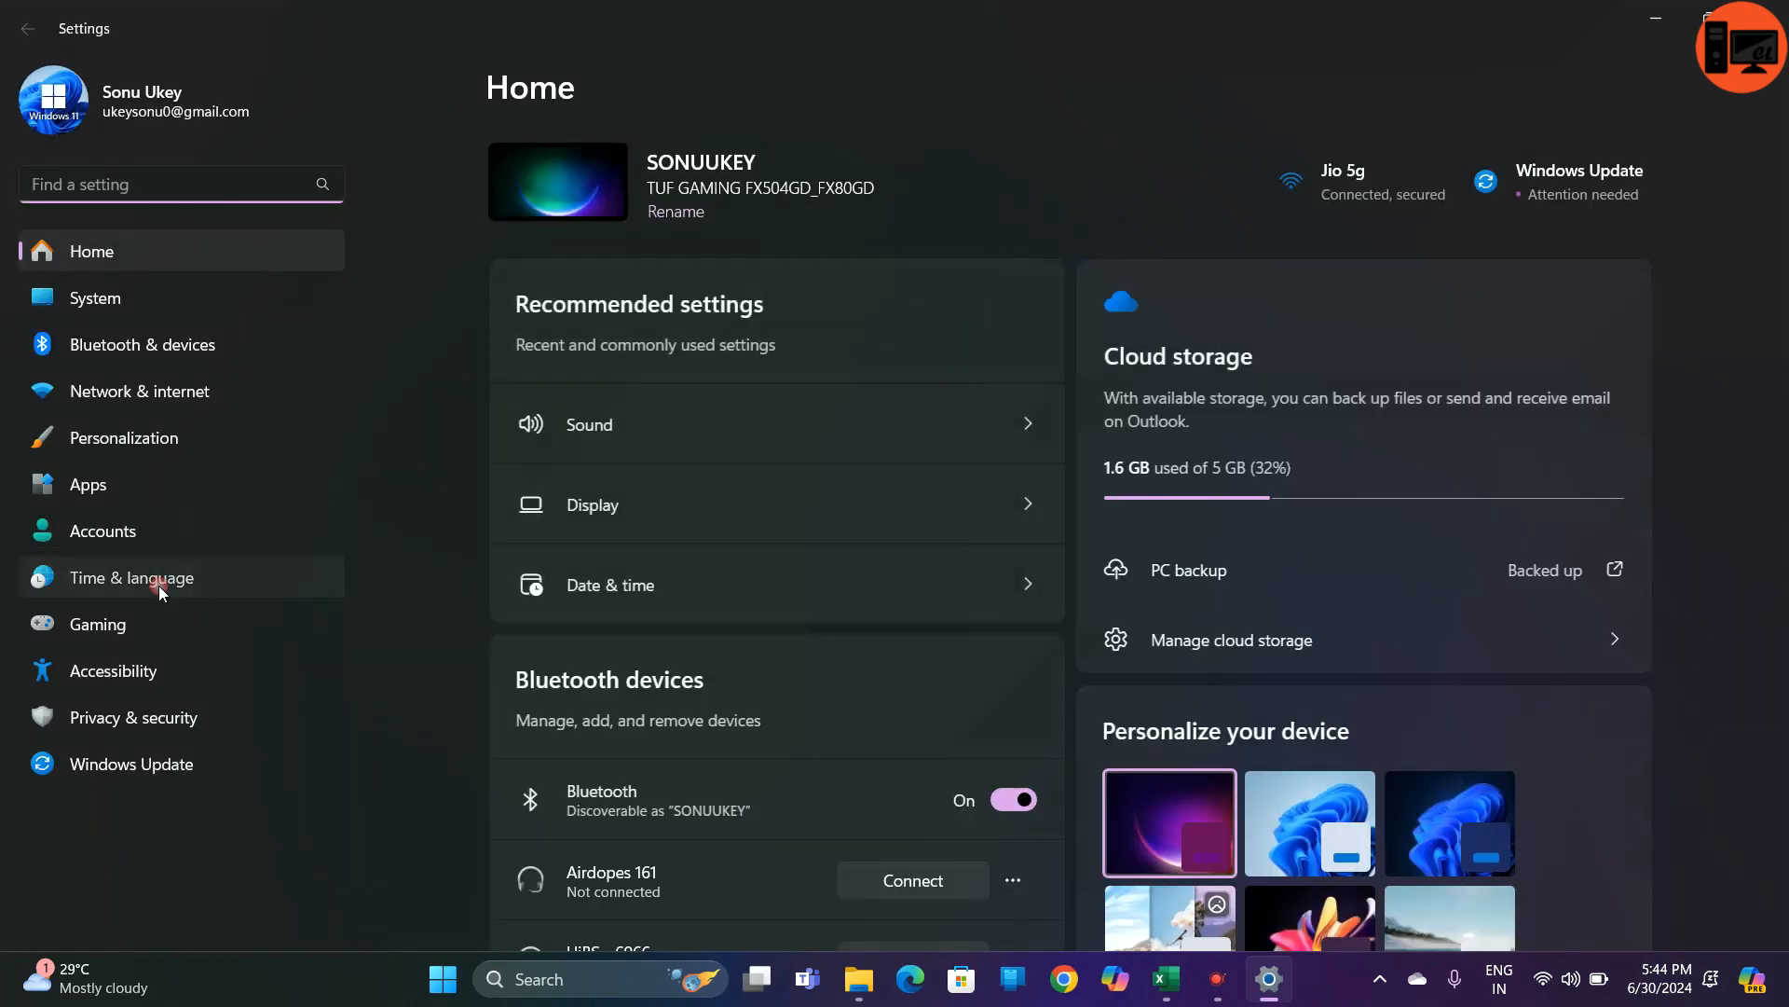
left_click(160, 579)
left_click(950, 378)
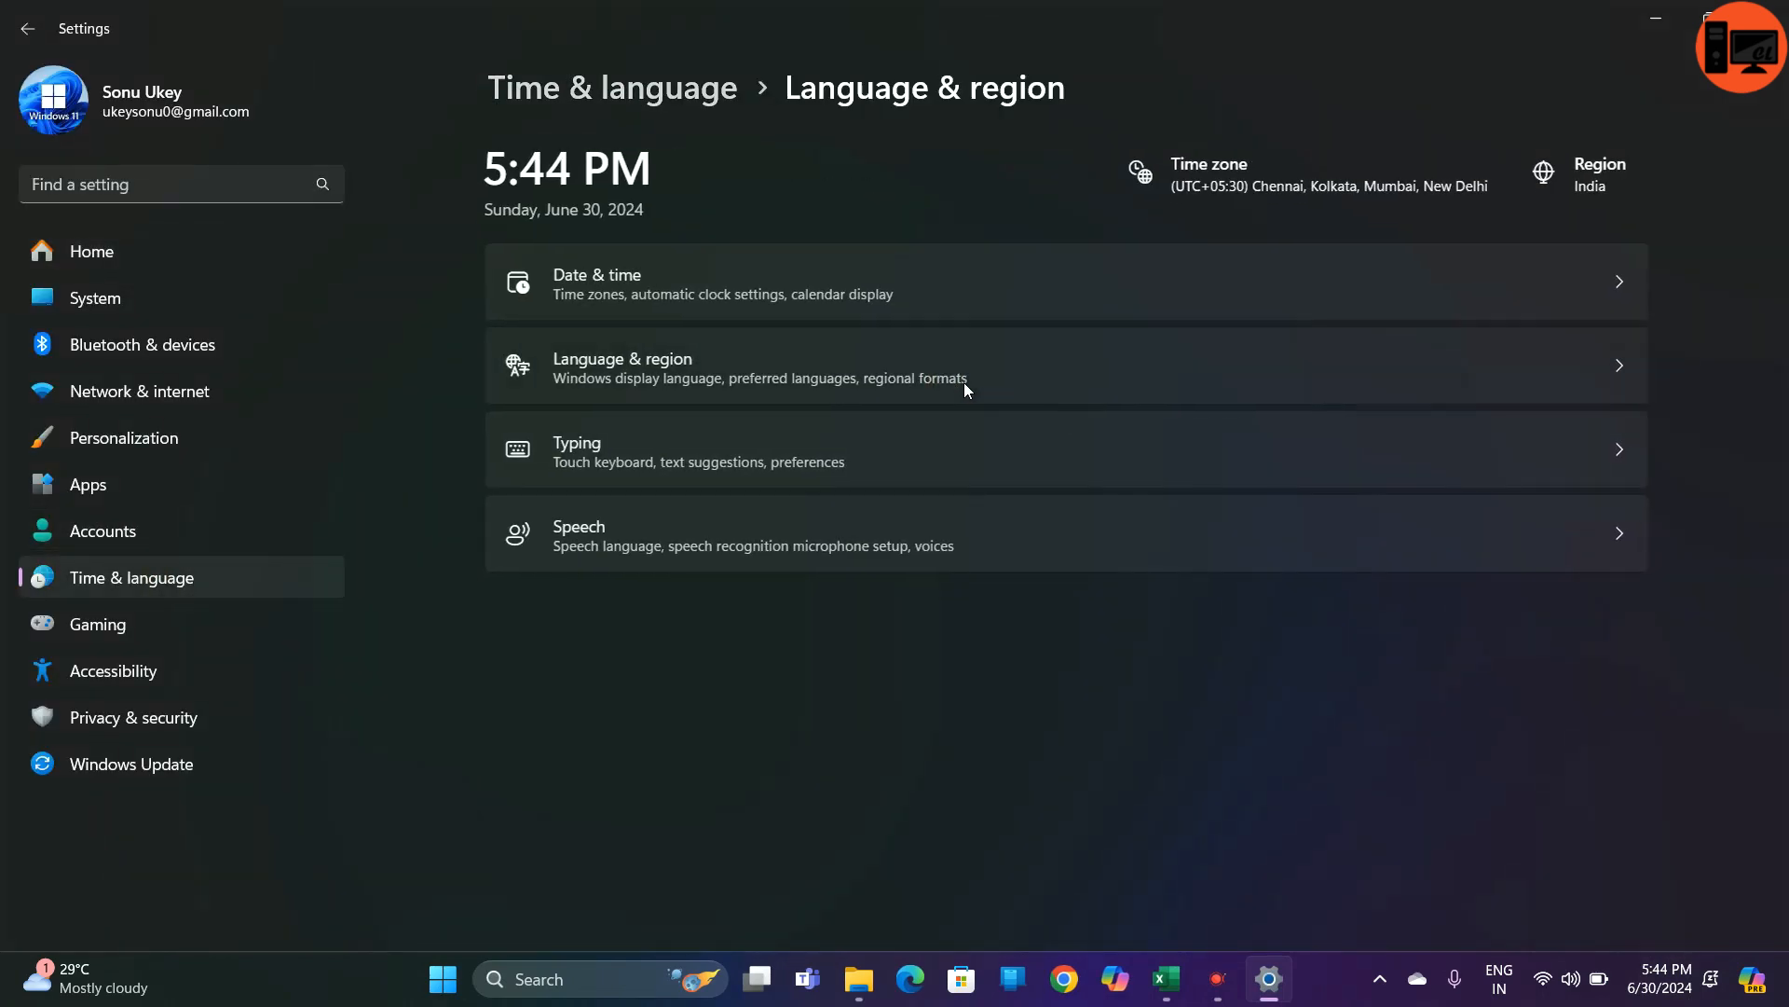
- Set the Windows regional format to English (India) and return to the Excel workbook
scroll(1560, 623, "down", 4)
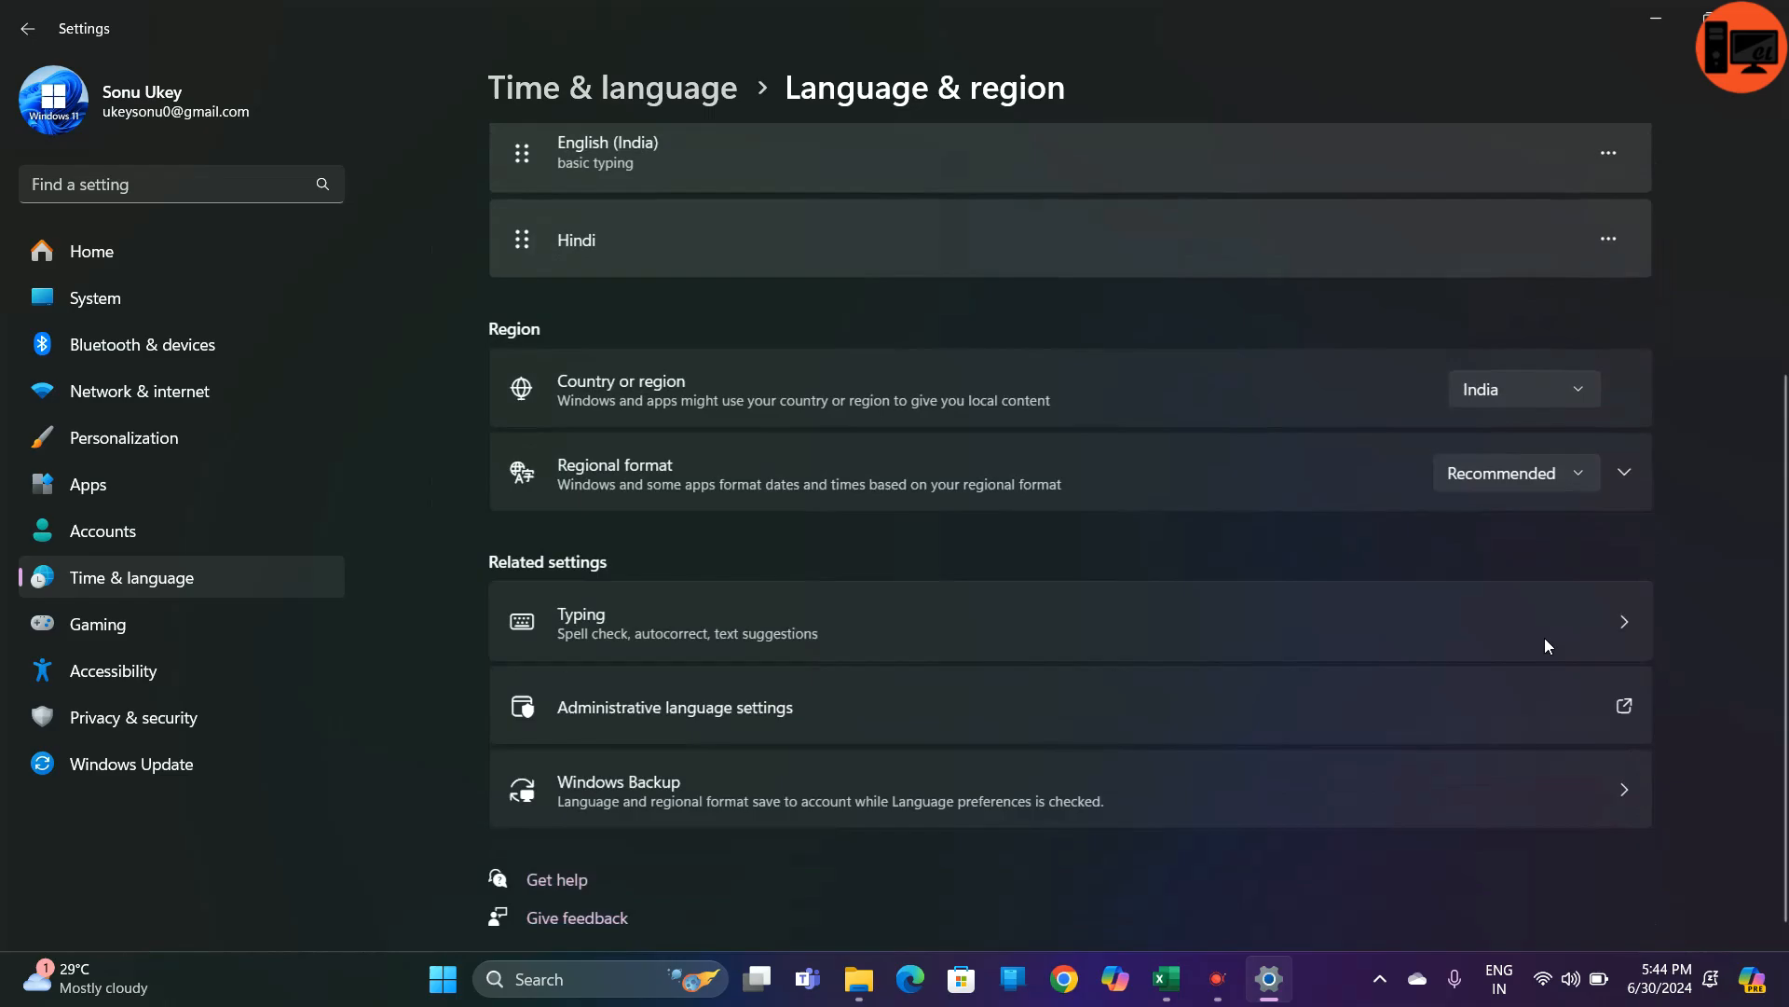
left_click(1555, 479)
left_click(1544, 513)
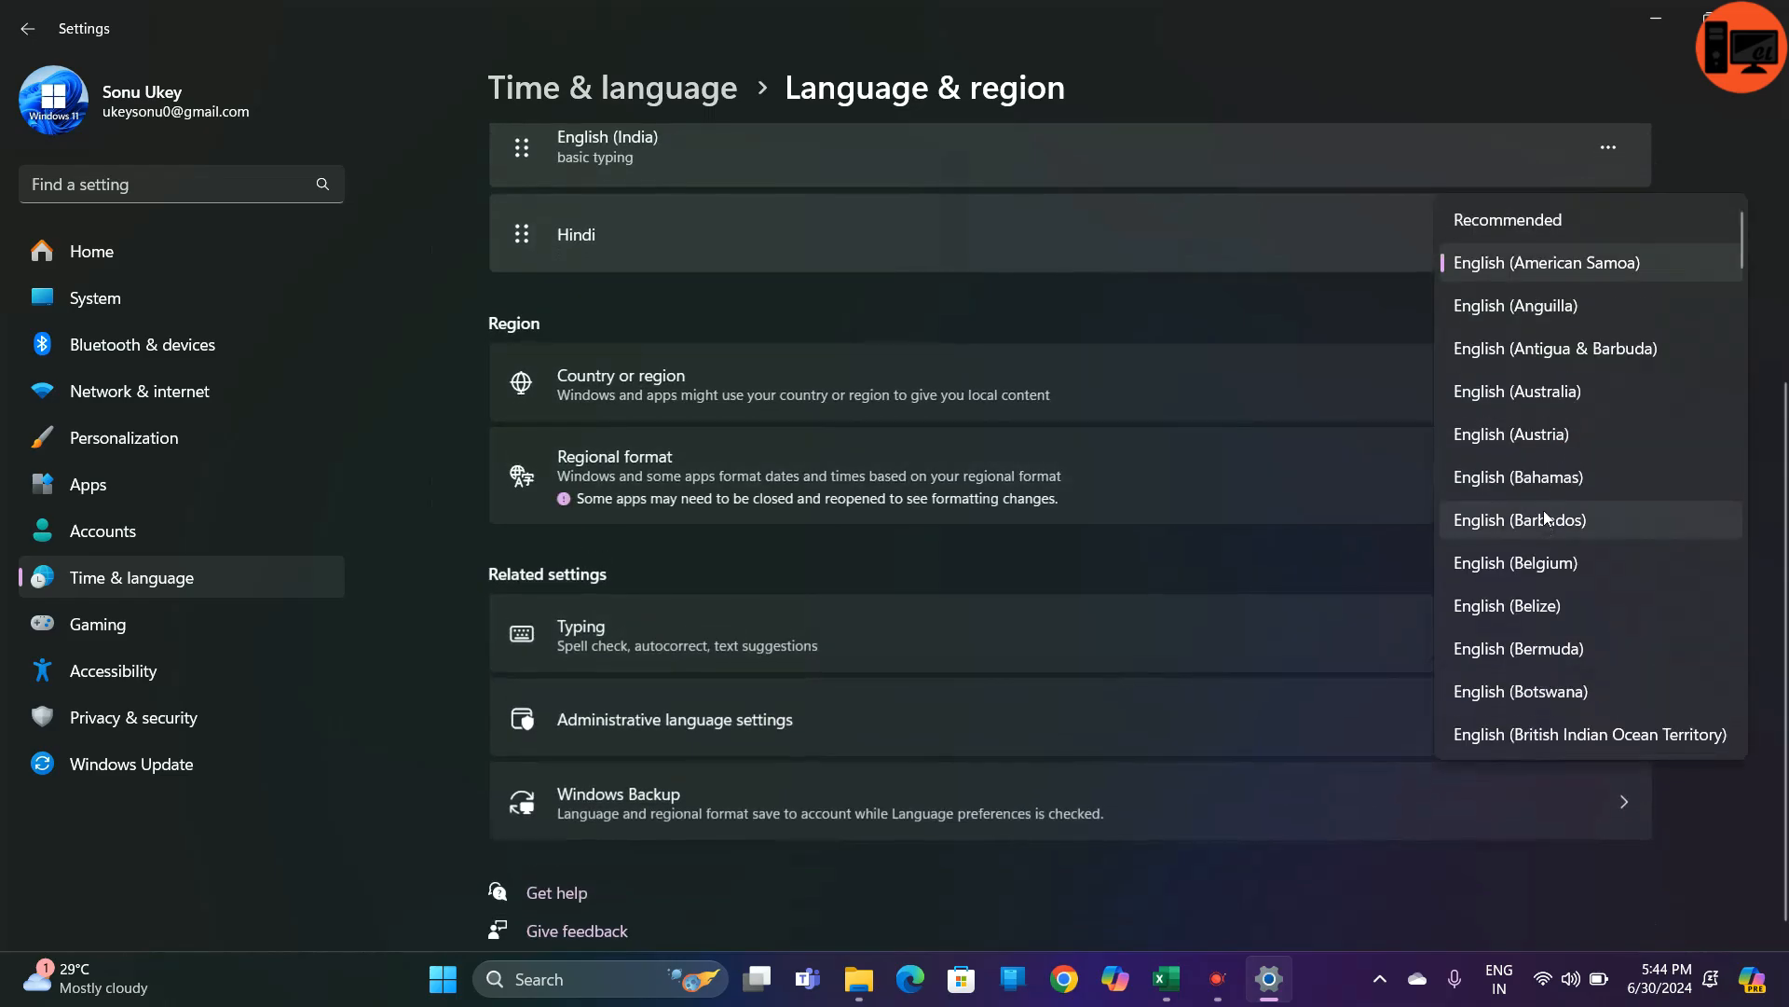
left_click(1538, 476)
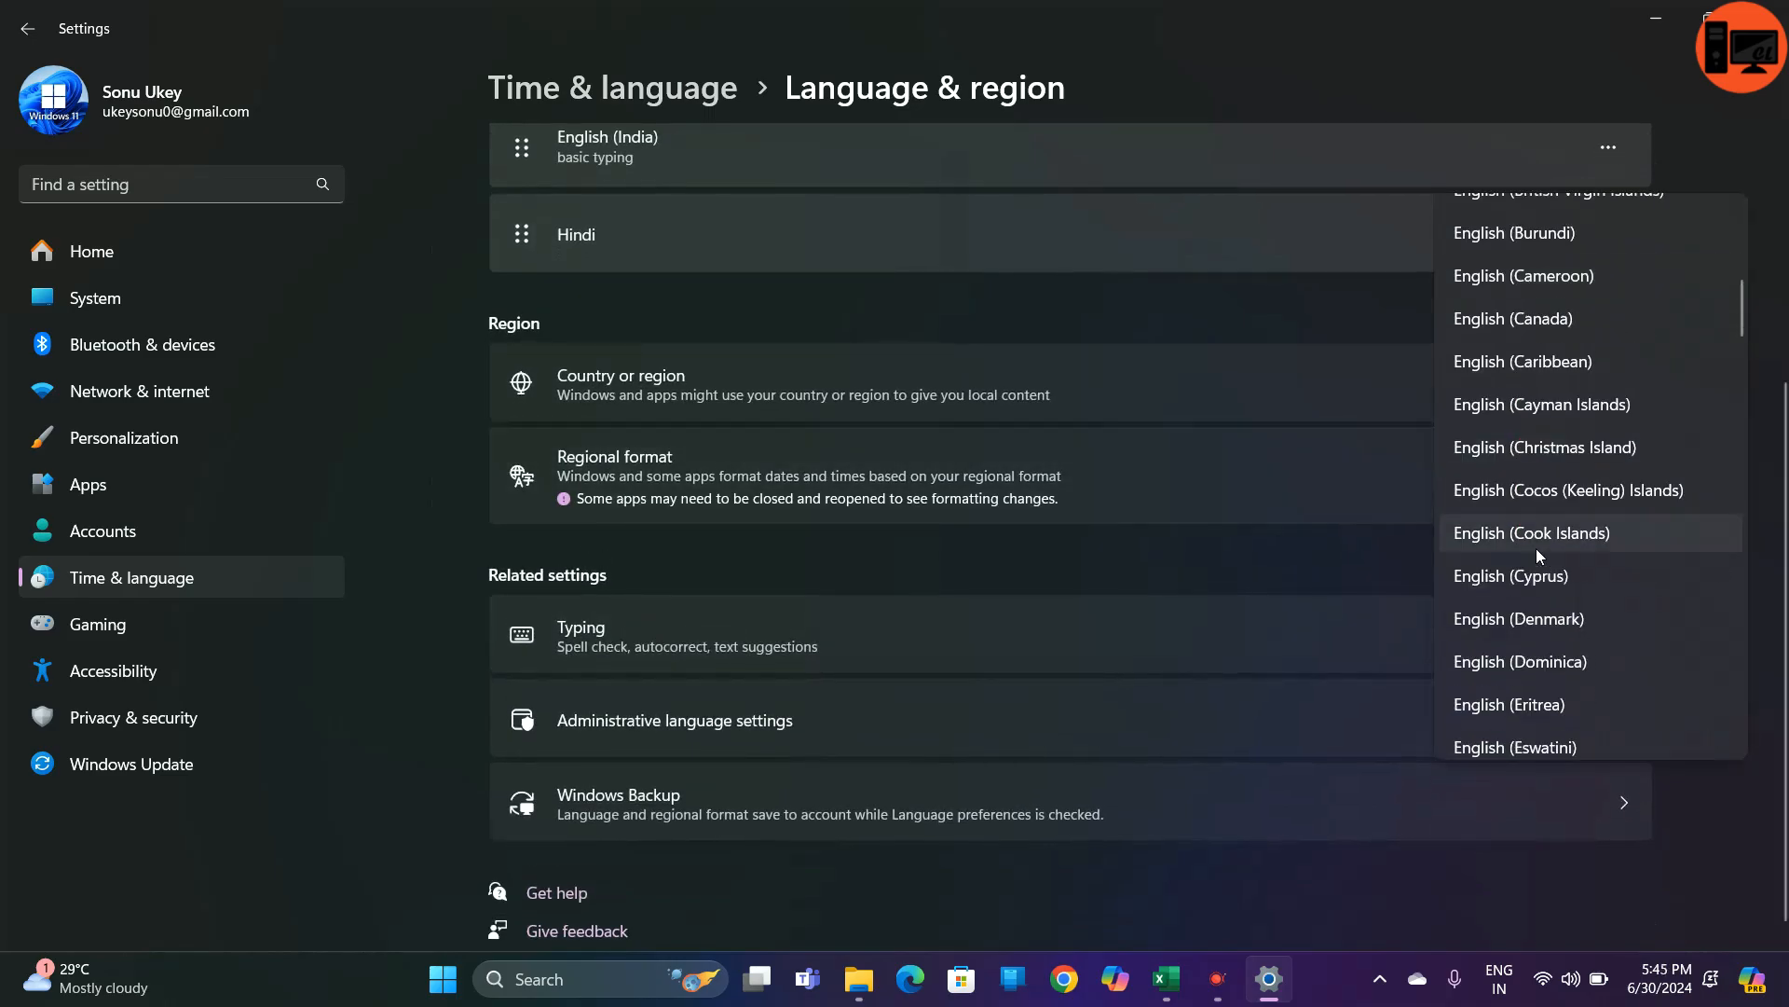
scroll(1538, 554, "down", 8)
scroll(1536, 516, "up", 5)
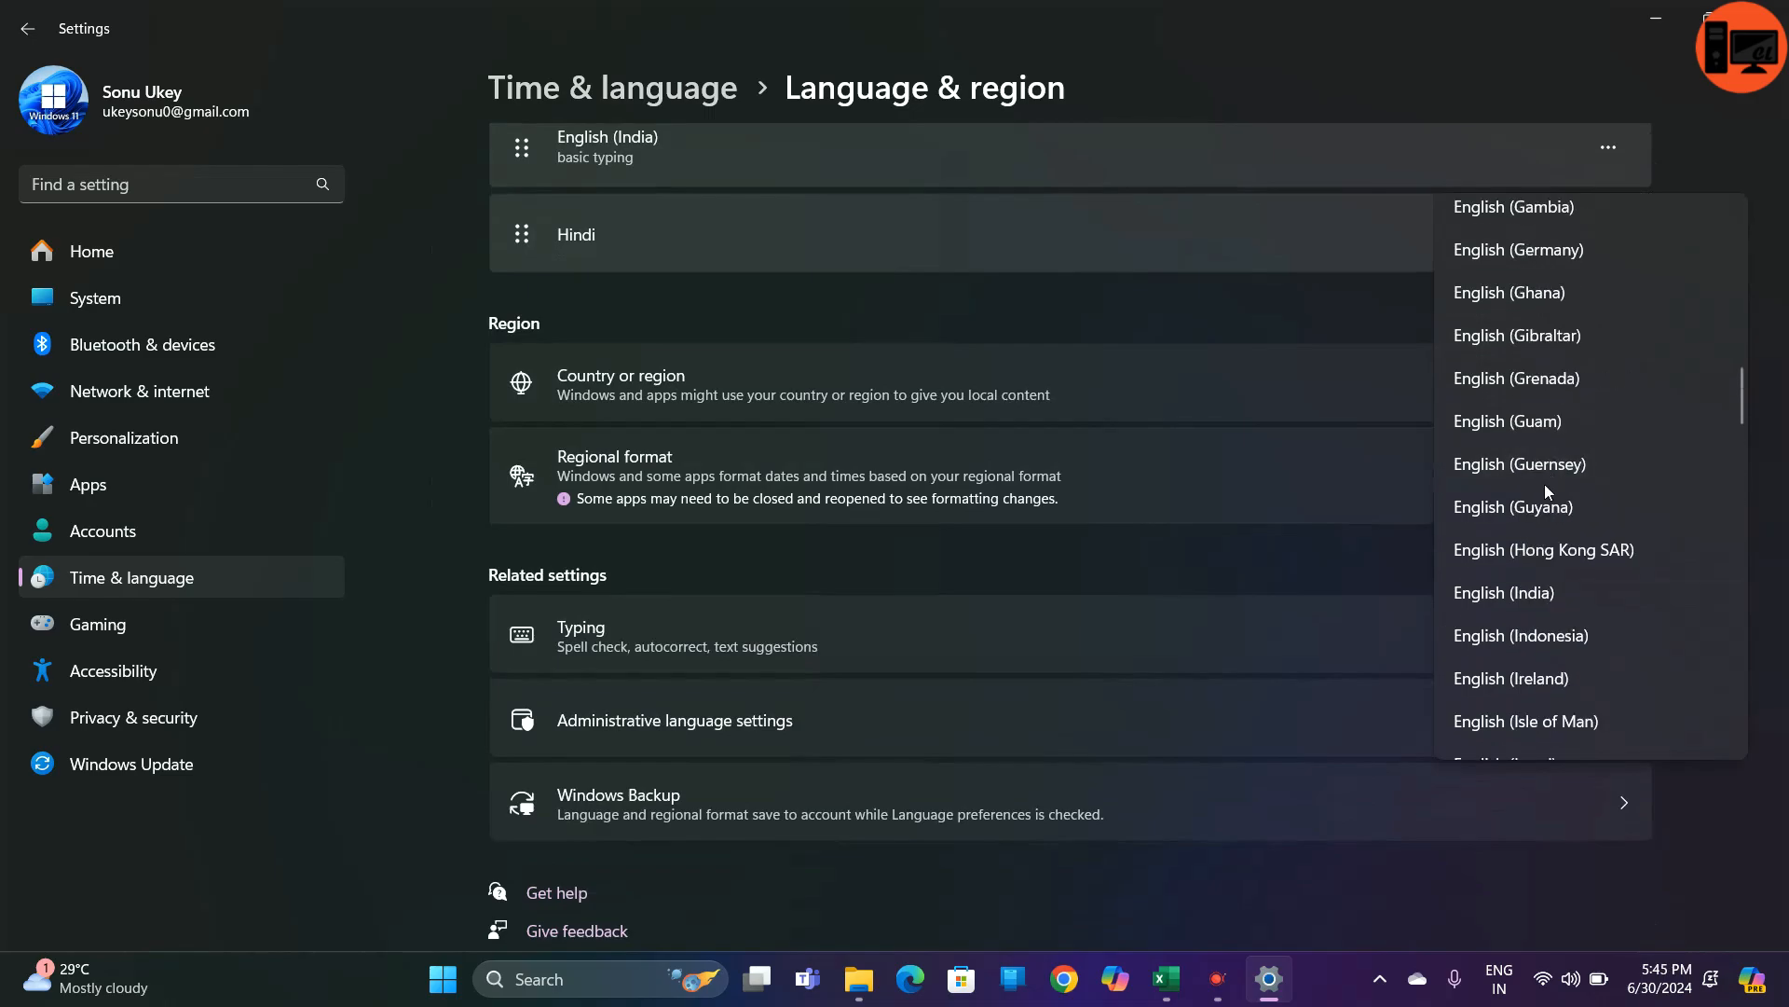
left_click(1562, 593)
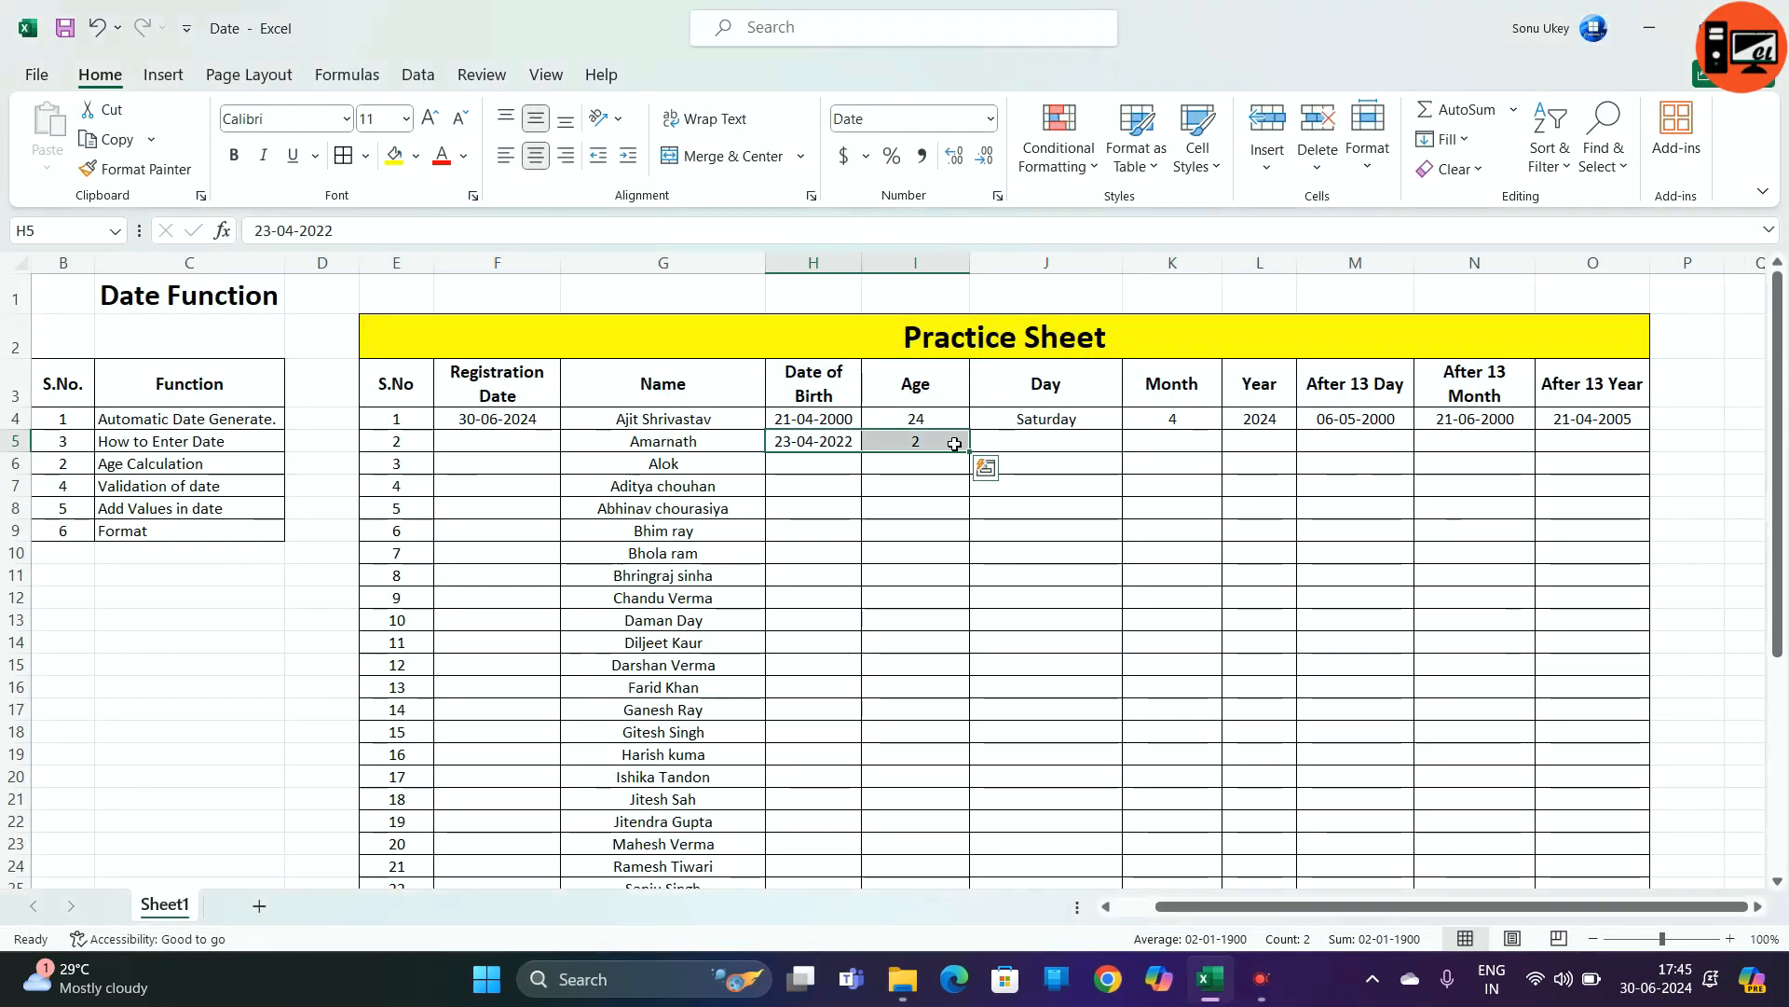
- Check the Age formula in I5 and clear the date of birth and age in H5:I5
left_click(937, 441)
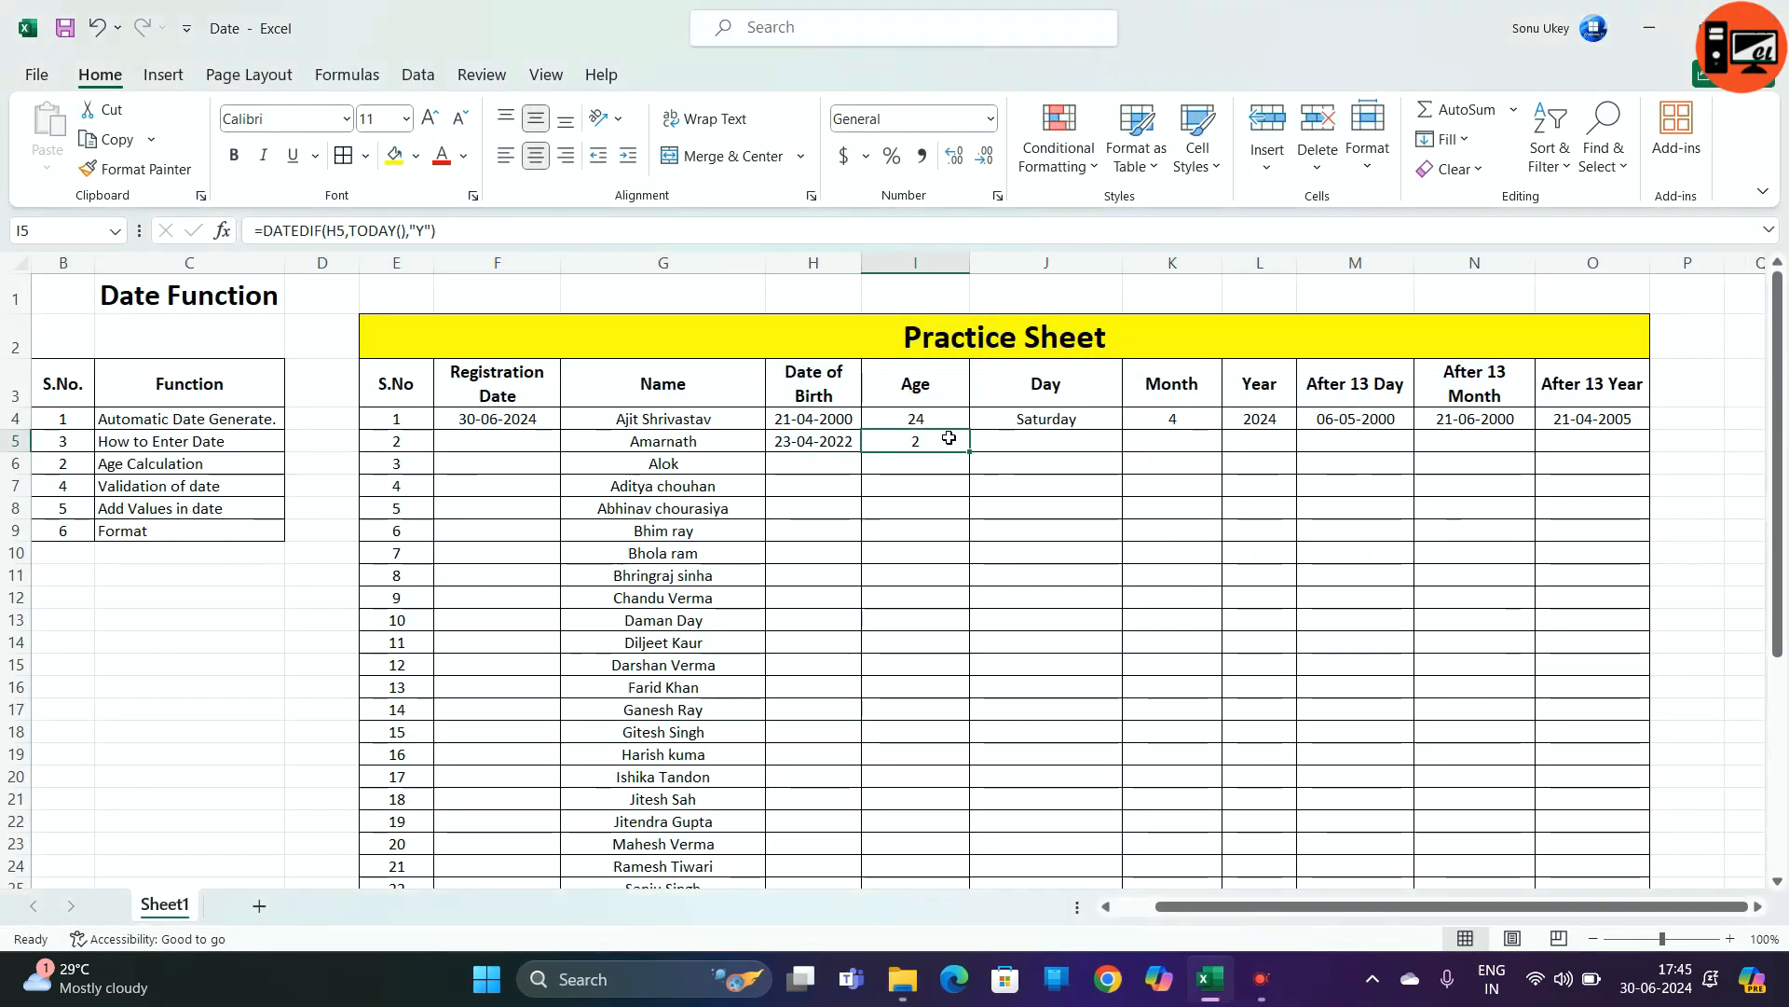
left_click_drag(861, 448, 919, 439)
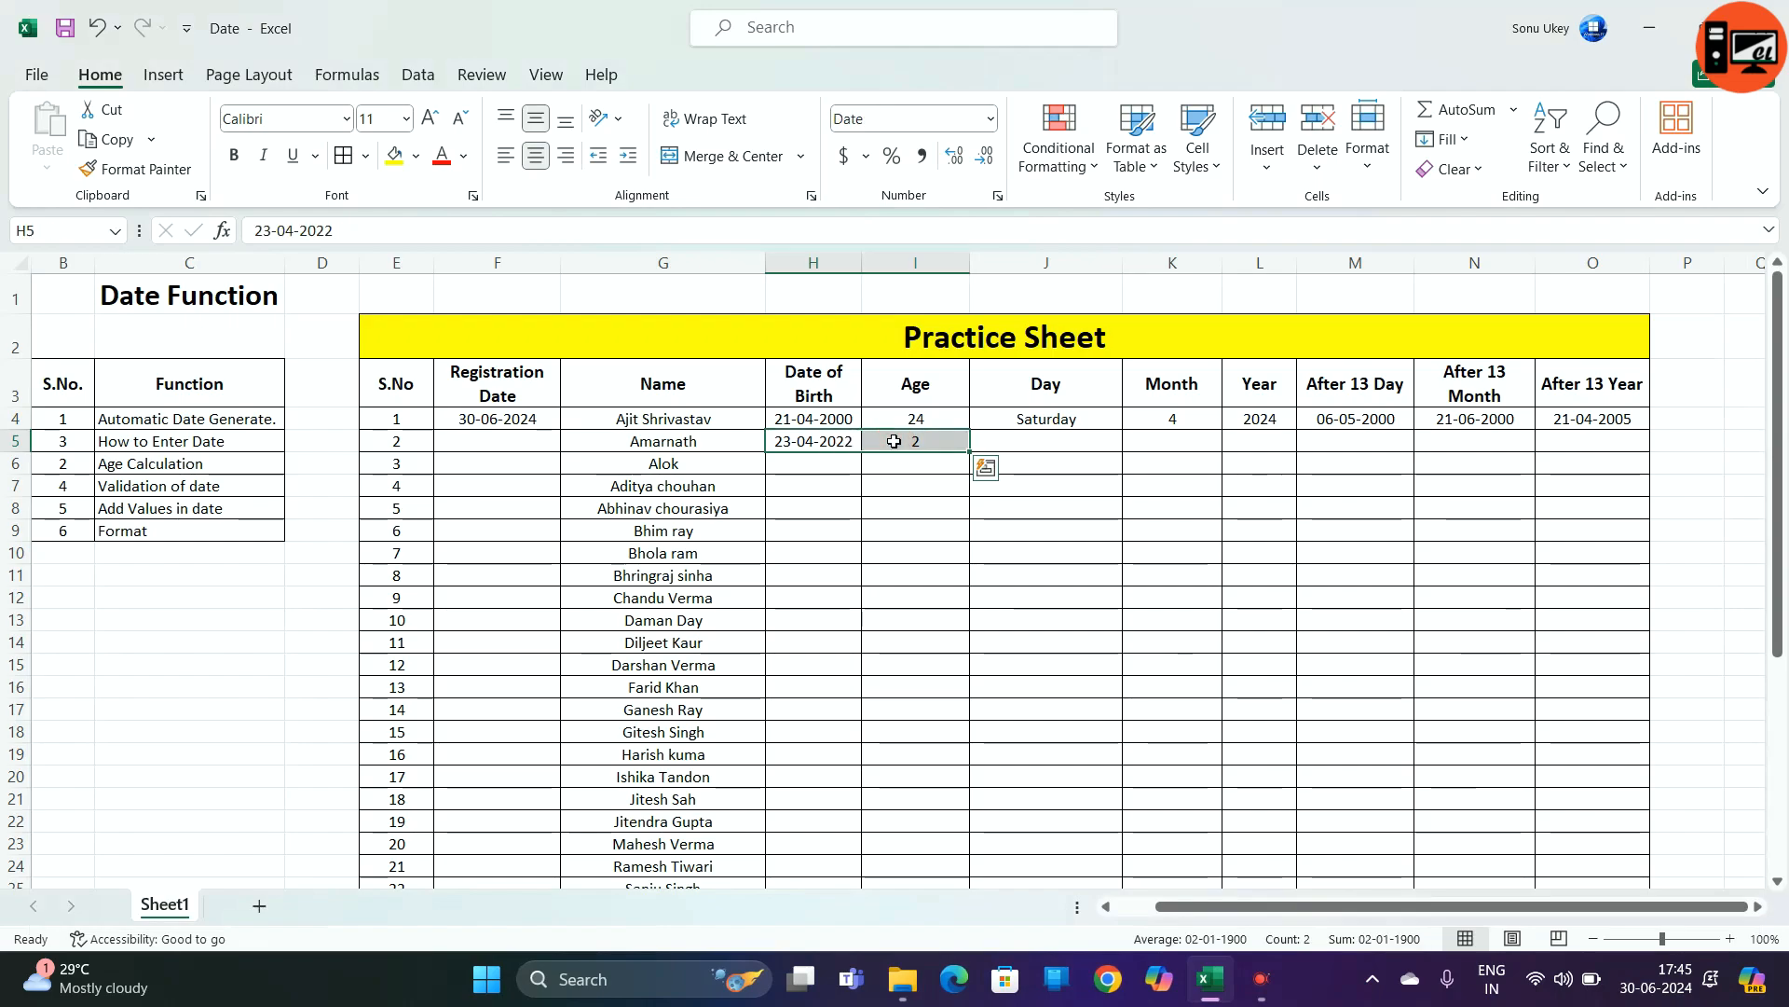
key("Delete")
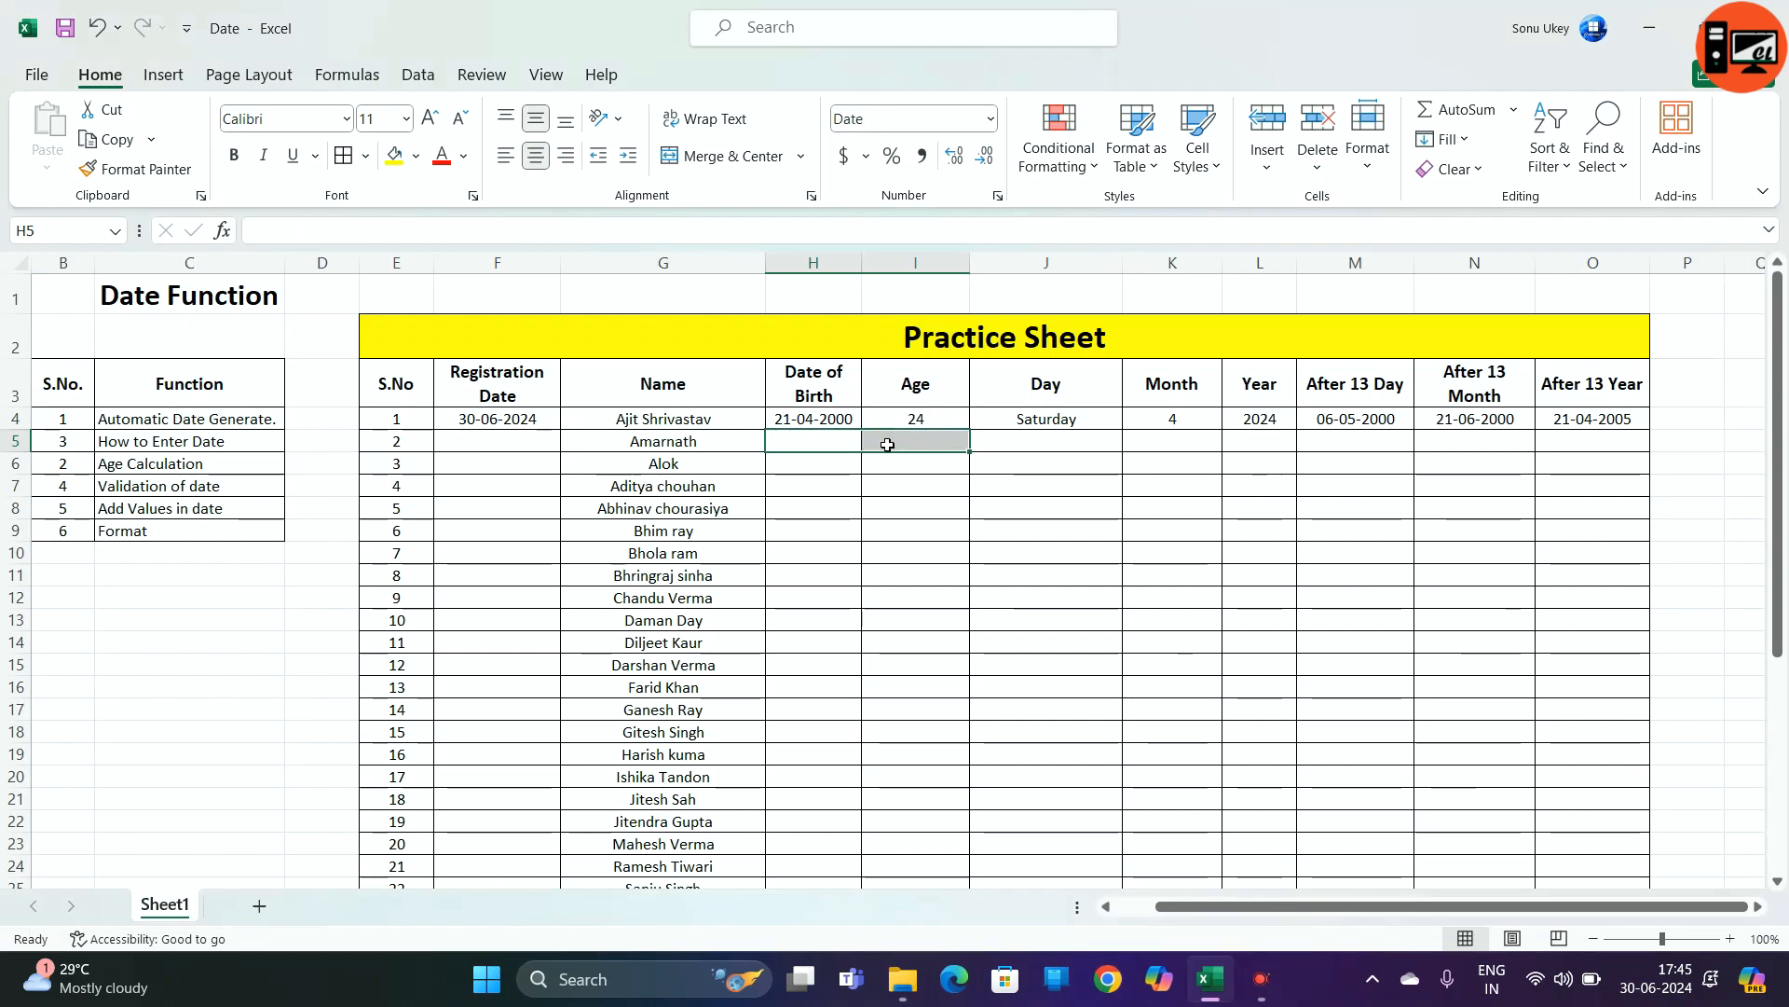
- Try auto-filling the registration date from F4 down the column, and undo the fill
left_click(211, 420)
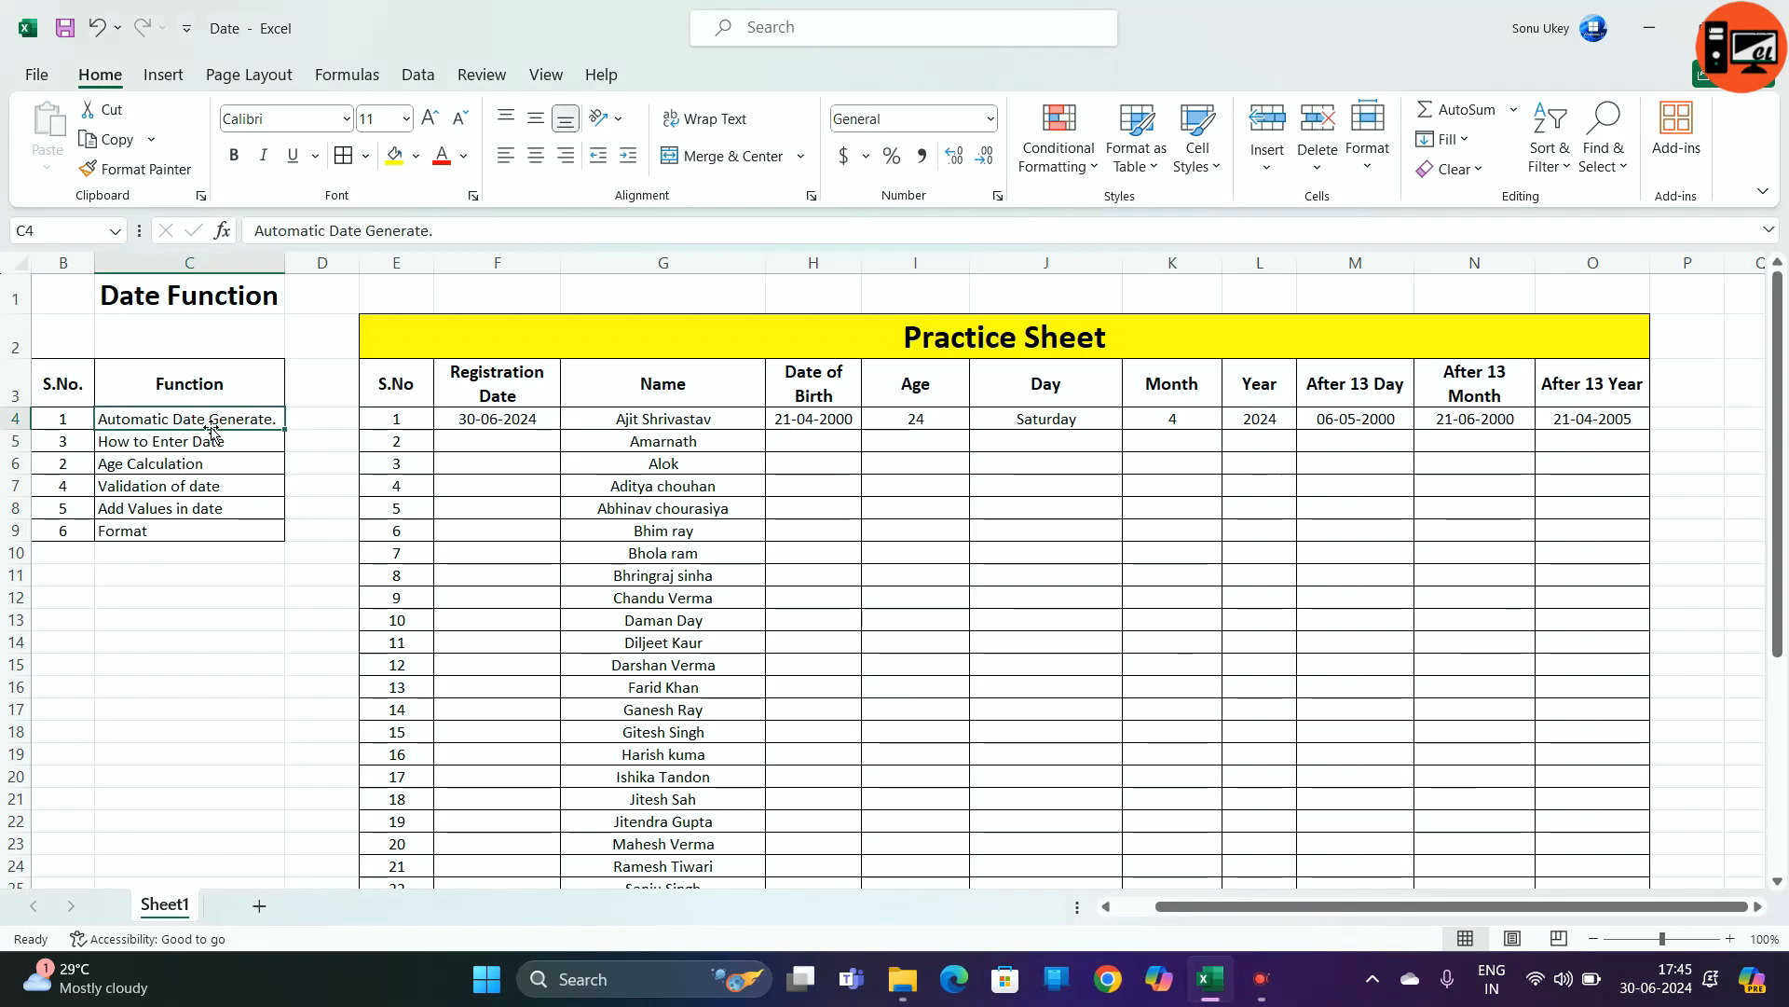
left_click(524, 421)
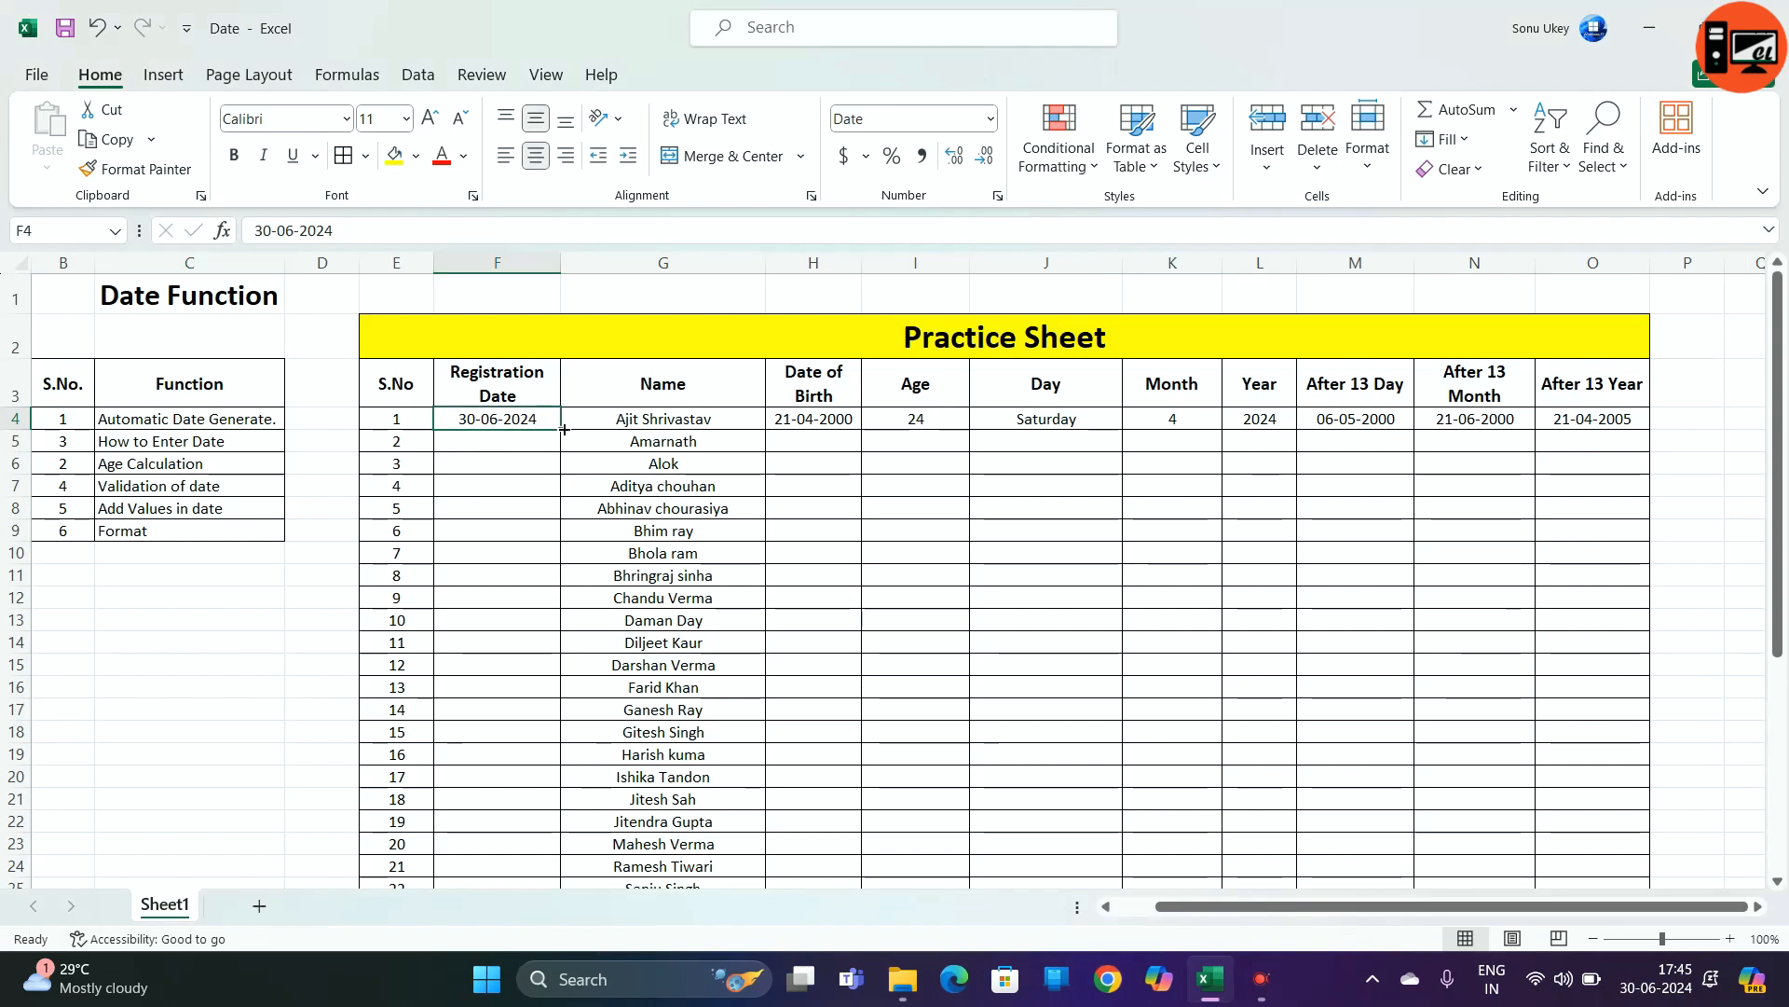
double_click(563, 428)
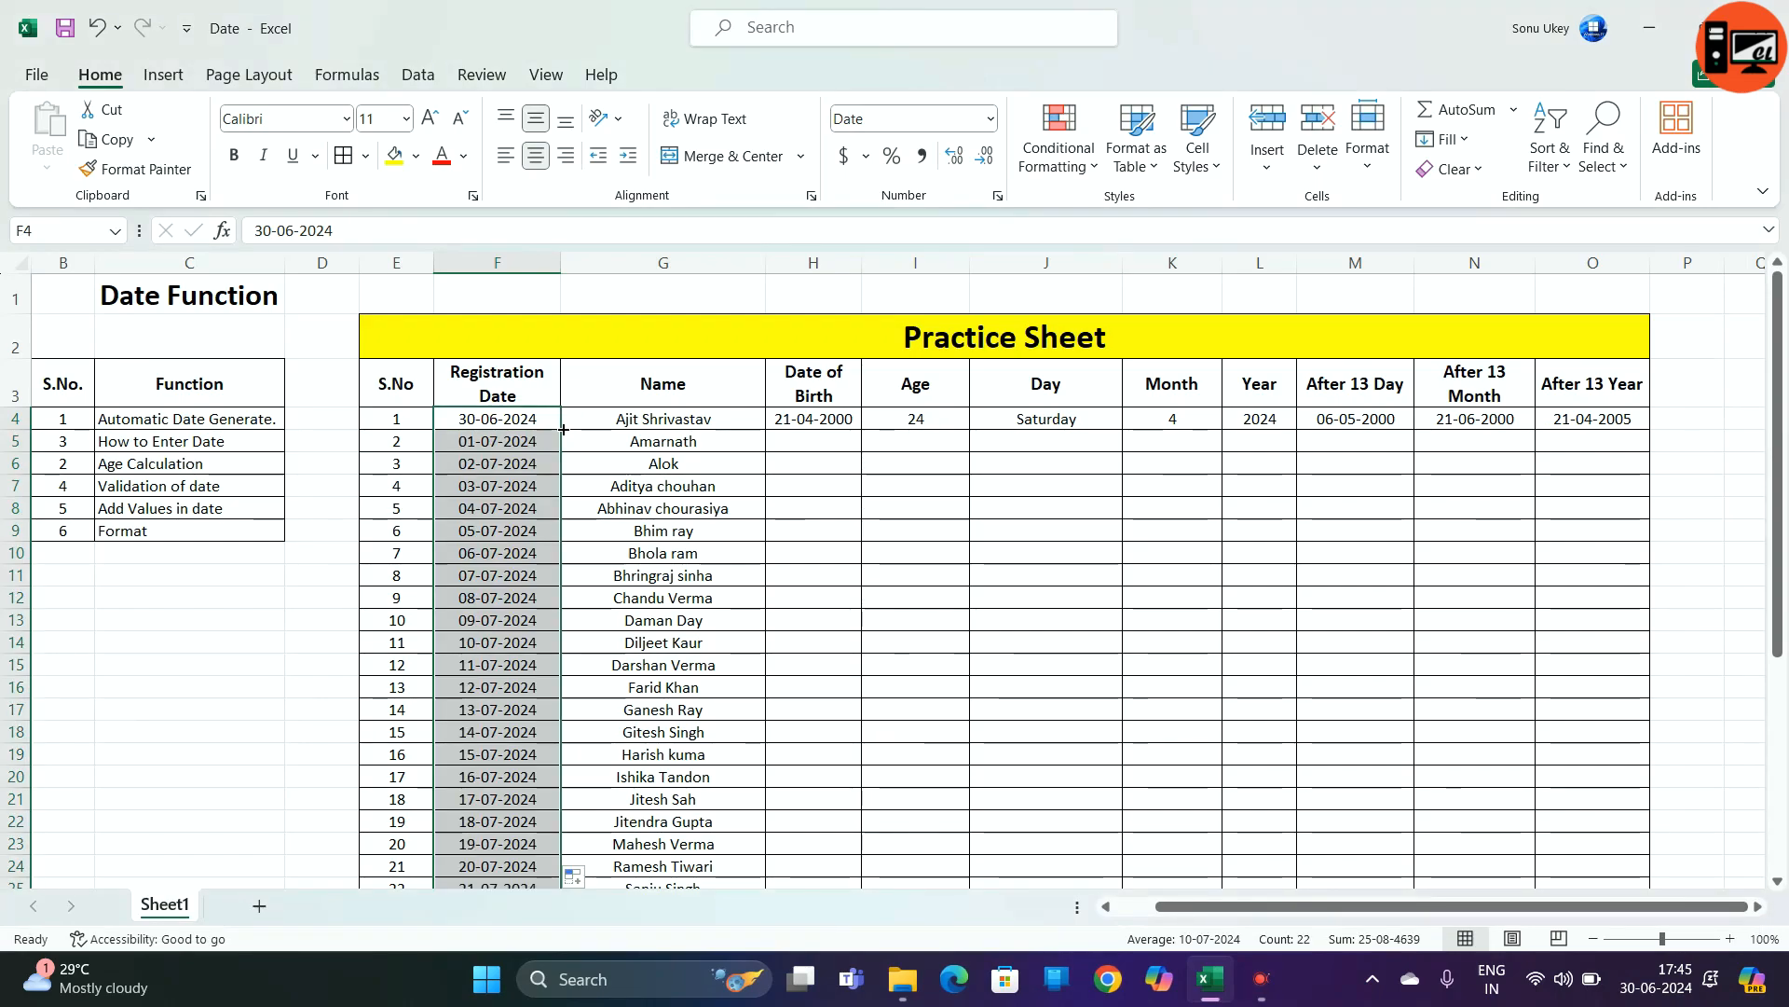
key("ctrl+z")
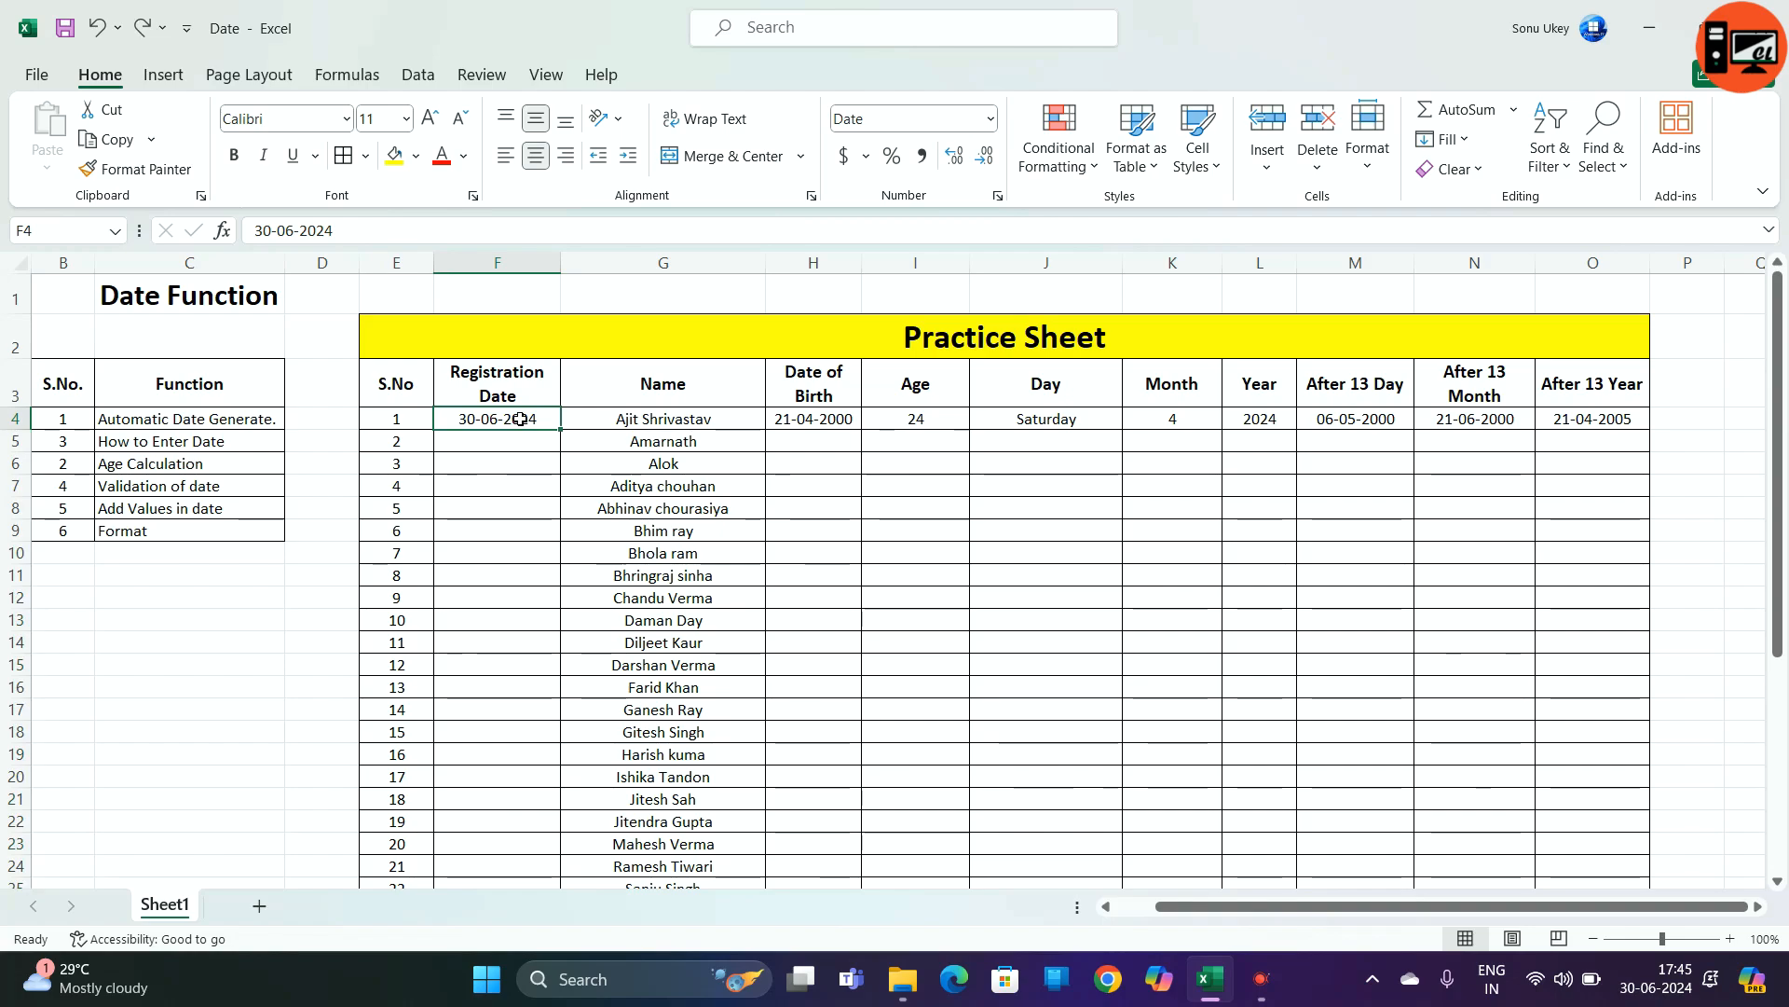
- Clear the registration date in F4 and enter 30-06-2024 again
key("Delete")
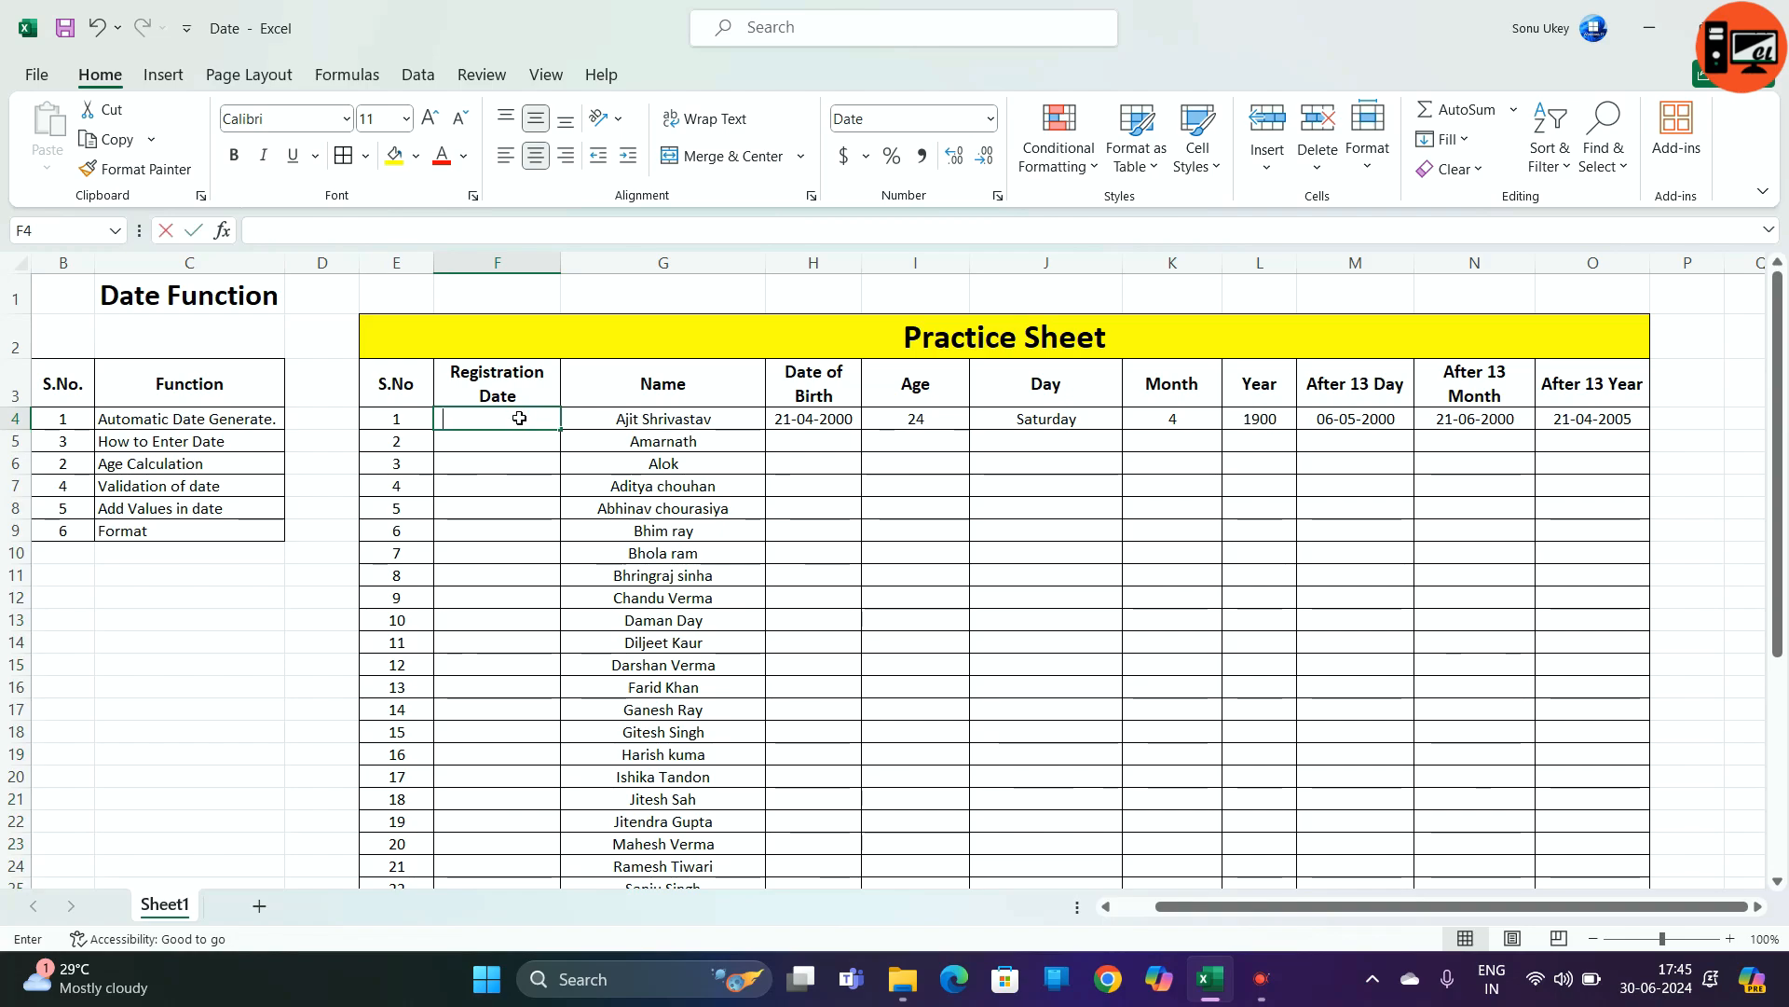
type("30-06-2024")
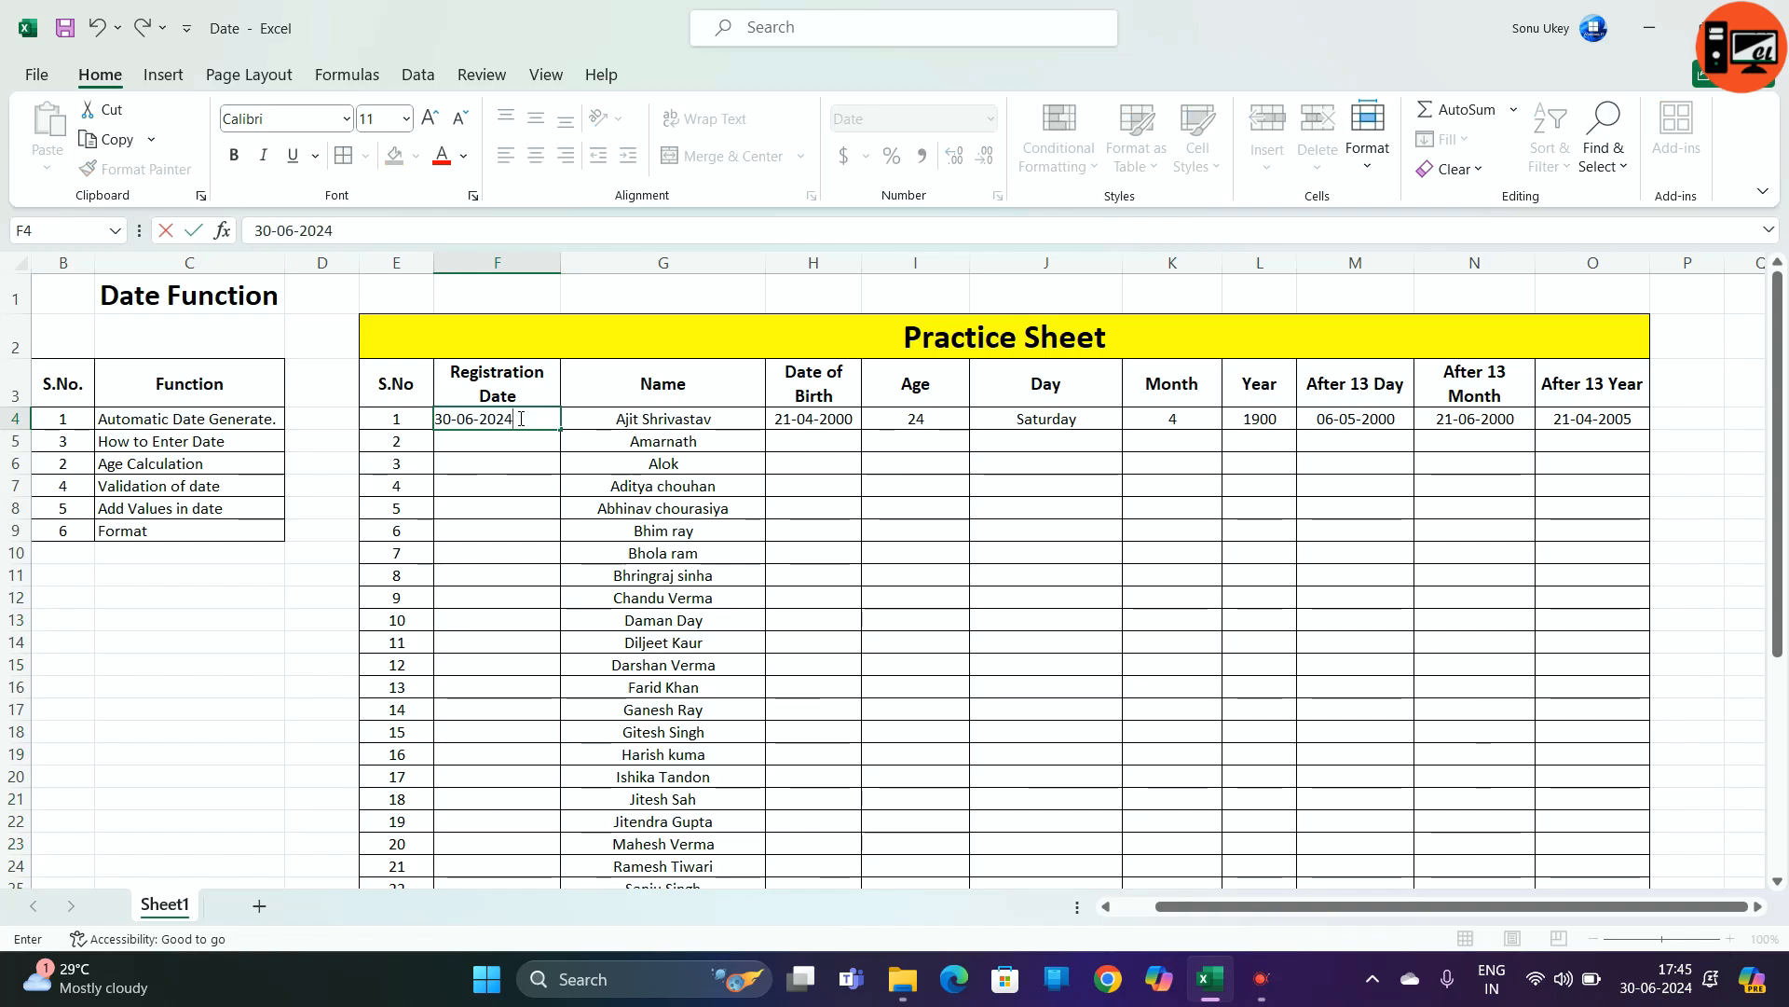
key("Return")
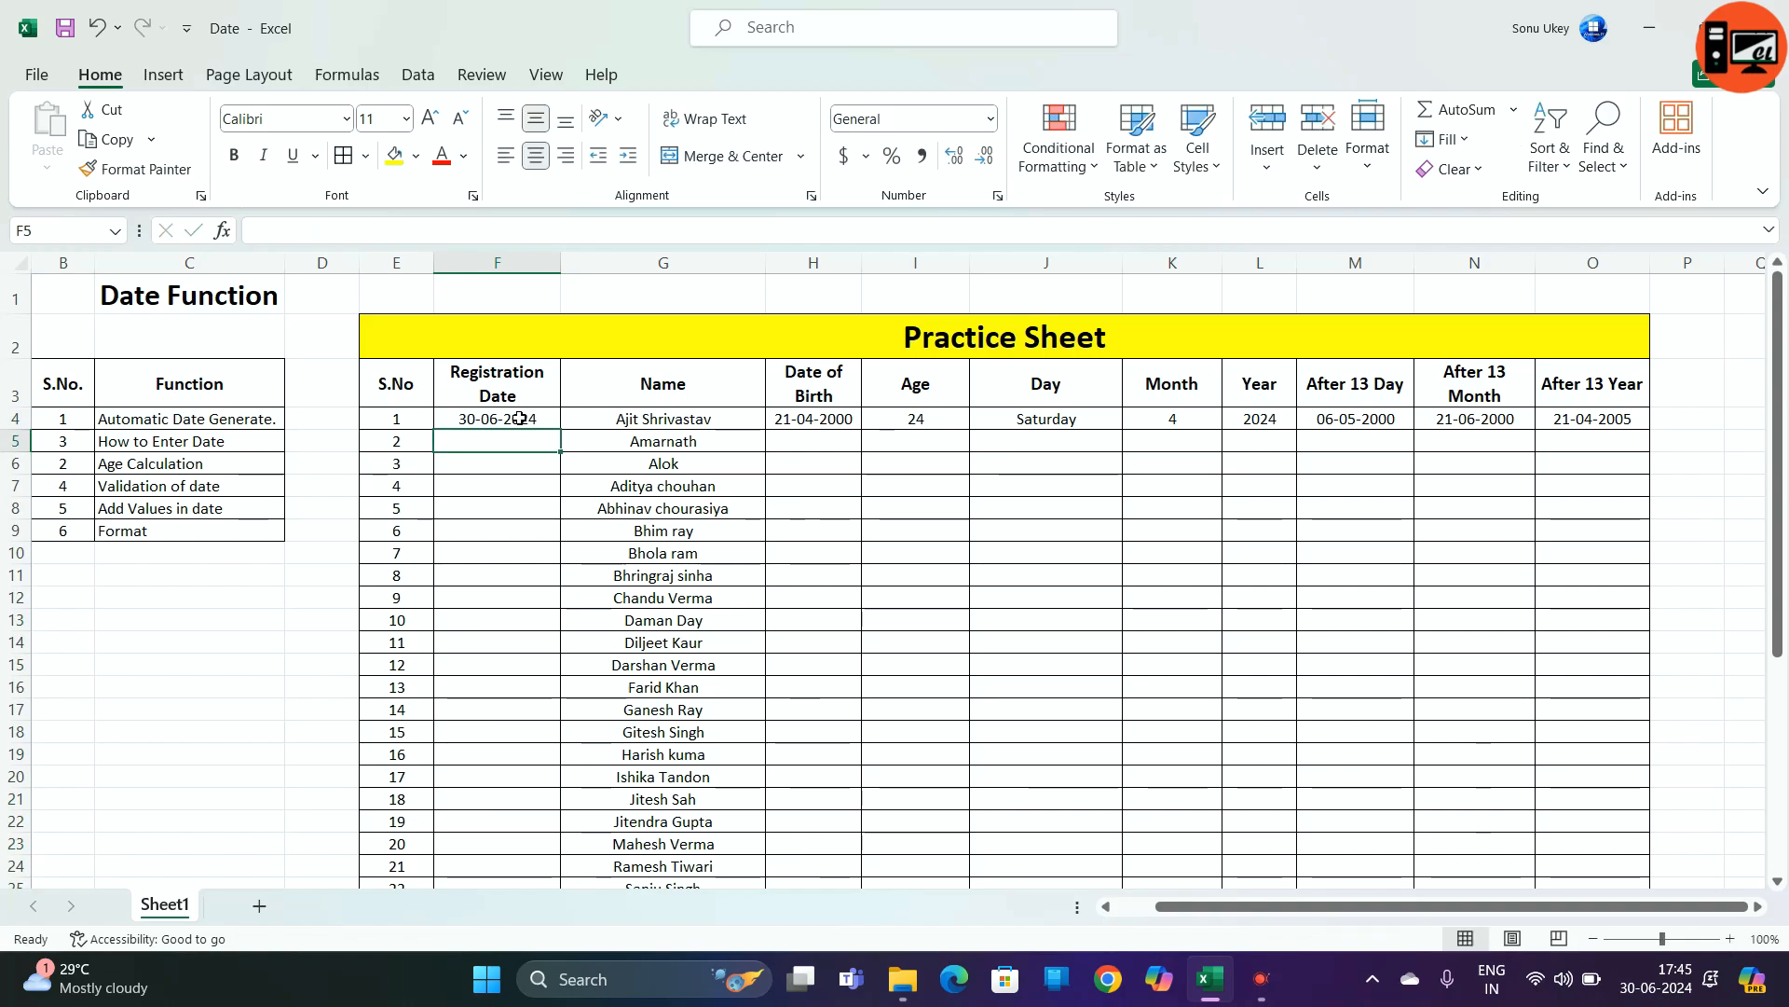
- Replace the registration date in F4 with the automatically inserted current date, 30-06-2024, doing so twice
left_click(507, 414)
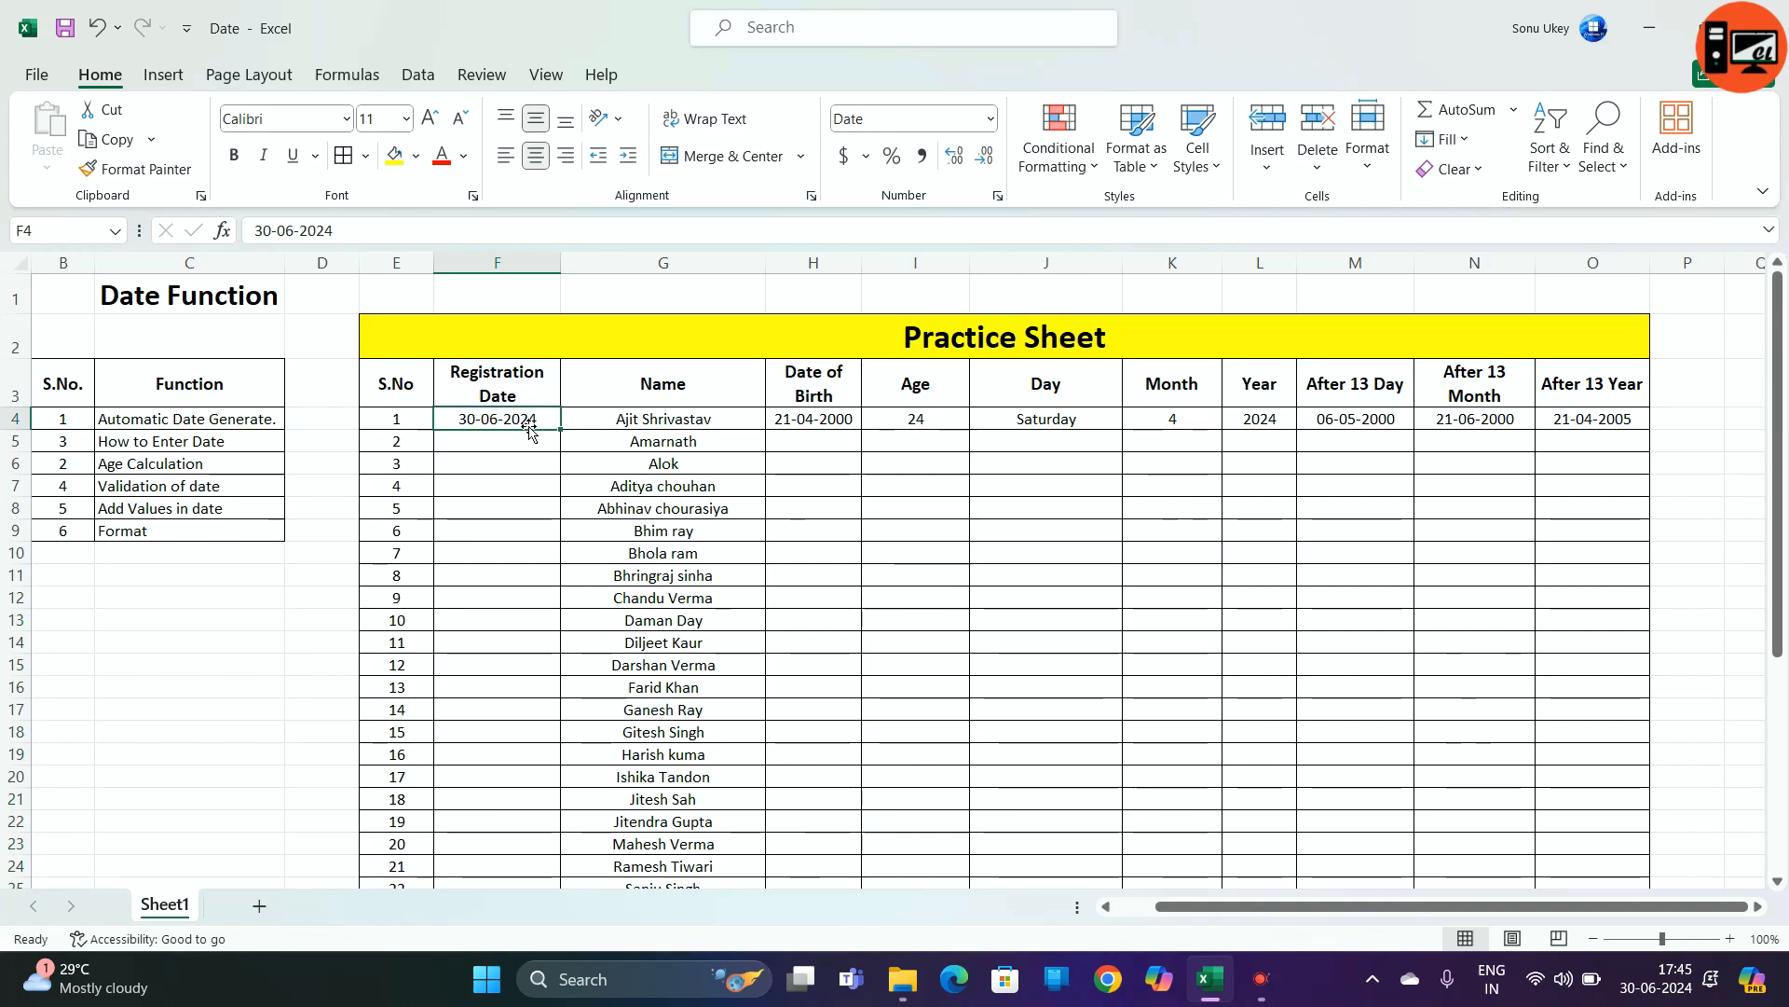
key("Delete")
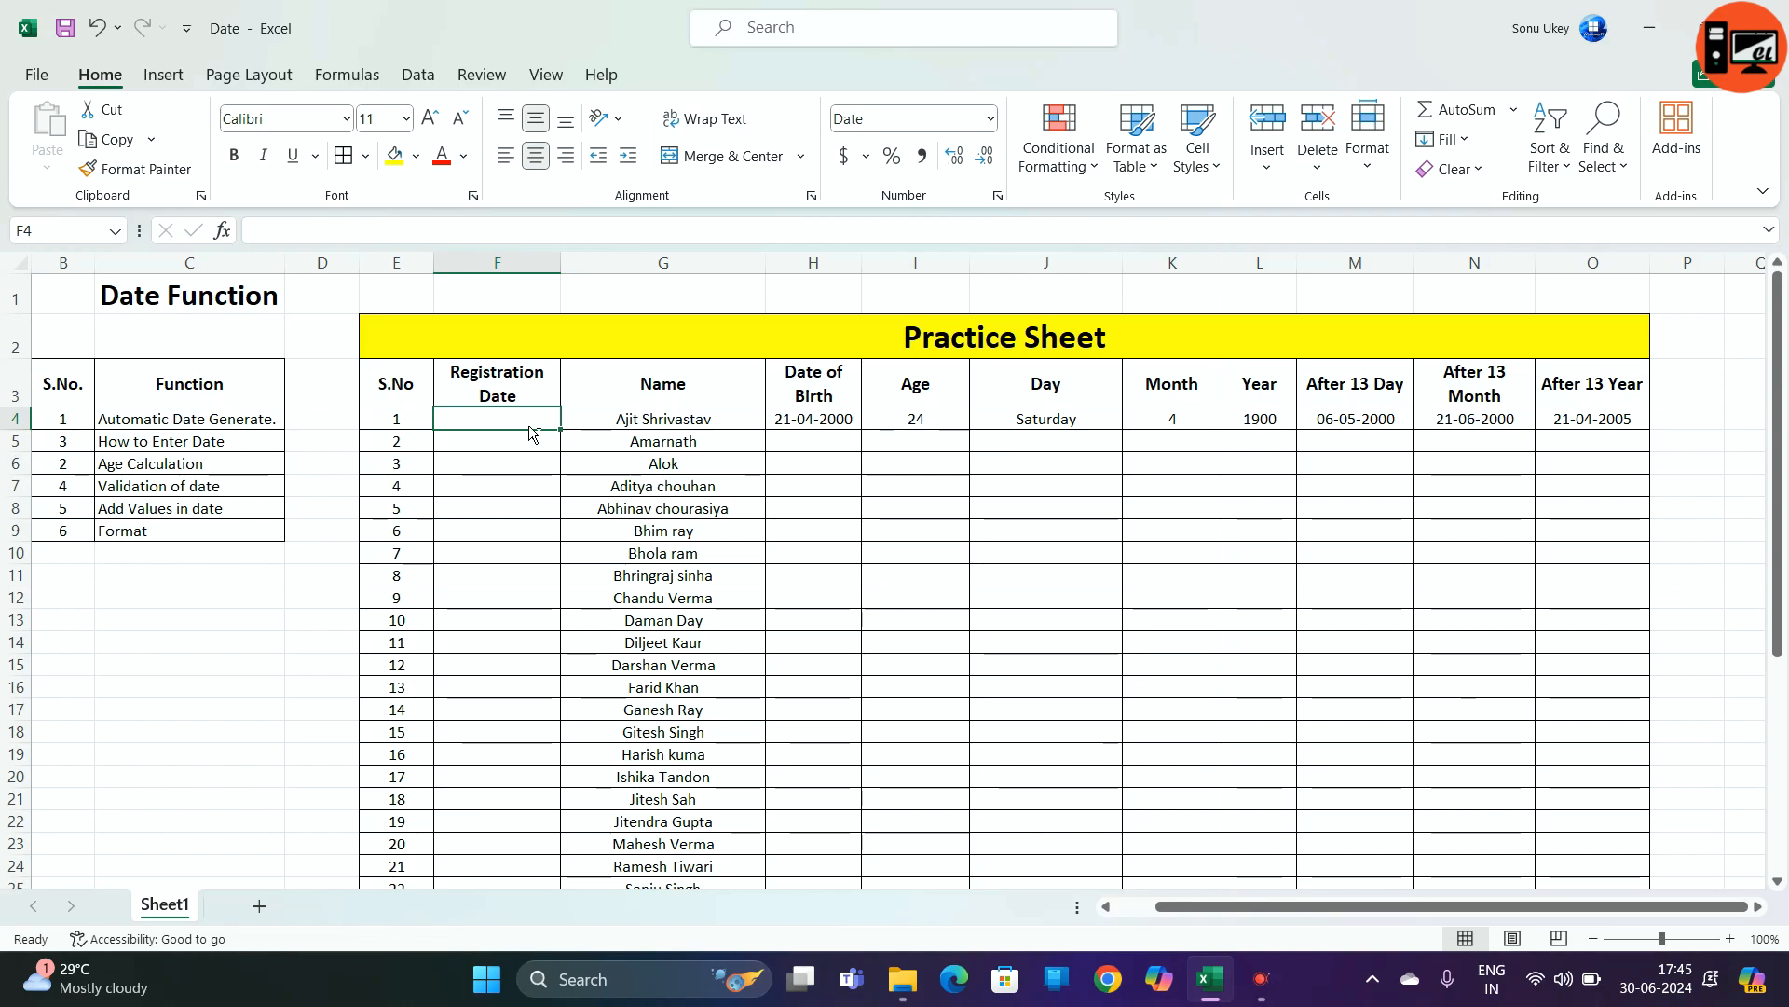
key("ctrl+semicolon")
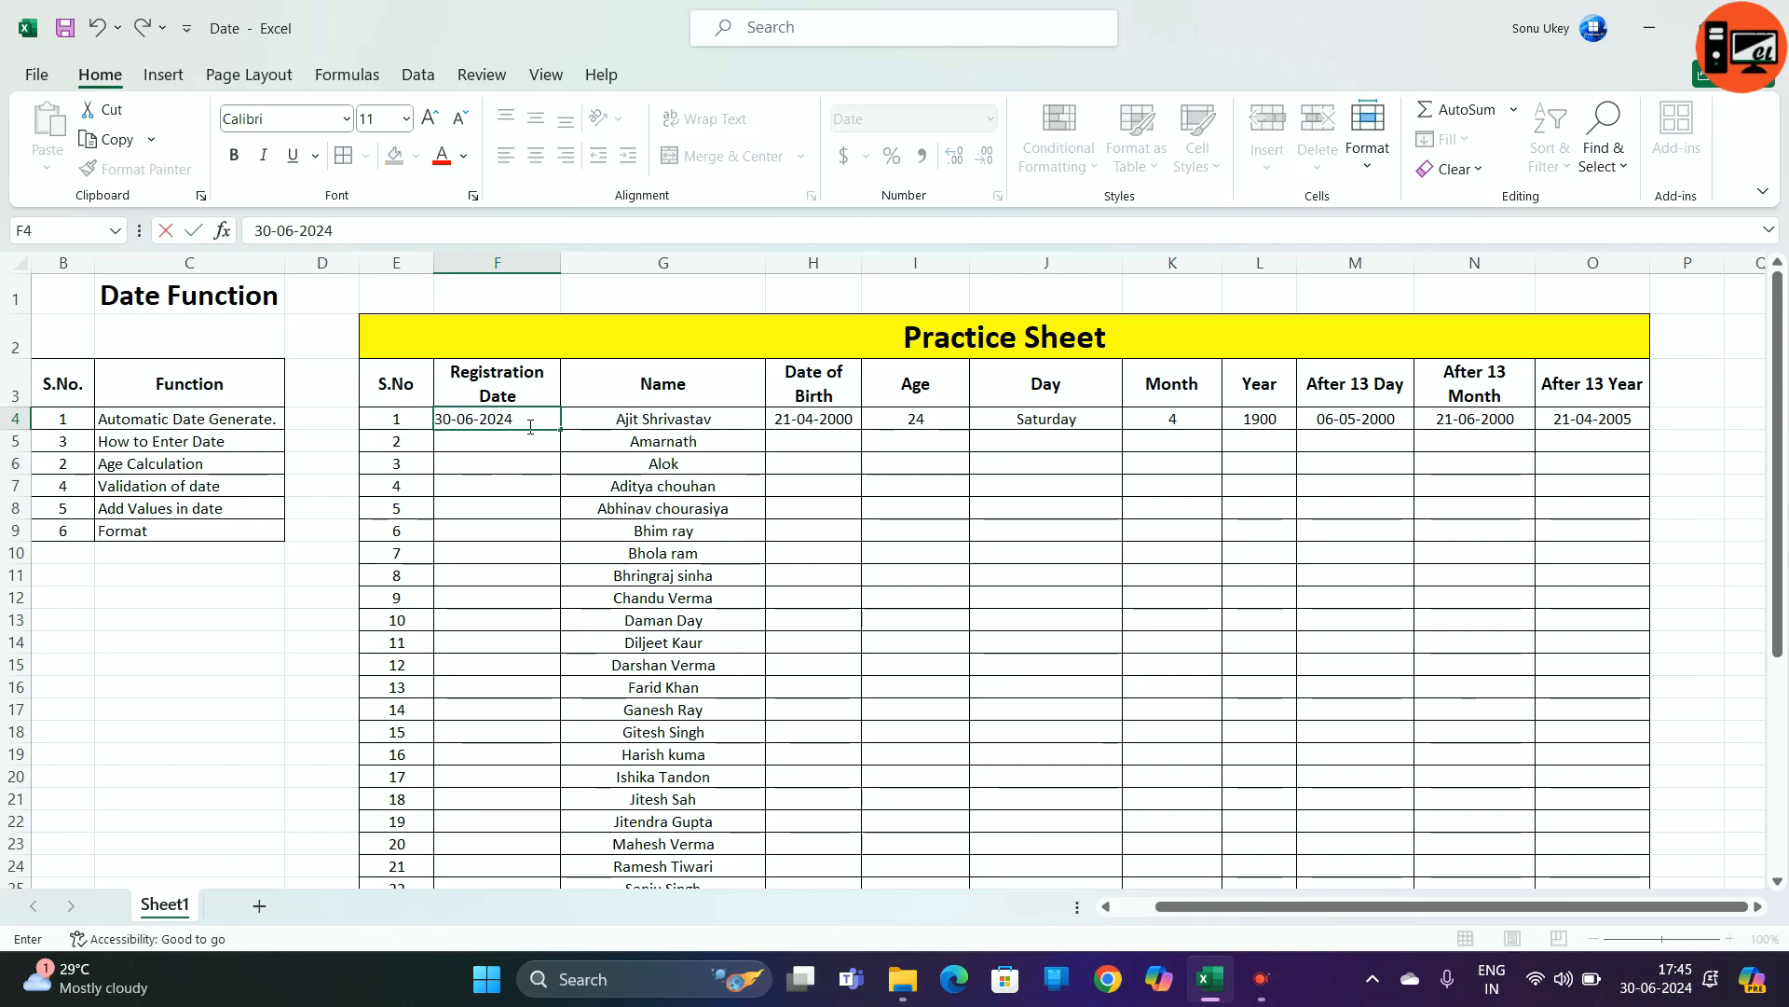
key("Return")
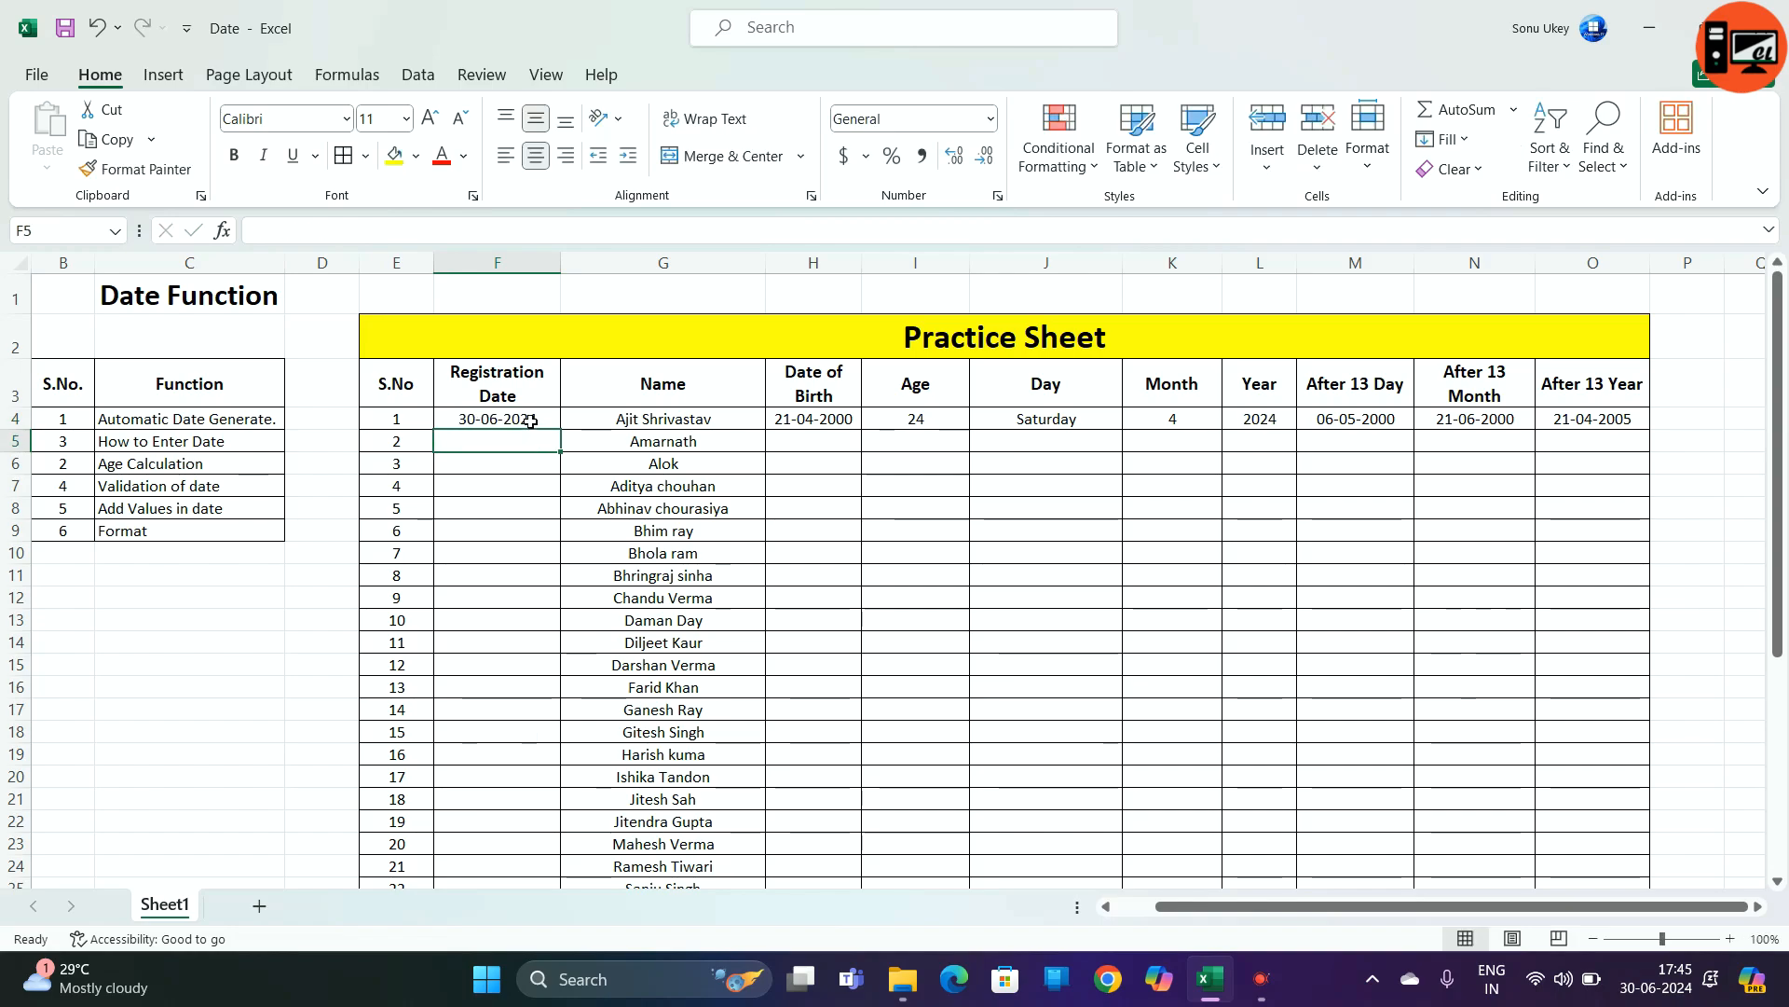
left_click(531, 422)
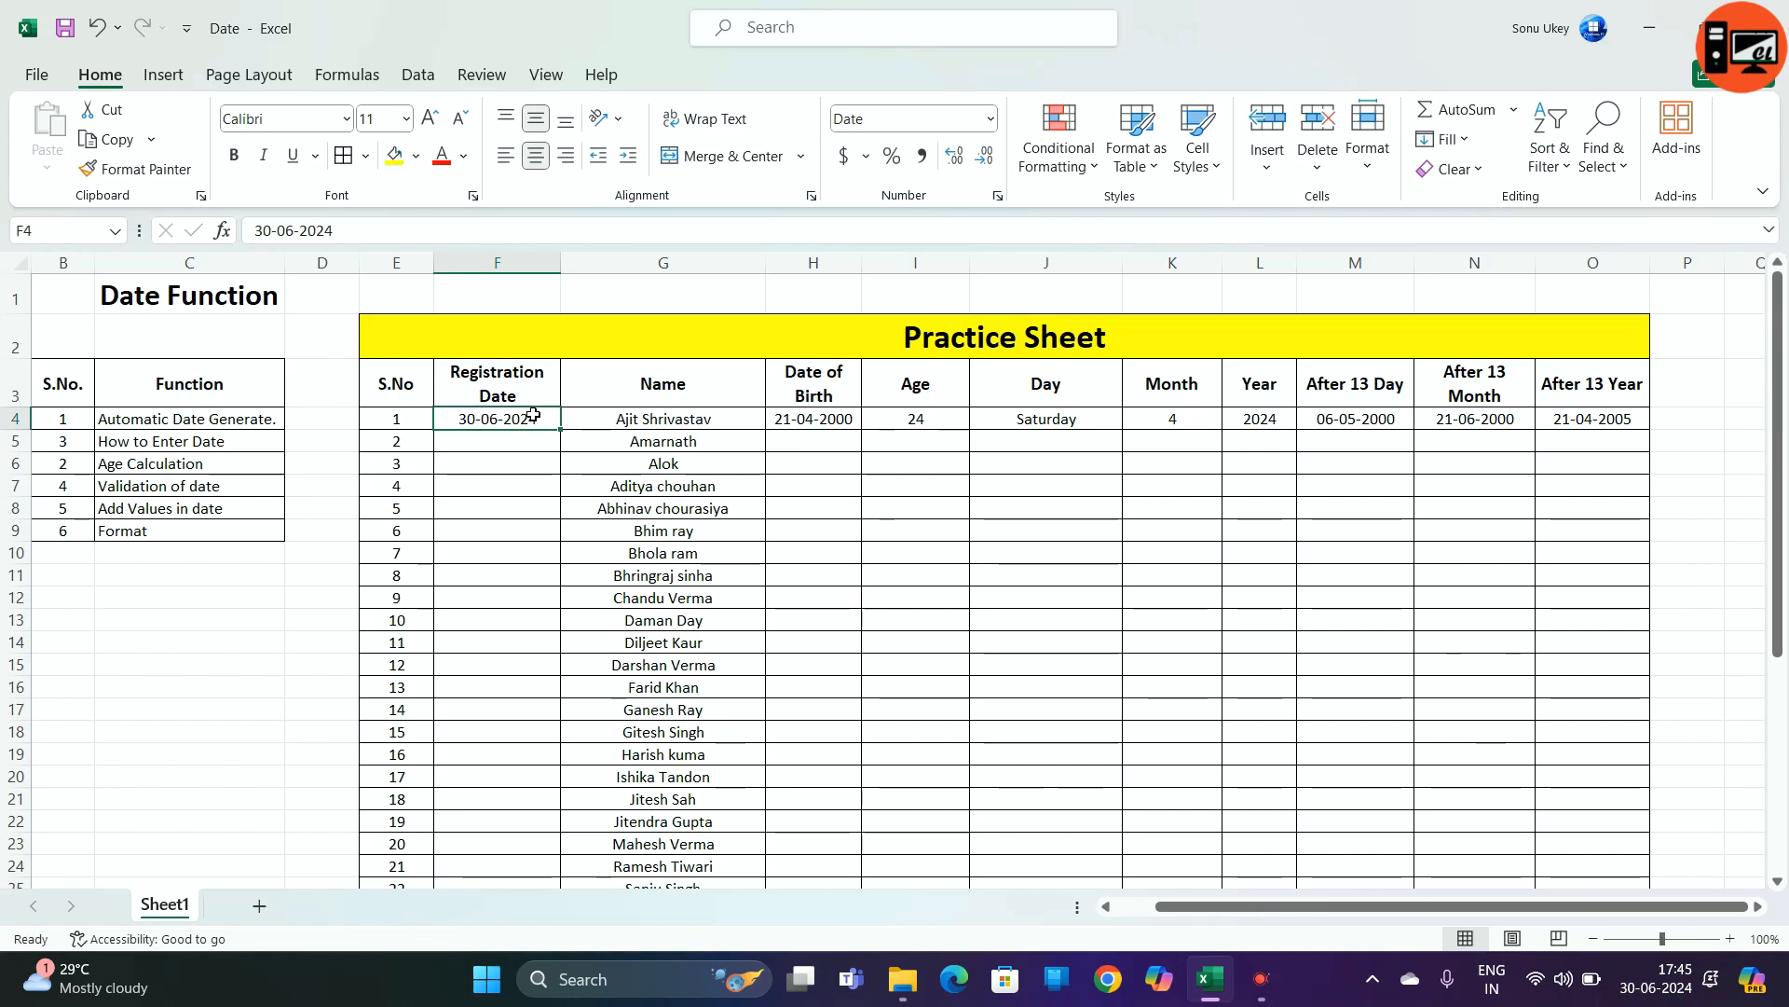
key("Delete")
key("ctrl+semicolon")
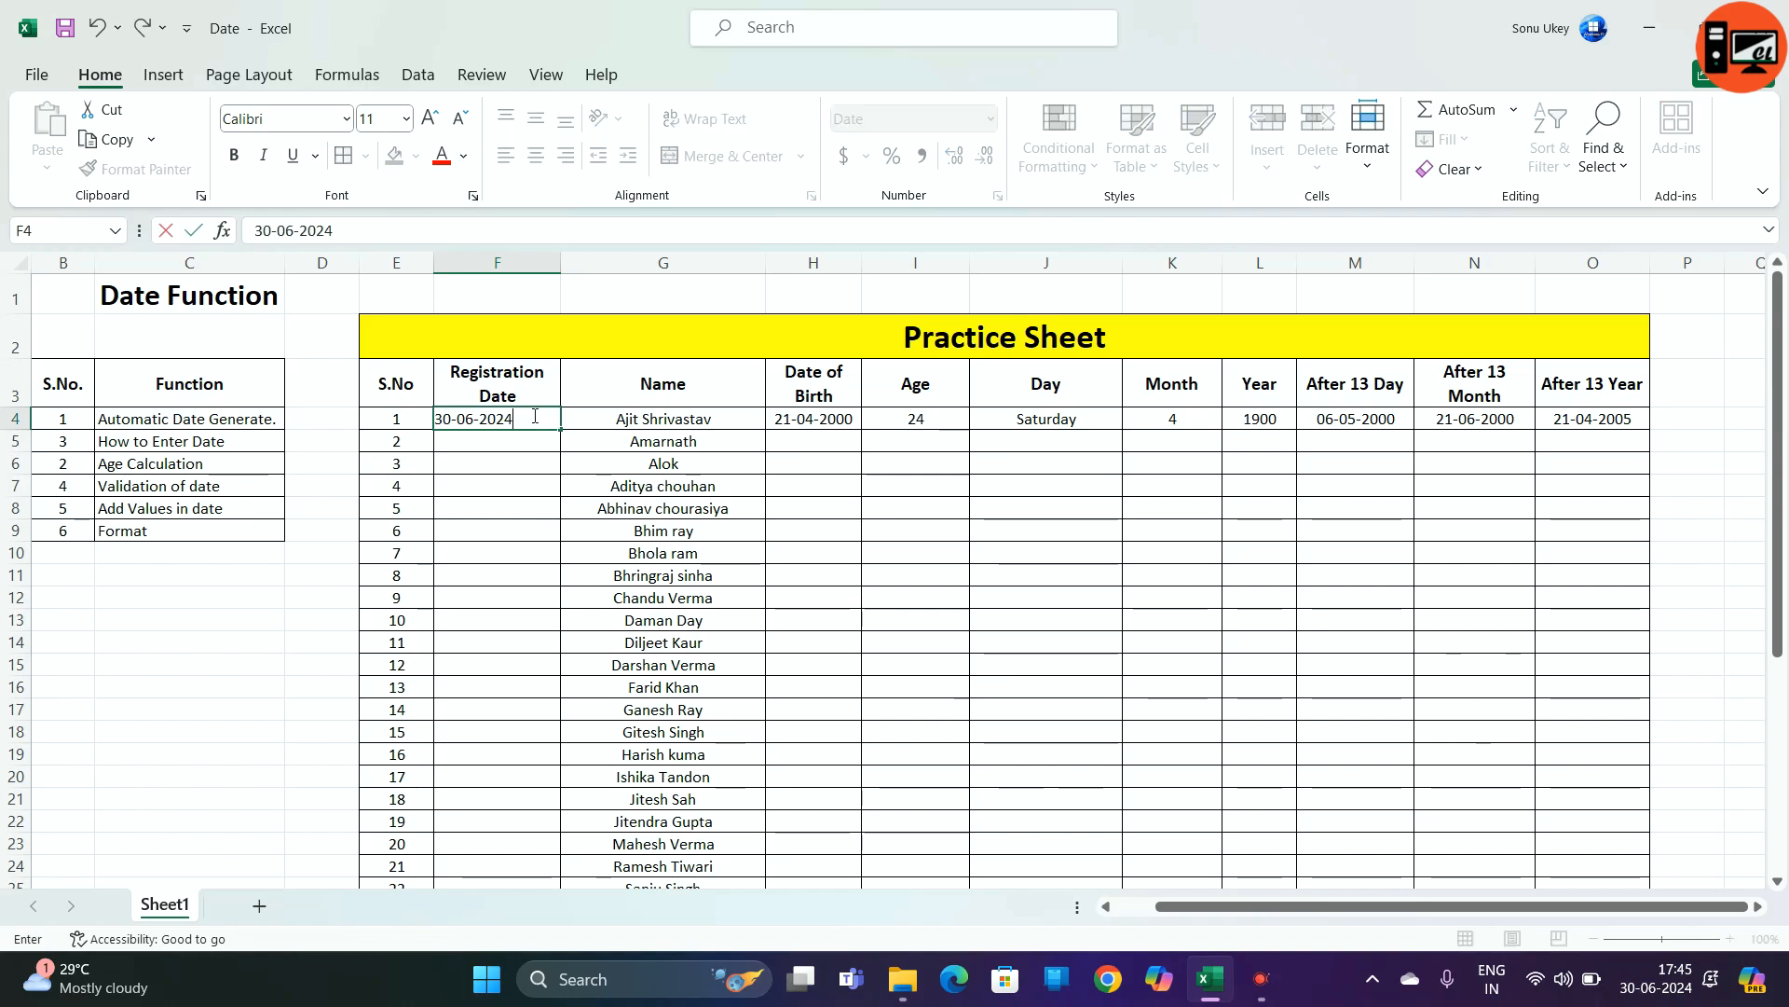
key("Return")
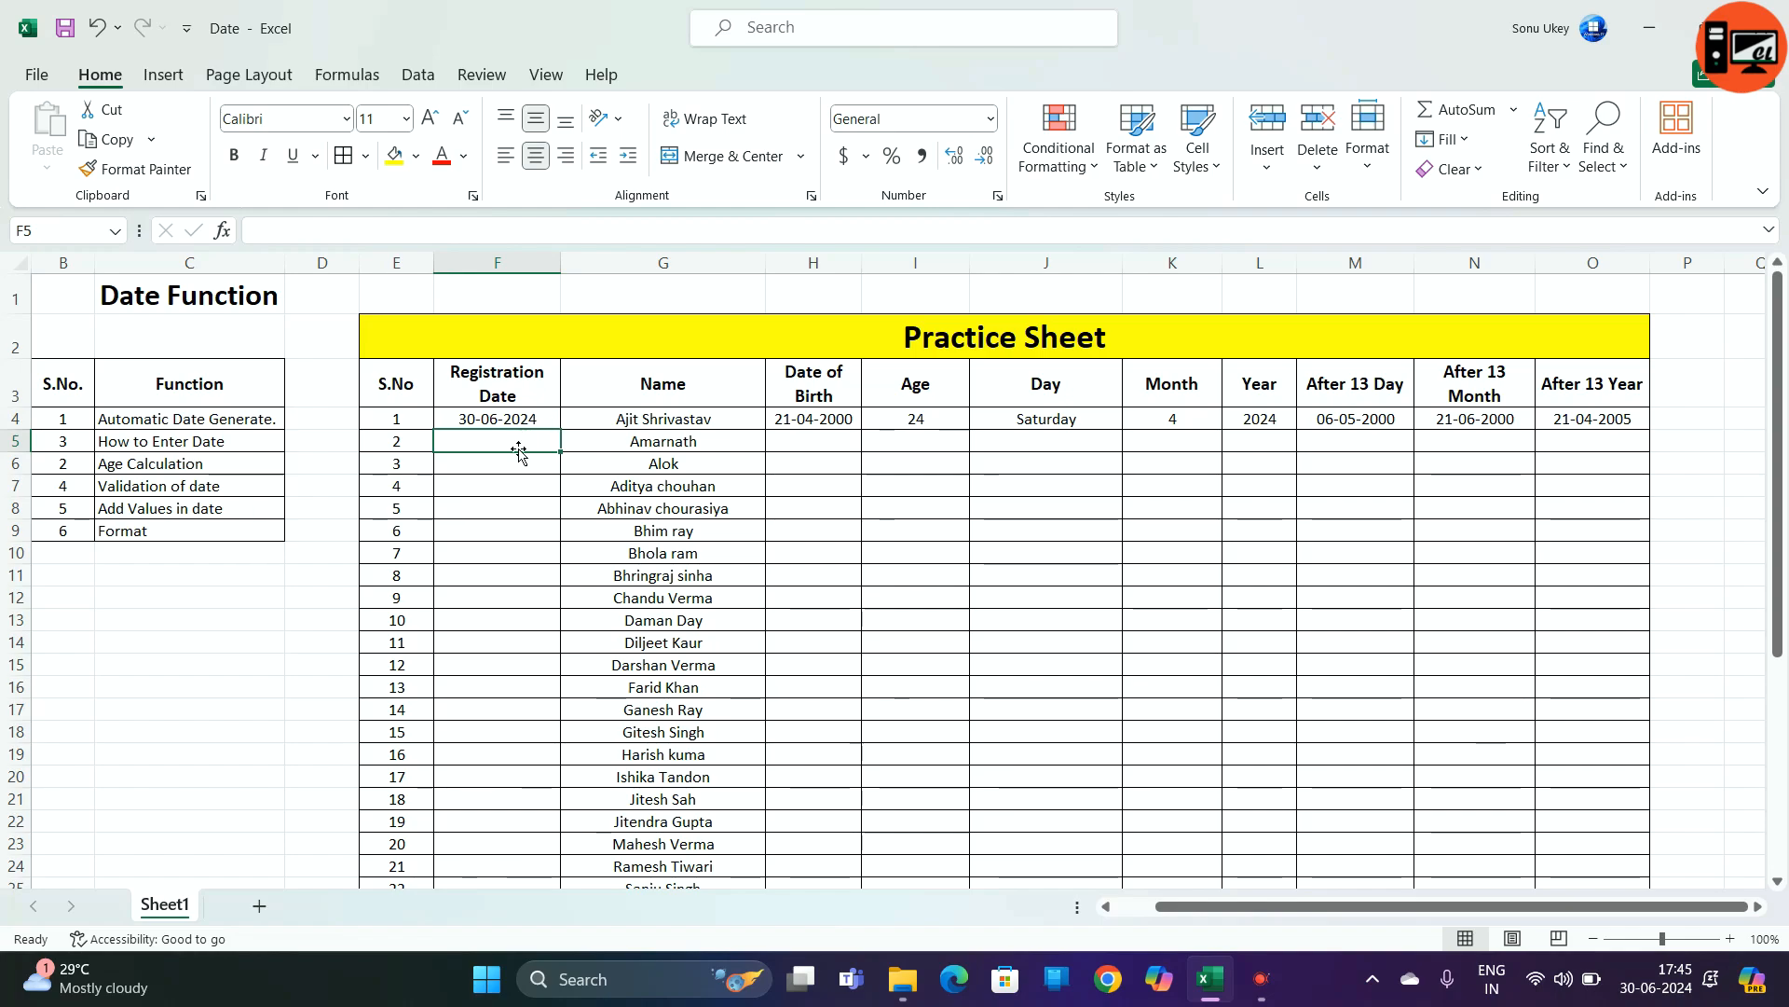
- Start a fill series from the registration date in F4 and set it to run in columns
left_click(528, 419)
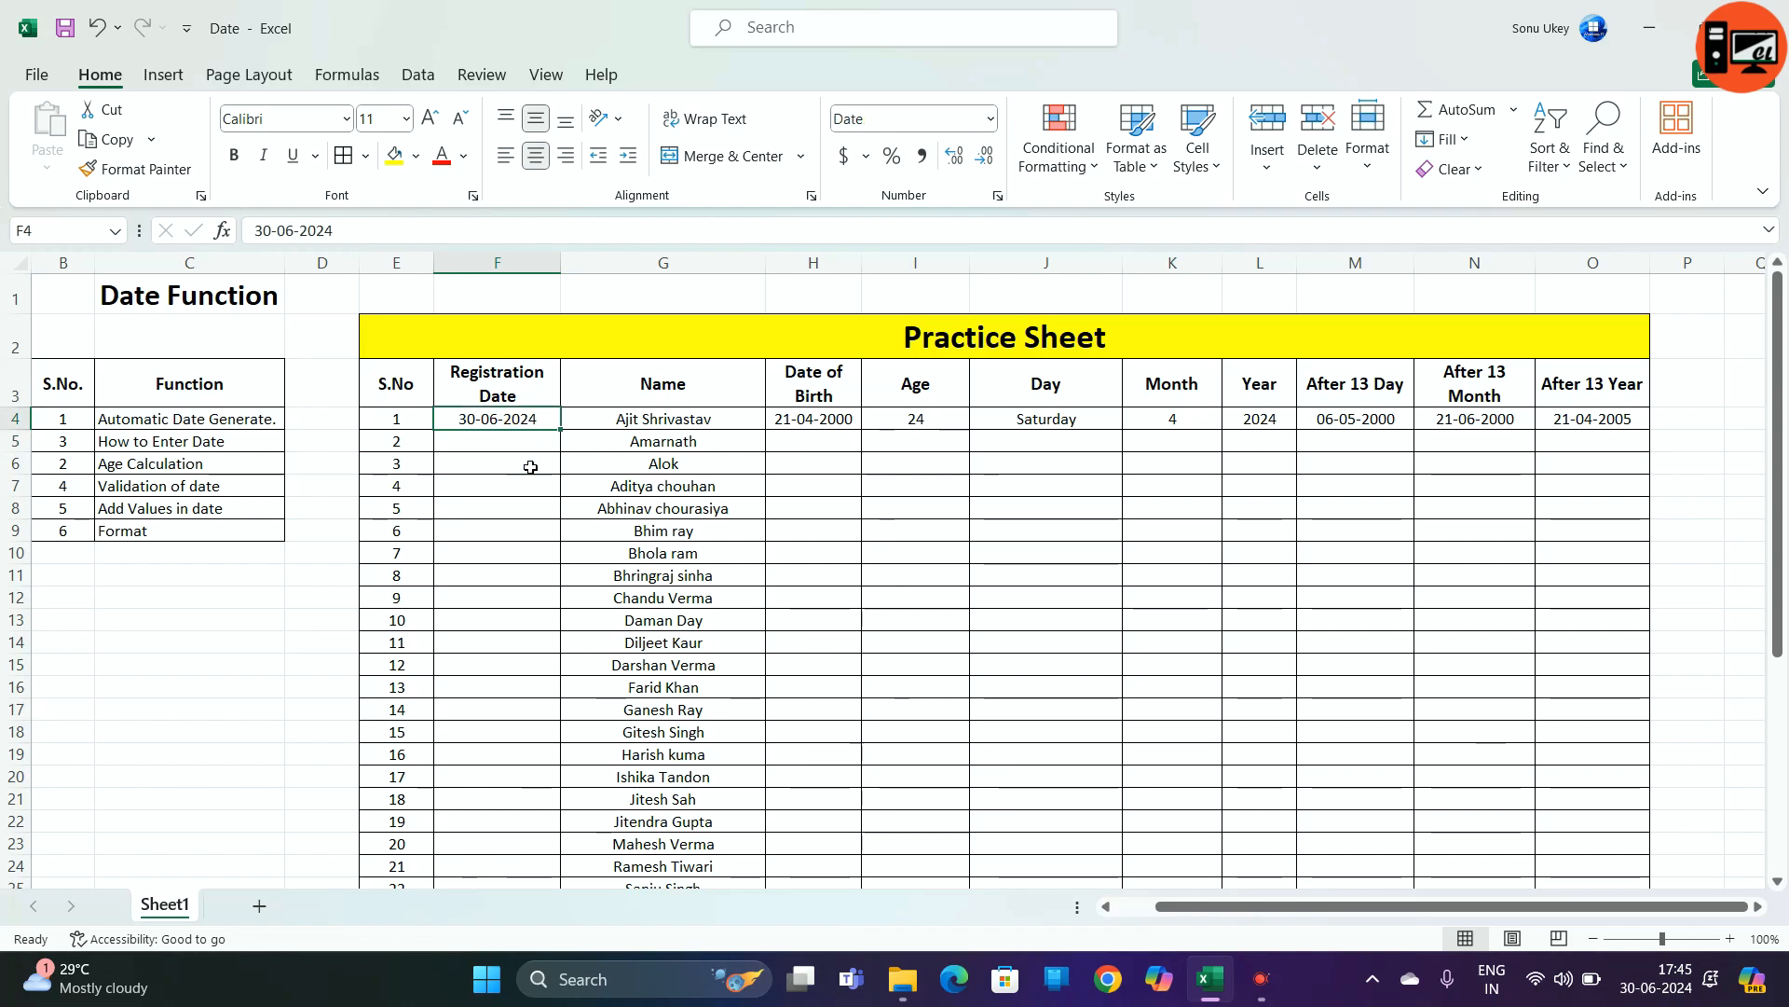
scroll(559, 653, "down", 6)
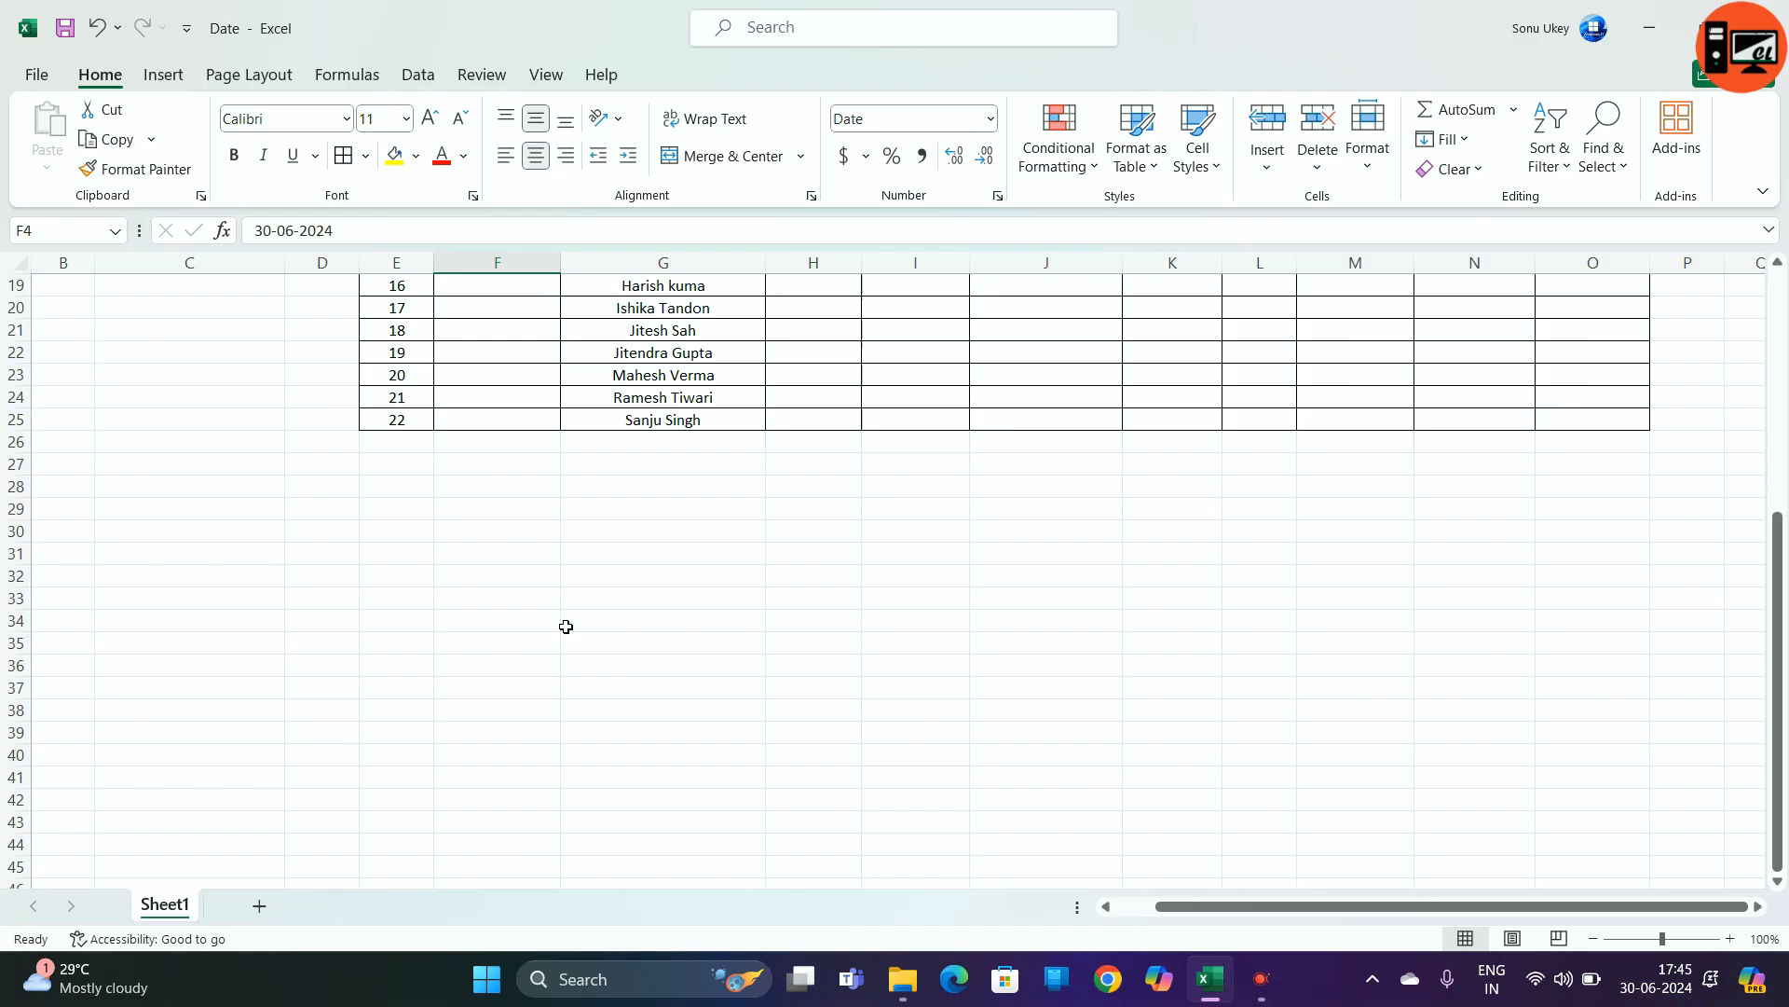
scroll(578, 580, "up", 6)
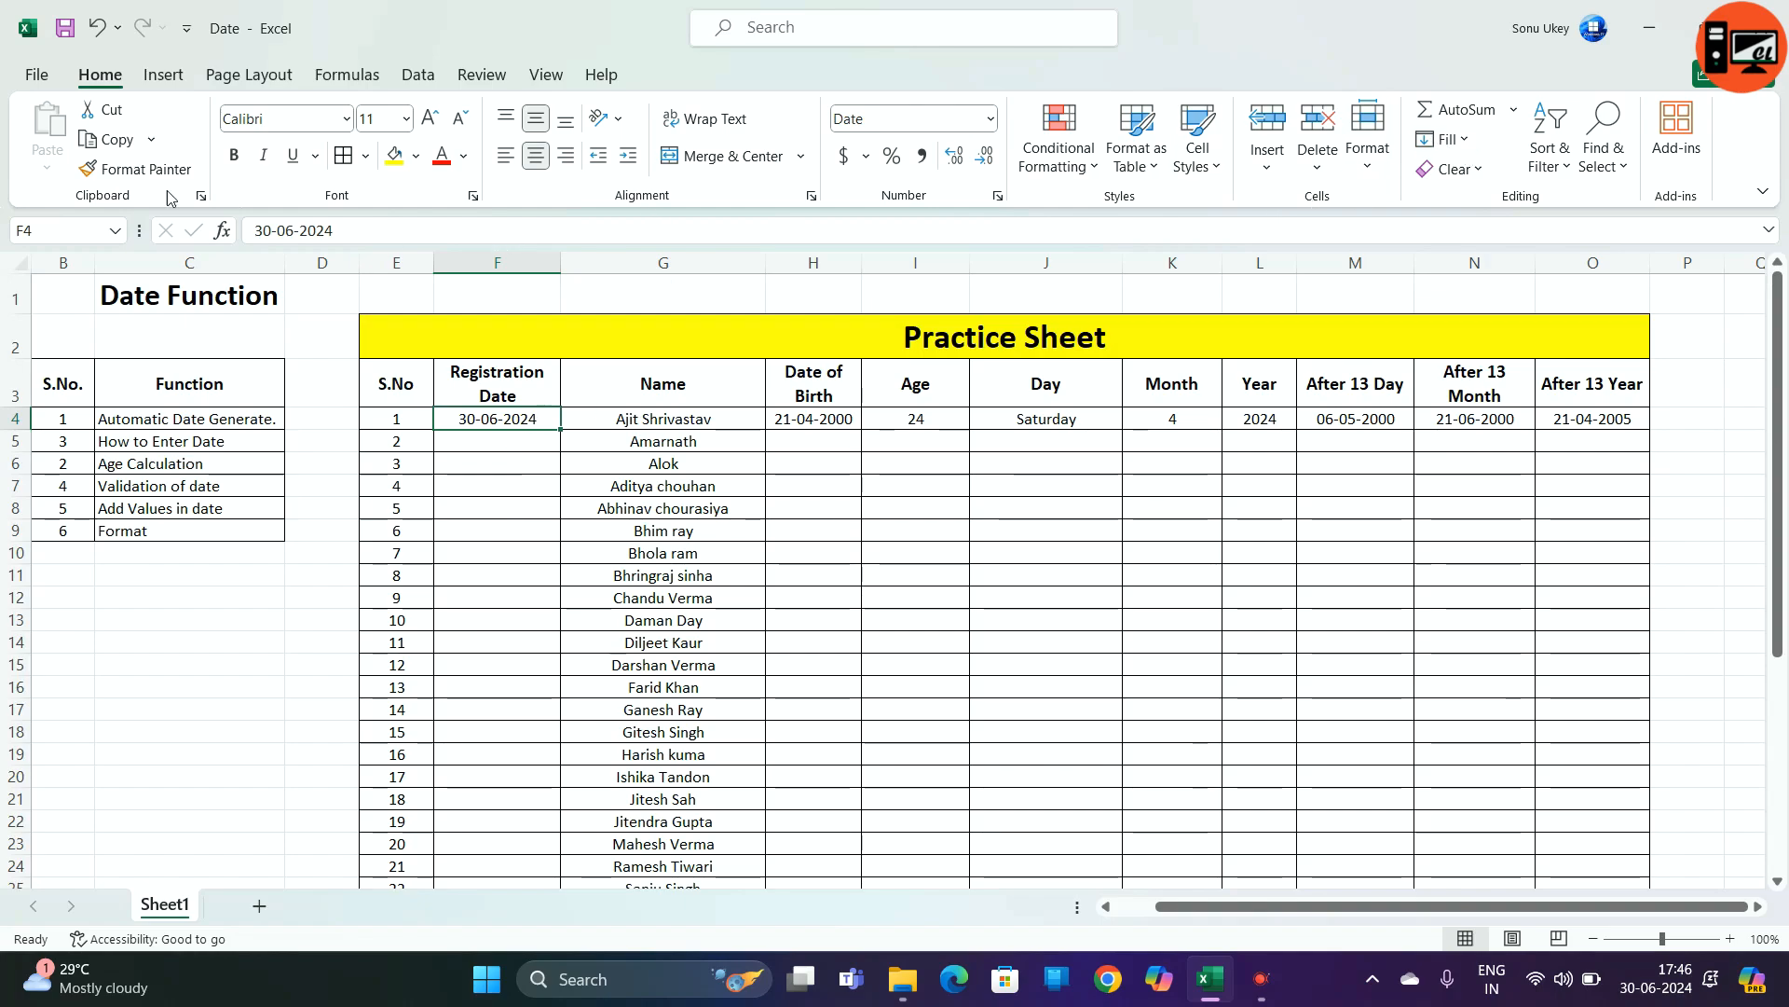
left_click(1463, 140)
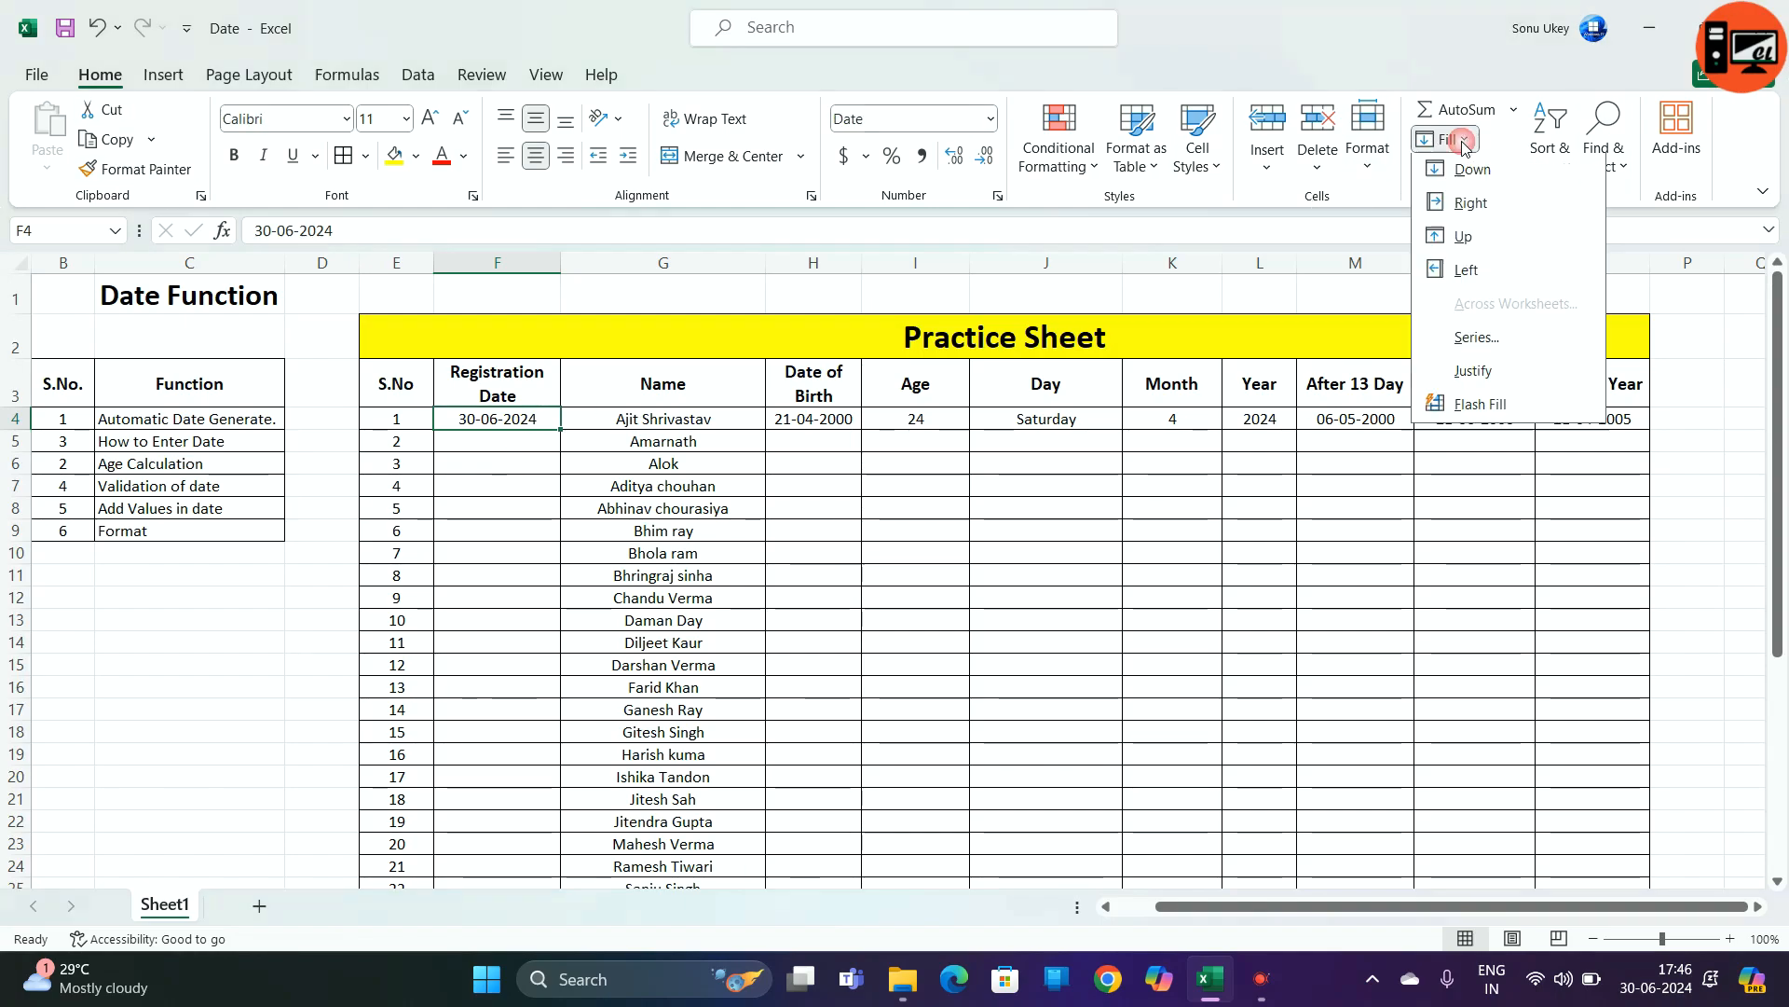
left_click(1478, 339)
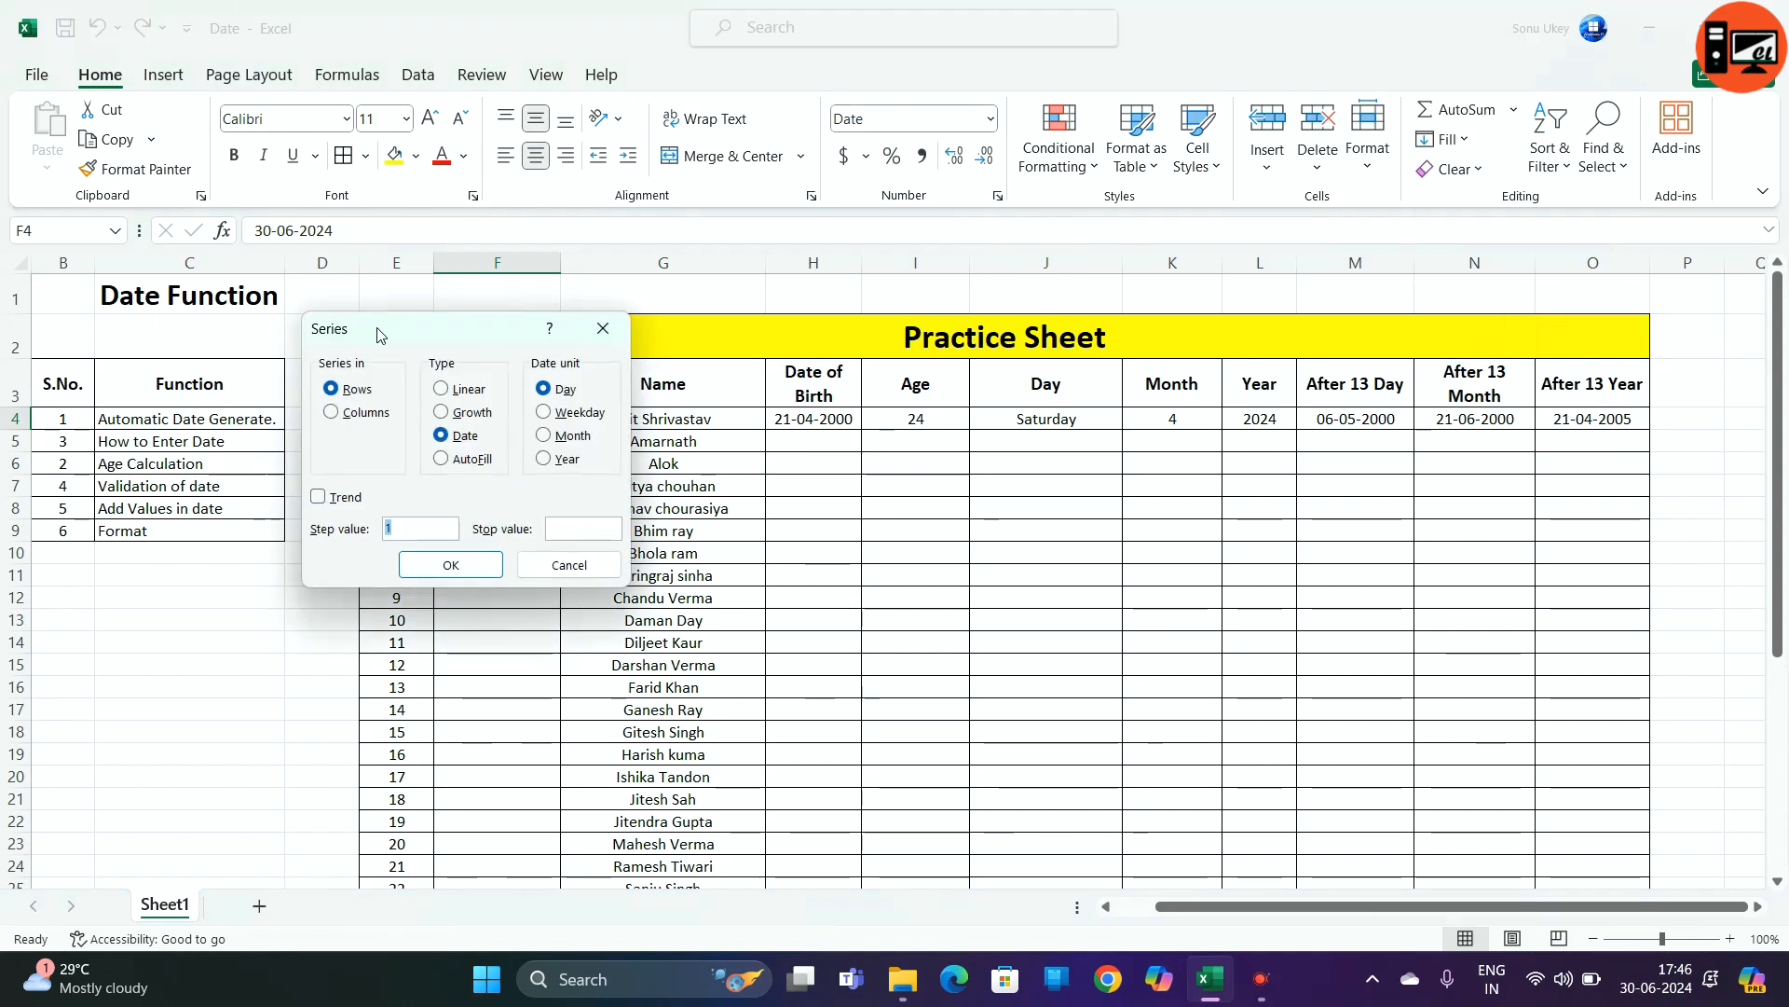
left_click_drag(380, 335, 1021, 370)
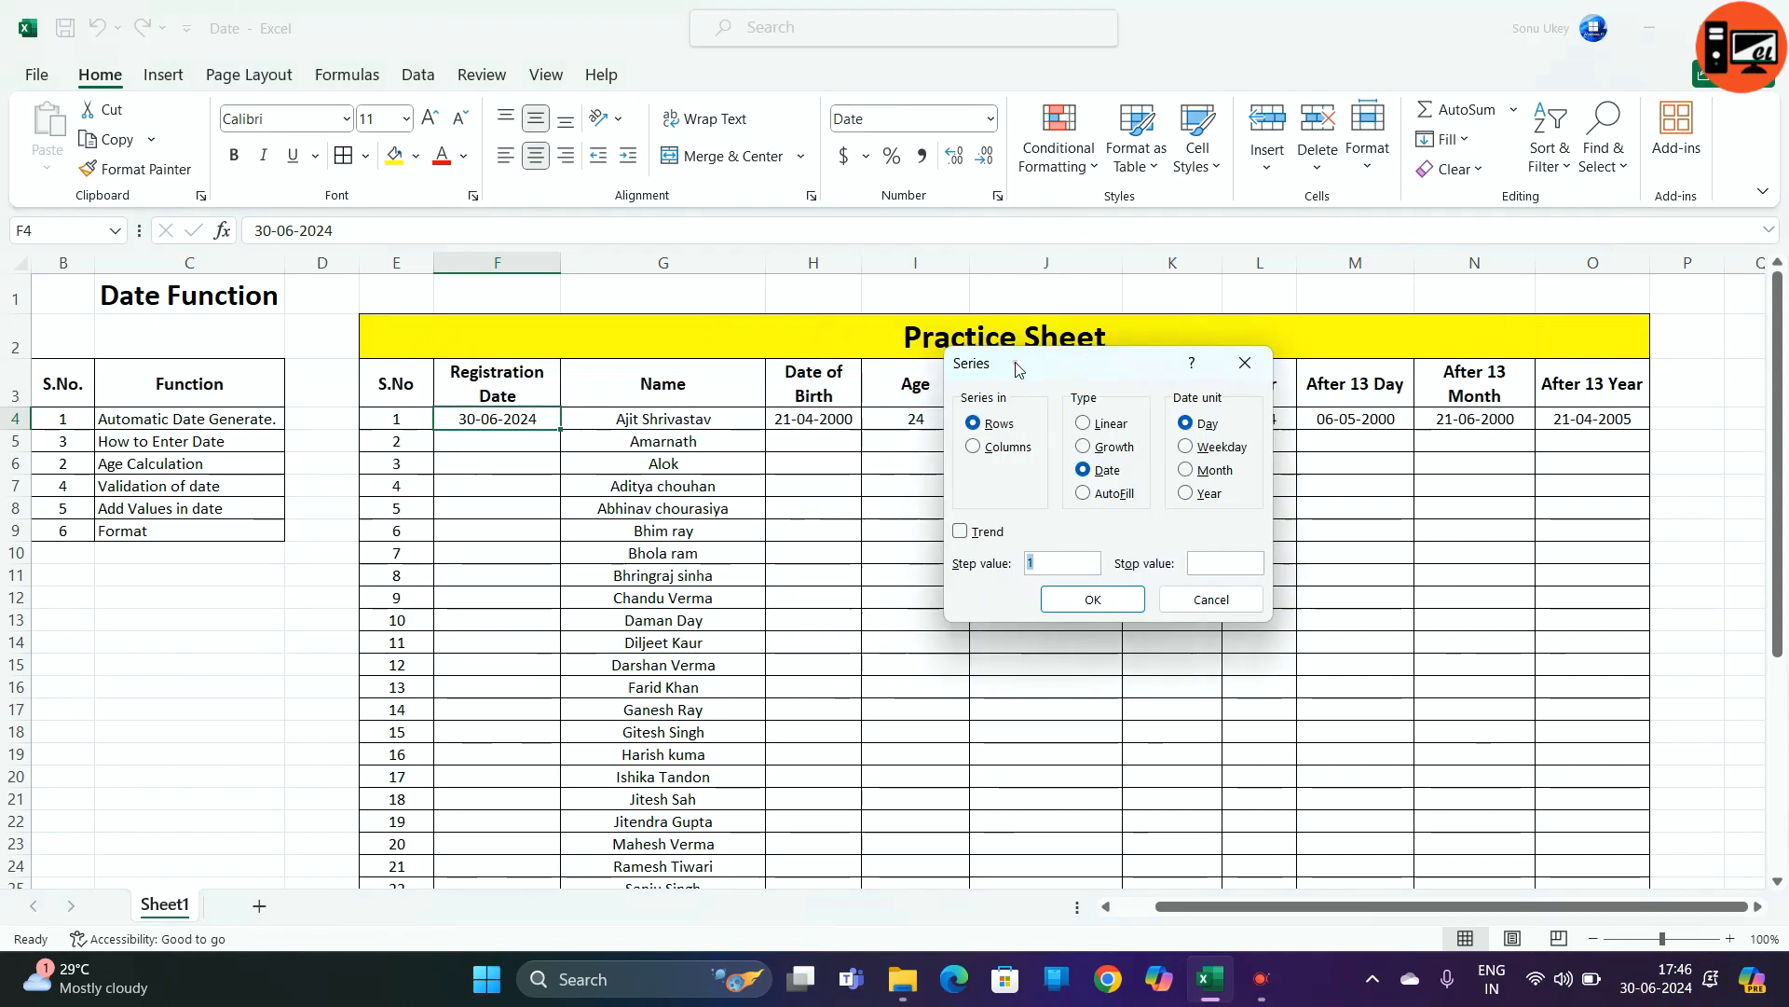
left_click(1000, 449)
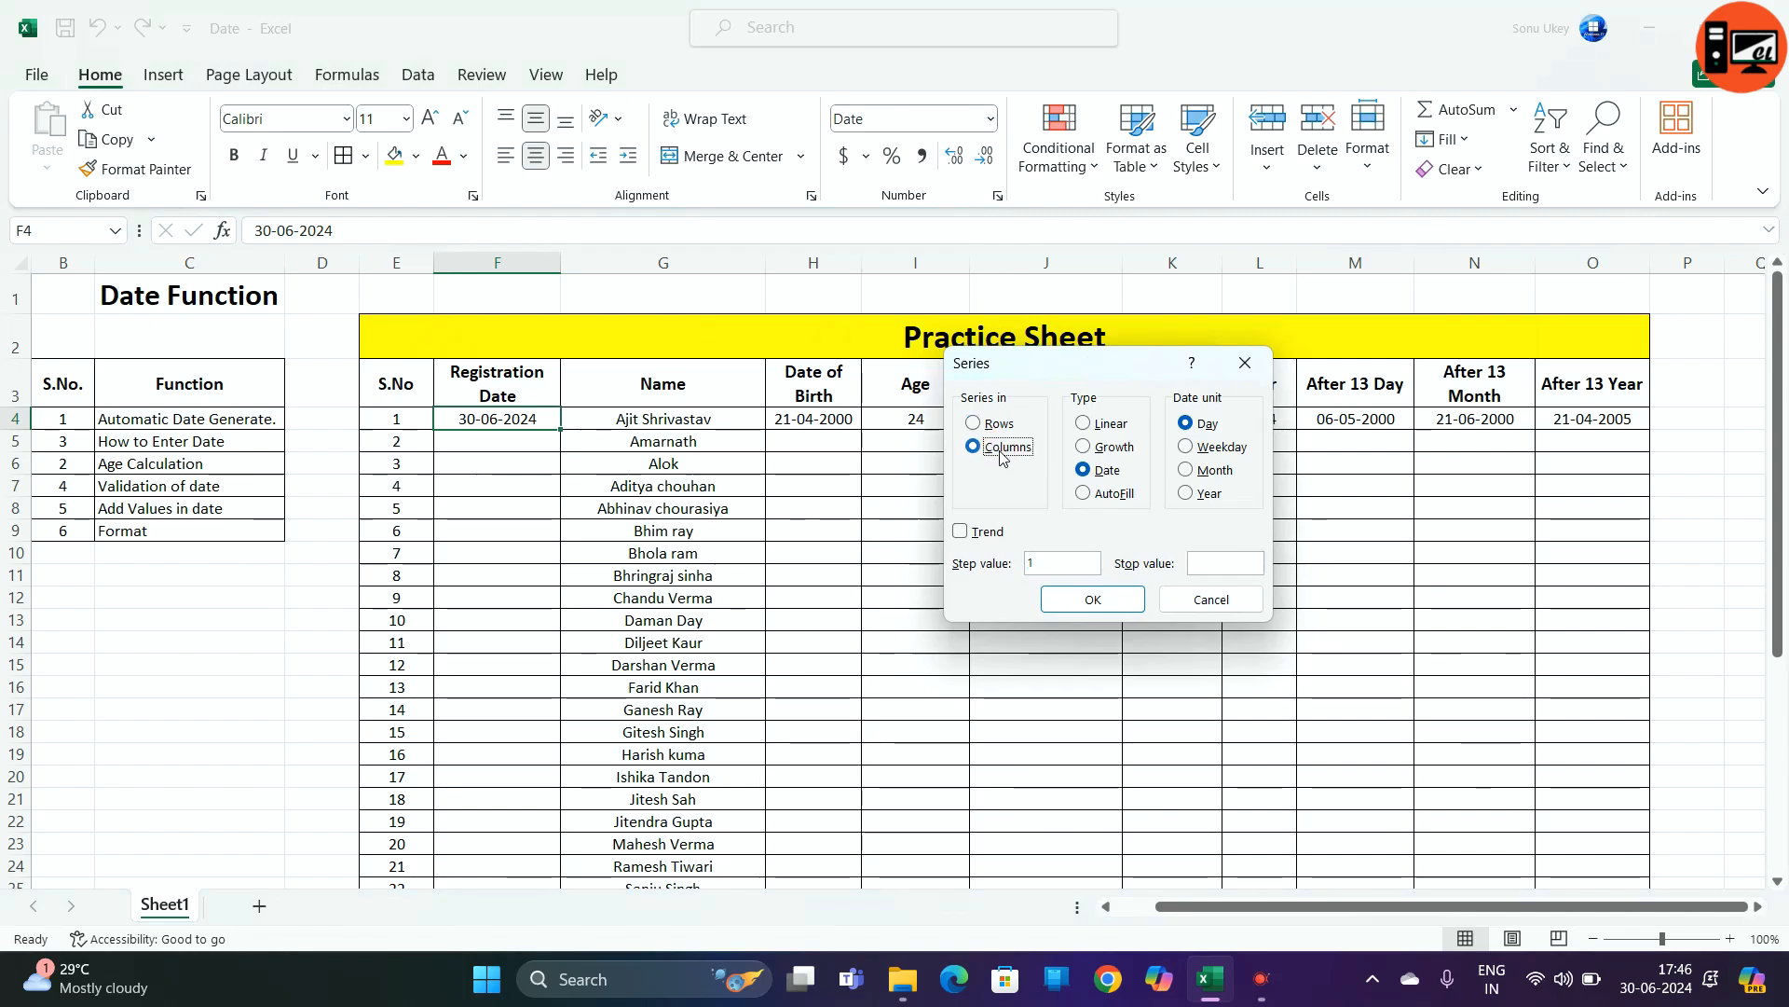
- Set the series stop value to 30-07-2024, fill the Registration Date column, and review the generated dates
left_click(1218, 566)
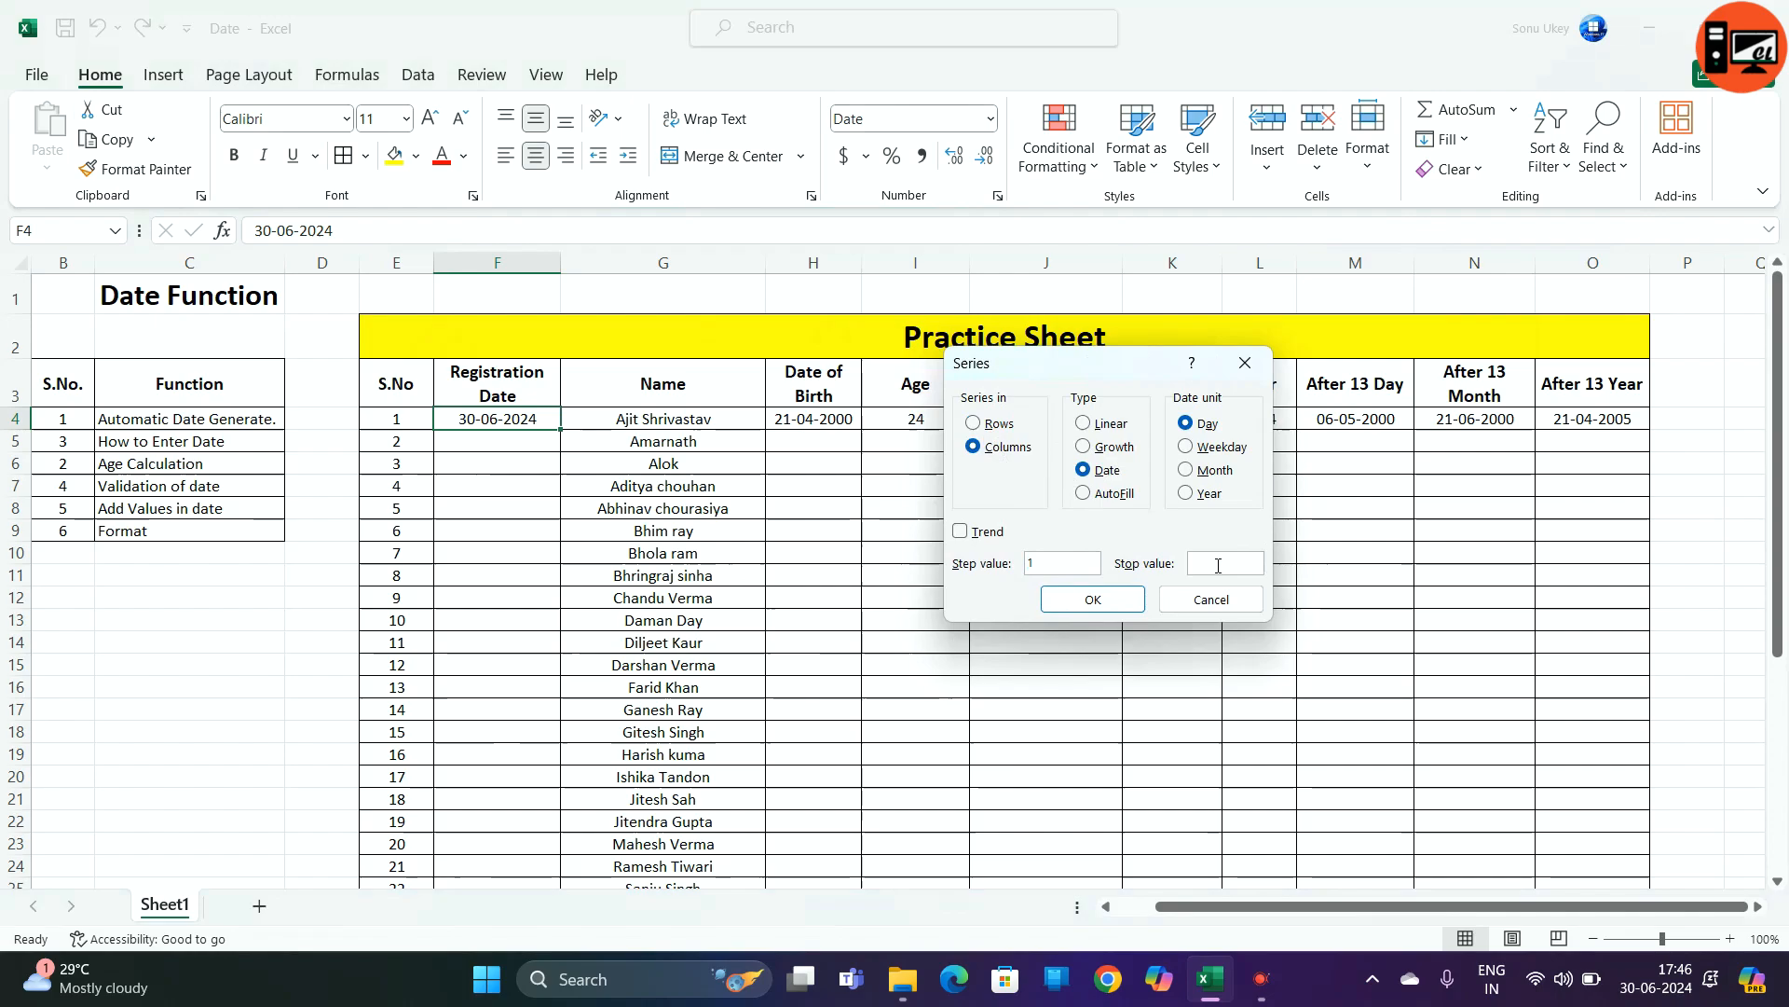
type("30-")
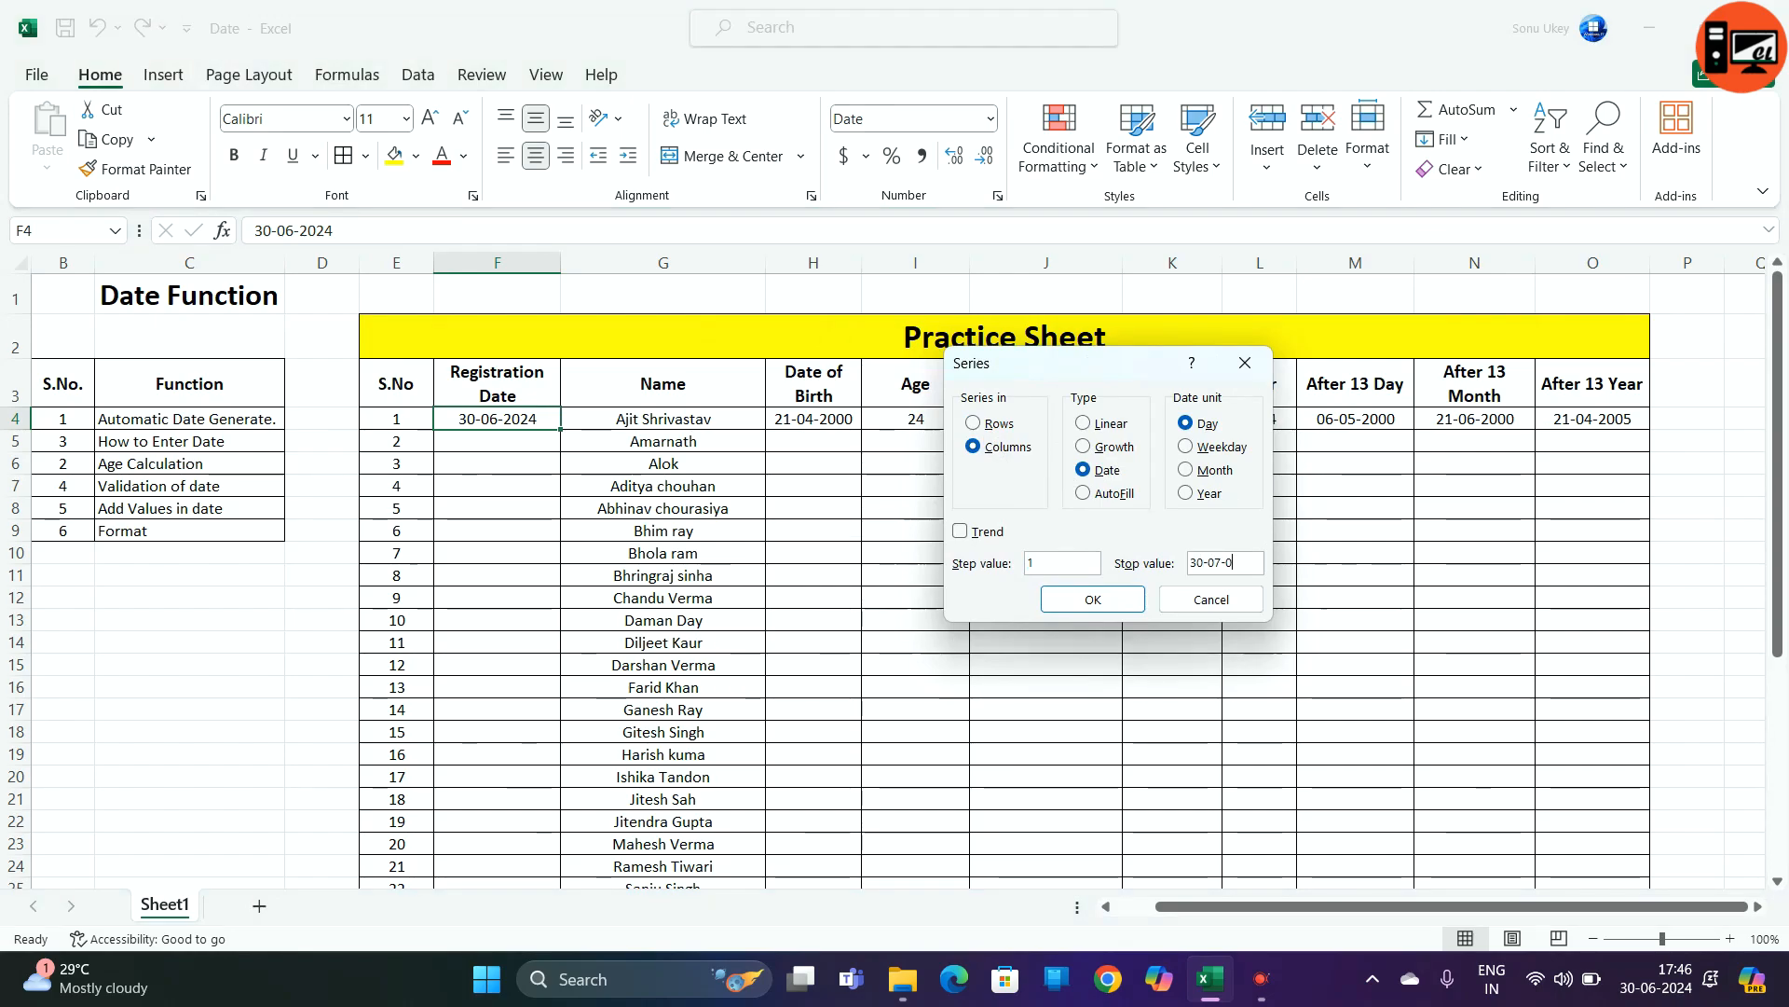
type("07-0")
key("BackSpace")
type("2024")
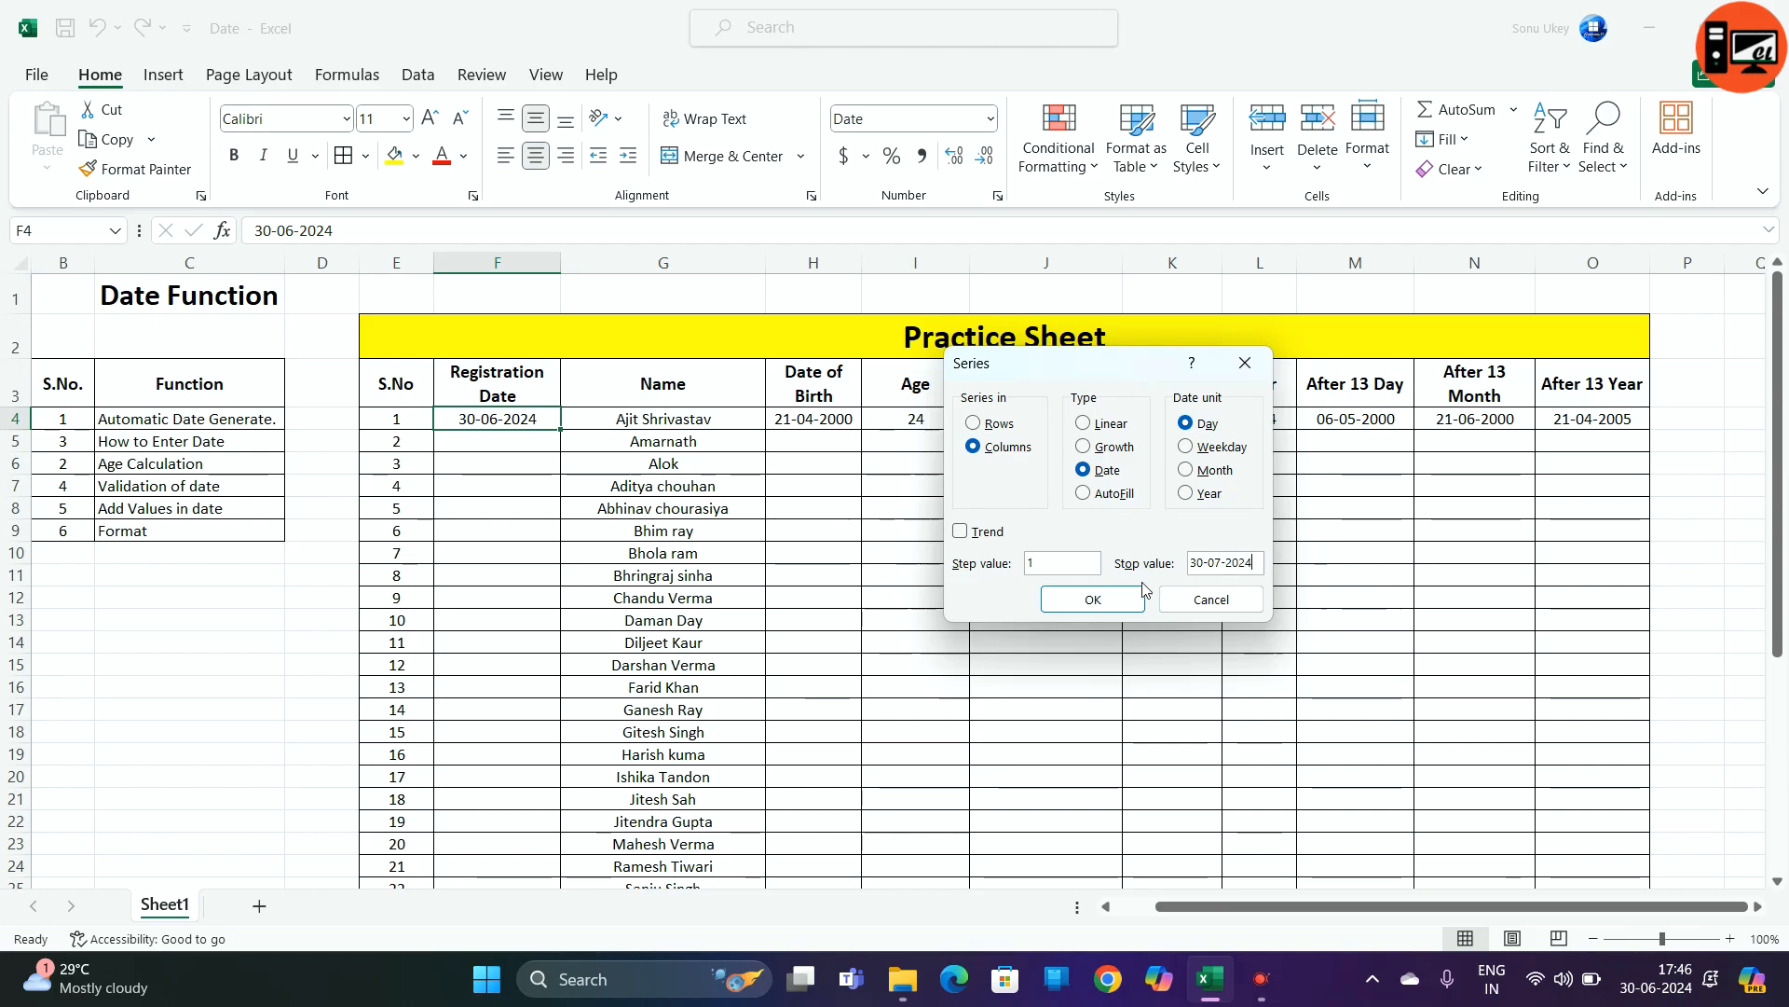
left_click(1109, 600)
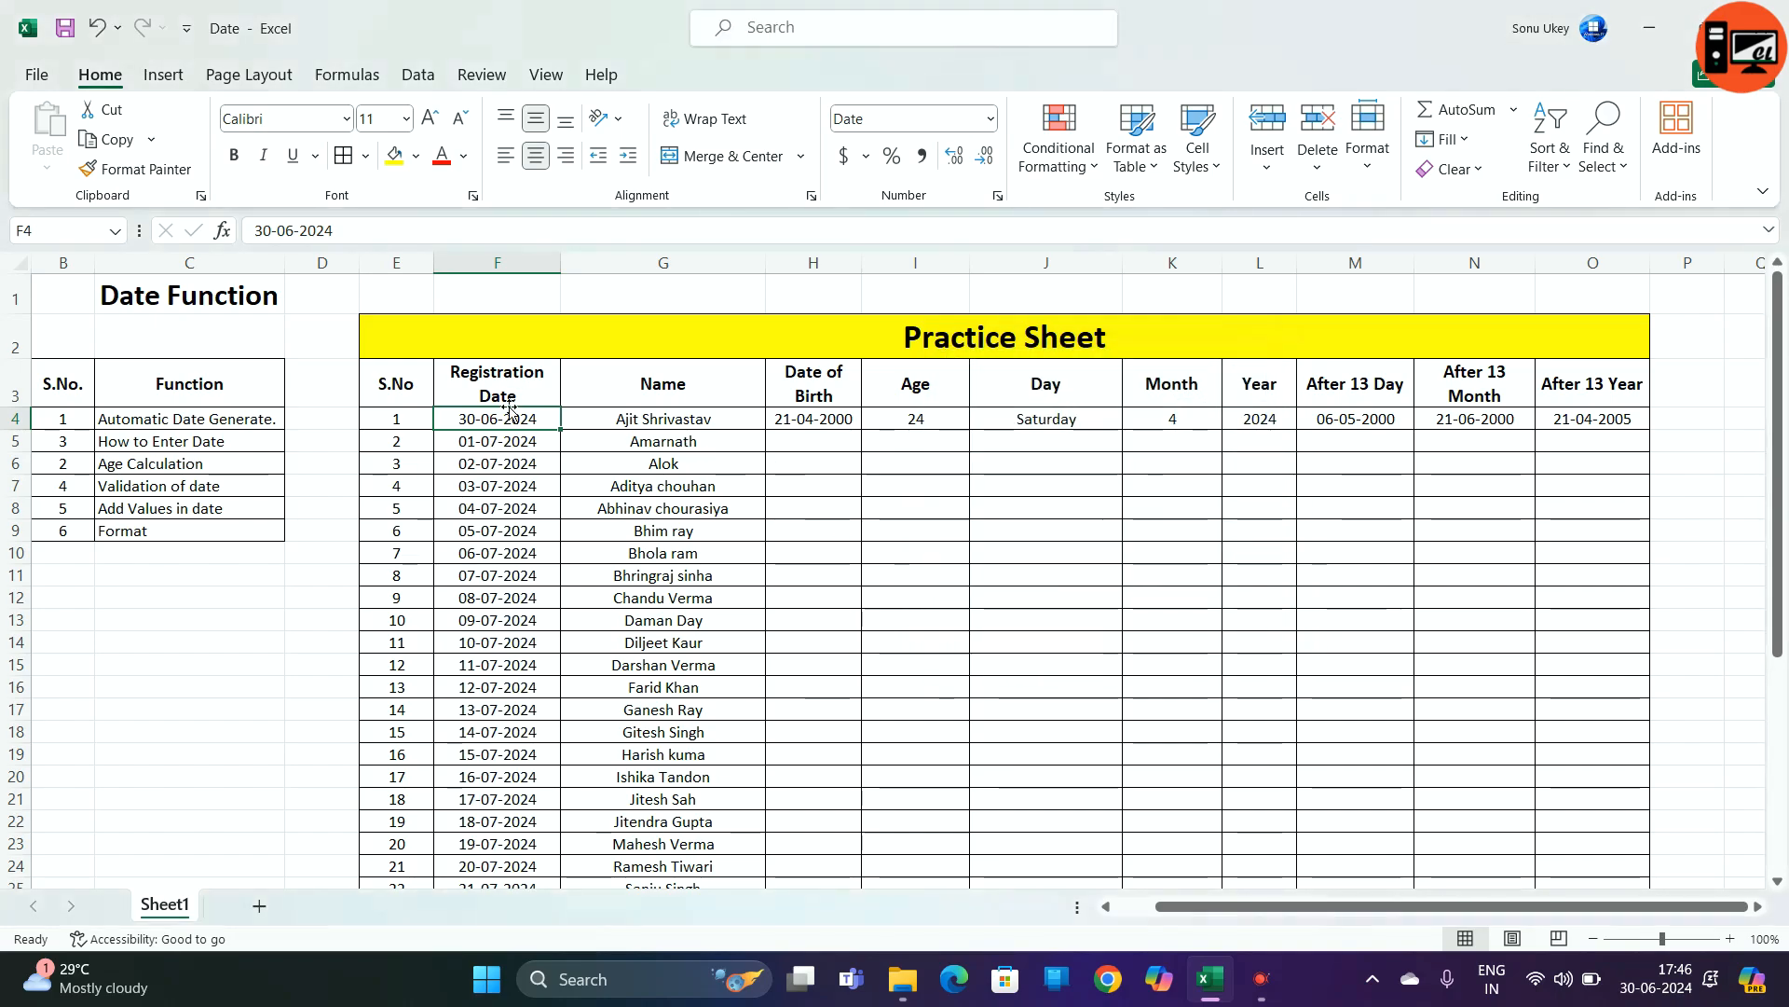
scroll(510, 407, "down", 6)
scroll(512, 621, "up", 4)
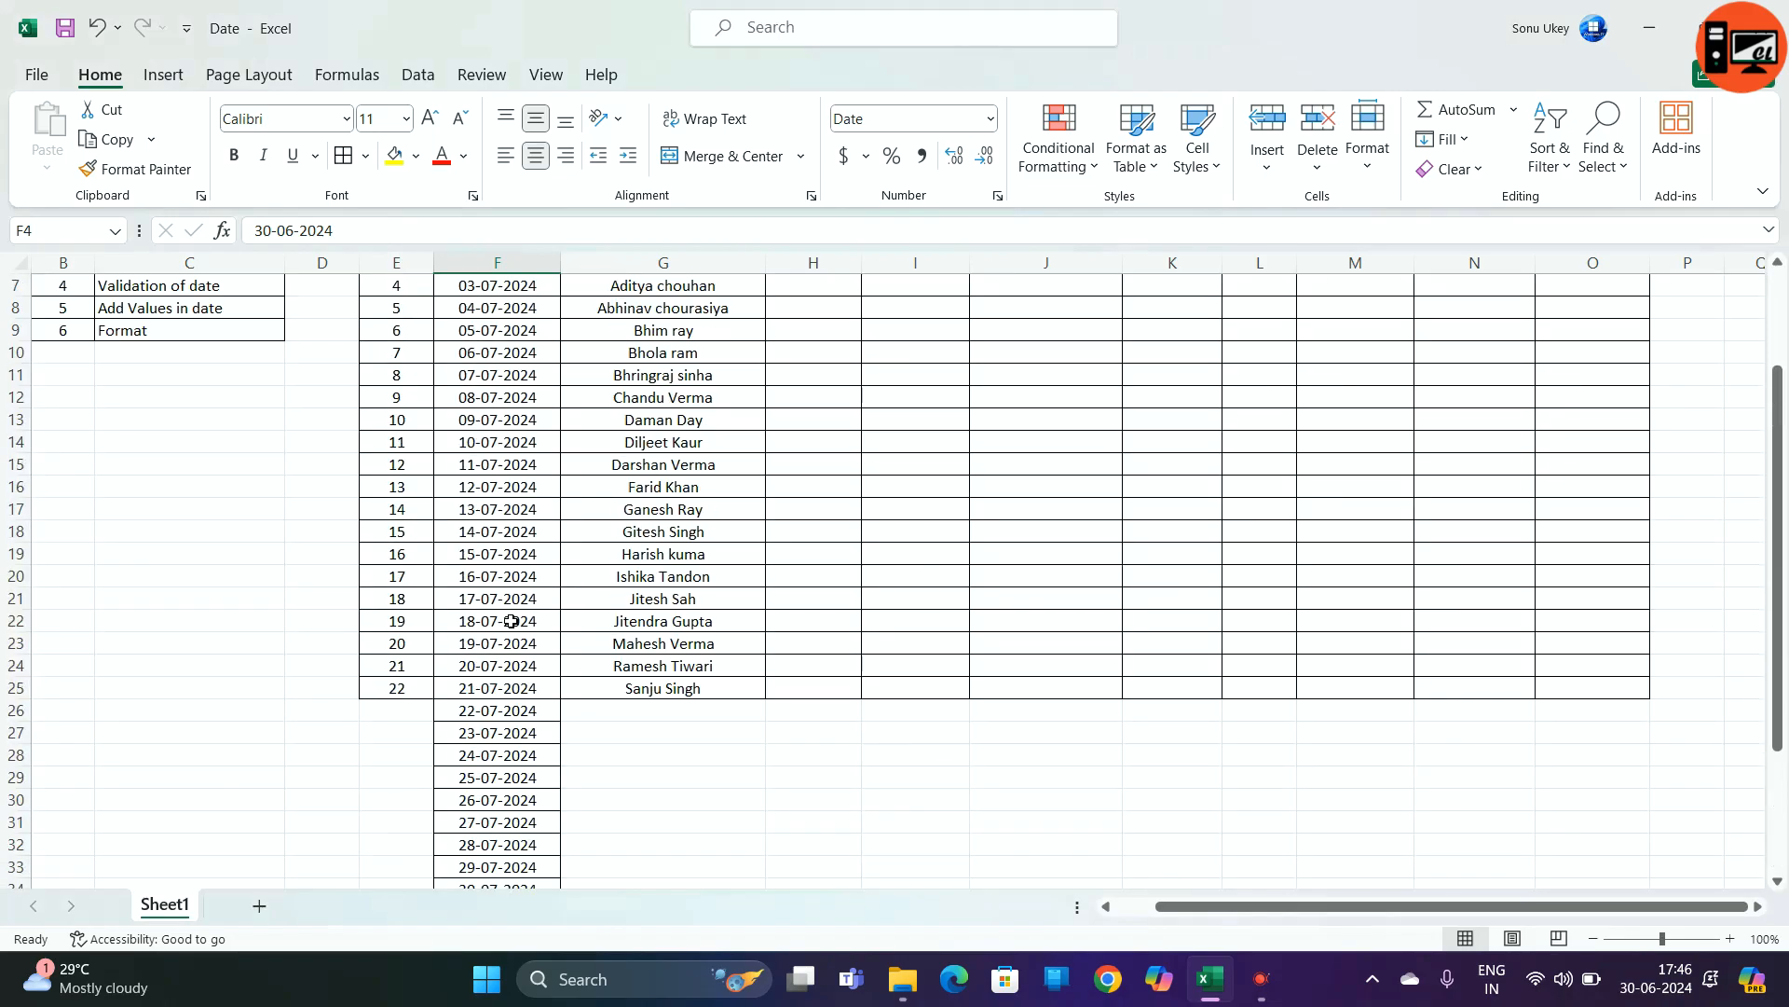
scroll(512, 621, "up", 2)
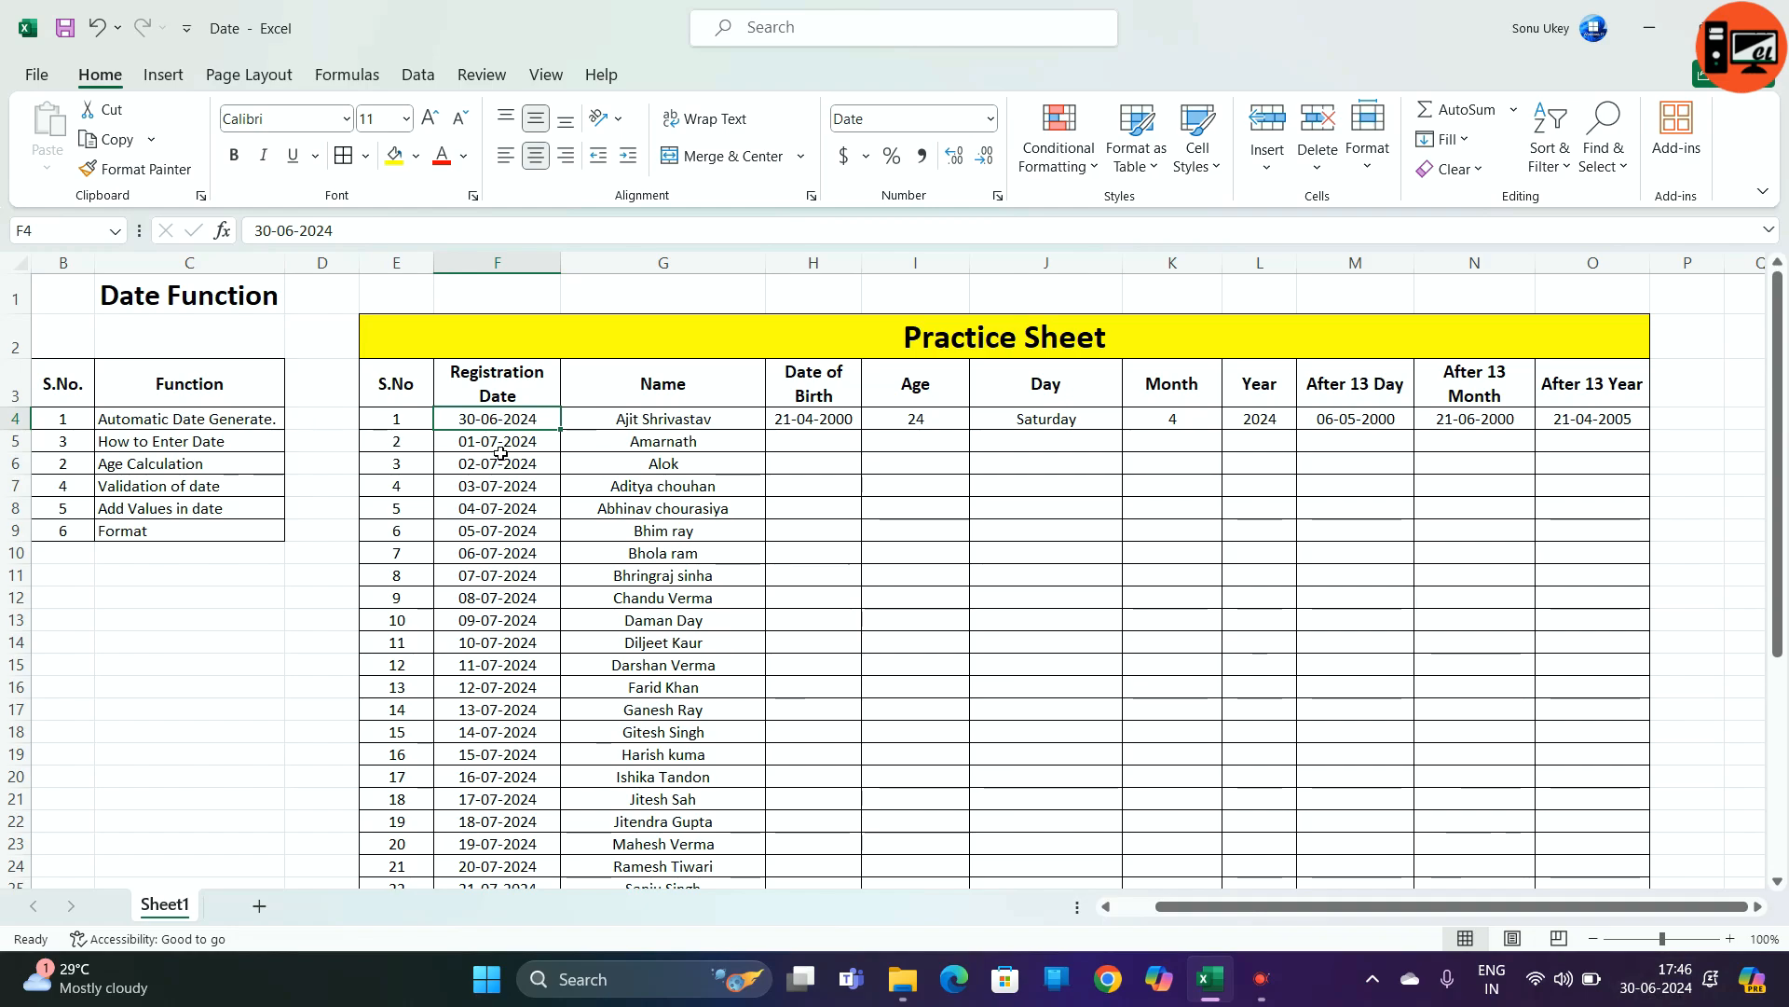
- Clear the serial numbers in the Practice Sheet's S.No column and enter 1 in E4
left_click(412, 418)
key("ctrl+shift+Down")
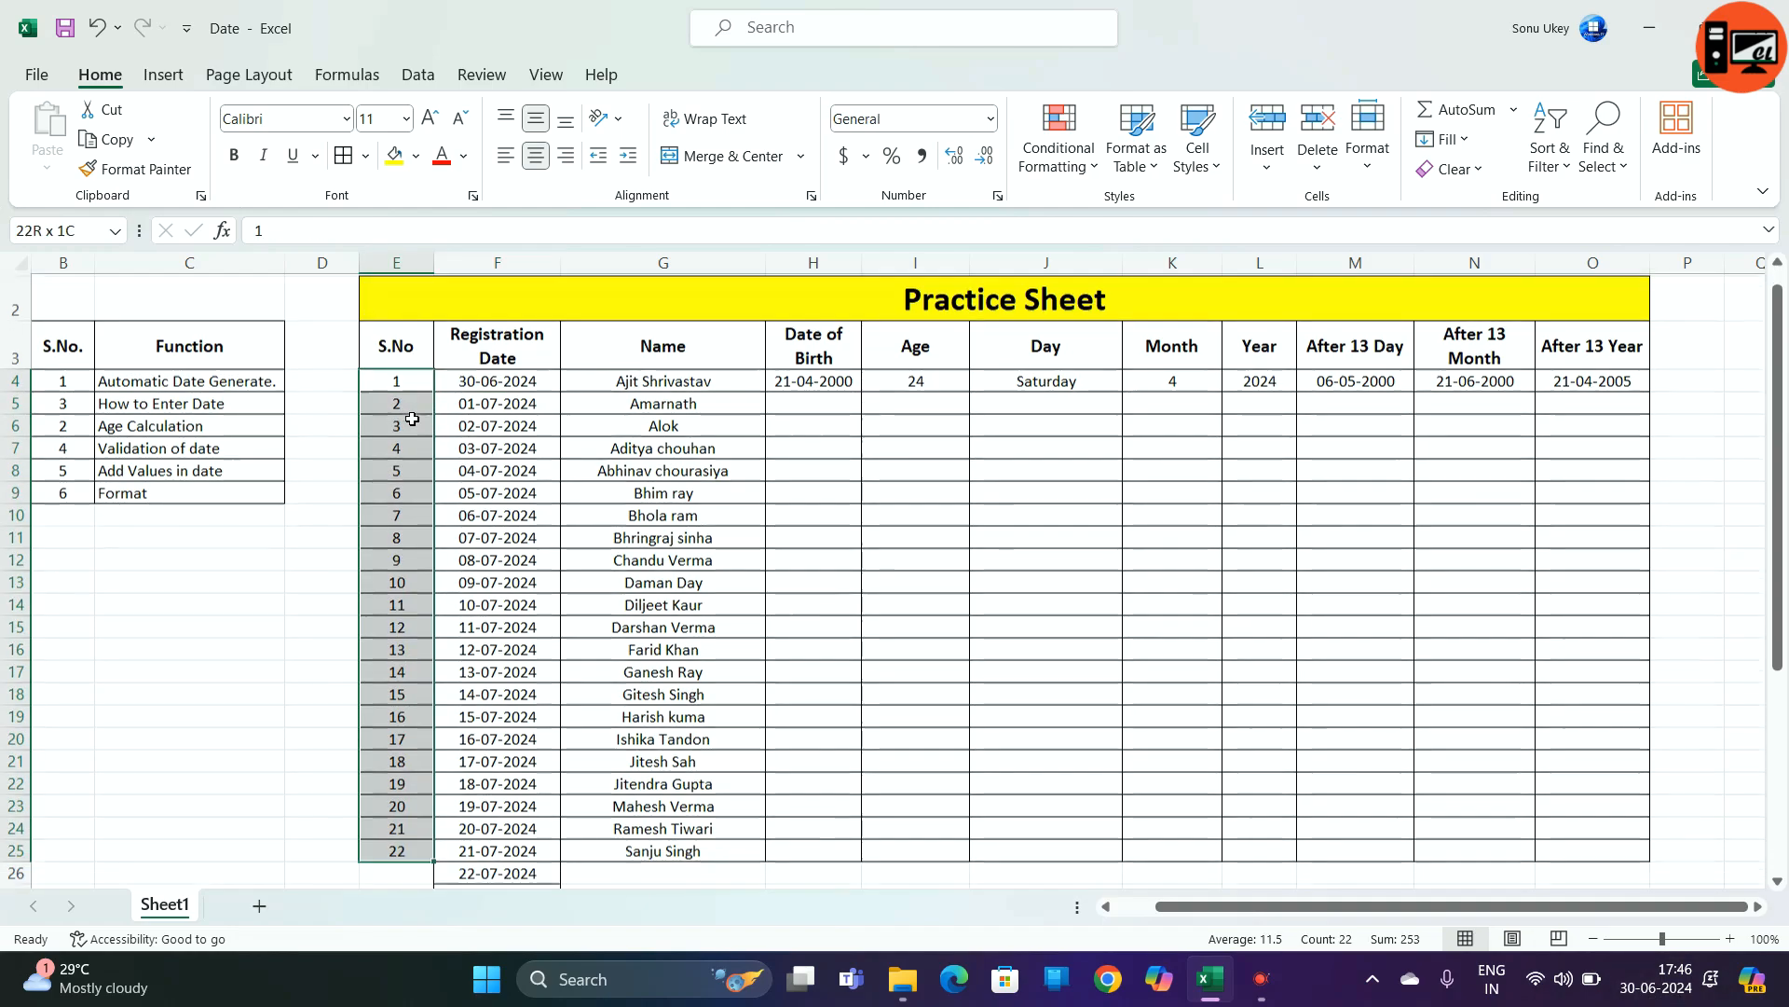
key("Delete")
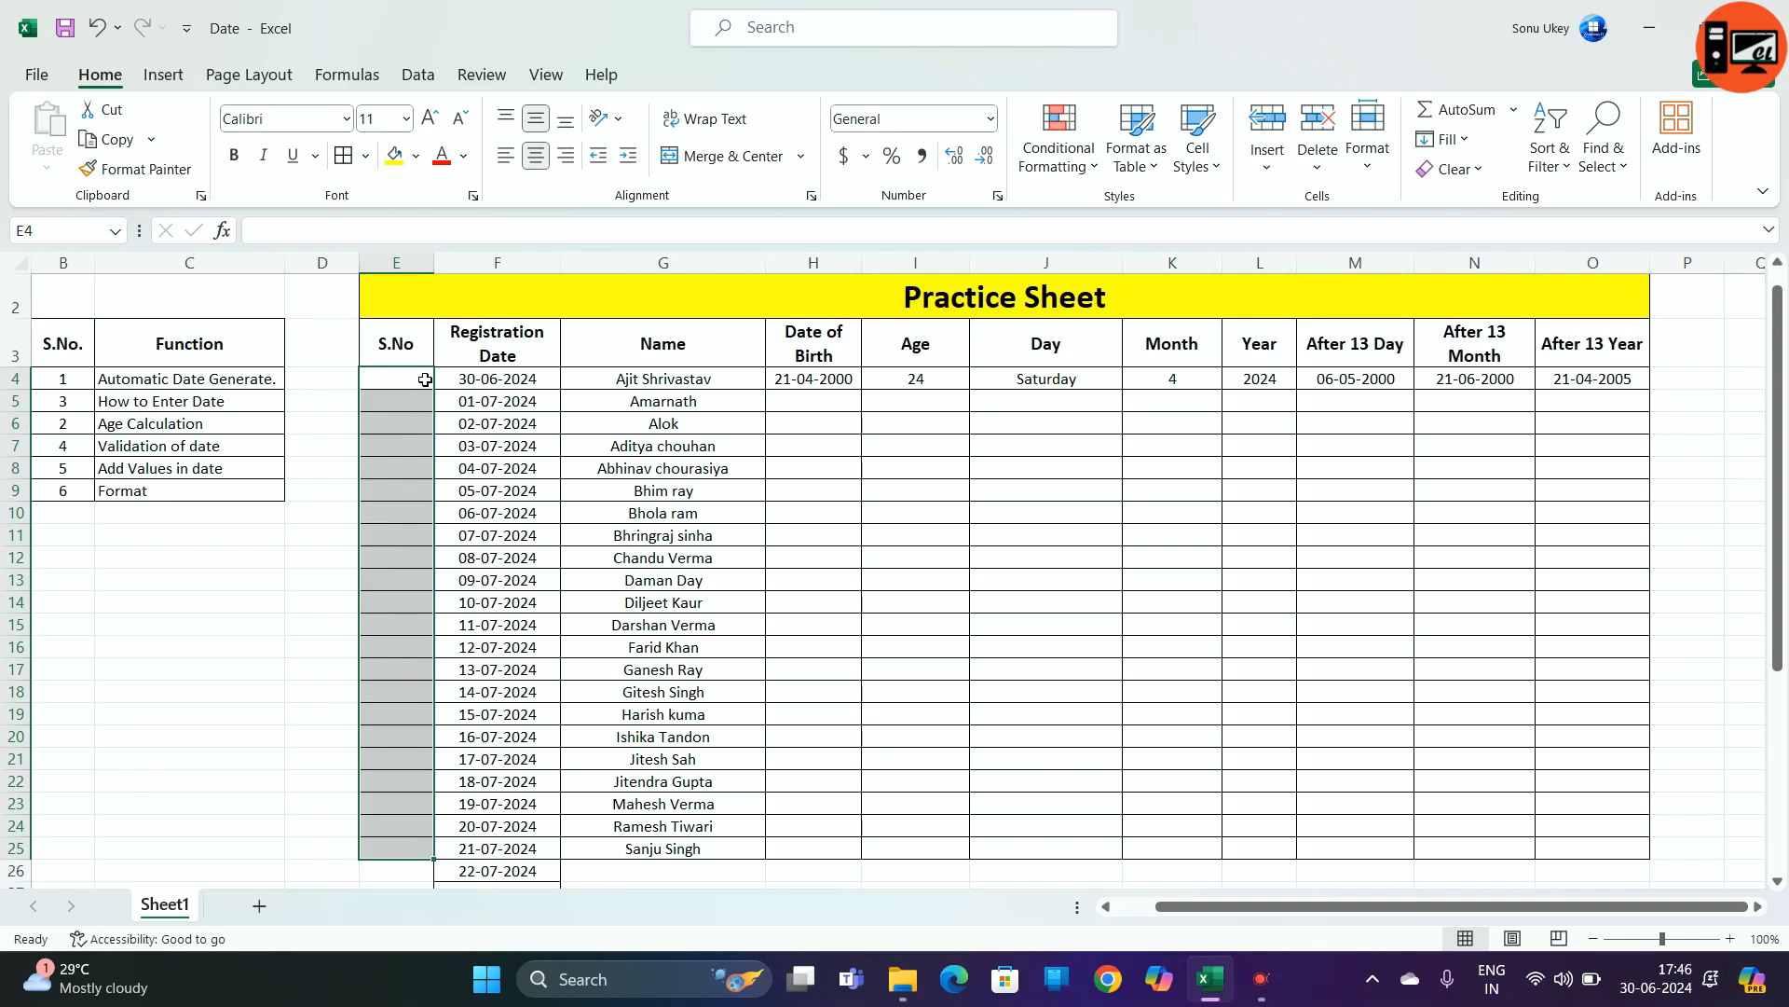
left_click(425, 378)
type("1")
left_click(440, 421)
left_click(417, 377)
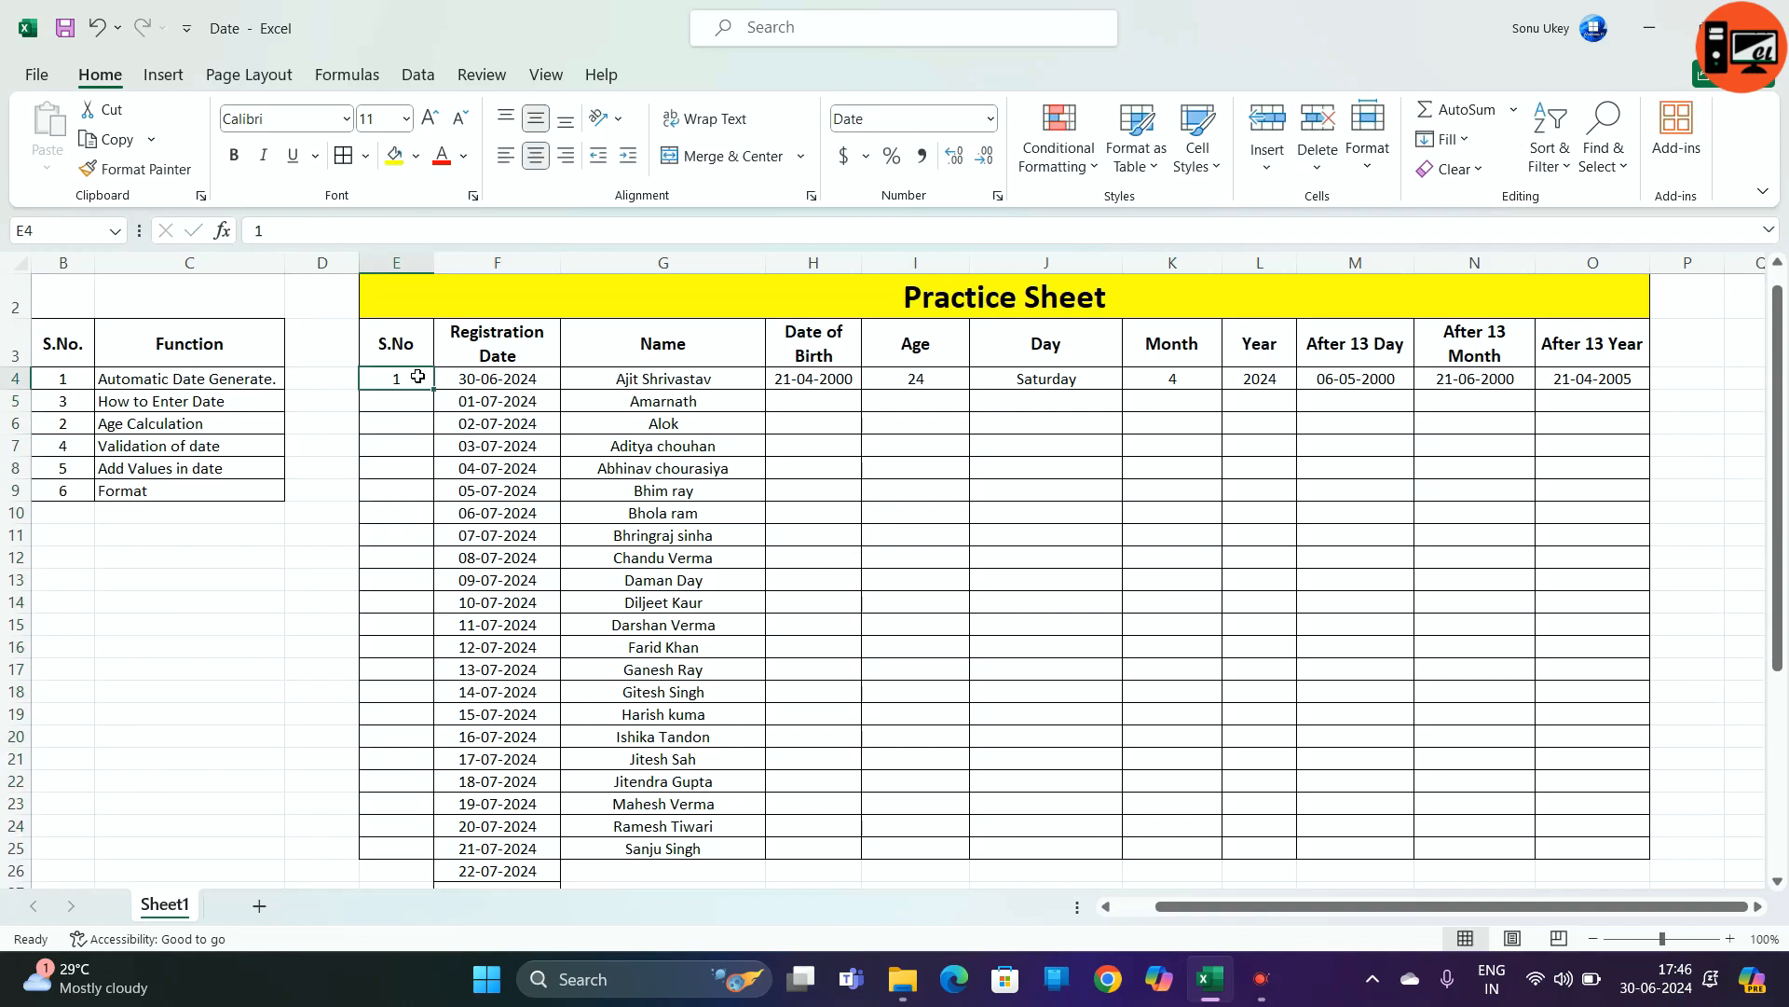
- Fill the S.No column from 1 in E4 to 30 using a linear series in columns, and review the generated numbers
left_click(1443, 139)
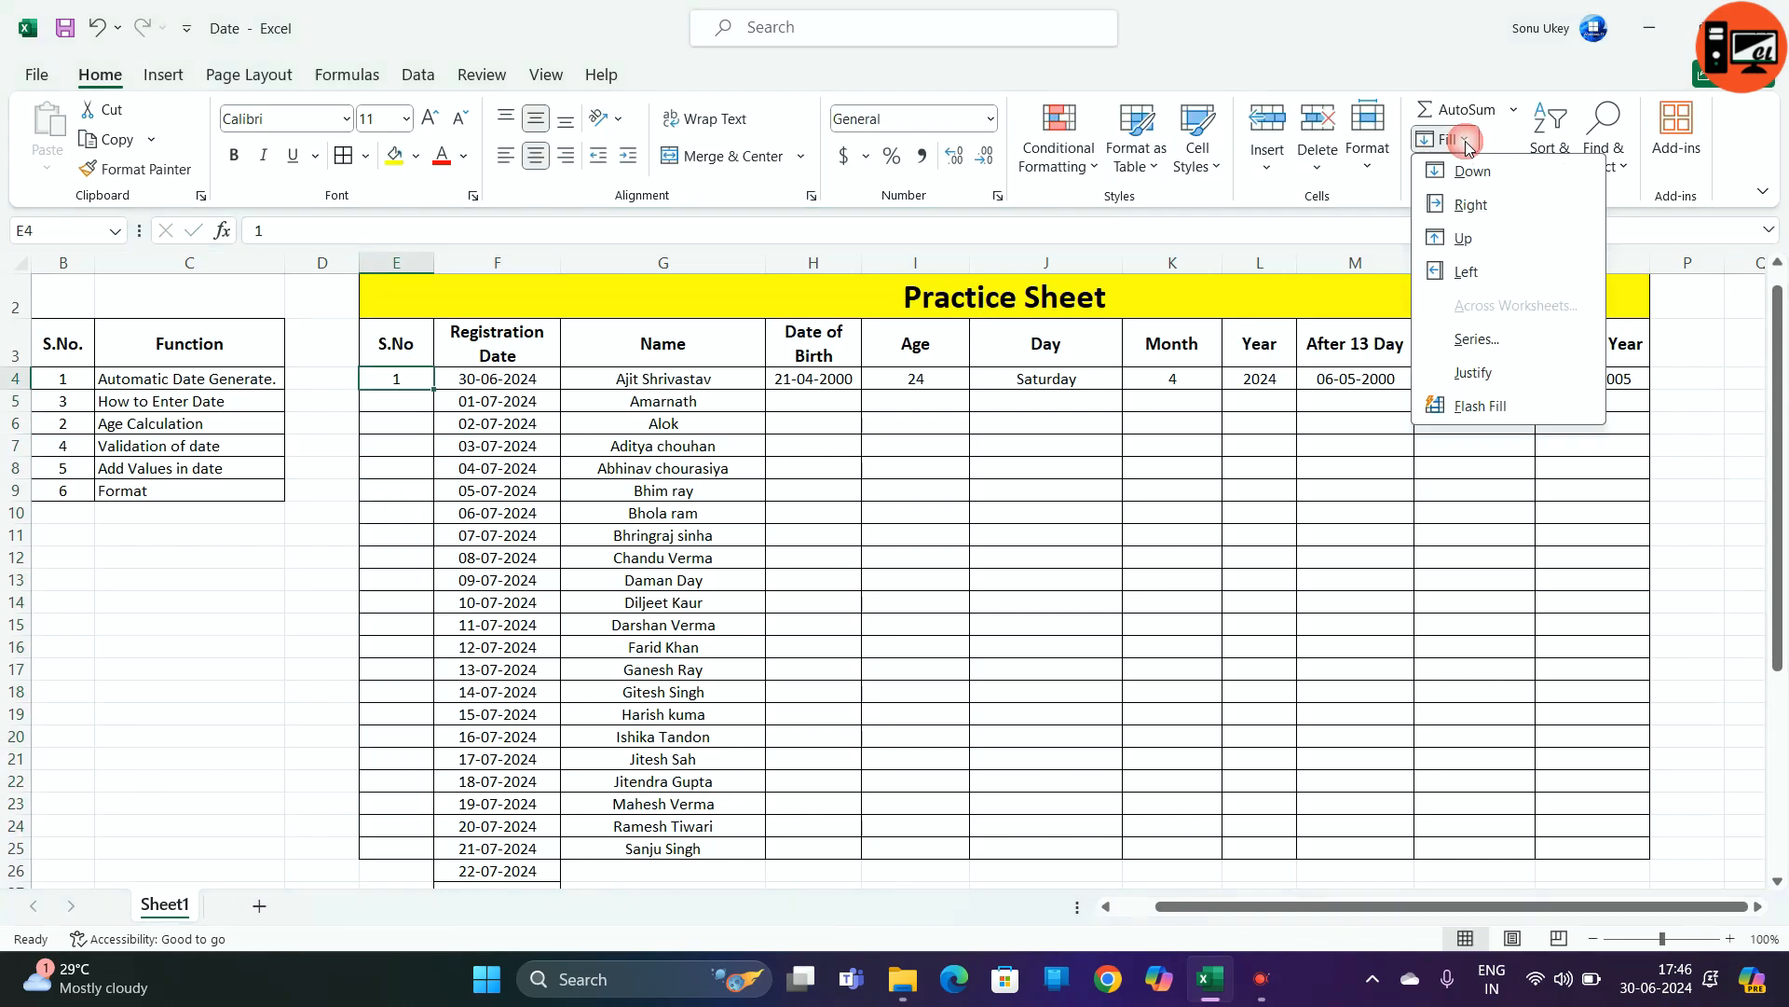
left_click(1478, 343)
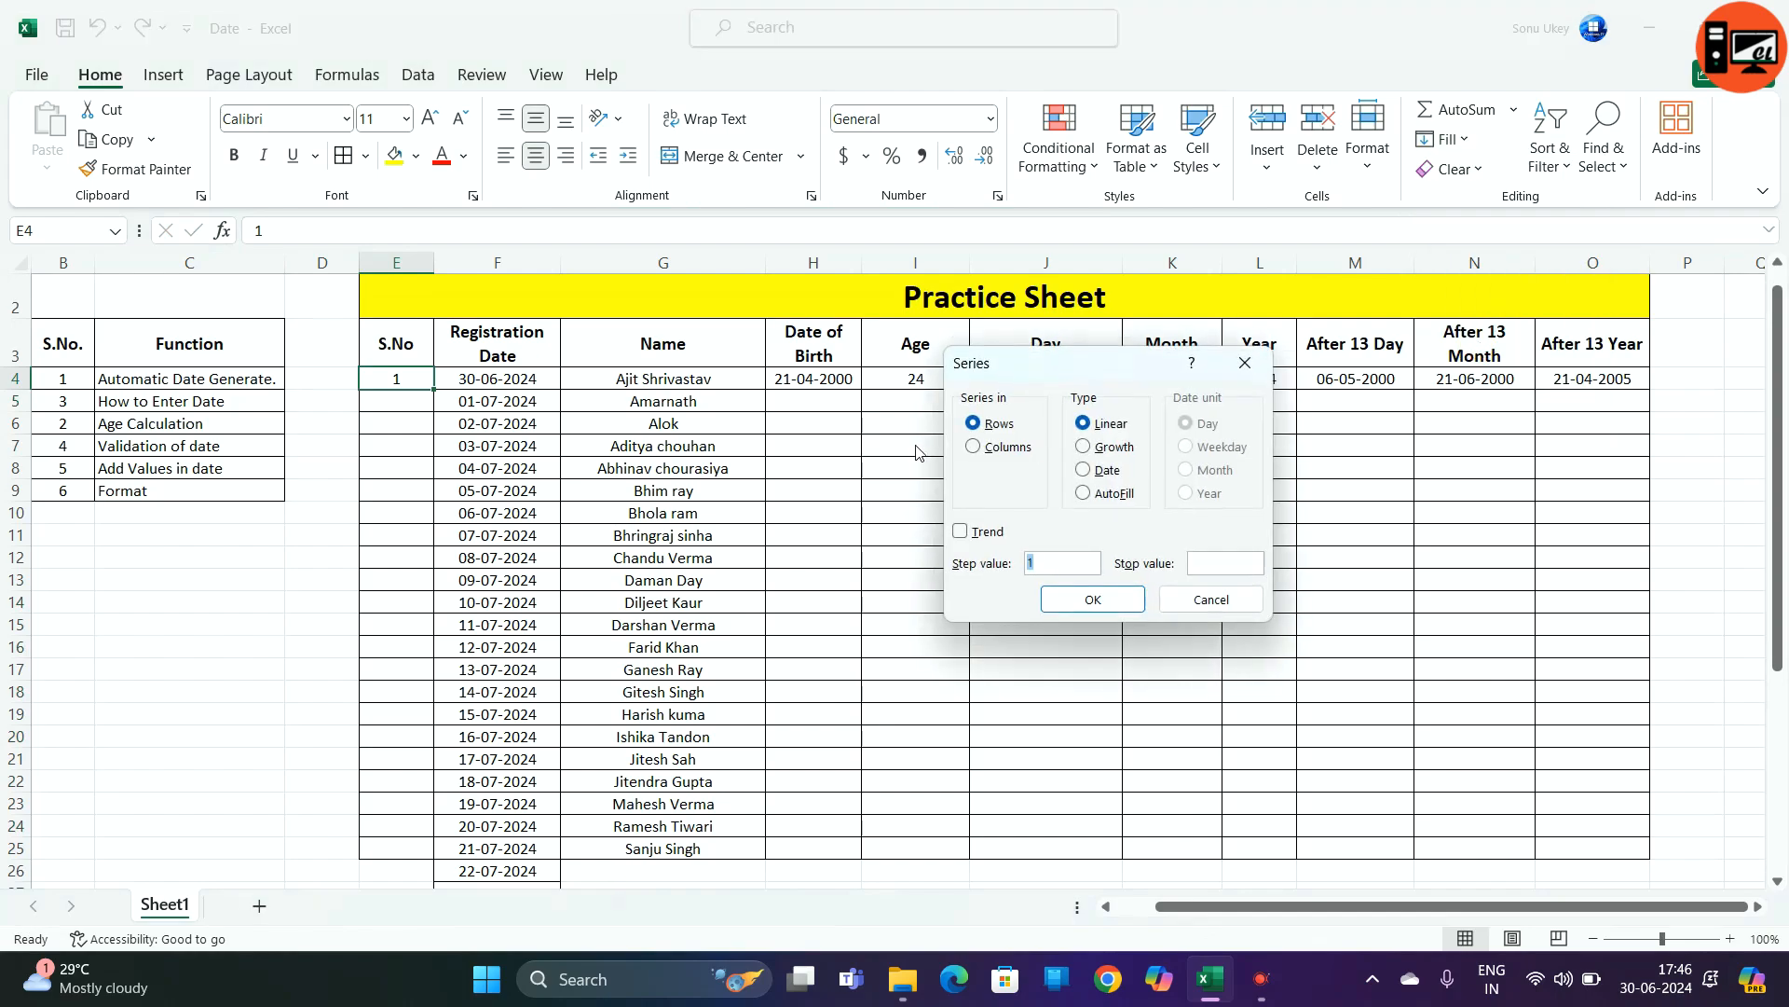
left_click(1012, 446)
left_click(1236, 567)
left_click(1087, 601)
scroll(522, 615, "down", 3)
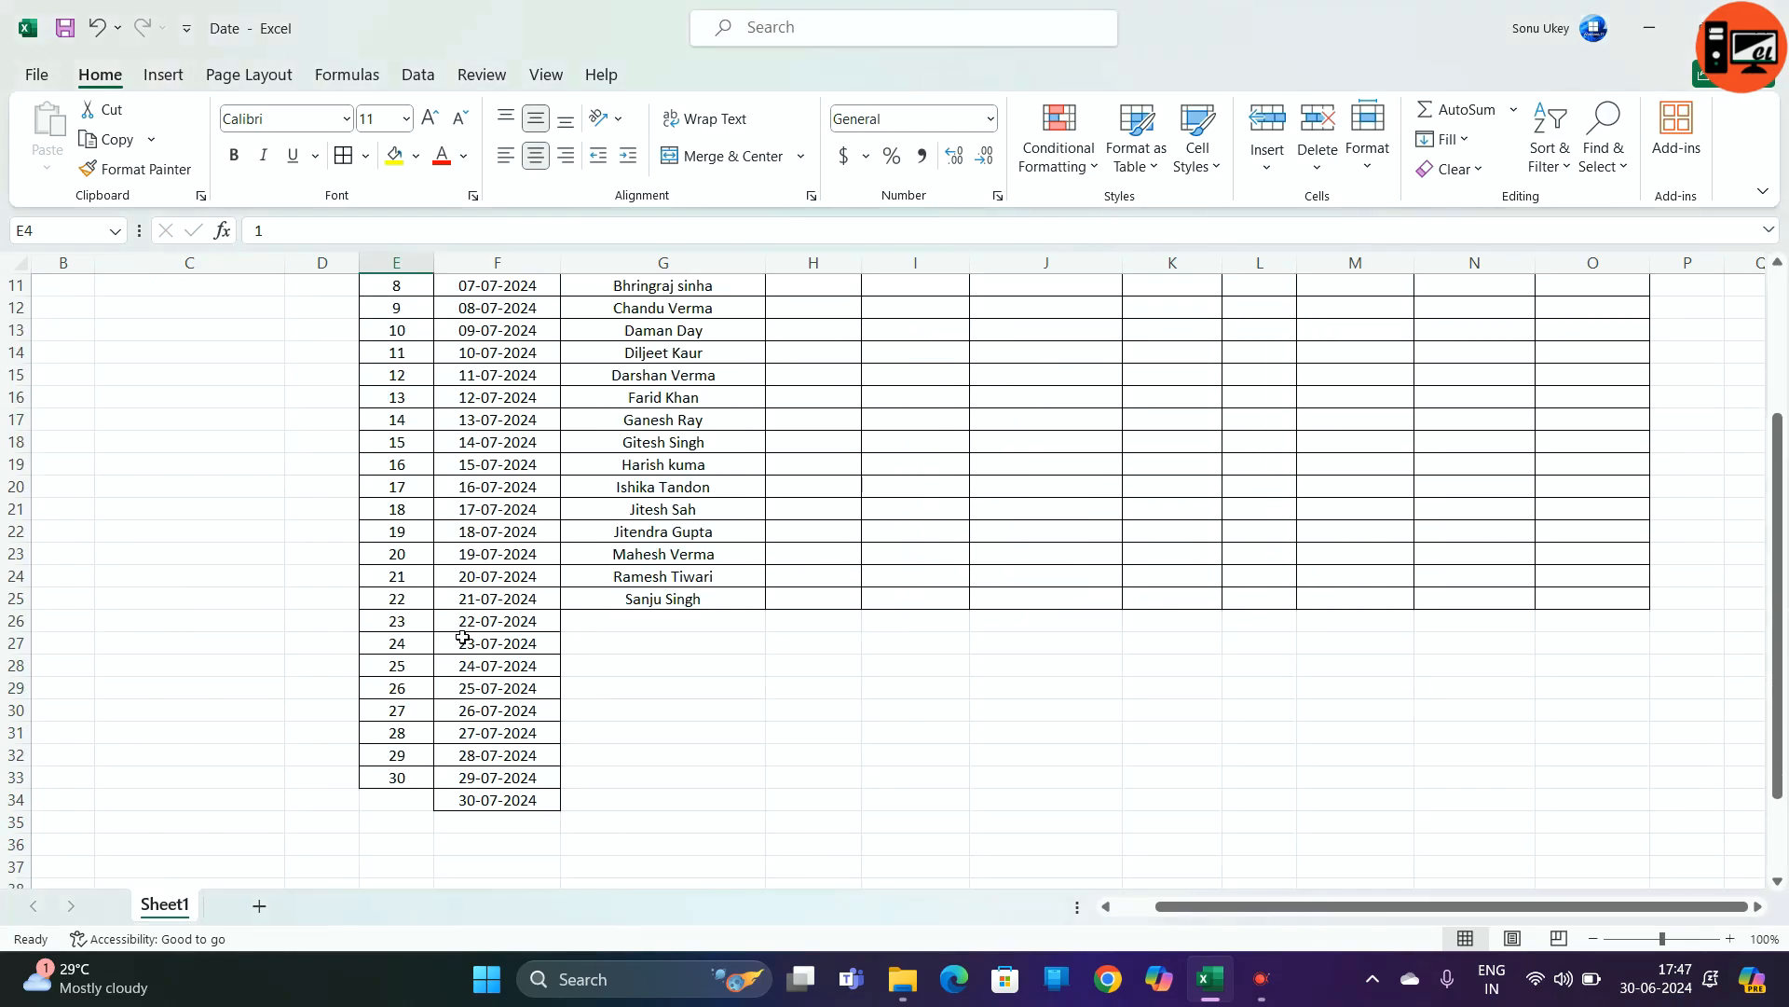
scroll(399, 799, "up", 4)
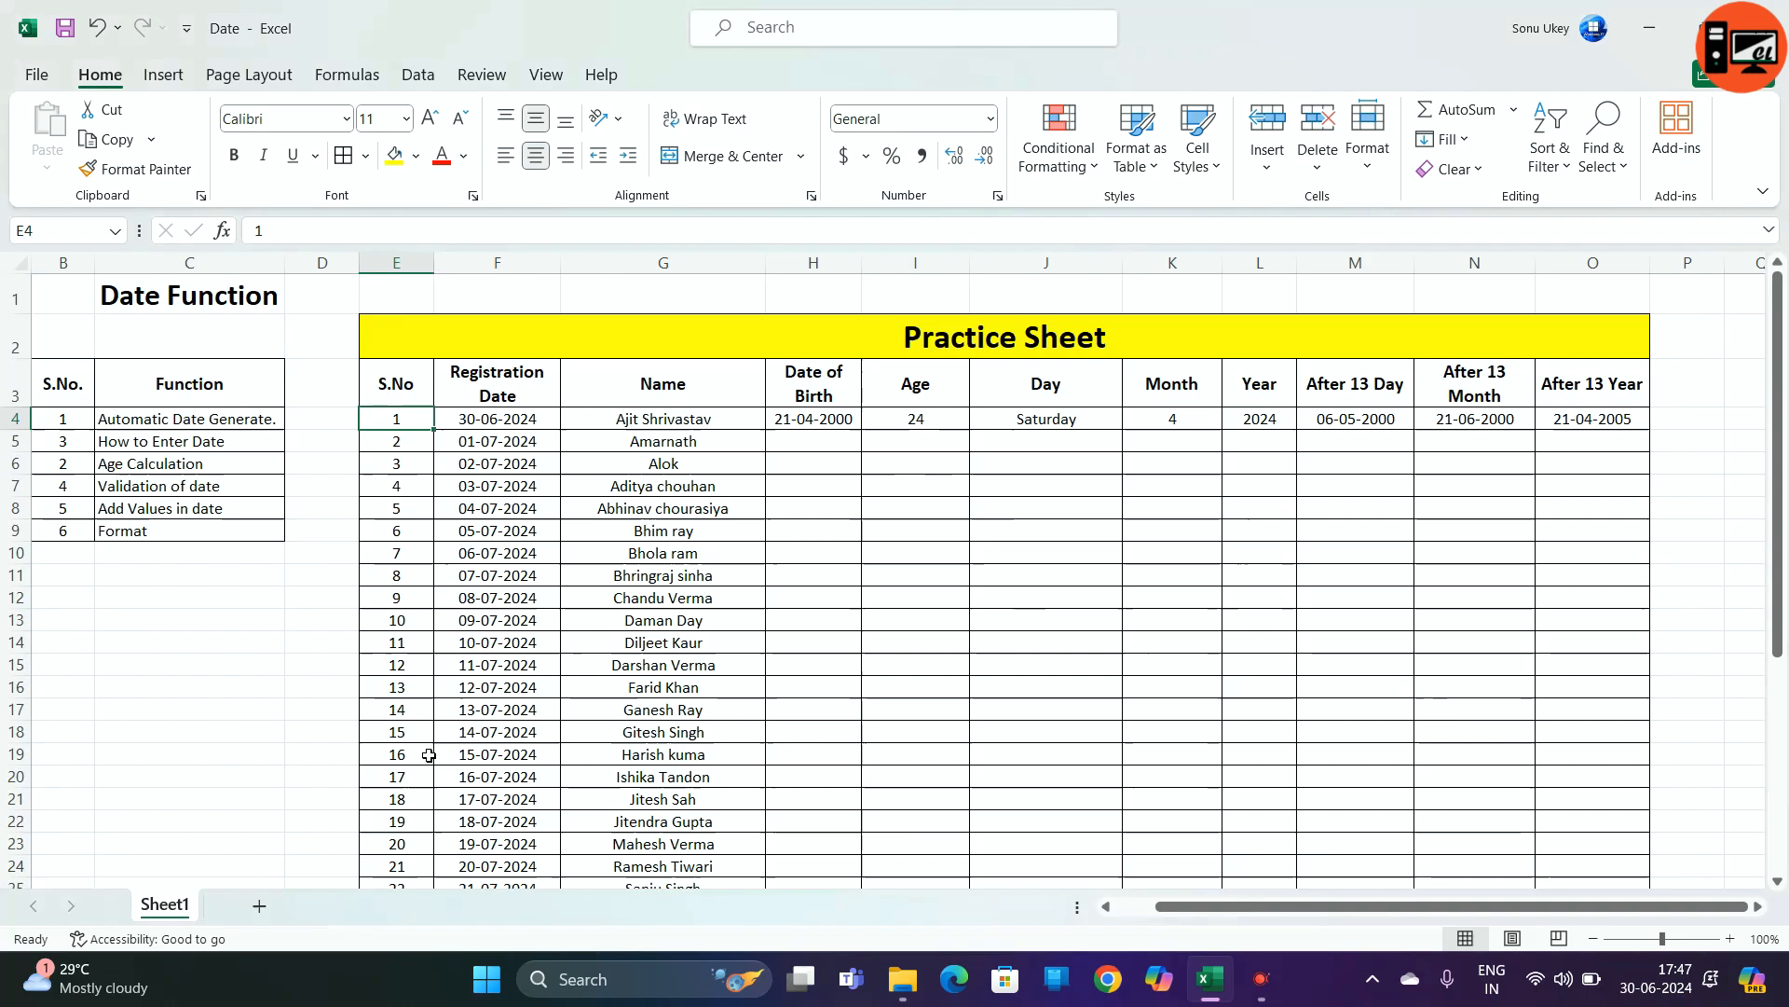
- Extend the serial numbers from E31:E33 down to E34, alongside the last registration date
scroll(414, 466, "down", 8)
left_click(411, 465)
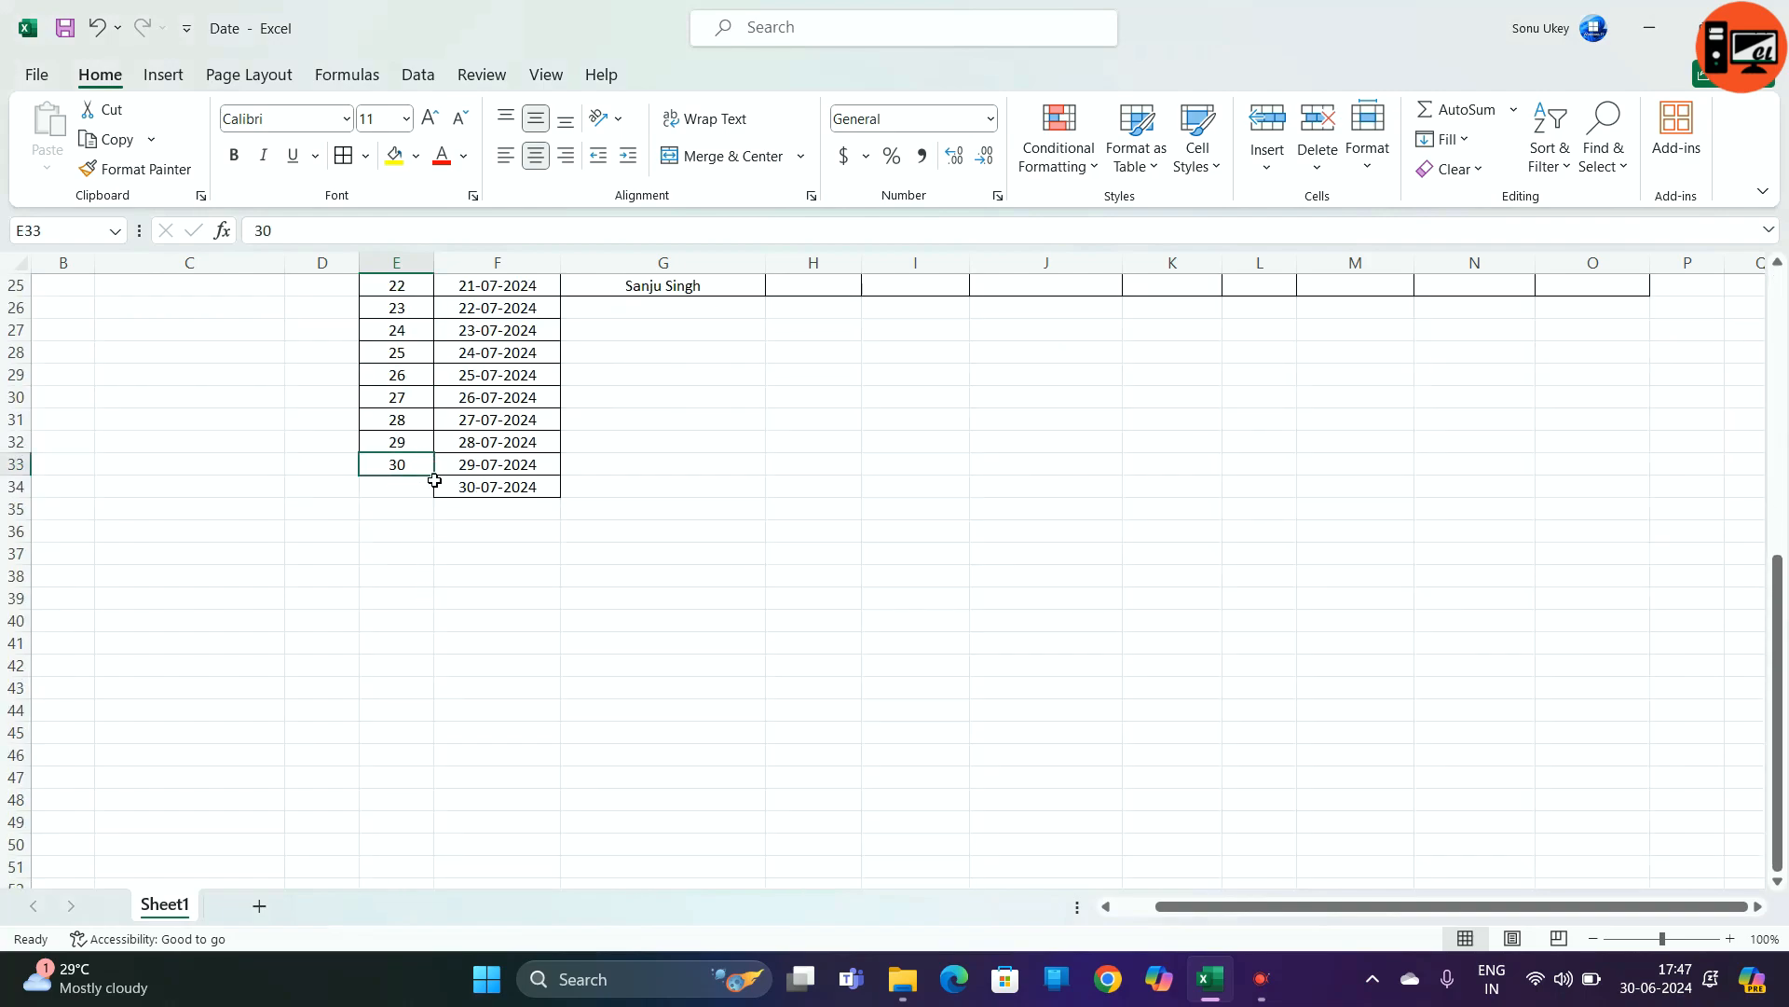
left_click_drag(410, 421, 410, 466)
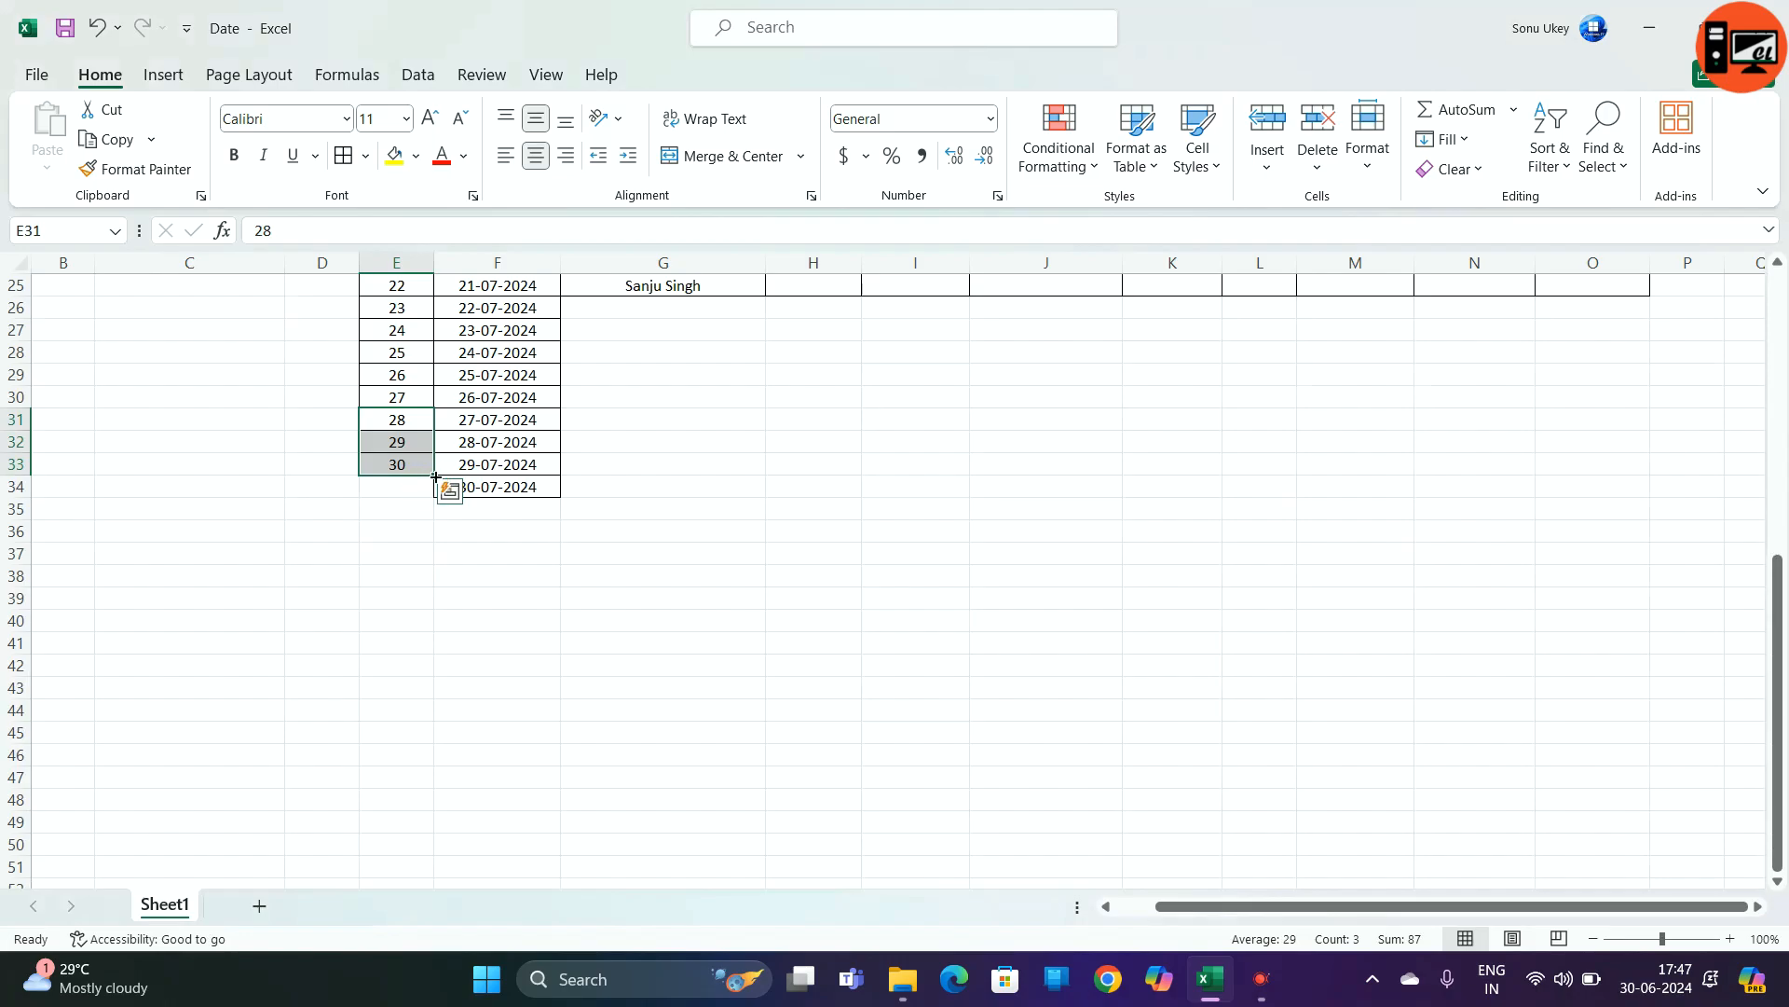
left_click_drag(432, 475, 432, 498)
scroll(573, 480, "up", 8)
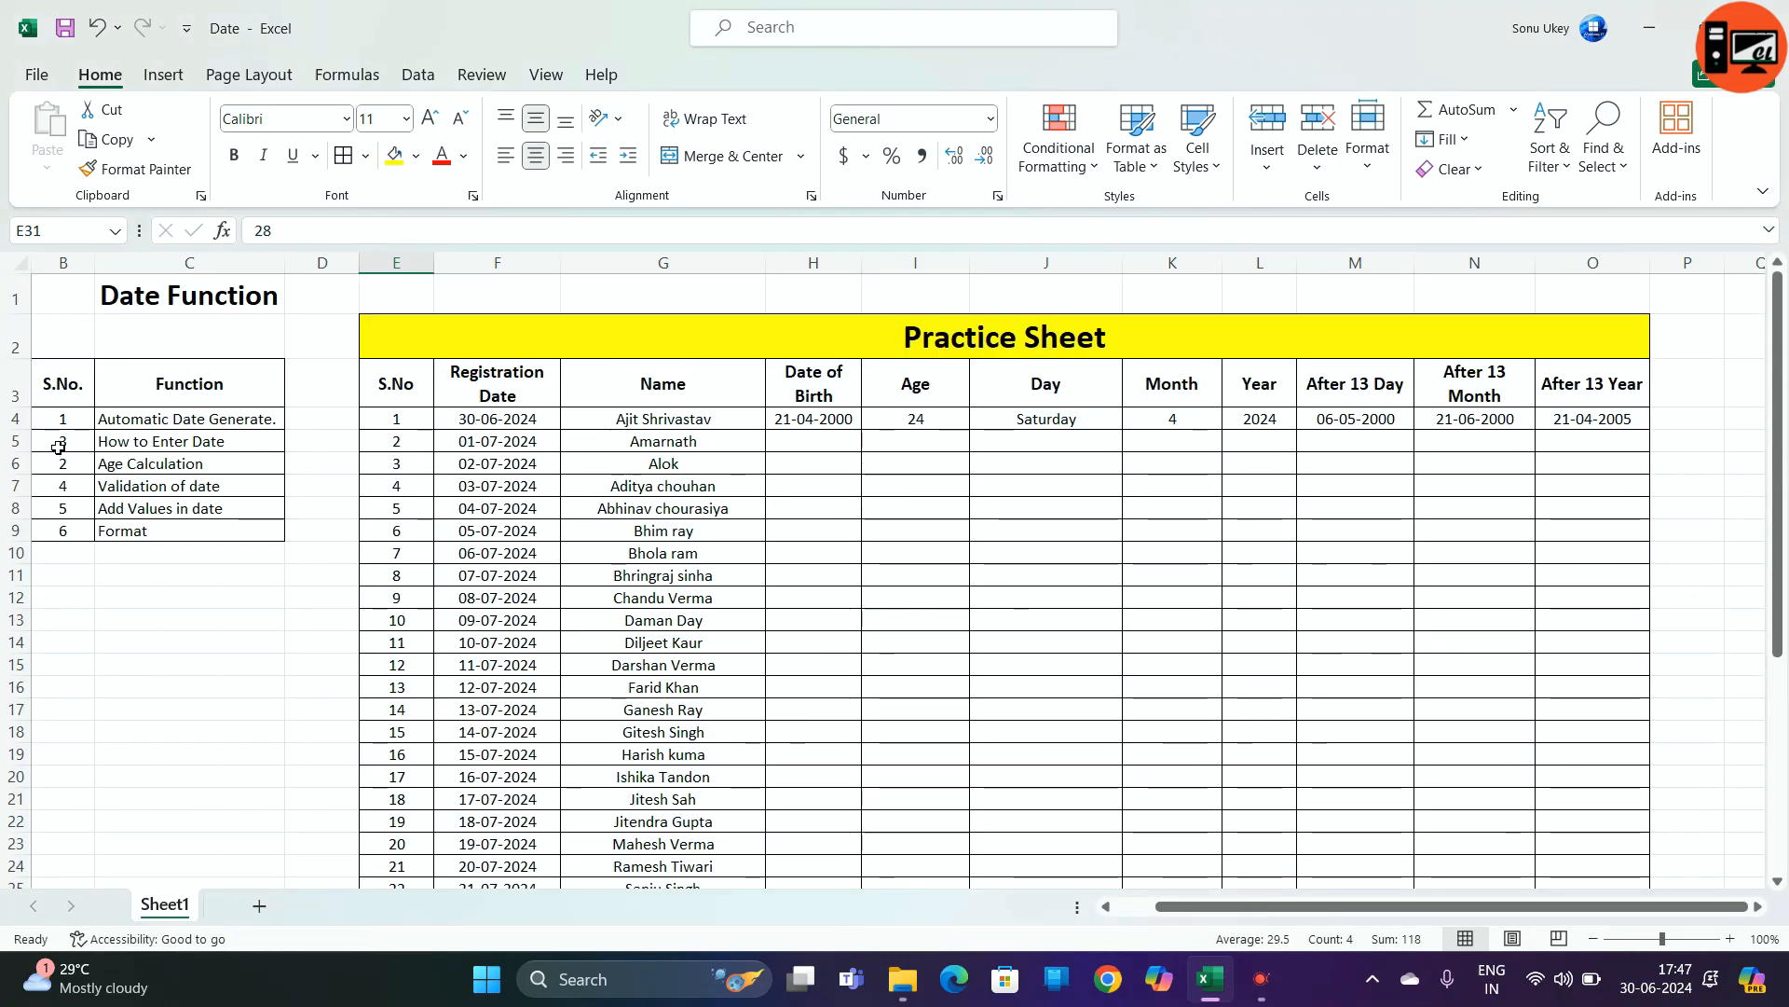
- Highlight the Automatic Date Generate. row of the function list in yellow and select the How to Enter Date row
left_click_drag(82, 421, 248, 420)
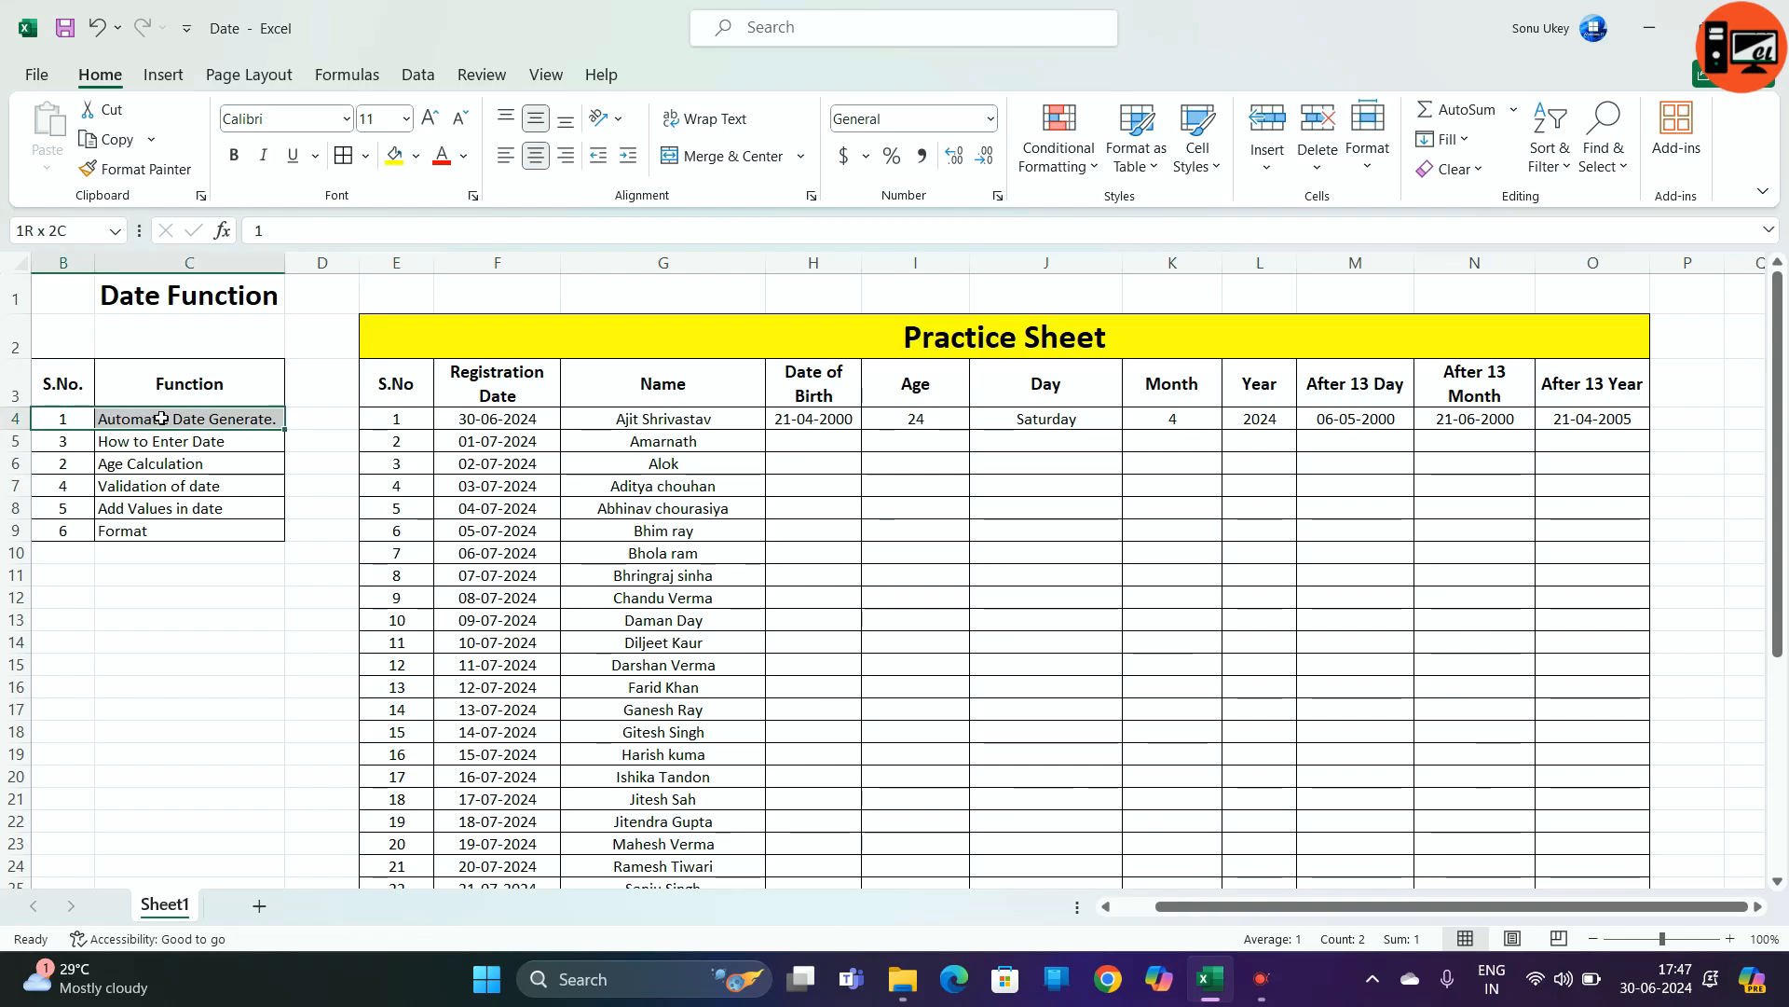
left_click(379, 158)
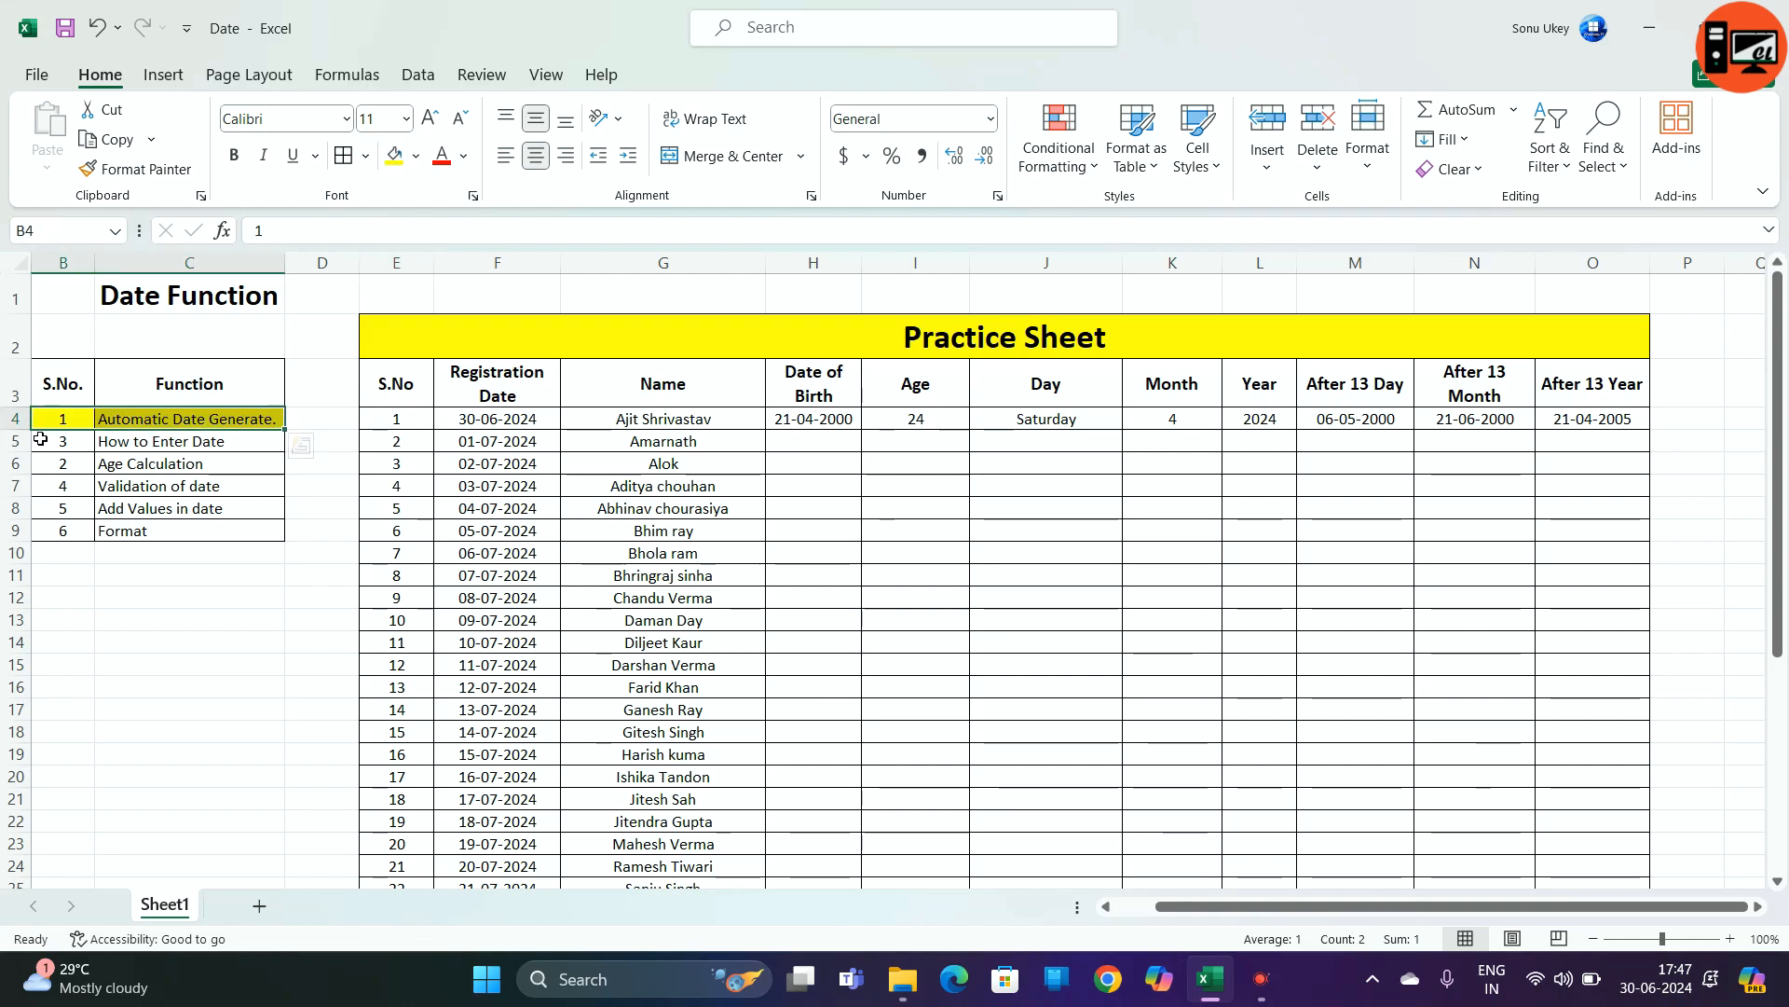
left_click_drag(39, 439, 137, 436)
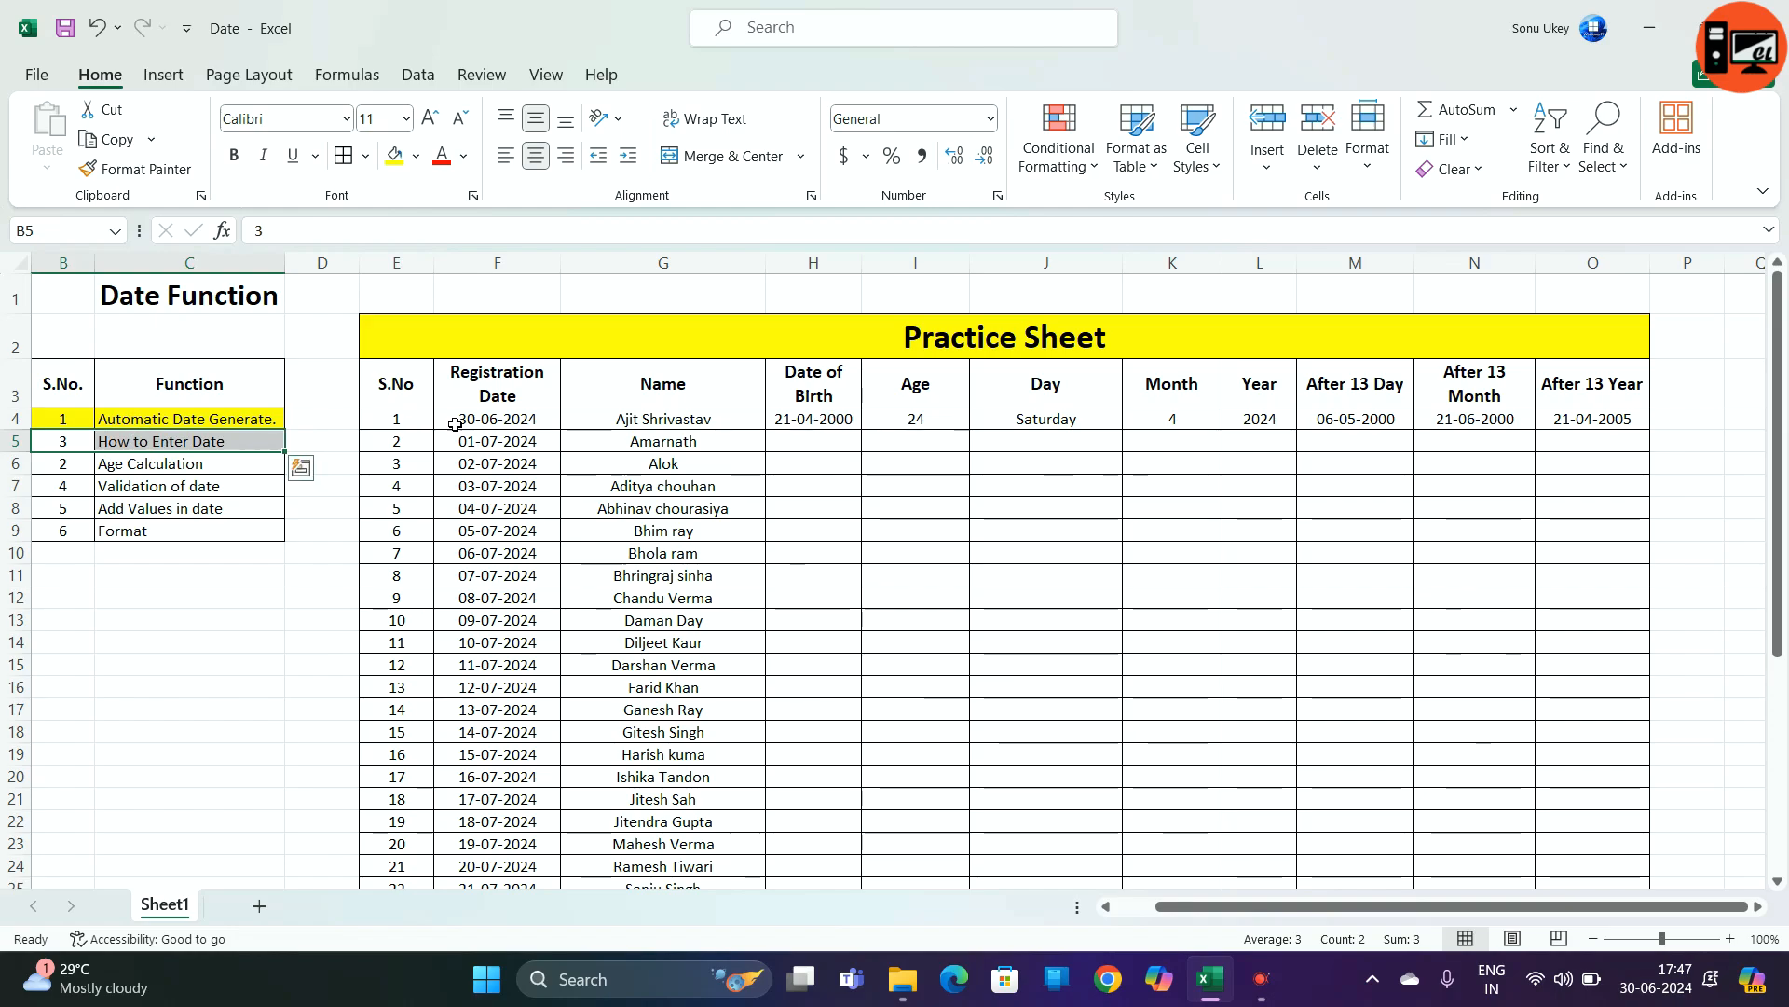
- Try inserting the current date in the Date of Birth cell H5, and clear the cell
left_click(798, 439)
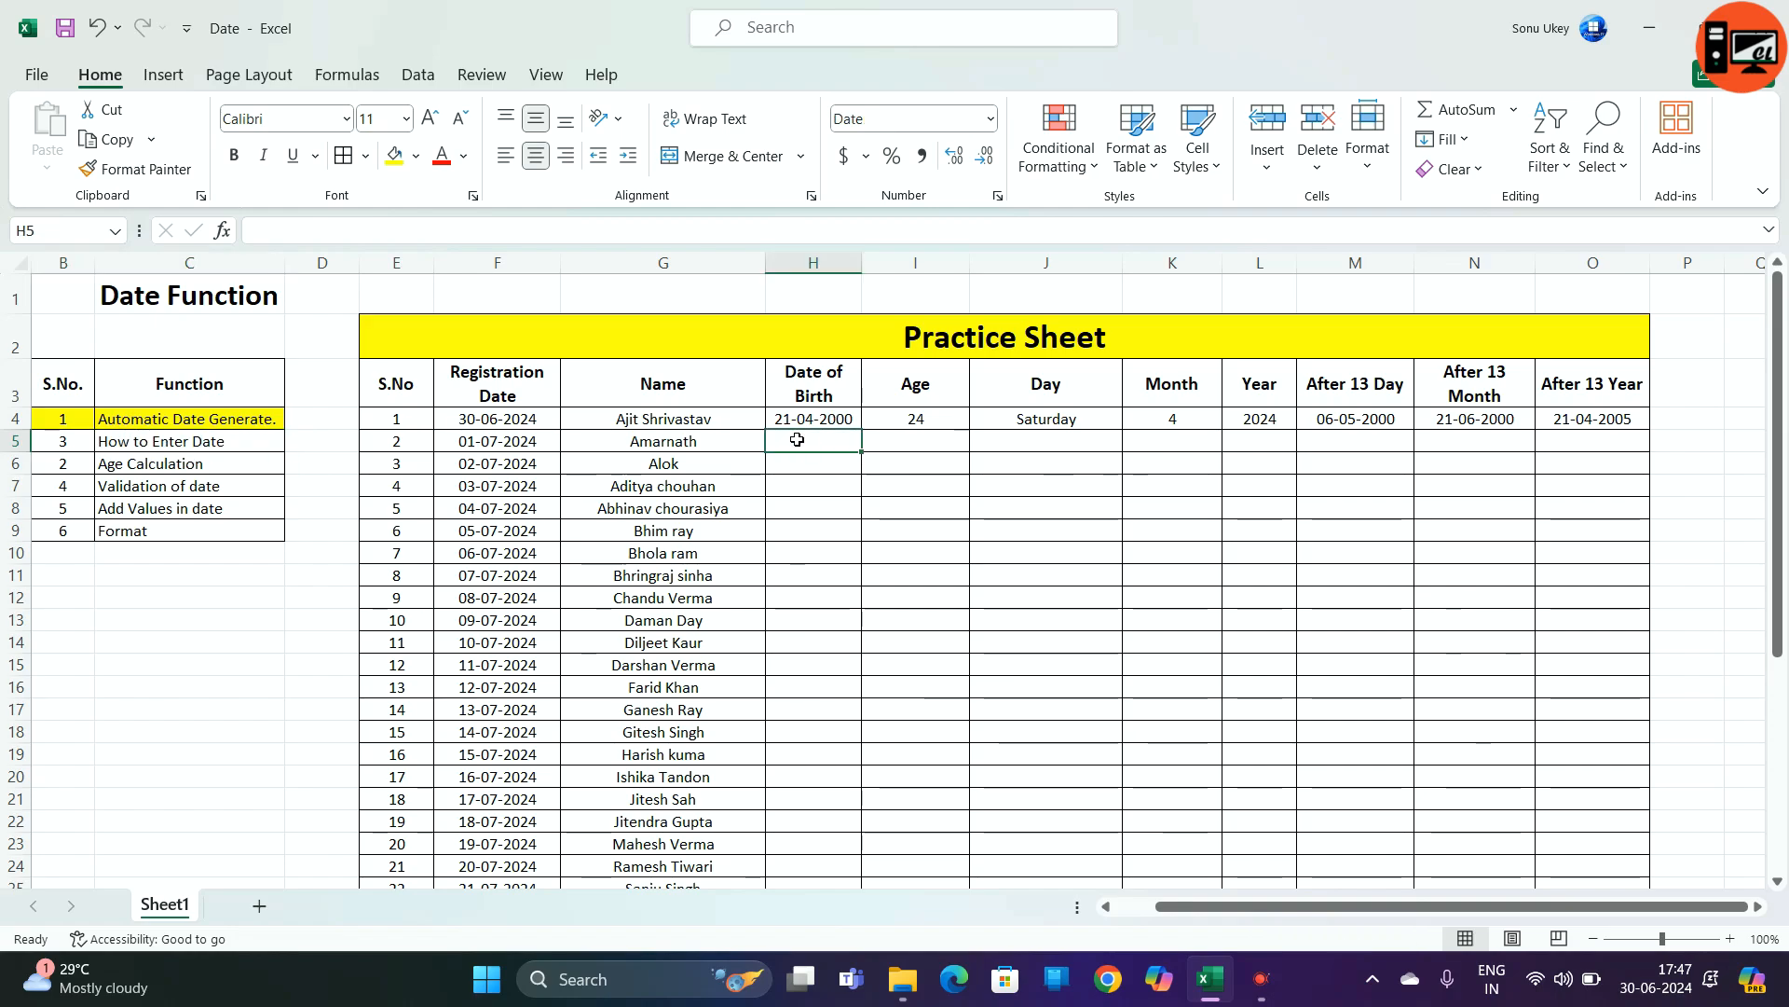
key("ctrl+semicolon")
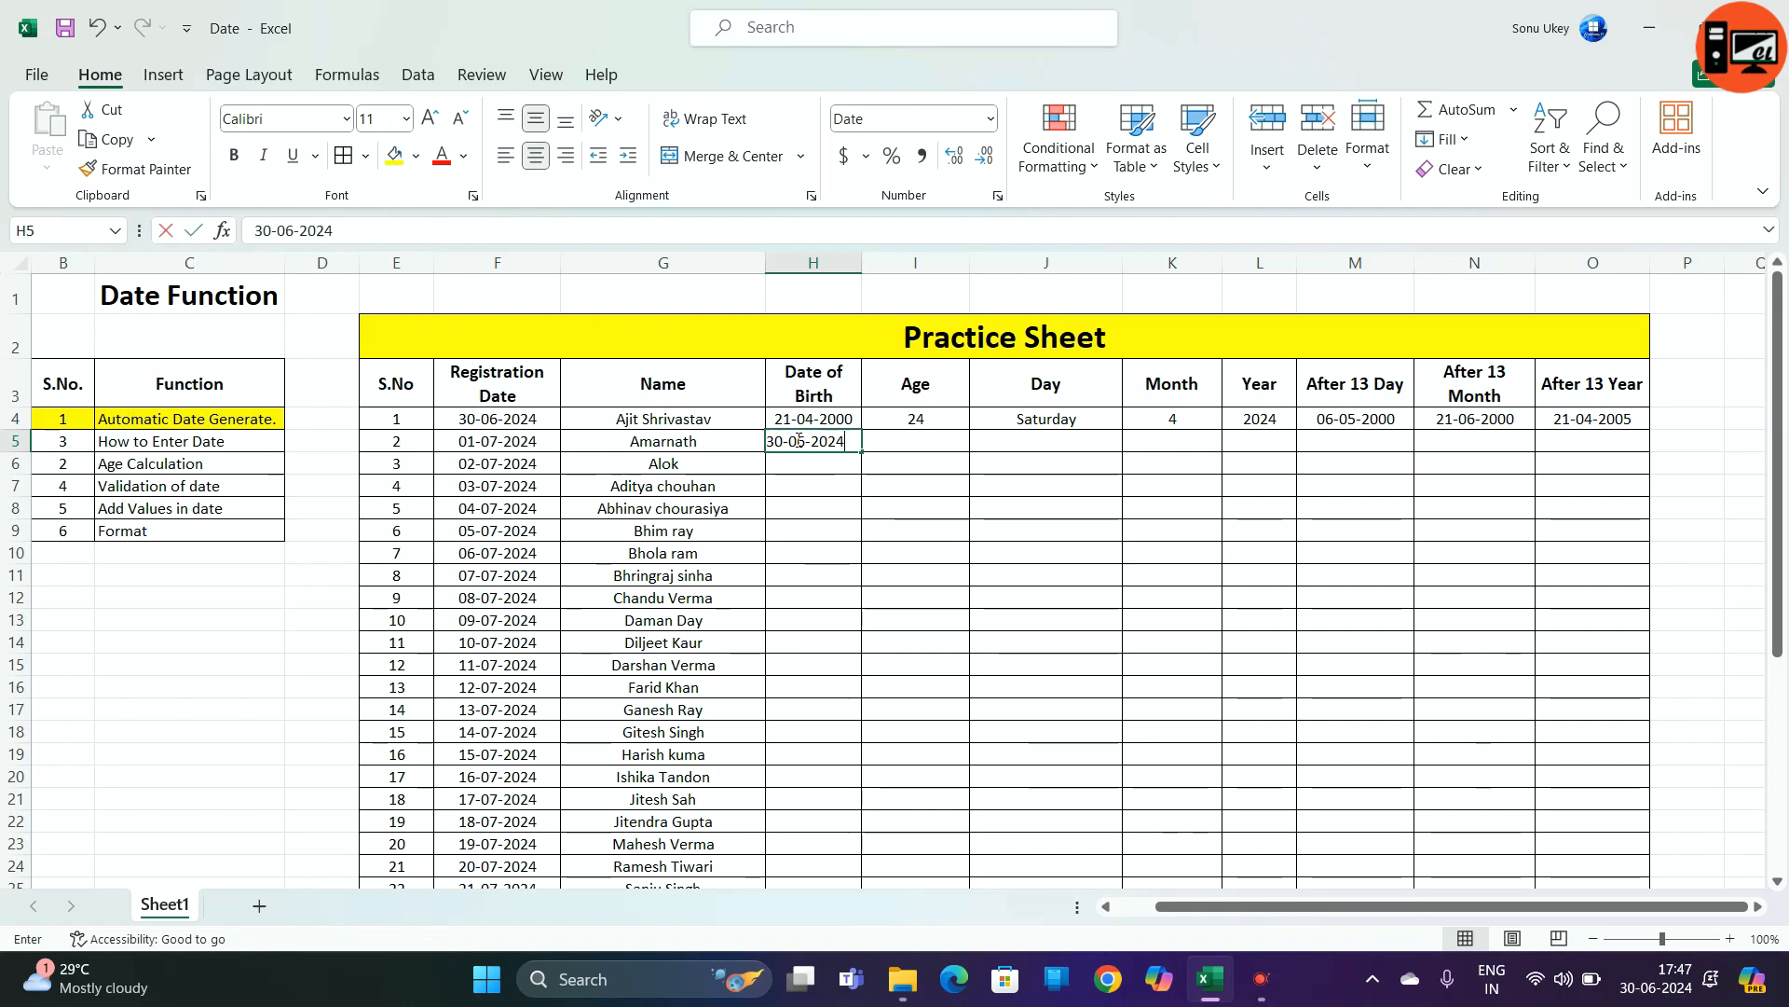
key("Return")
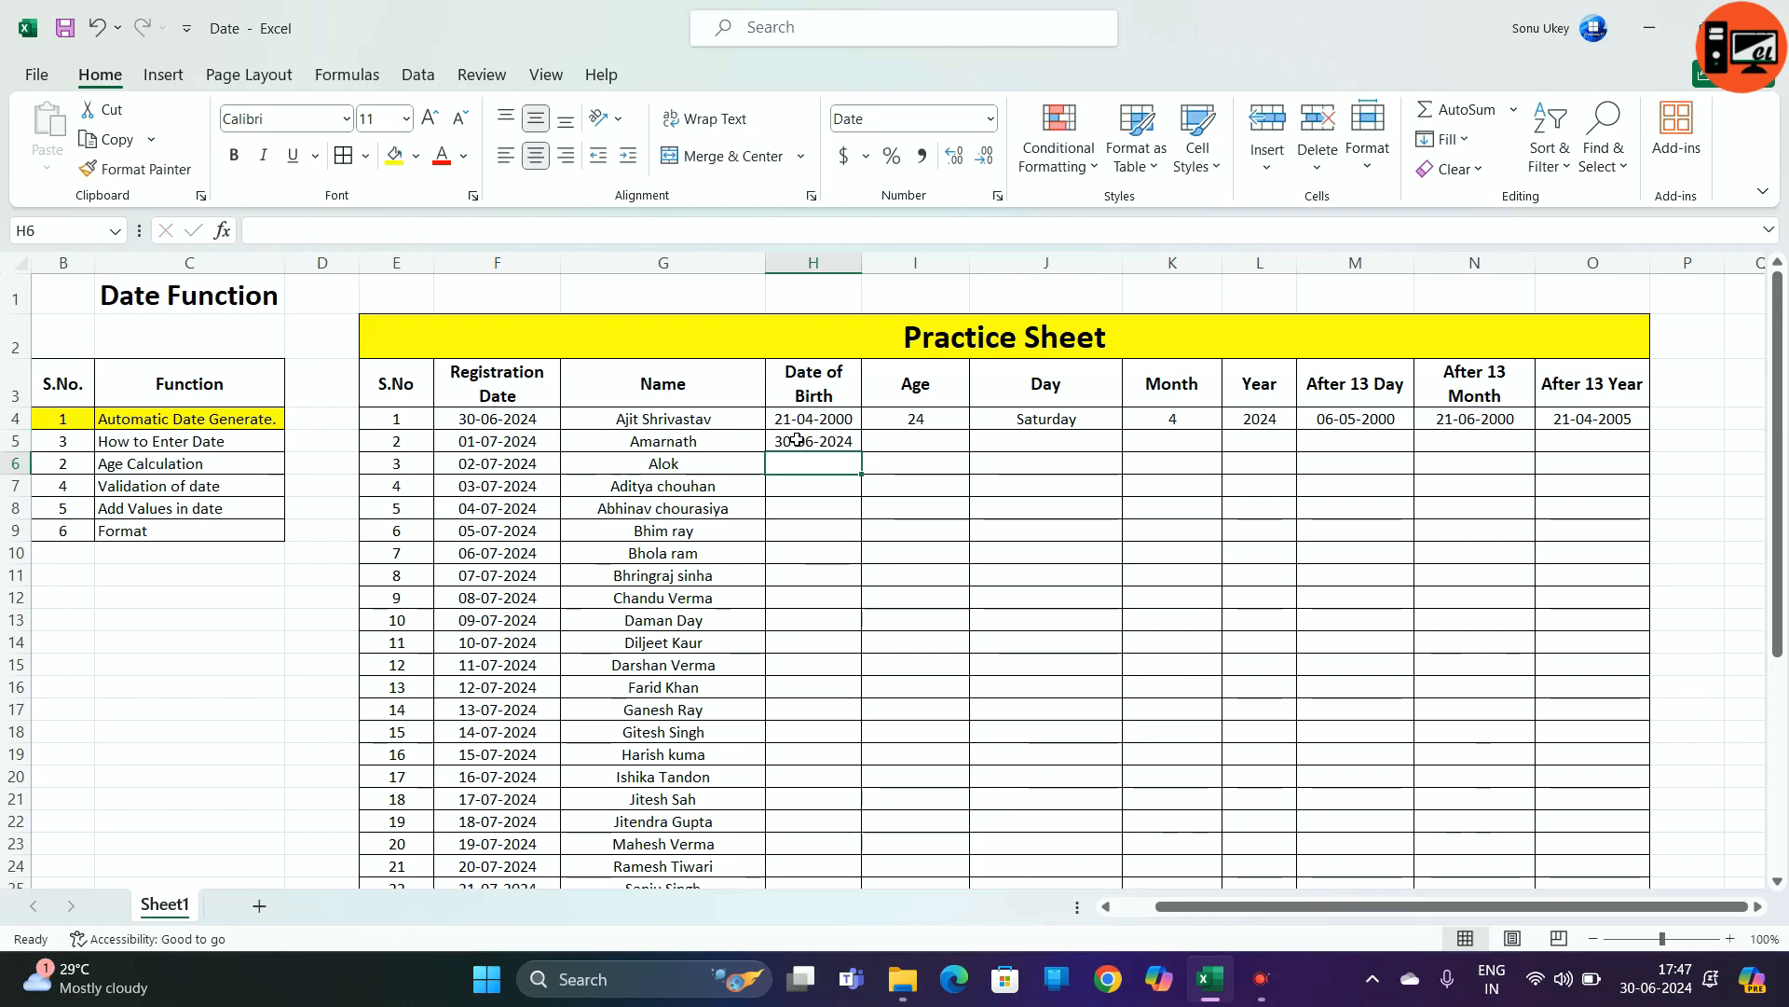
left_click(797, 441)
key("Delete")
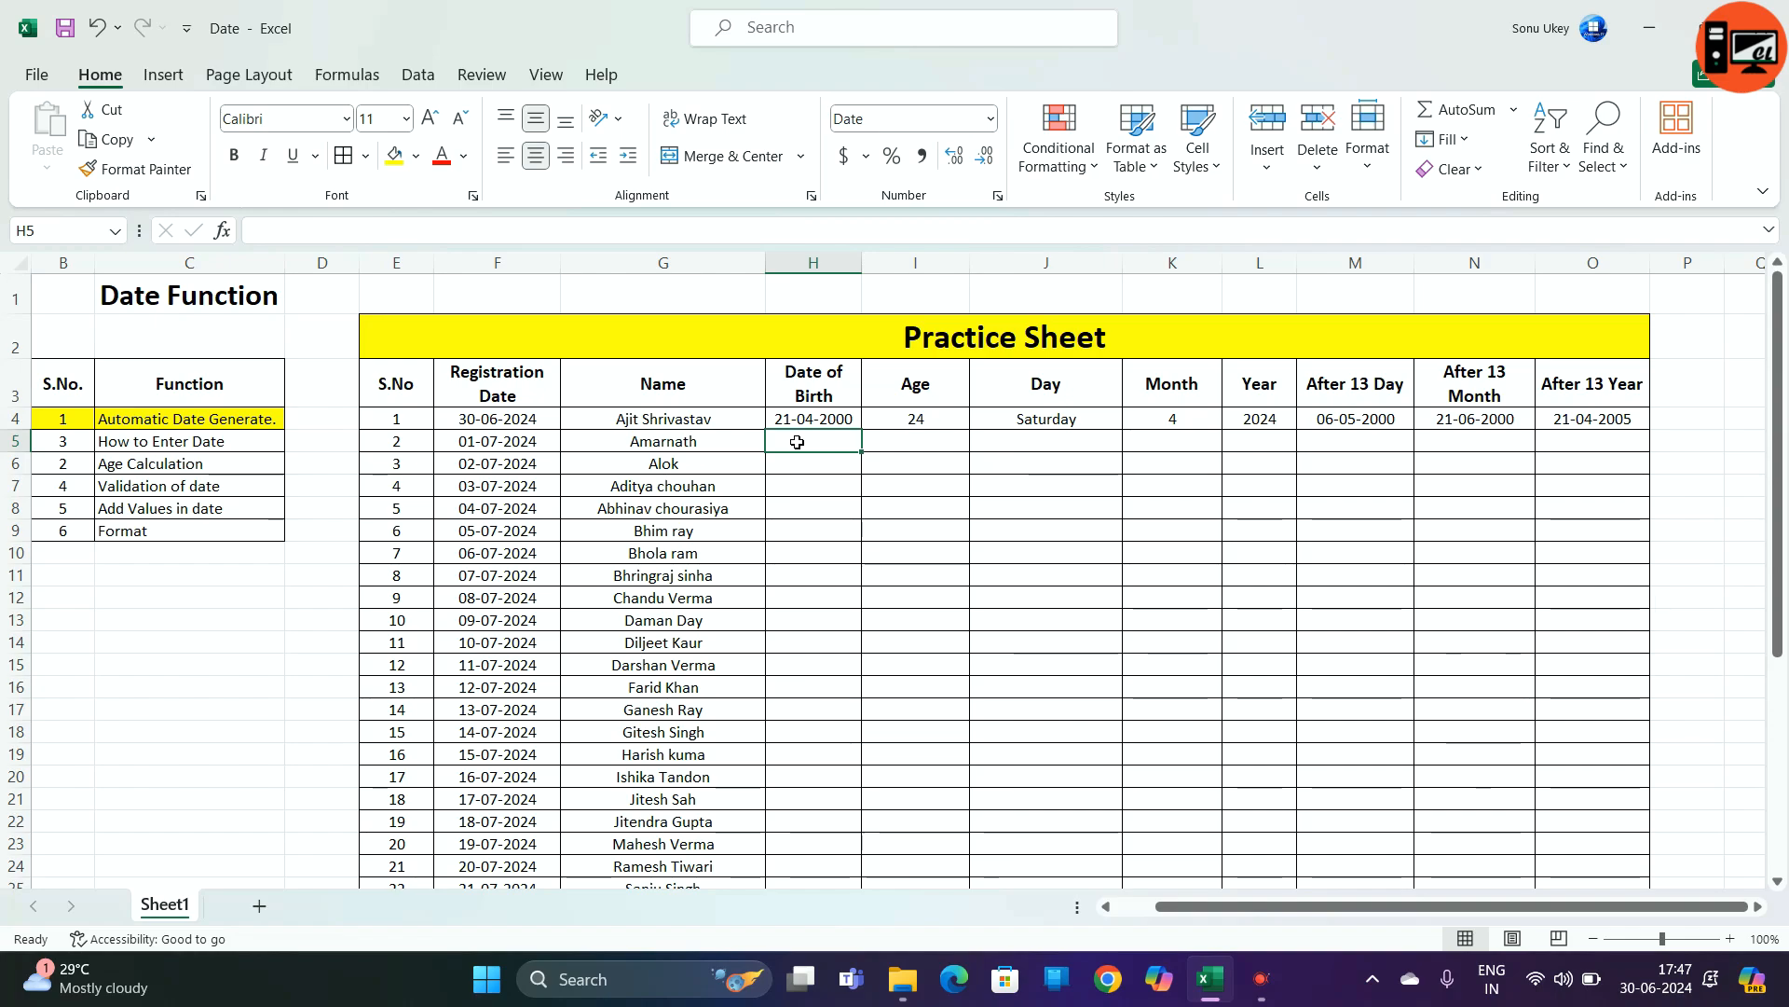
- Enter the date of birth for S.No 2 in H5 manually in day-month-year format with hyphens
type("23")
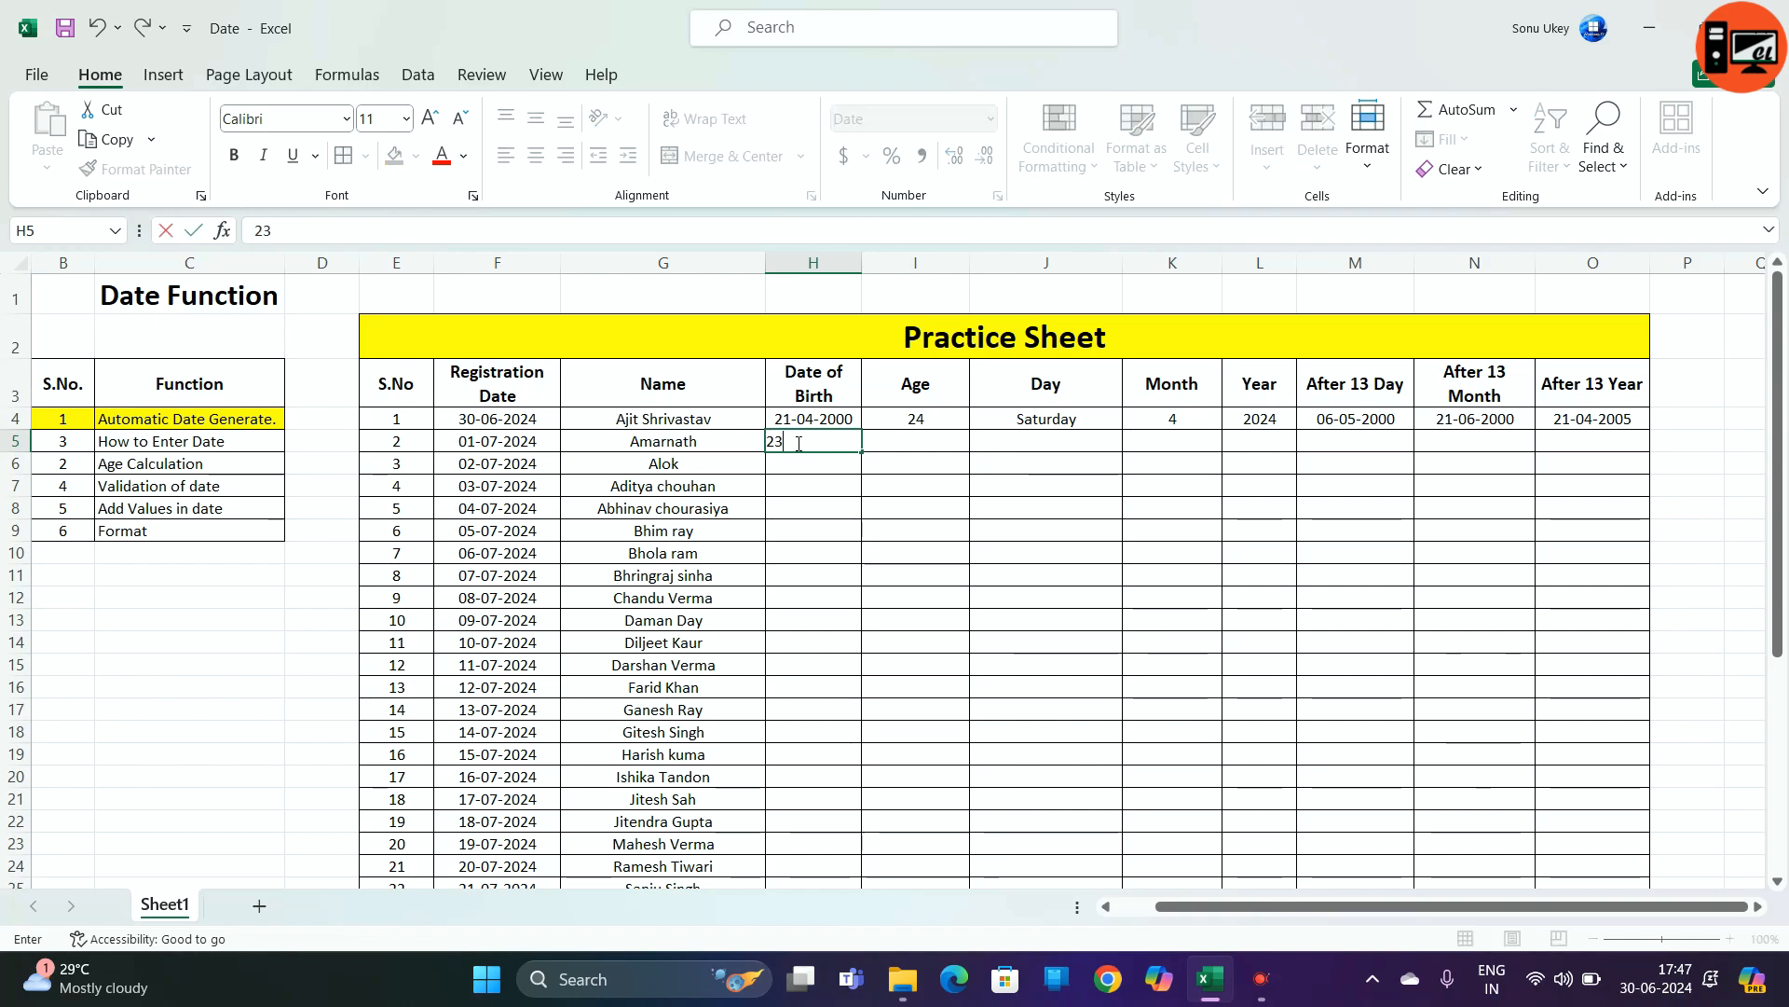
type("-02-2024")
key("Return")
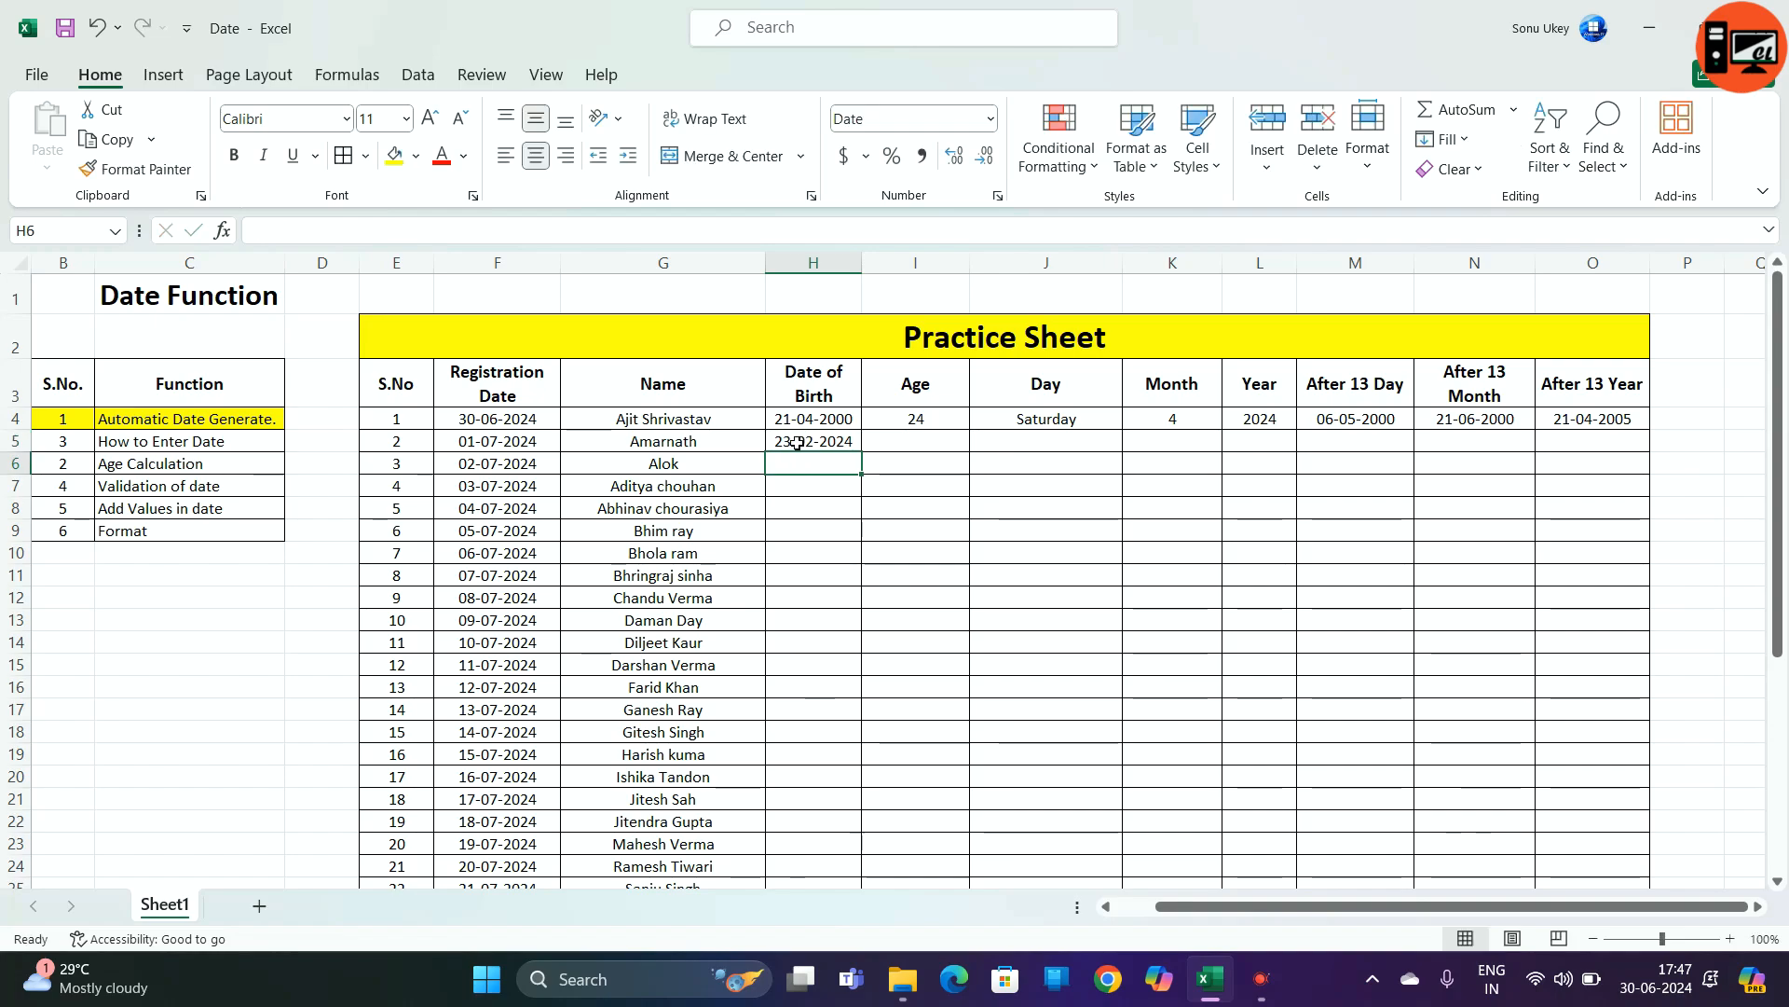
left_click(855, 440)
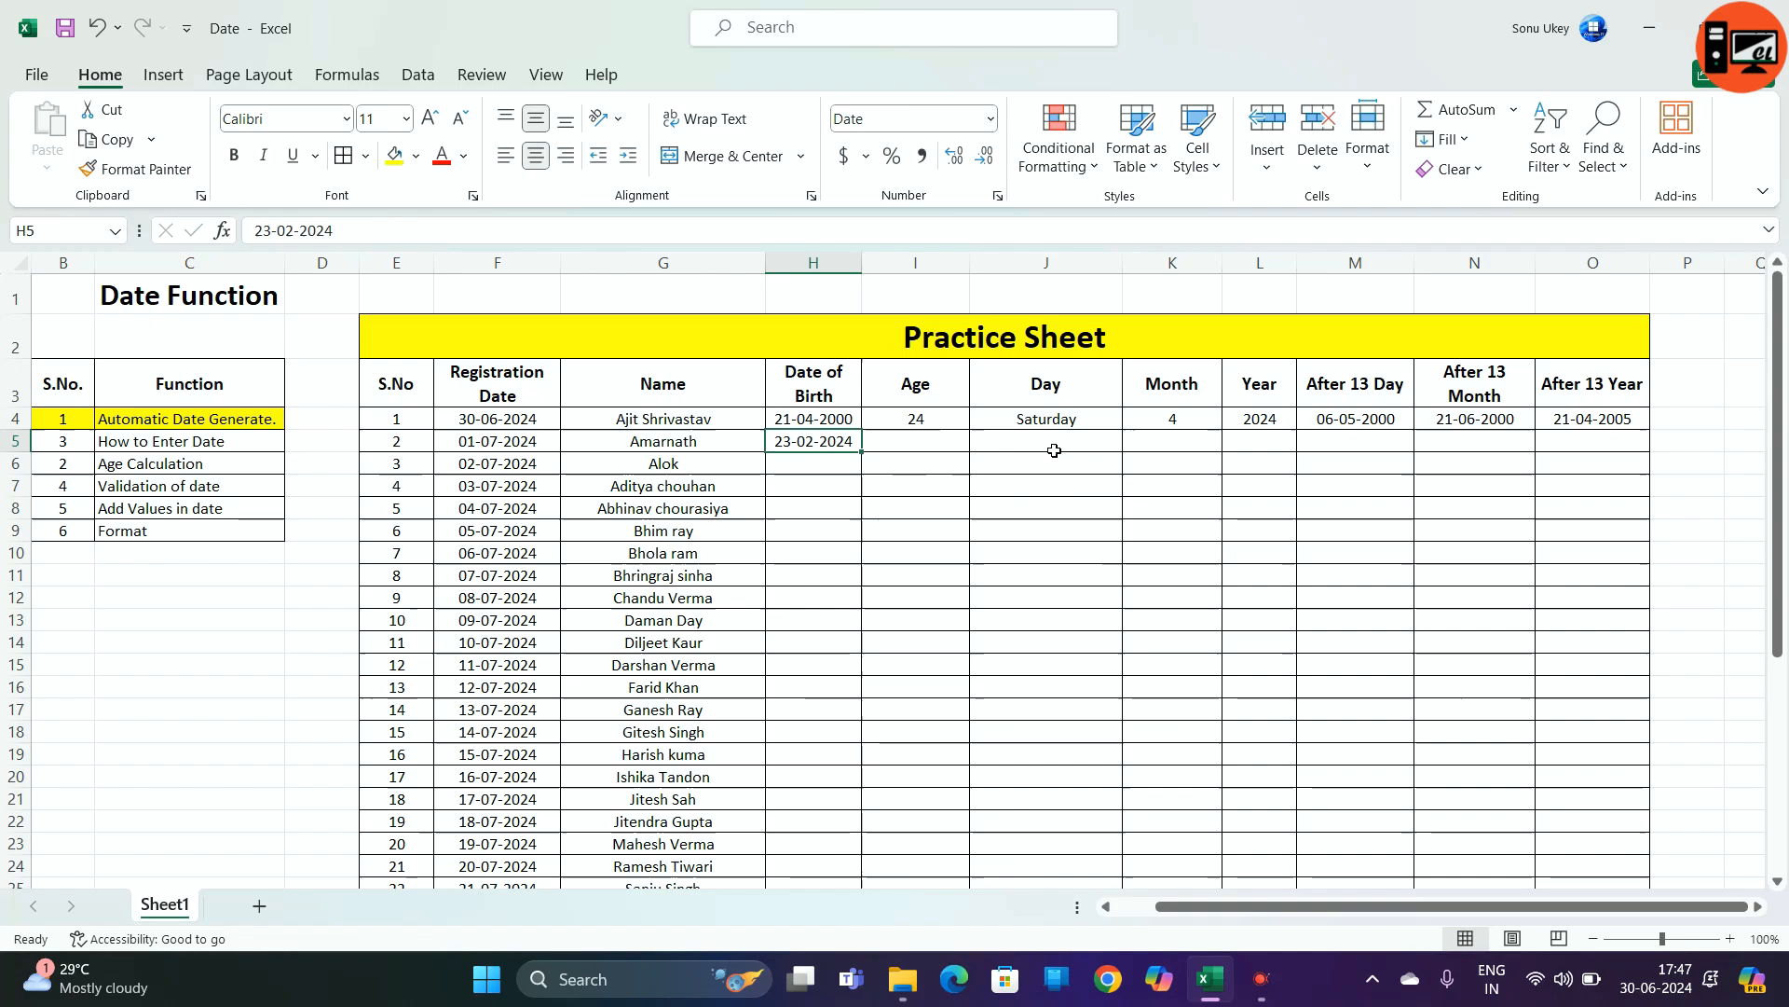
- Enter the date of birth for S.No 3 in H6 in day-month-year format and review the dates in H4:H6
left_click(824, 467)
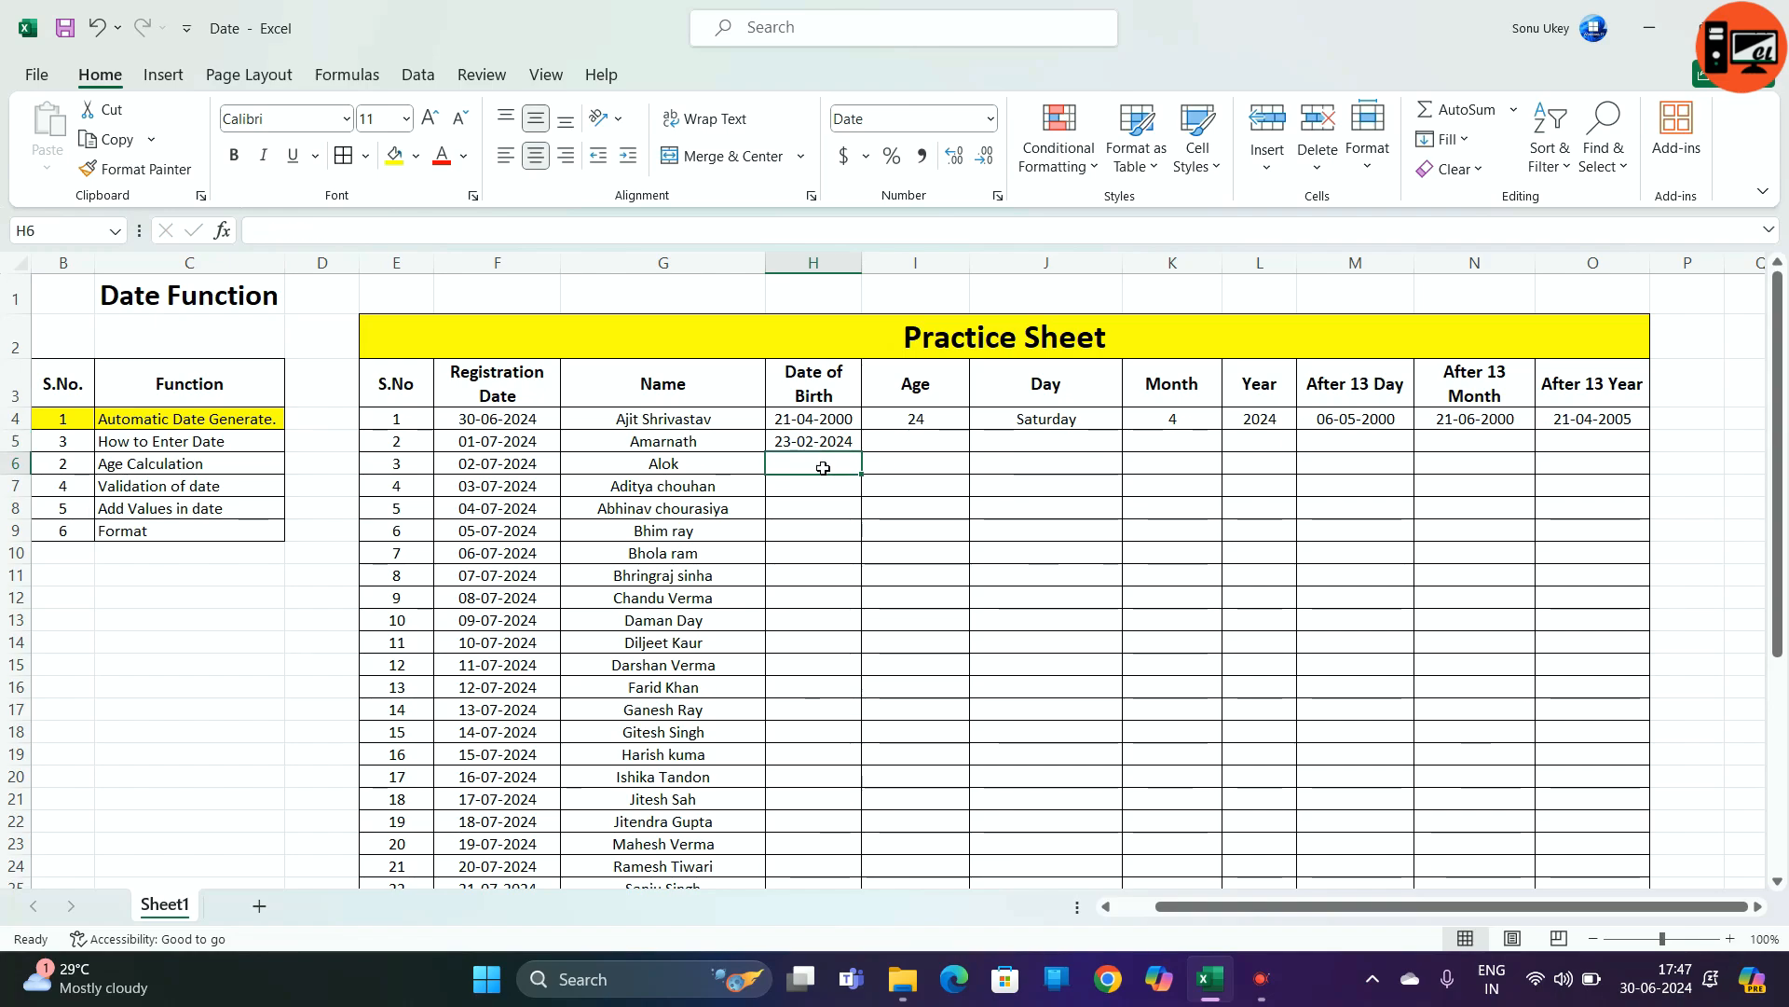
type("21-01-")
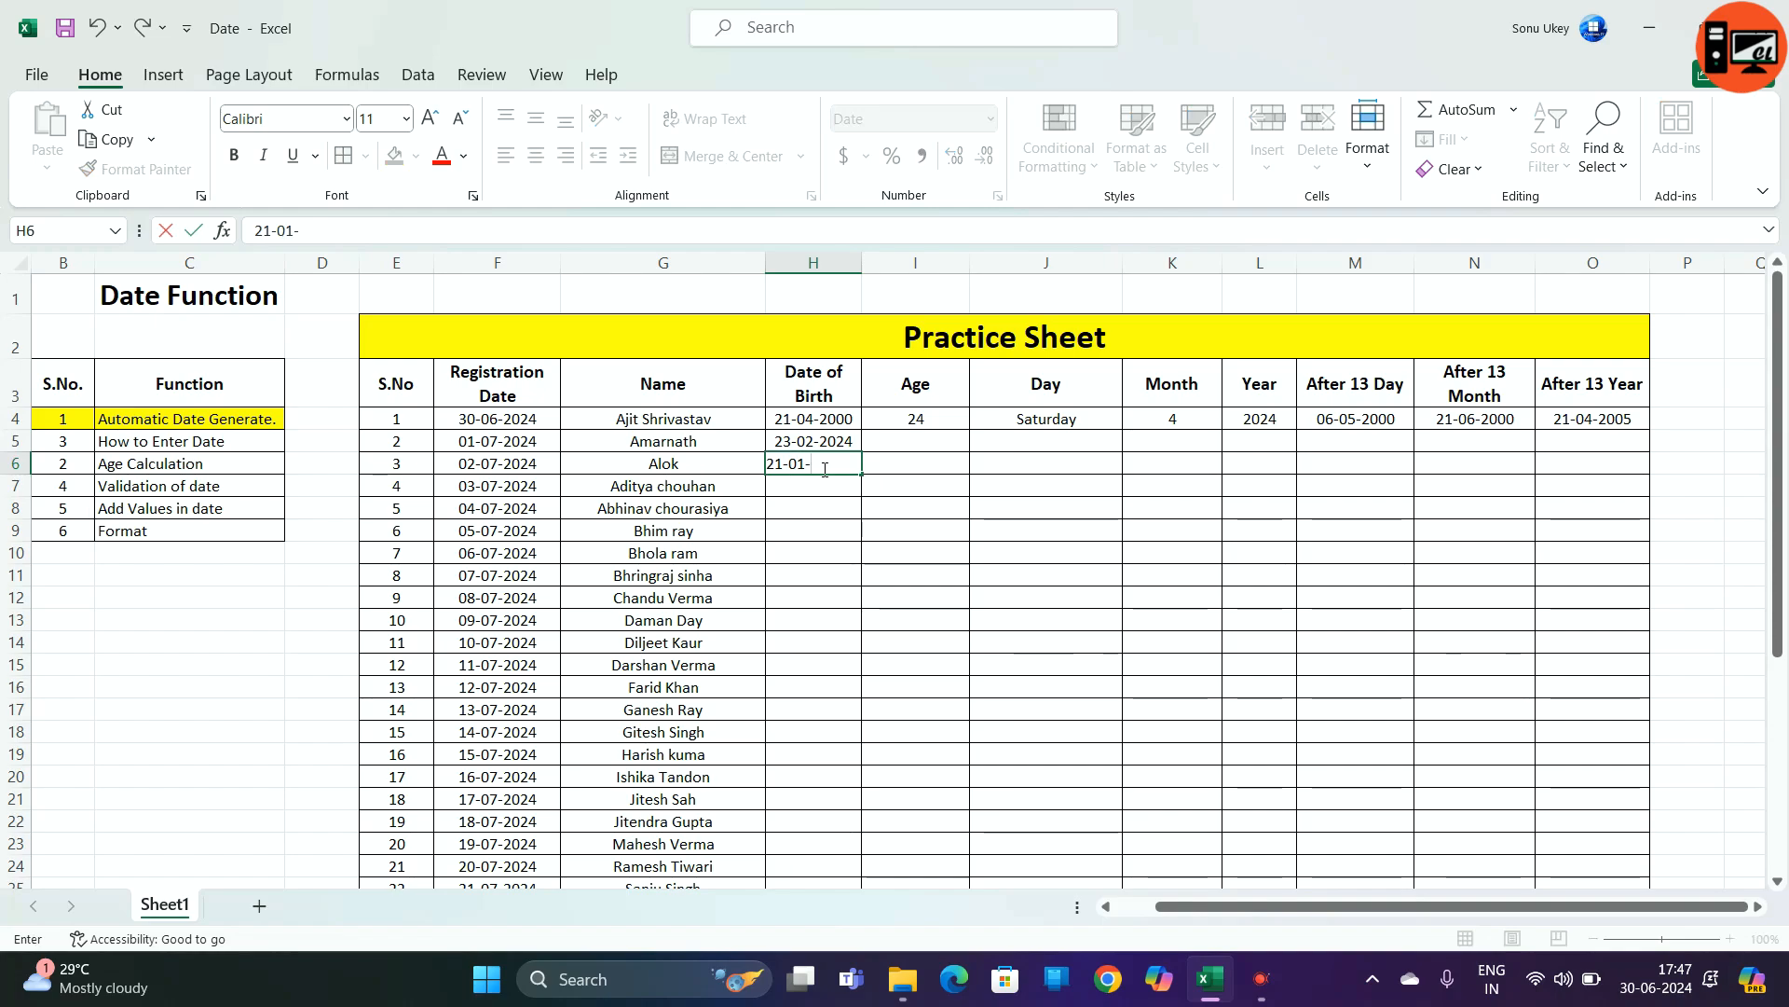
type("202")
key("BackSpace")
key("BackSpace")
key("BackSpace")
key("BackSpace")
type("-2024")
key("Return")
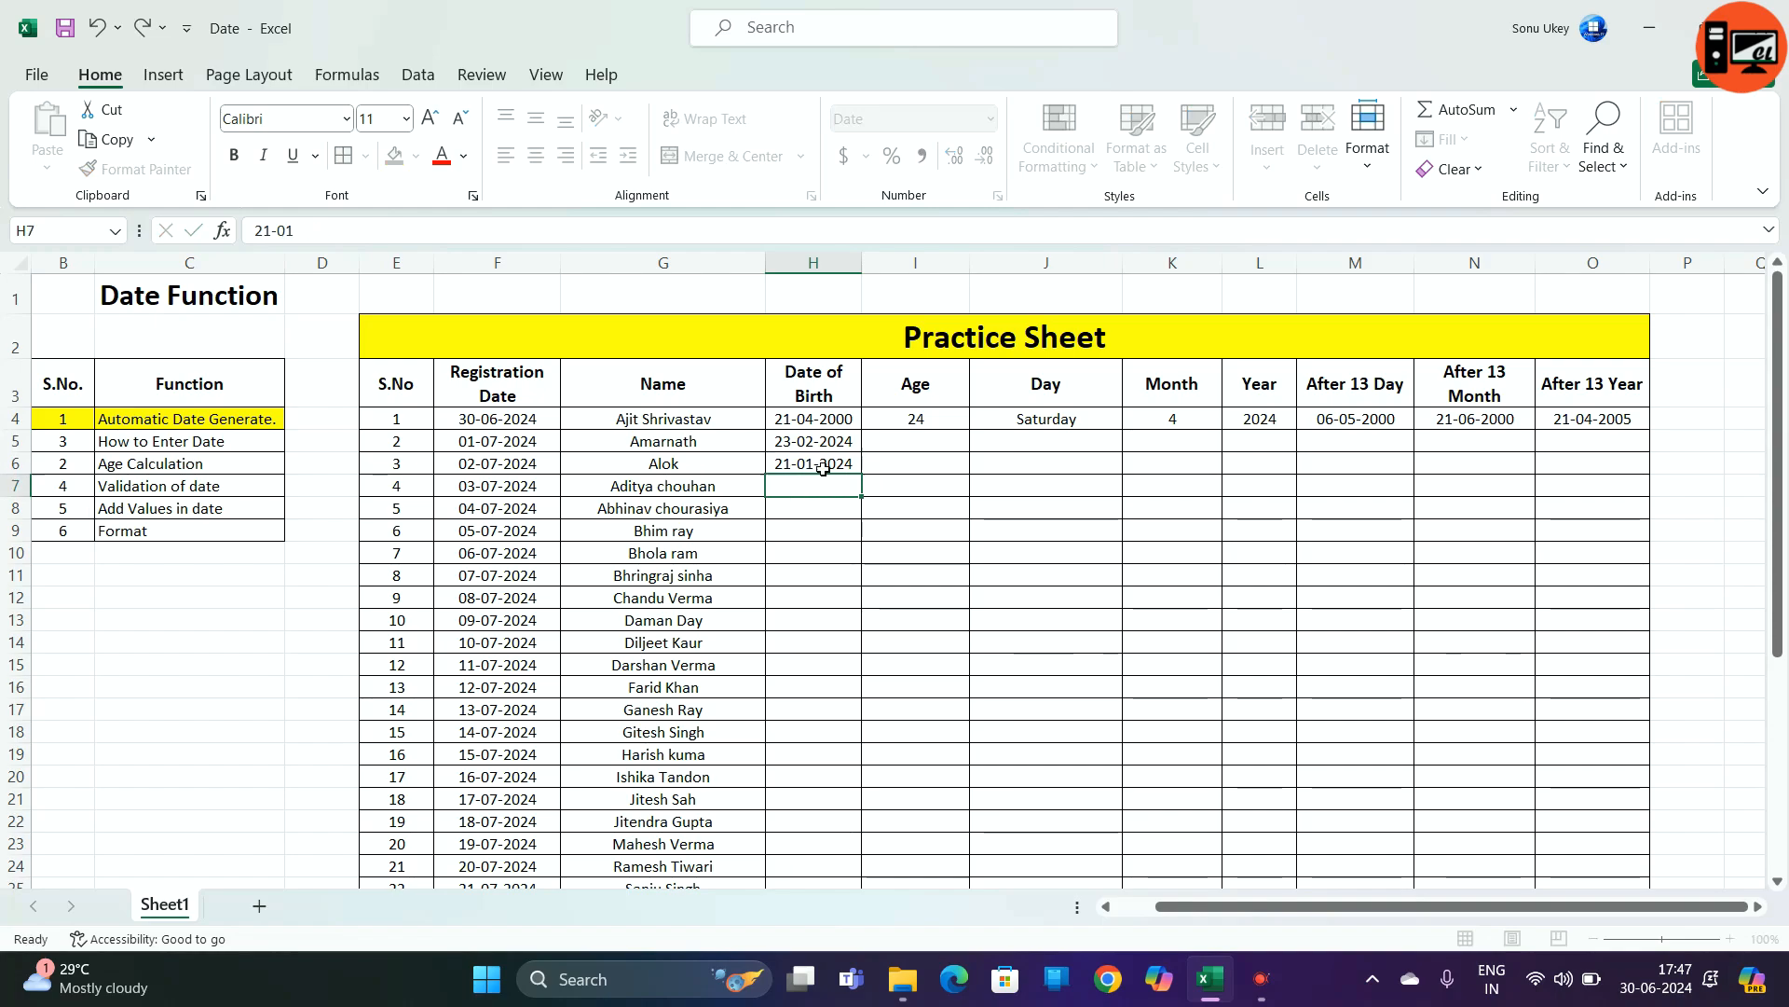
left_click(842, 458)
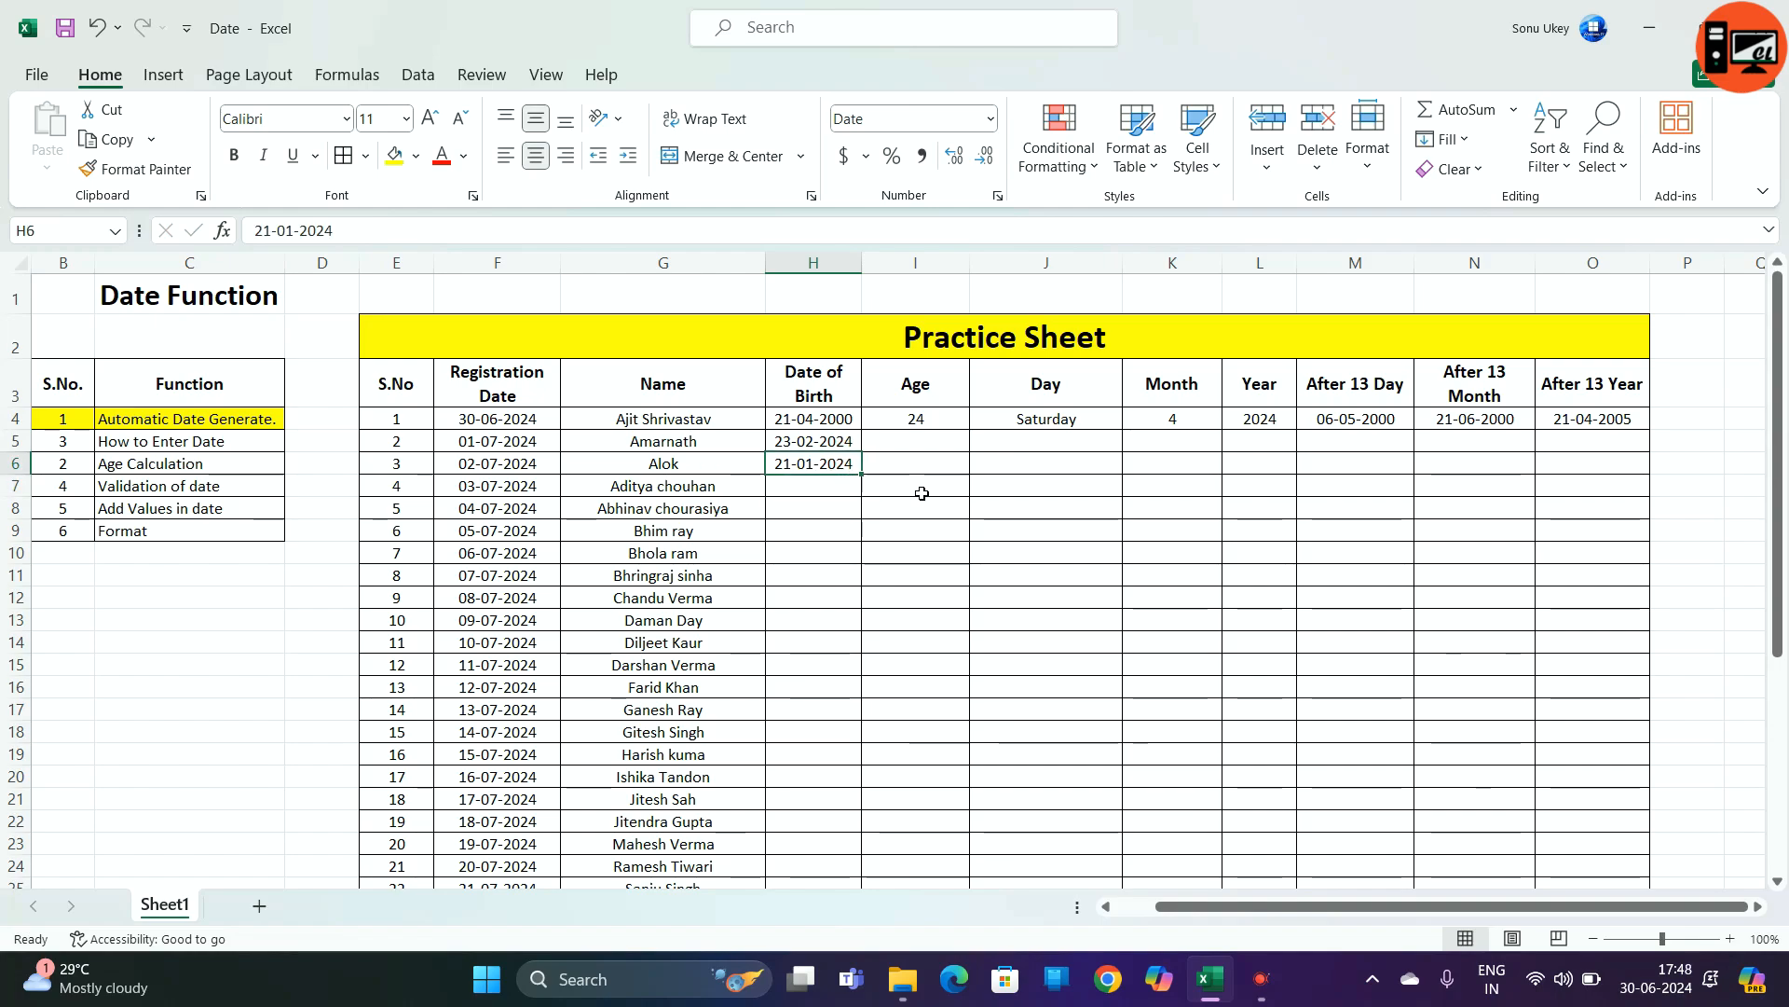
left_click(834, 420)
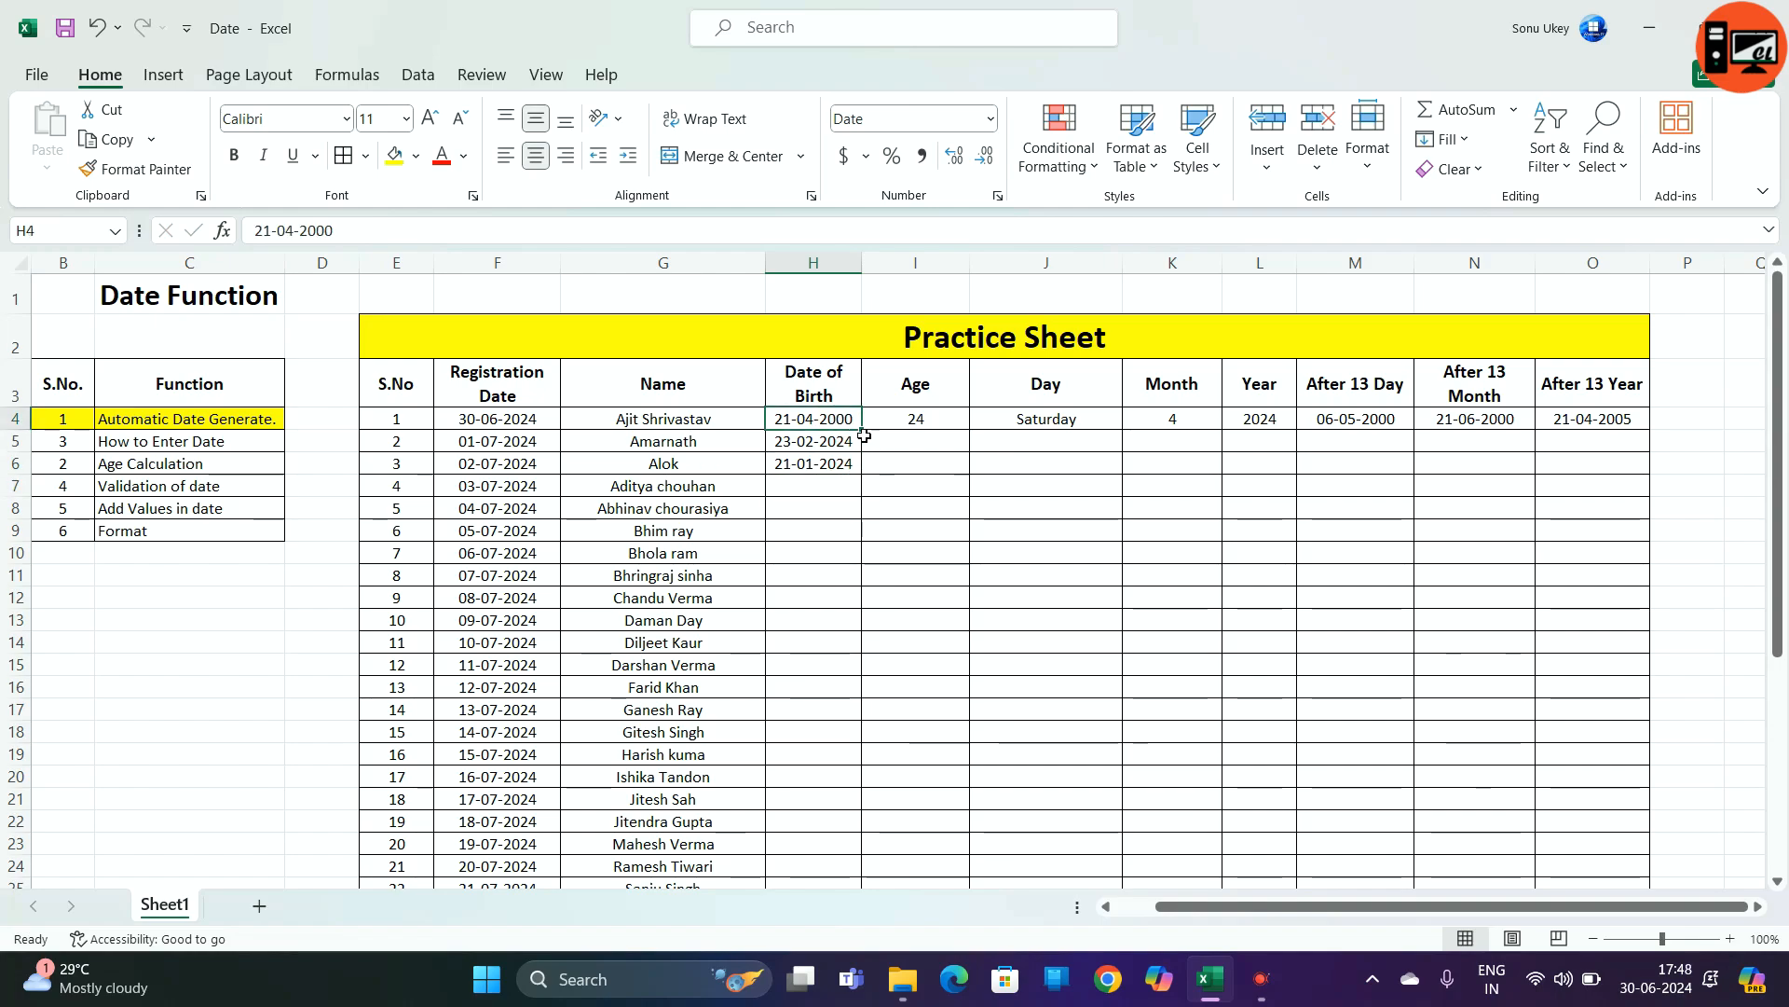
left_click_drag(862, 431, 857, 474)
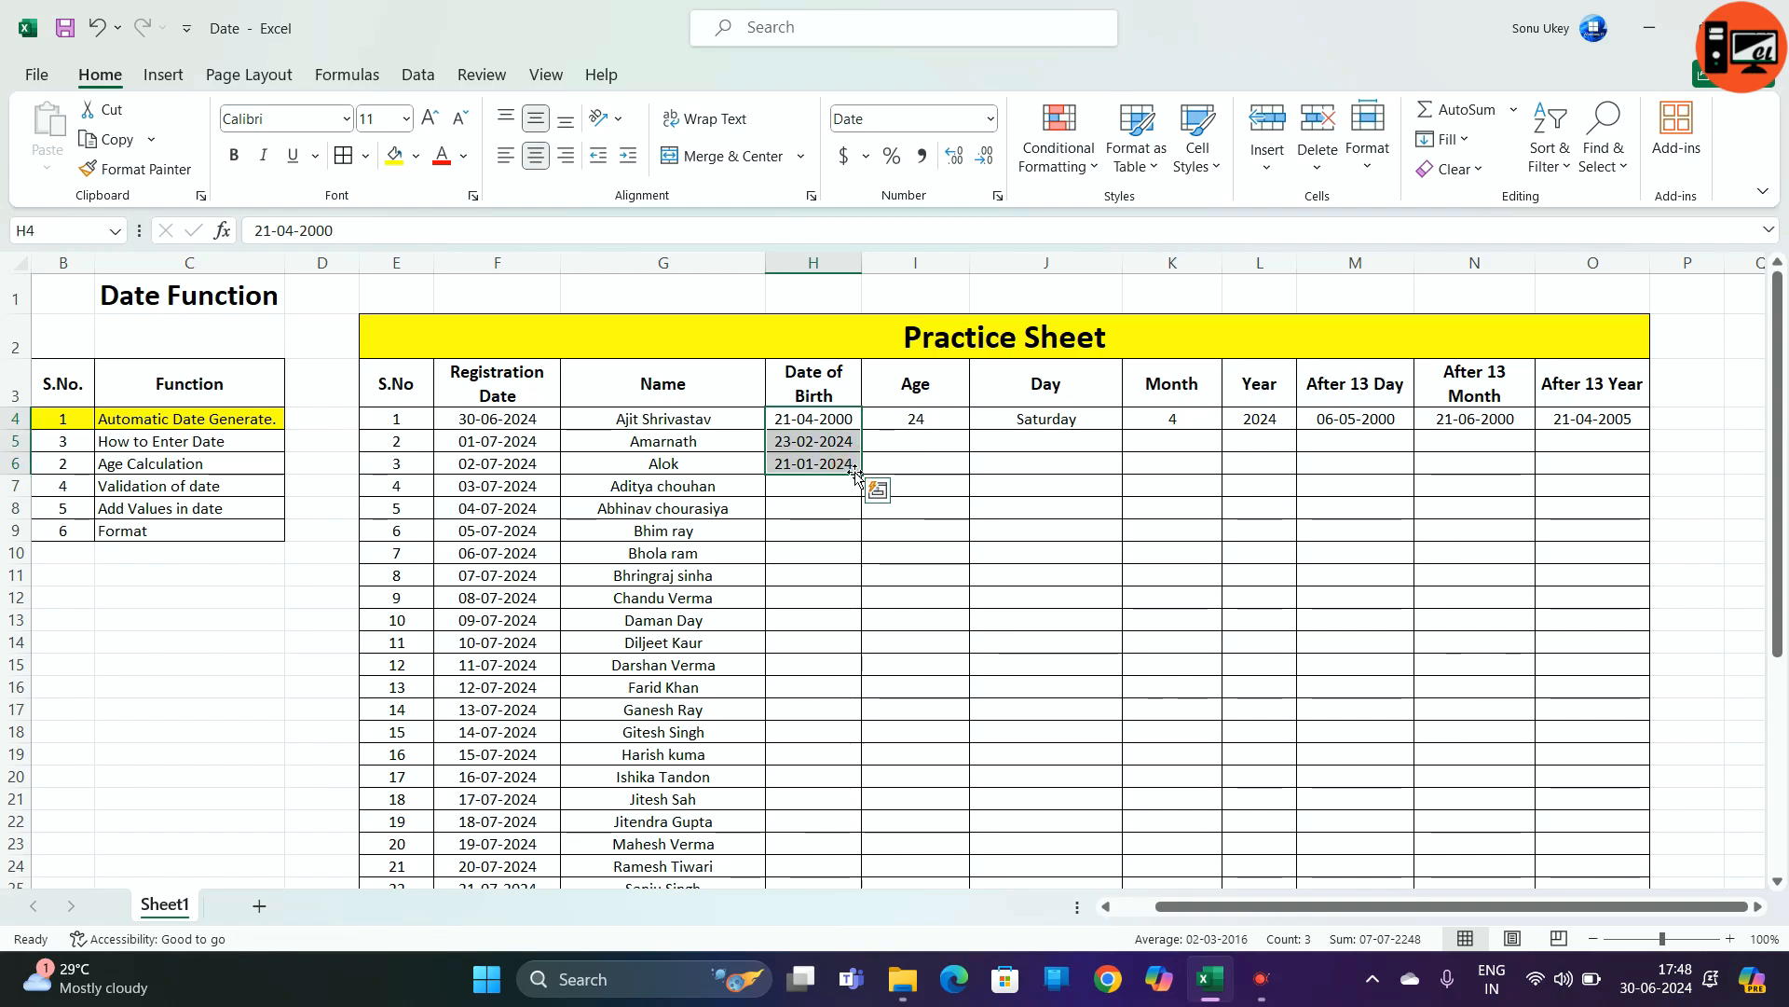
- Enter the date of birth for S.No 4 in H7 with a two-digit day, two-digit month and four-digit year
left_click(816, 484)
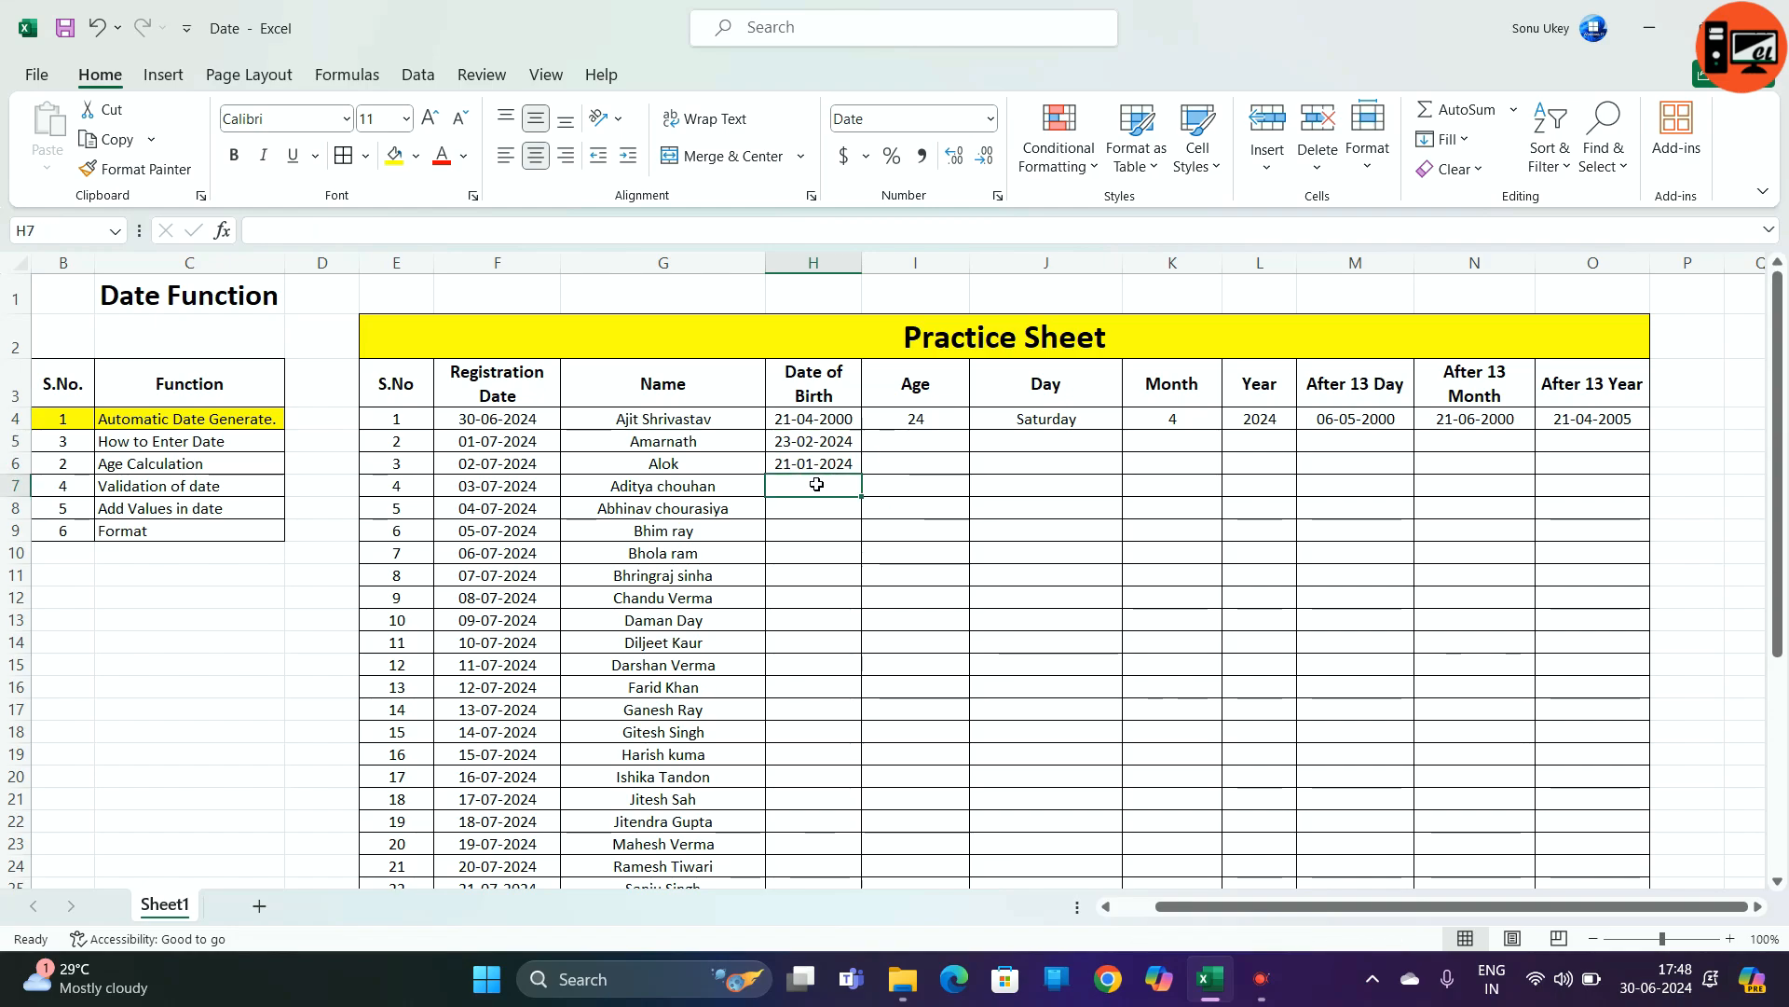
type("12")
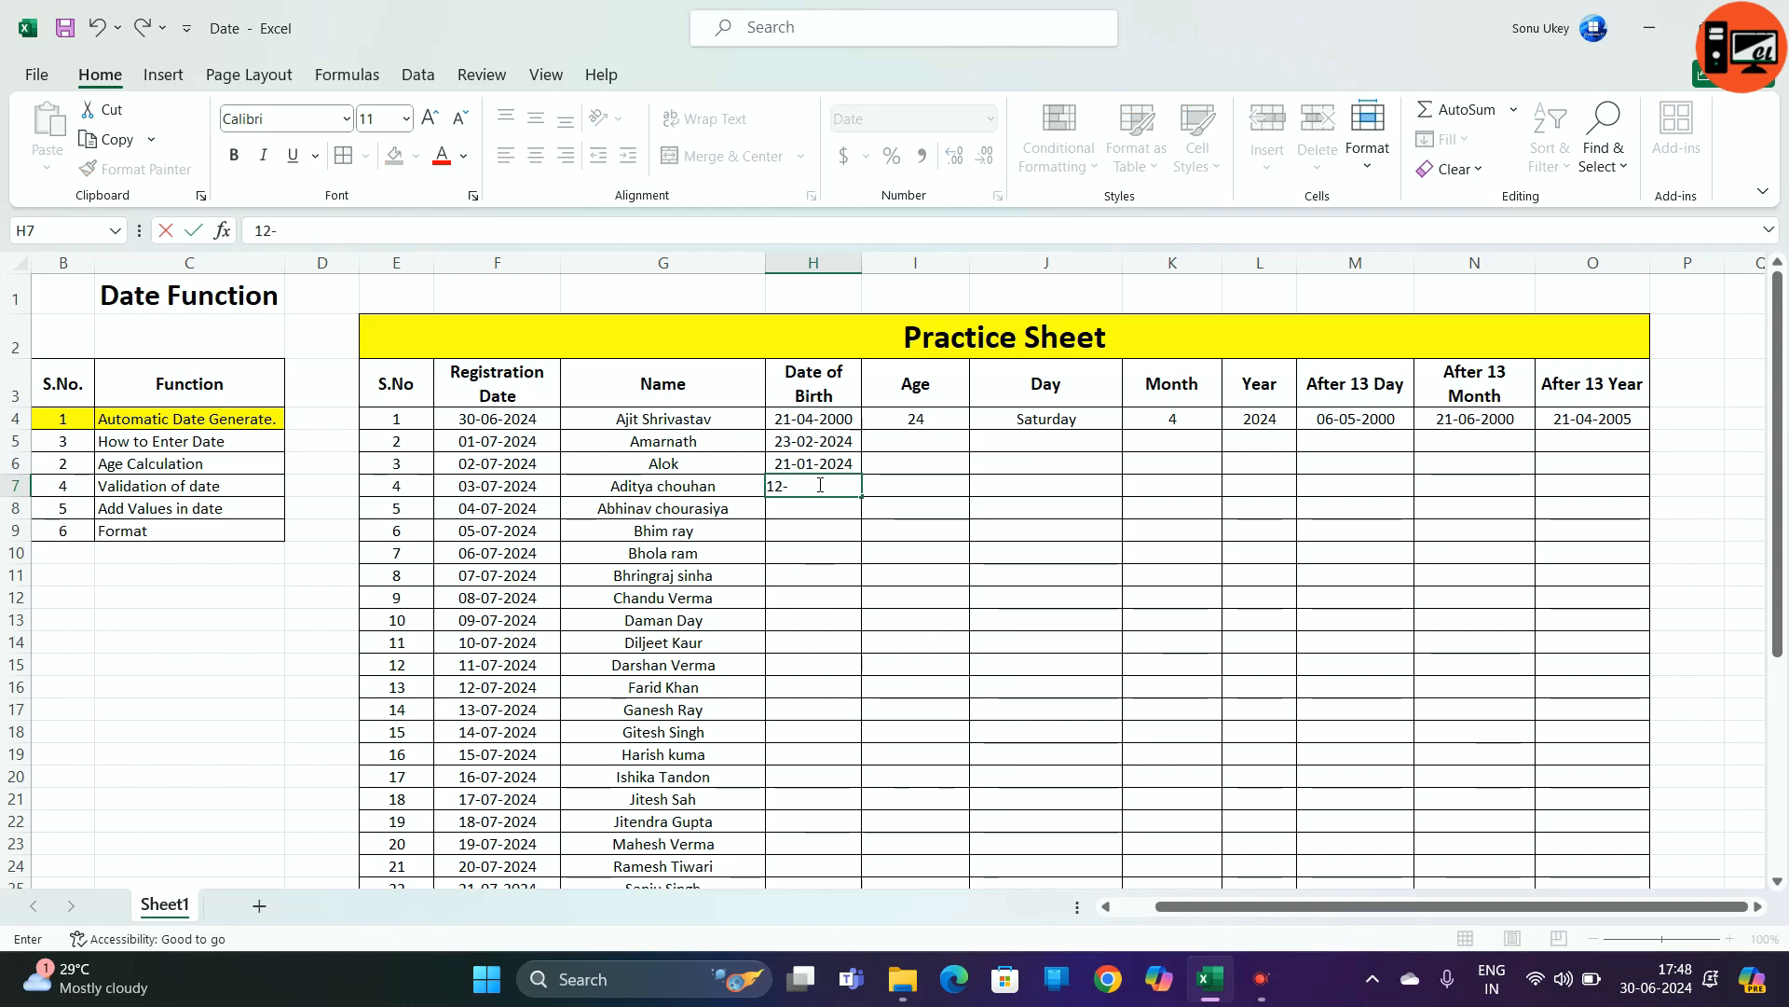
type("-03")
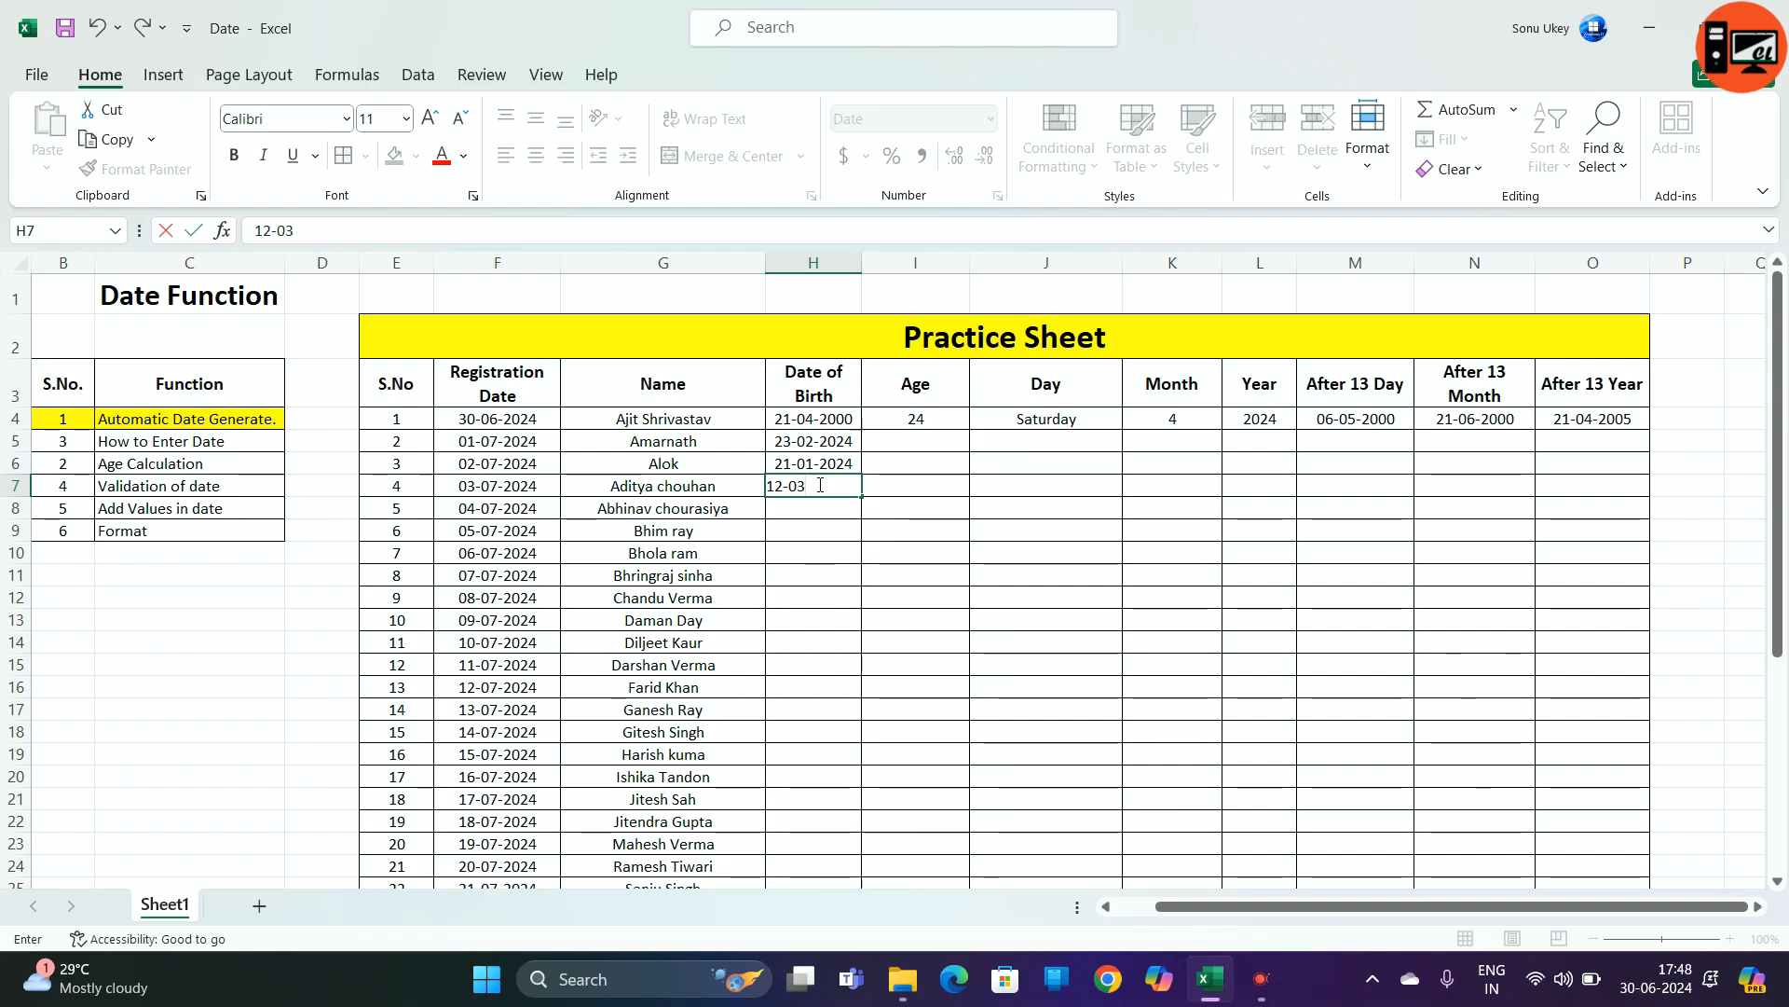
type("-190")
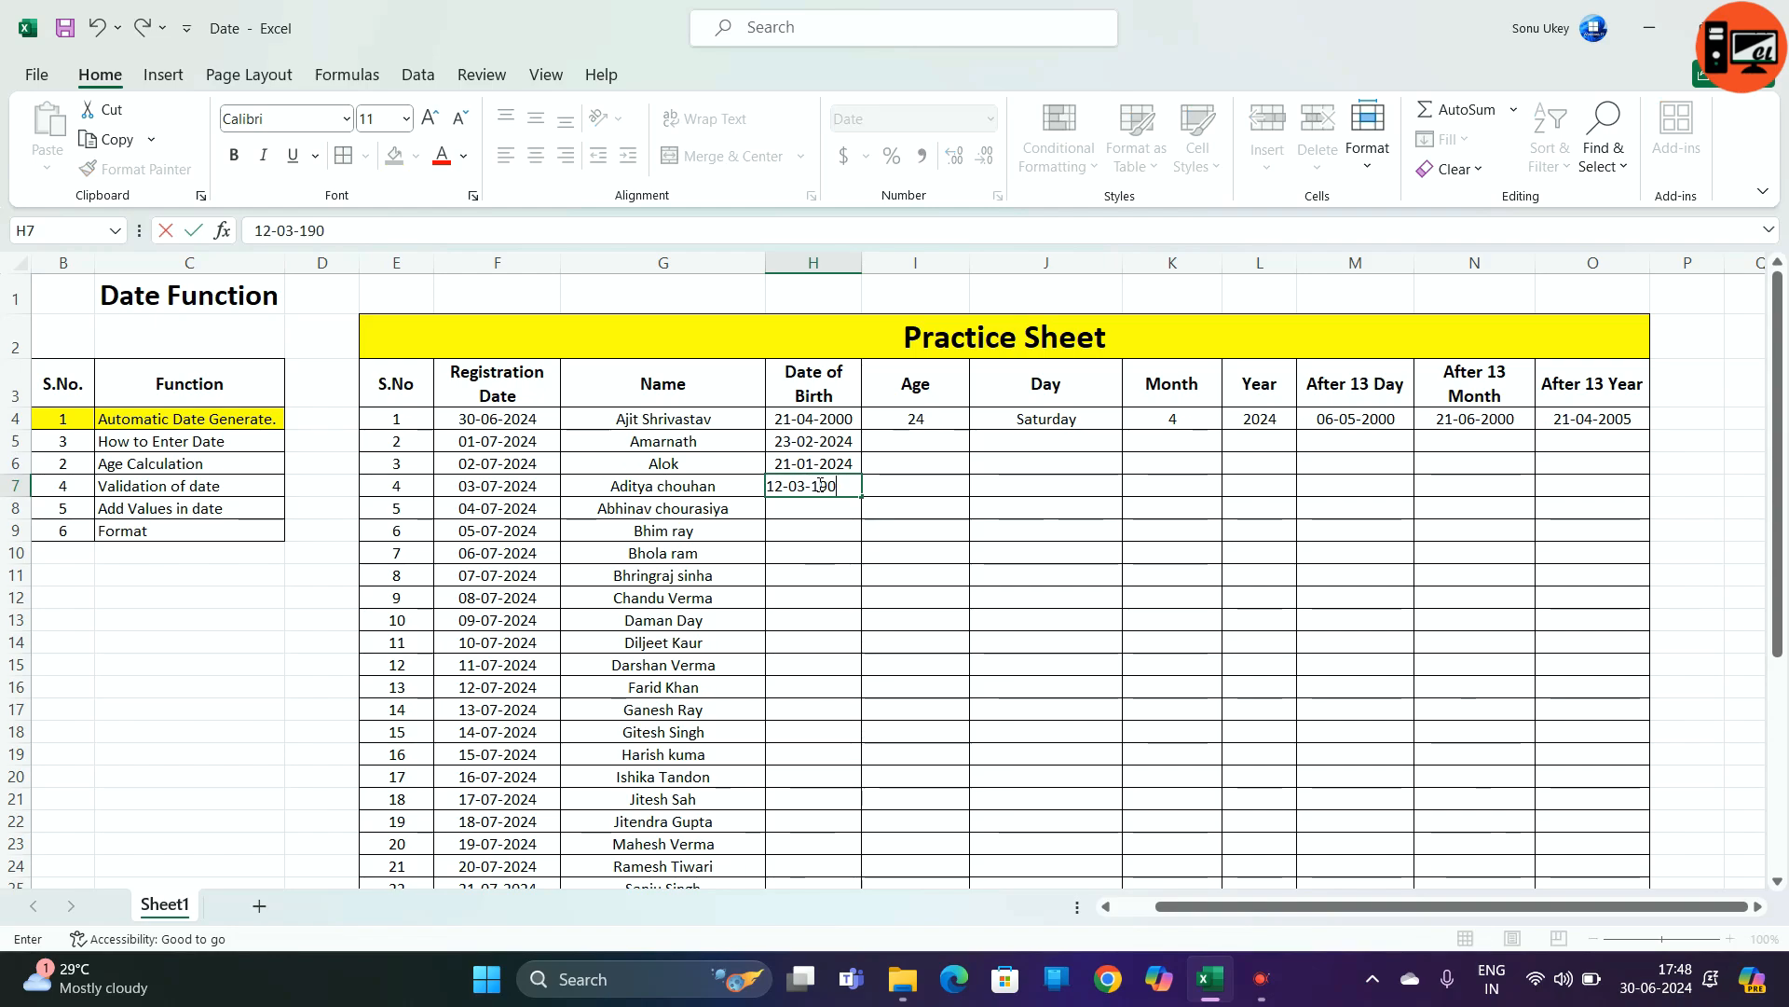
key("BackSpace")
type("90")
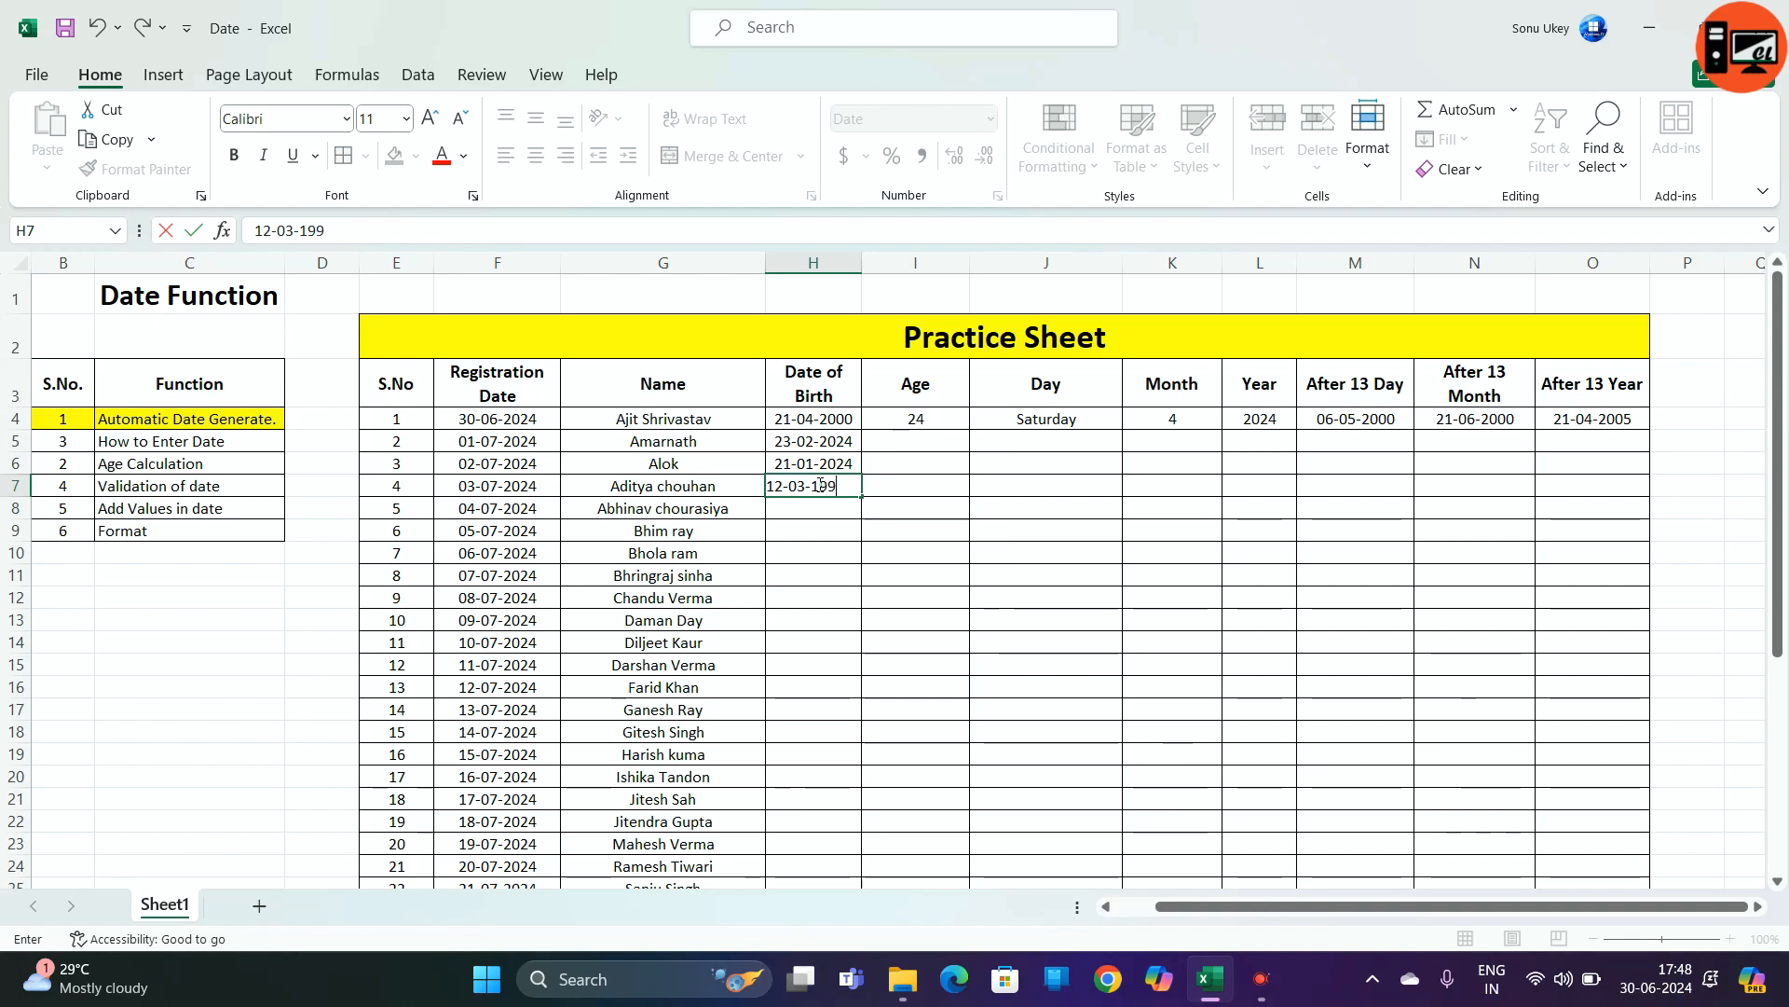
key("Return")
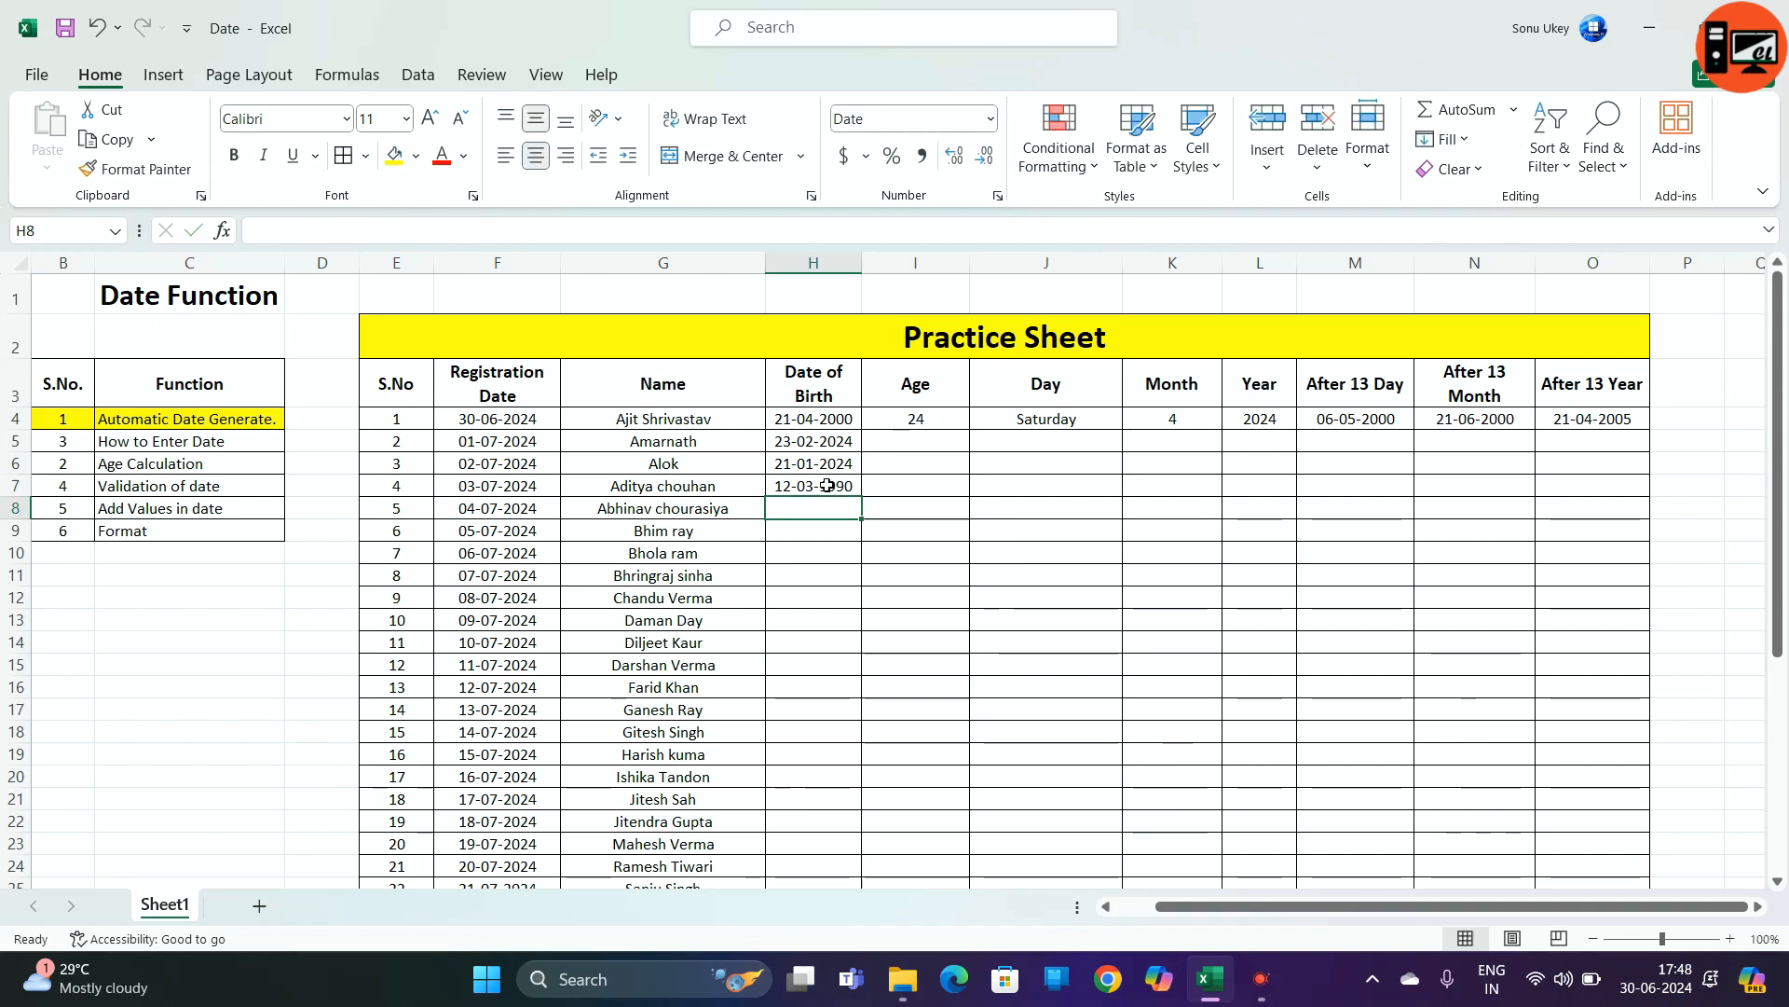
left_click(1257, 989)
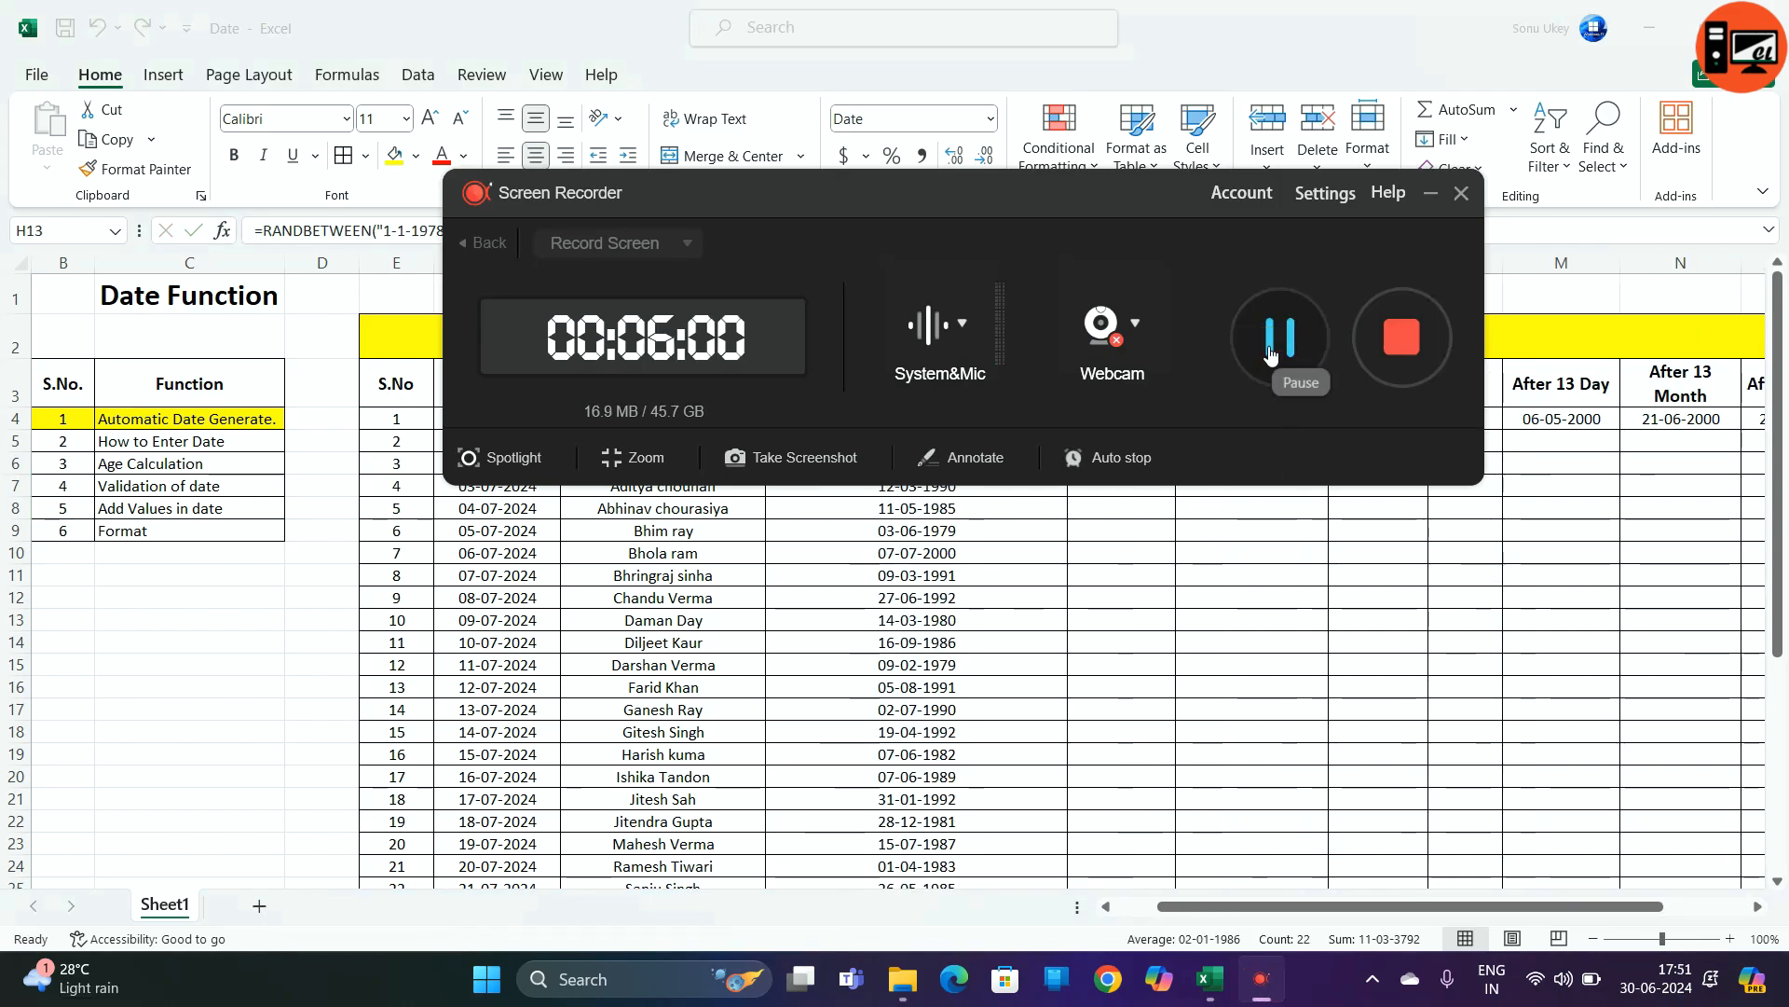
left_click(1429, 195)
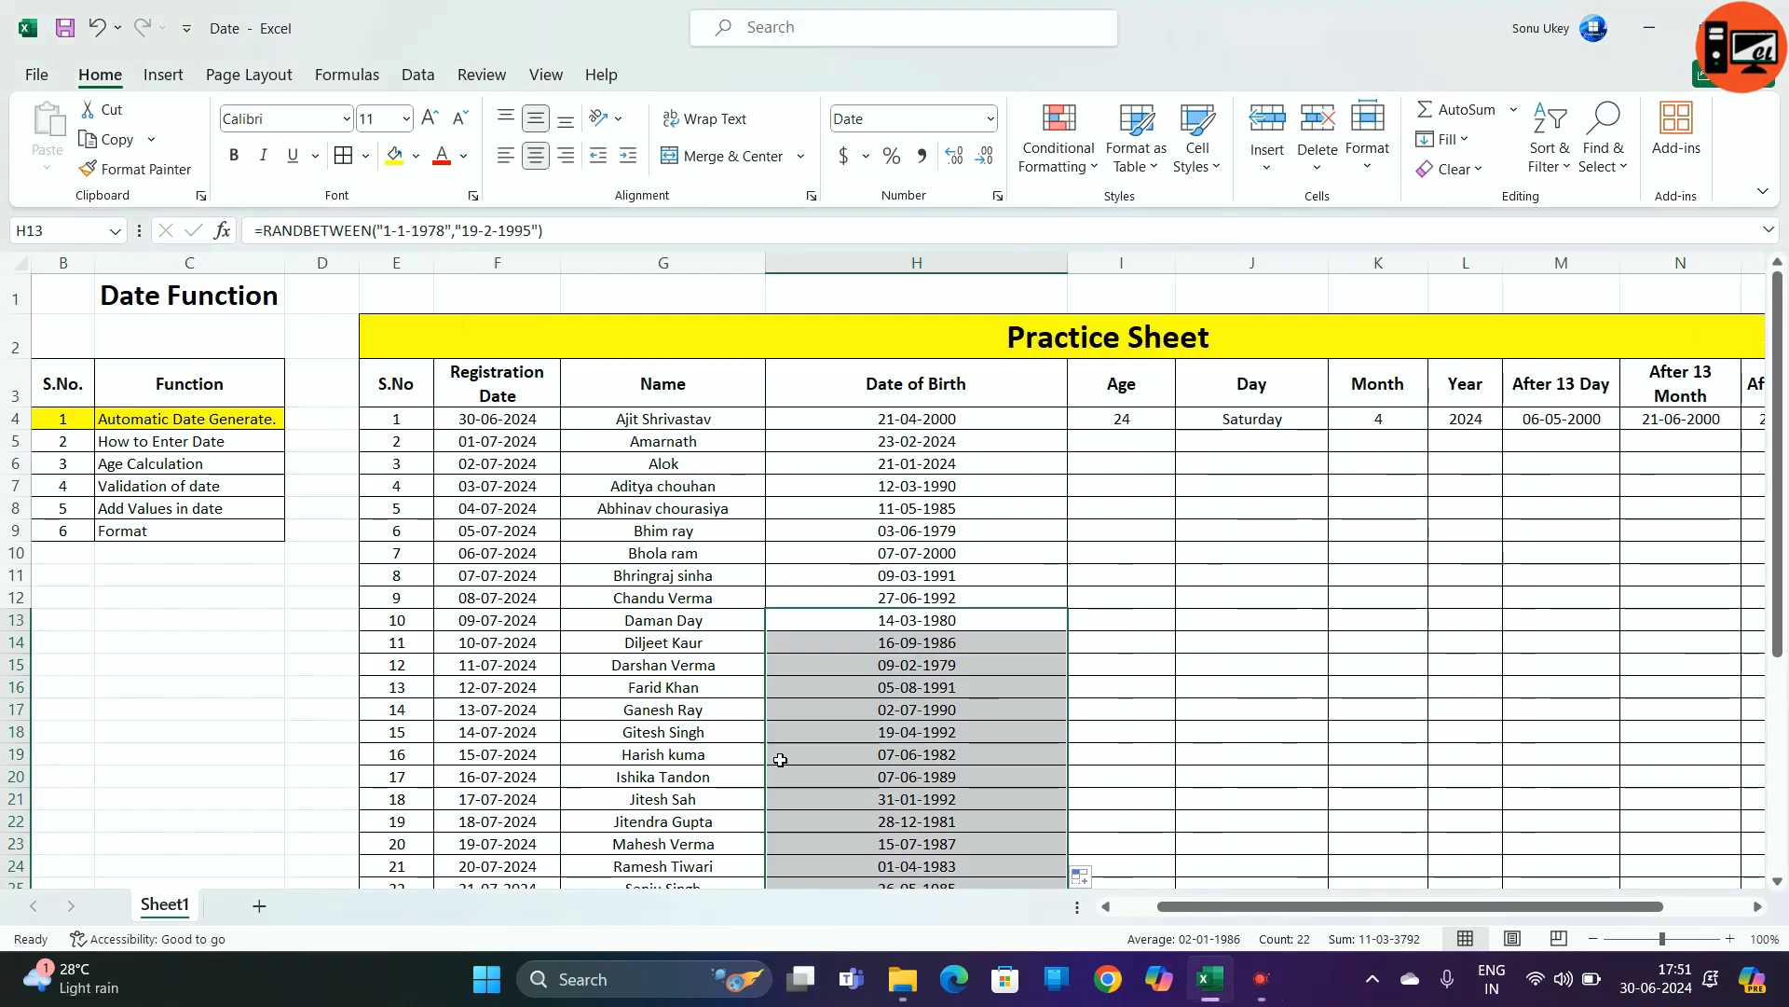
scroll(945, 488, "down", 6)
scroll(945, 487, "up", 6)
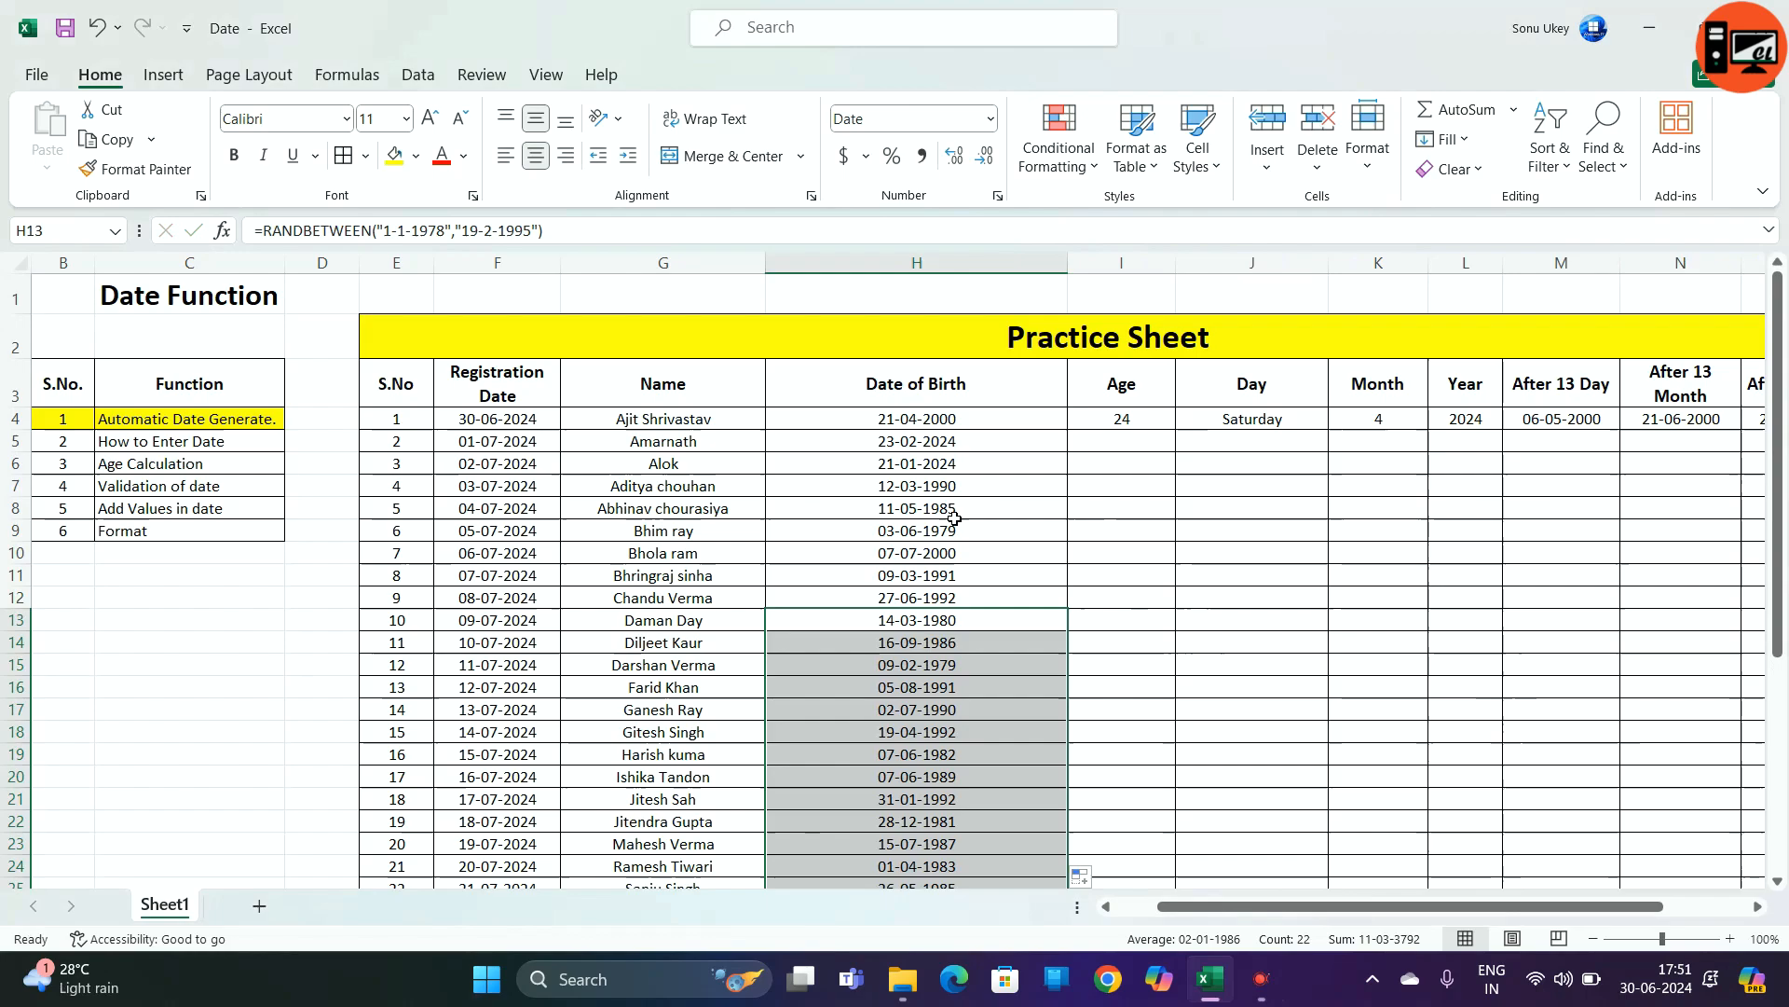
- Clear all dates of birth from H5 down to H34, keeping the date in H4
left_click(1000, 464)
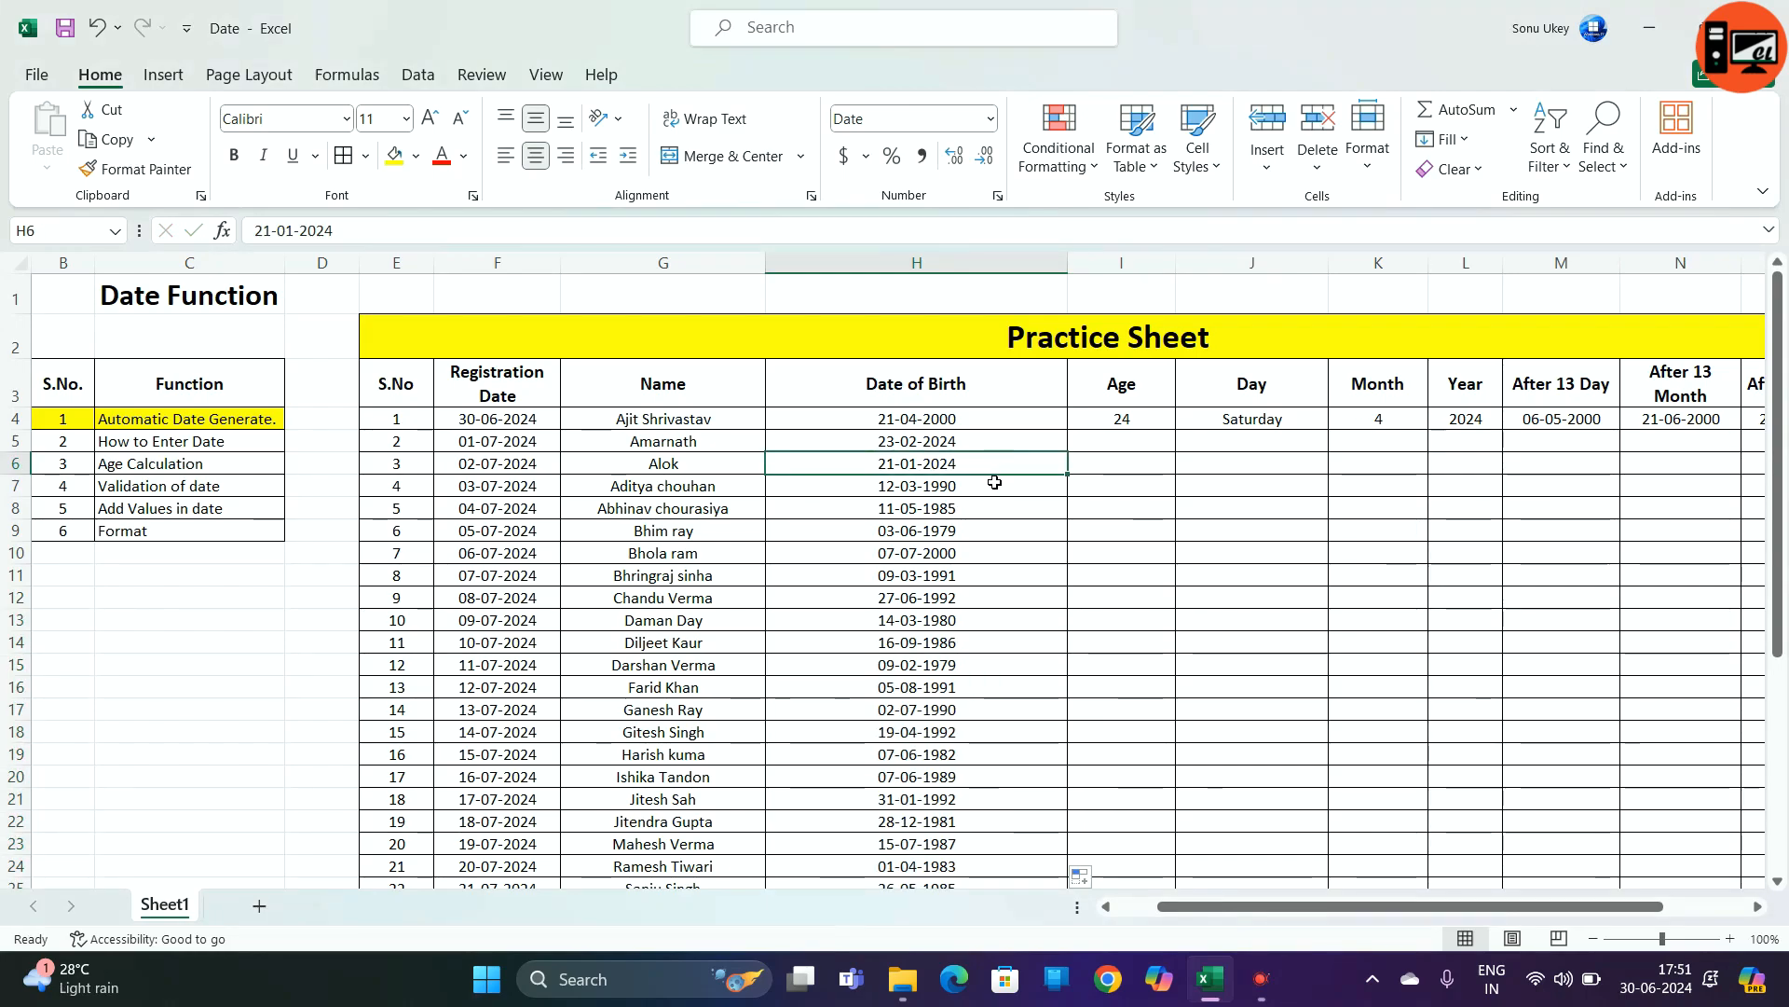
left_click(948, 594)
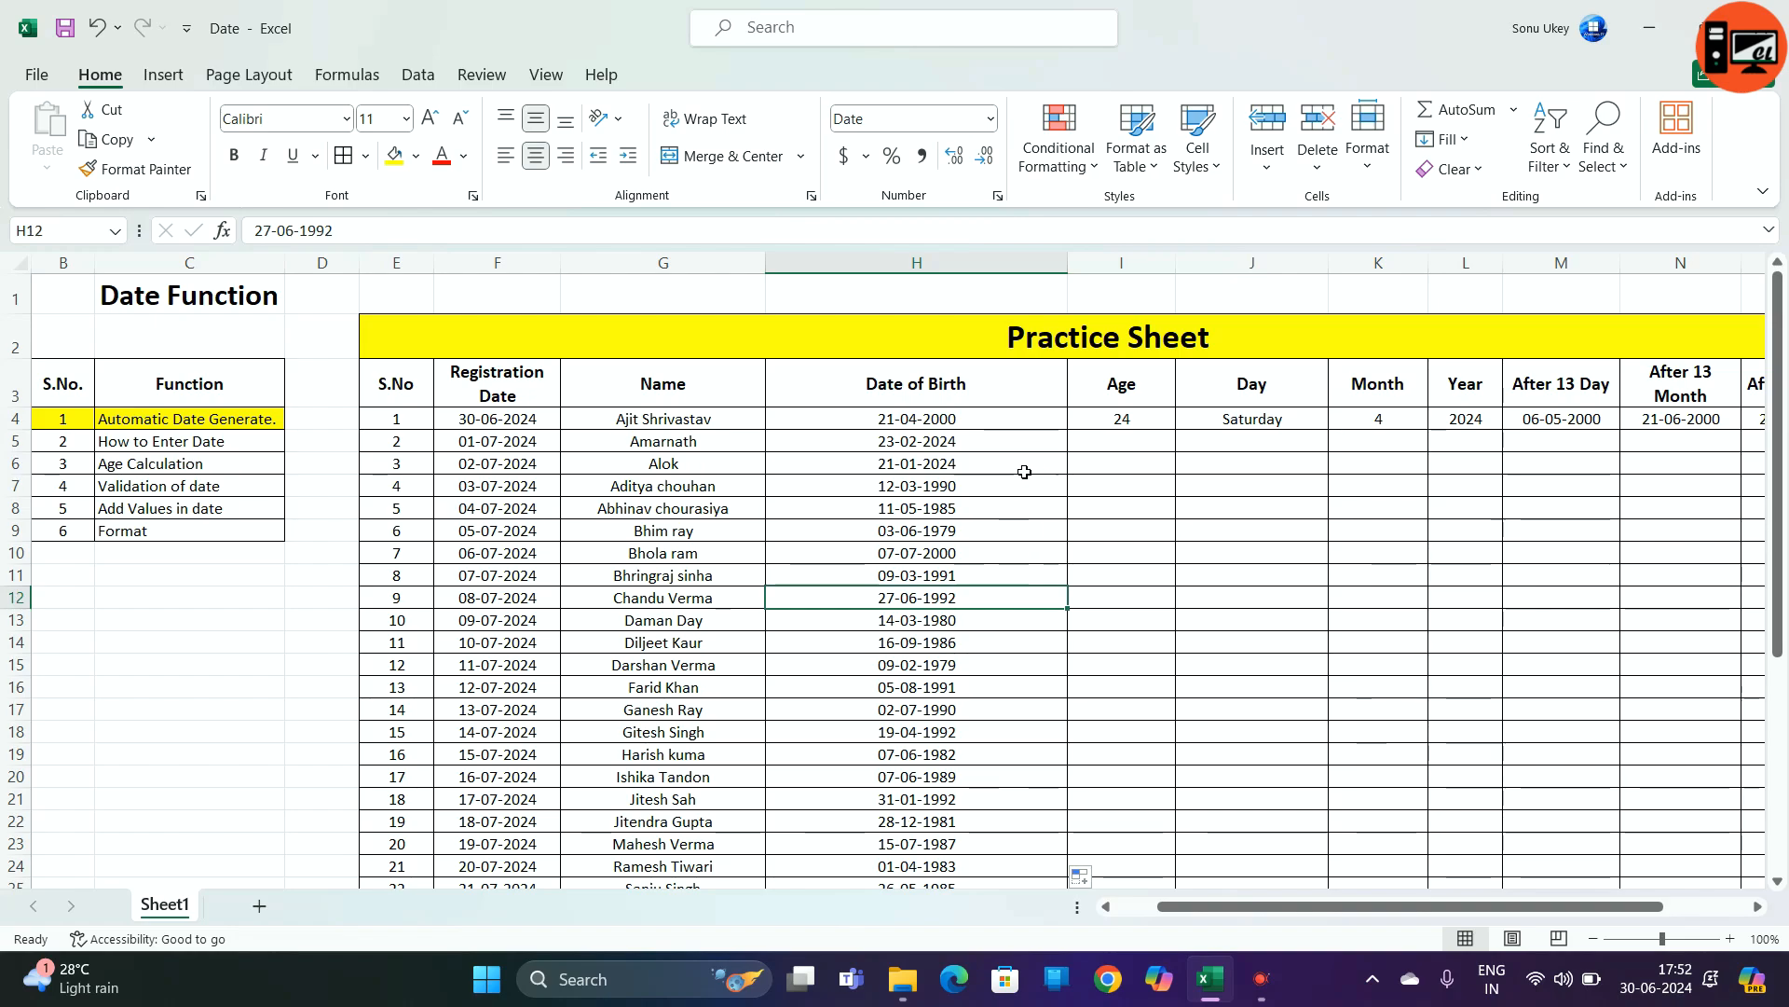
left_click(981, 440)
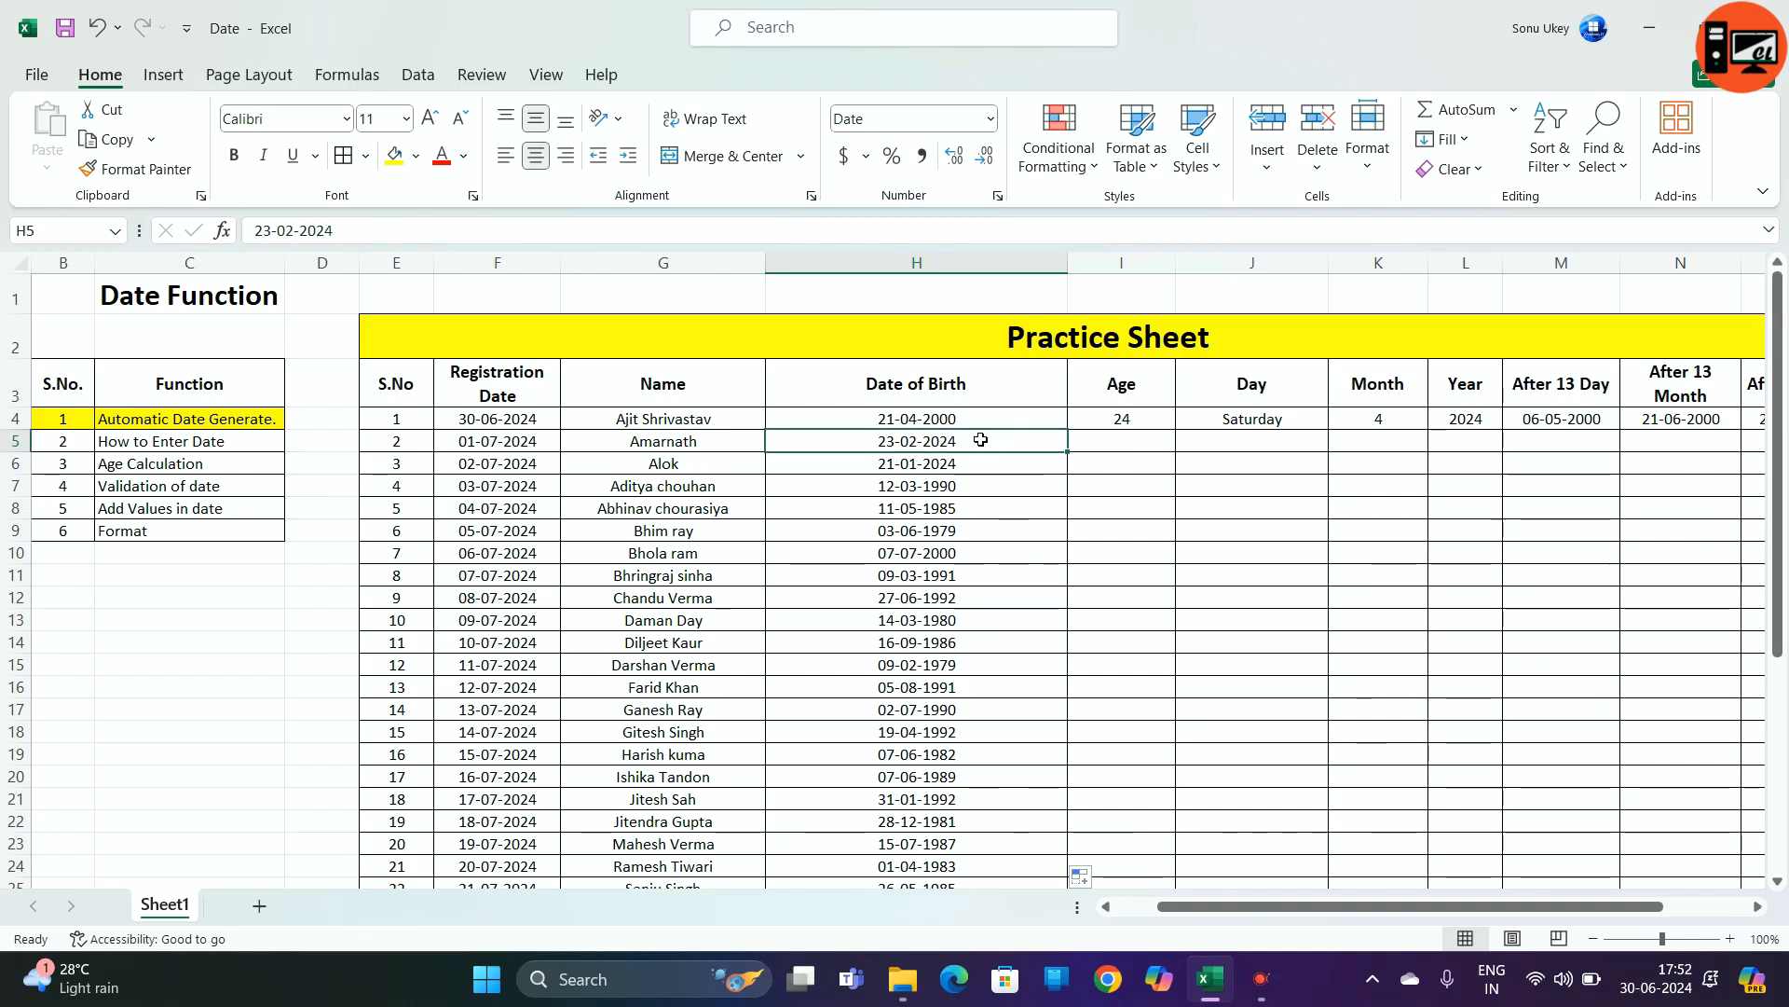
key("ctrl+shift+Down")
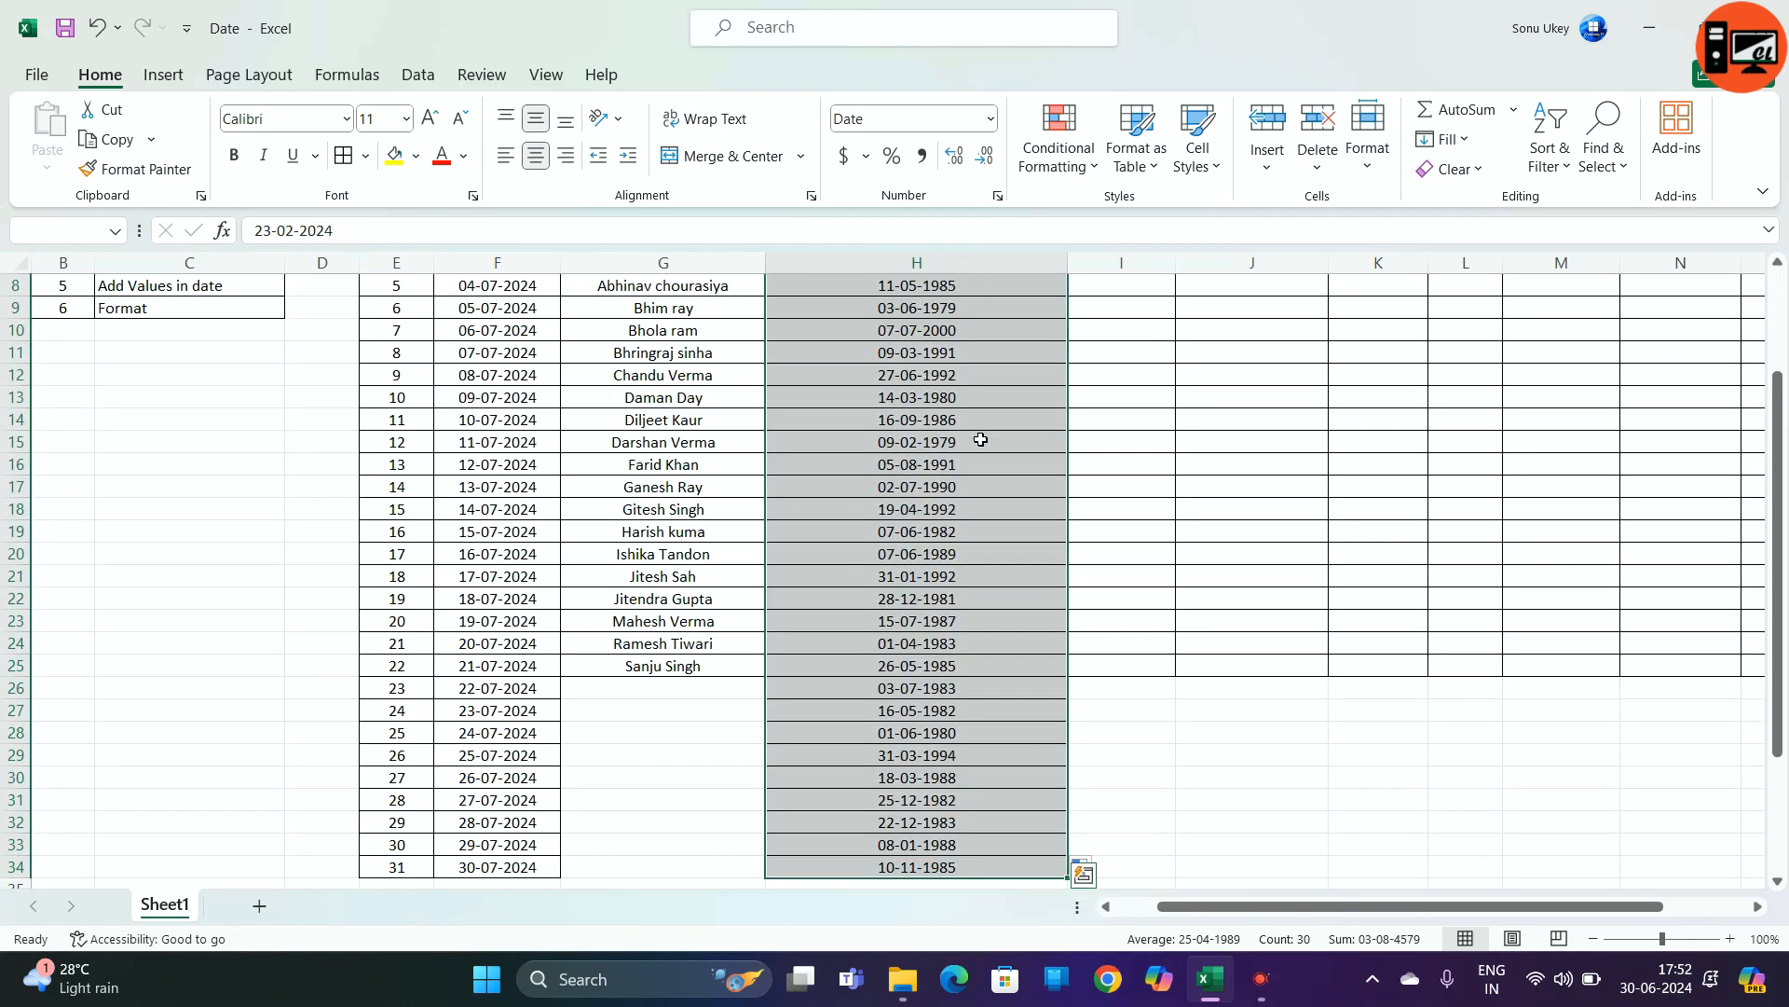
key("Delete")
- Enter =RANDBETWEEN("01-01-1978","27-06-1990") in H5 to generate a random date of birth
left_click(965, 438)
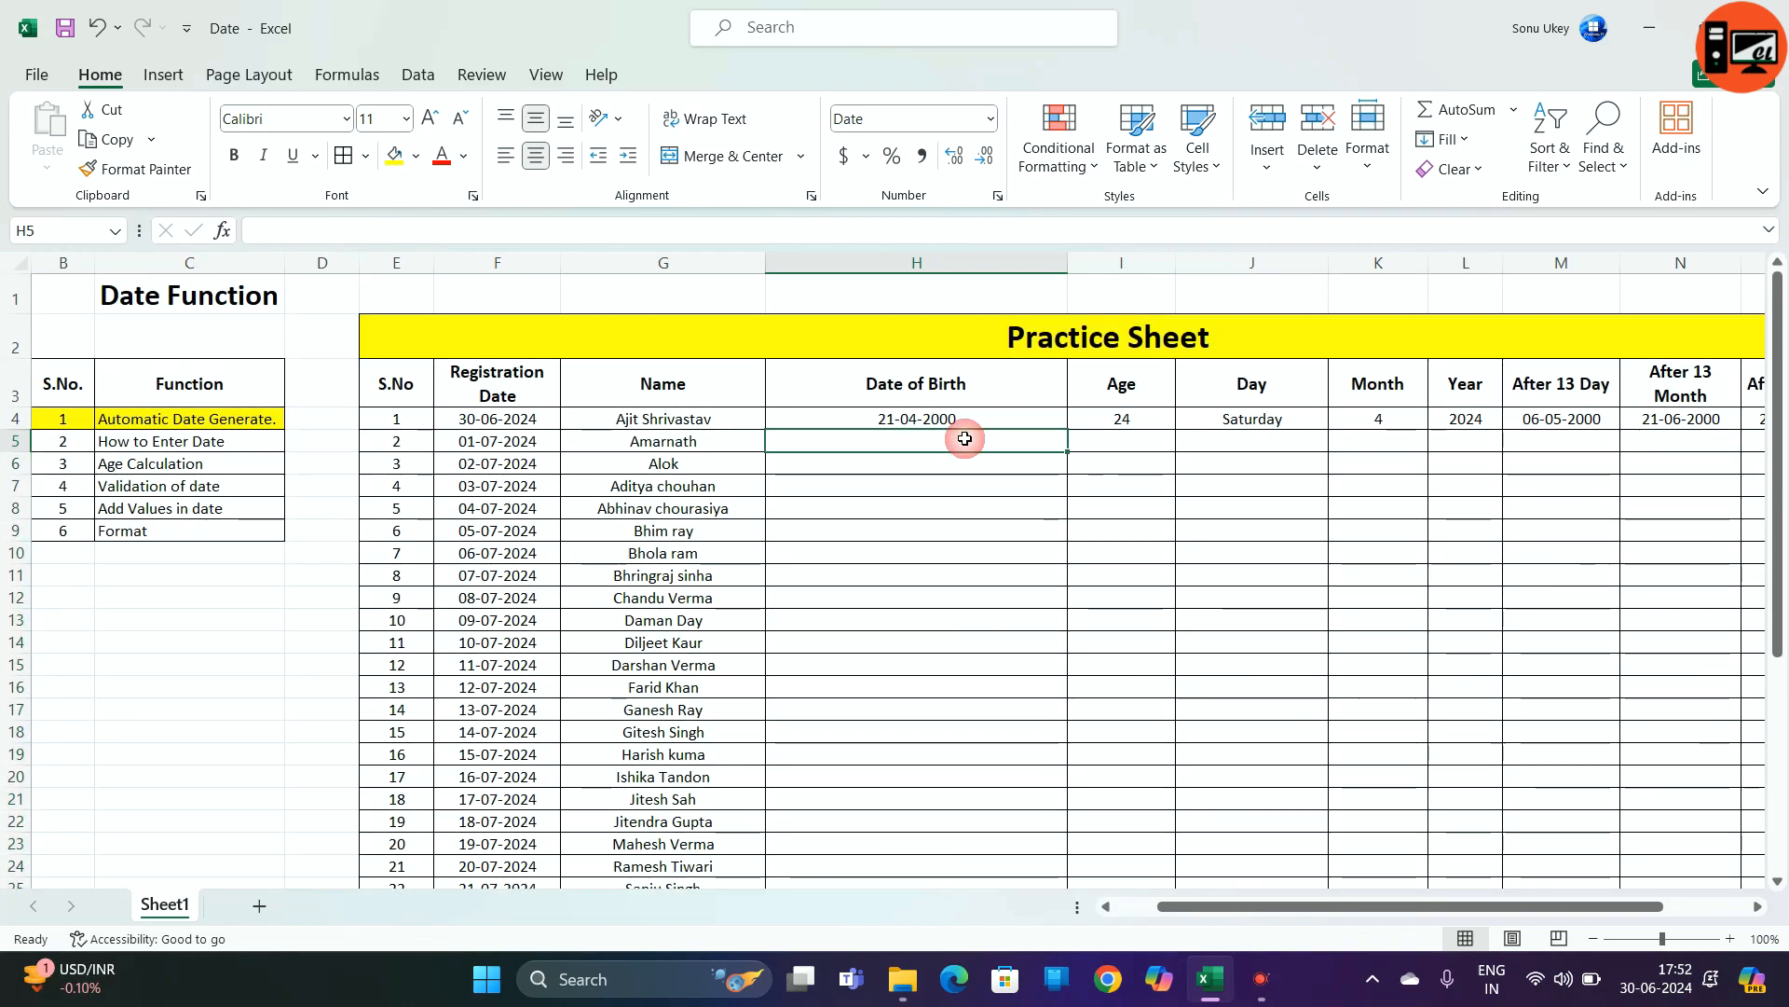
type("=rand")
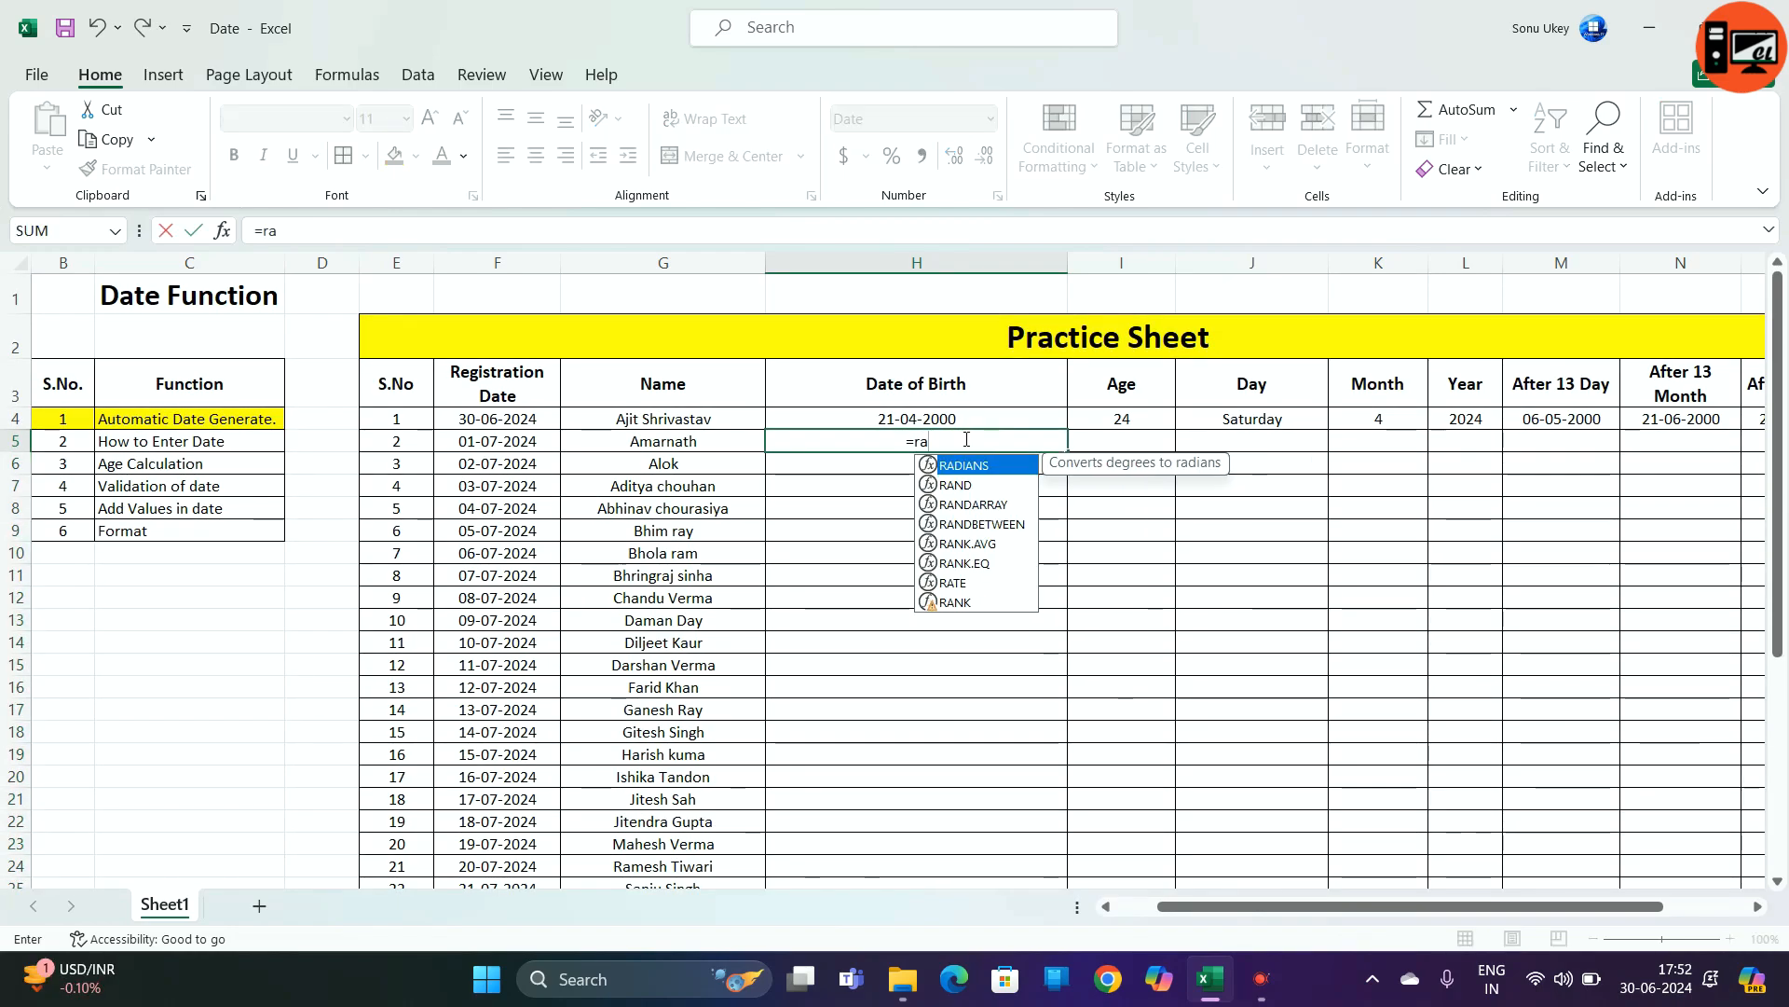
key("Down")
key("Down")
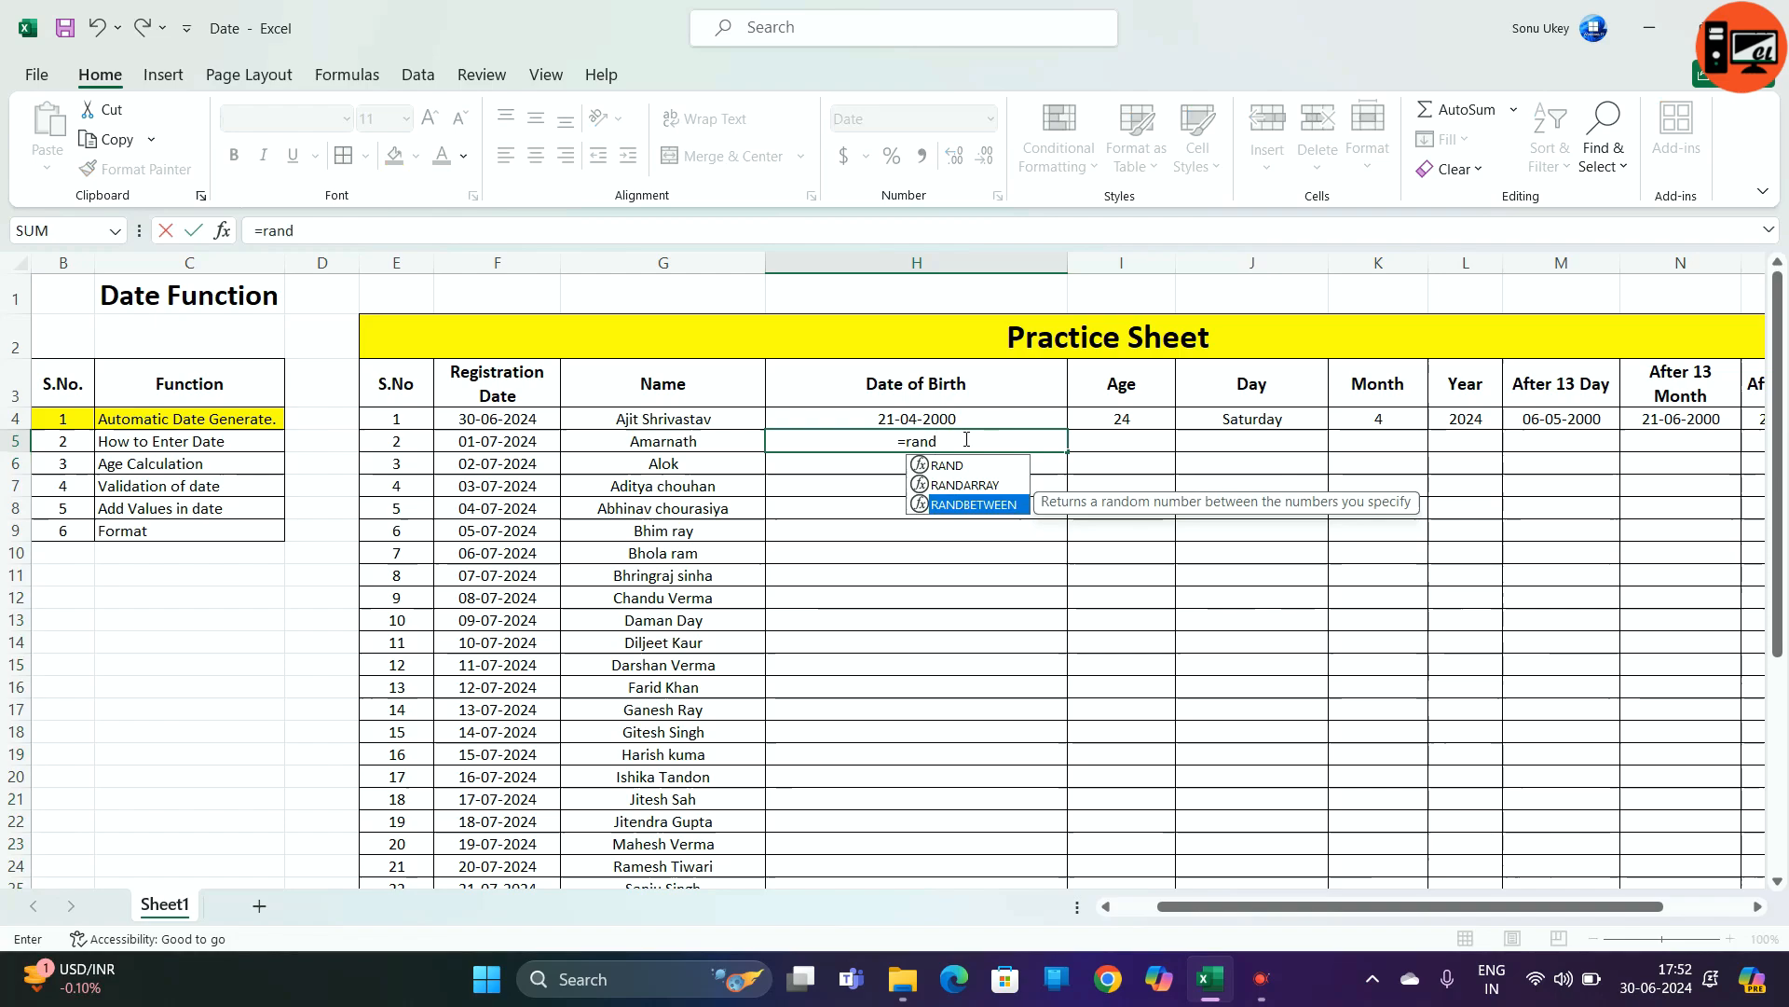
key("Tab")
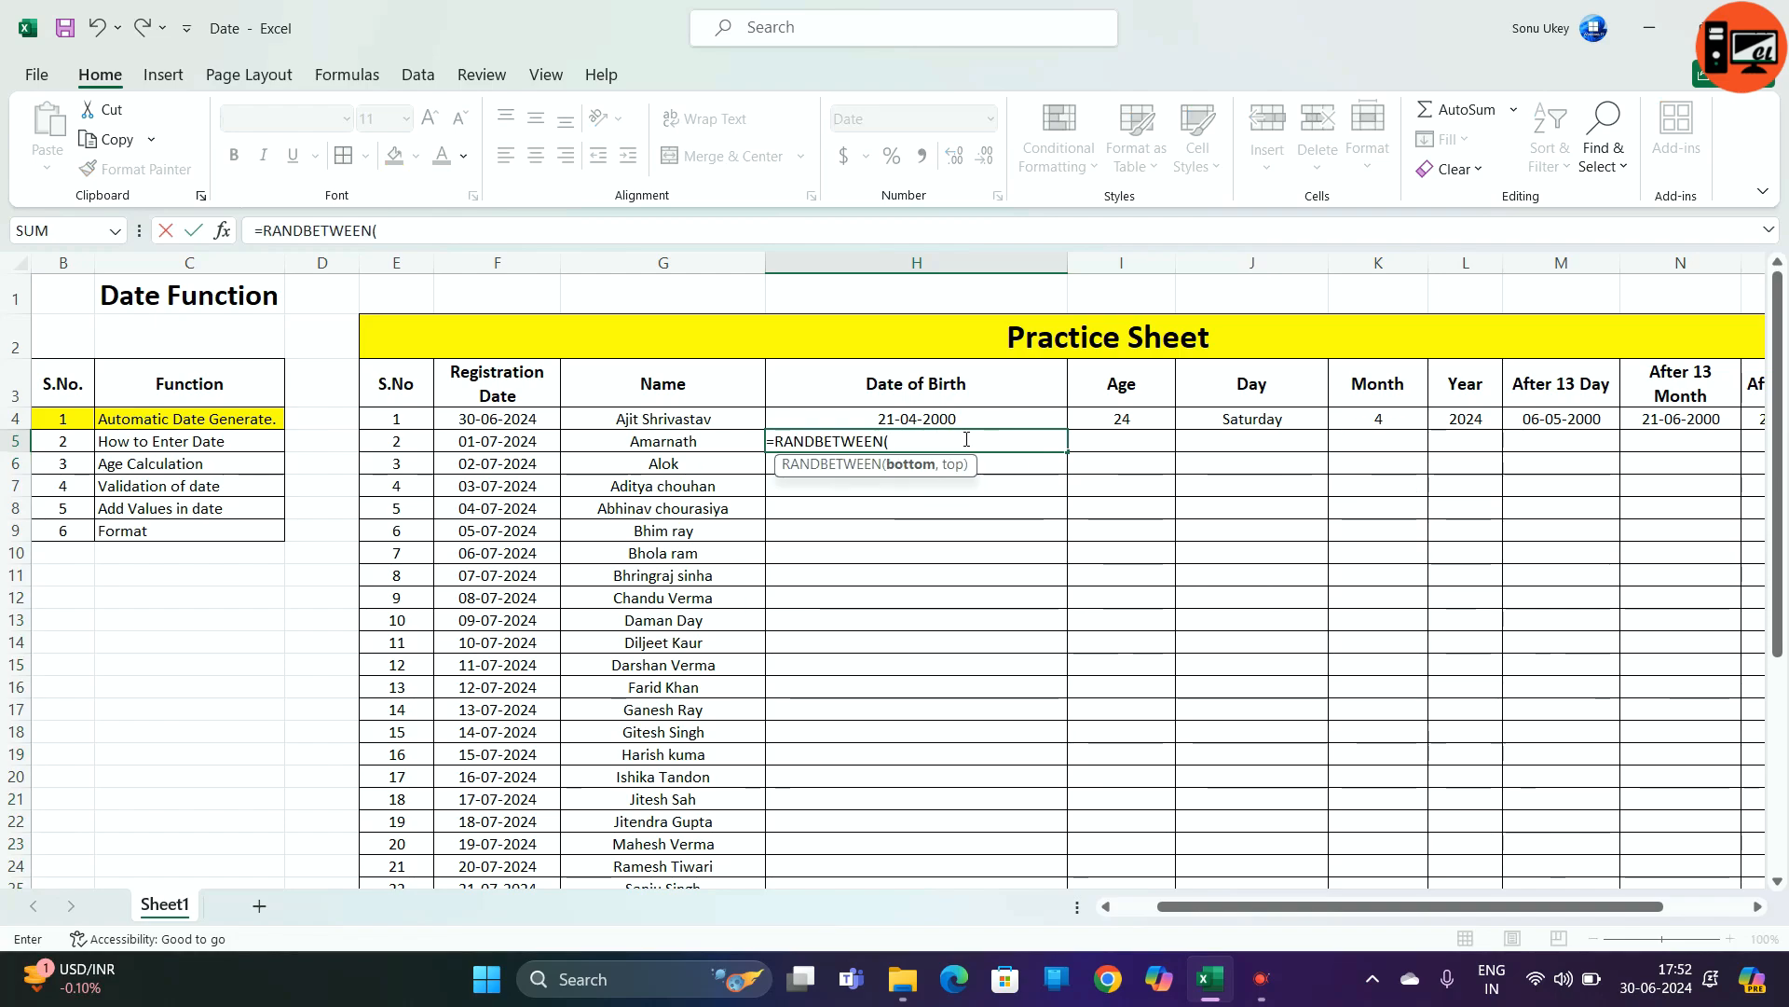
type("\"")
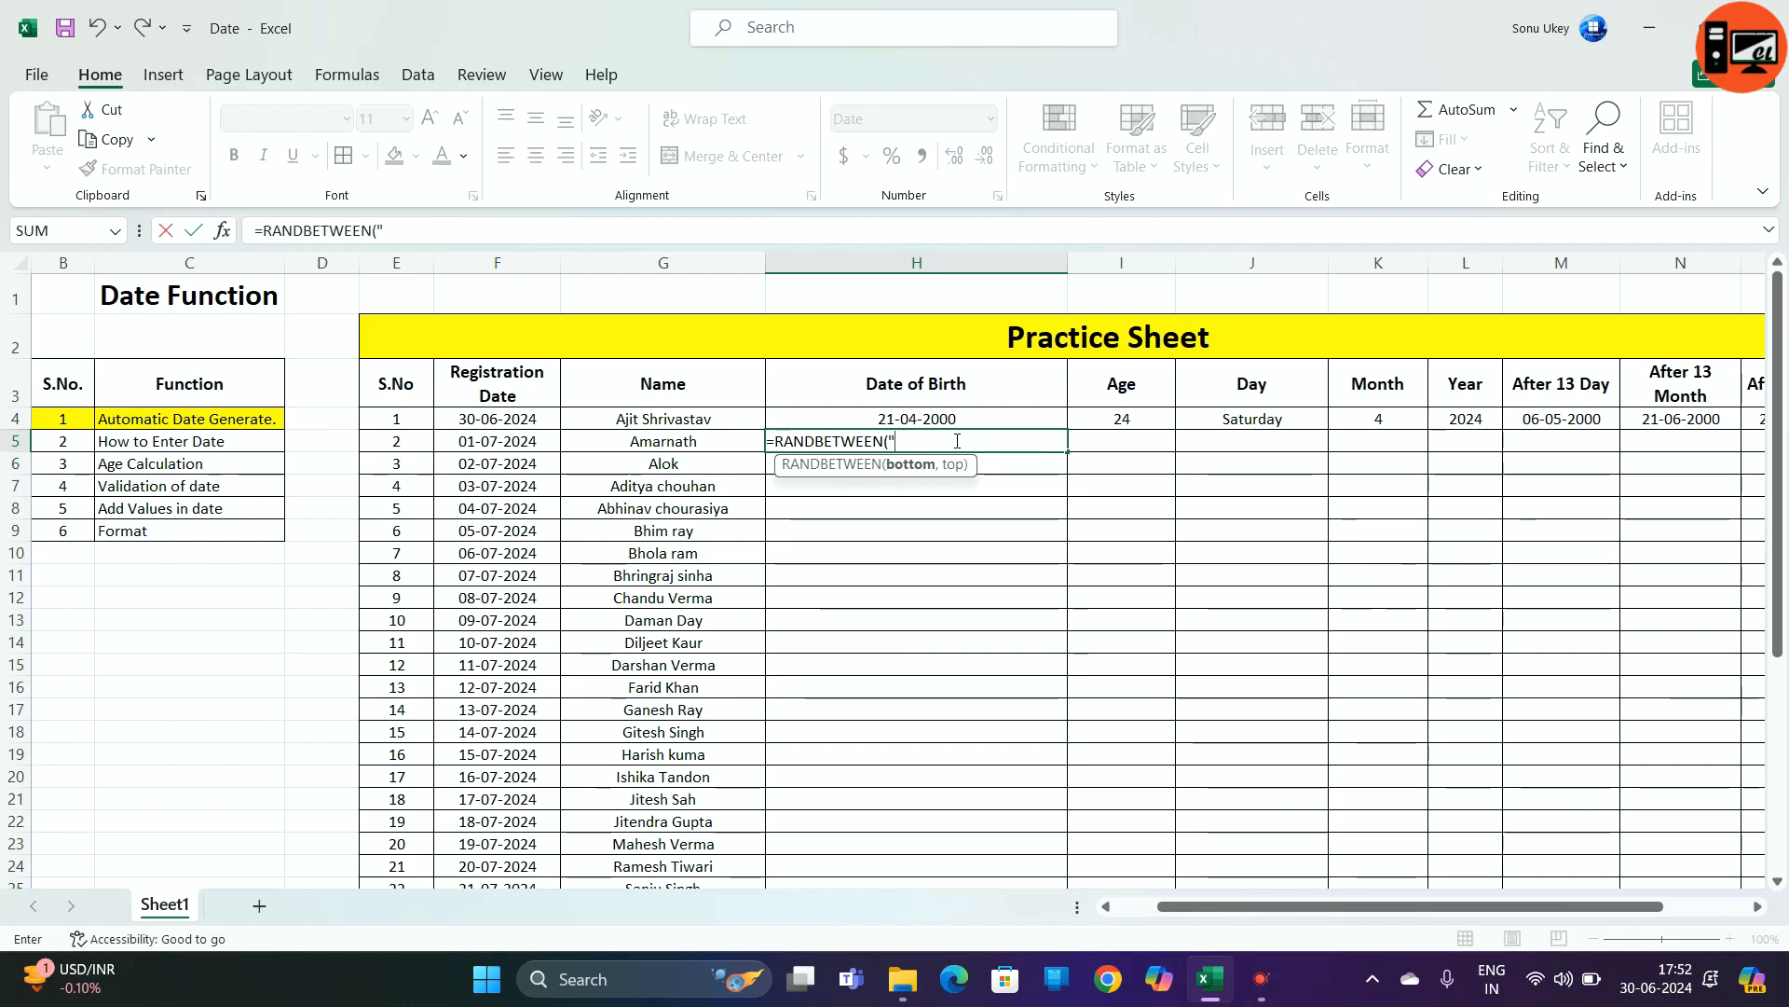
type("01-")
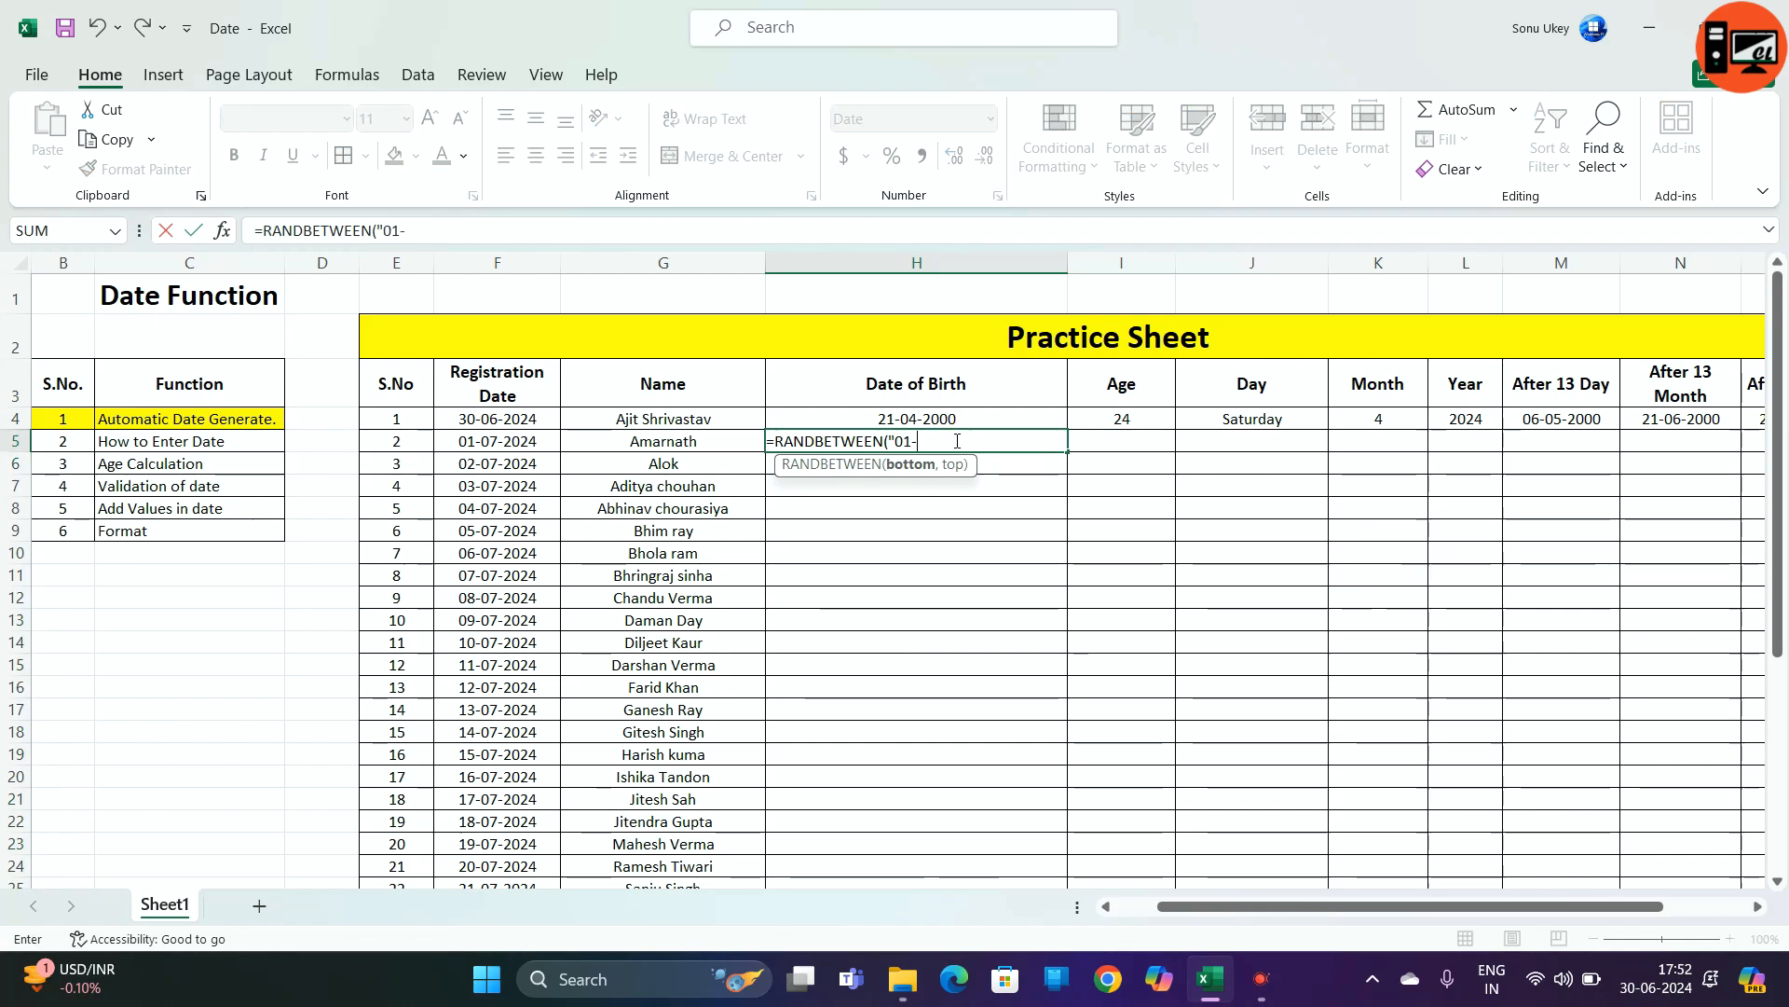
type("01-1978")
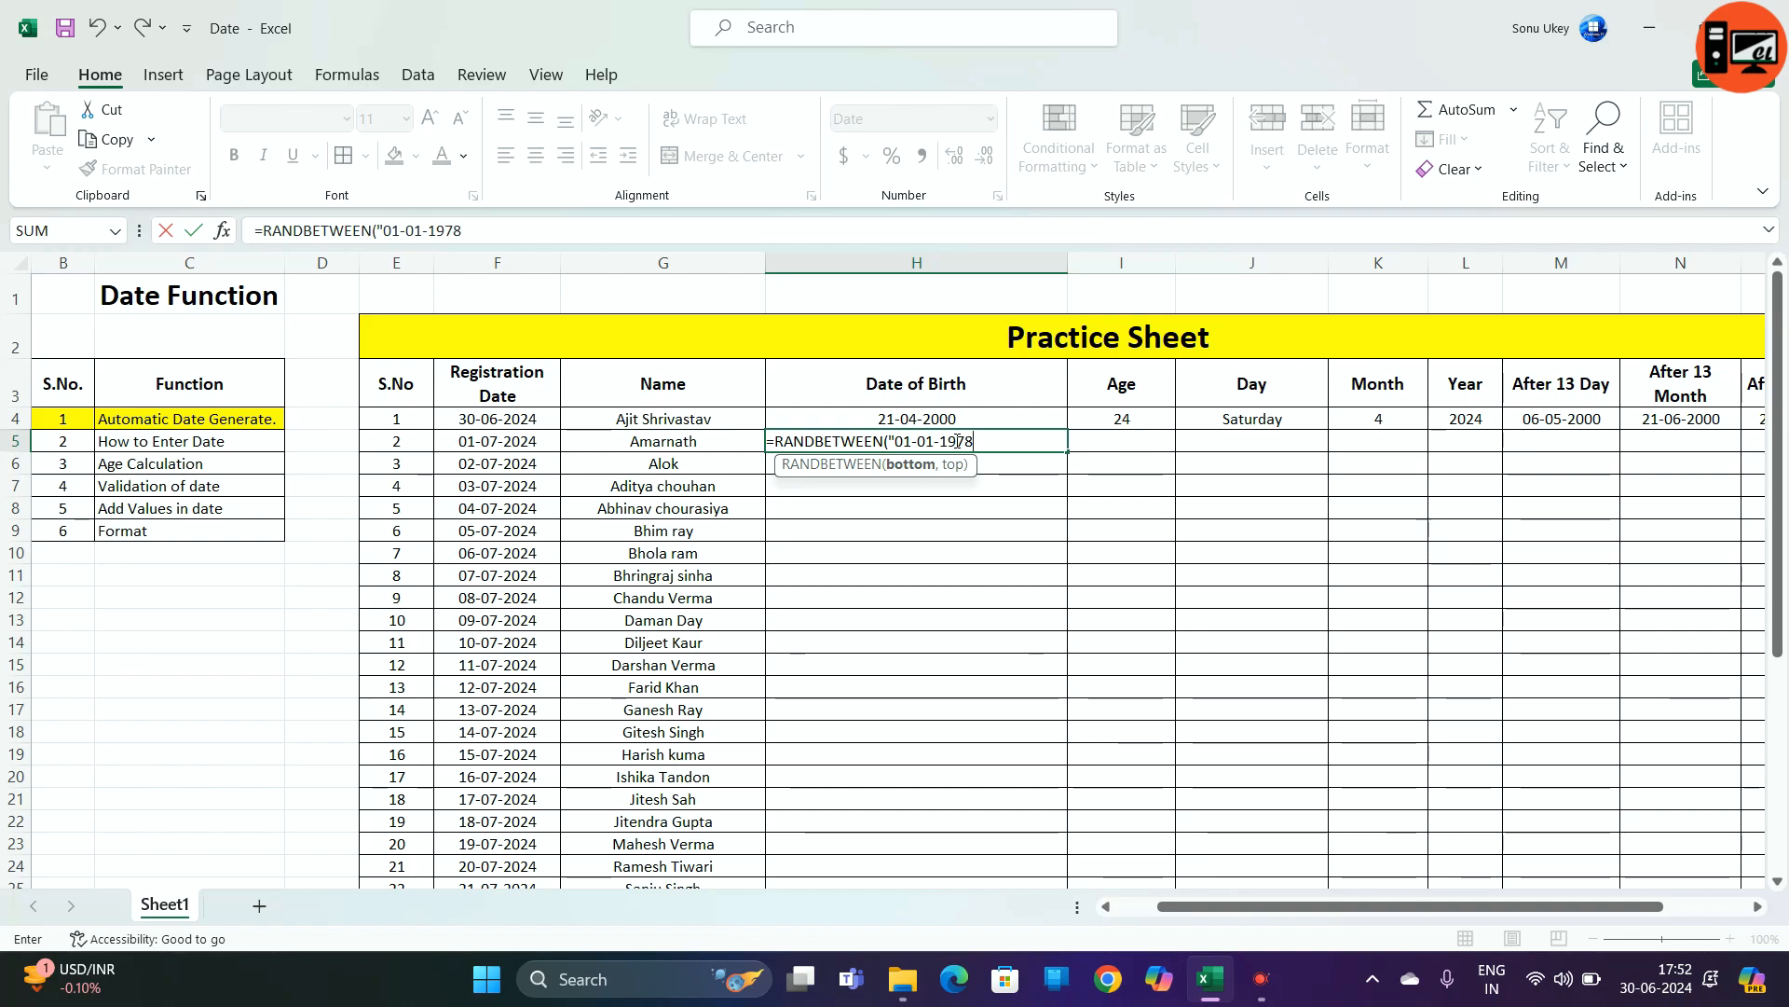
type("\",")
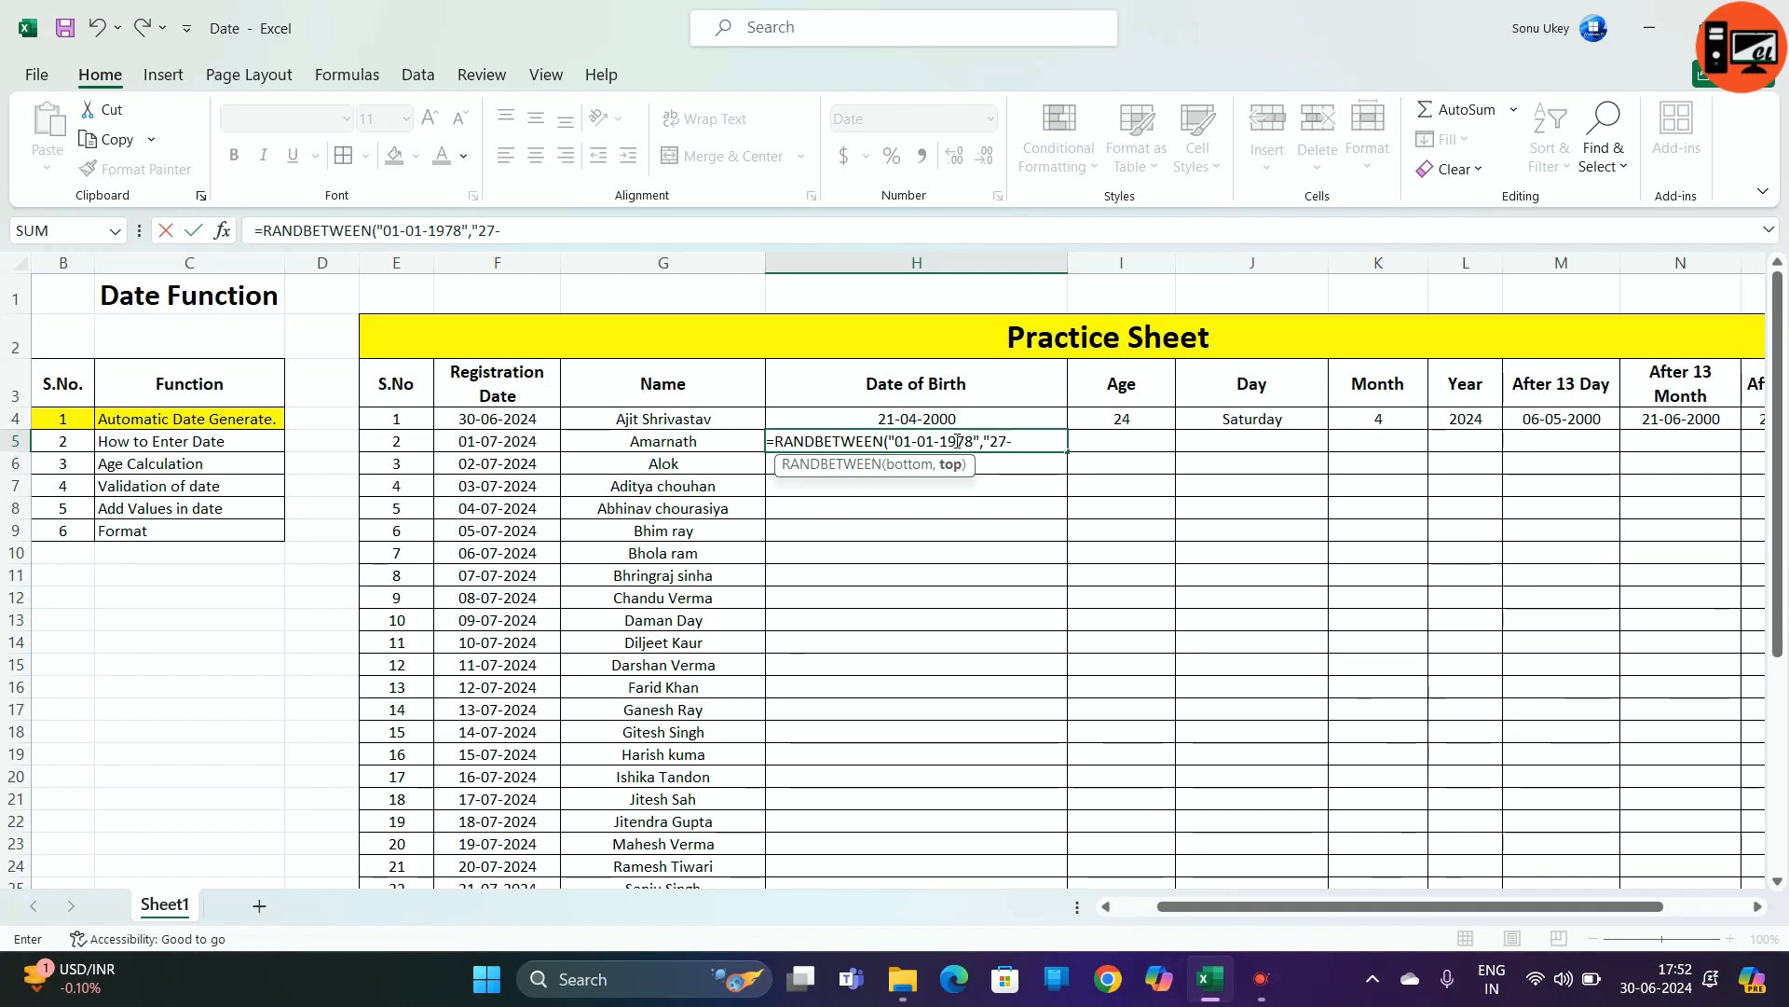
type("27-06-")
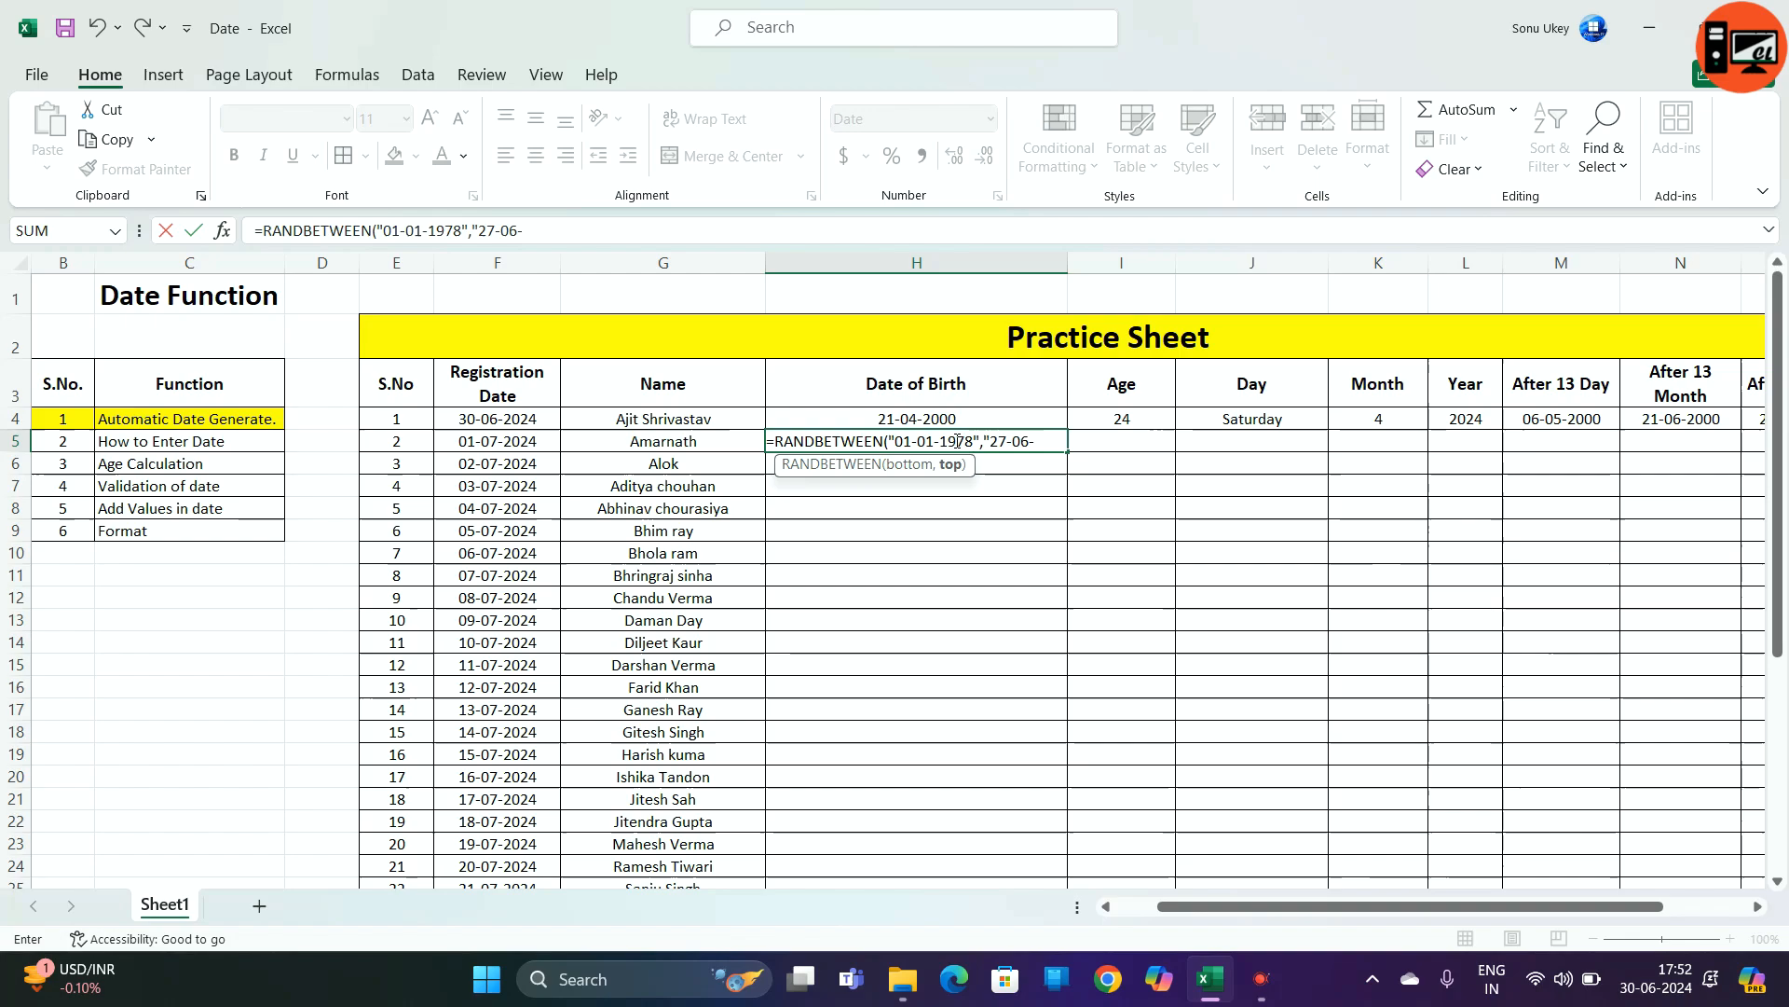
type("1990")
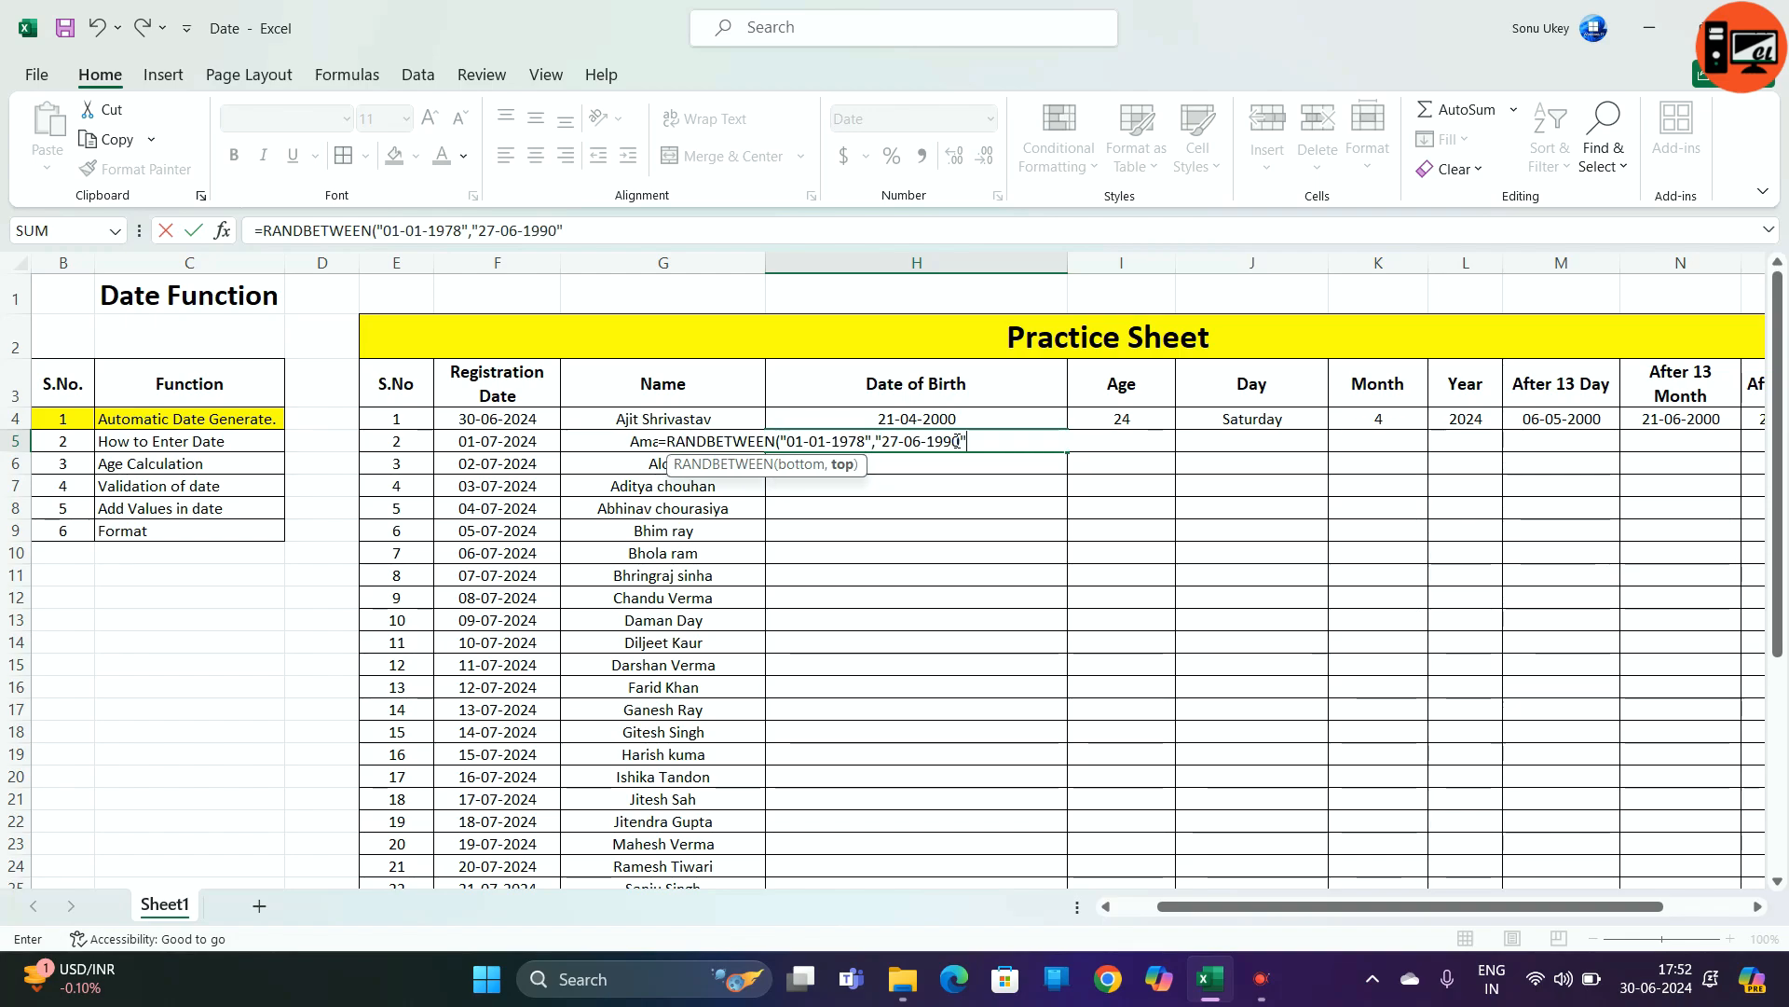
type("\")")
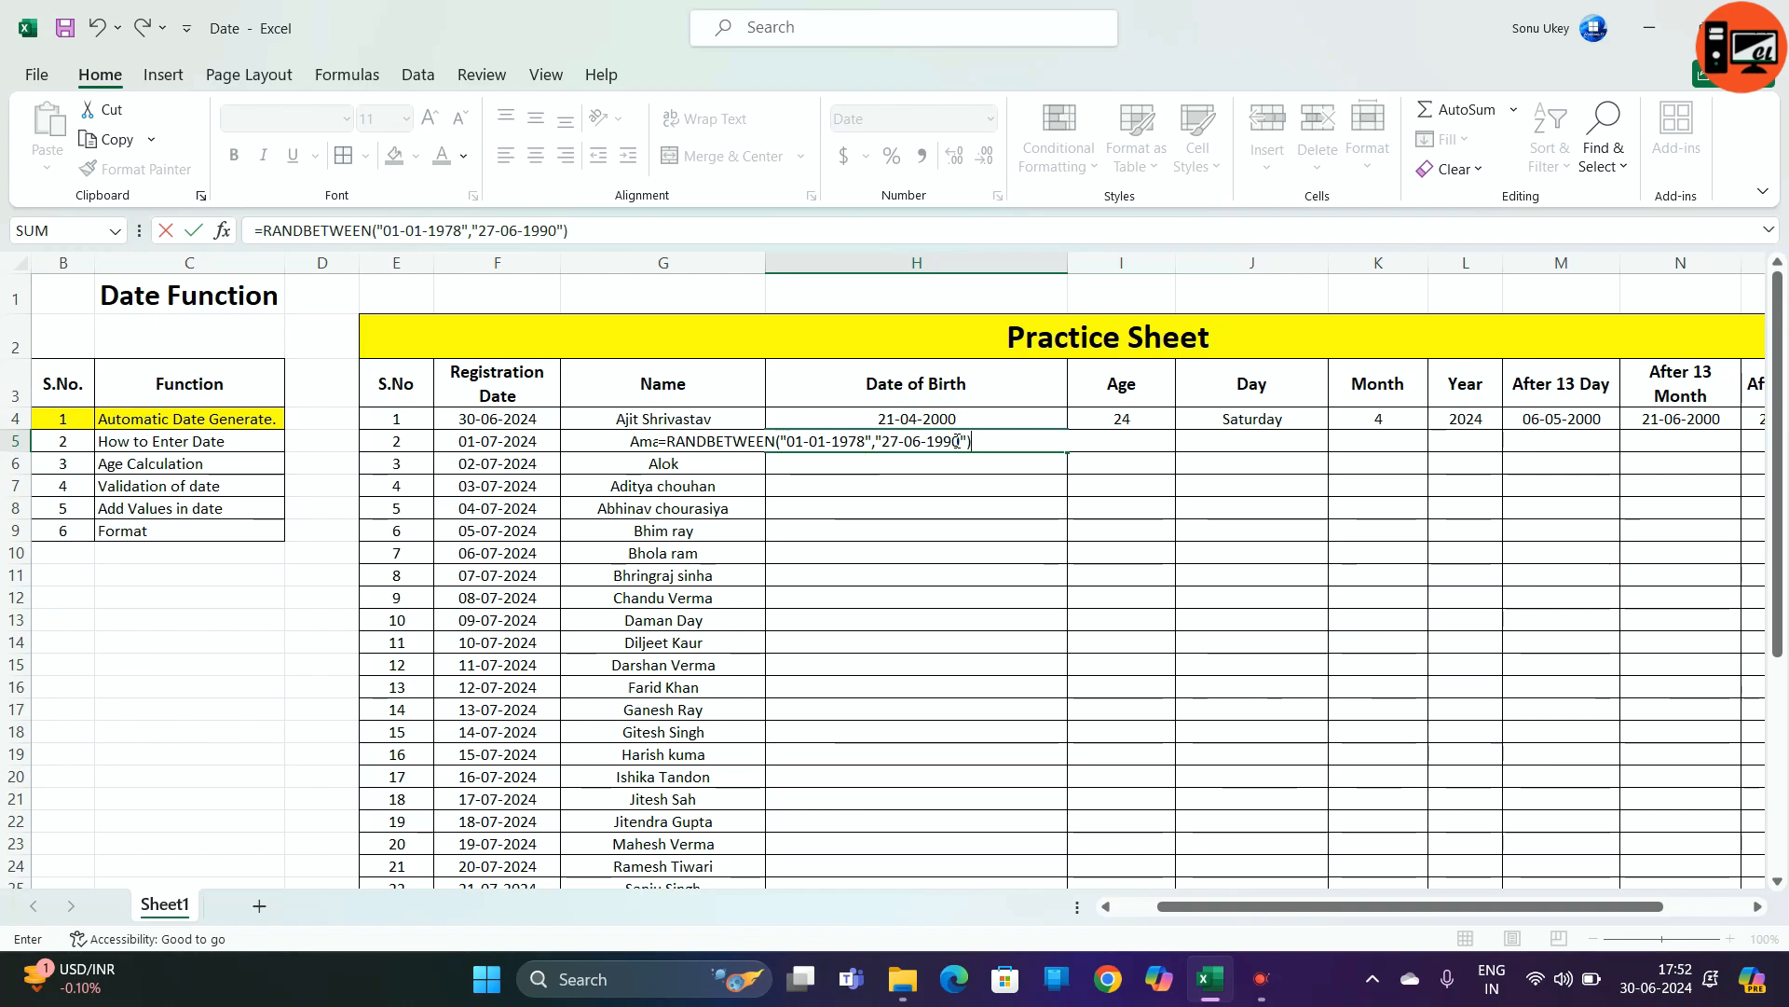
key("Return")
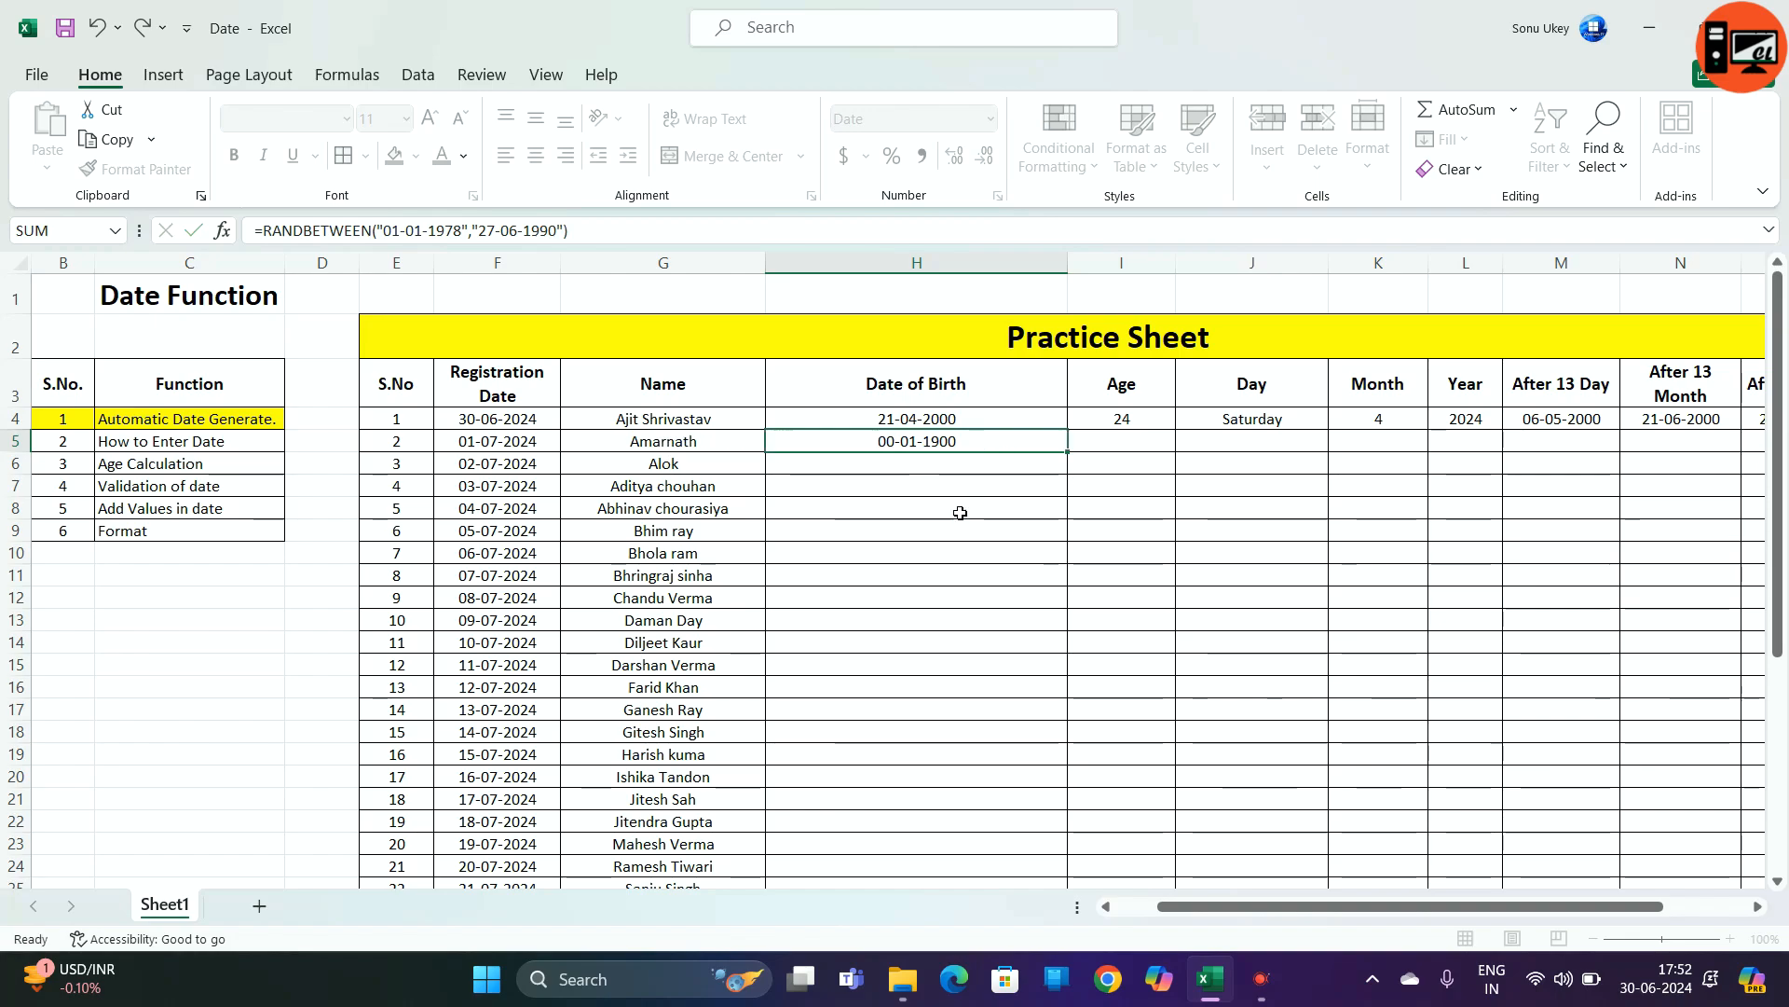
- Fill the random-date formula from H5 down to H34, review the column, and repeat the fill to regenerate the dates
double_click(1071, 454)
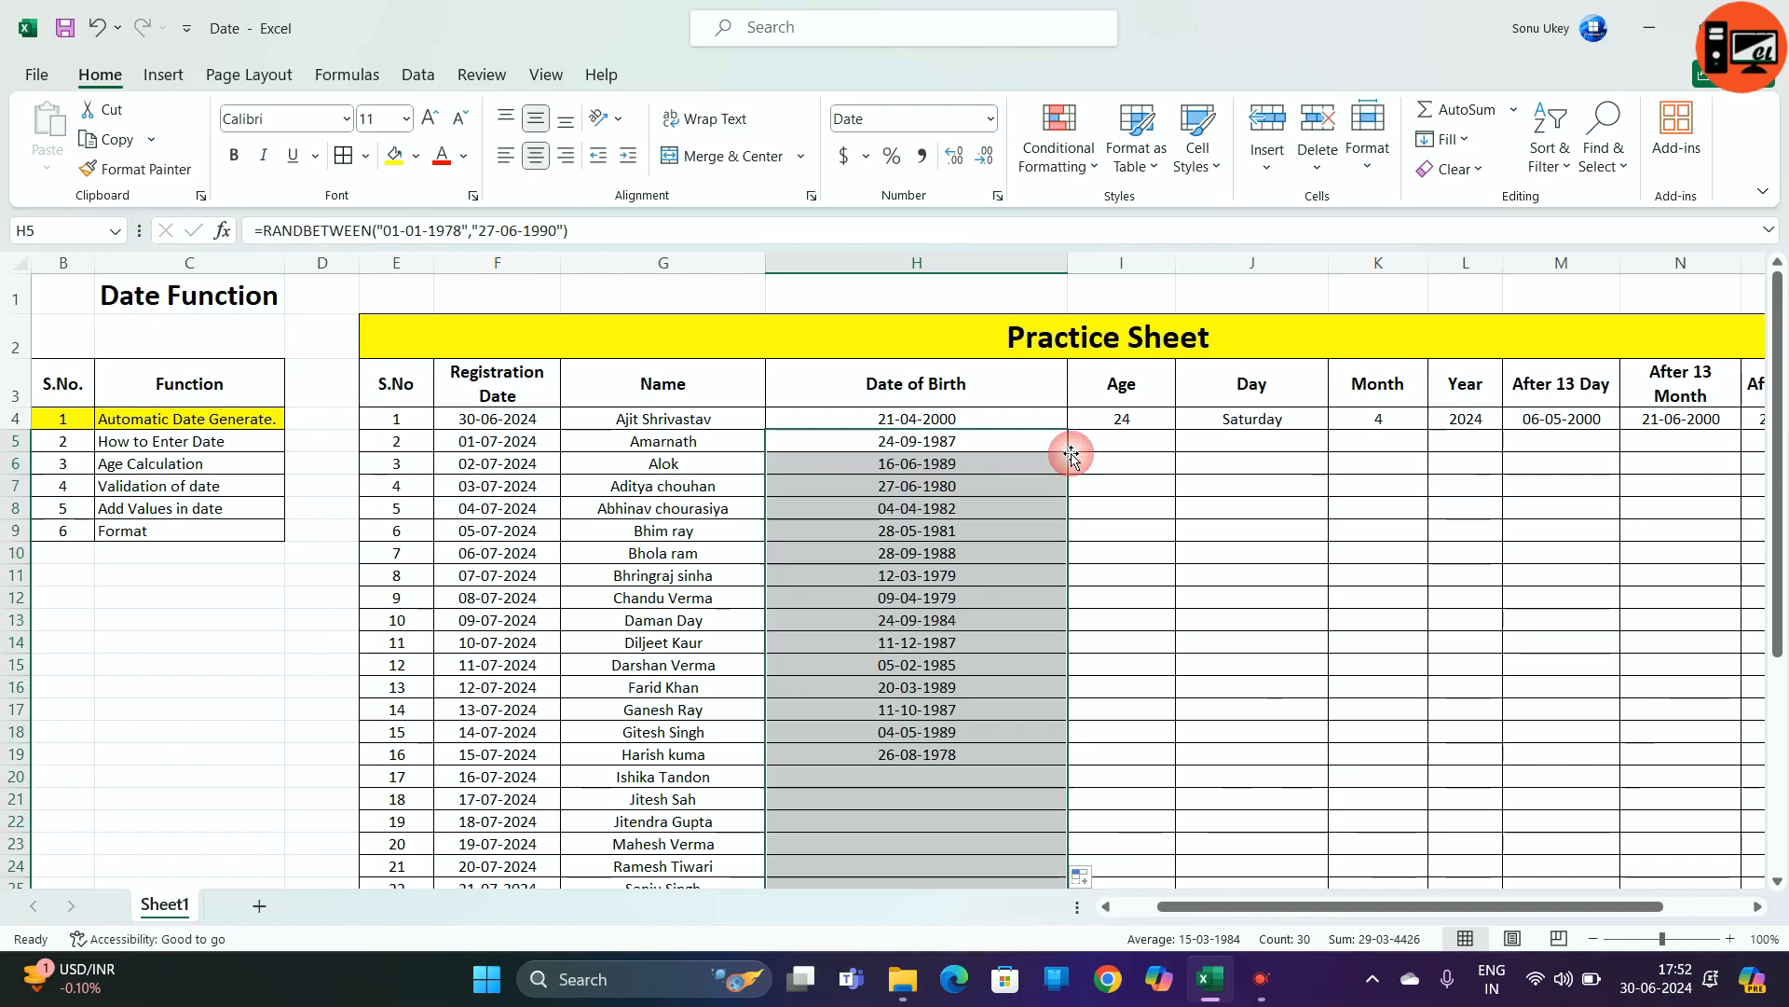
scroll(1035, 482, "down", 4)
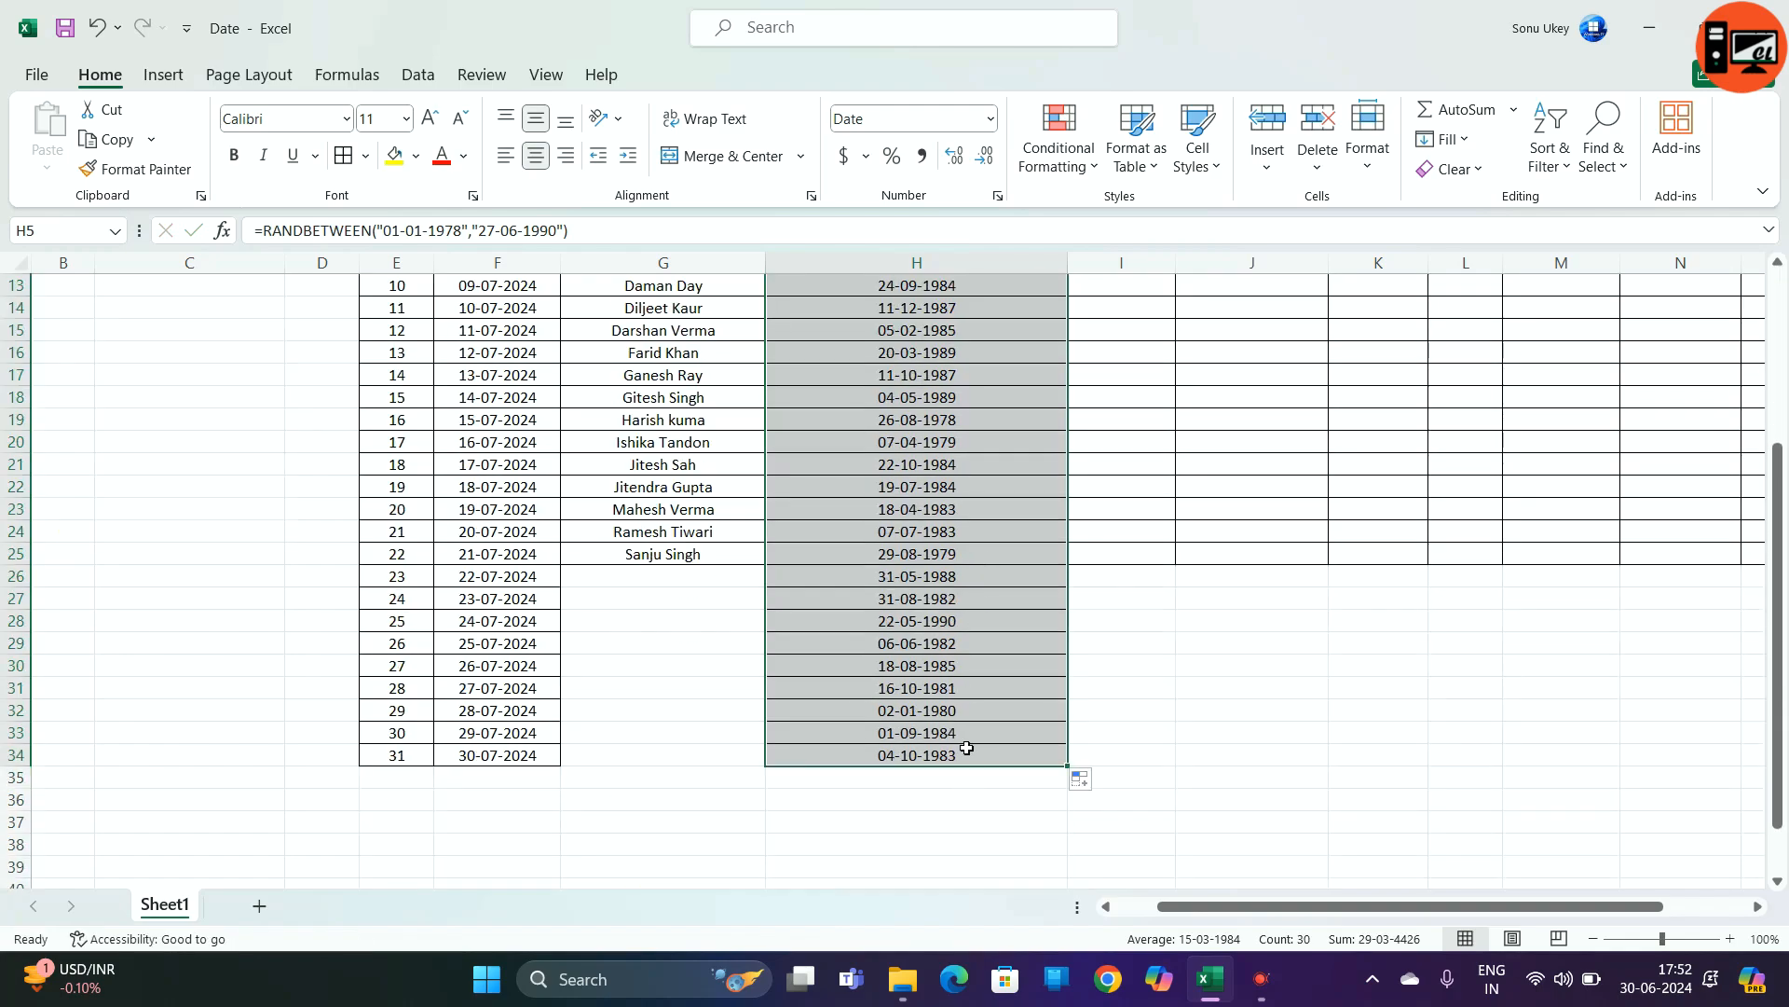
scroll(965, 736, "up", 4)
scroll(974, 671, "up", 1)
left_click(1026, 439)
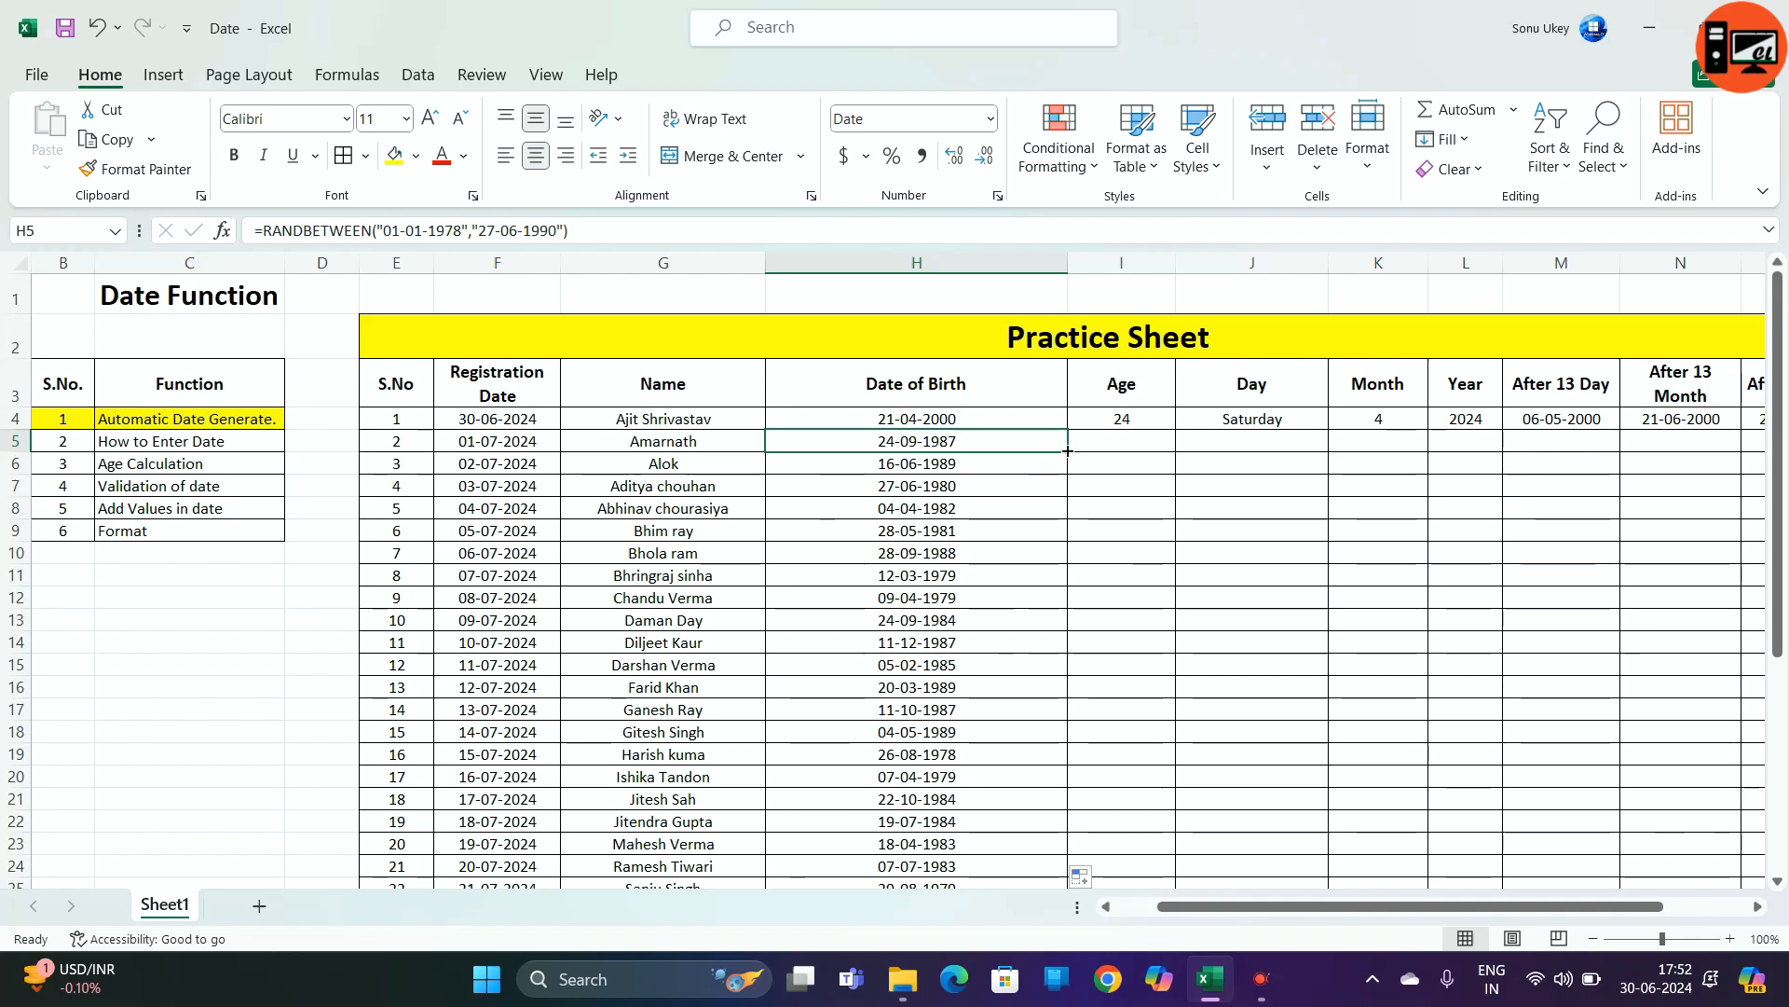
double_click(1067, 450)
scroll(990, 541, "down", 4)
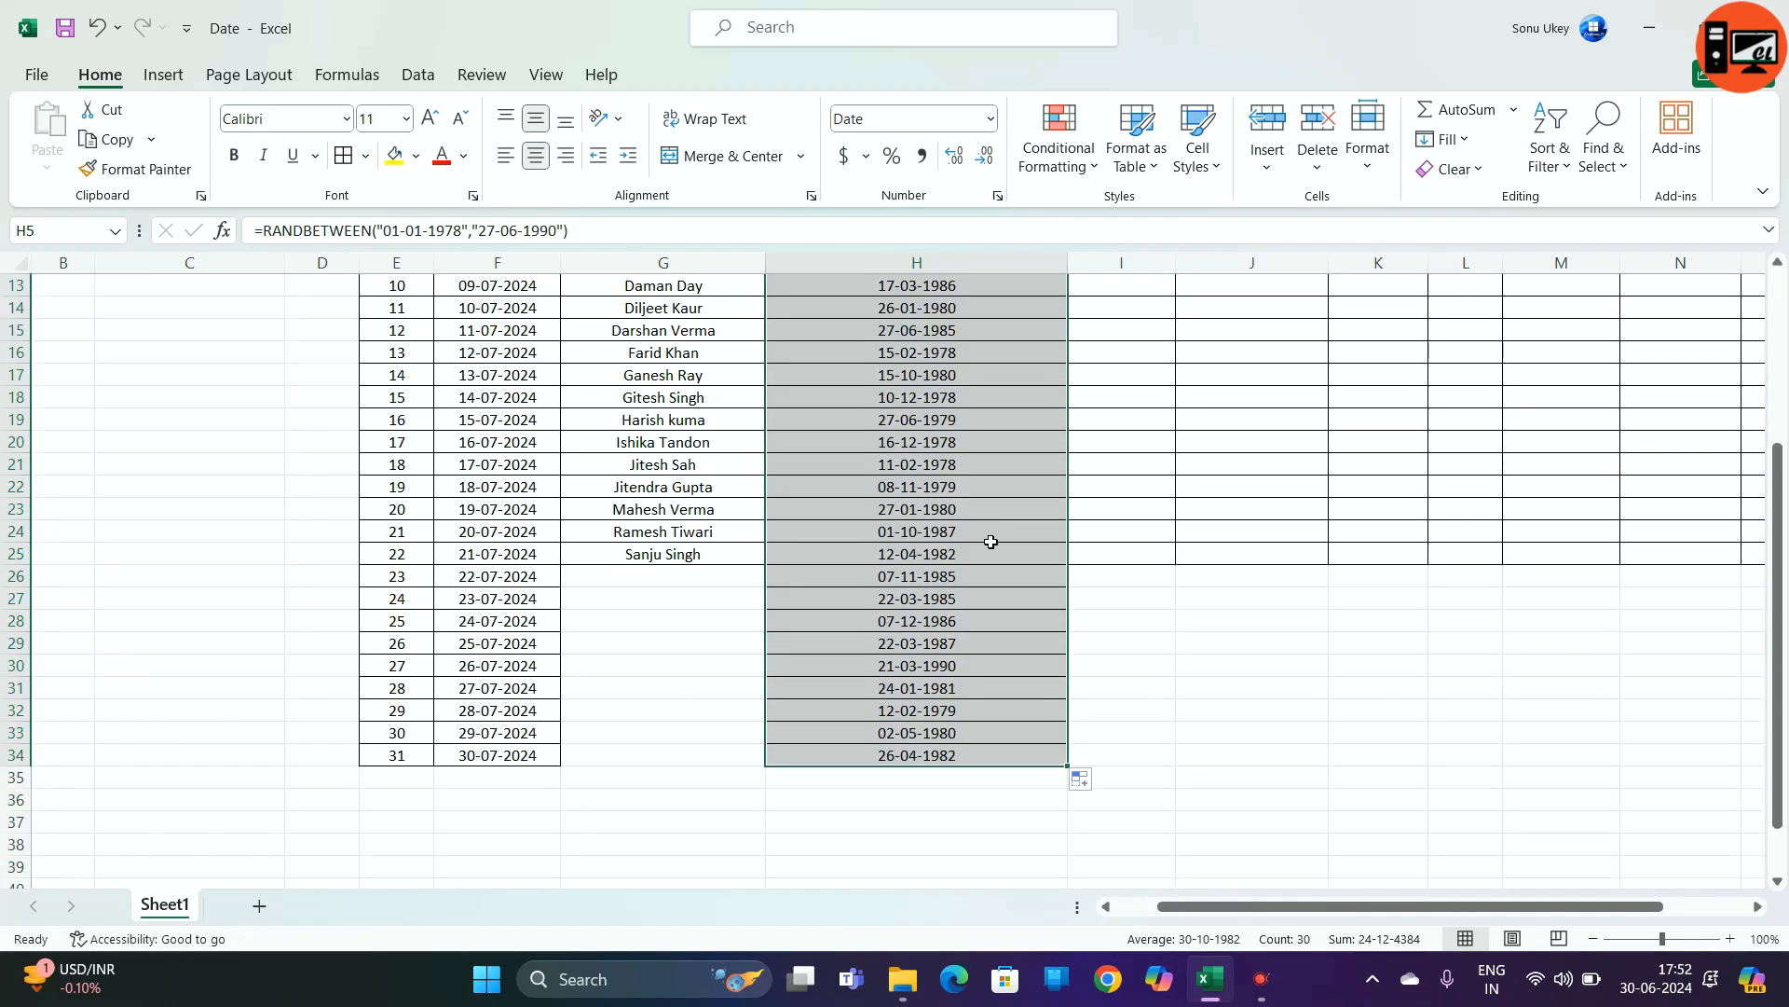
scroll(991, 541, "up", 4)
- Copy the dates of birth in H4:H34 and paste them back in place as values only
left_click(976, 421)
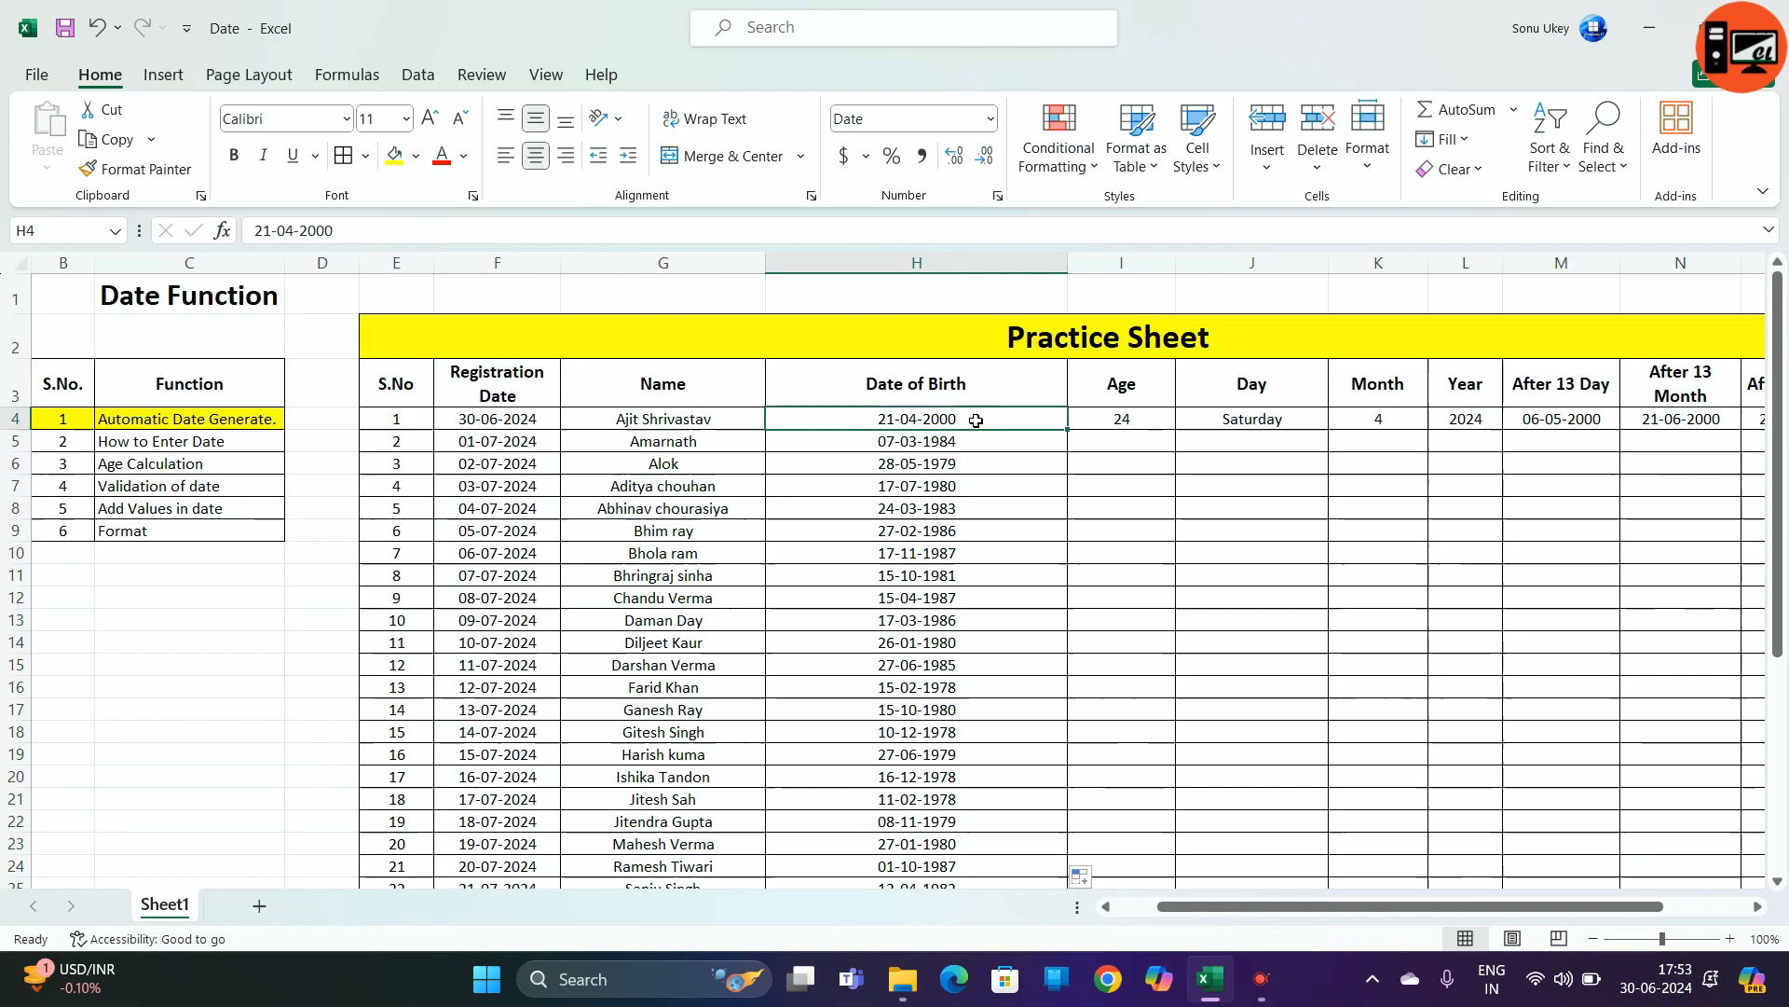
key("ctrl+shift+Down")
key("ctrl+c")
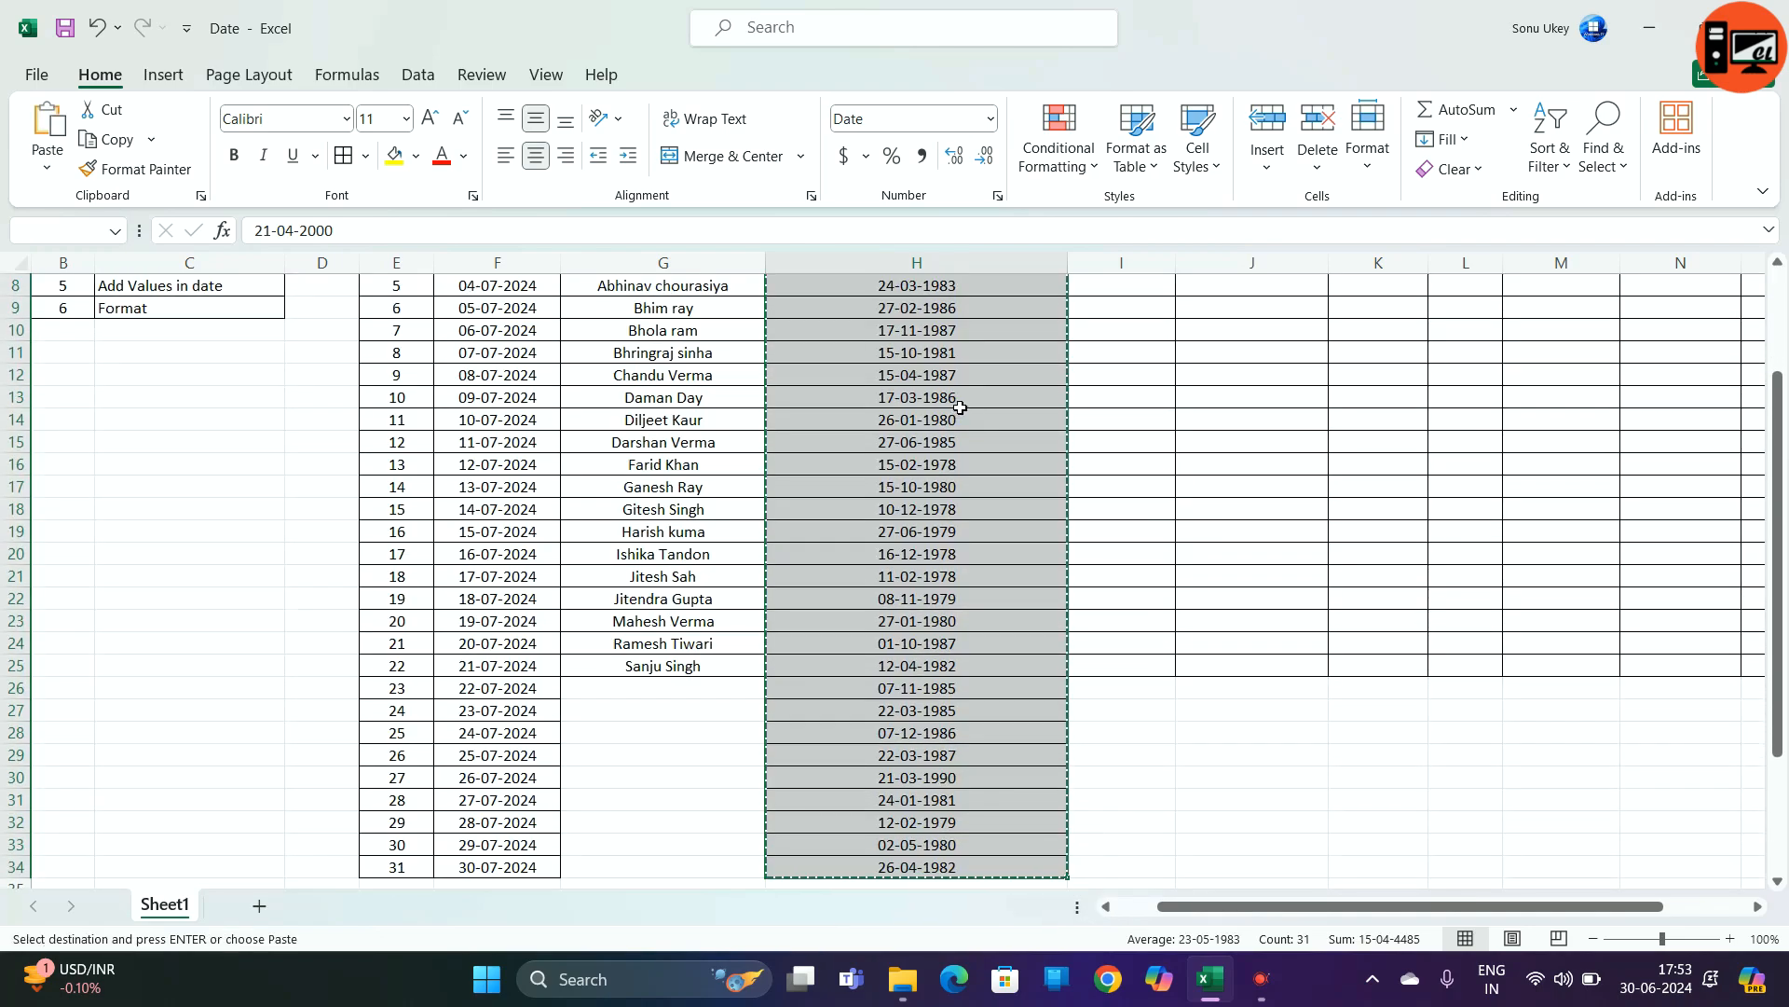
scroll(959, 410, "up", 3)
right_click(991, 425)
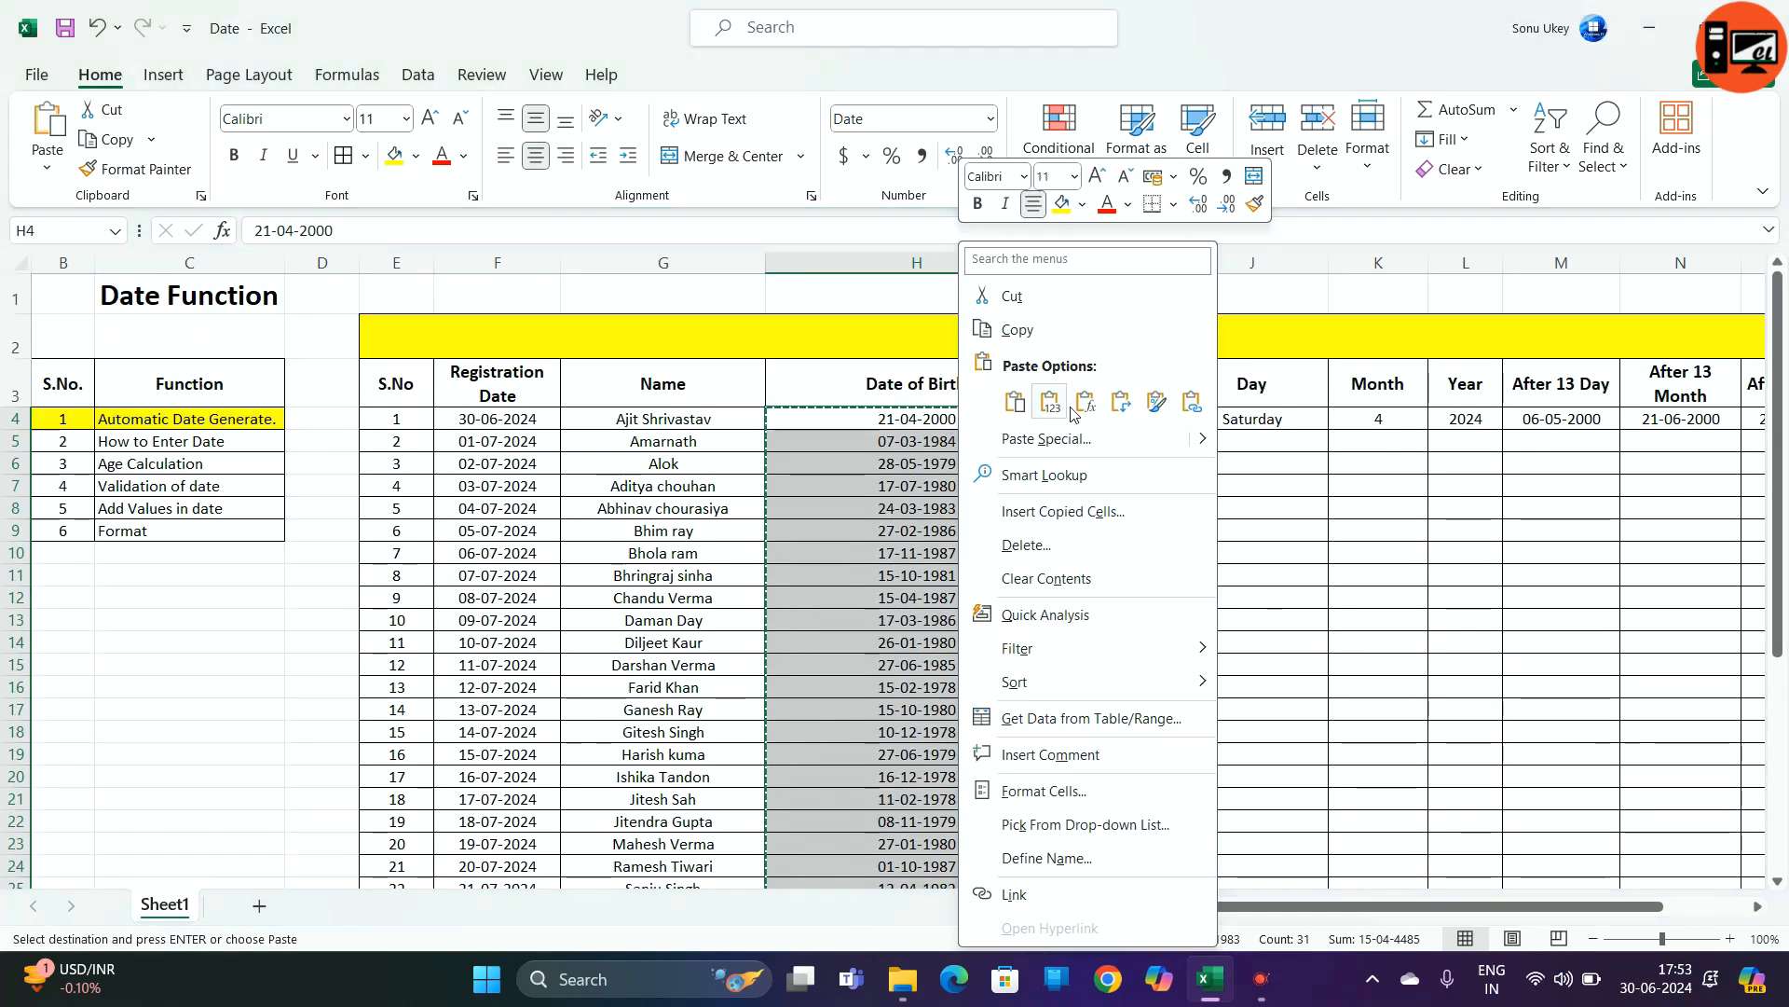
left_click(1050, 401)
left_click(991, 484)
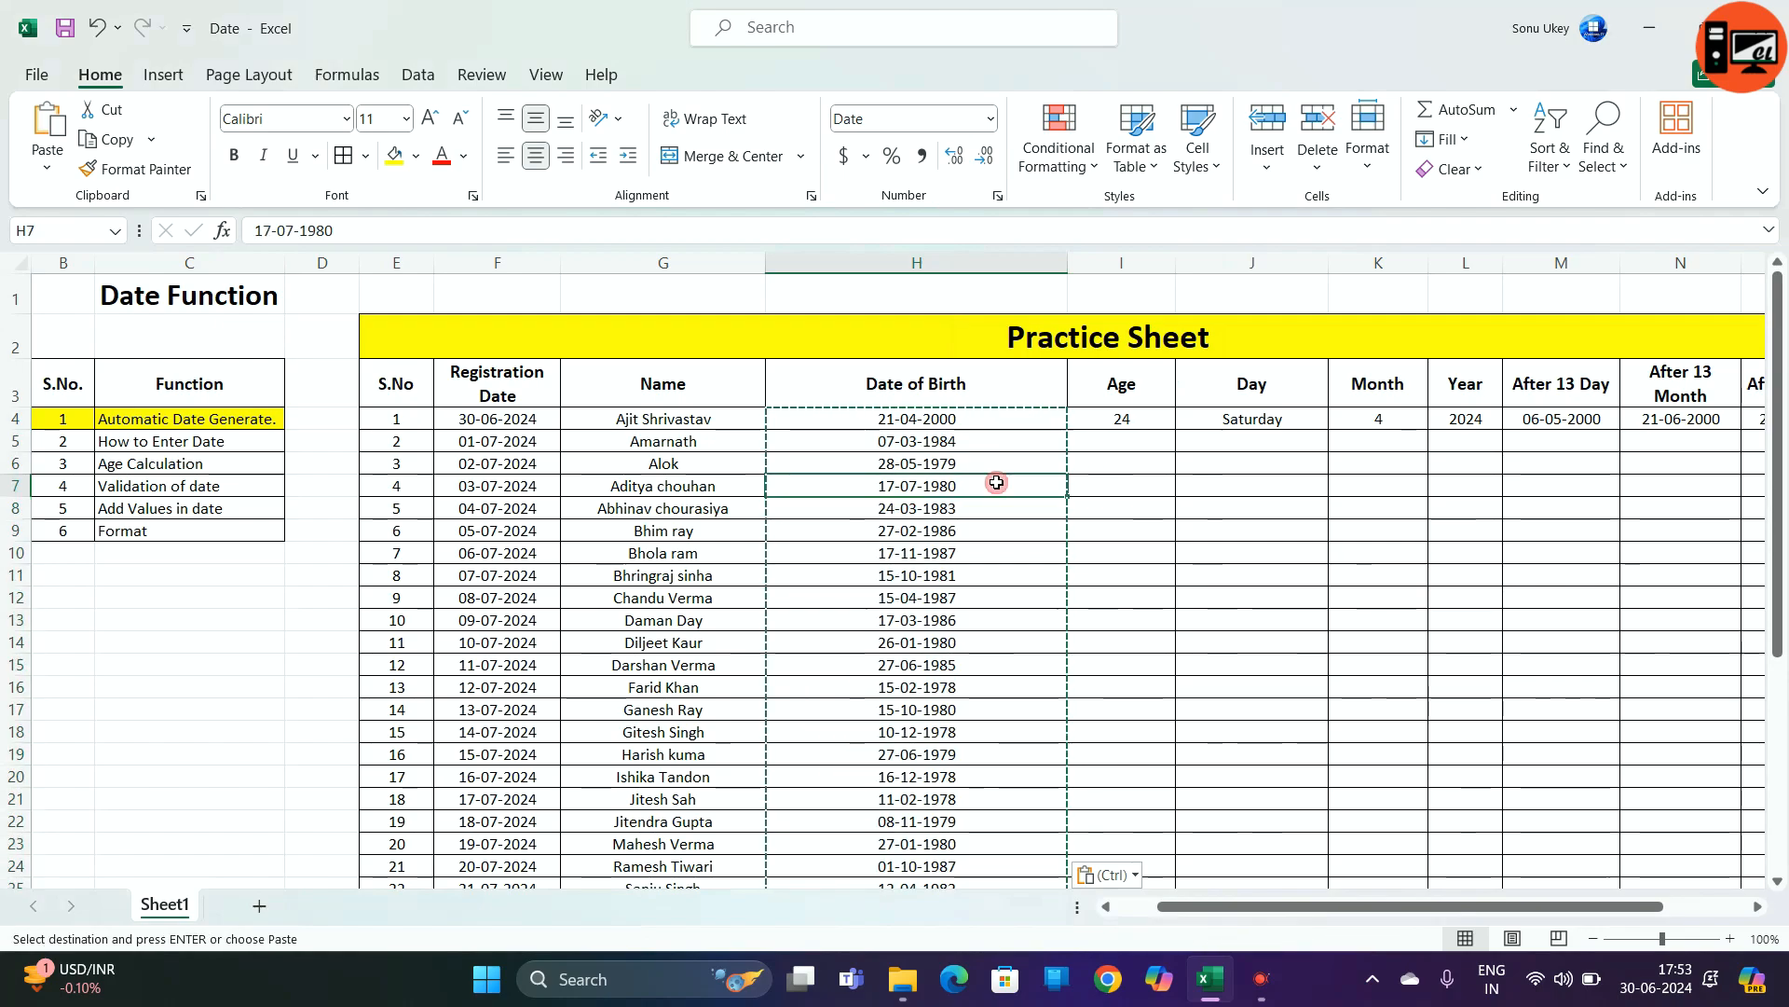
scroll(991, 579, "down", 2)
scroll(991, 578, "up", 2)
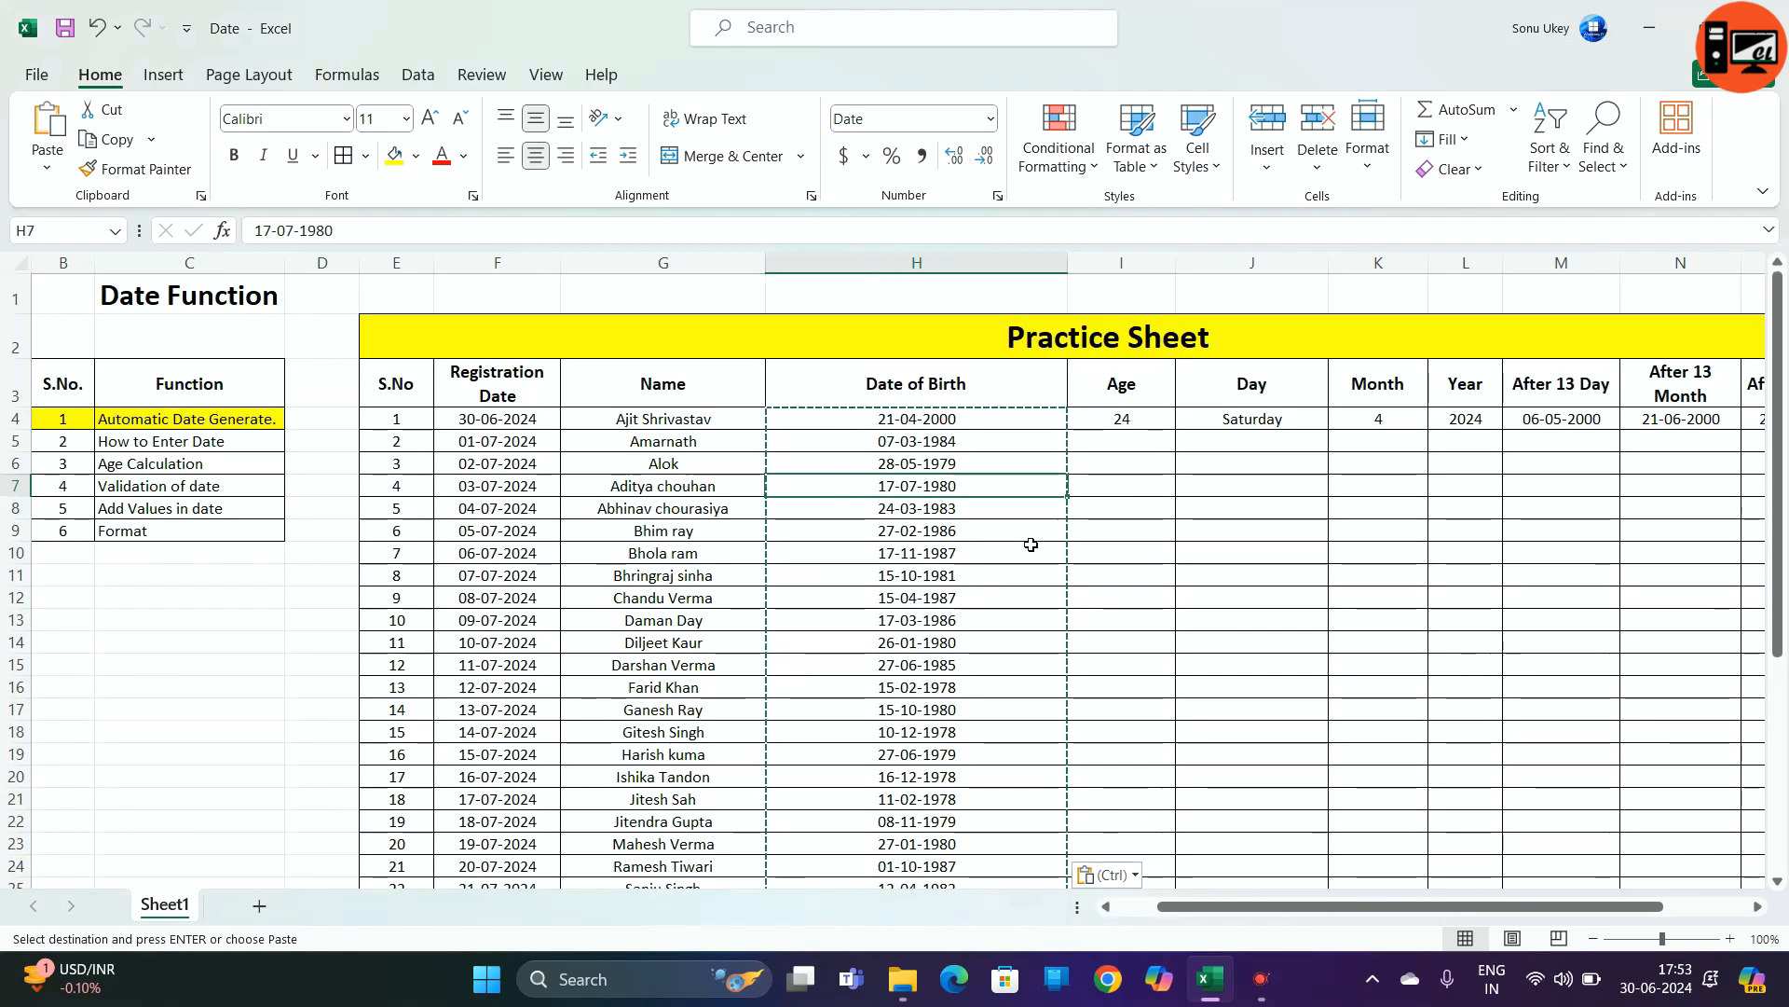
- Narrow the Date of Birth column and highlight the "How to Enter Date" row, B5:C5, in yellow
left_click(1139, 444)
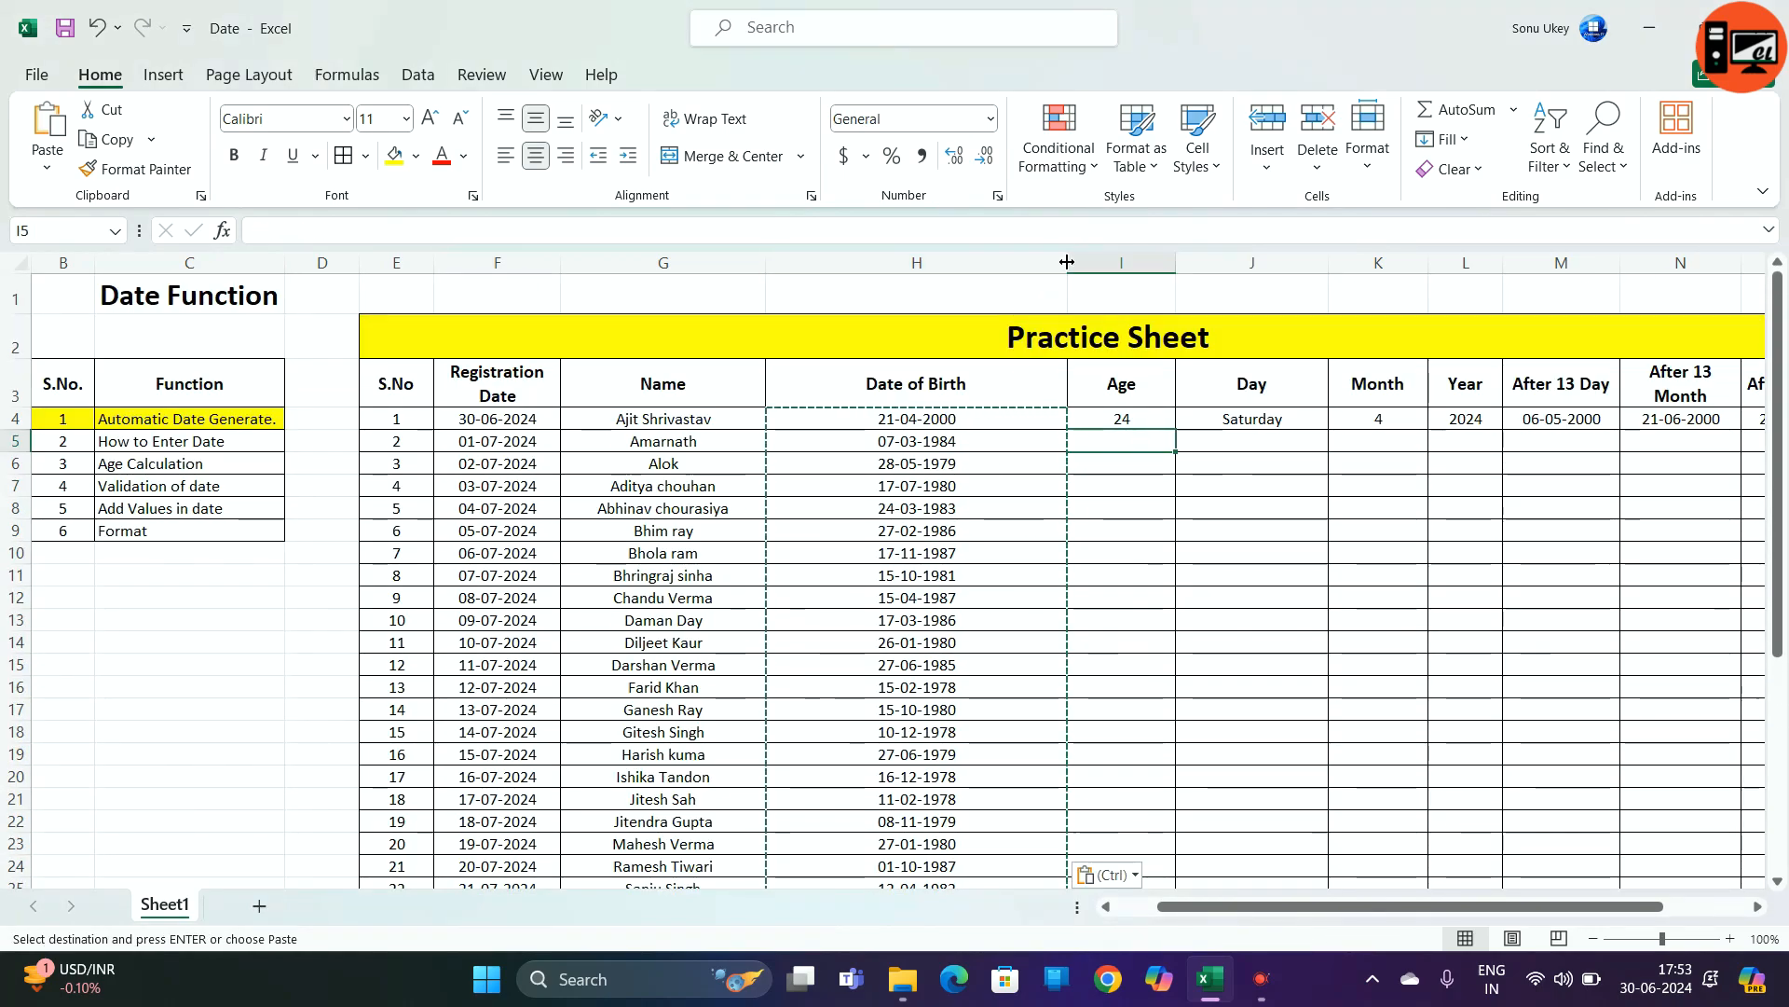
left_click_drag(1068, 263, 956, 265)
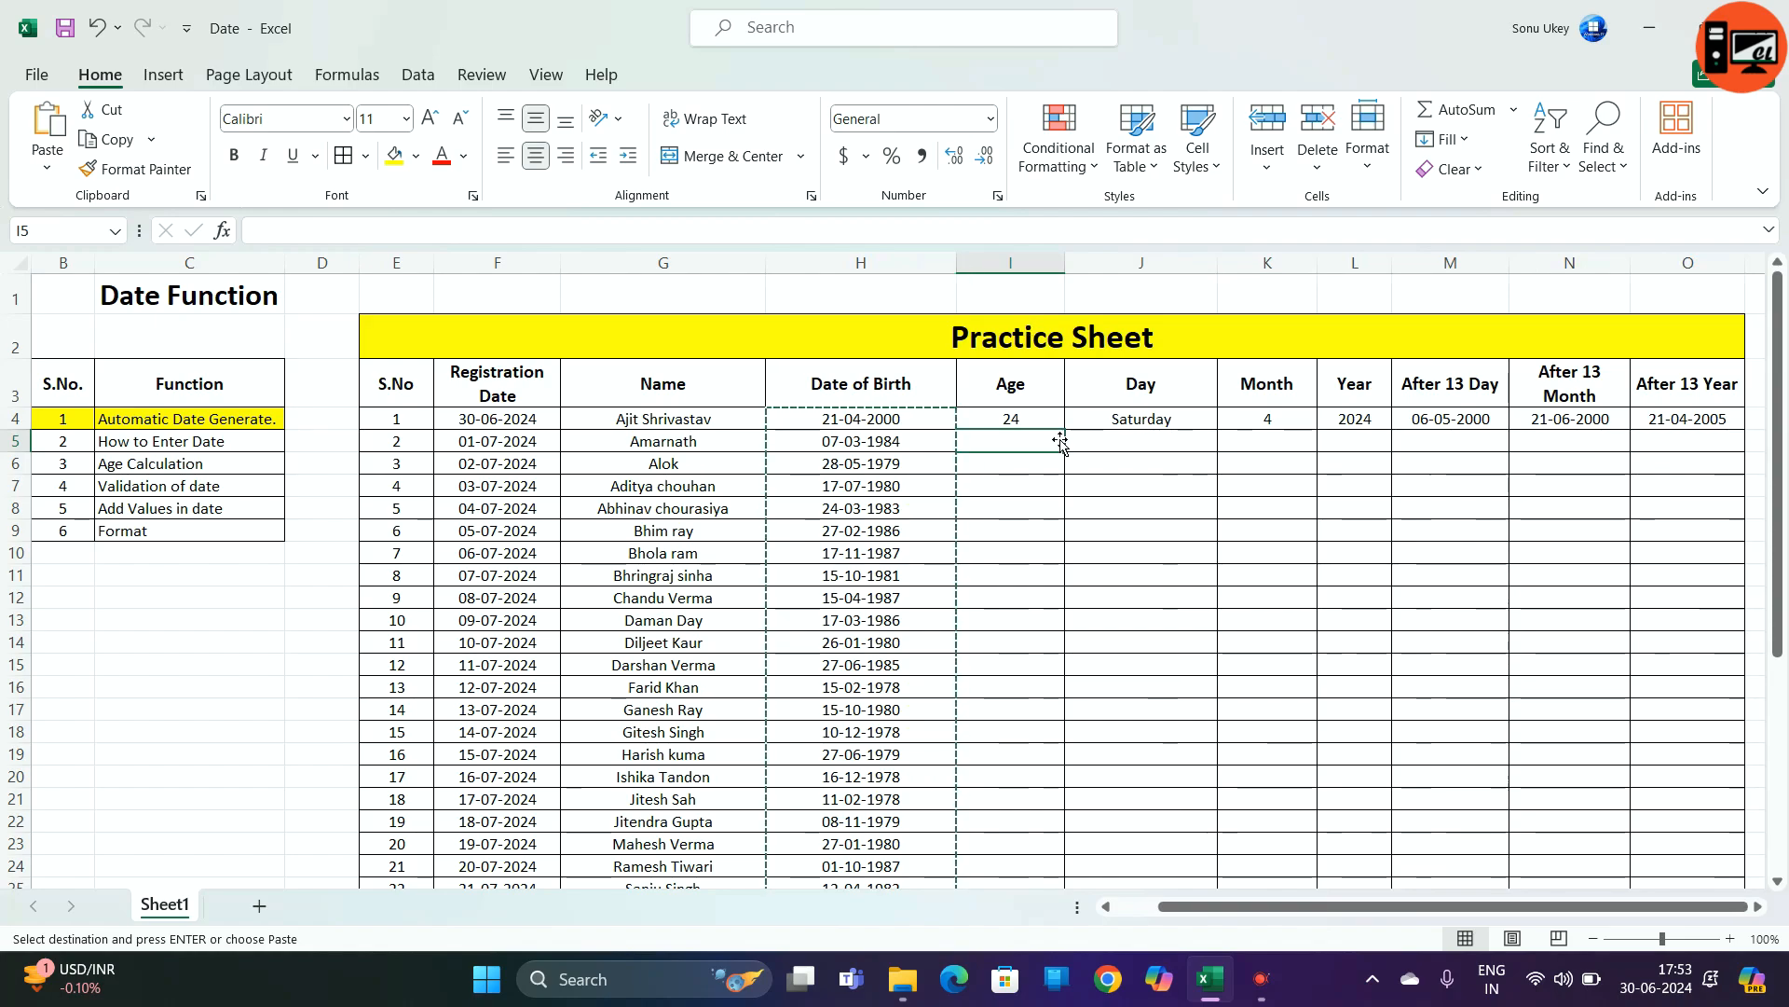
left_click_drag(58, 440, 109, 442)
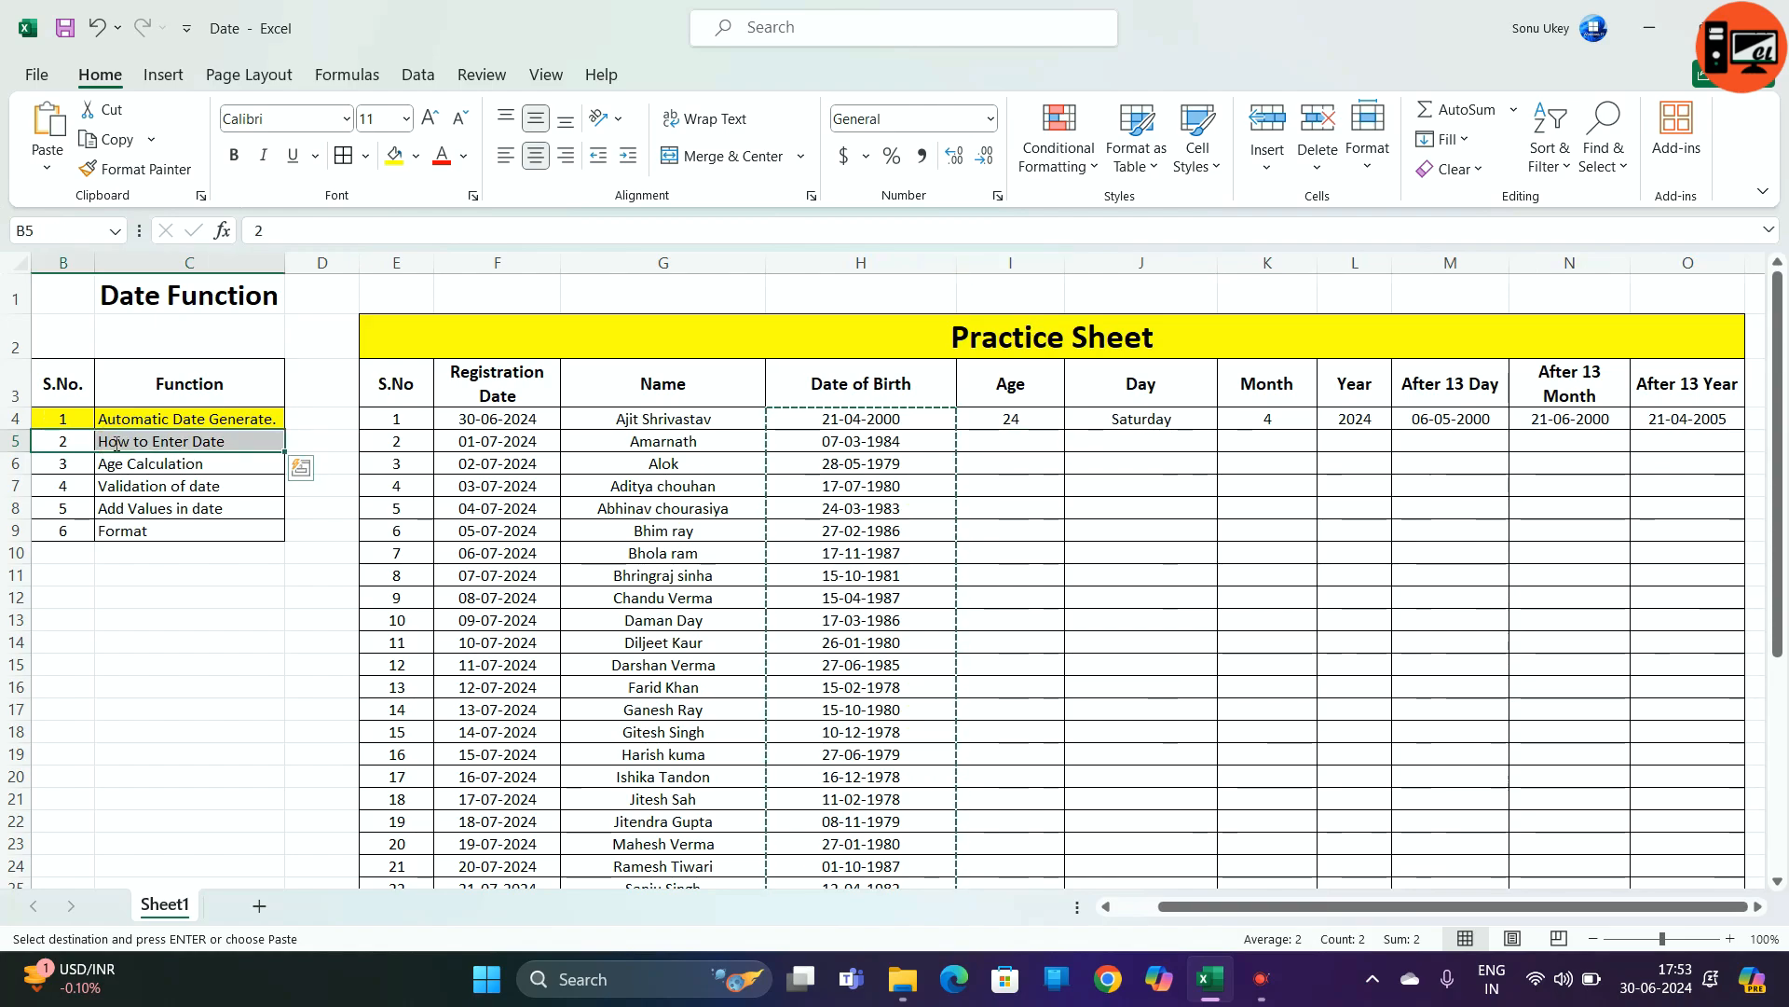
key("Return")
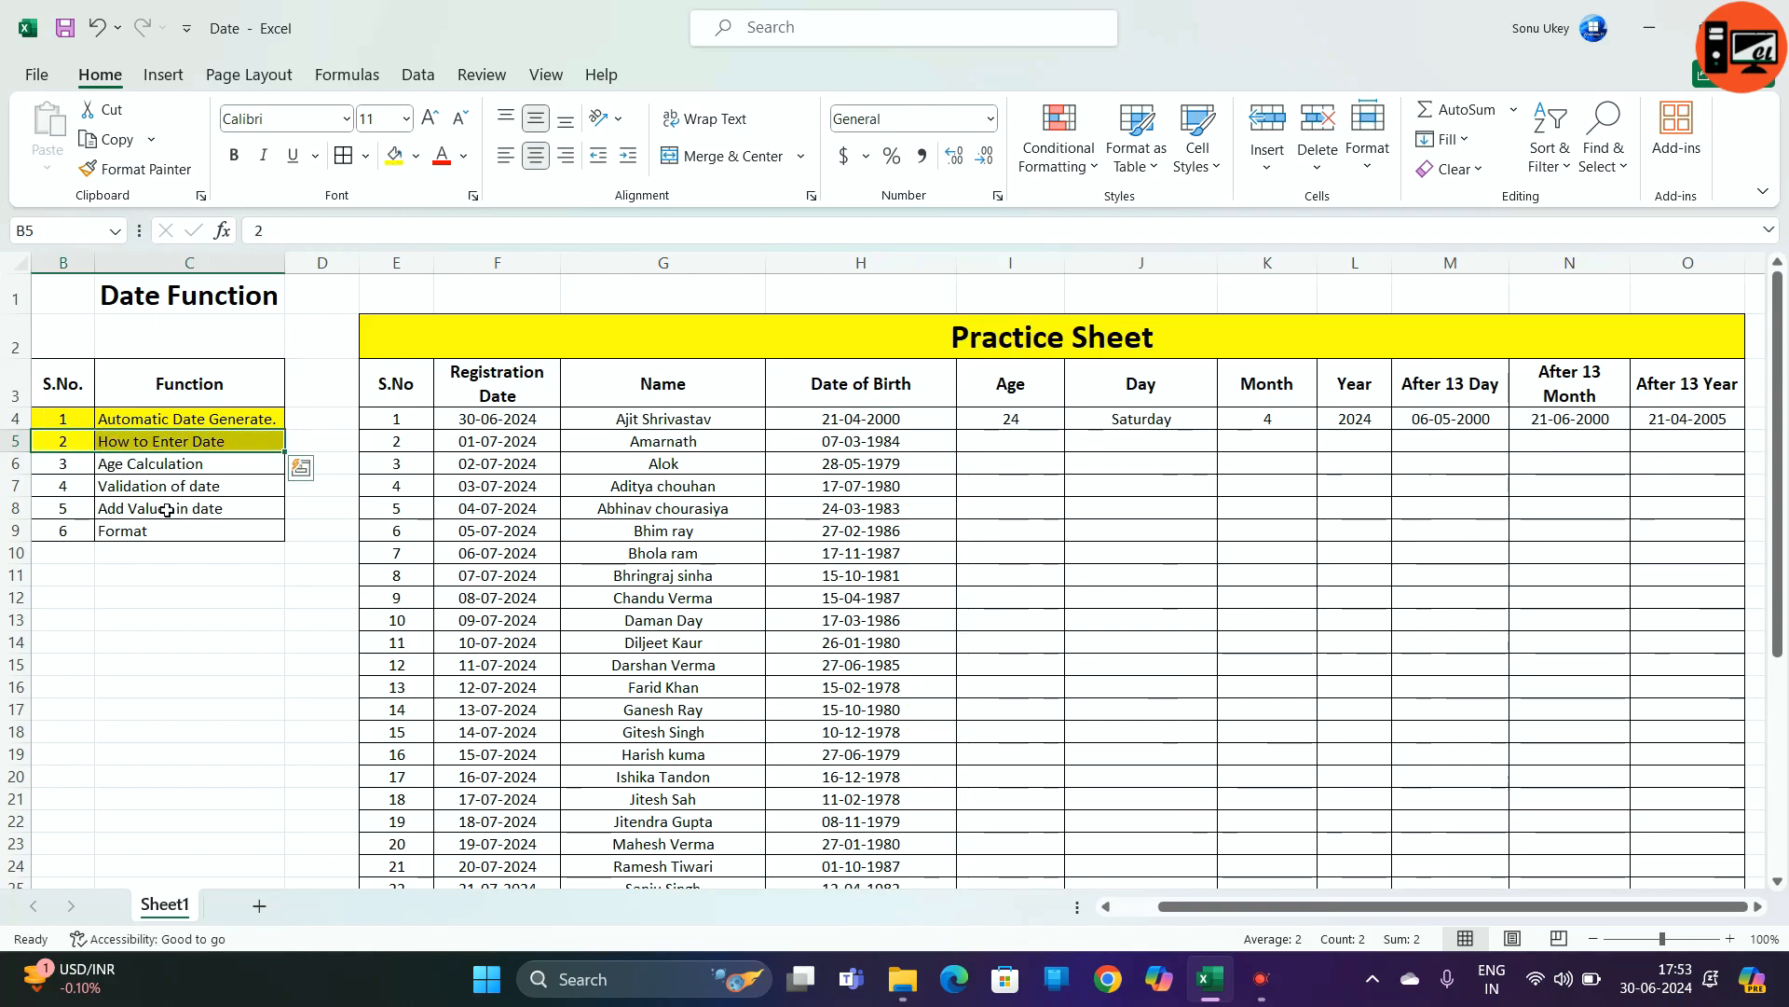
- Enter =DATEDIF(H5,TODAY(),"Y") in I5 to calculate the age in years from the date of birth to today
left_click(1001, 439)
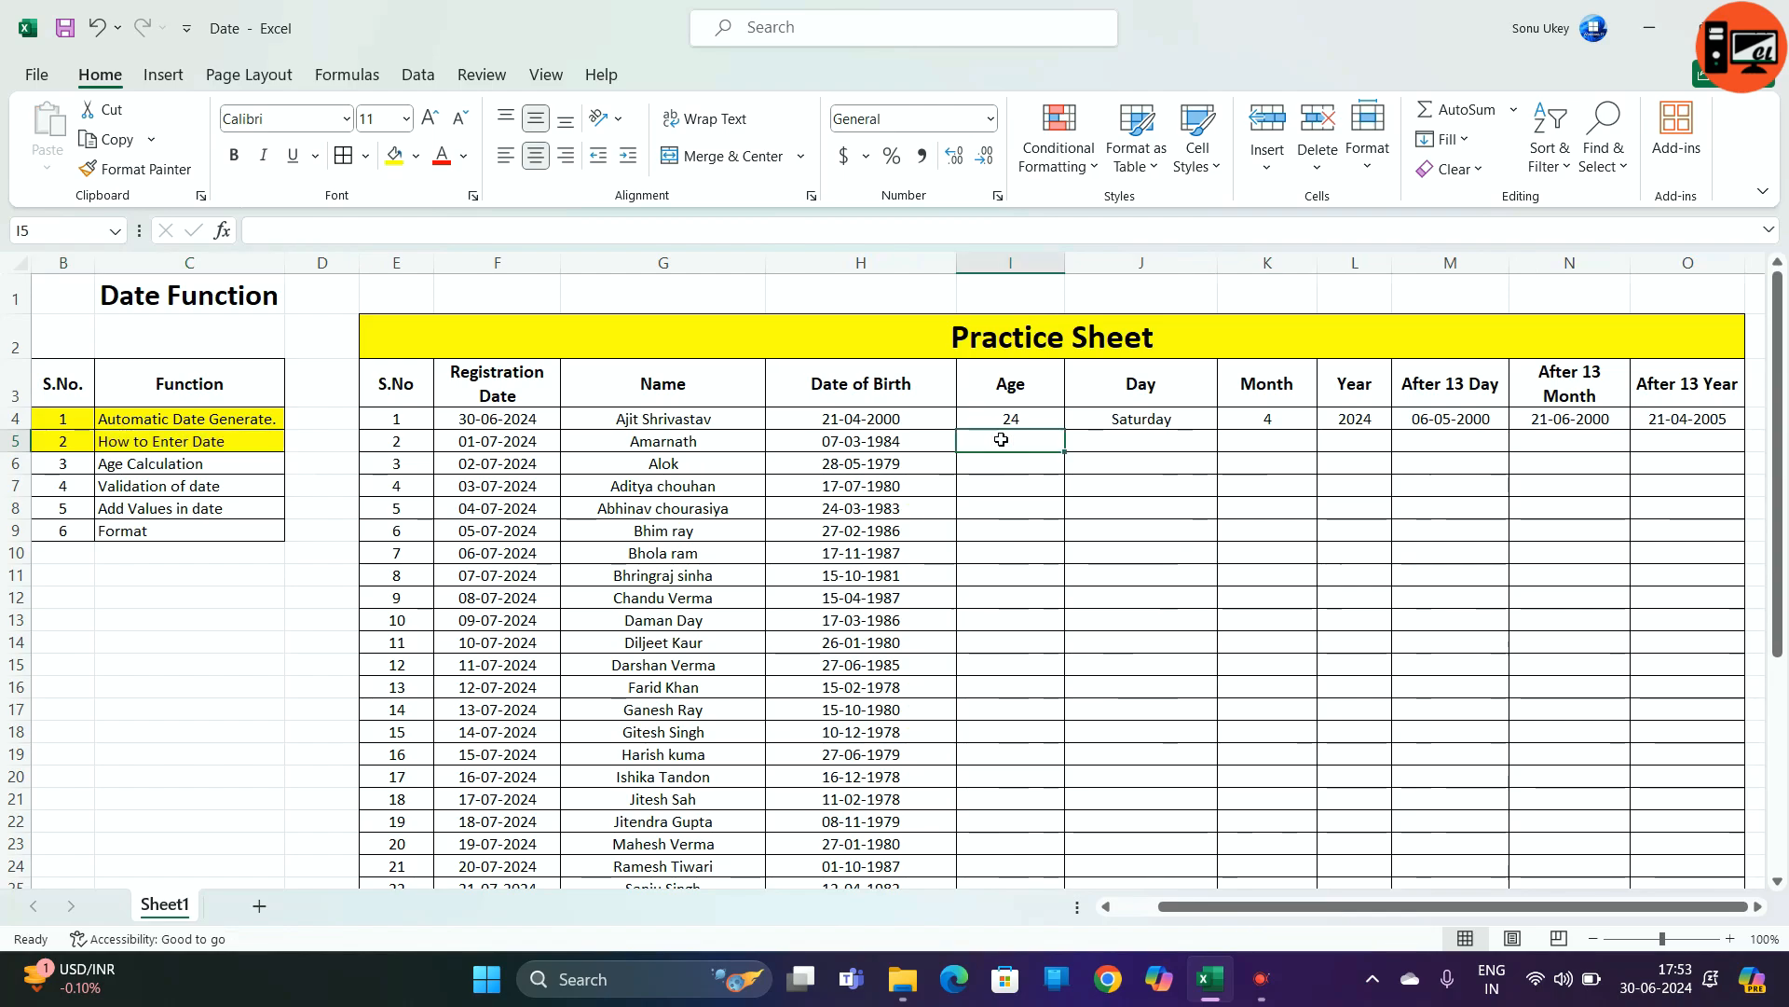
left_click(864, 447)
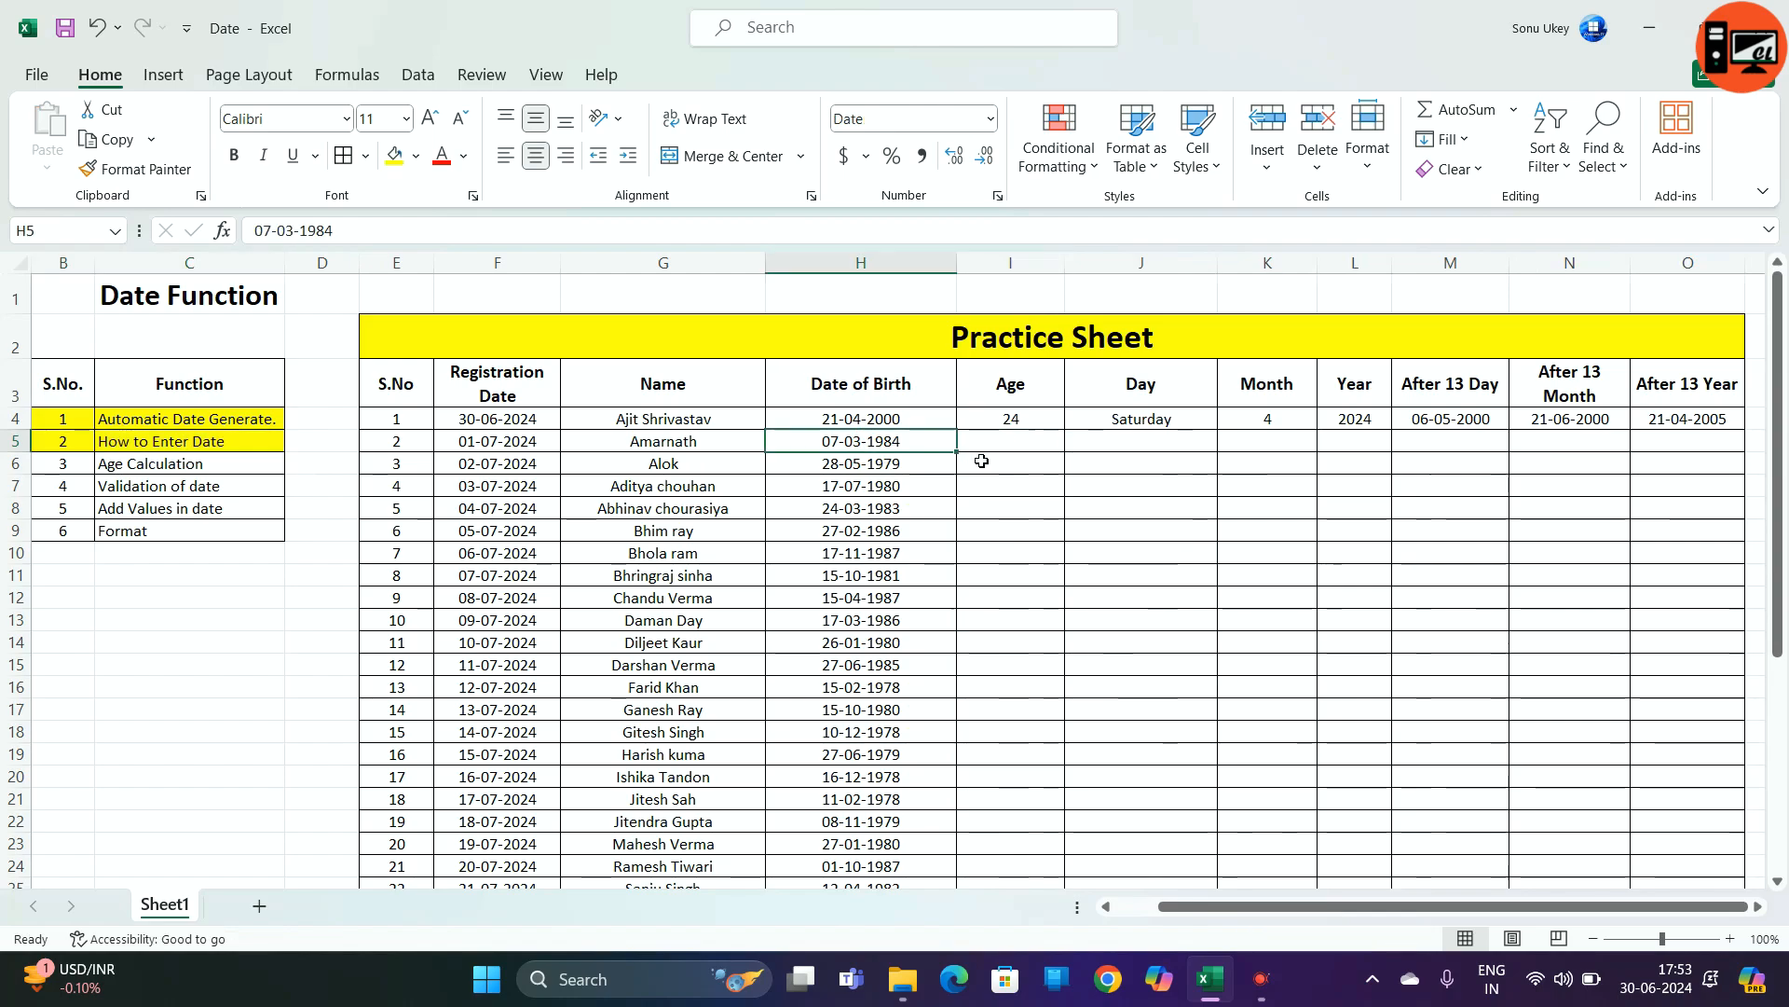
left_click(1018, 442)
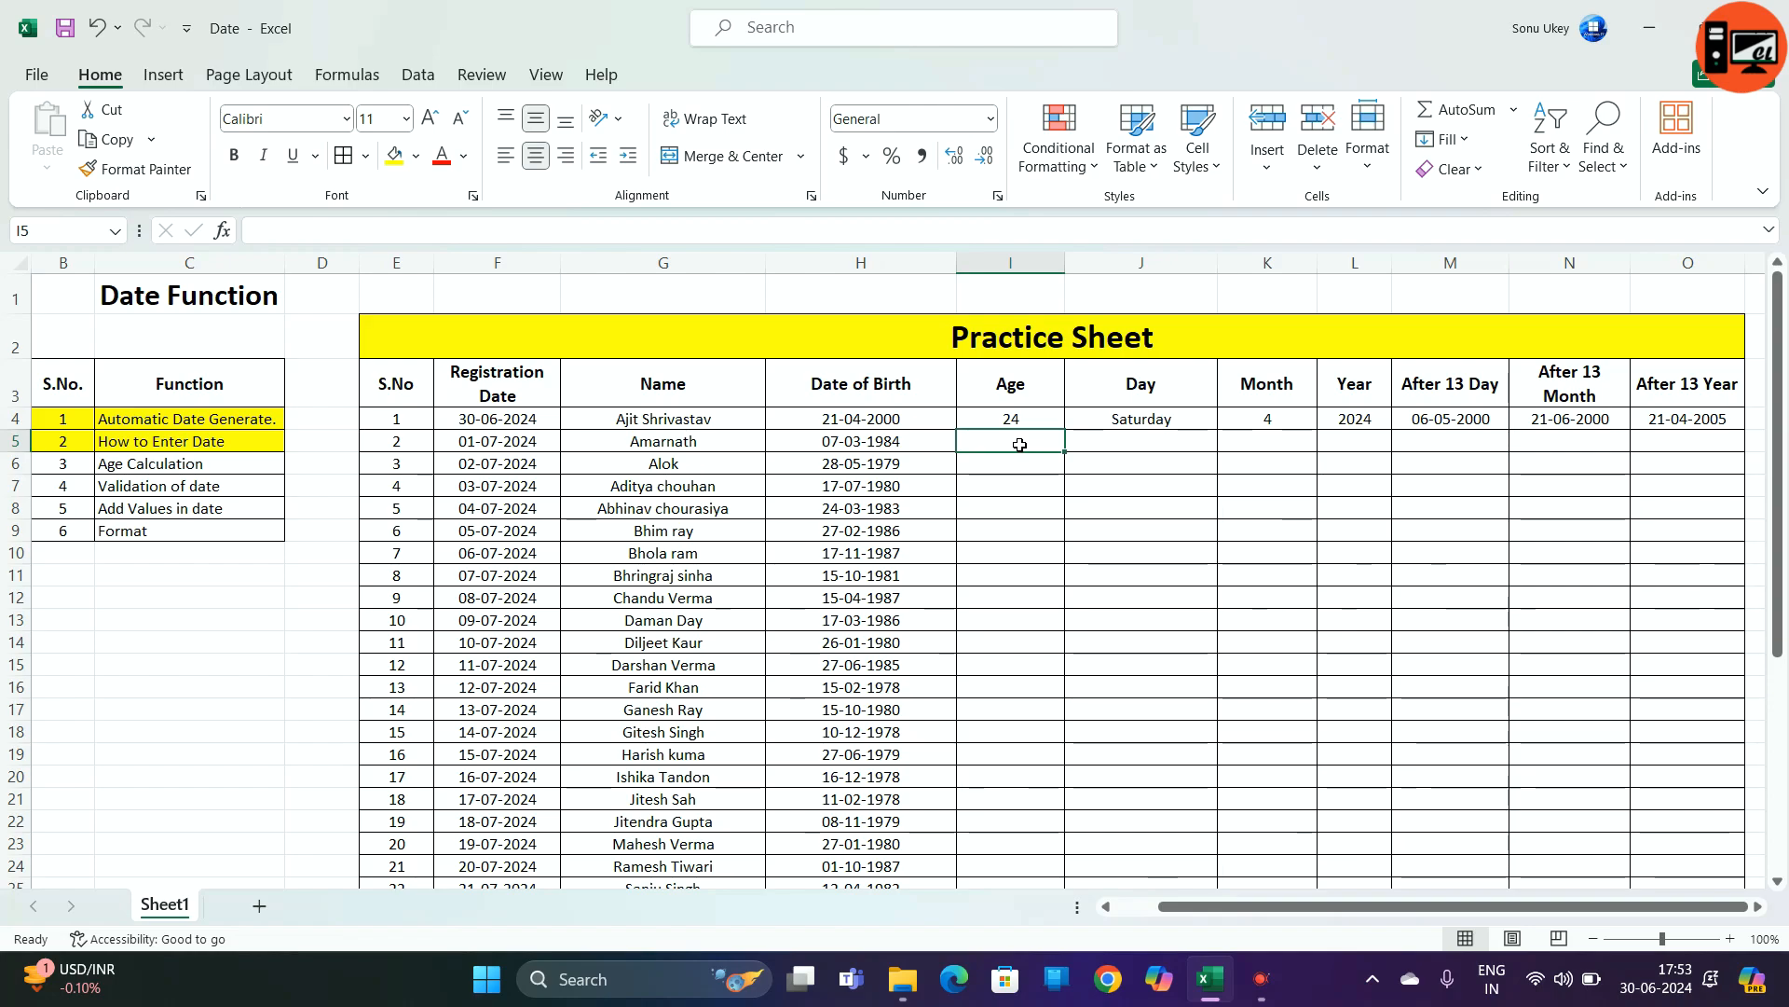
type("=datd")
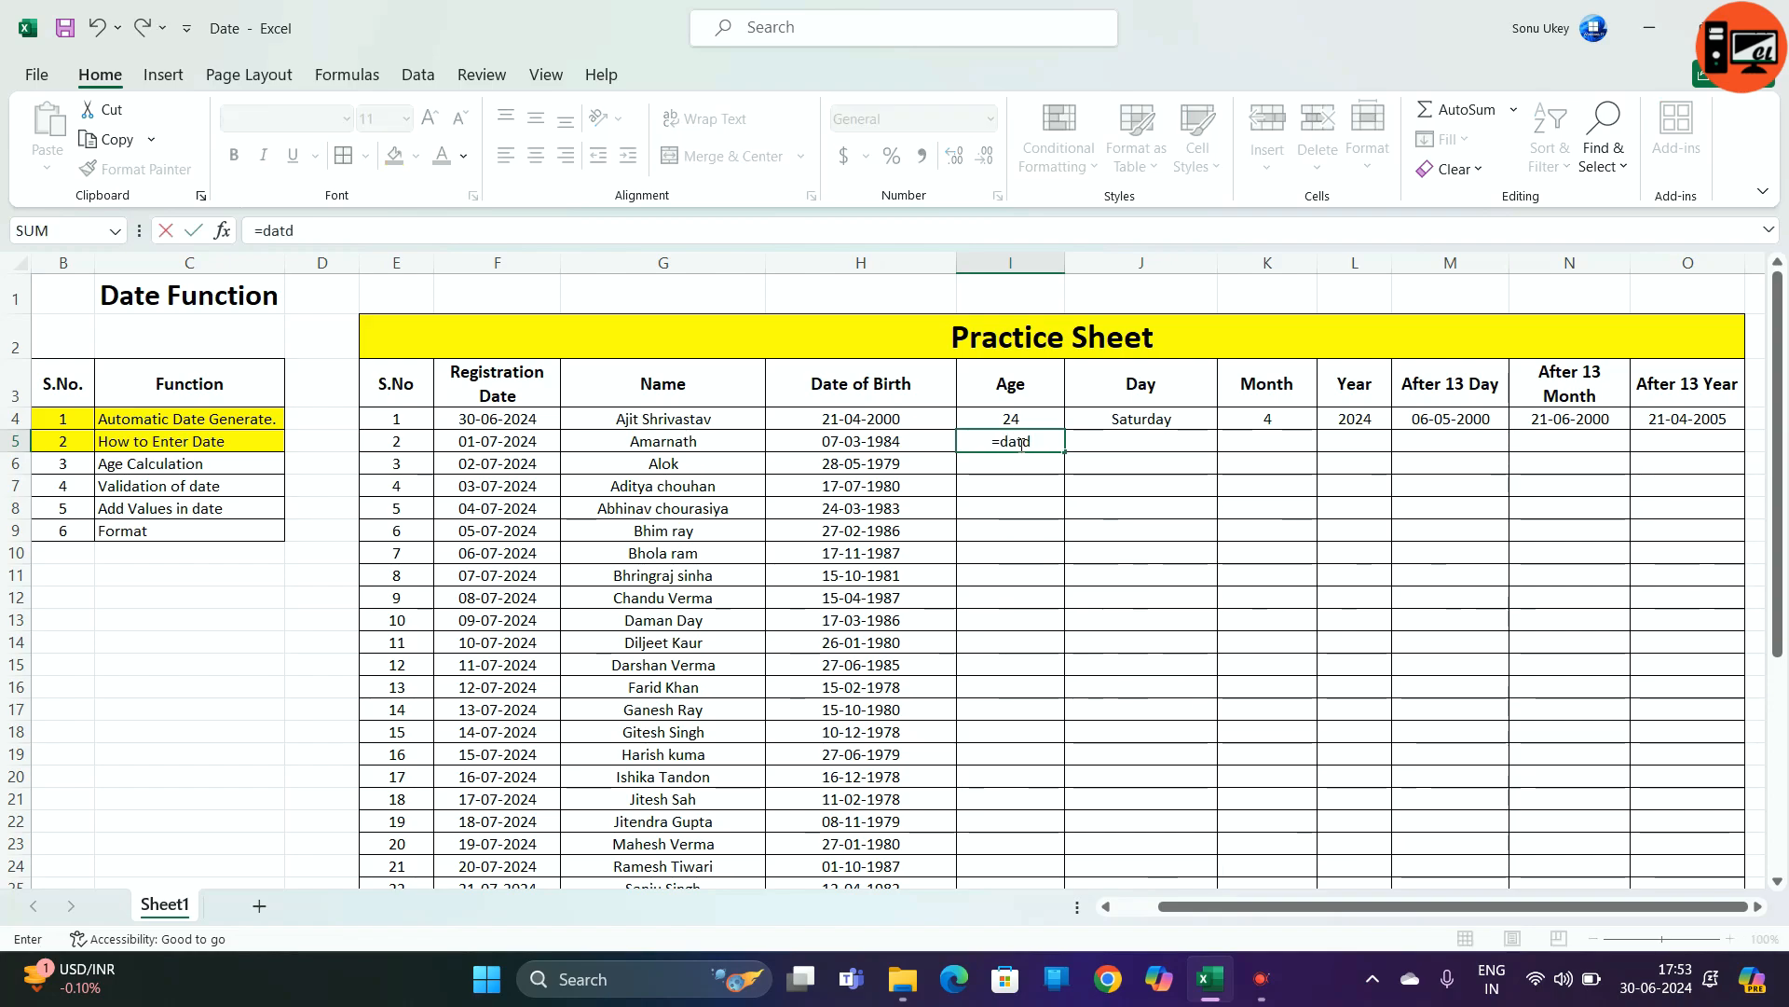
key("BackSpace")
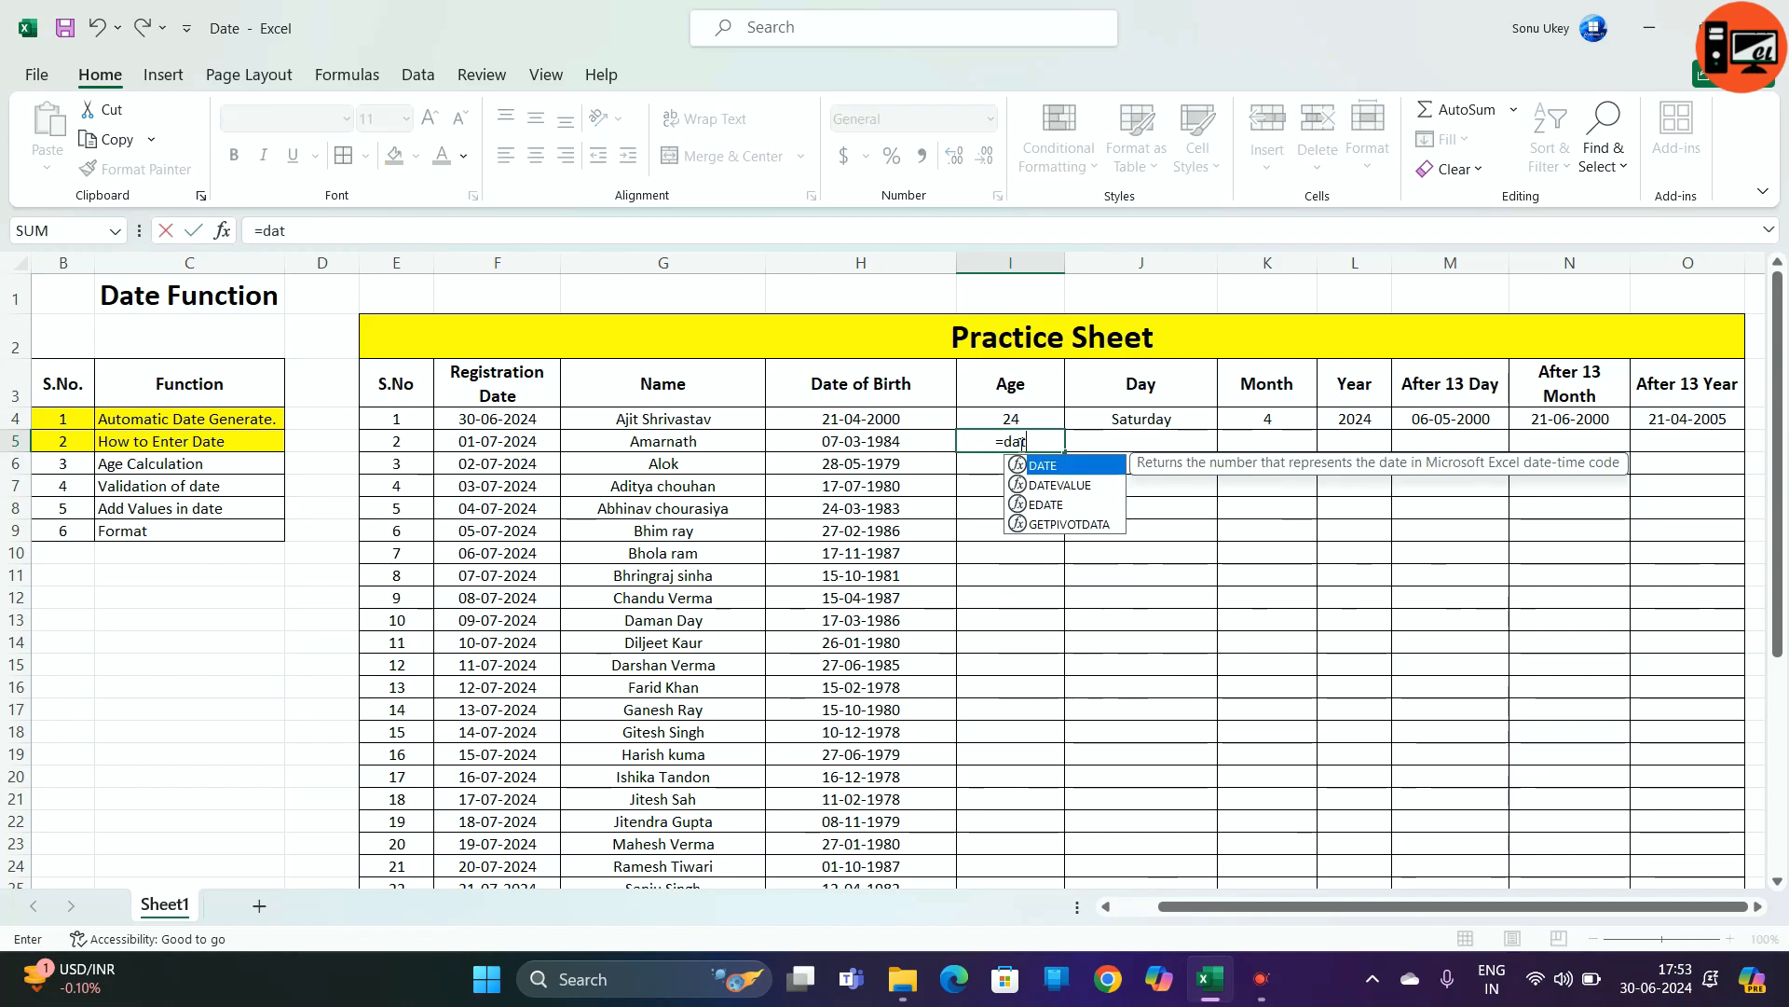
type("edif")
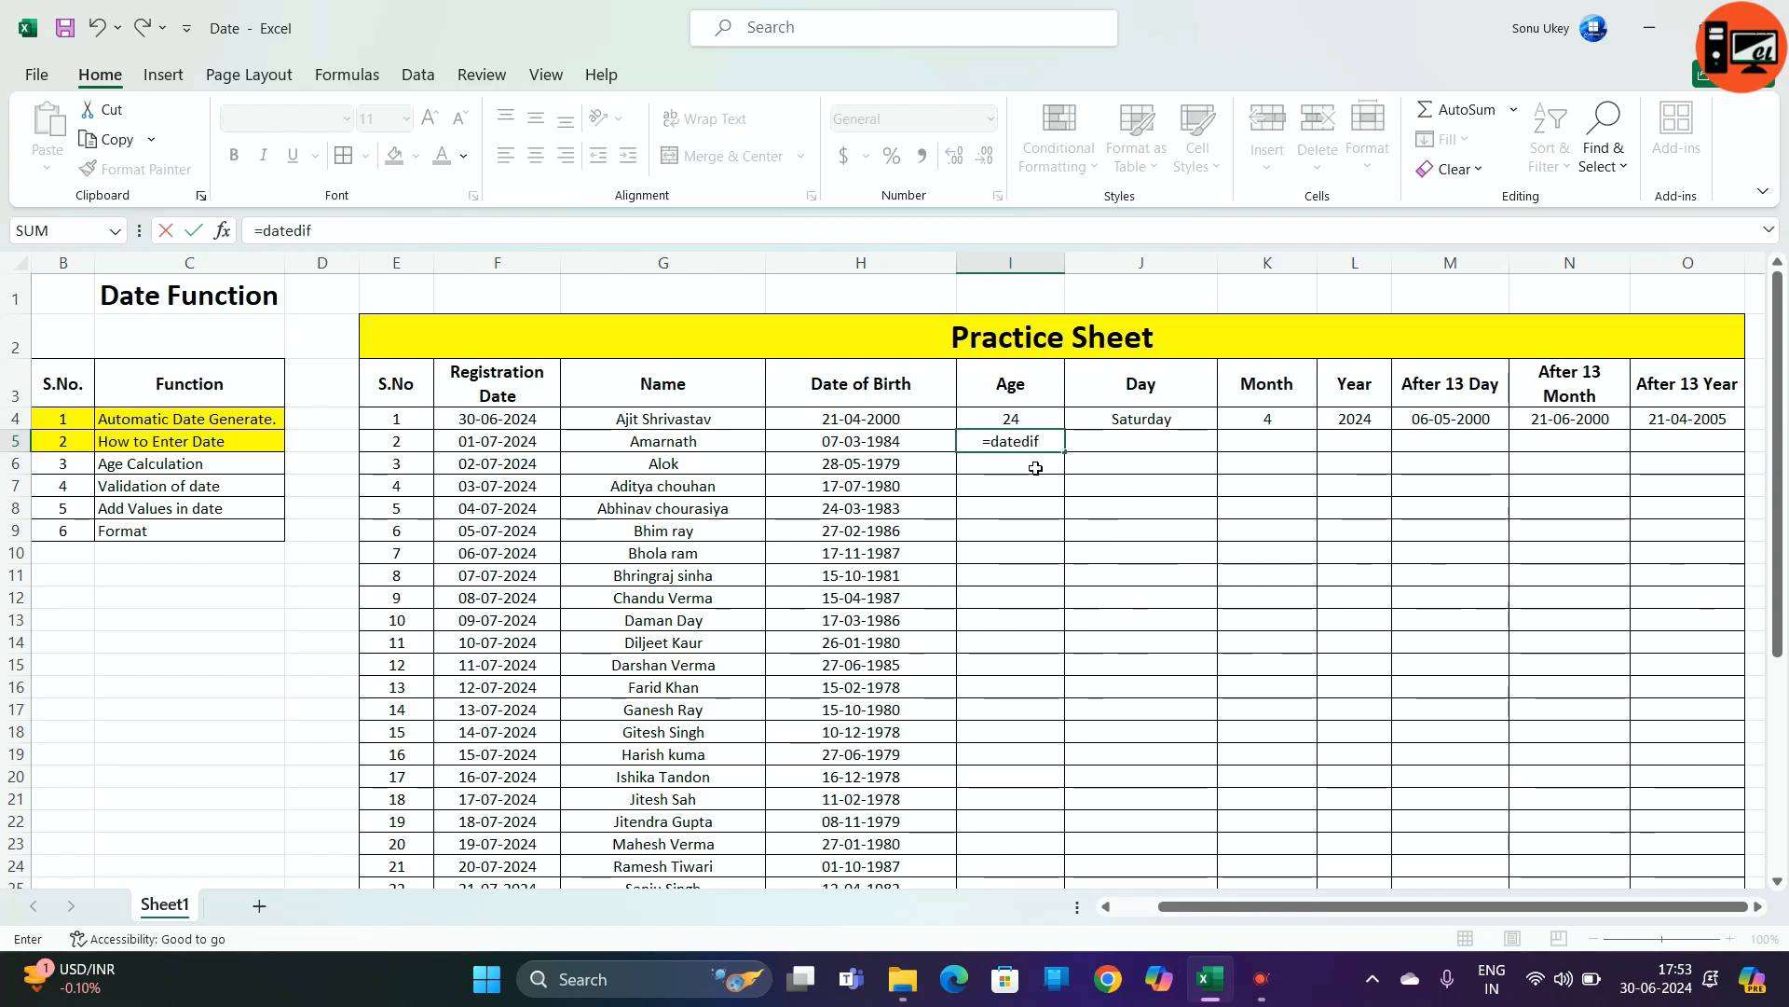
key("BackSpace")
key("BackSpace")
key("BackSpace")
key("BackSpace")
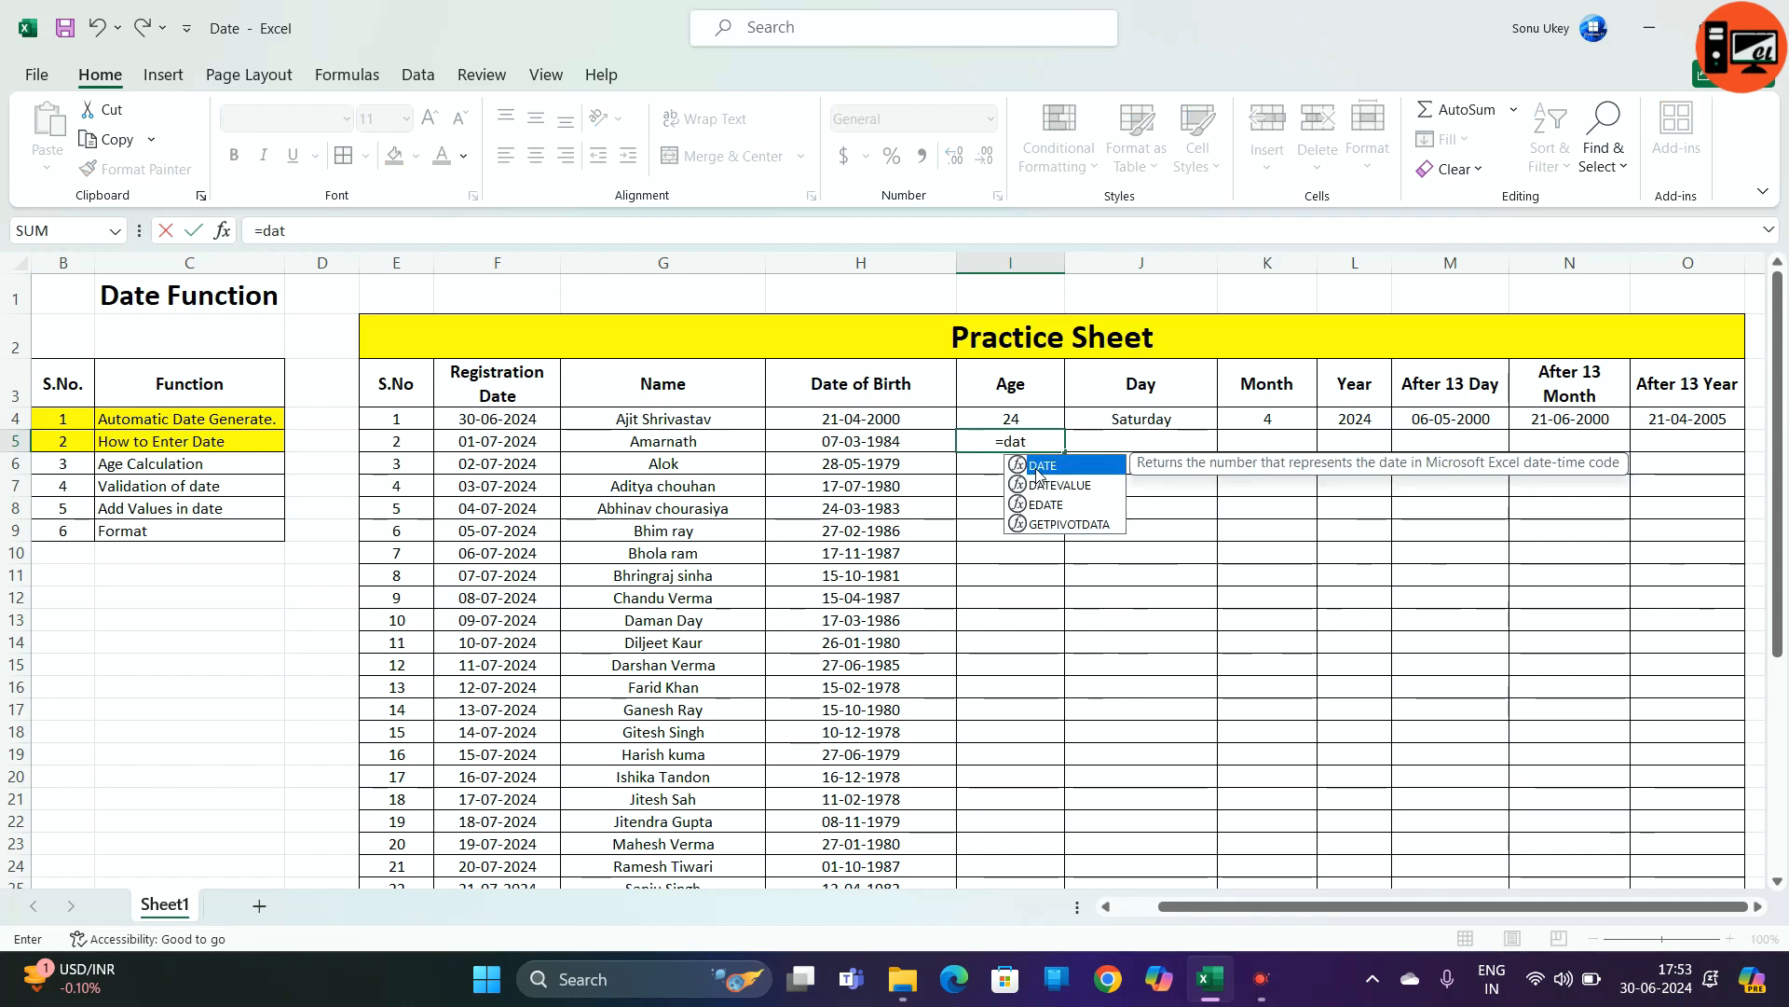
type("ed")
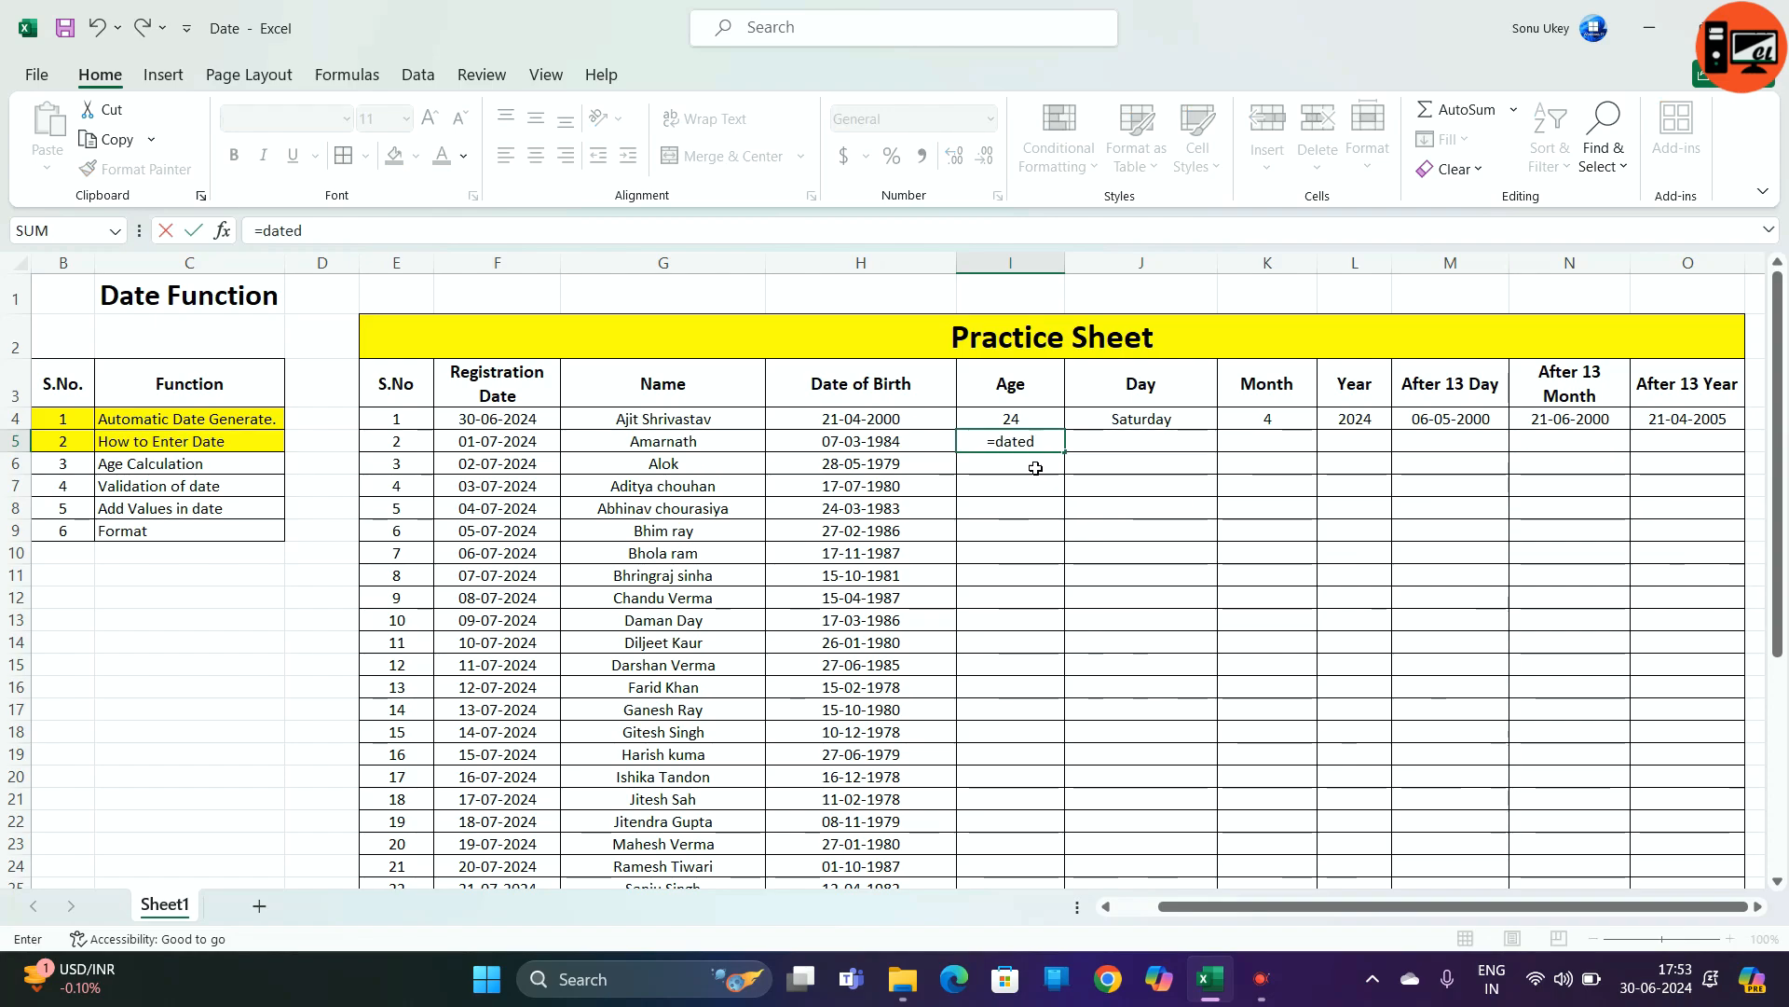
type("if")
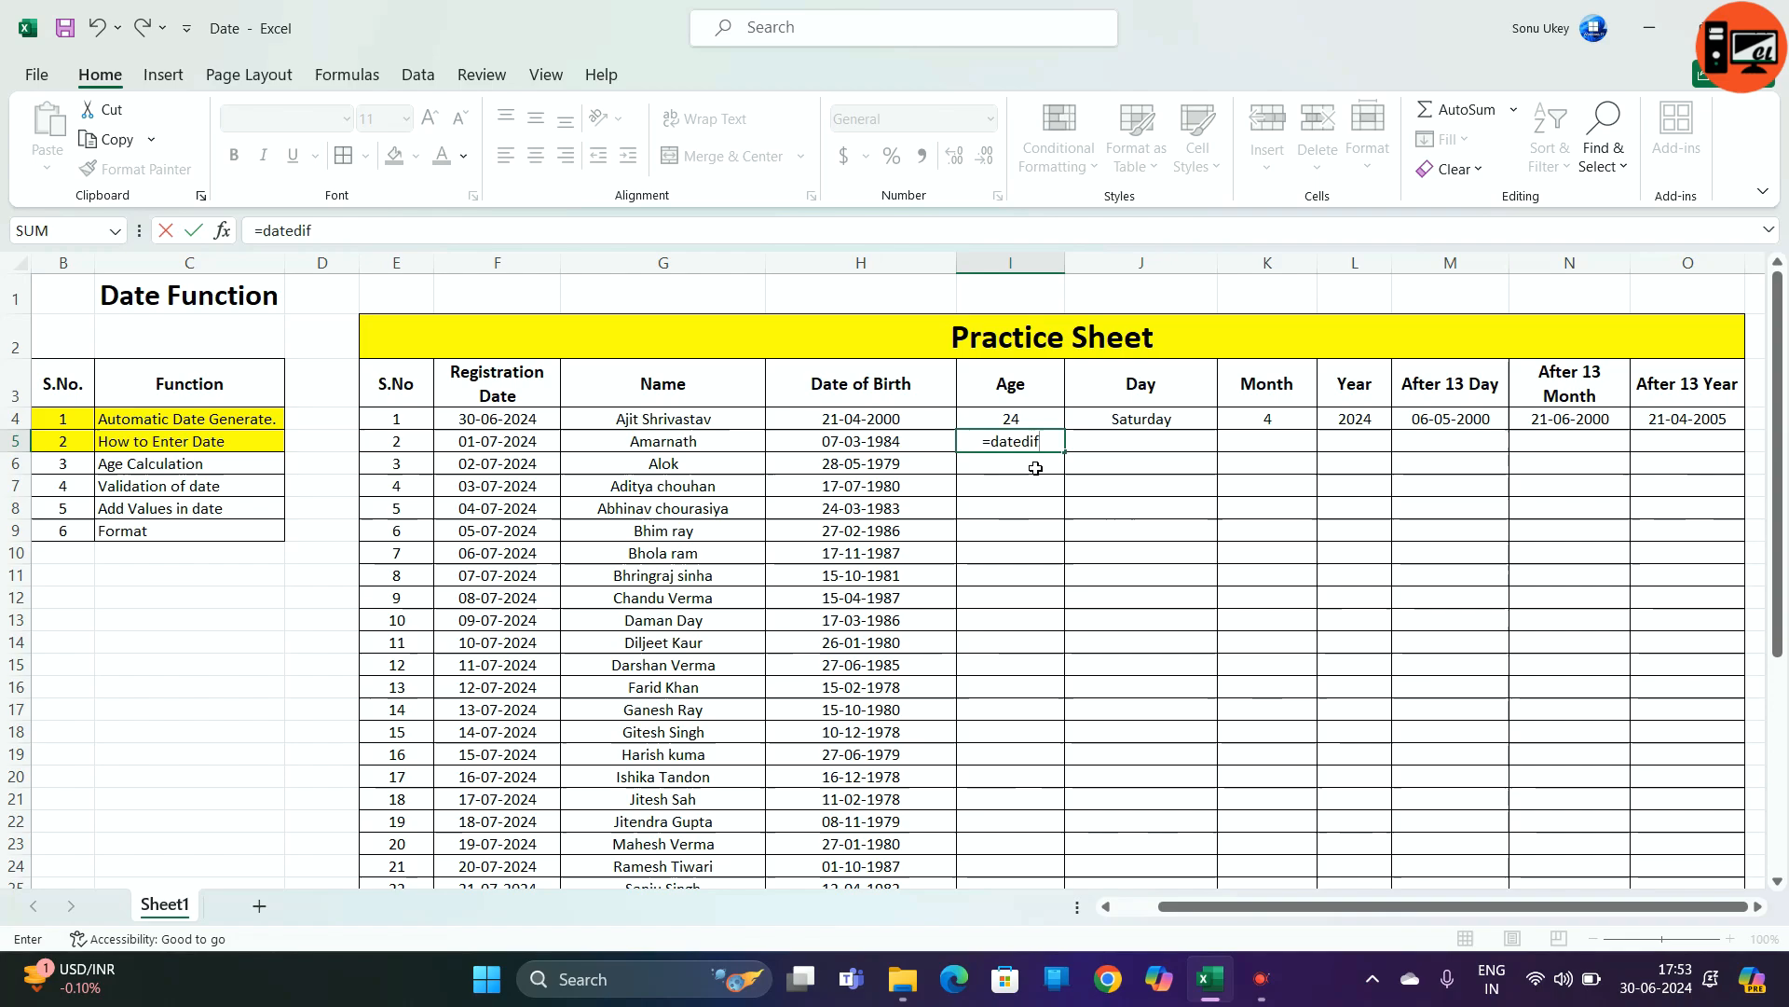
type("(")
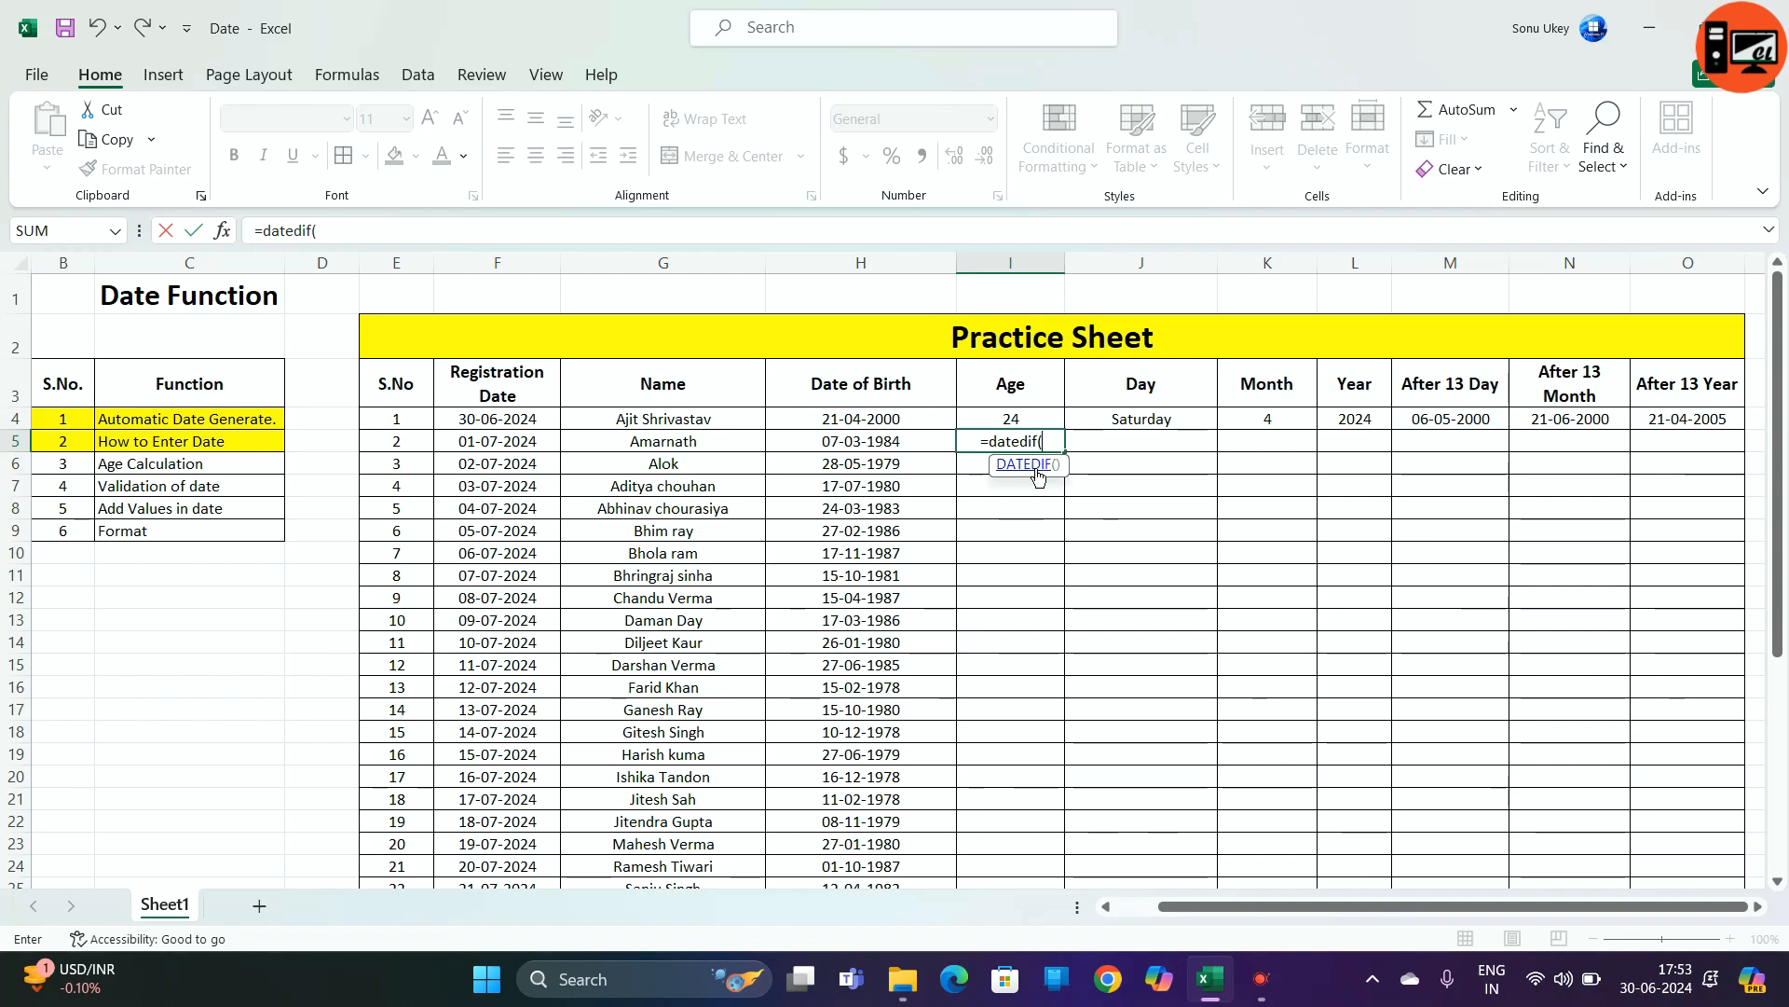
left_click(921, 440)
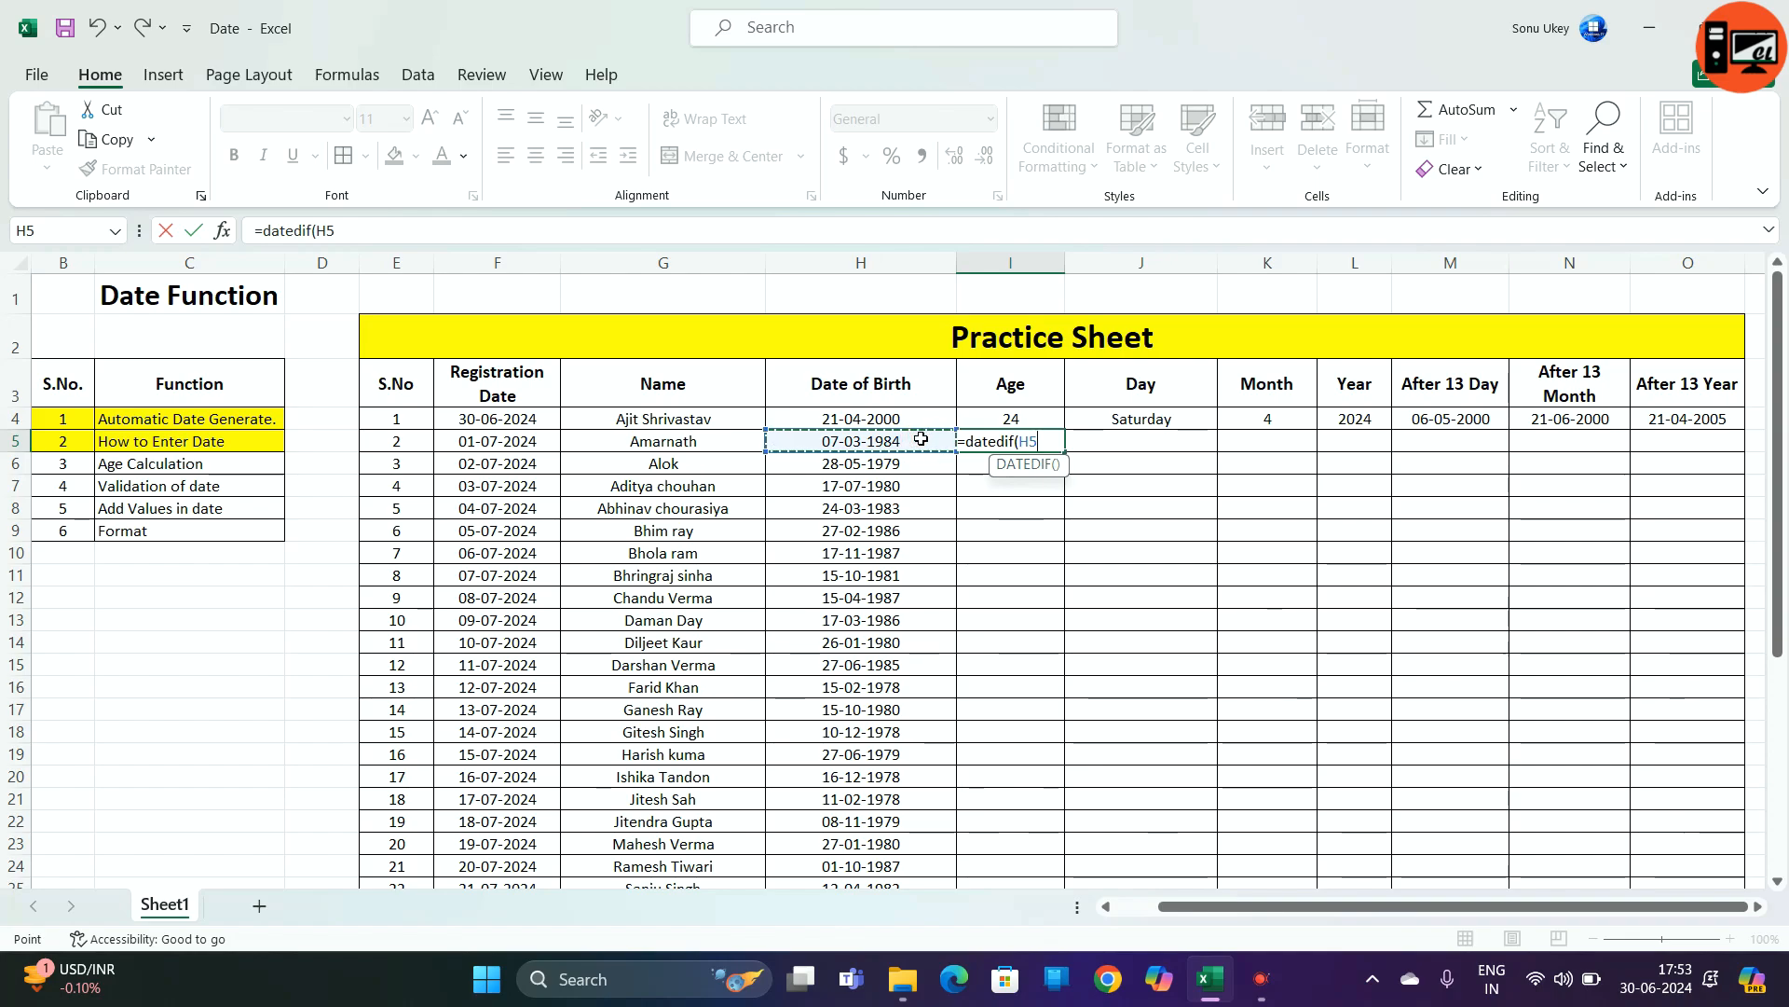
type(",")
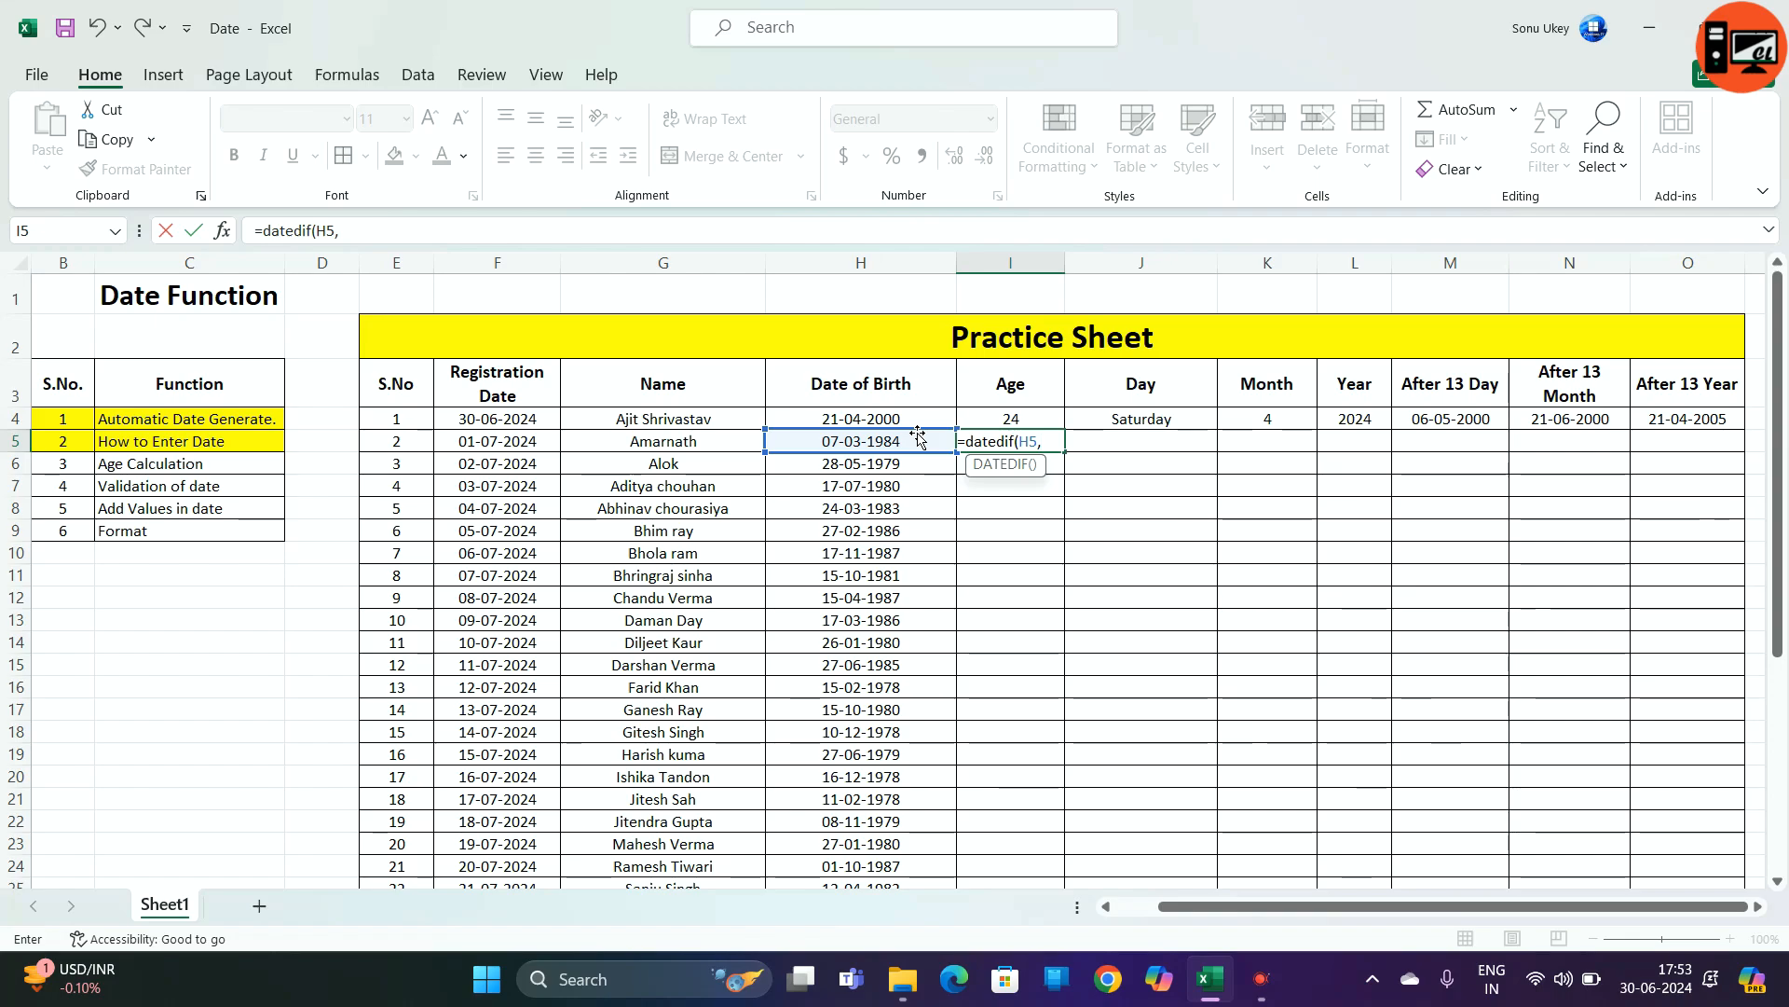
type("today")
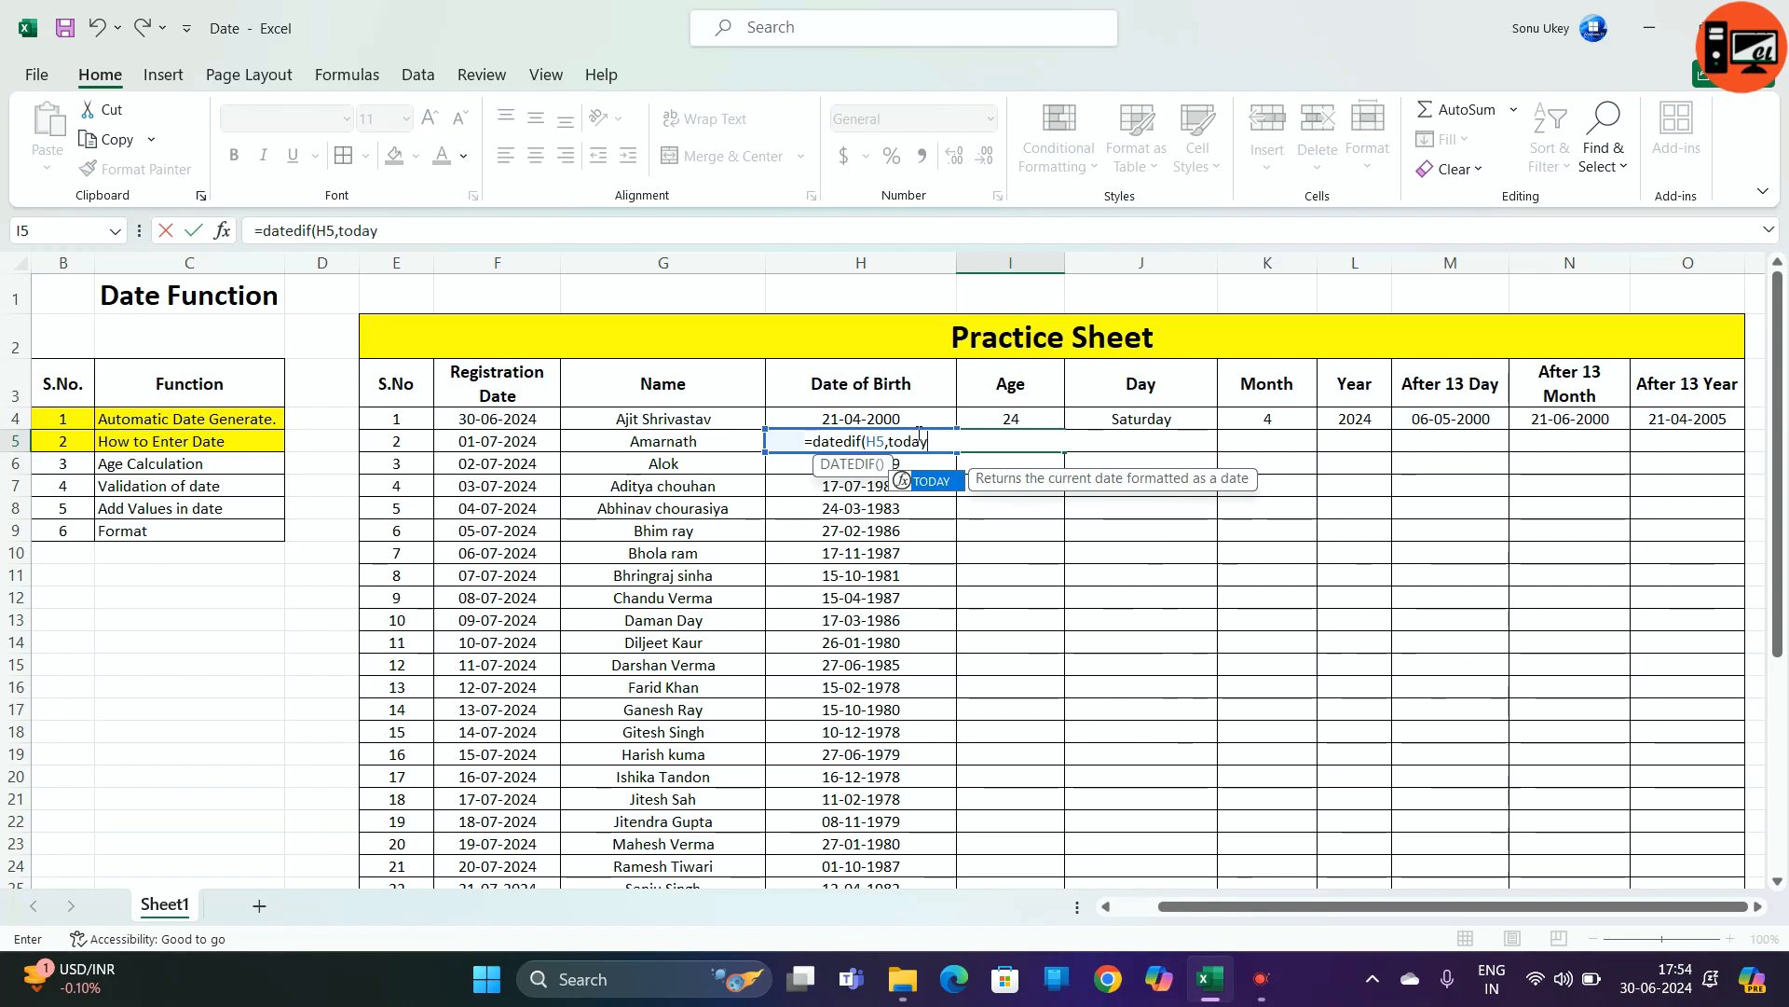
key("Tab")
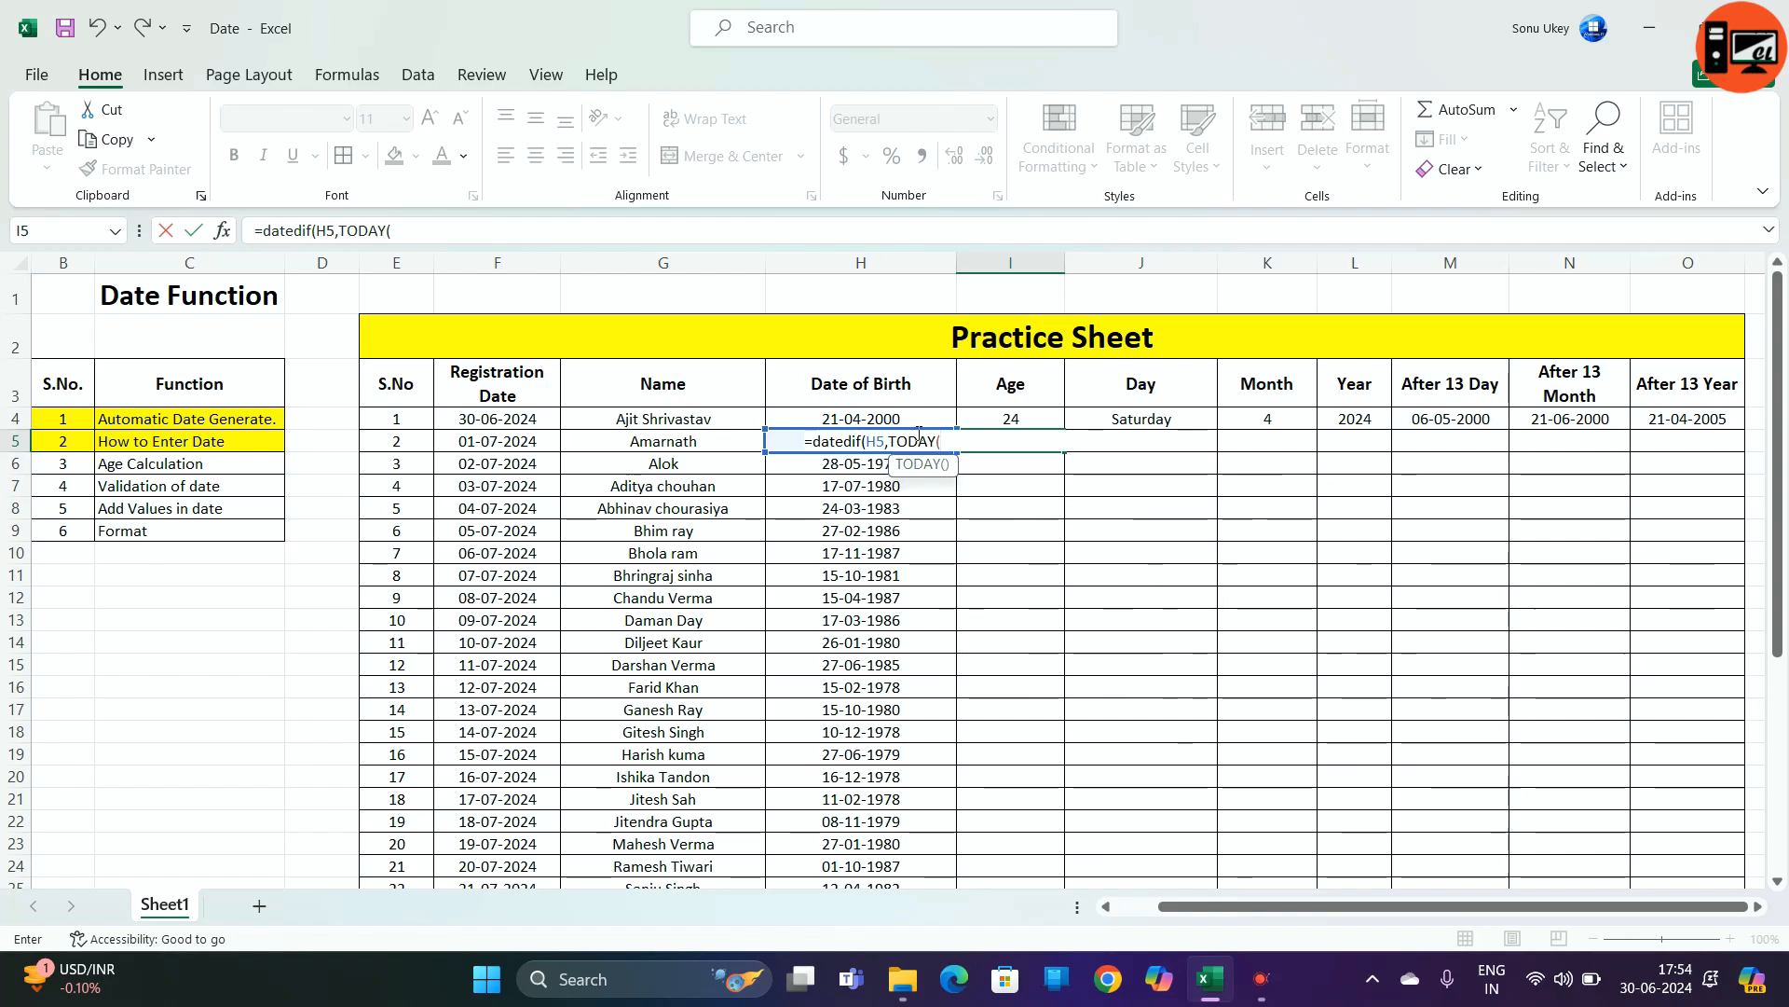
type(")")
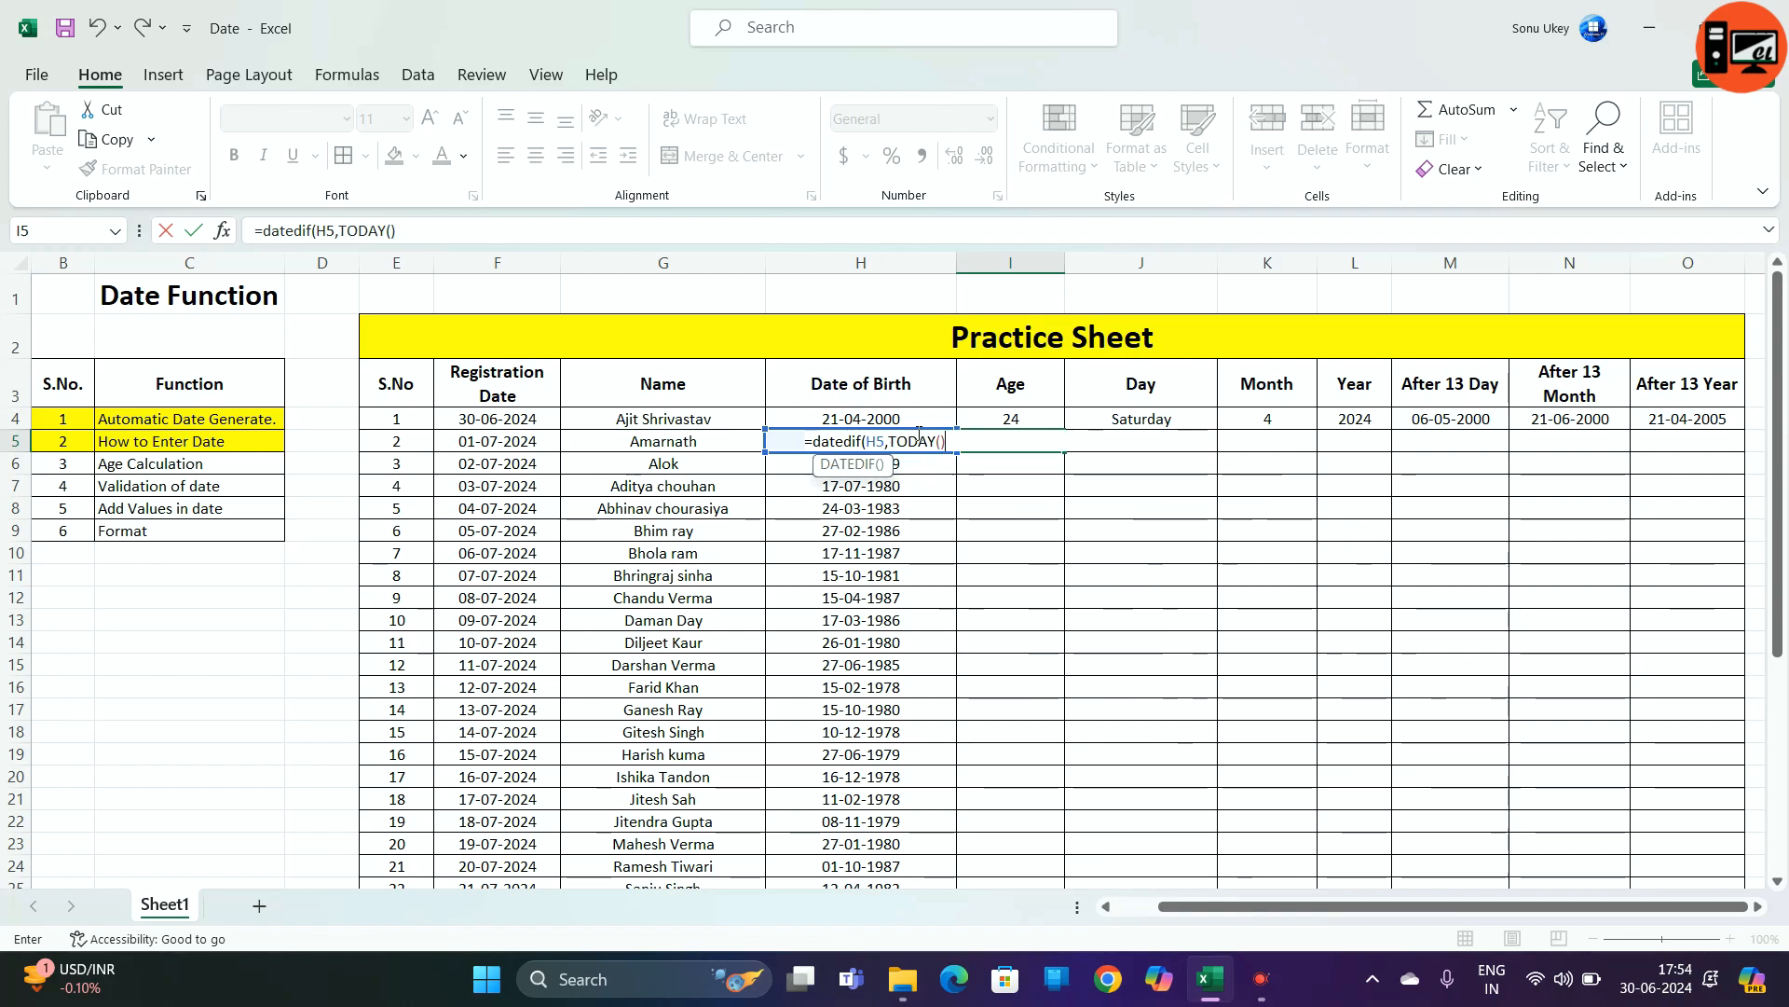
type(",\"")
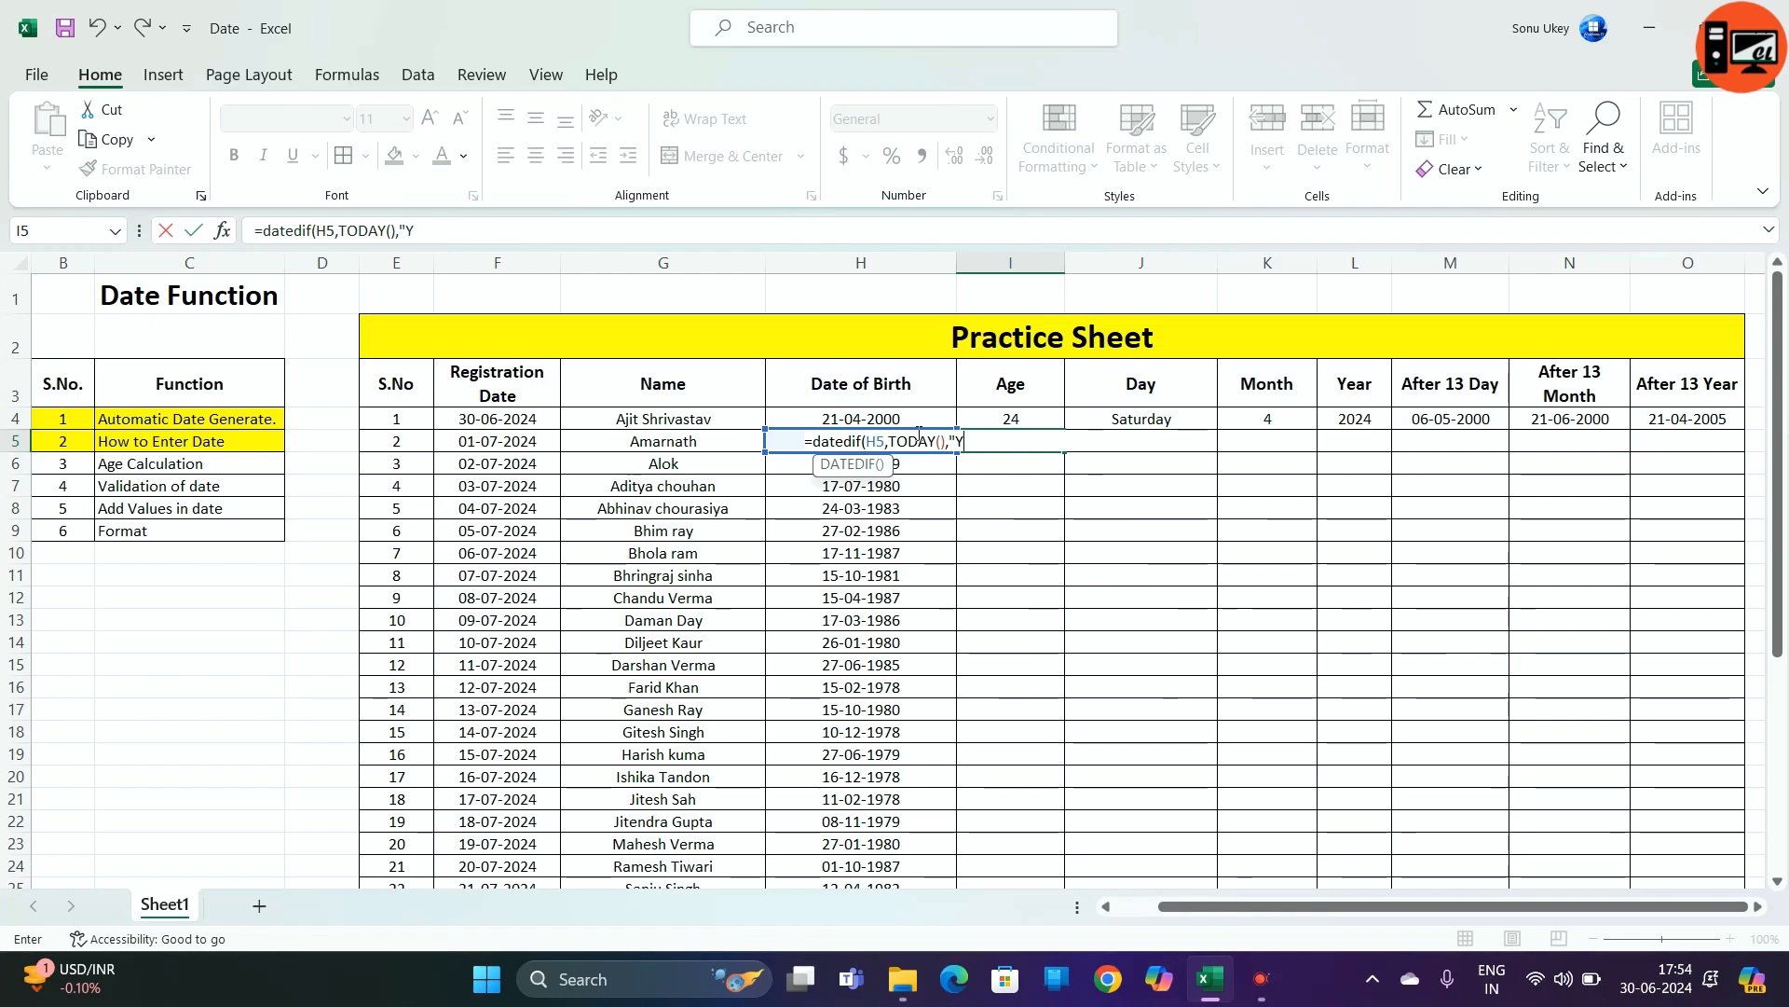
type("Y\")")
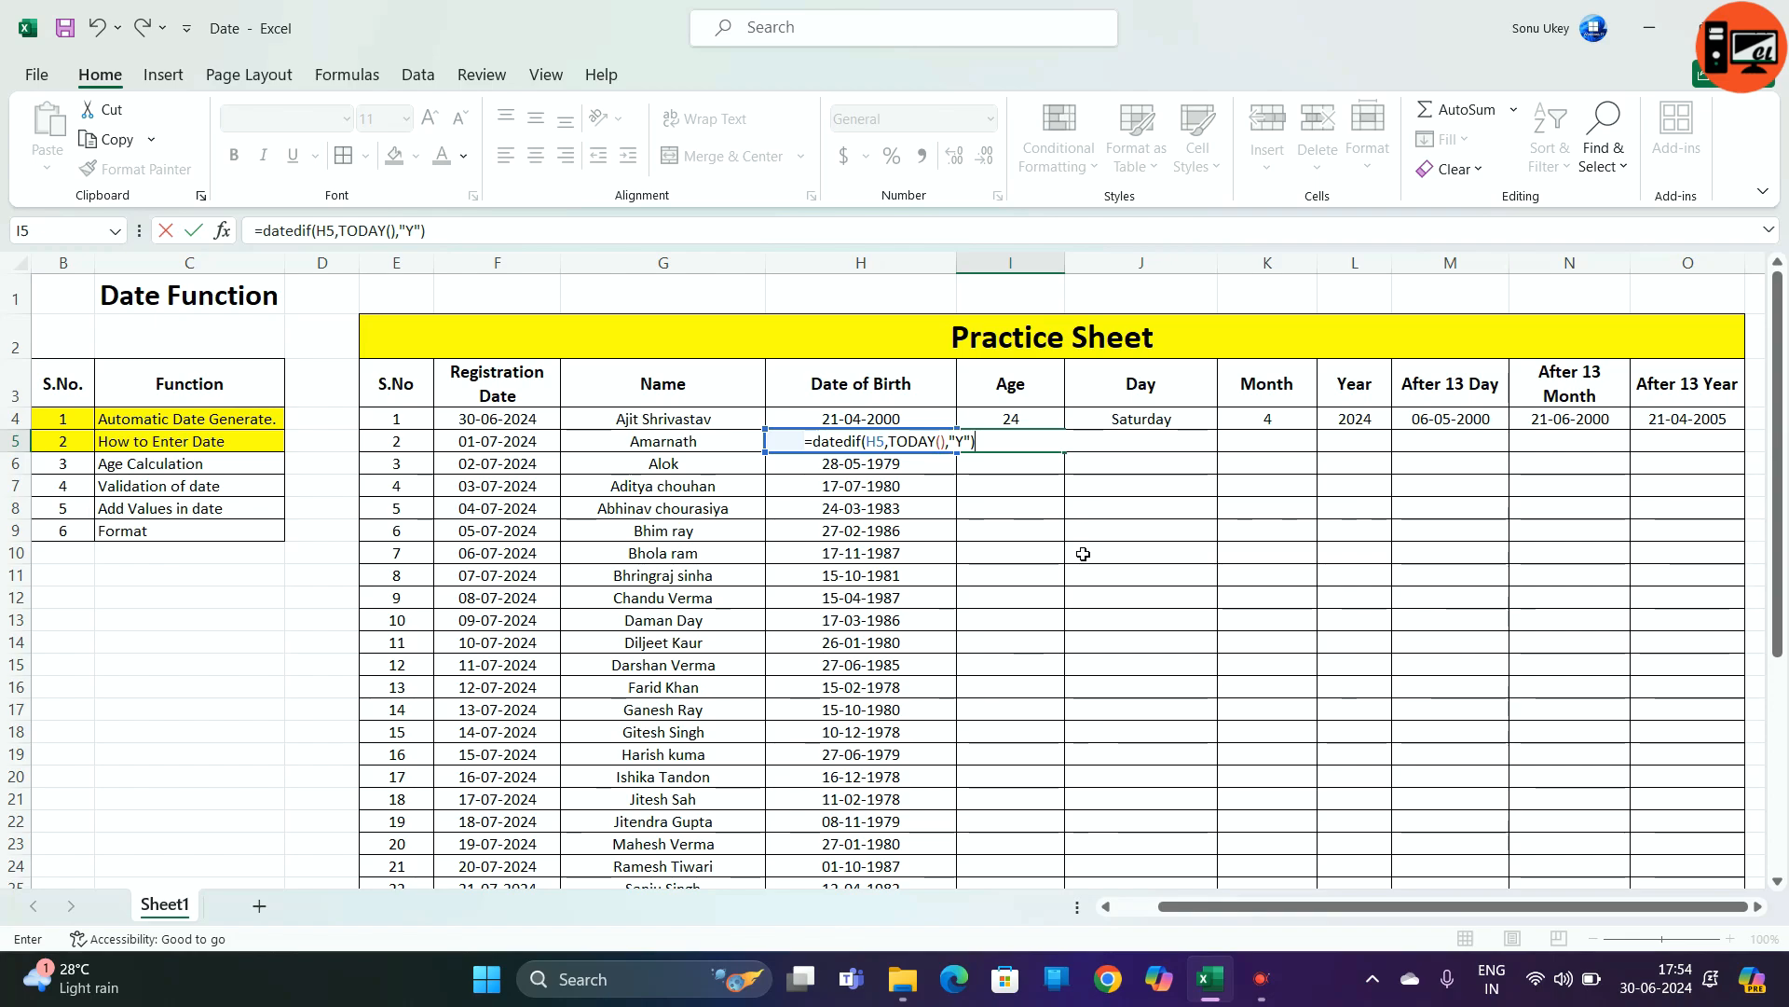
key("Return")
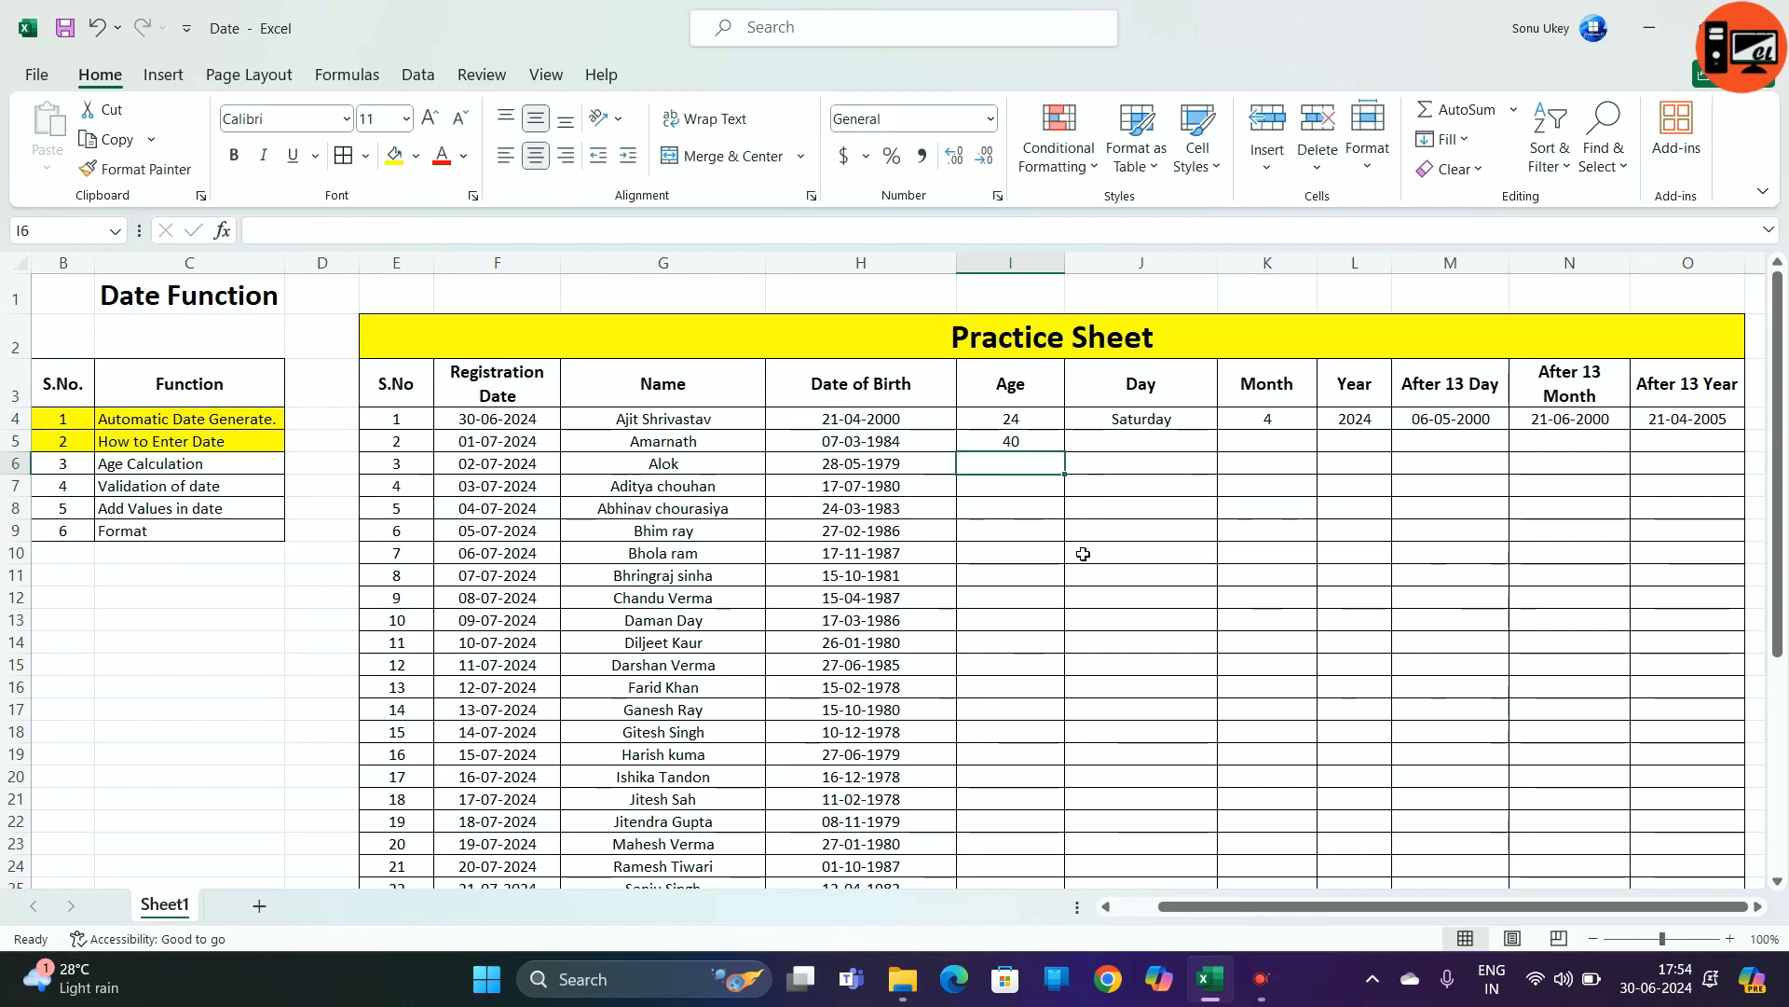
- Fill the age formula from I5 down to I34 and review the column
left_click(1020, 438)
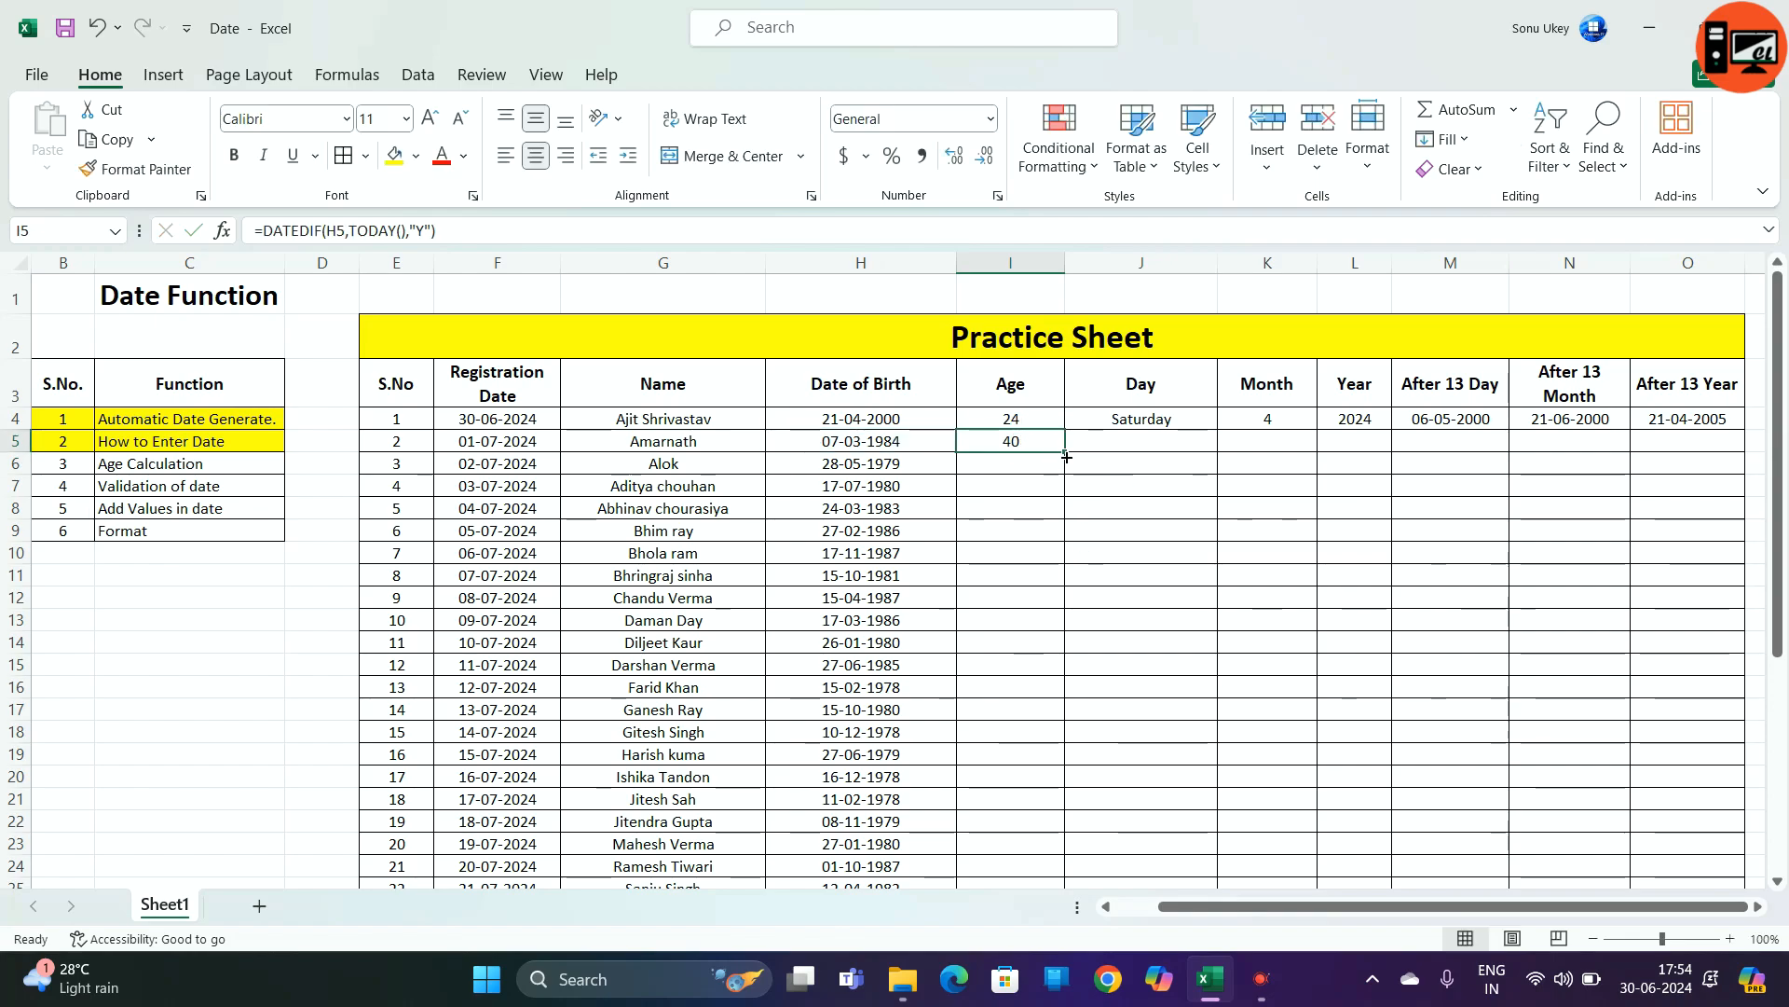
double_click(1067, 452)
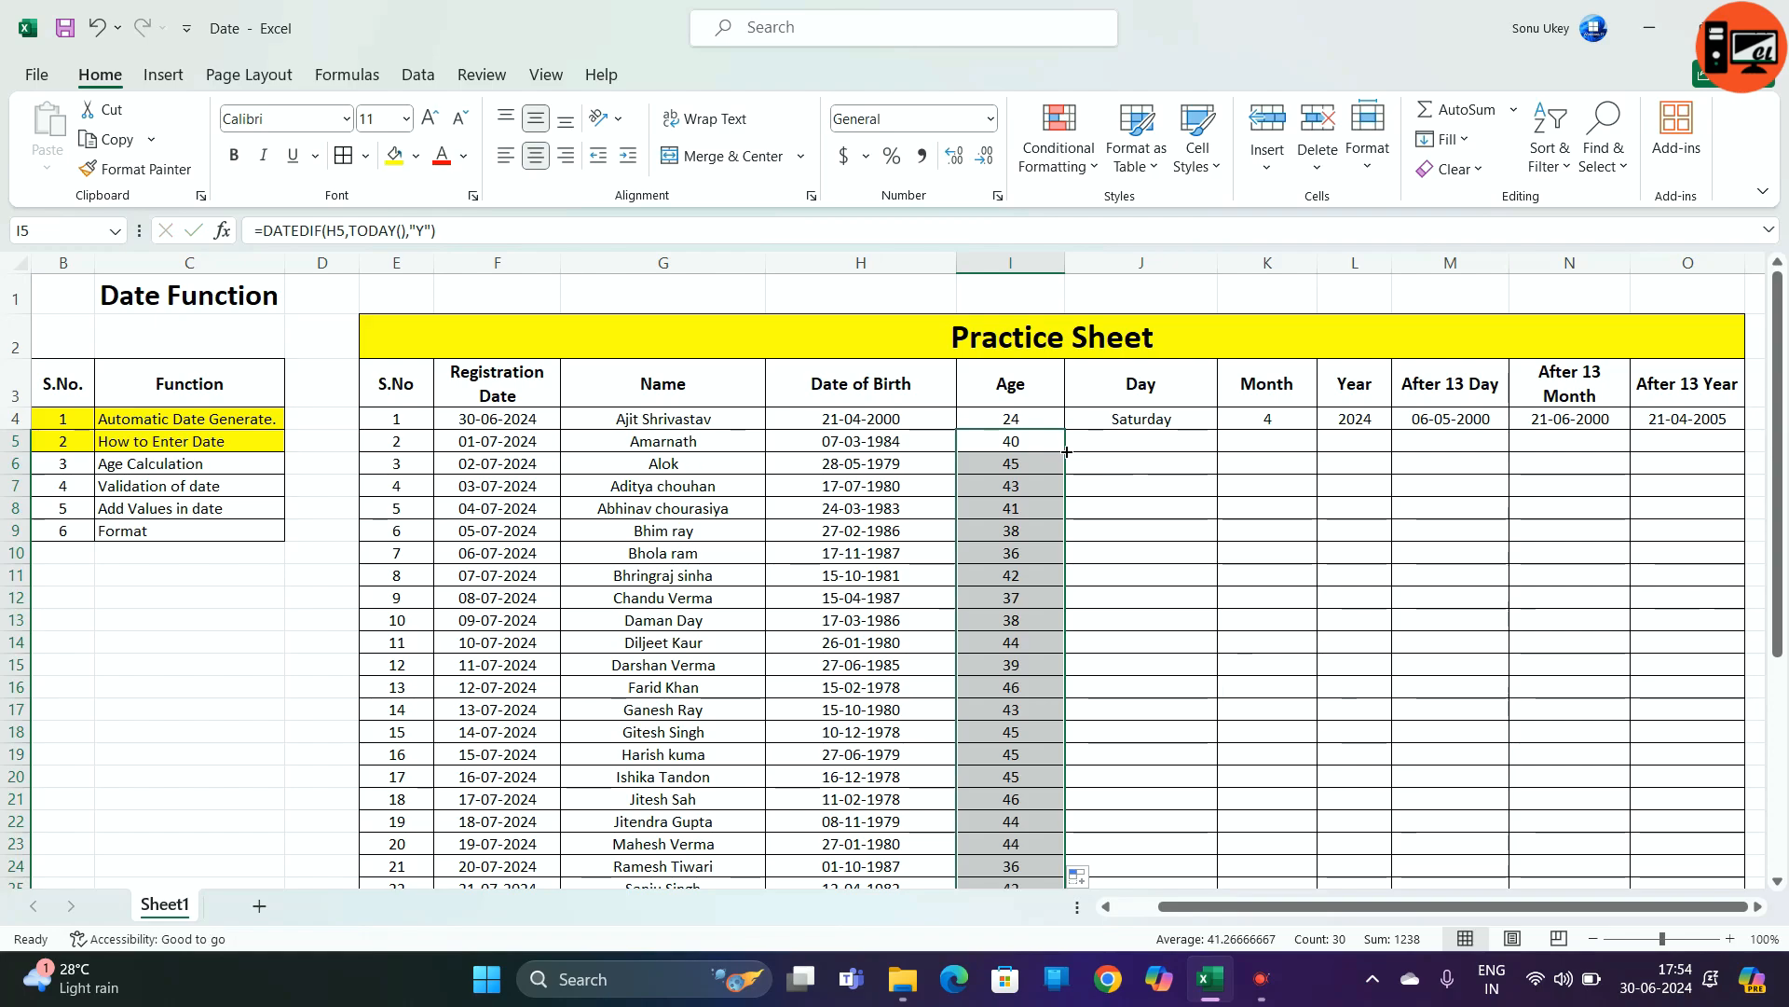
scroll(1067, 452, "down", 2)
scroll(1066, 460, "up", 2)
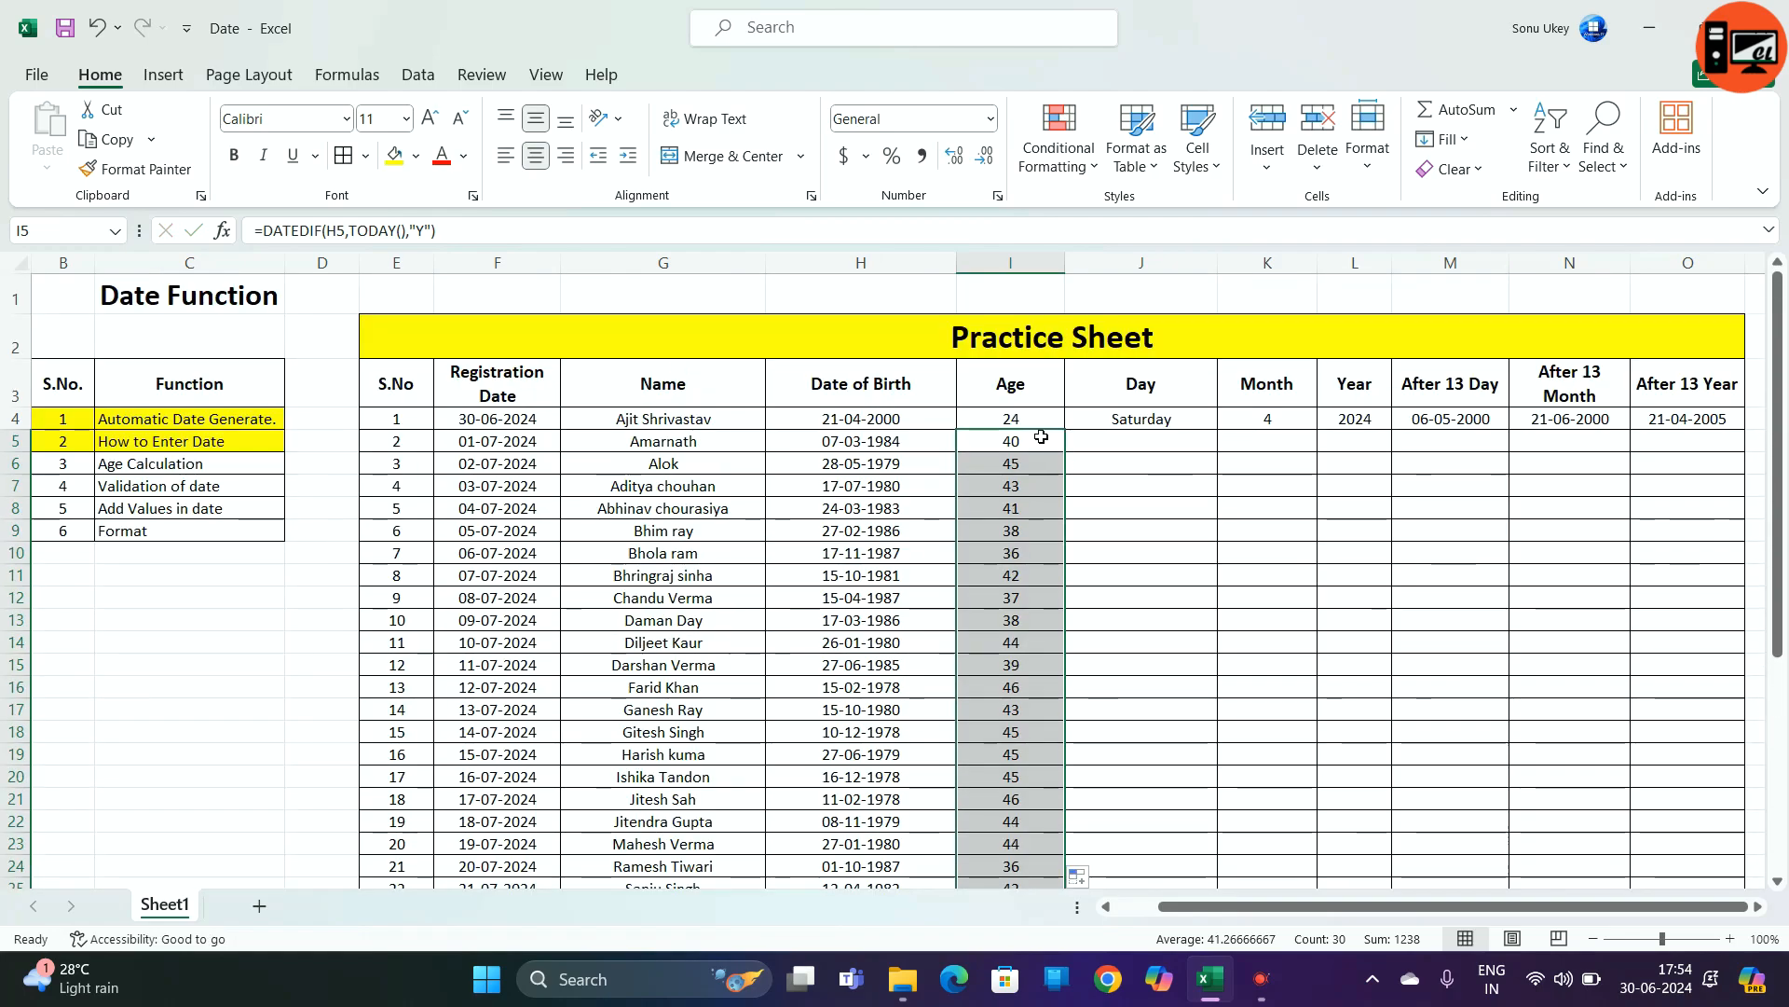
- Delete the age formulas in I5:I34 and return to I5
left_click(1041, 437)
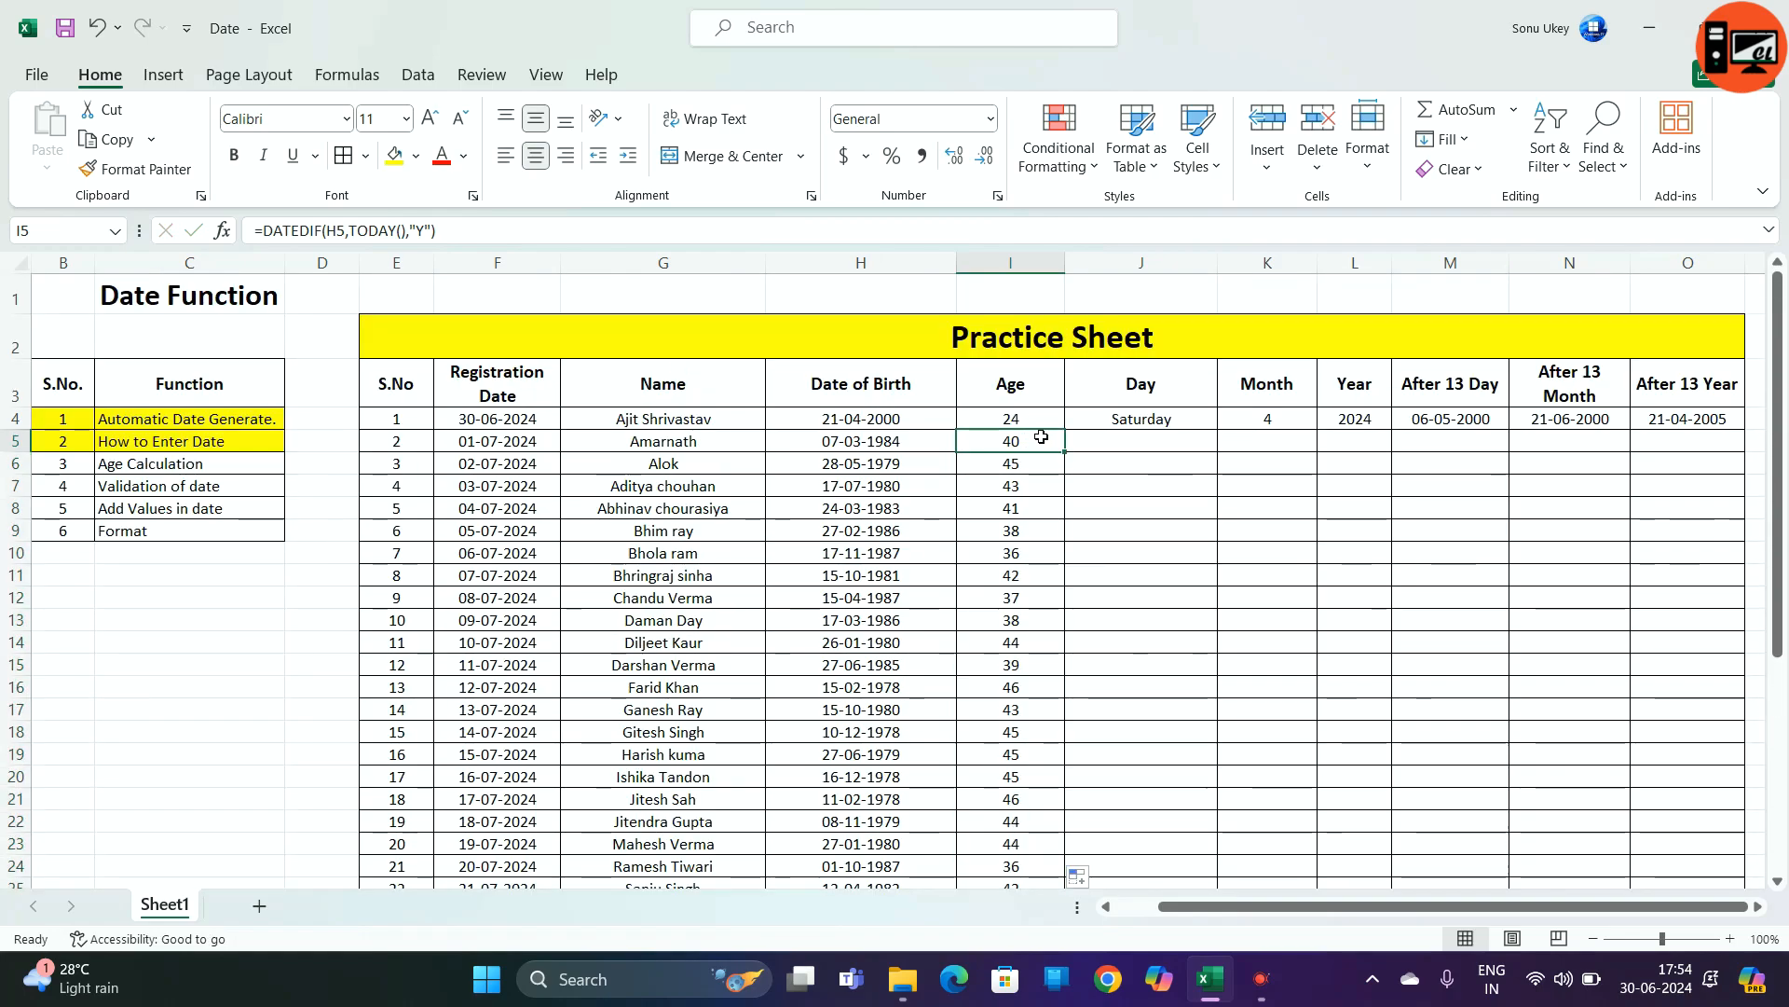
key("ctrl+shift+Down")
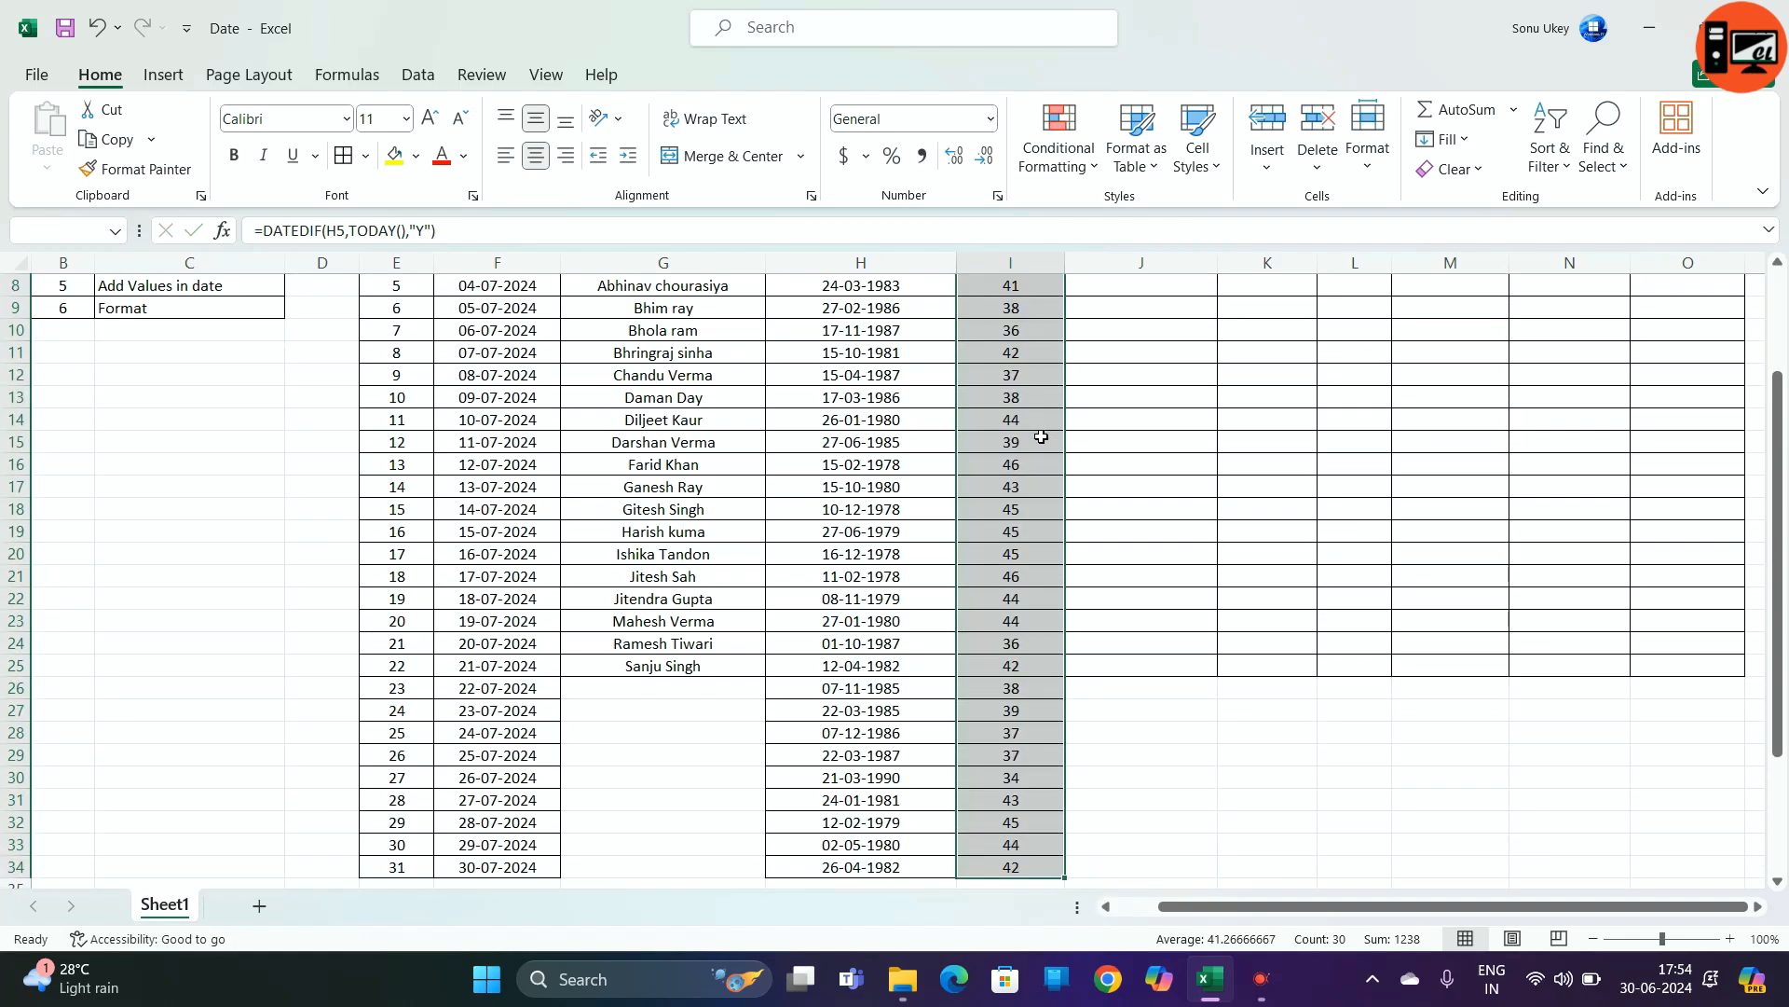
key("Delete")
scroll(1039, 439, "up", 3)
left_click(1038, 439)
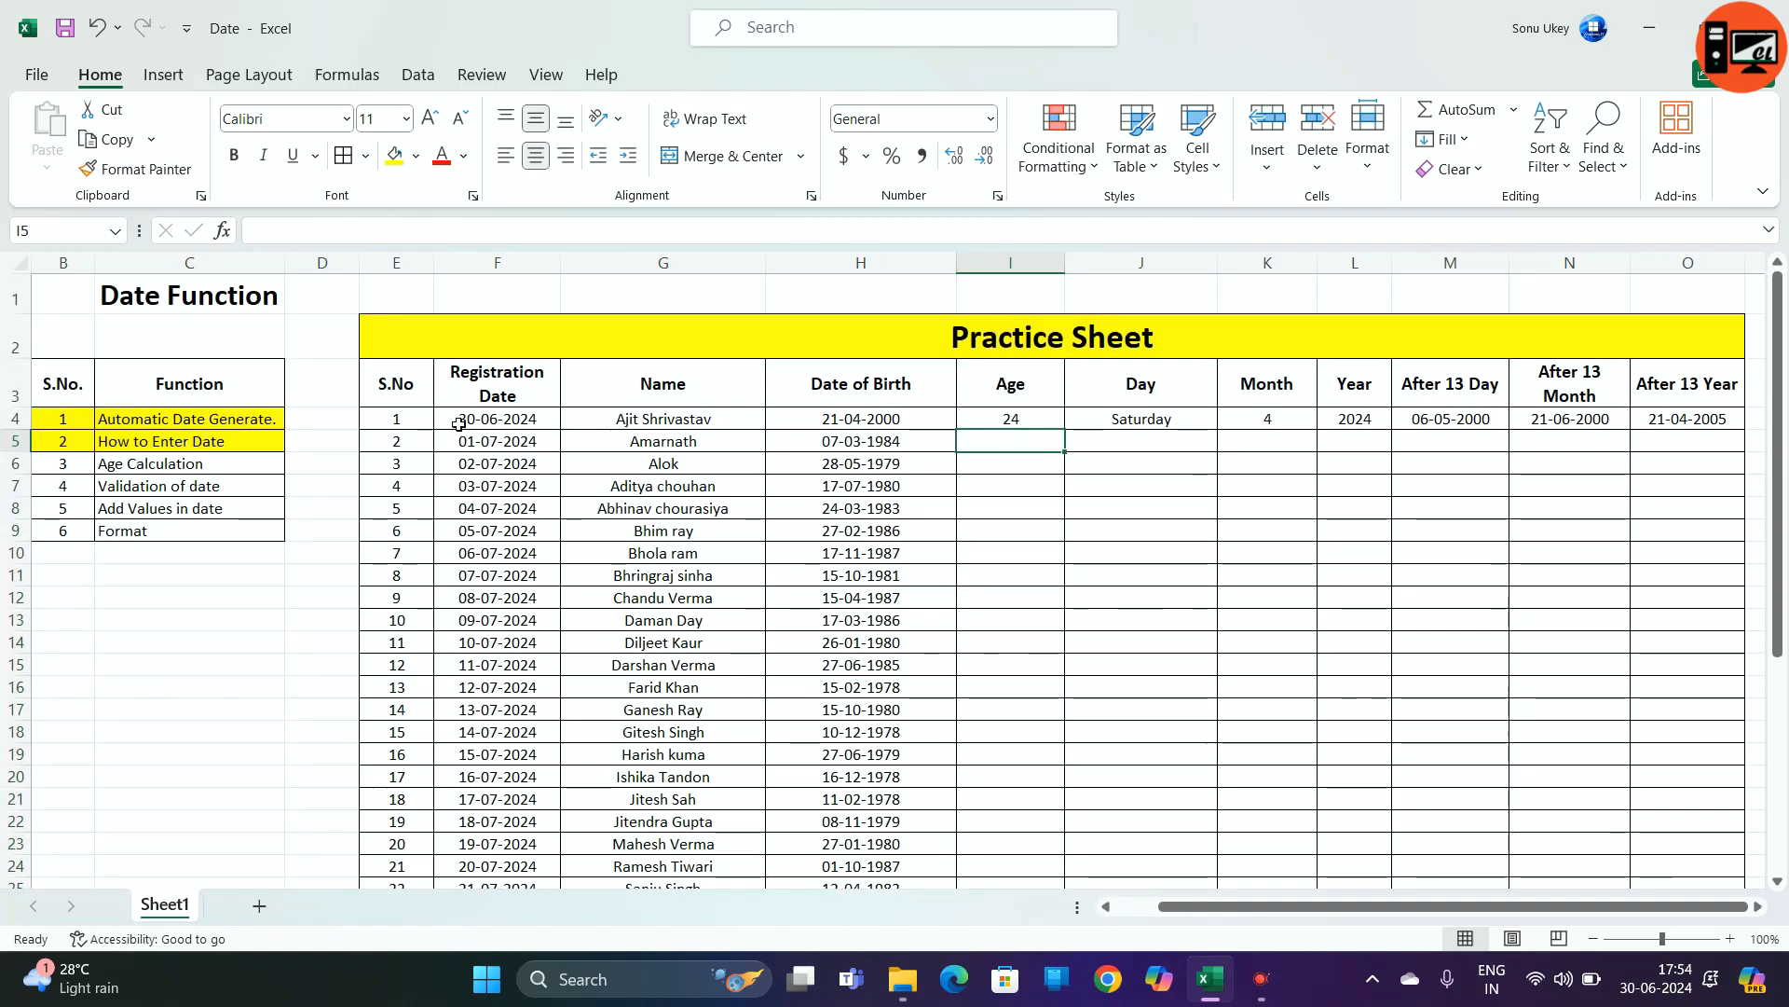
- Enter =DATEDIF(H5,F5,"Y") in I5 to calculate the age in years from date of birth to registration date
left_click(502, 444)
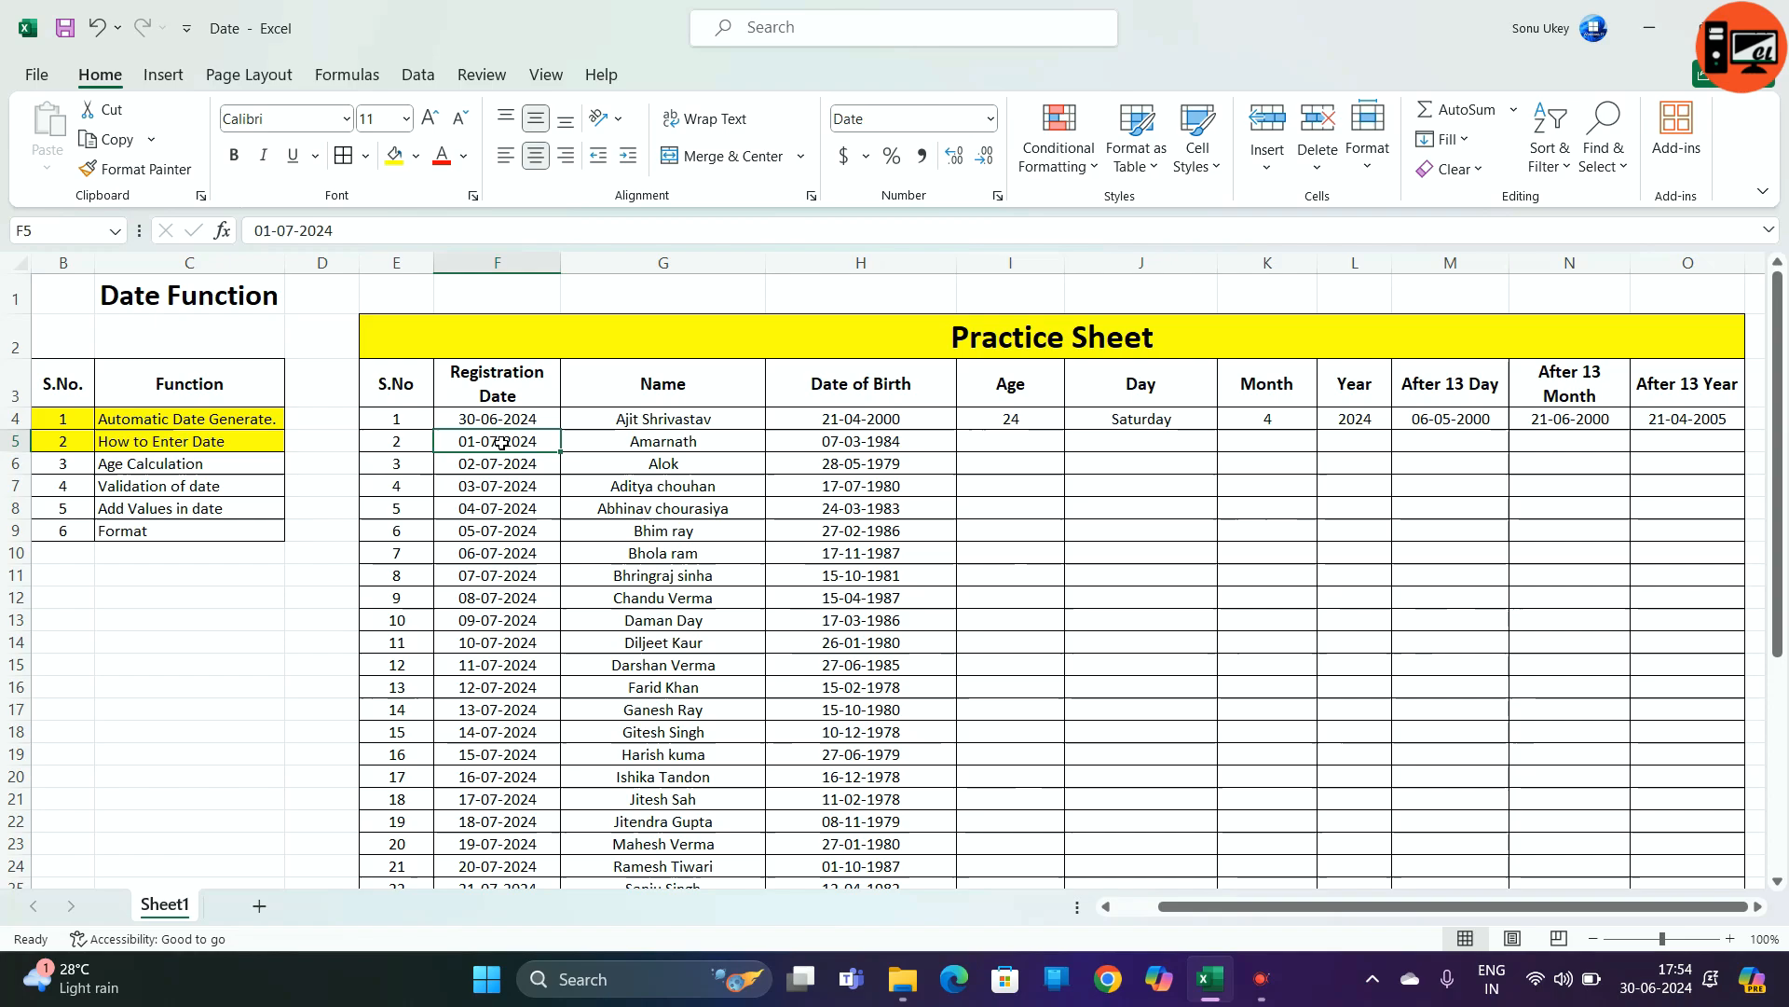
left_click(879, 445)
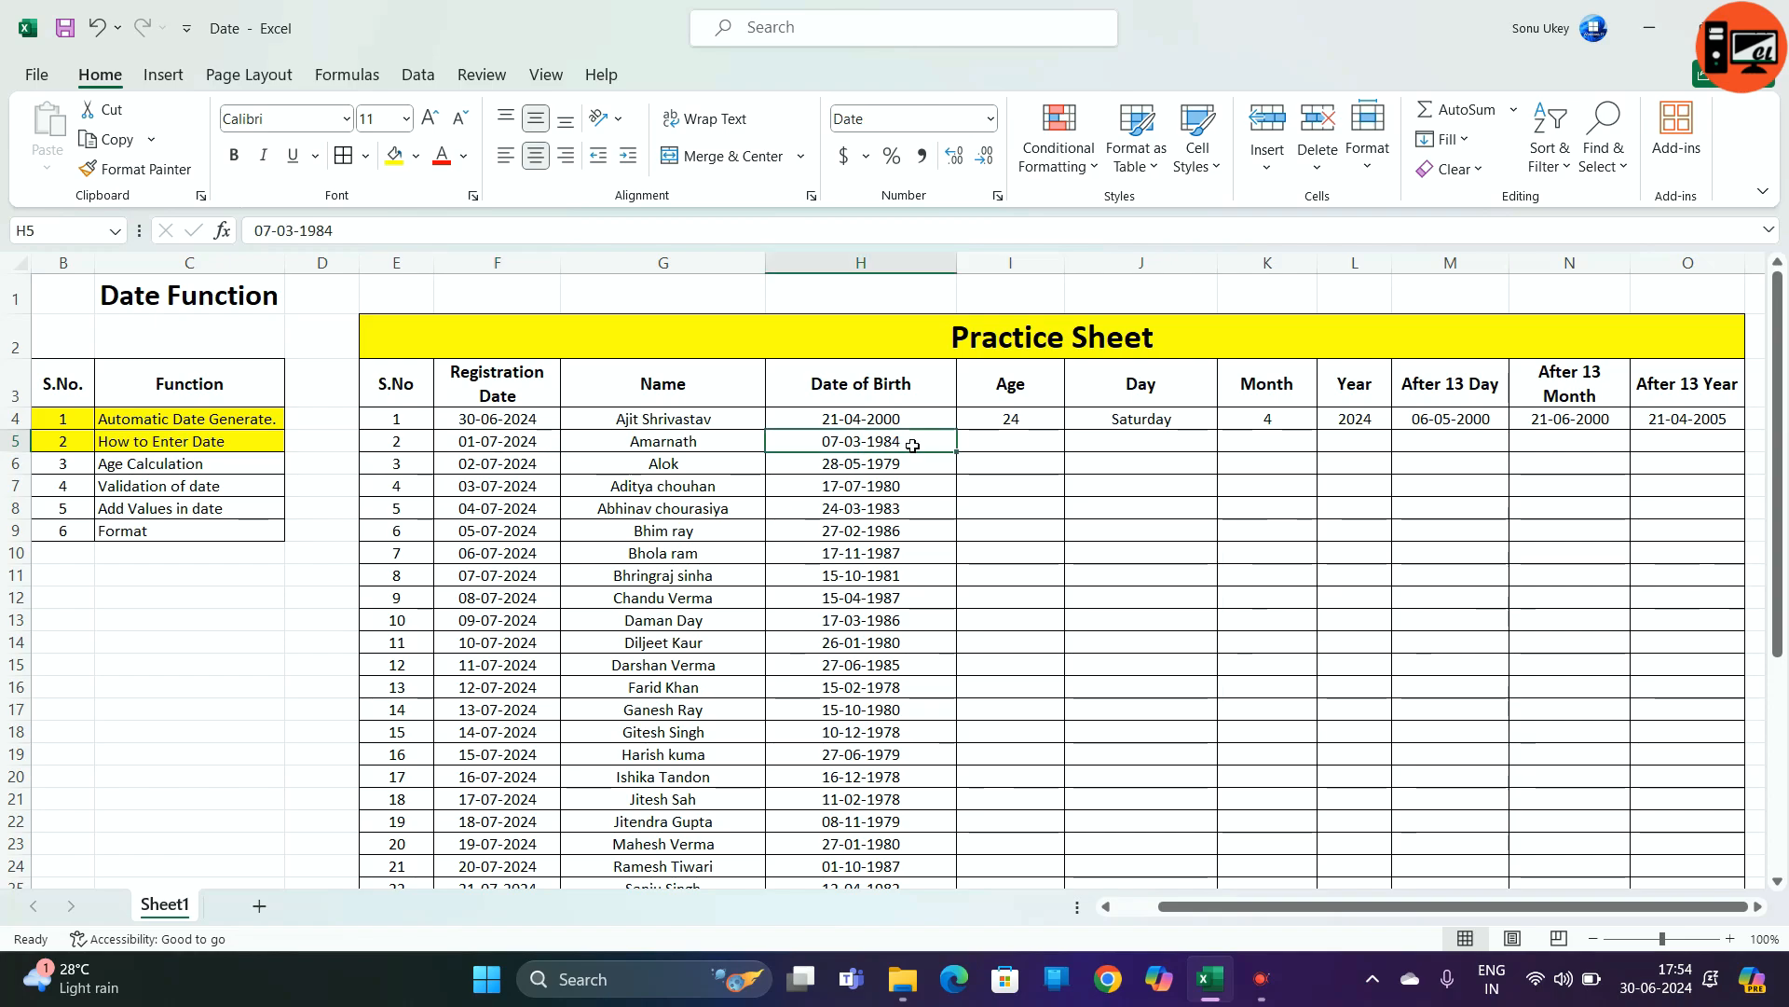
left_click(1013, 447)
type("=")
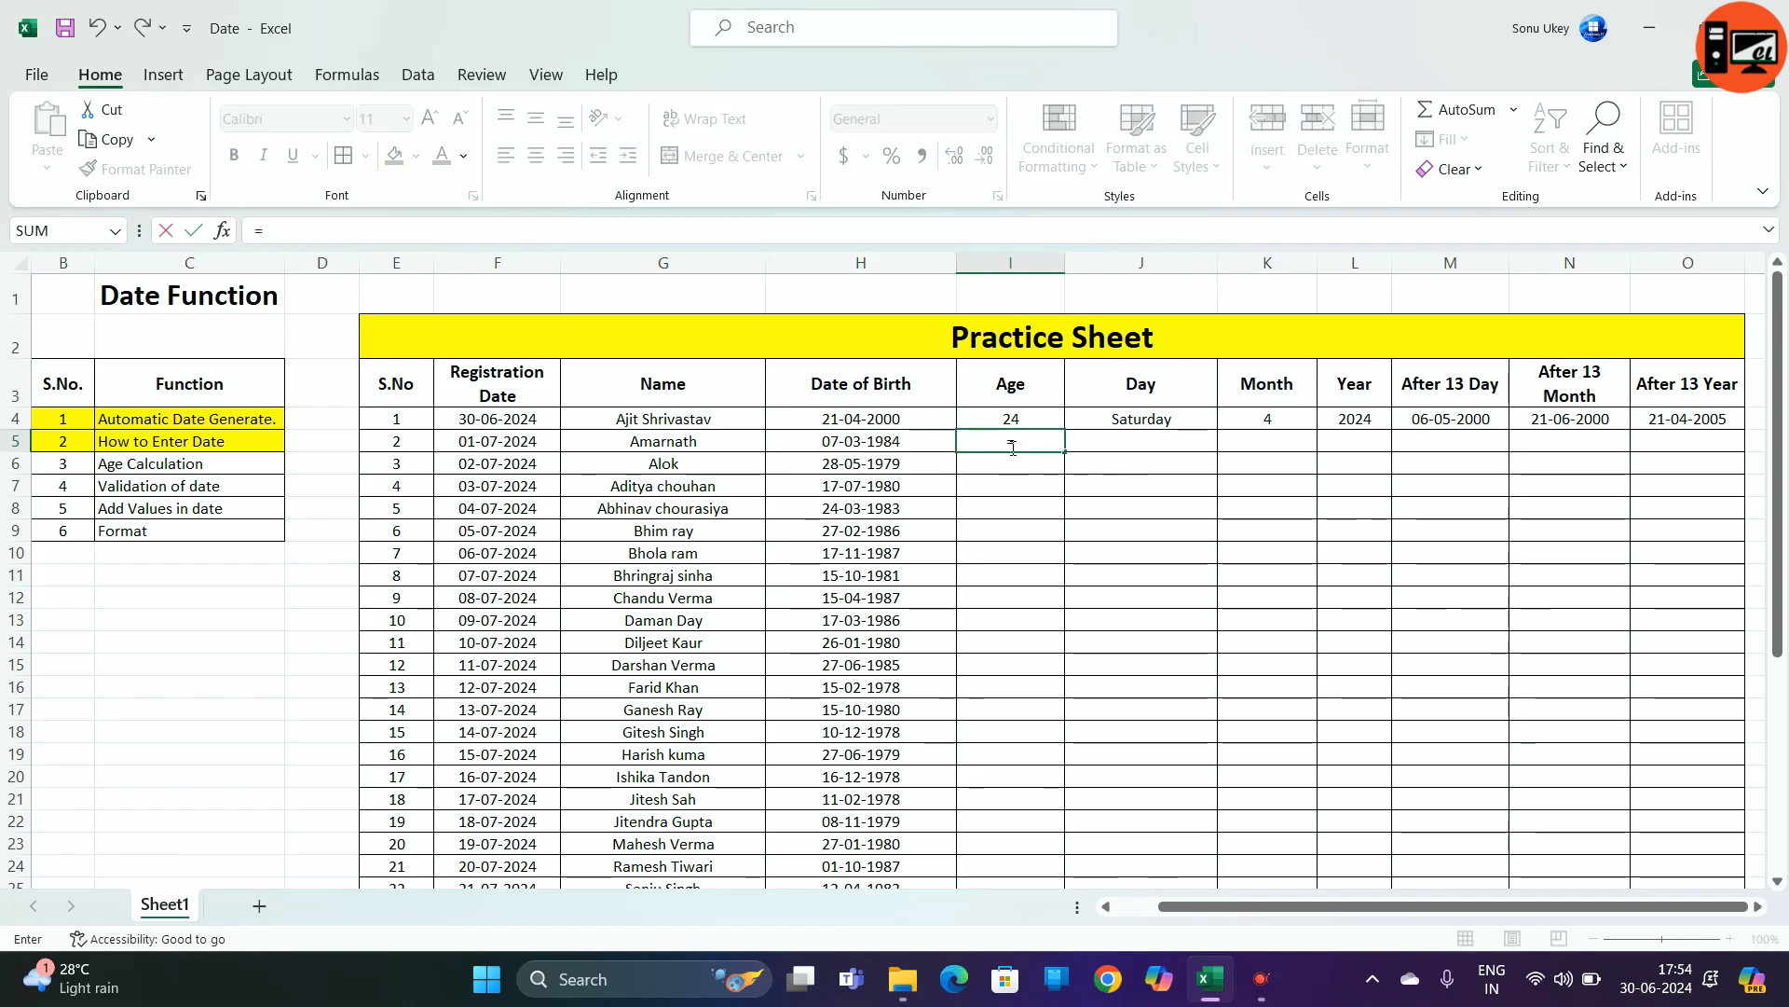
type("date")
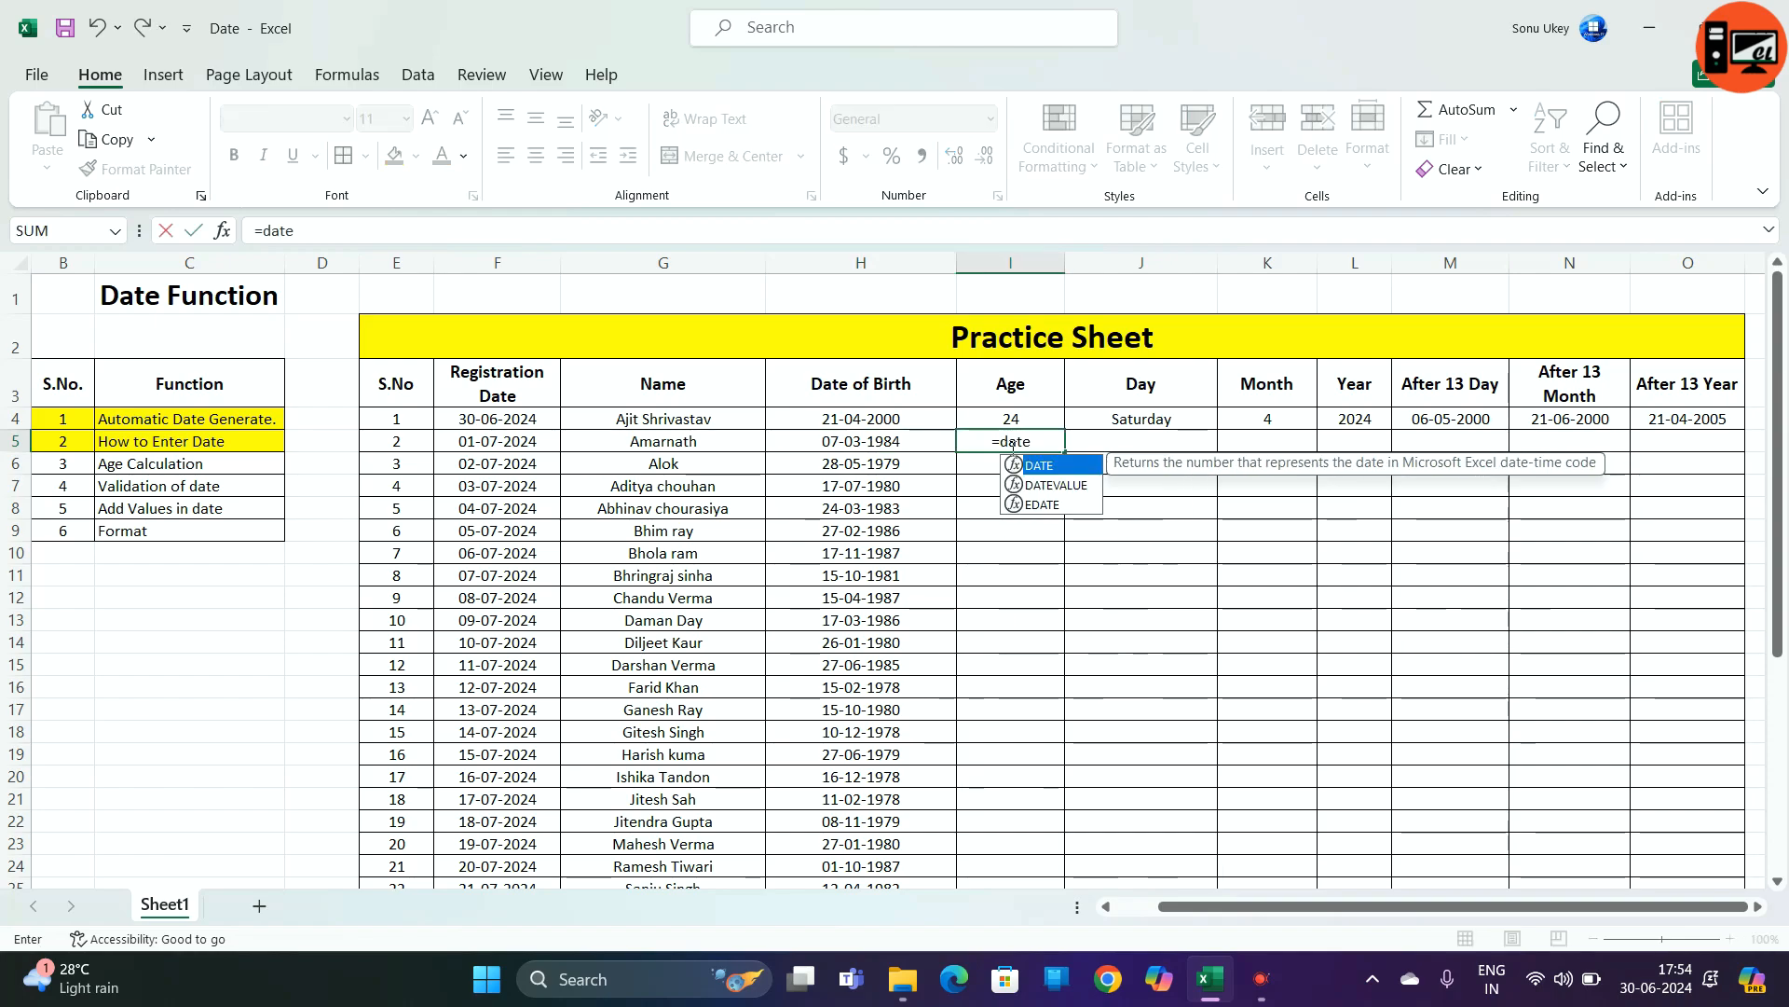
type("dif")
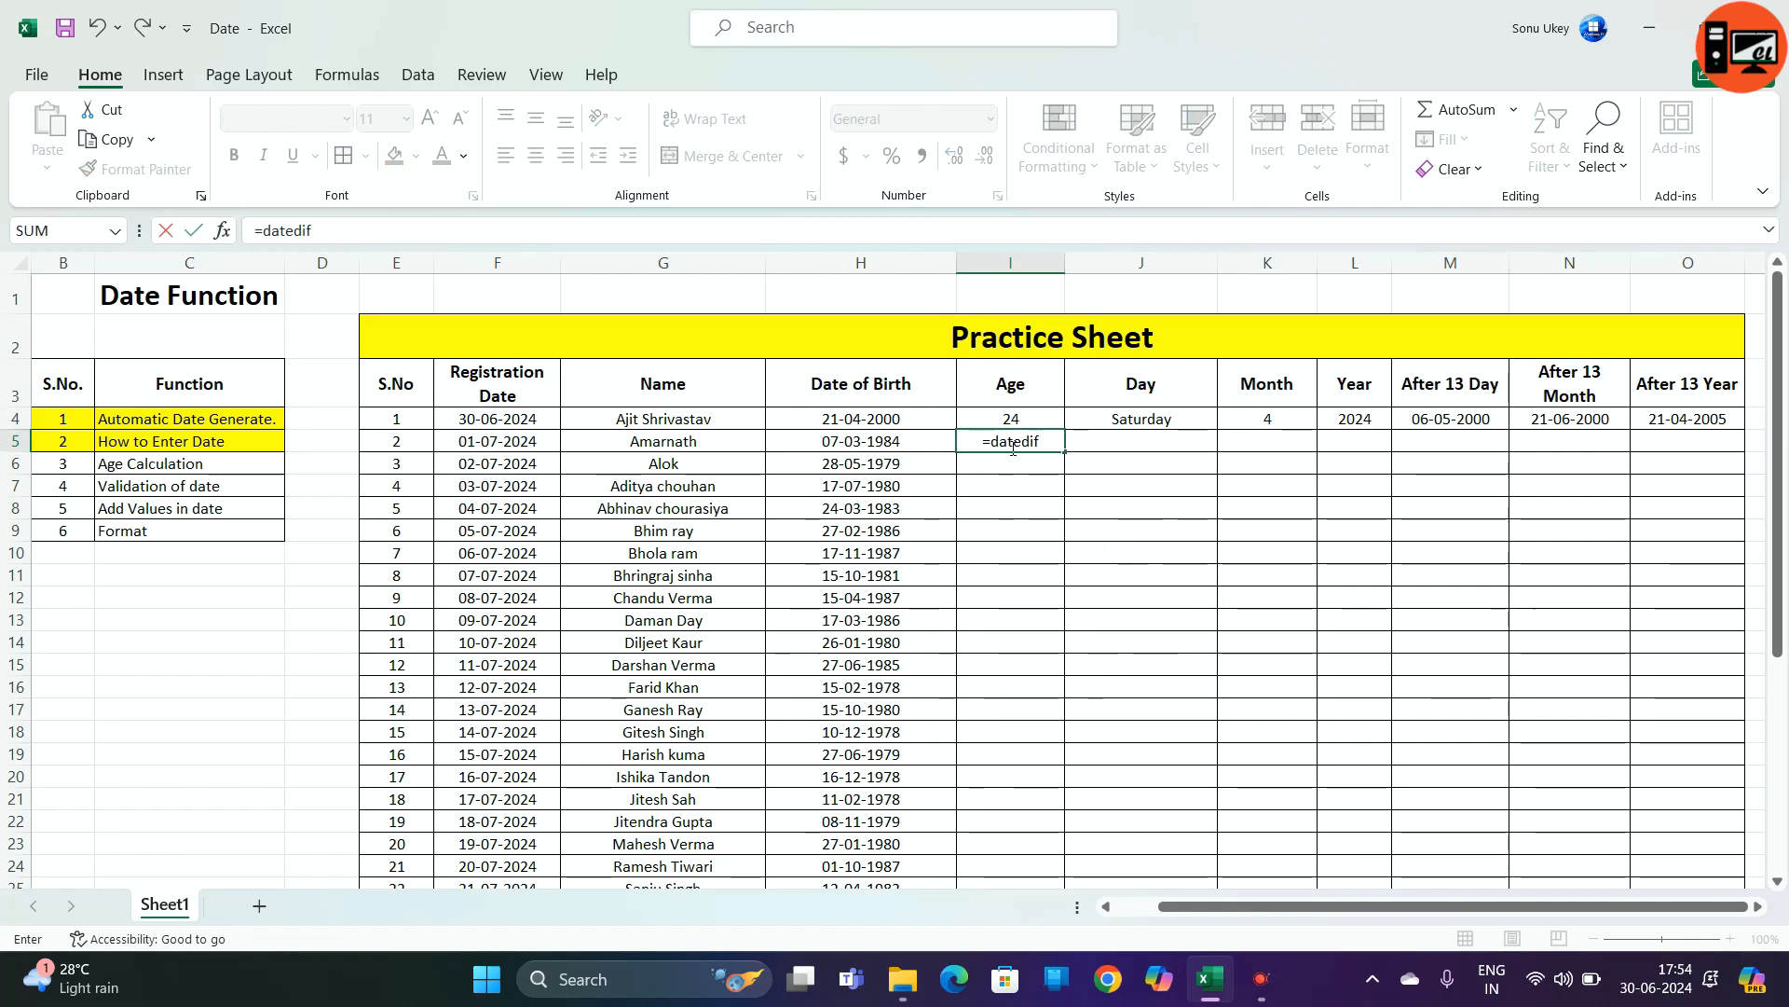
type(")")
key("BackSpace")
type("(")
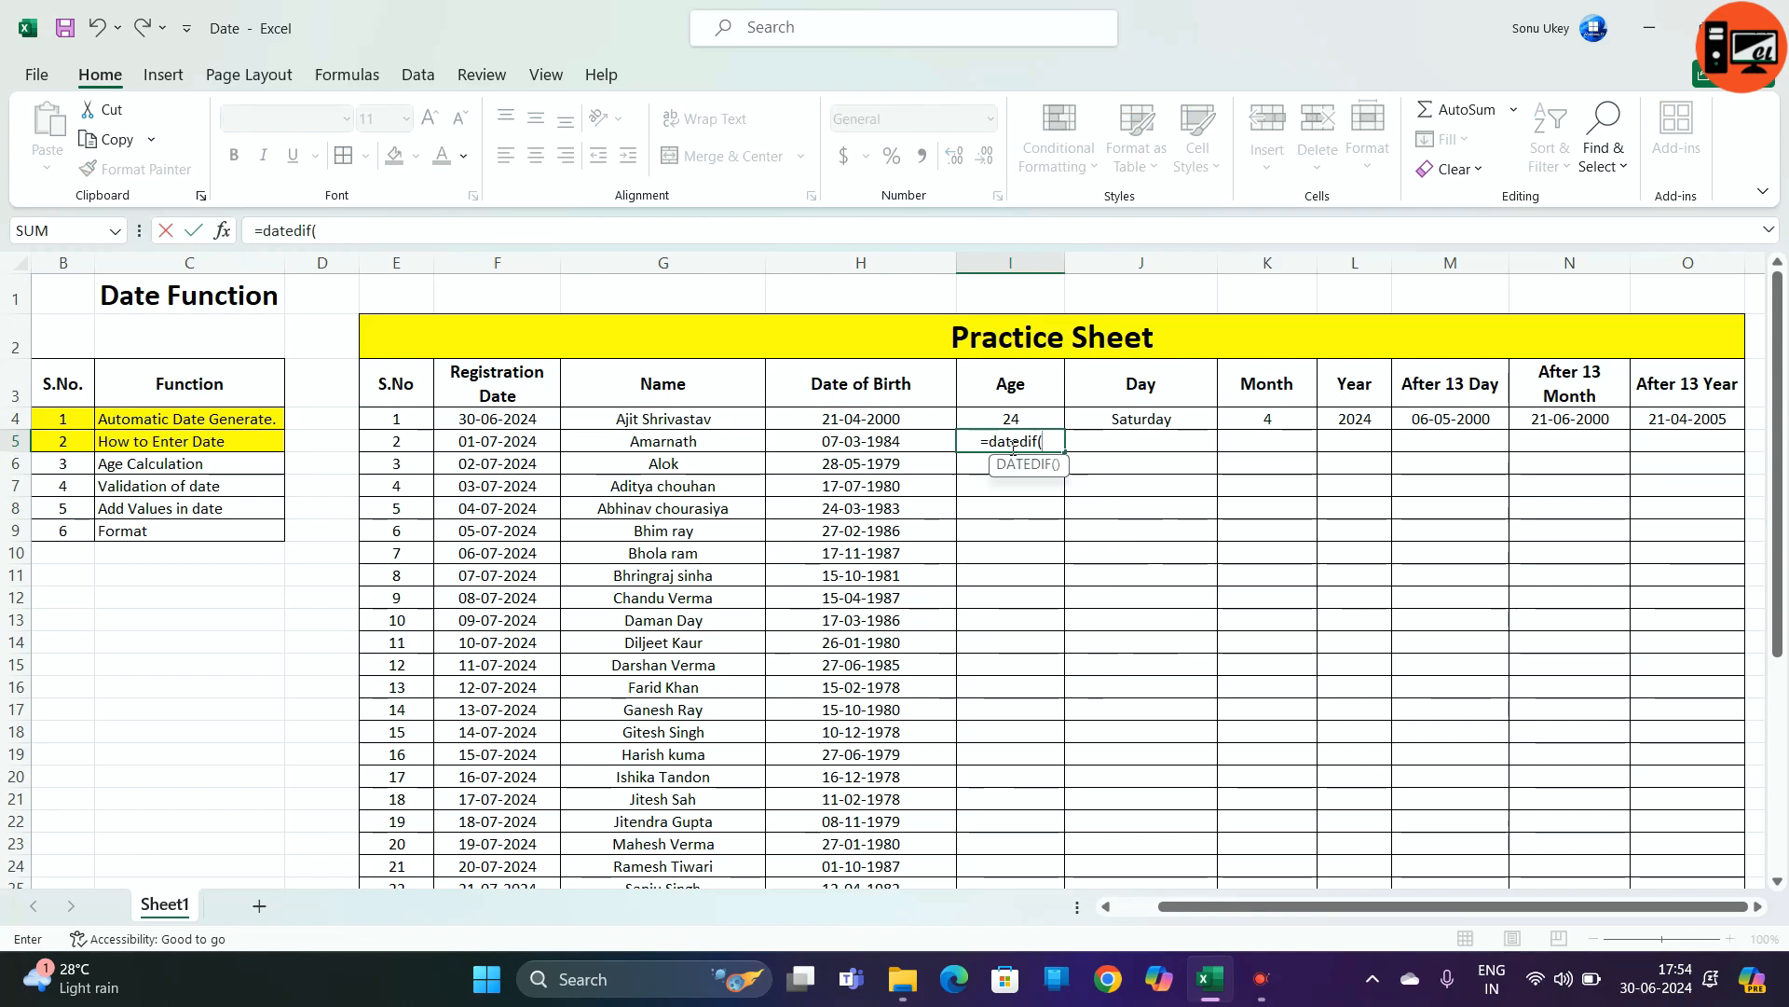
left_click(895, 440)
type(",")
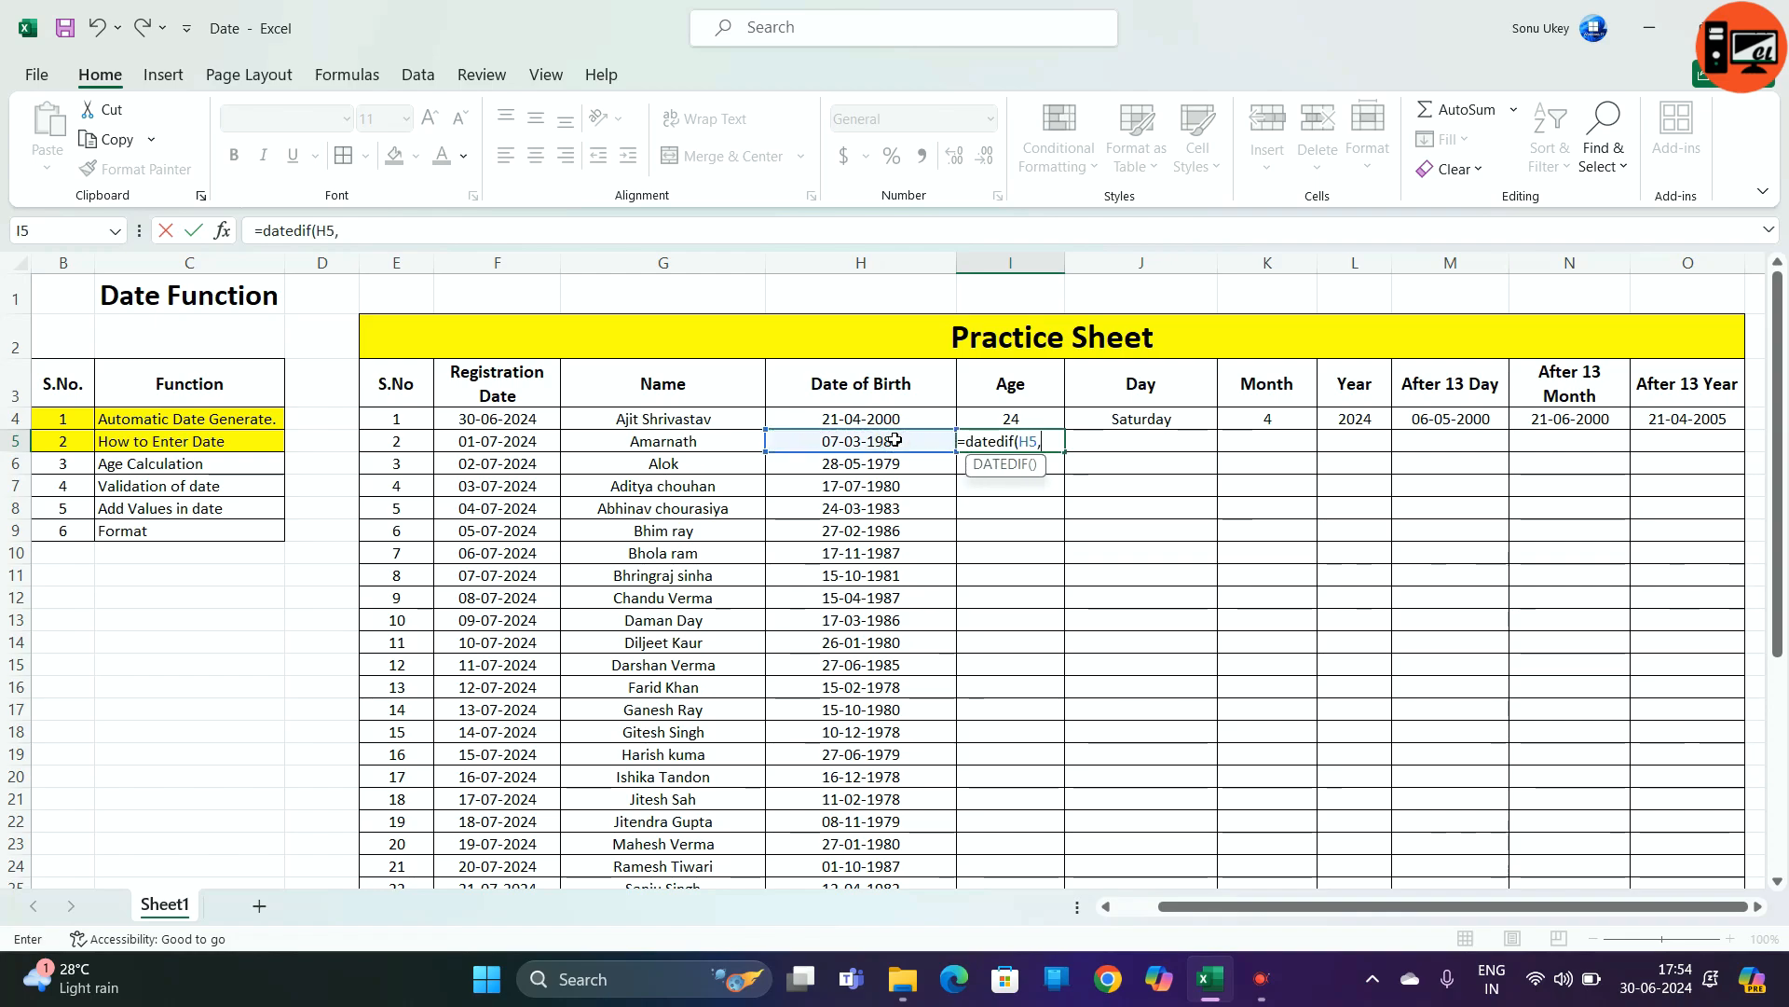
left_click(494, 440)
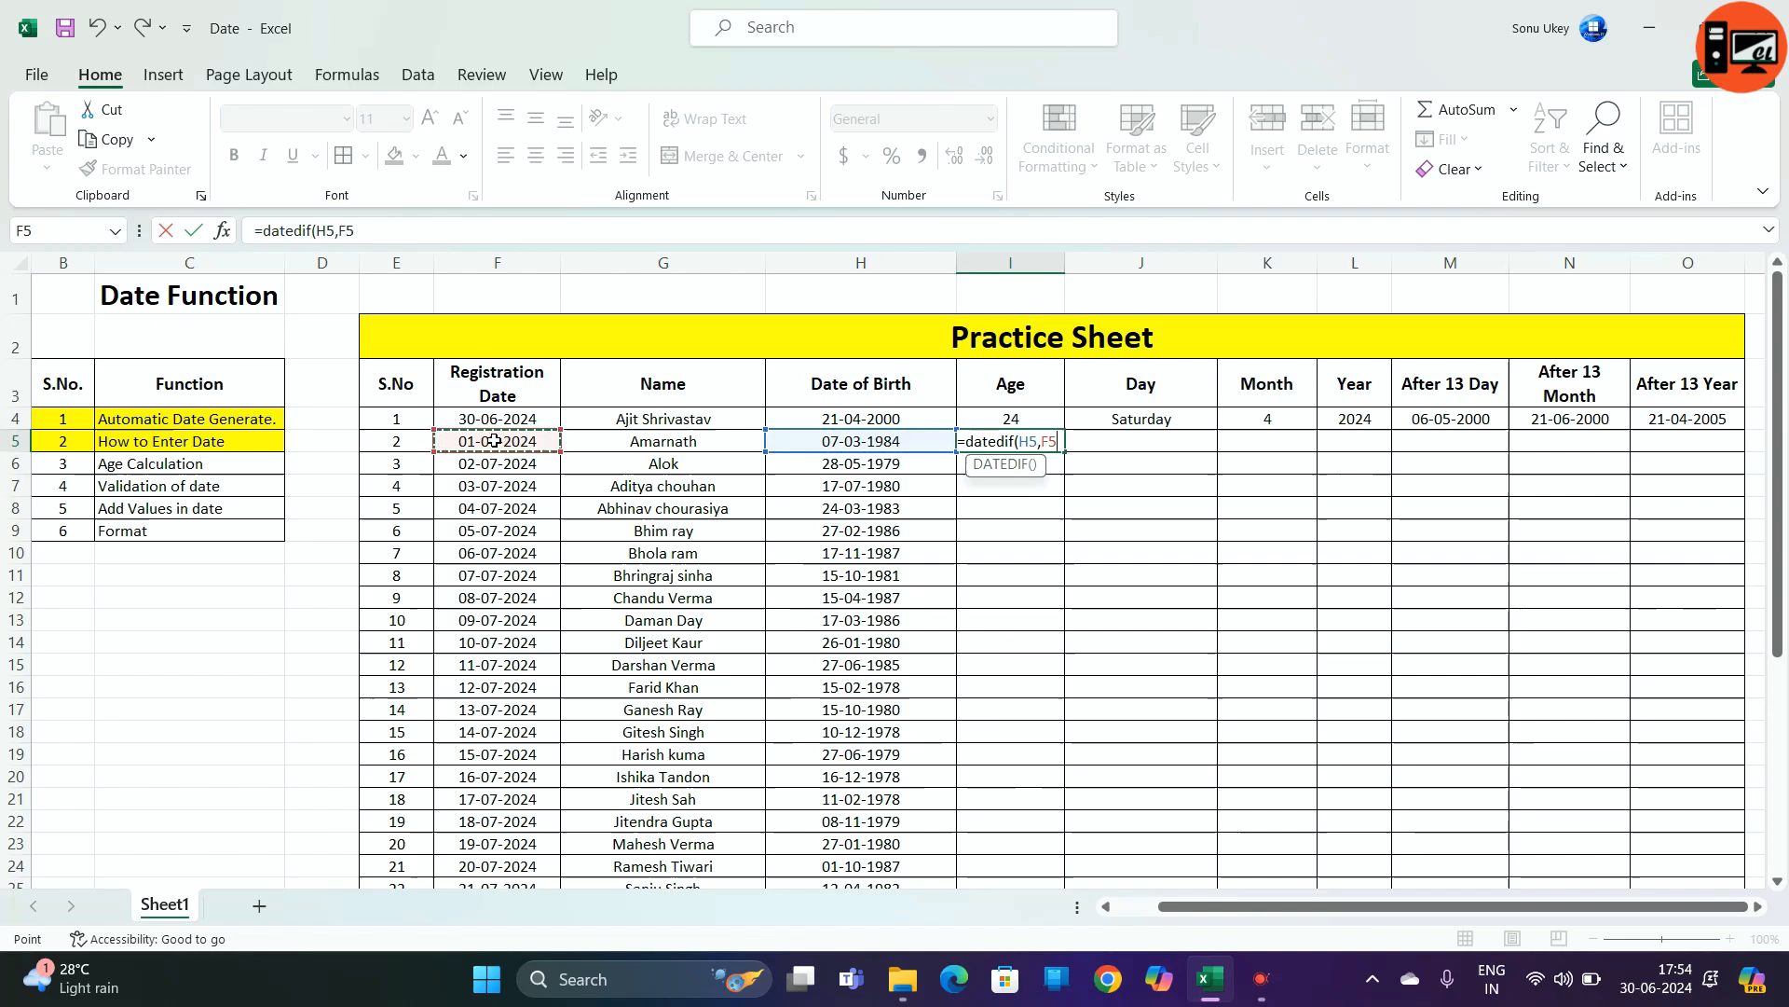
type(",\"")
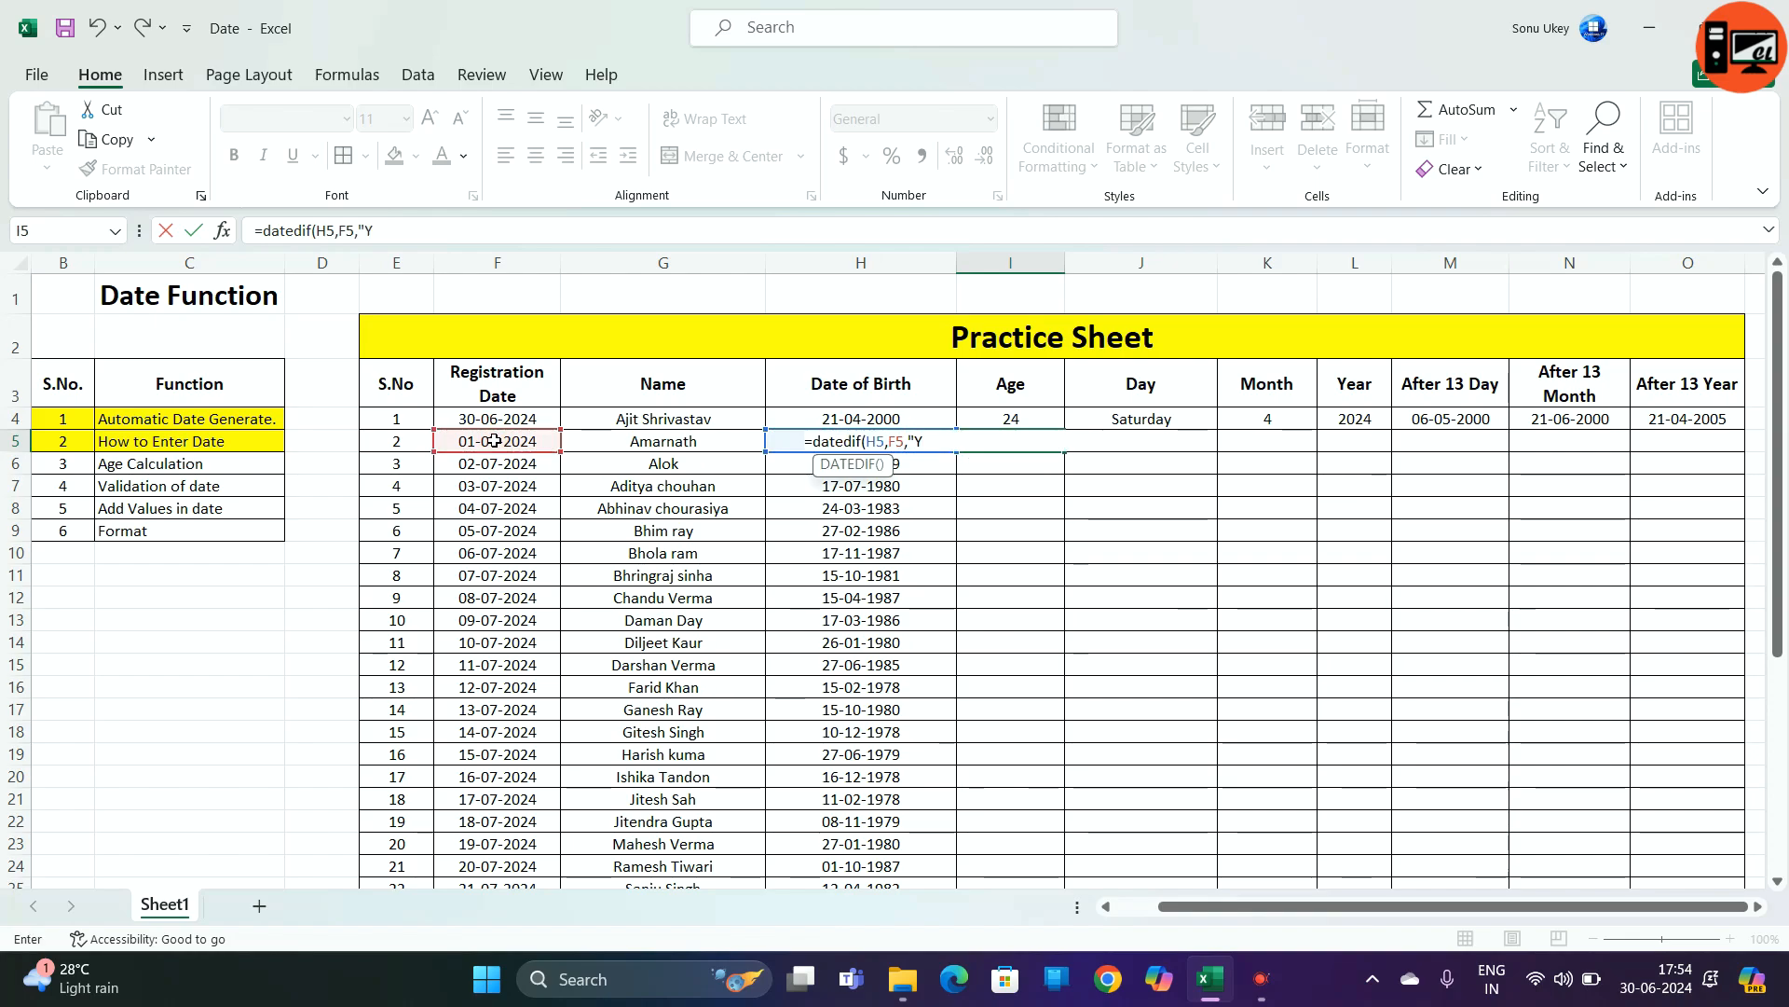
type("Y\")")
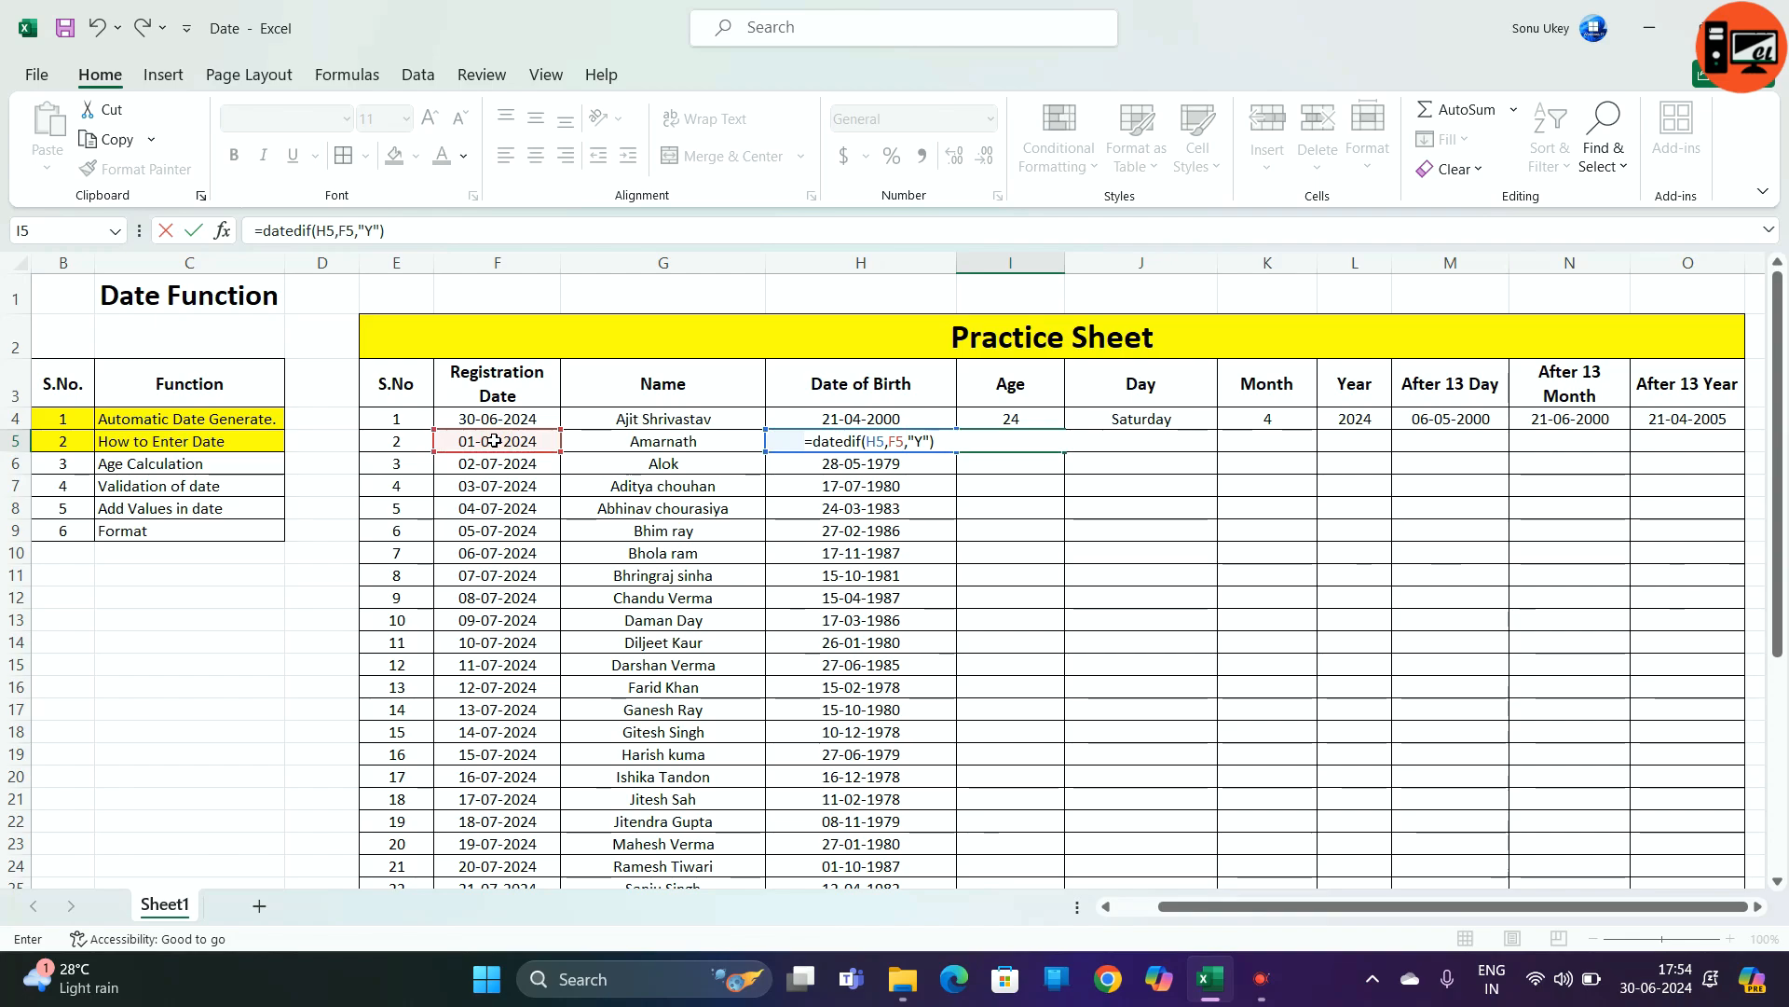
key("Return")
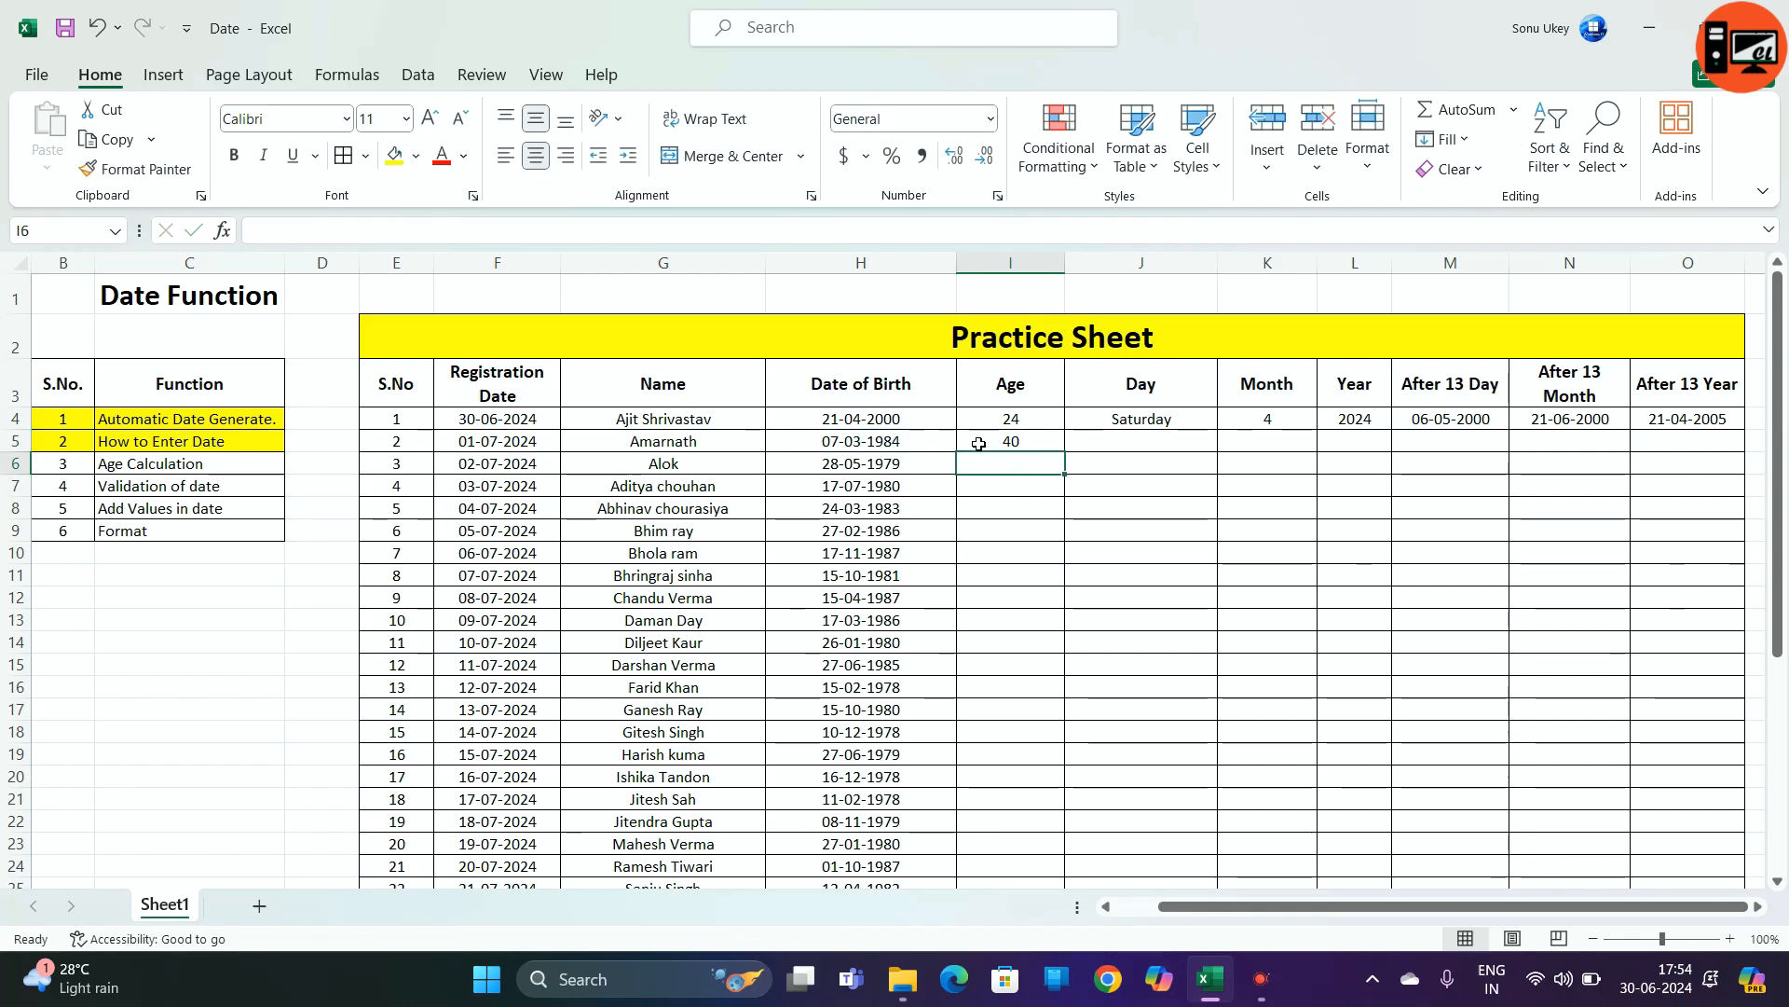
- Delete the registration-date age formula from I5
left_click(979, 446)
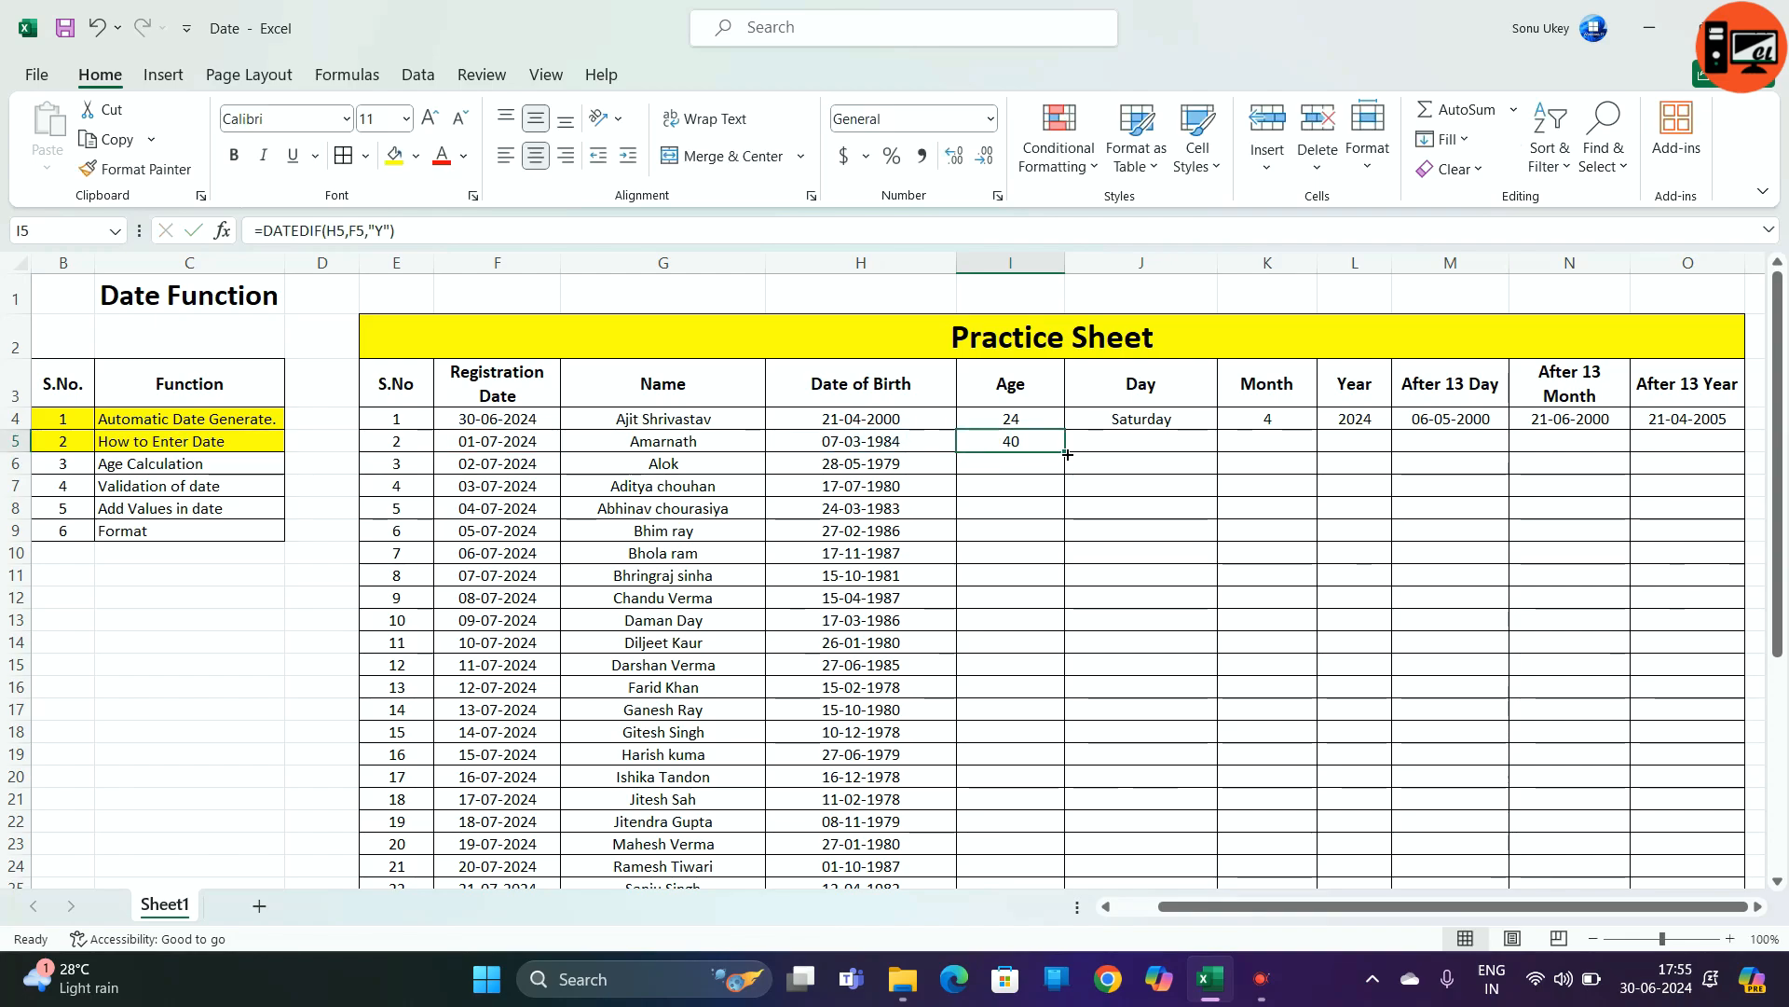
left_click(1009, 499)
left_click(1010, 448)
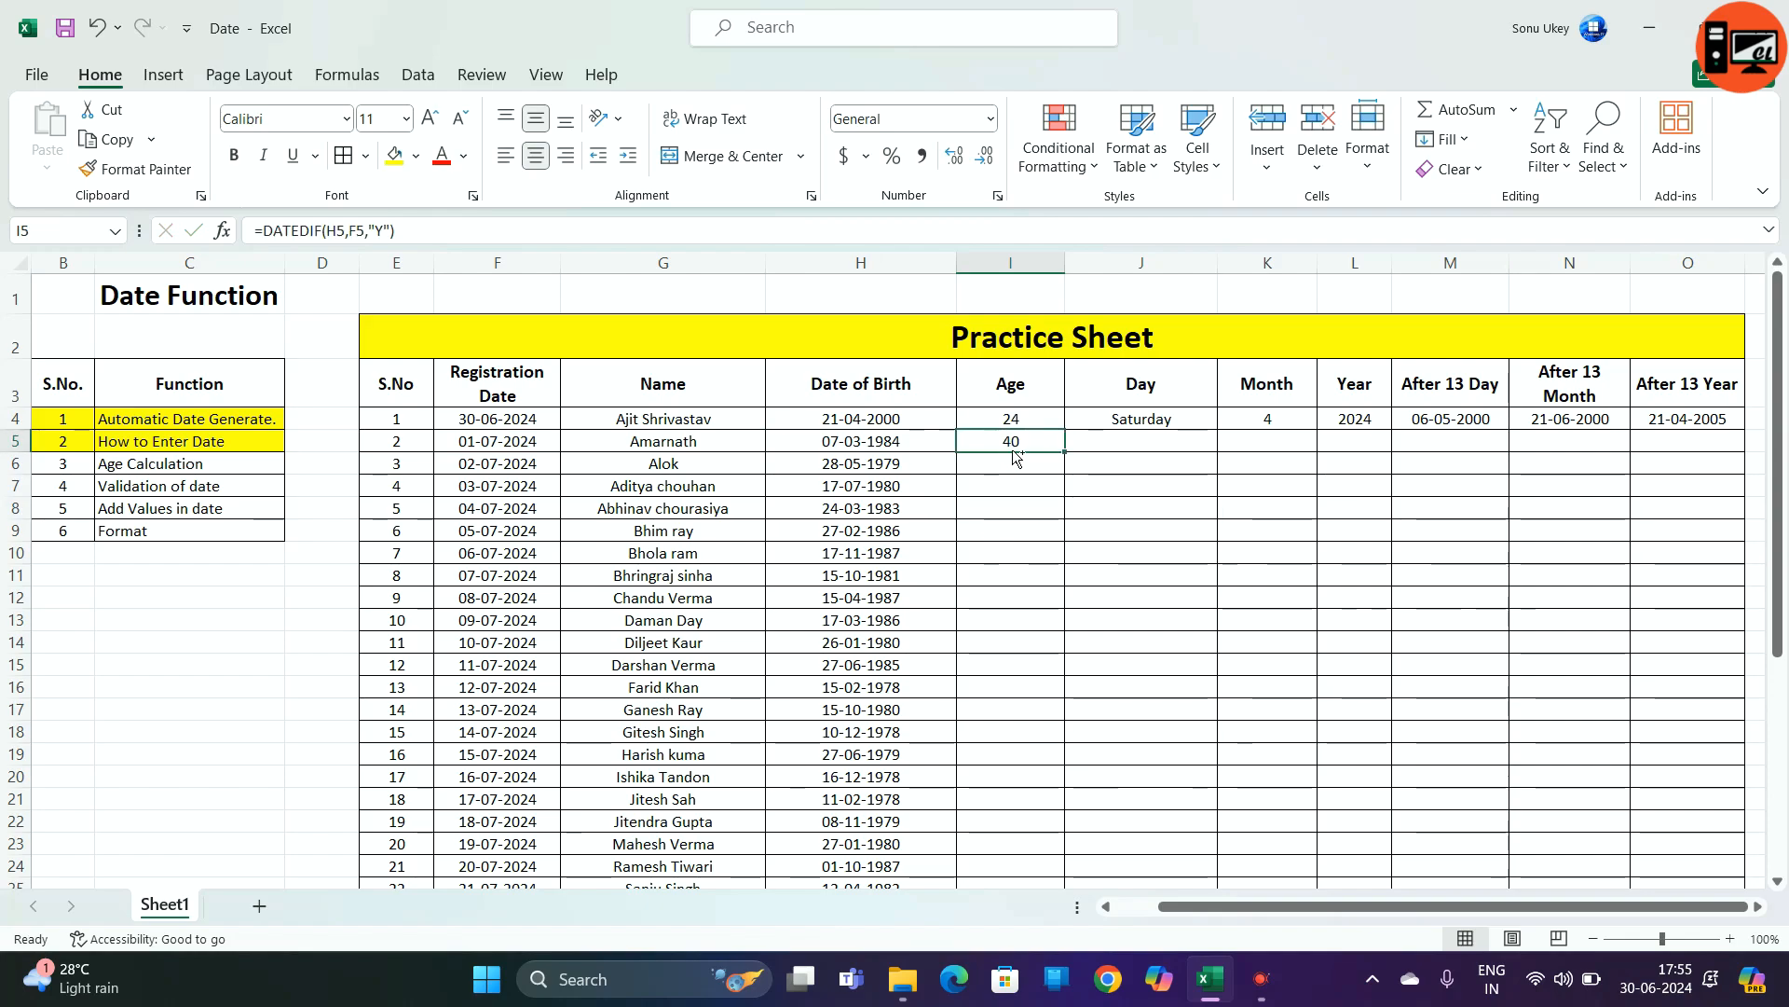
key("ctrl+d")
left_click(1010, 472)
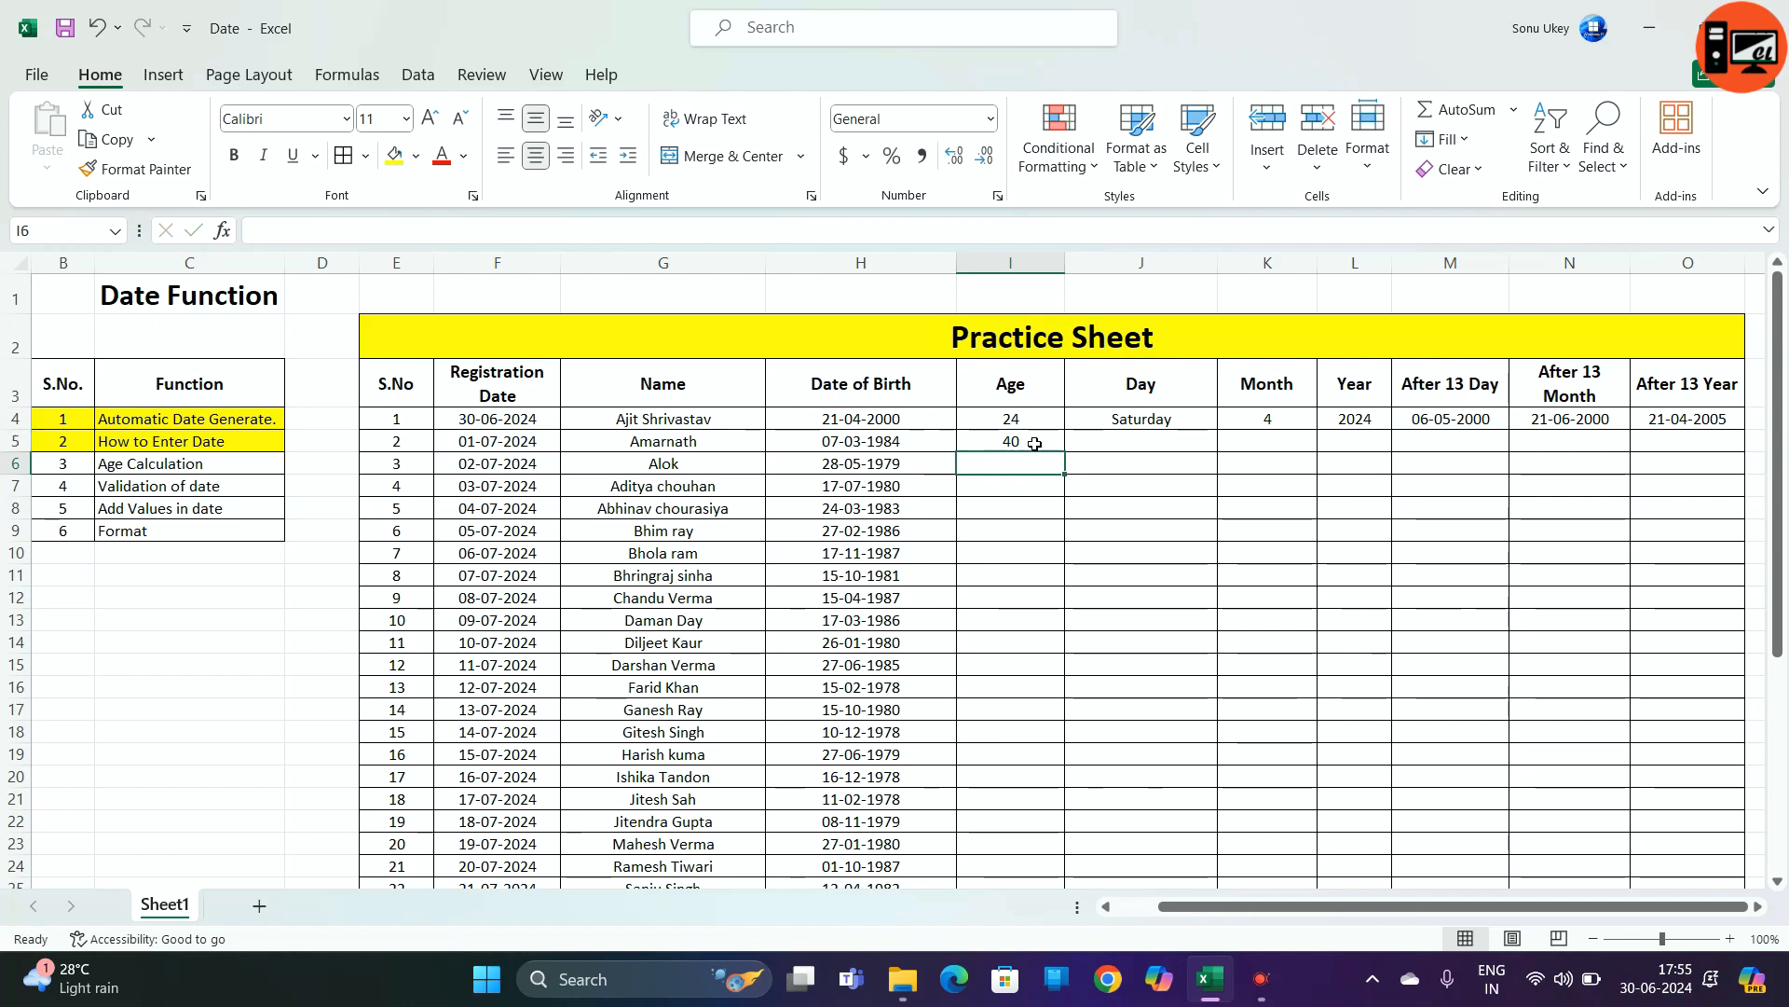
left_click(1035, 444)
key("Delete")
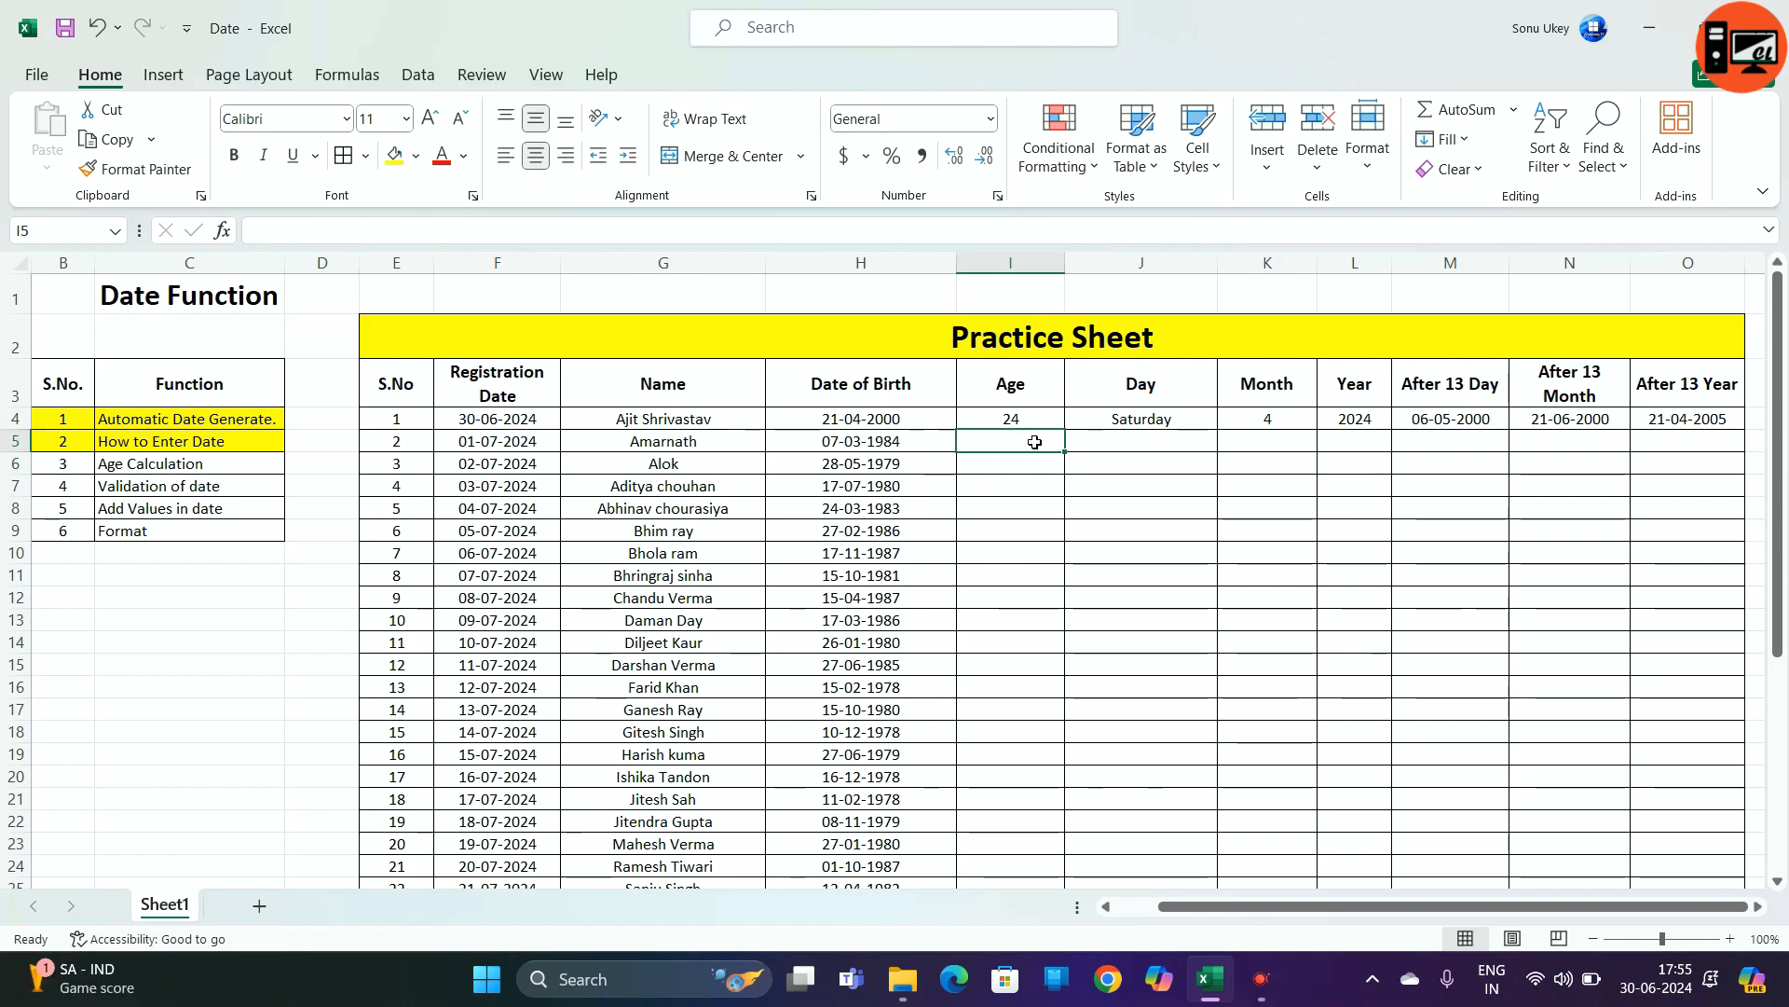
- Undo back to =DATEDIF(H5,TODAY(),"Y") in I5 and fill that formula down the Age column to I34
left_click(1051, 508)
left_click(1035, 435)
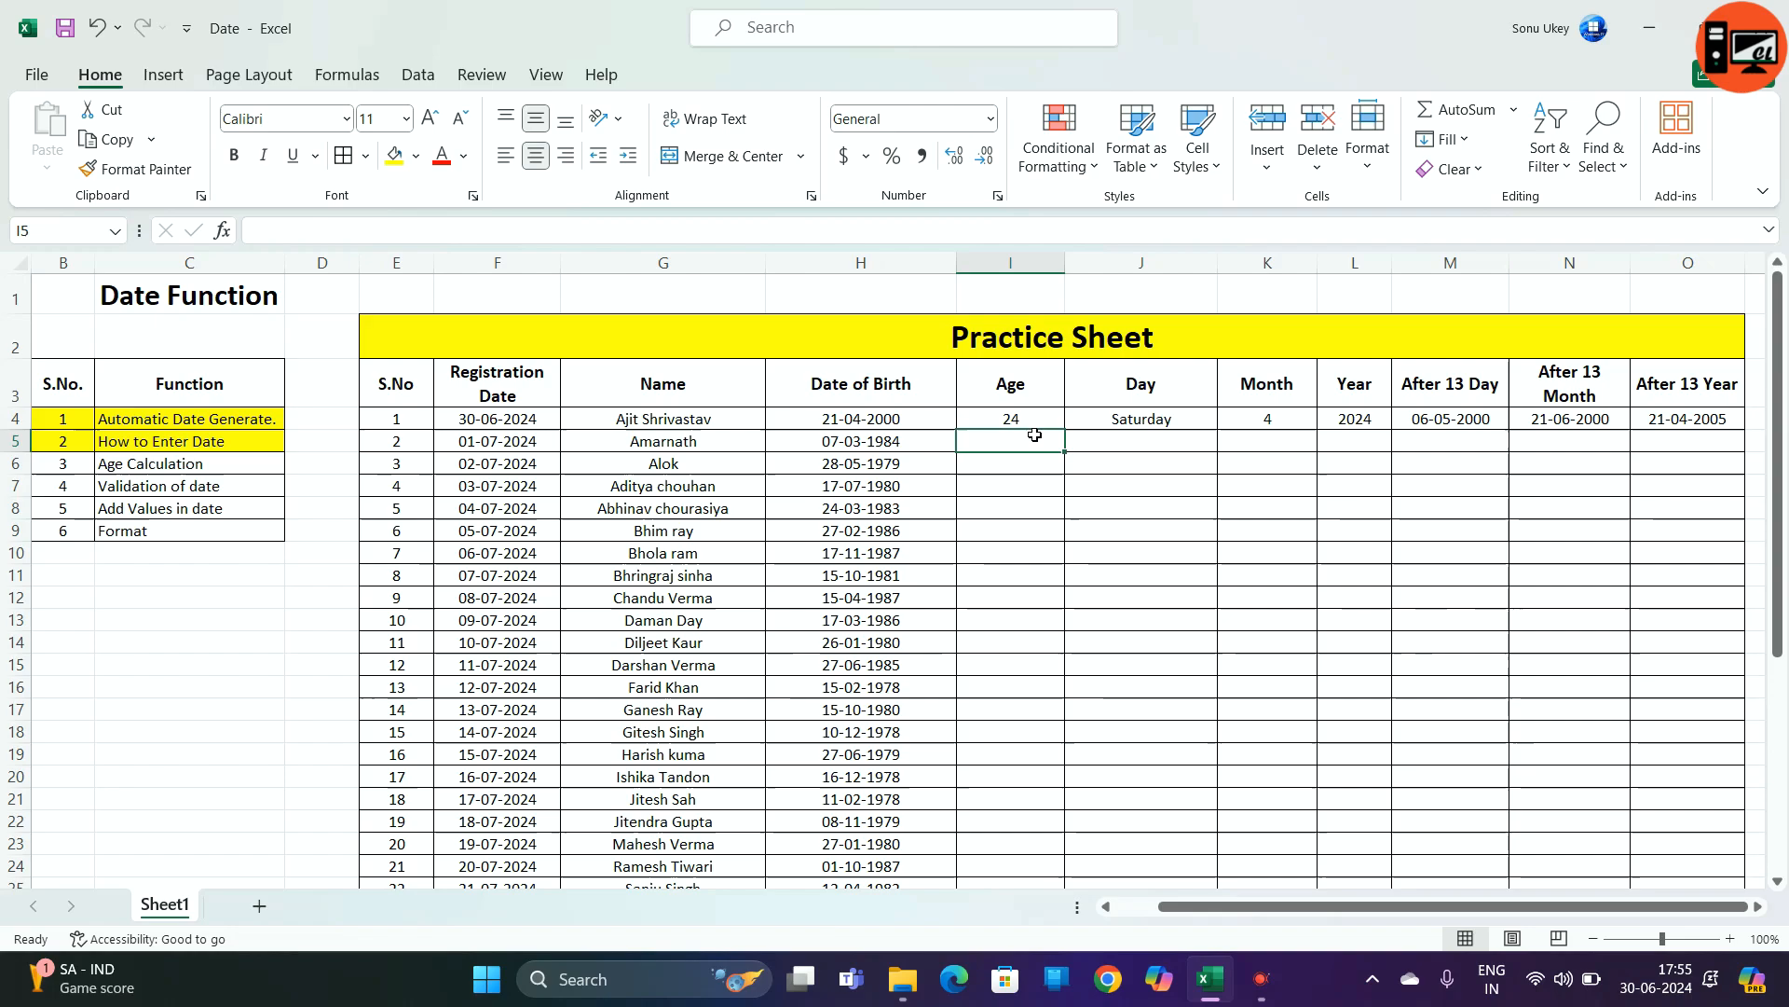
key("ctrl+z")
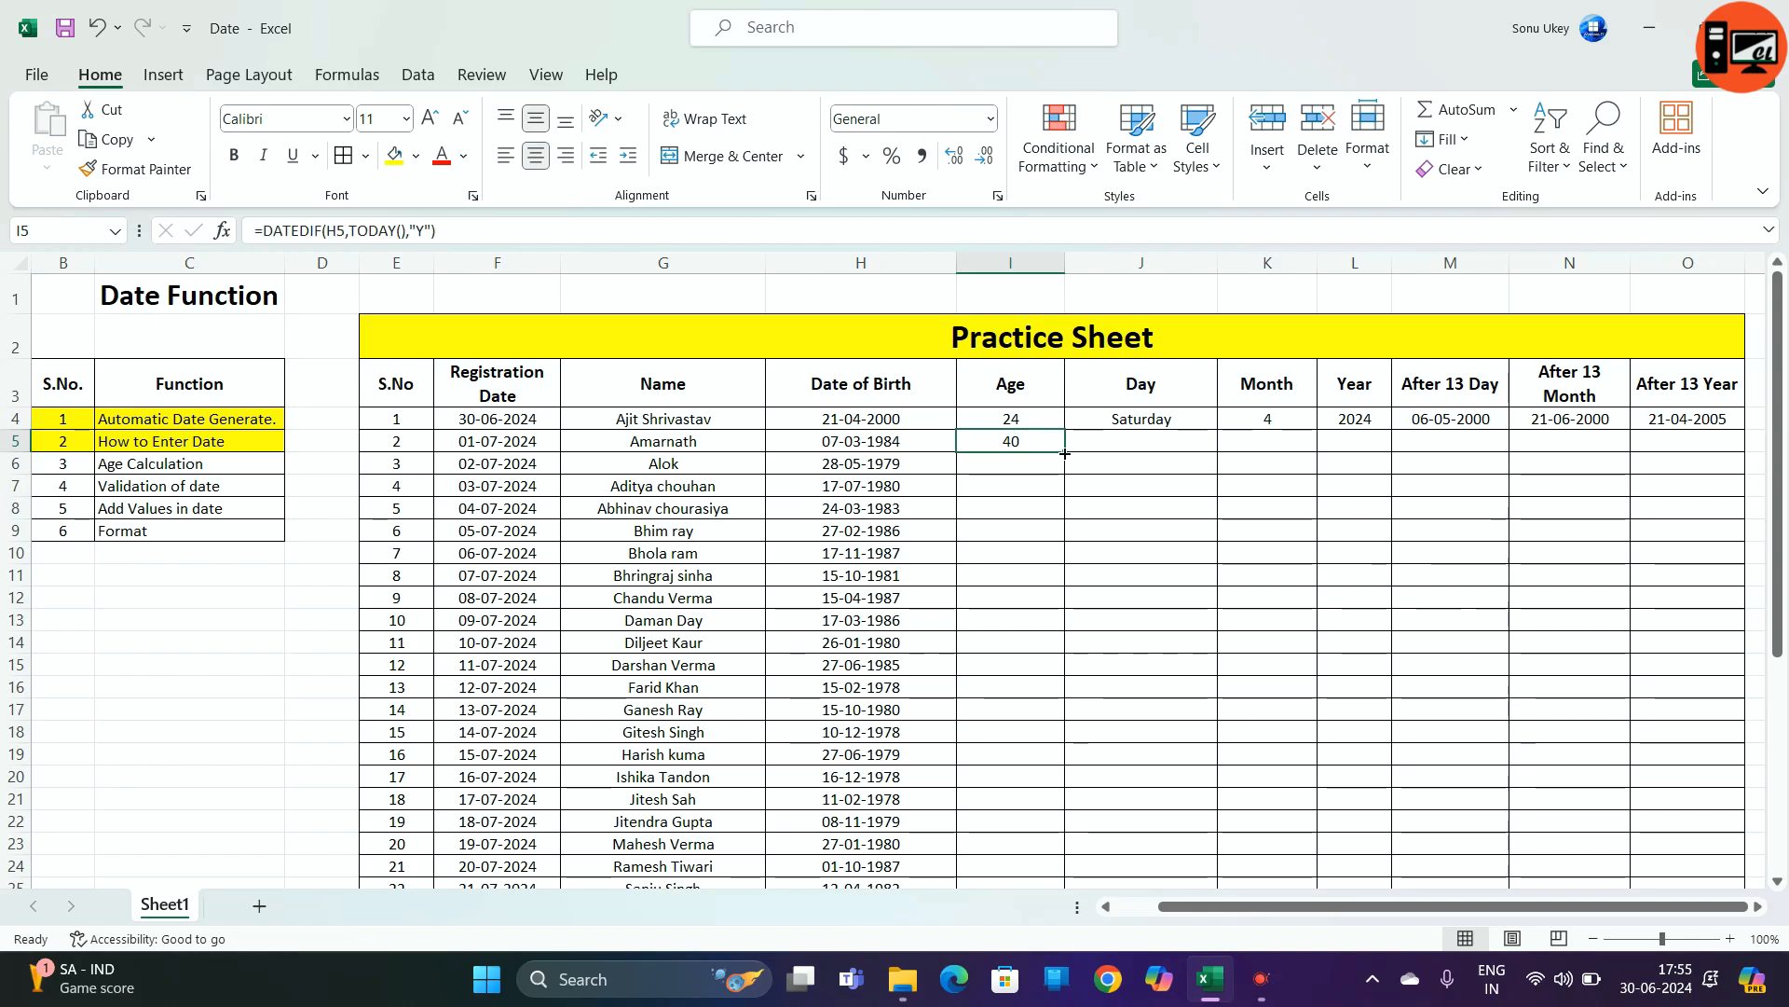
double_click(1064, 453)
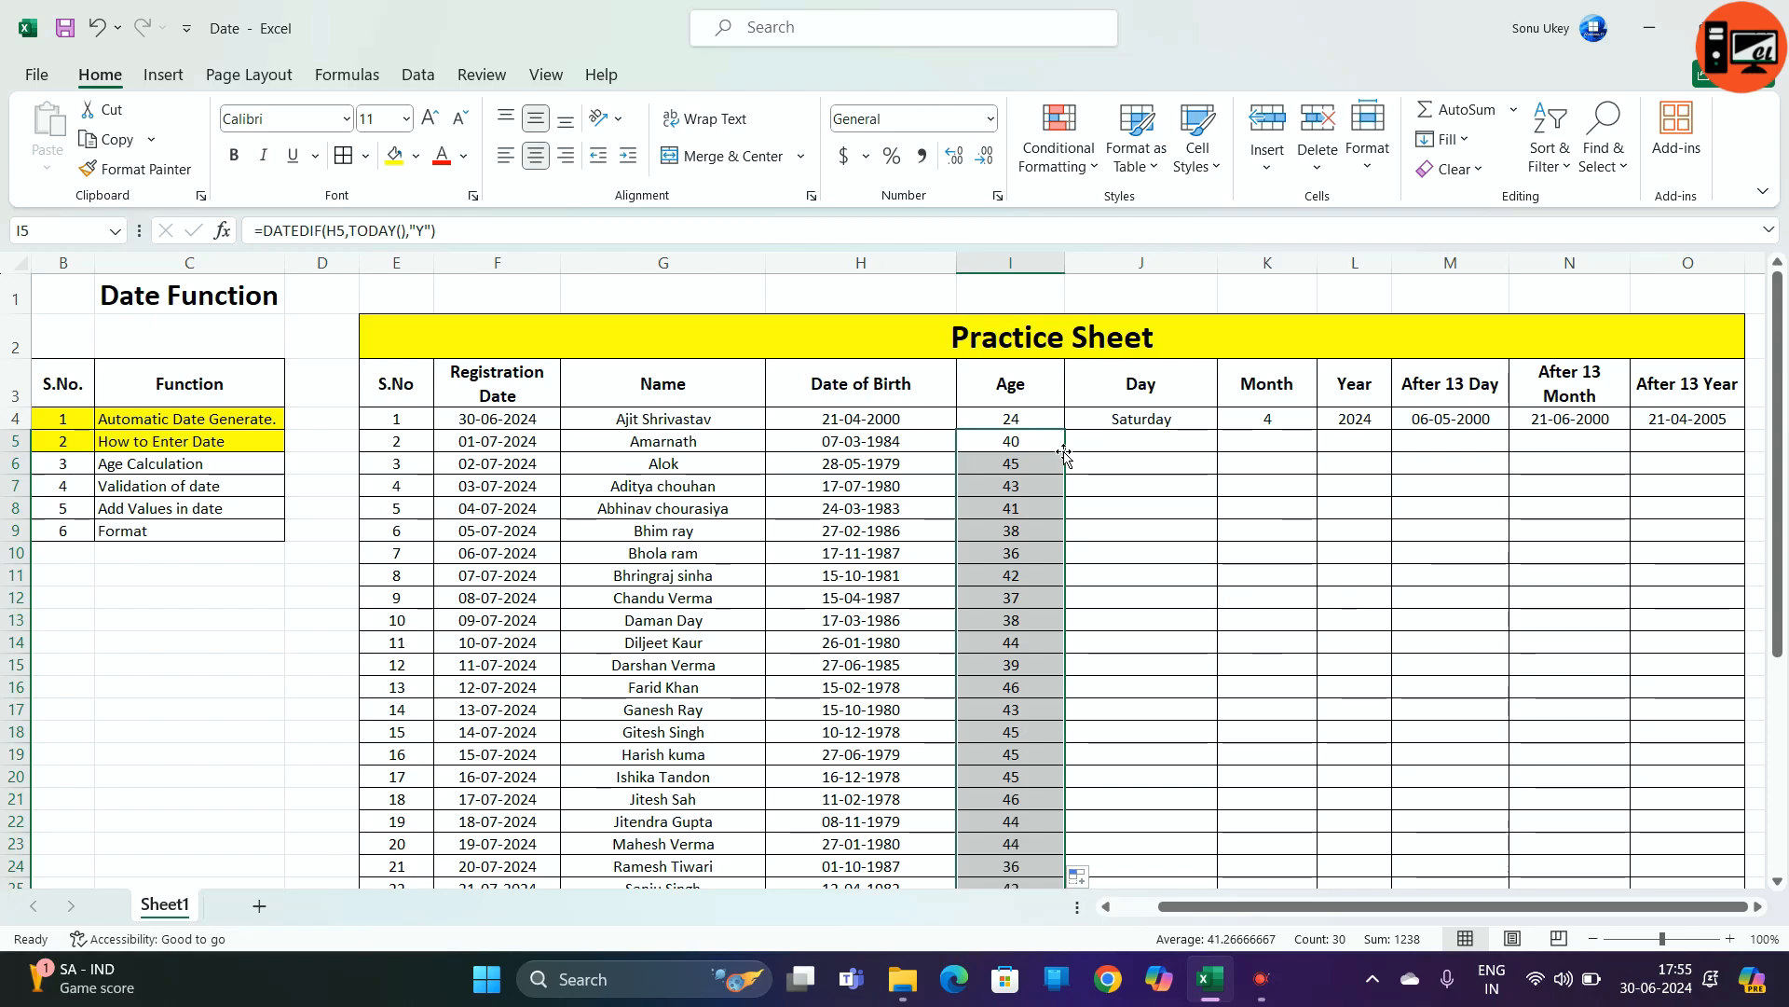
scroll(1030, 554, "down", 6)
scroll(1030, 555, "up", 6)
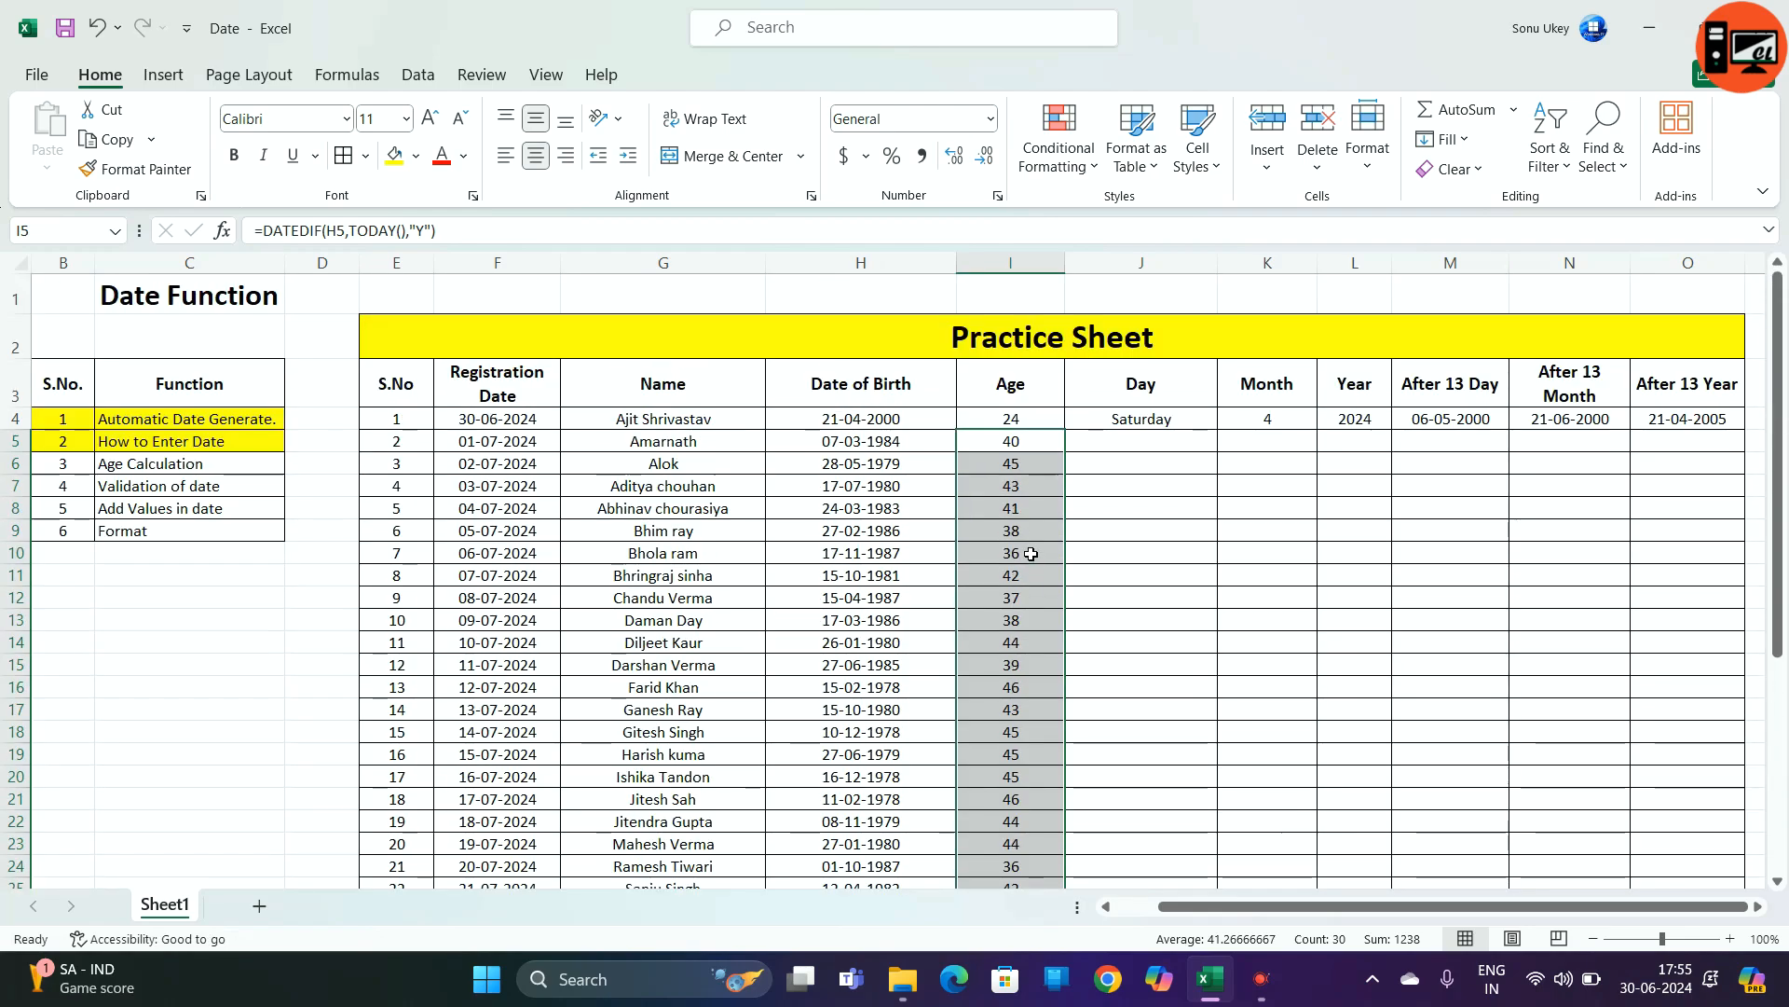
- Highlight the Age Calculation row B6:C6 of the function list with the yellow fill color
left_click(1150, 443)
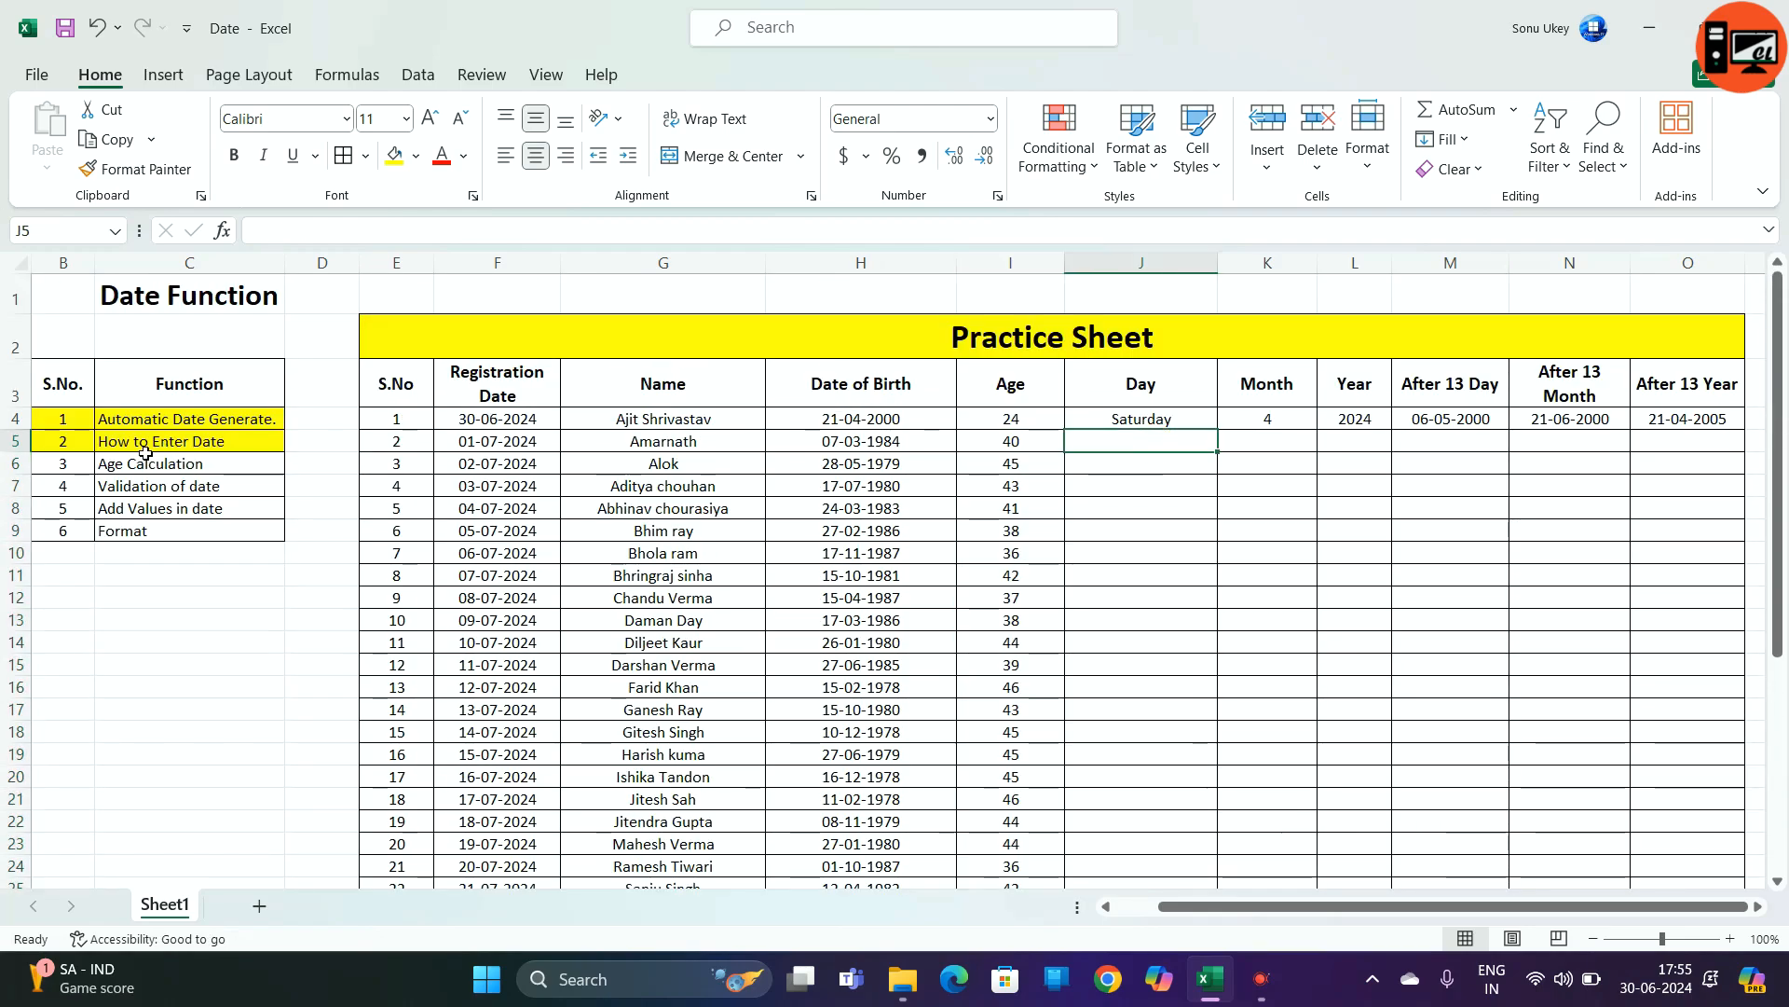
left_click_drag(59, 463, 201, 449)
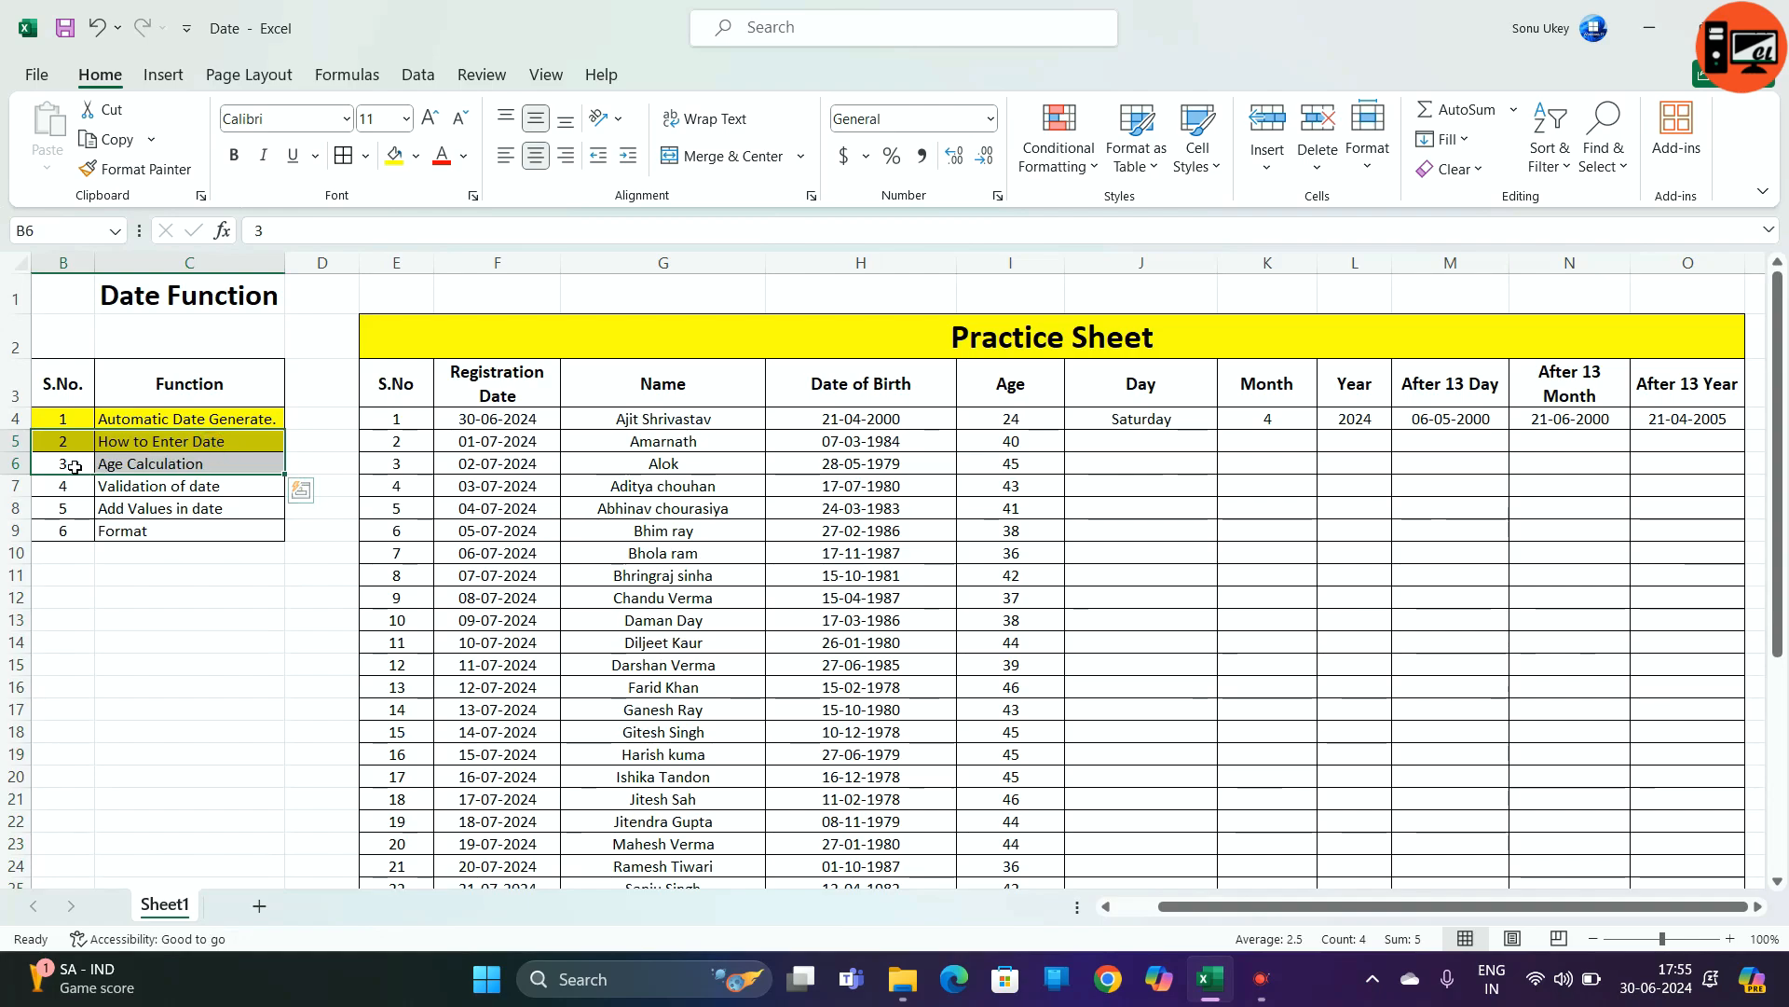
left_click_drag(68, 462, 166, 462)
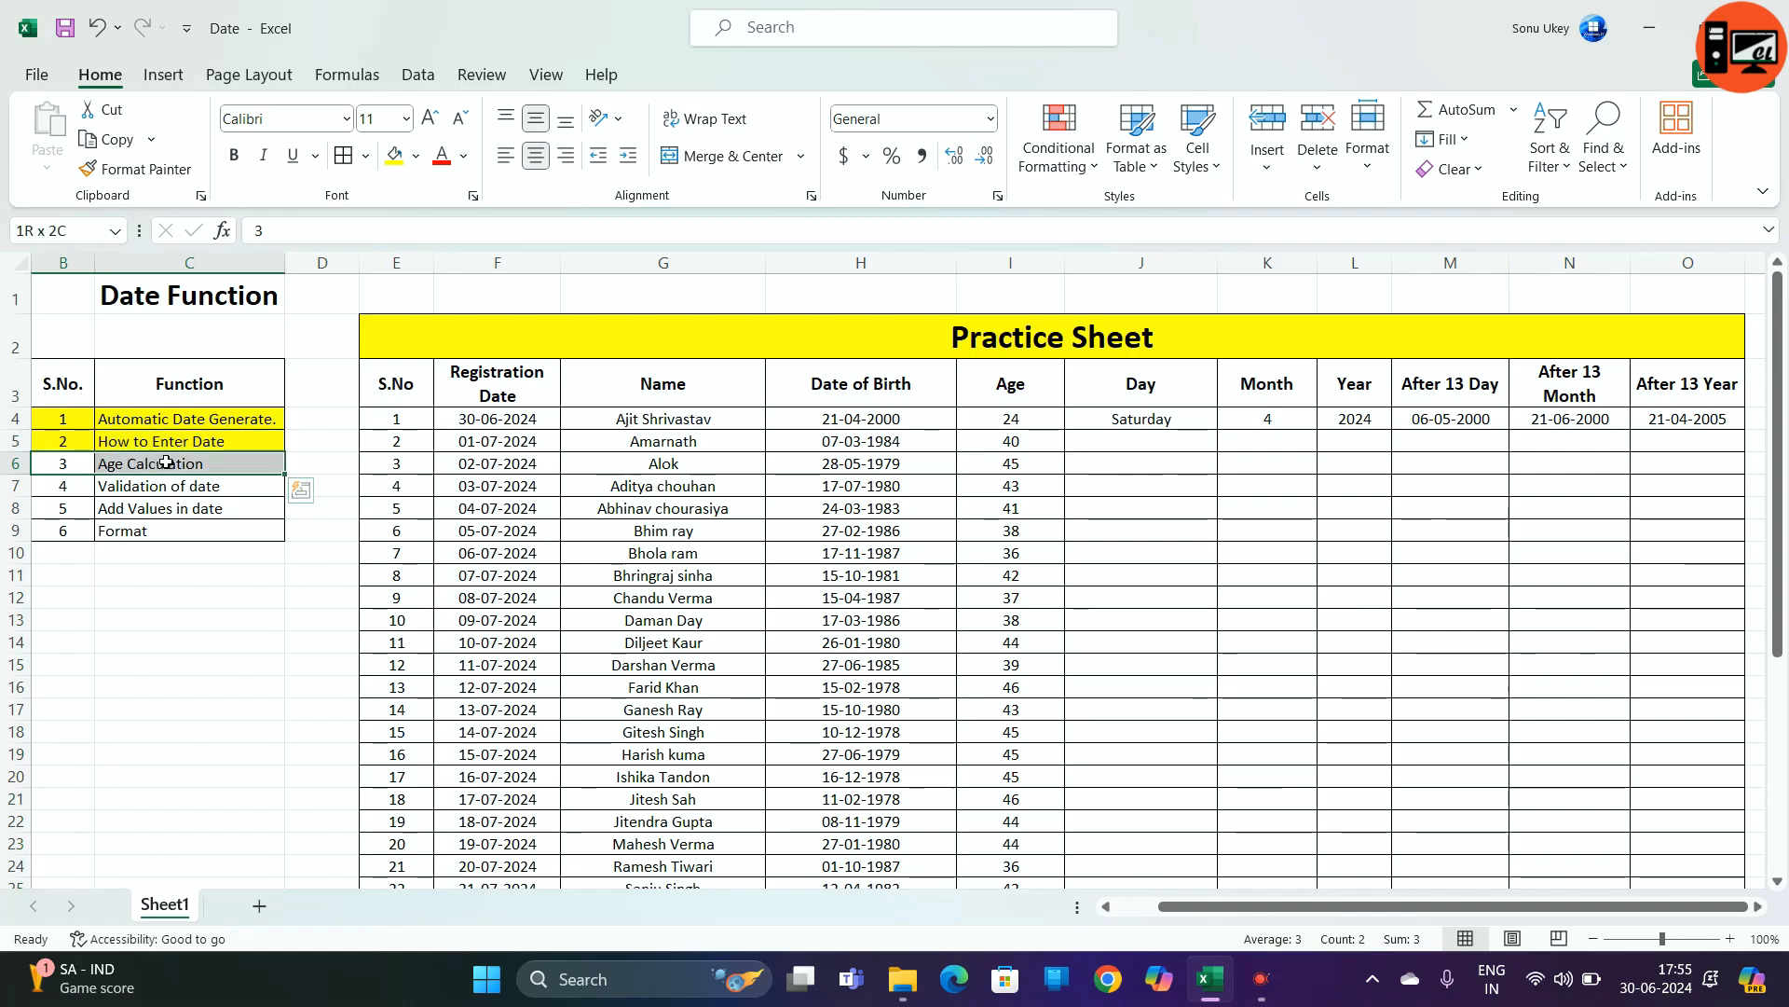
left_click(392, 163)
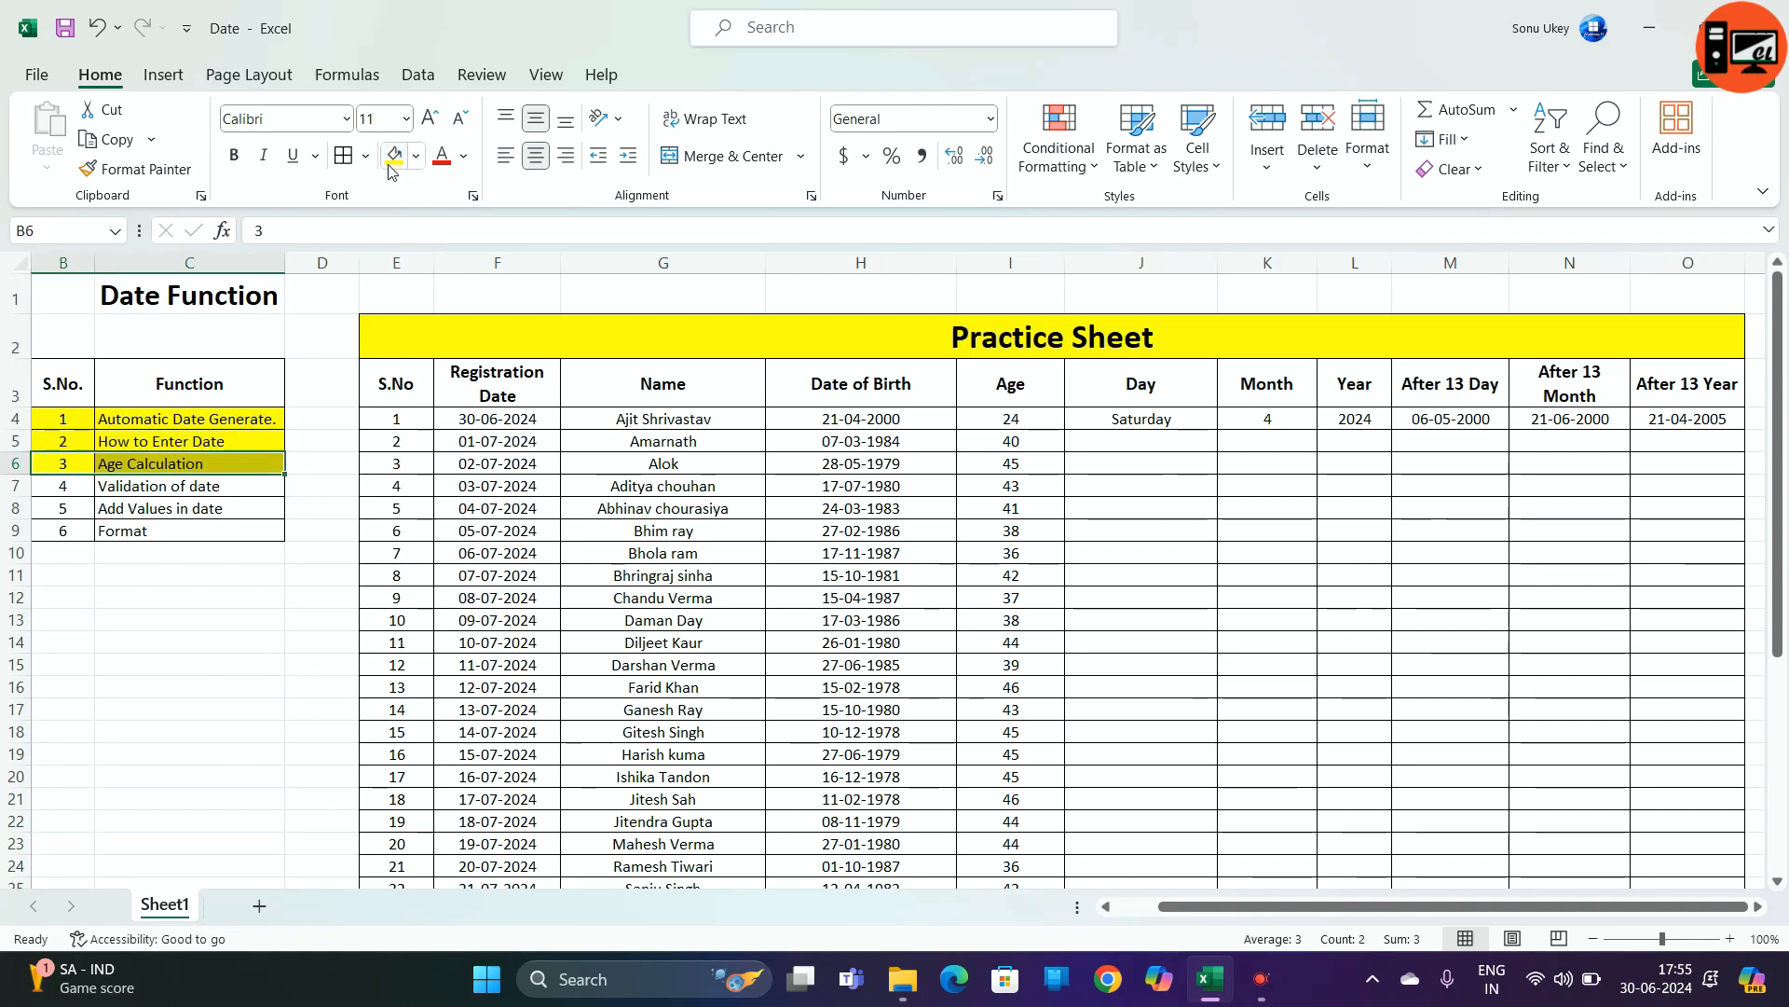
- Examine the Day, Month and Year cells in row 5 and the dates of birth in column H
left_click(1175, 446)
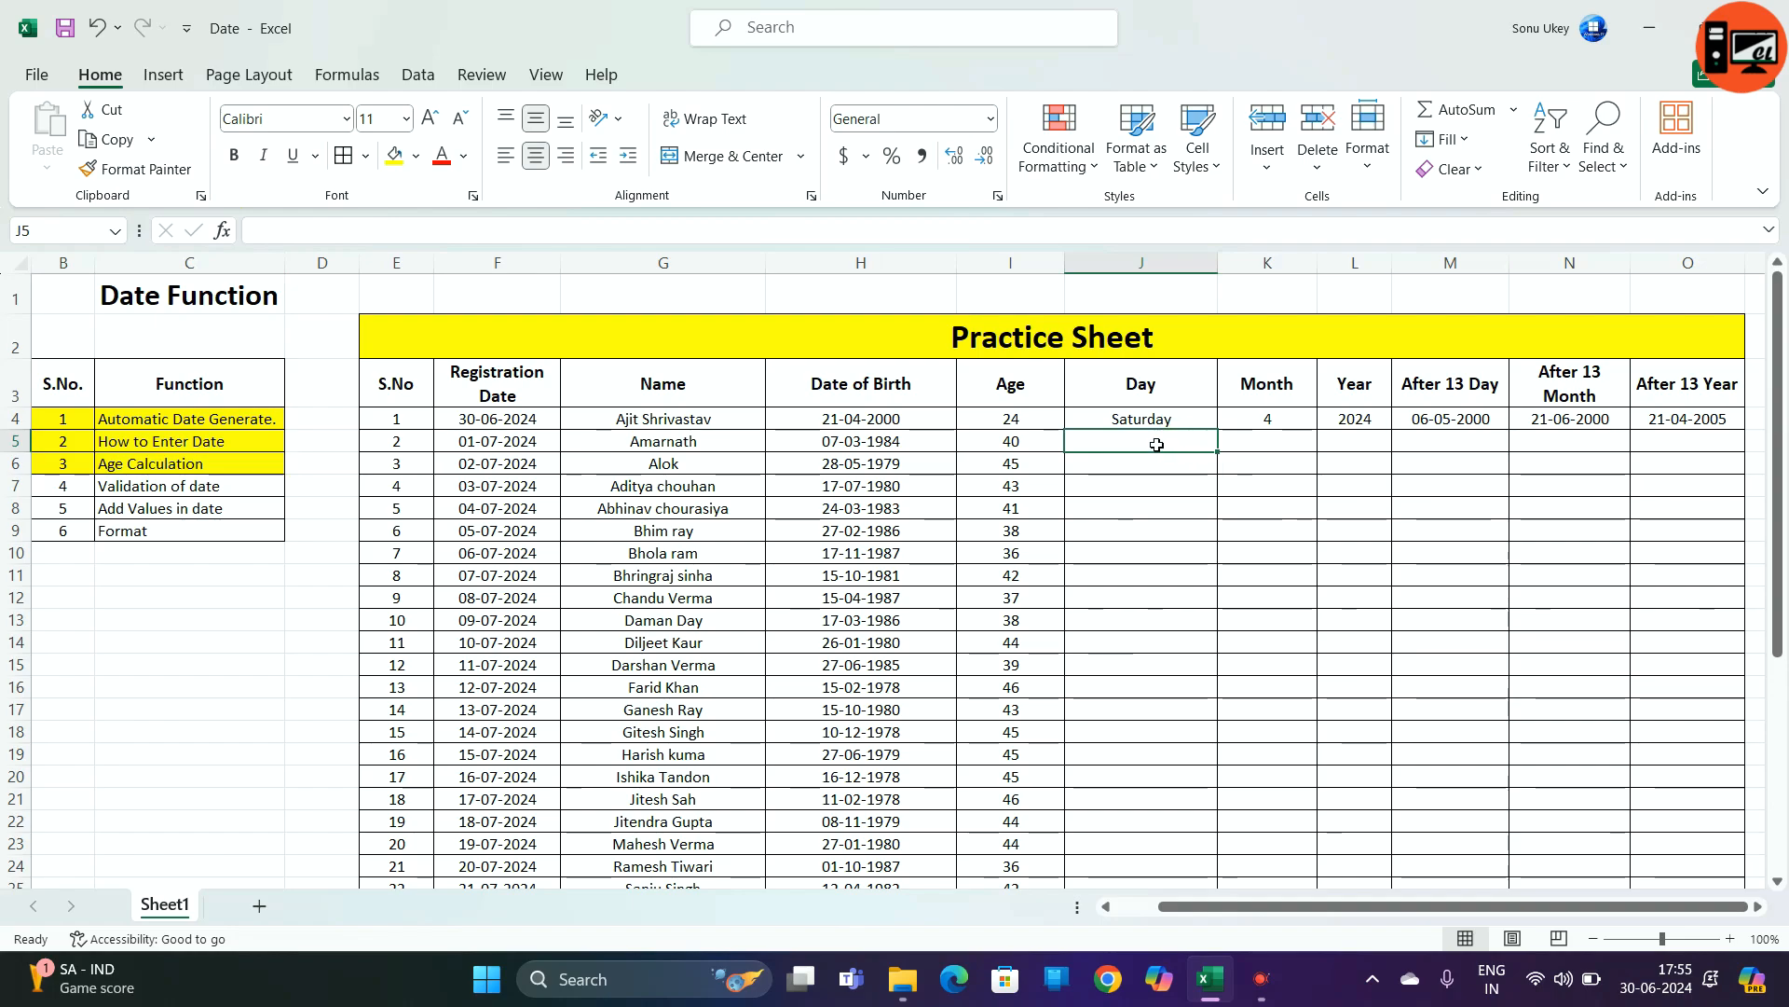
left_click(1270, 440)
left_click(1372, 437)
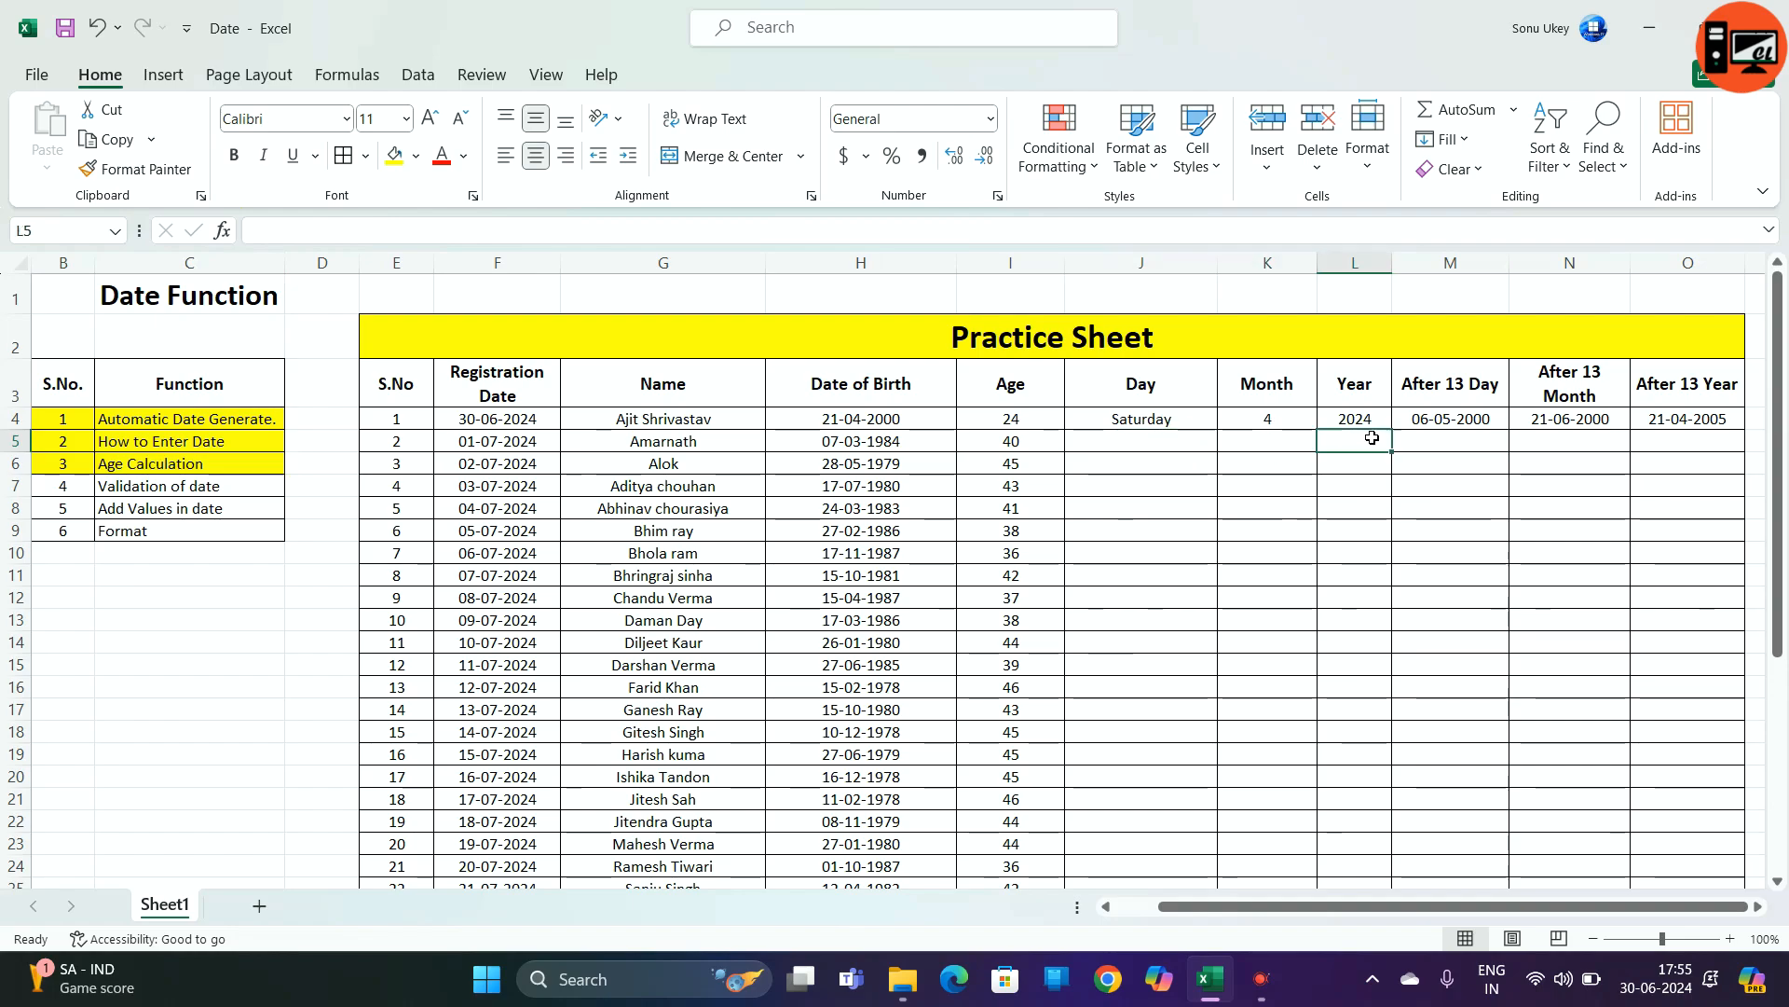
left_click(1146, 447)
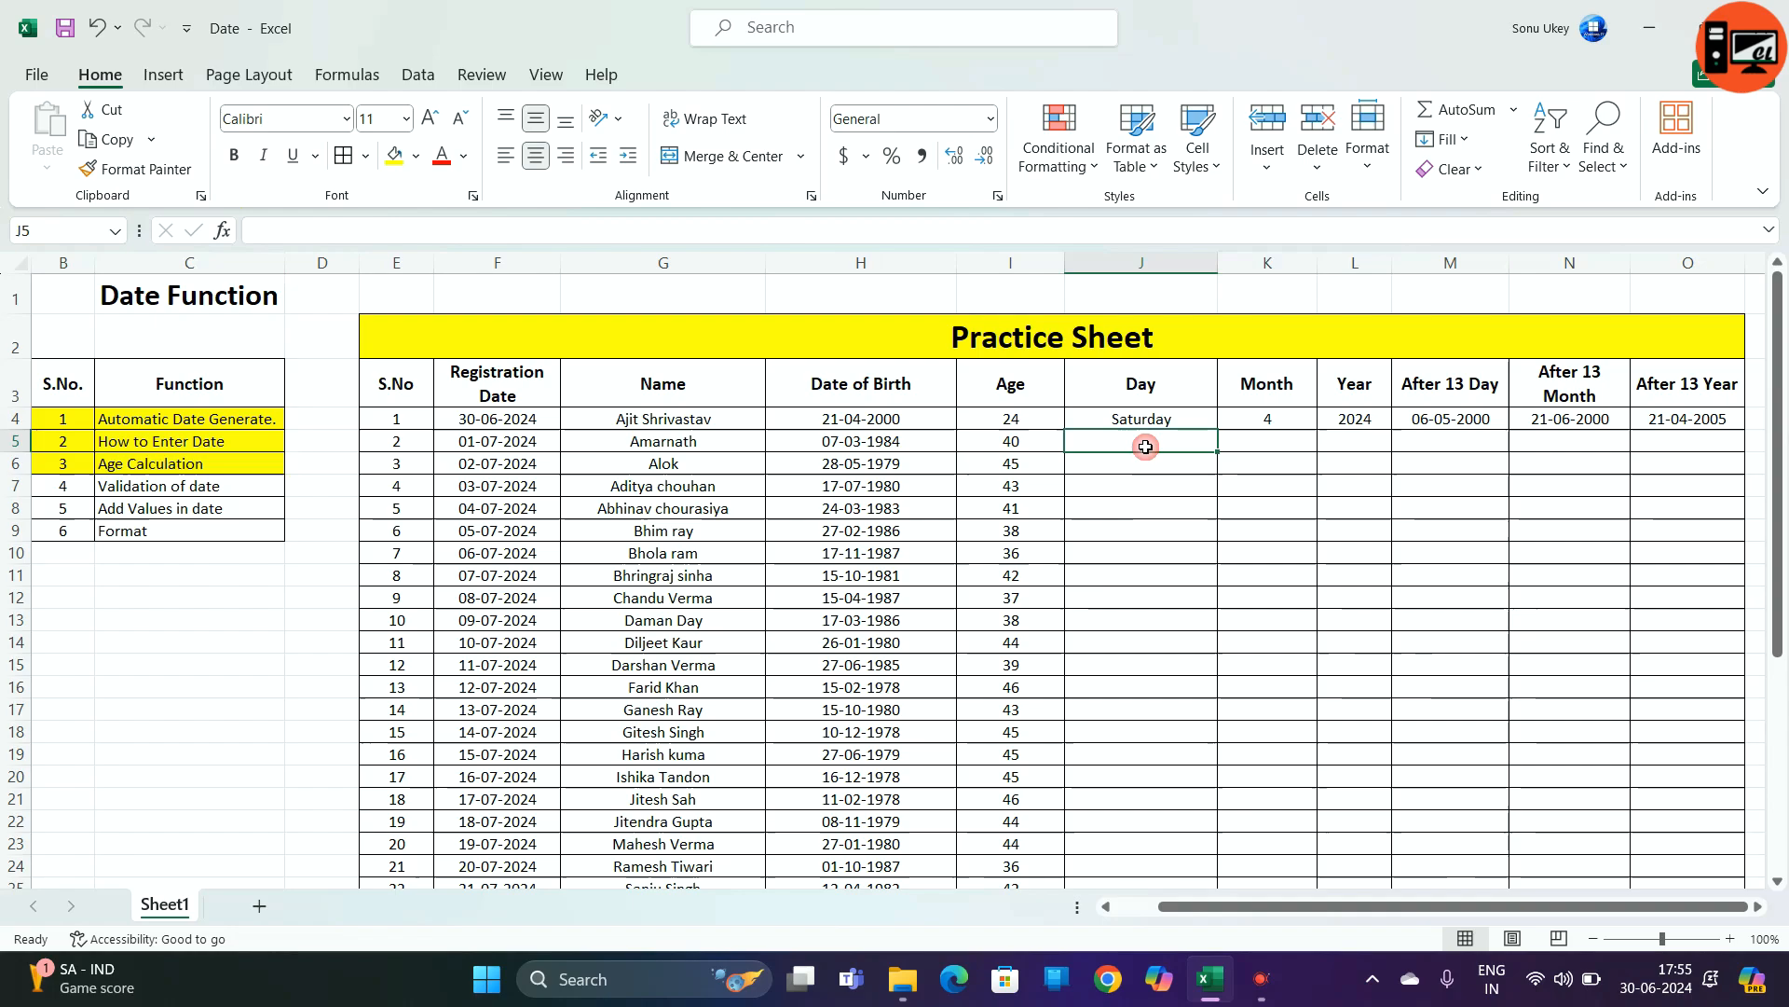
left_click(824, 441)
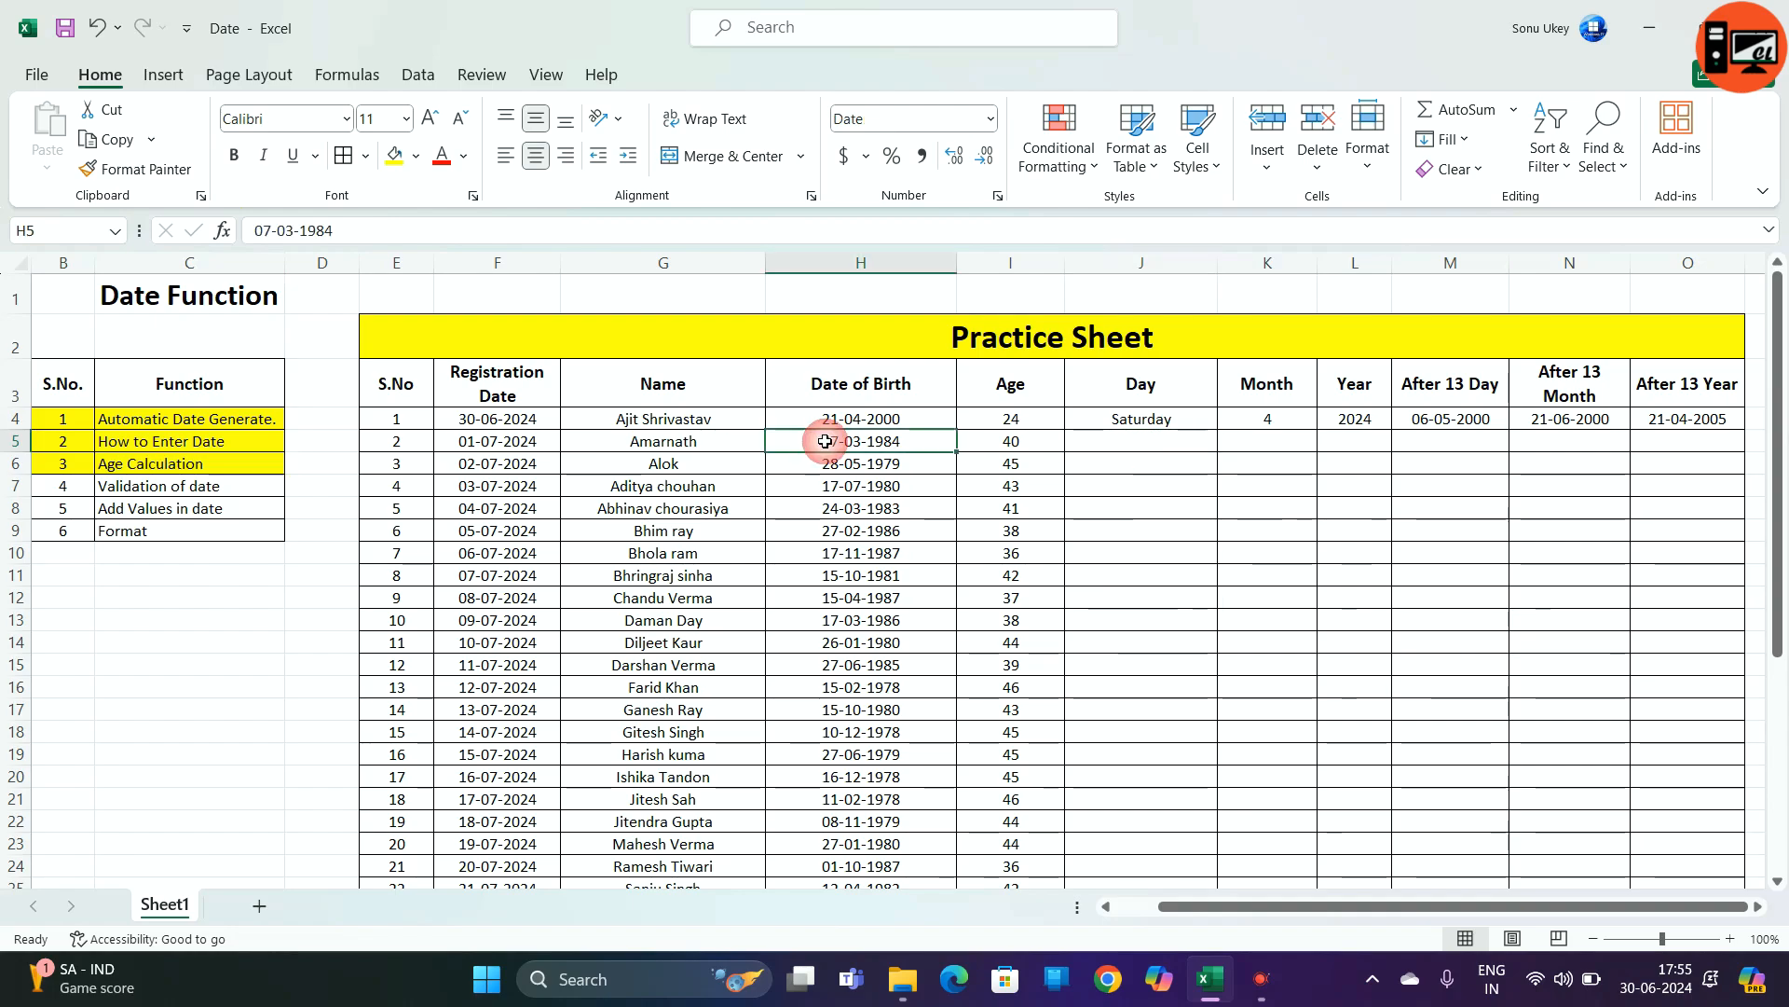
left_click(852, 465)
left_click(821, 486)
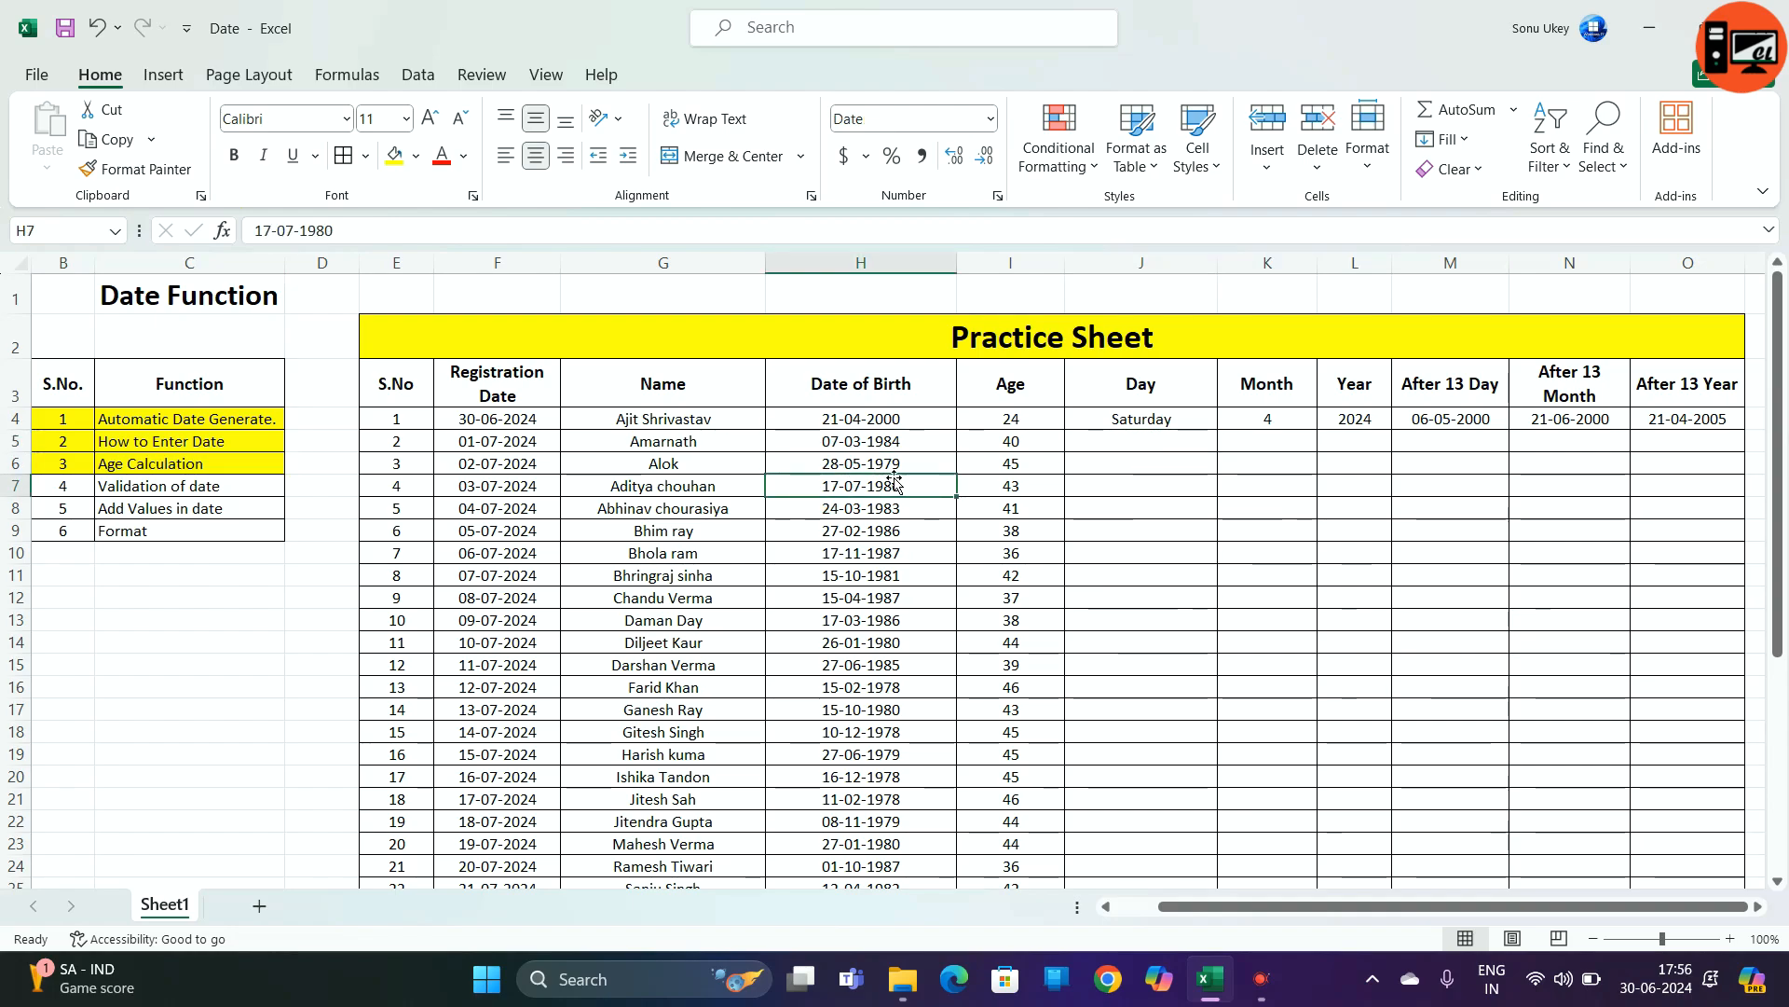
left_click(1125, 486)
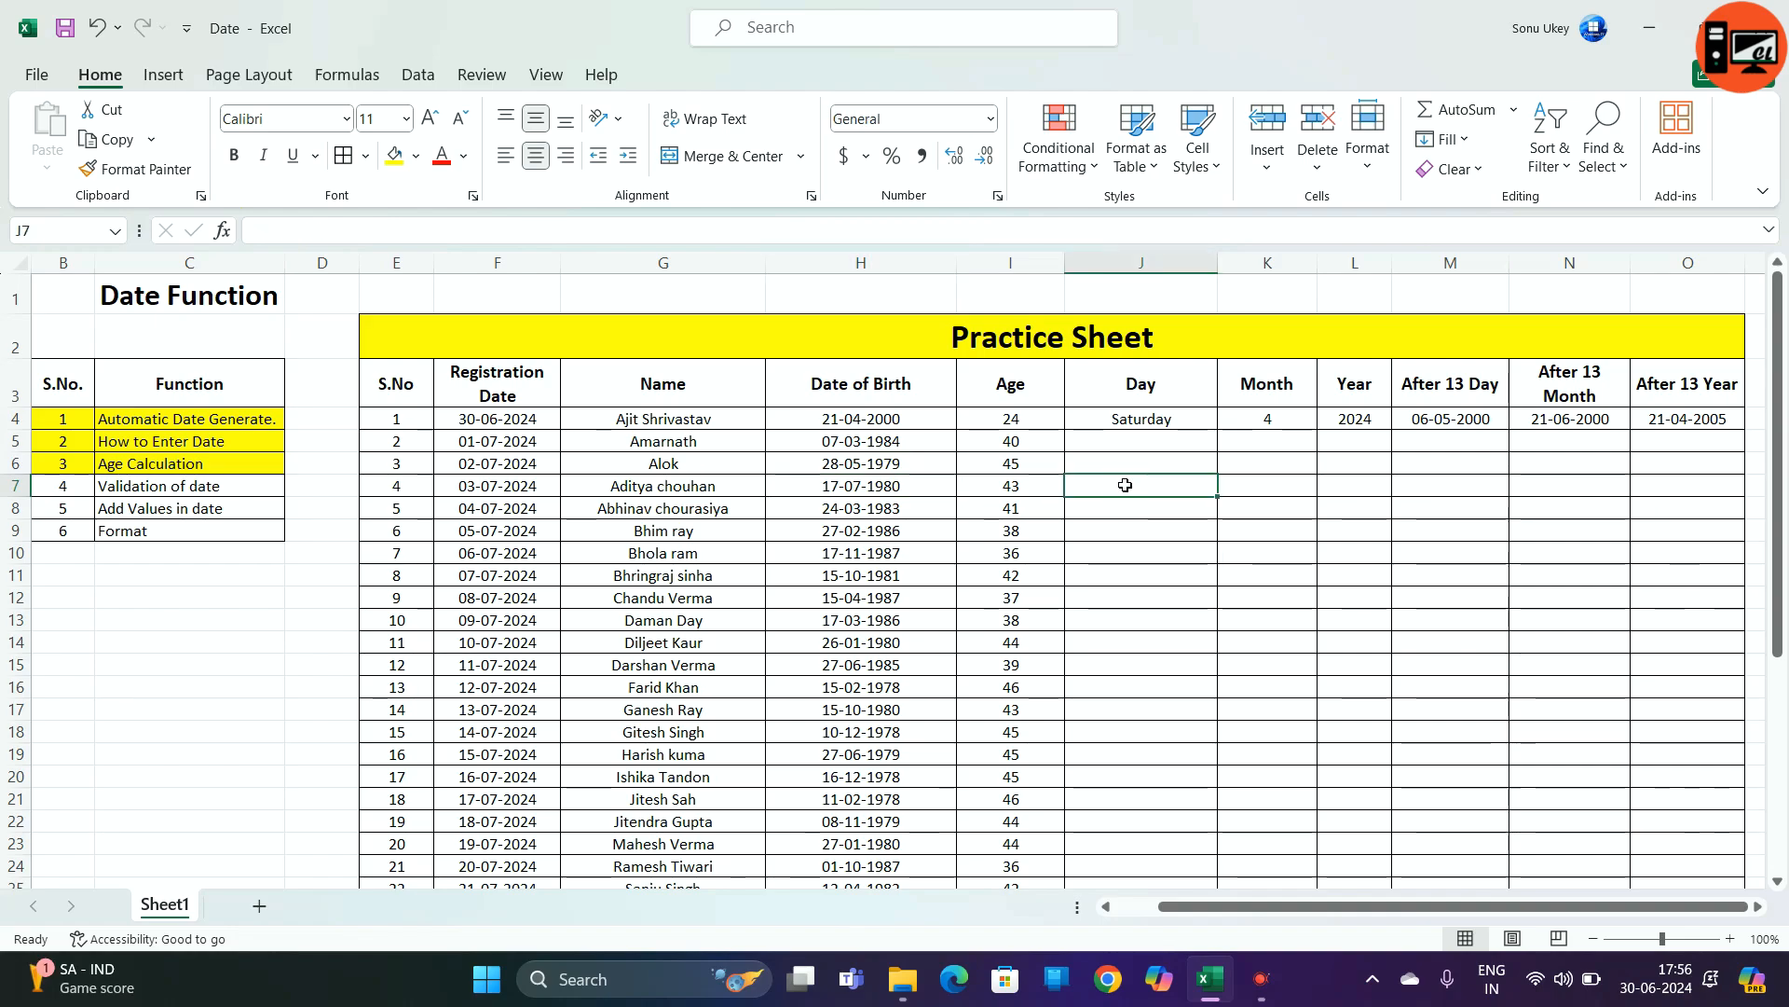
left_click(842, 488)
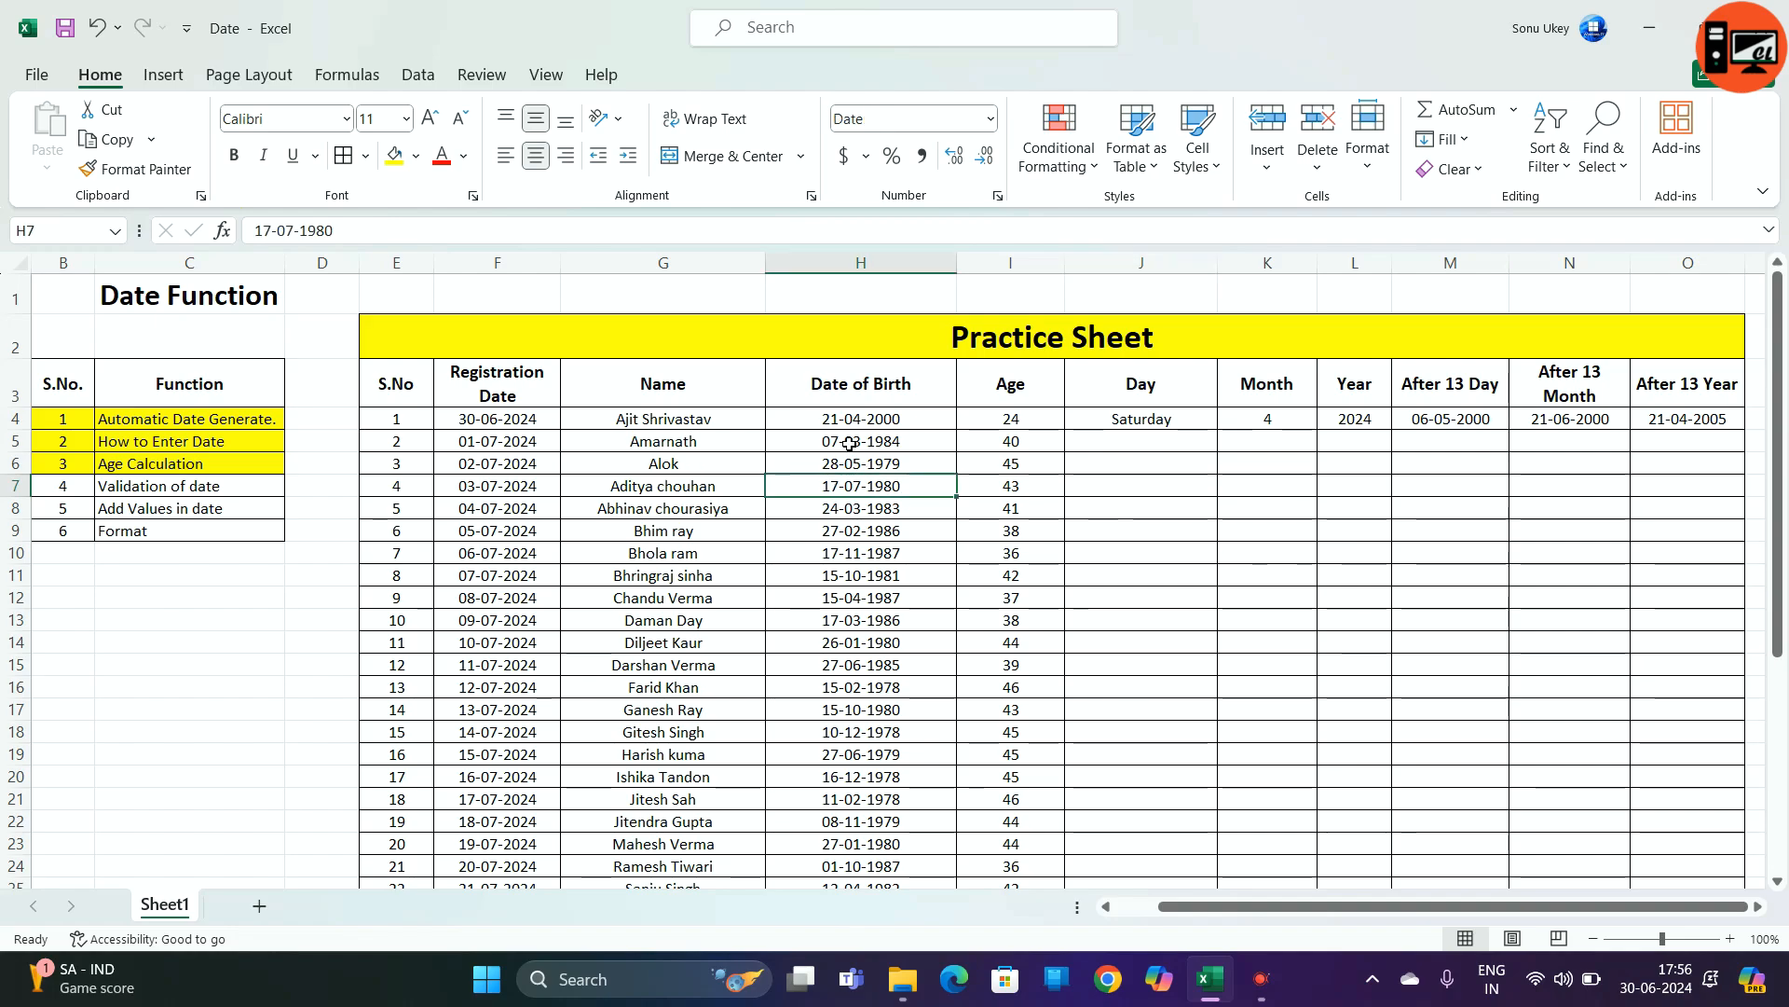
left_click(849, 445)
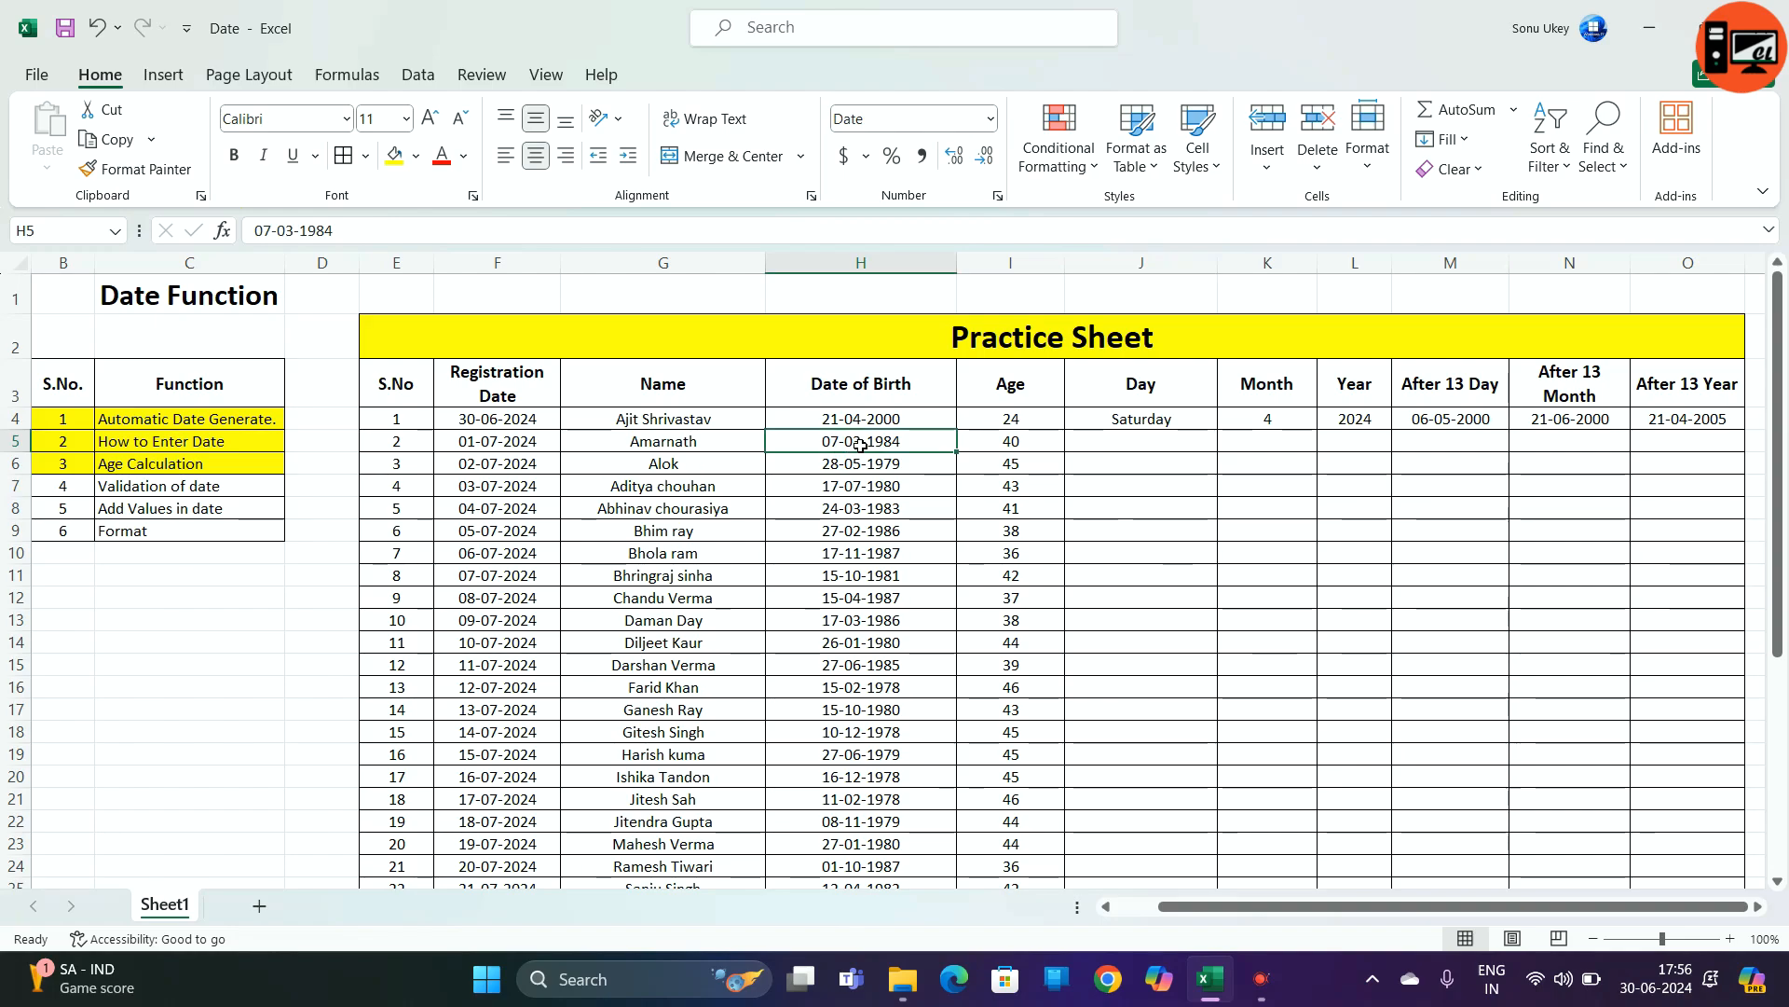
left_click(1128, 442)
left_click(835, 445)
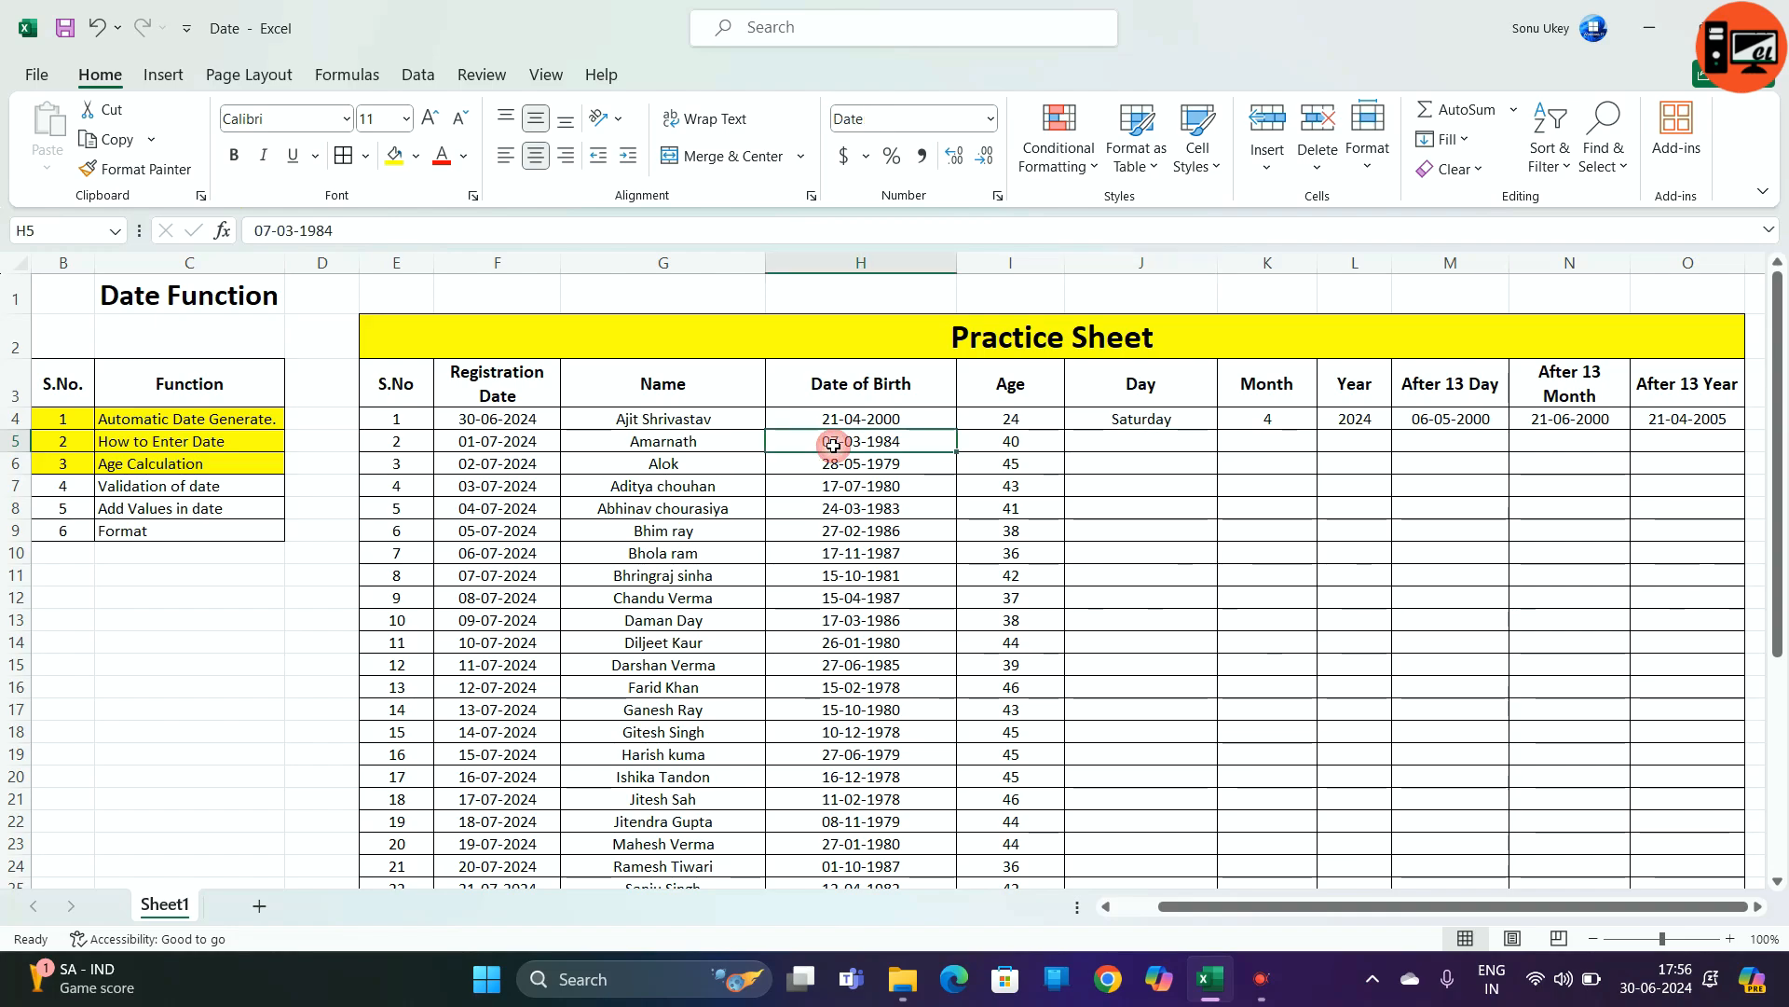
- Enter =DAY(H5) in J5 to extract the day from the date of birth
left_click(1117, 451)
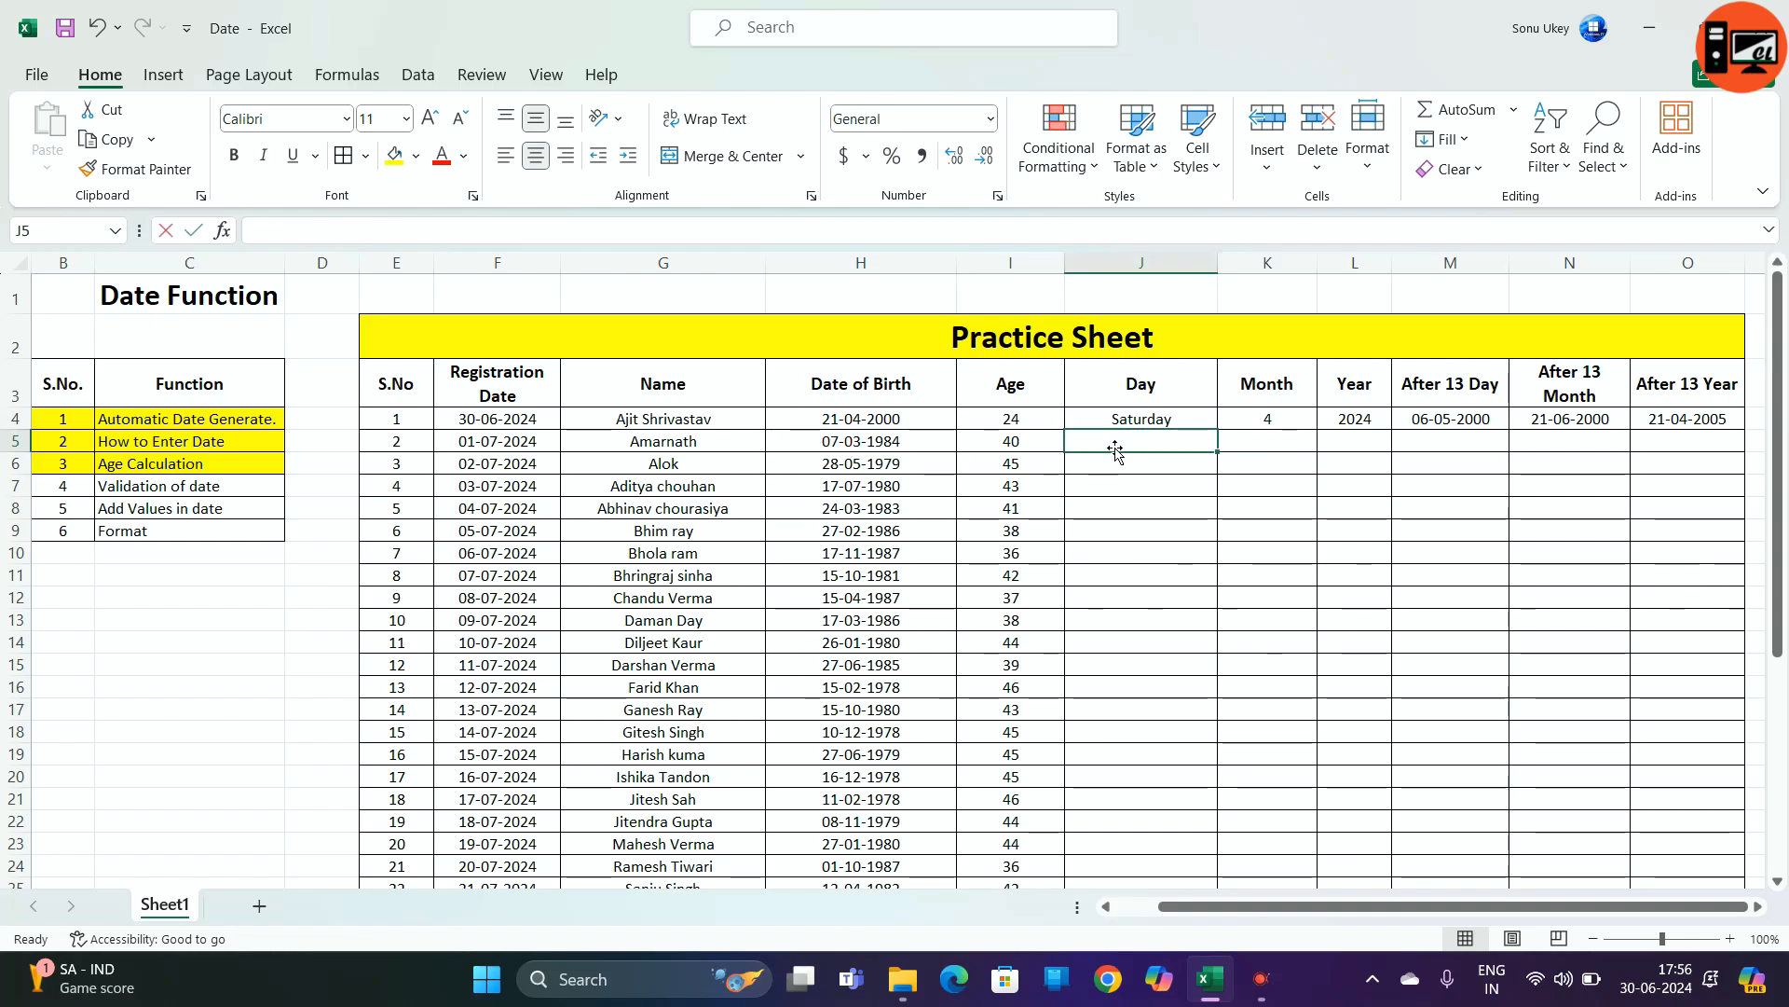
type("=")
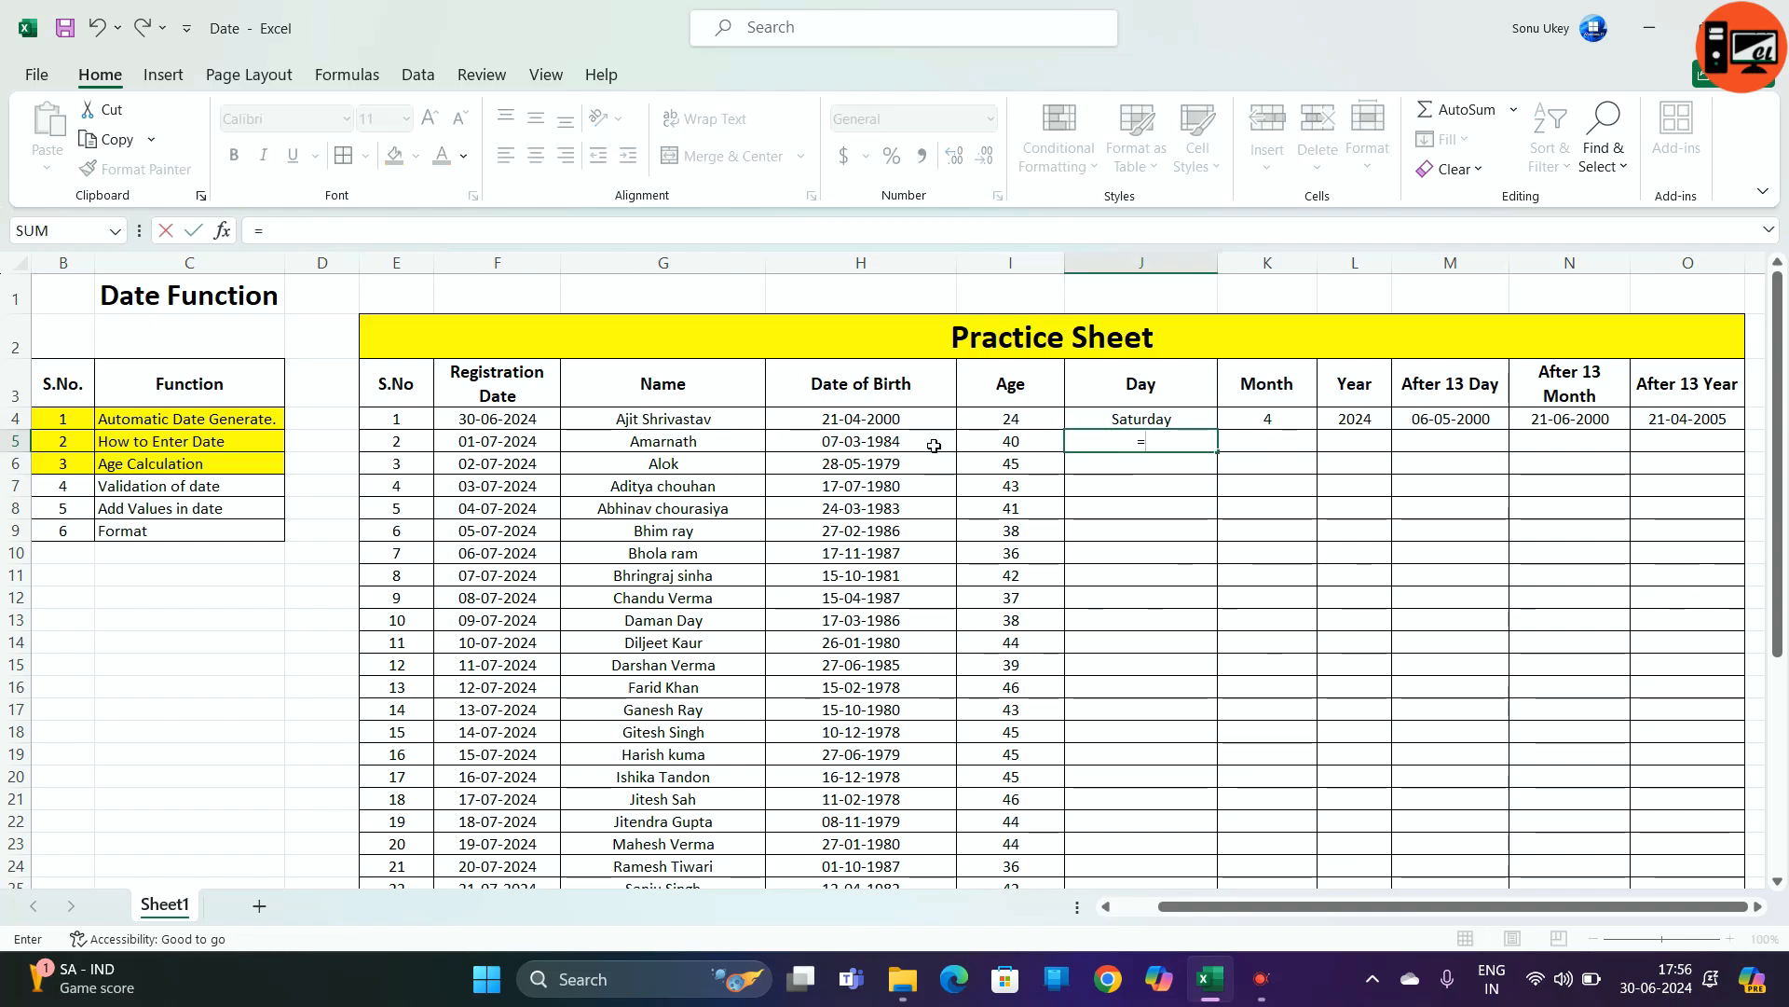
type("dat")
key("BackSpace")
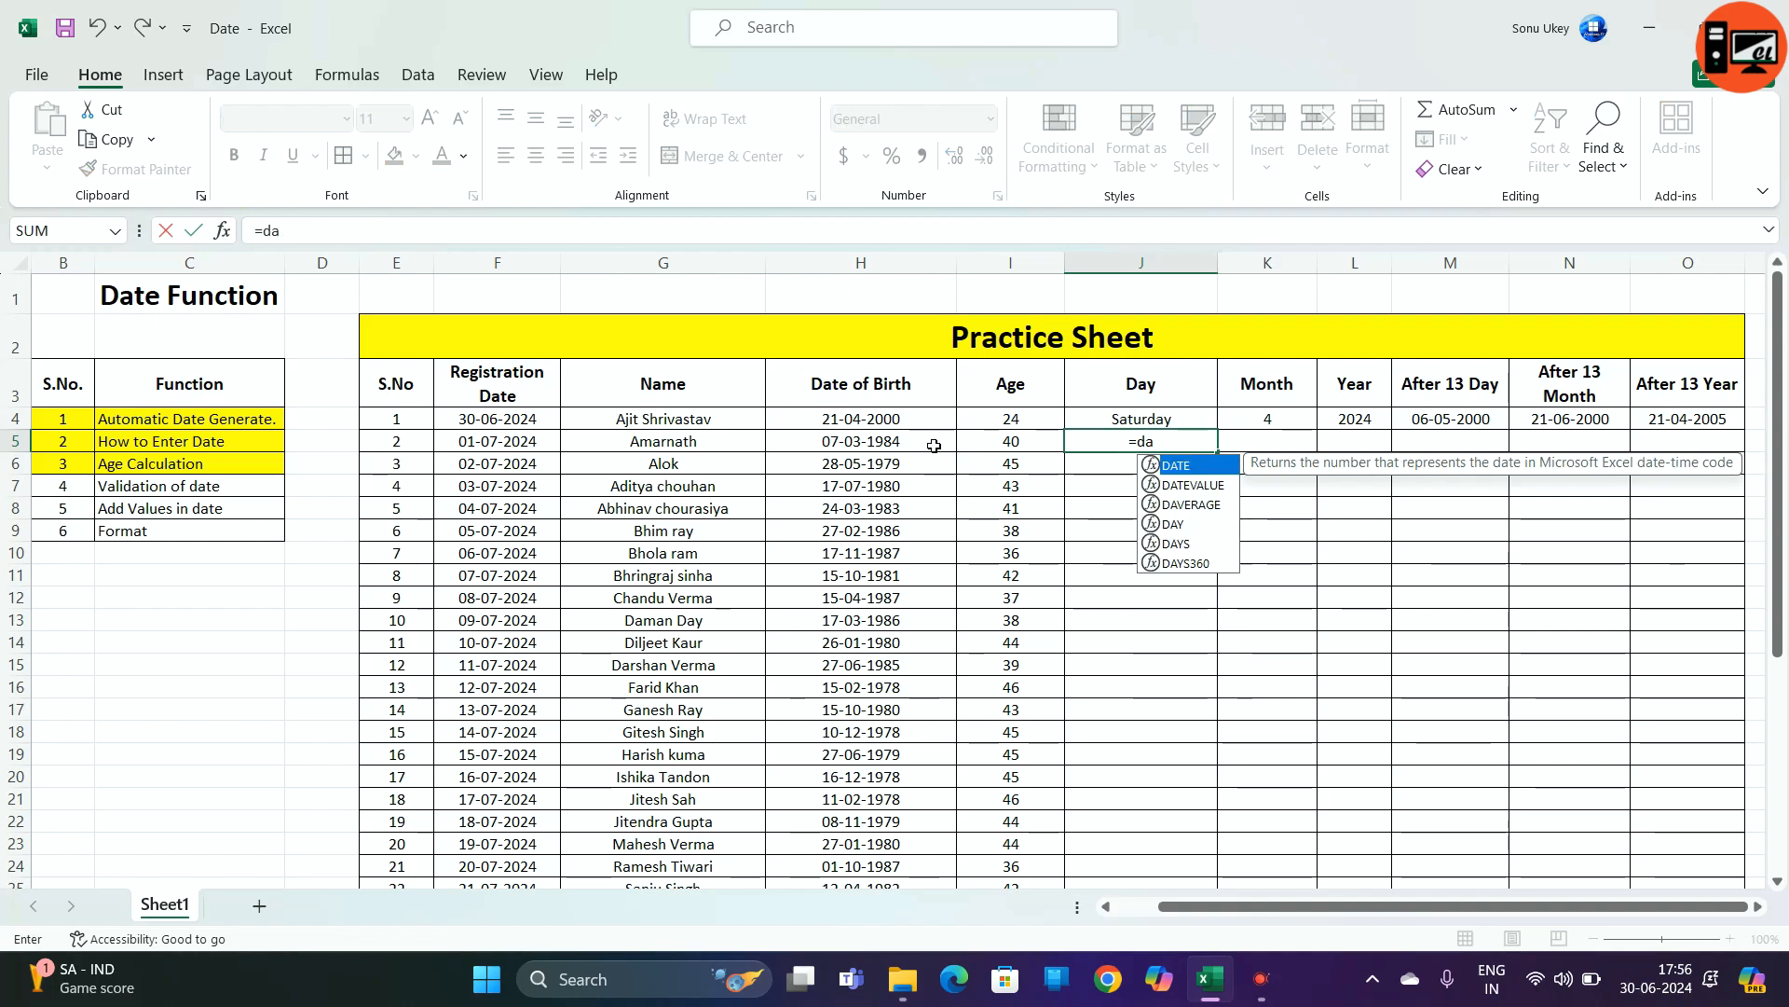
type("y")
key("Tab")
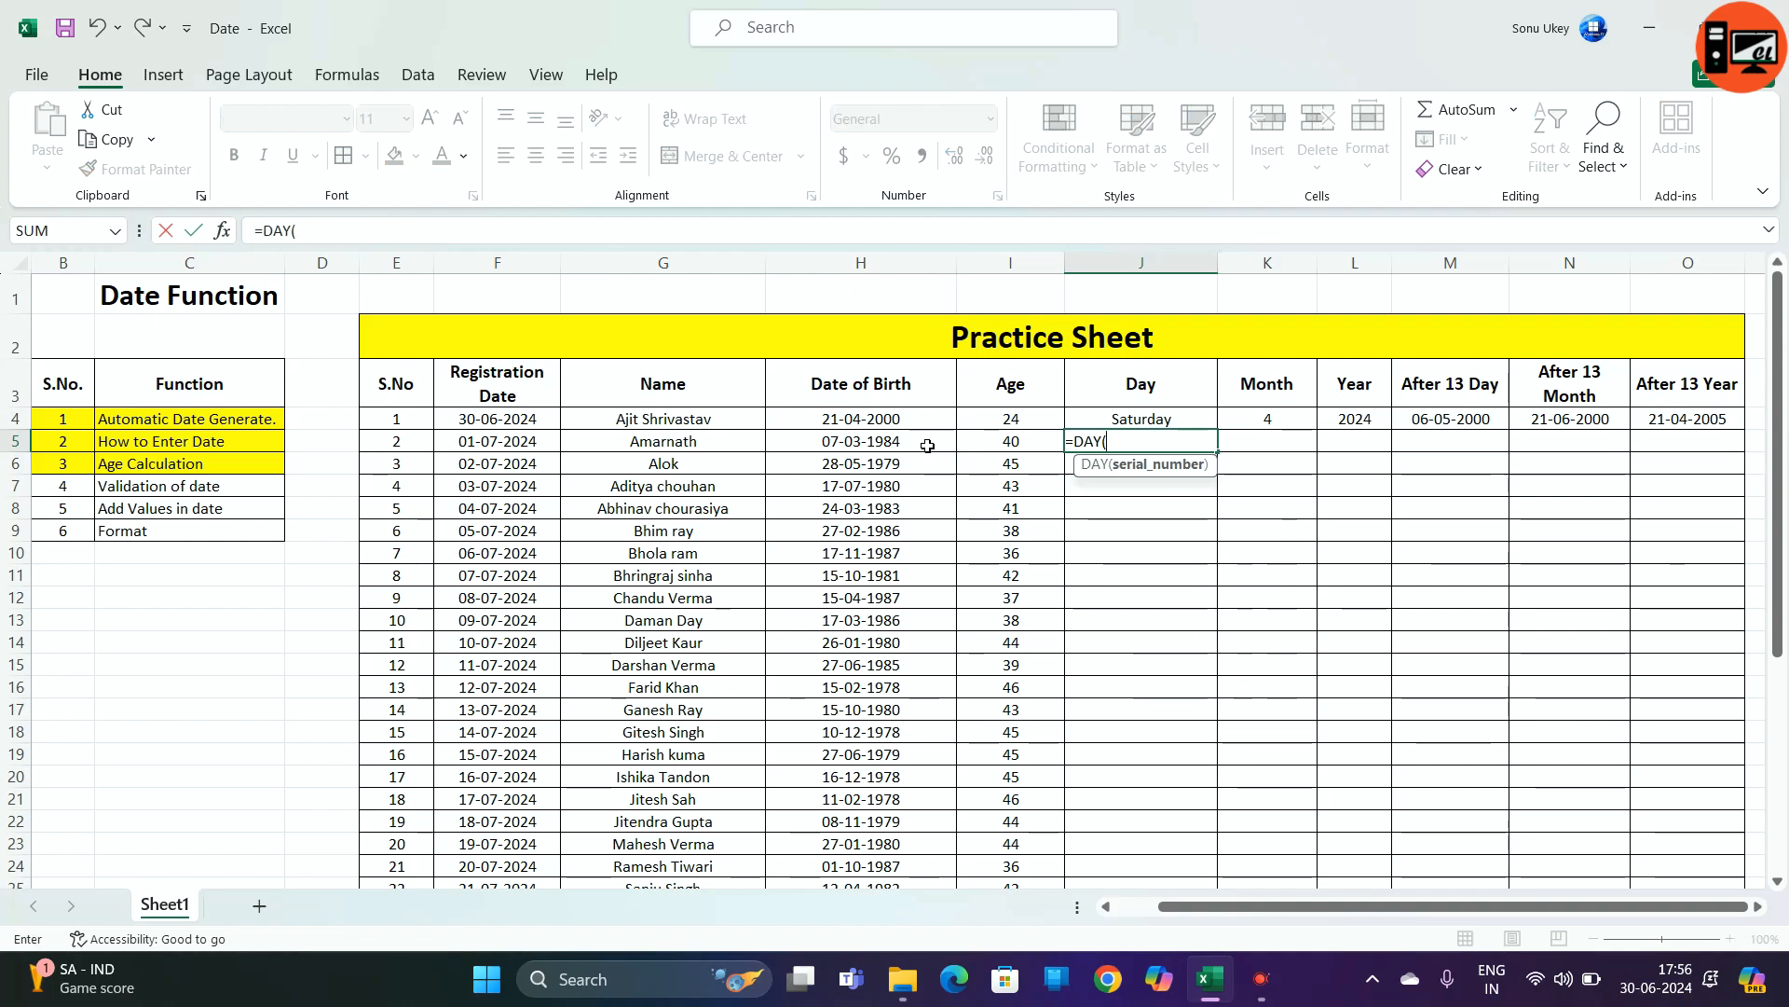
left_click(878, 442)
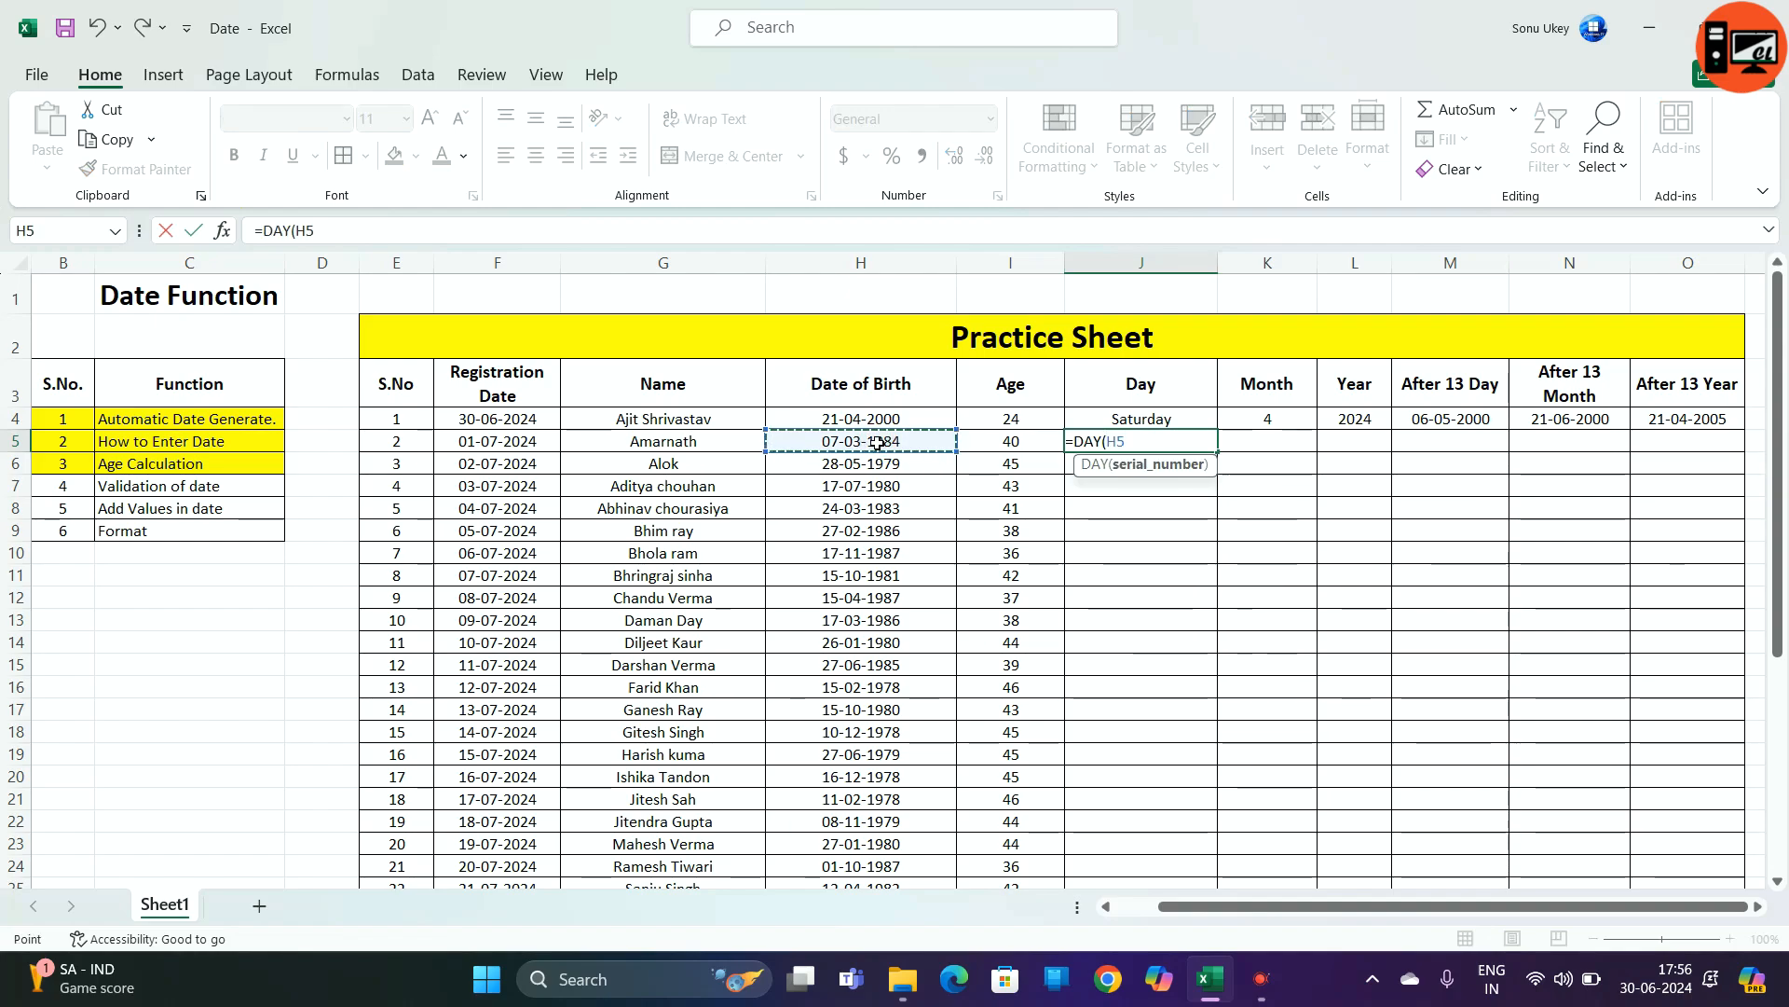
key("Return")
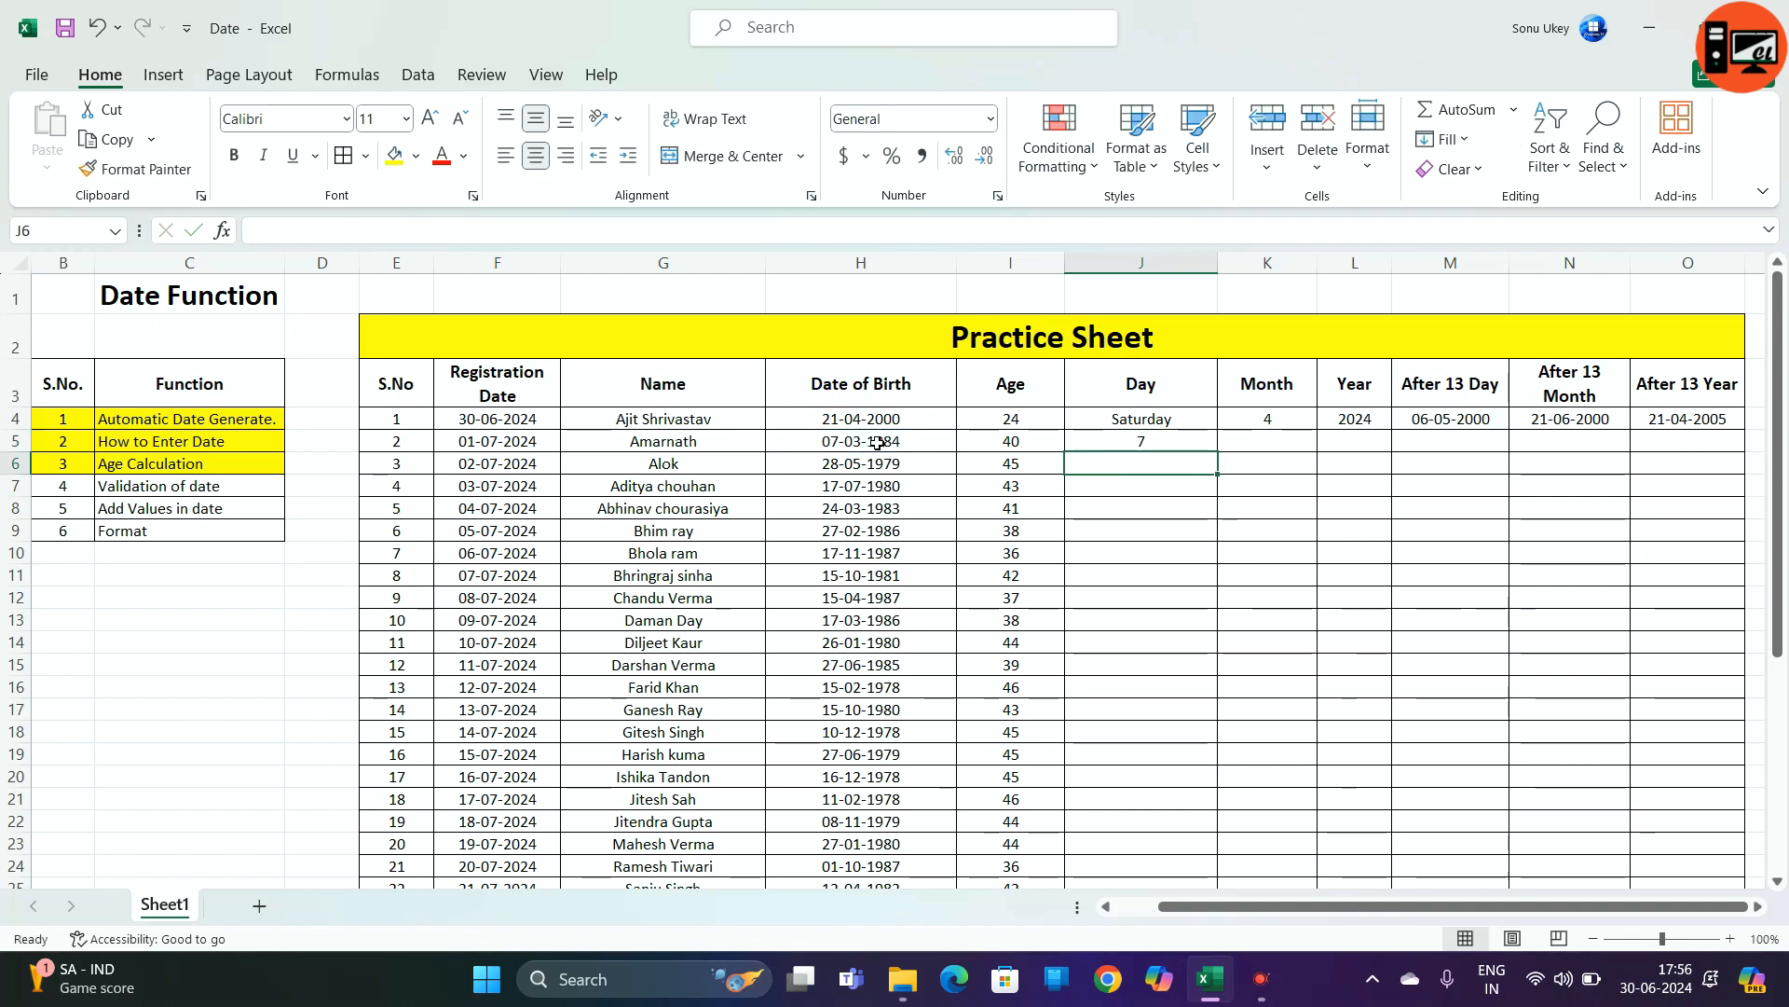
- Apply the custom number format dddd to J5 to show the result as a weekday name
left_click(1131, 446)
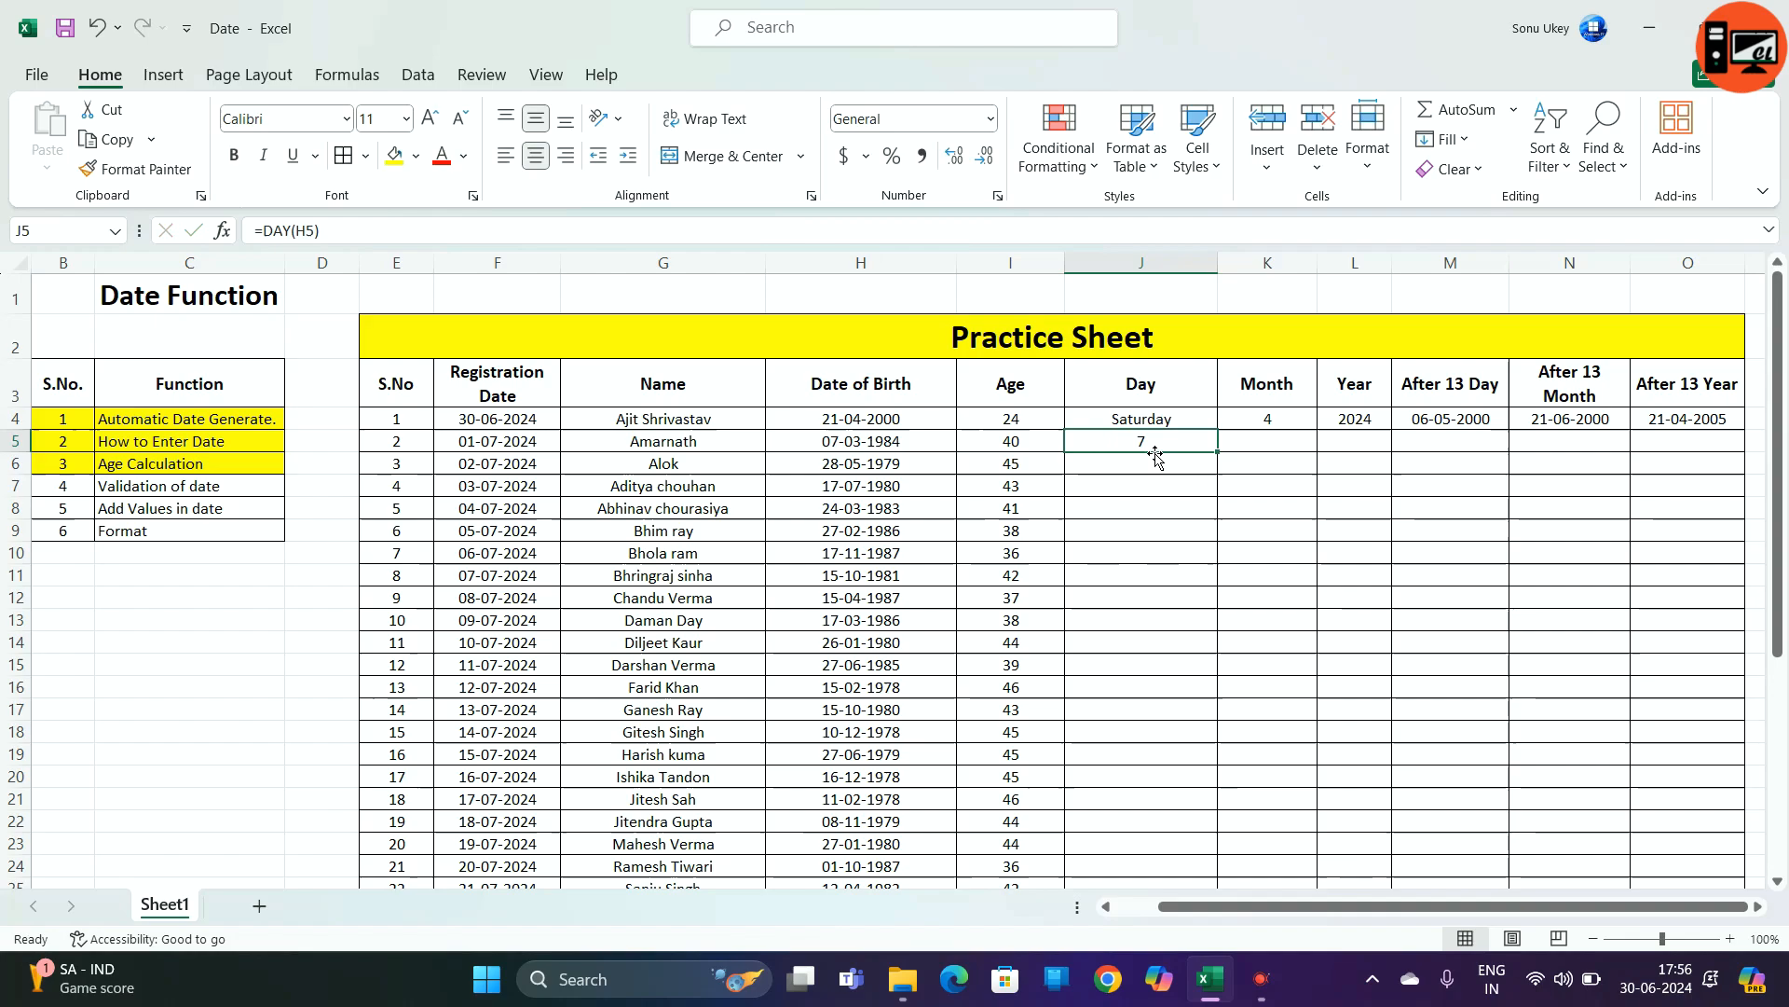
left_click(994, 122)
left_click(928, 714)
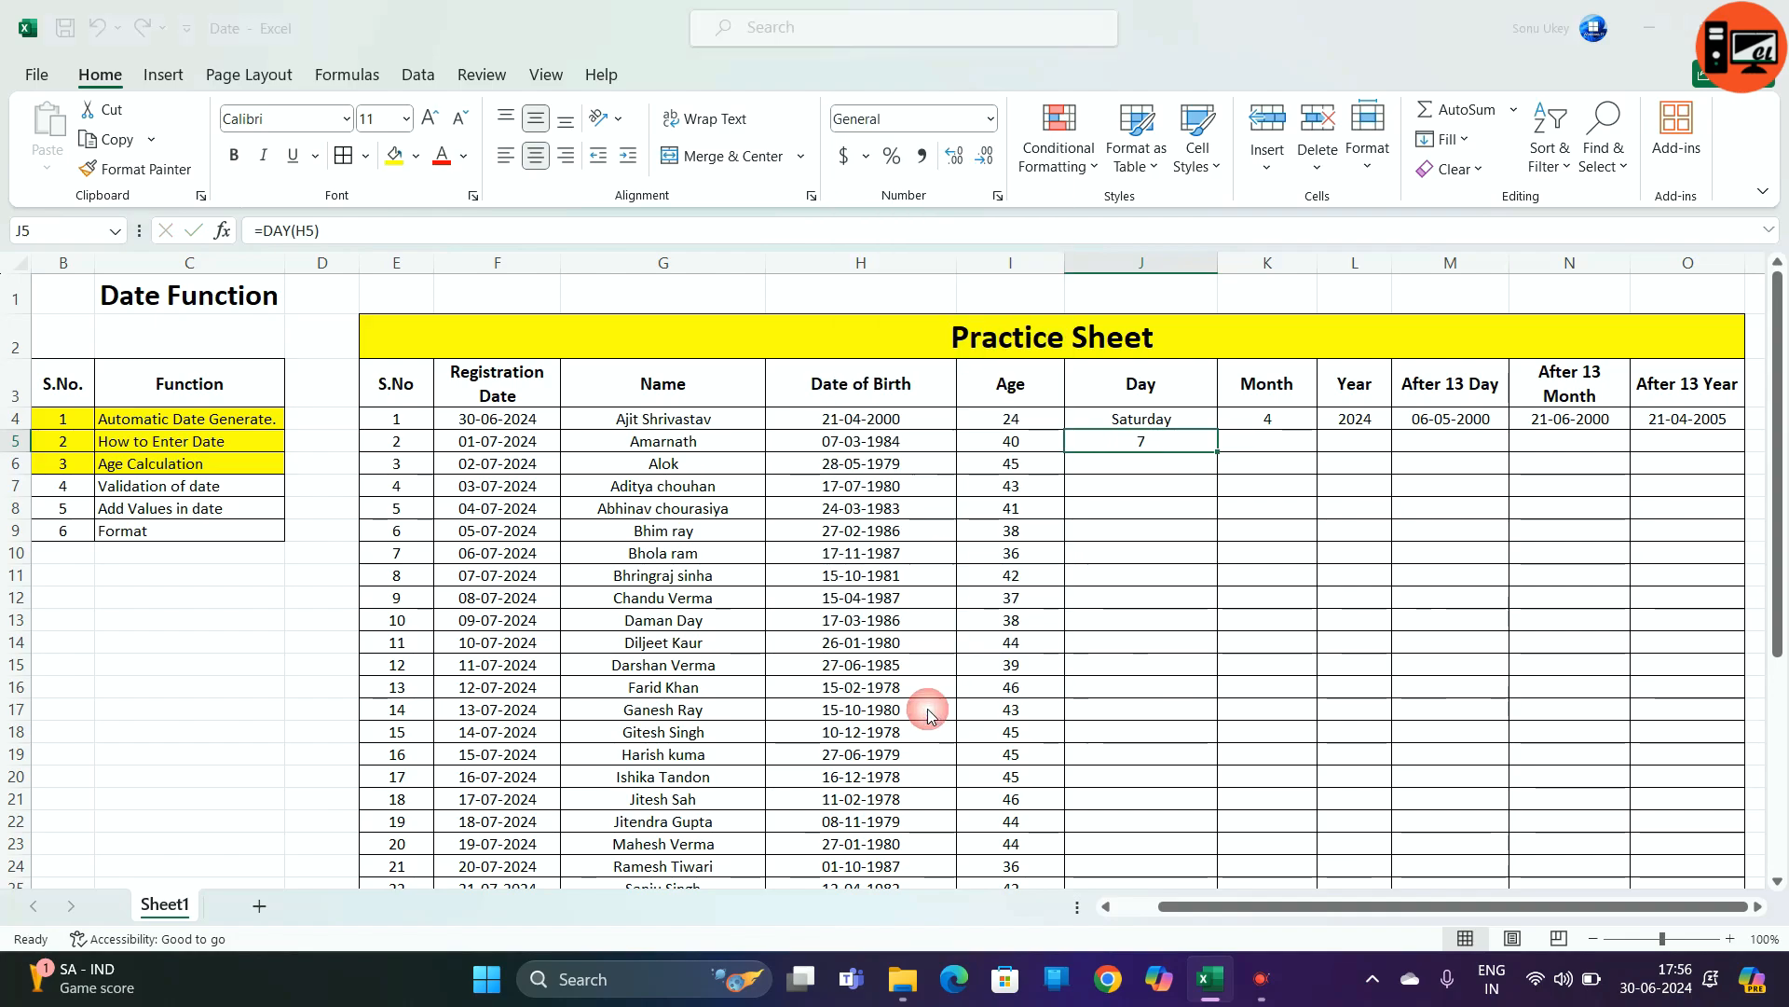
left_click(871, 478)
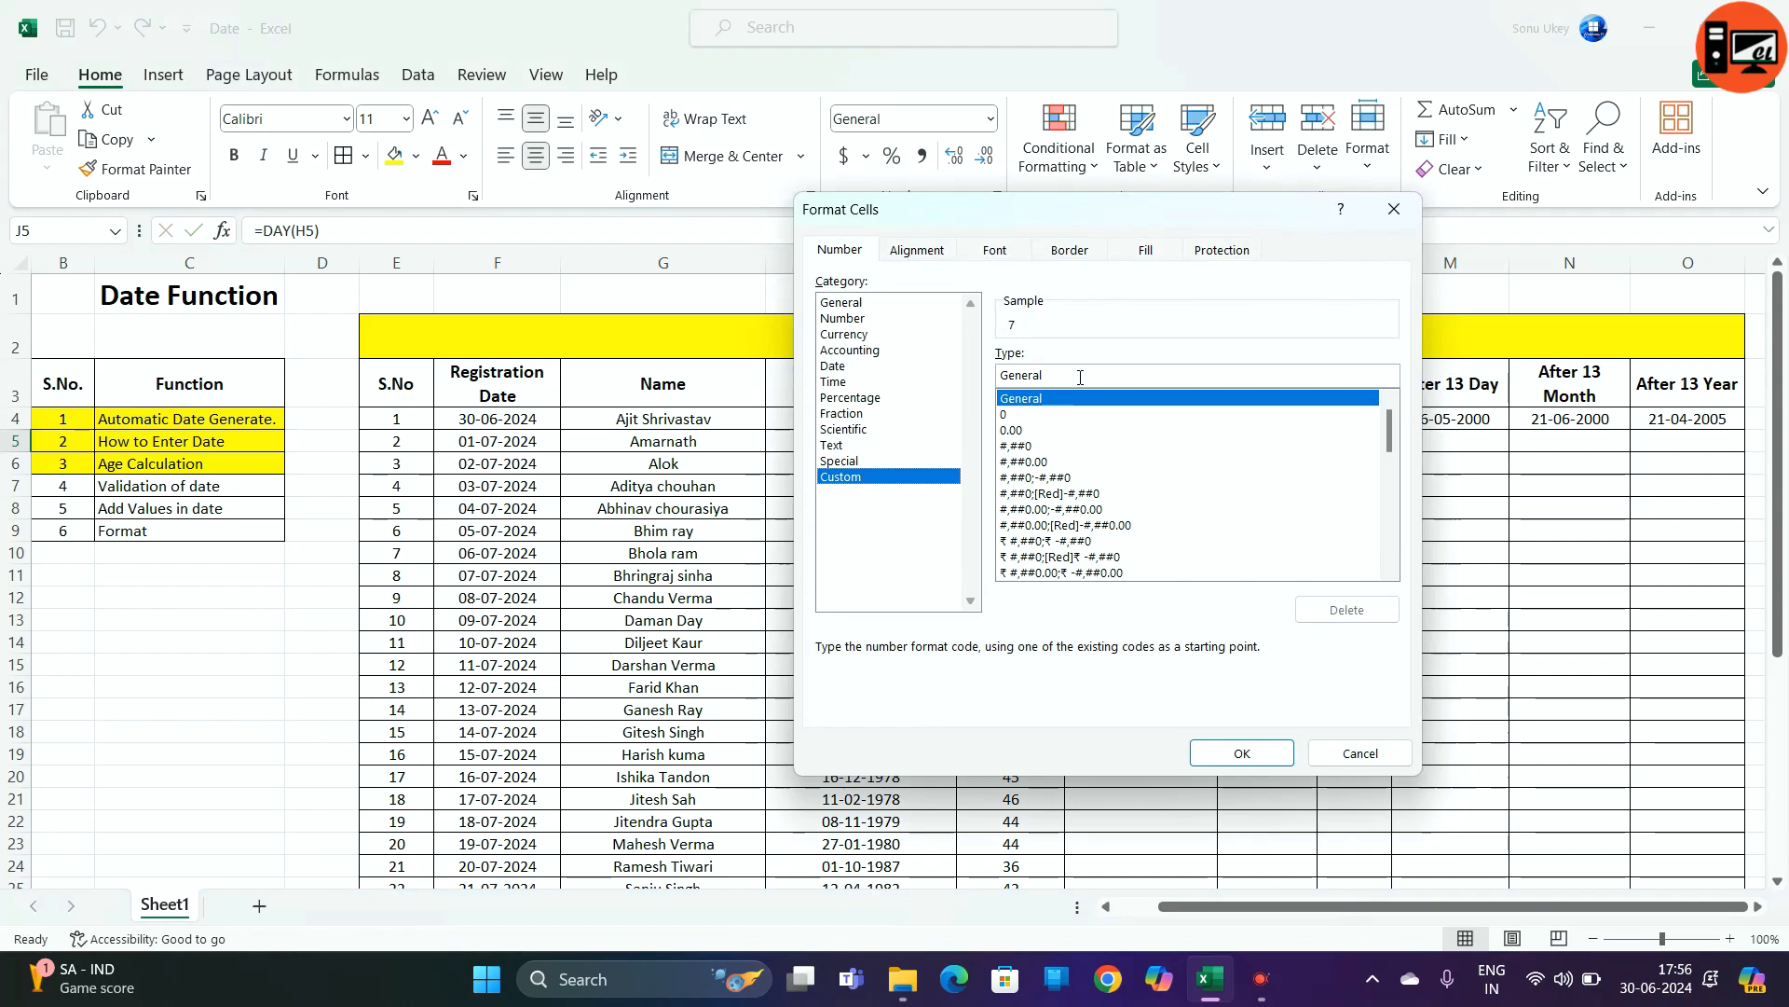
type("dddd")
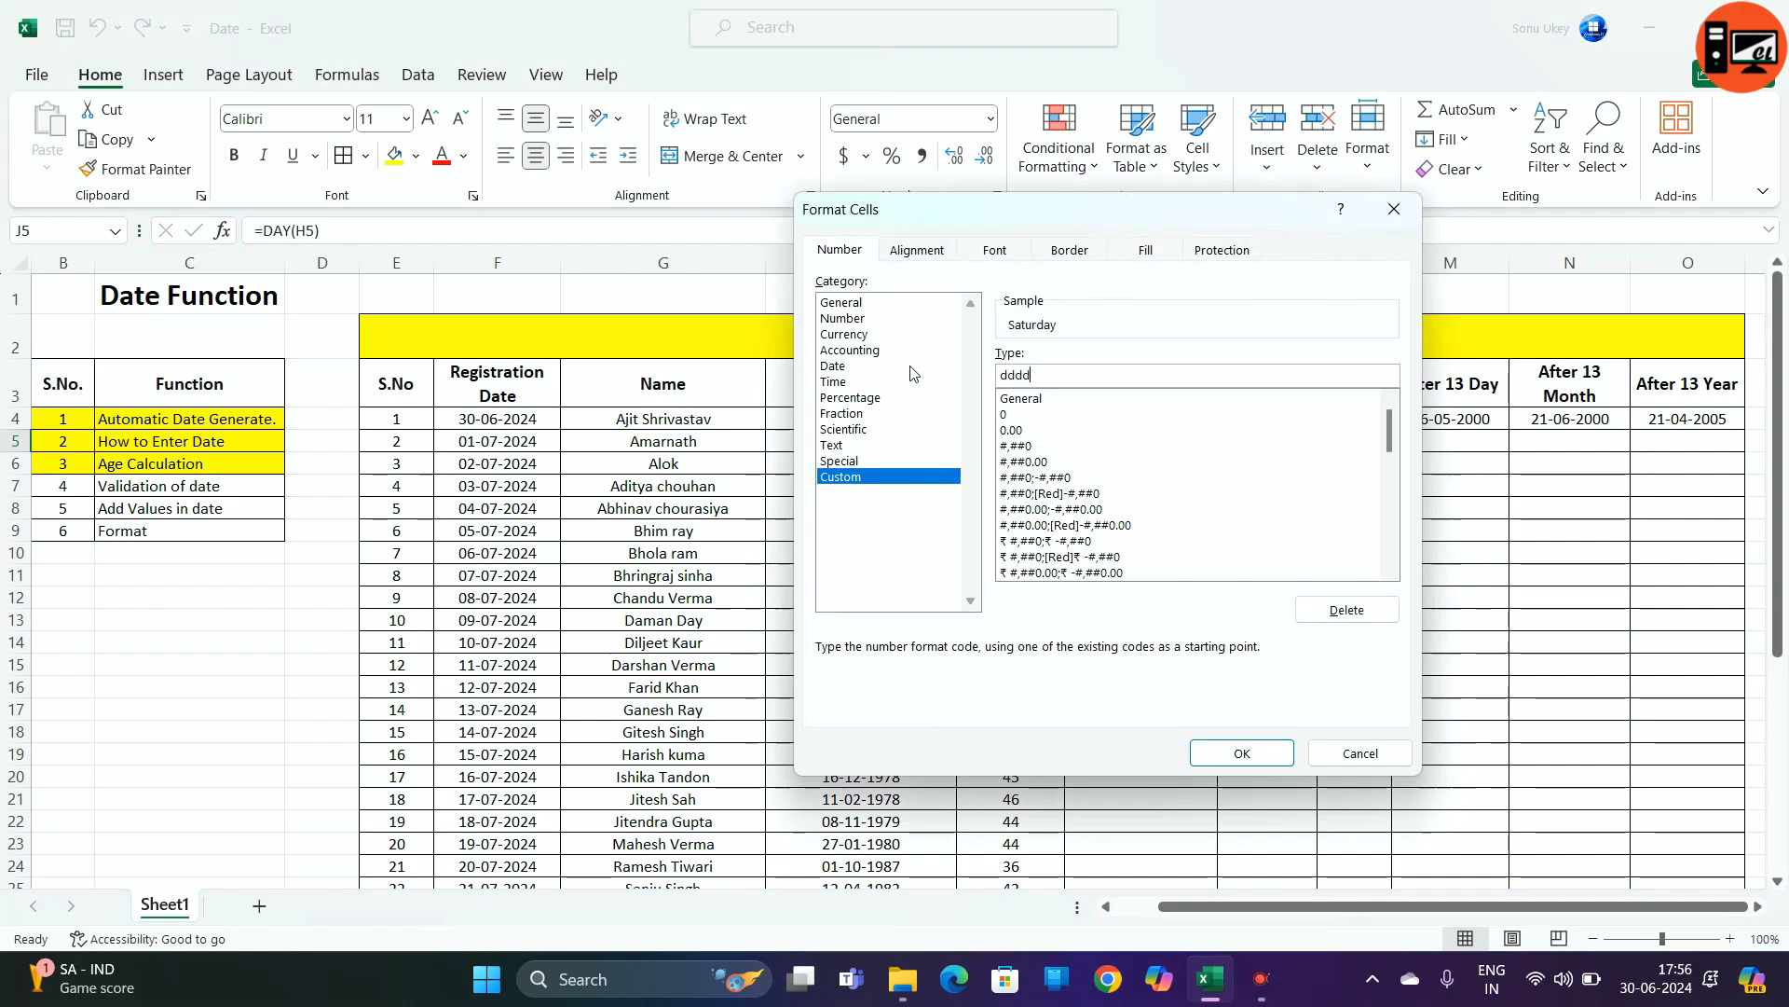
left_click(1243, 752)
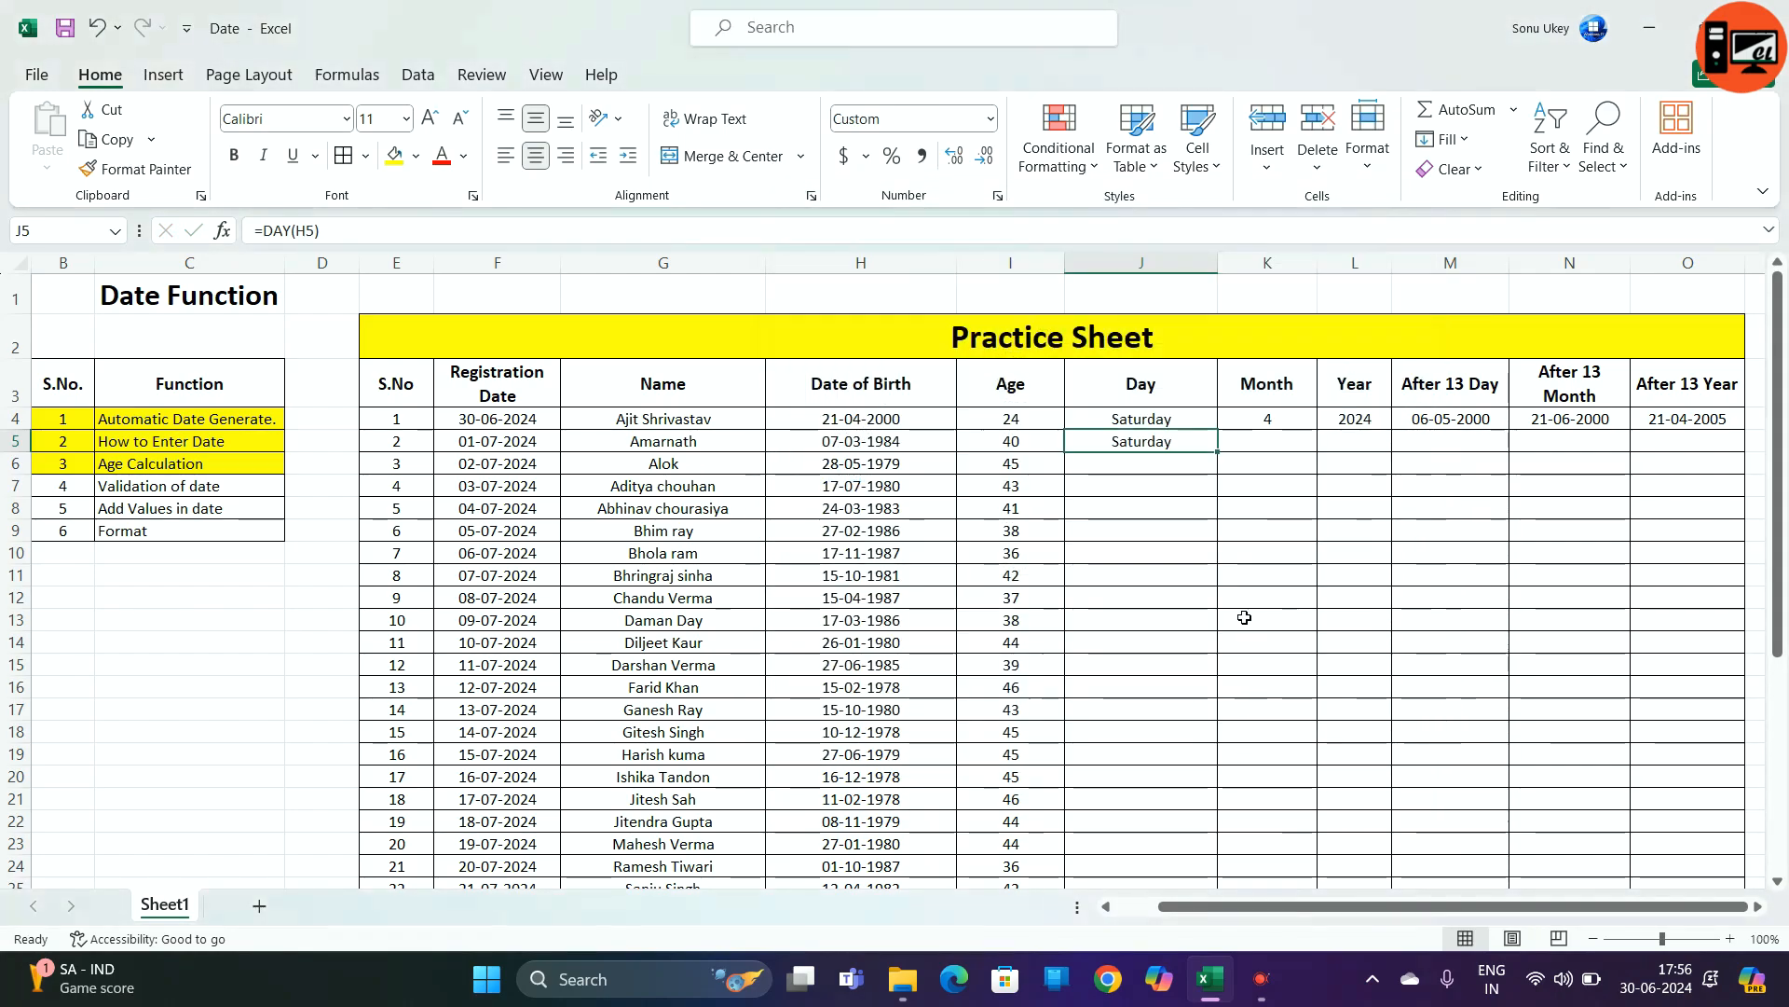
- Fill the DAY formula from J5 down to J34, and undo both the fill and the dddd format
double_click(1217, 451)
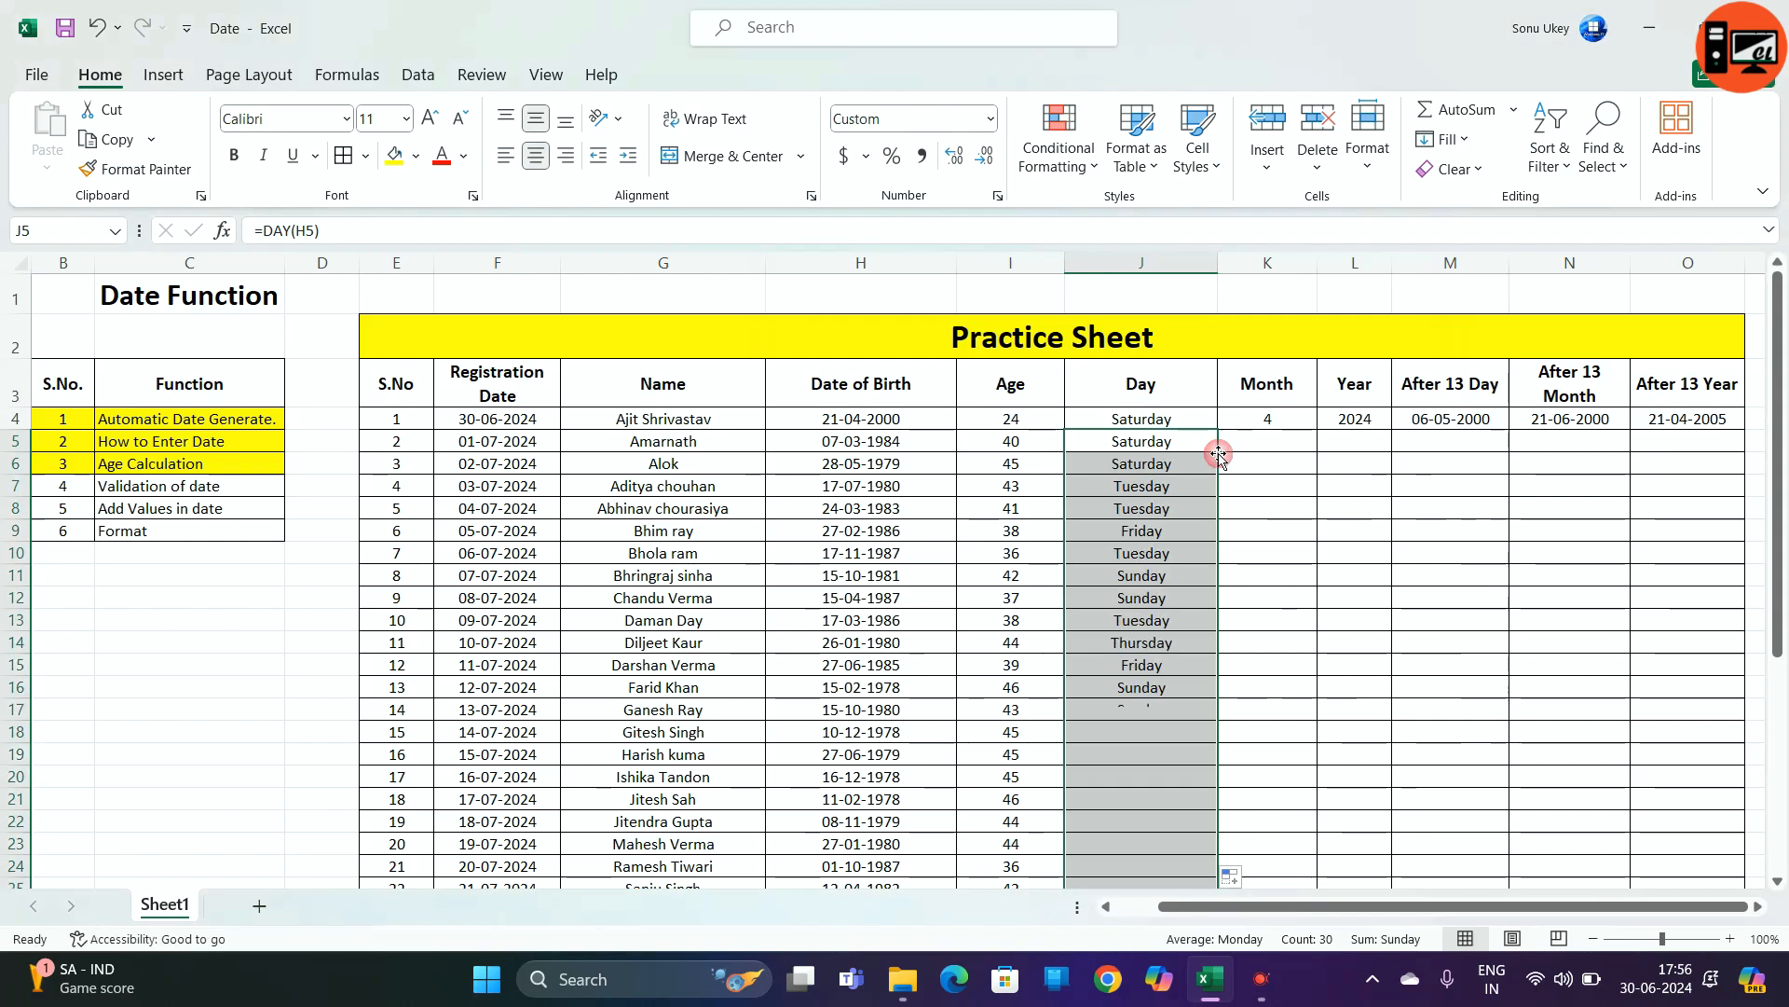
scroll(1202, 466, "down", 5)
scroll(1186, 491, "up", 5)
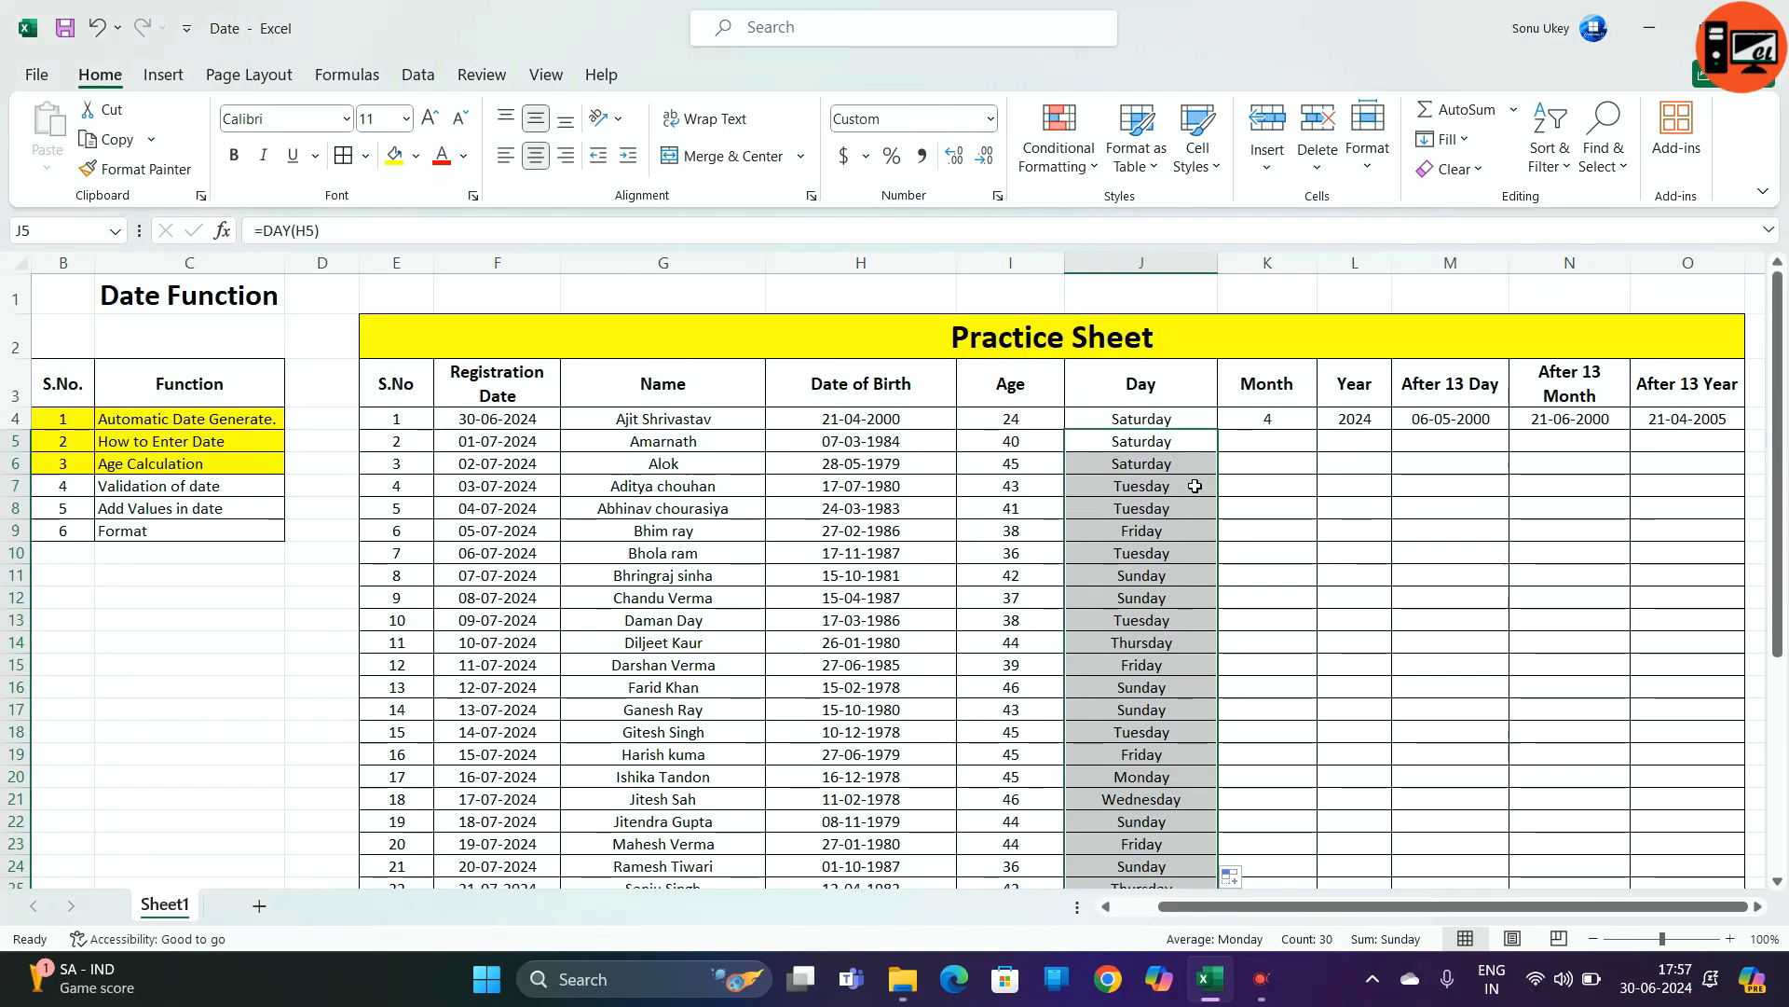
key("ctrl+z")
key("ctrl+z")
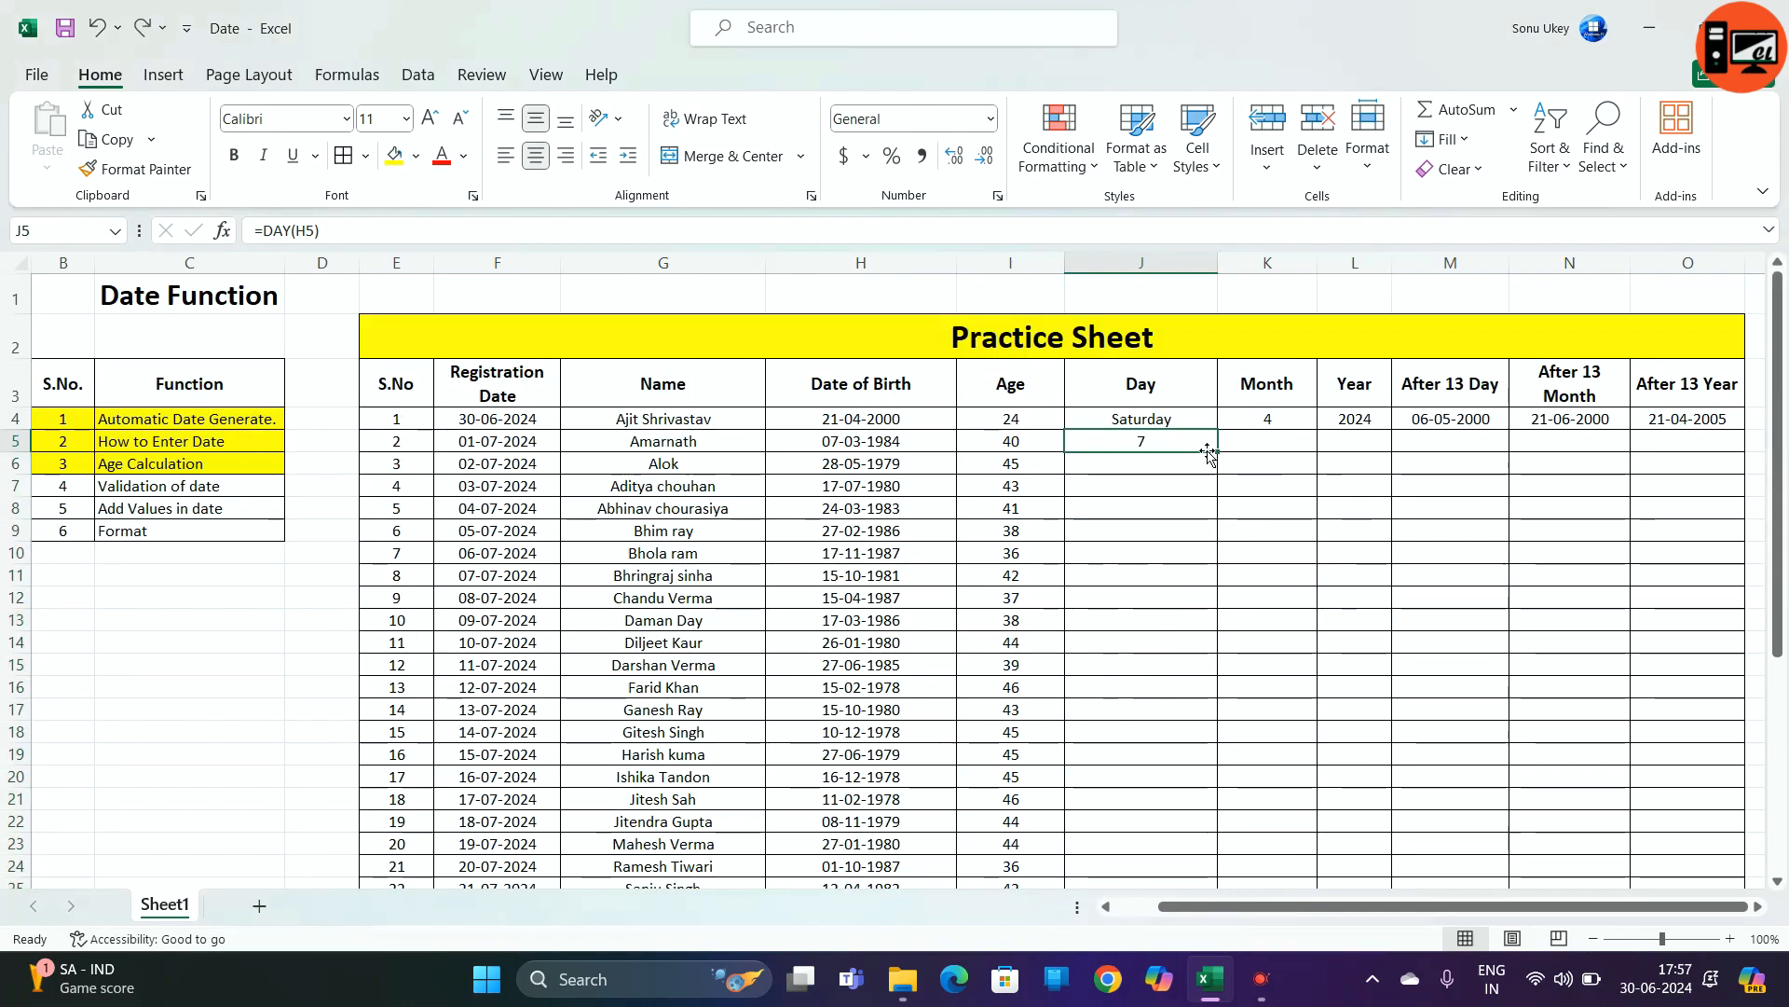
- Fill the DAY formula from J5 down the Day column to J34
double_click(1219, 450)
scroll(1219, 475, "down", 6)
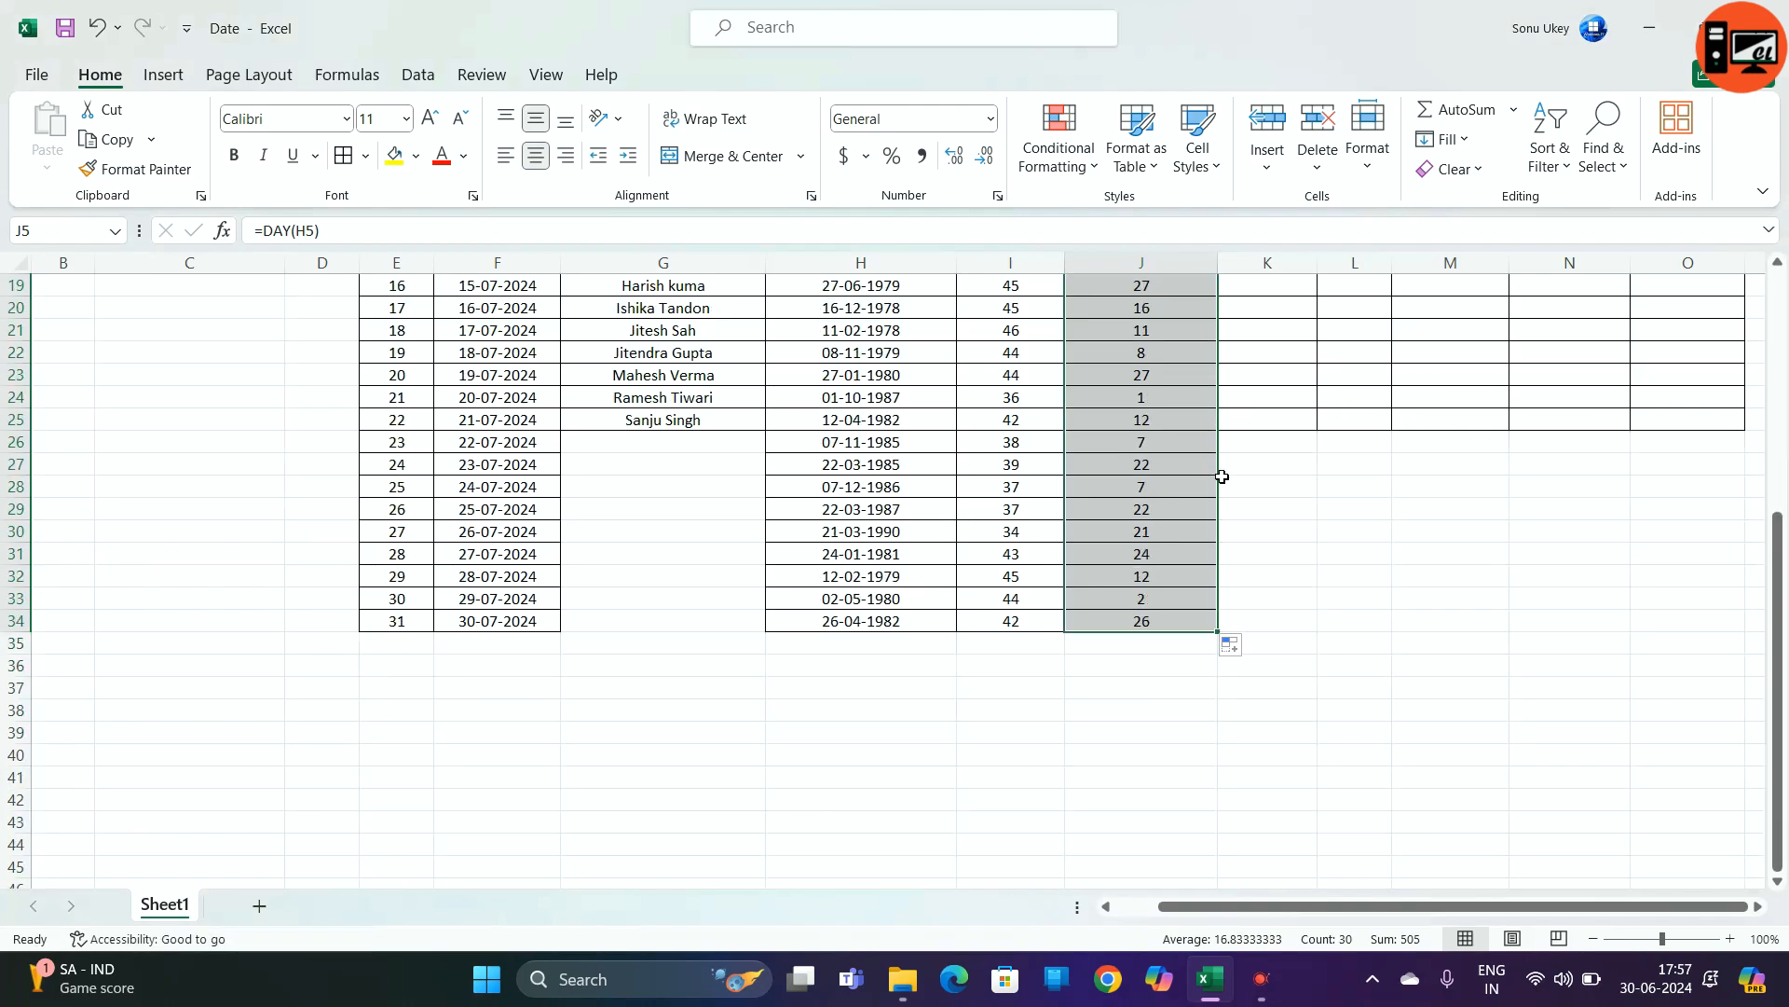
scroll(1221, 480, "up", 6)
left_click(1150, 468)
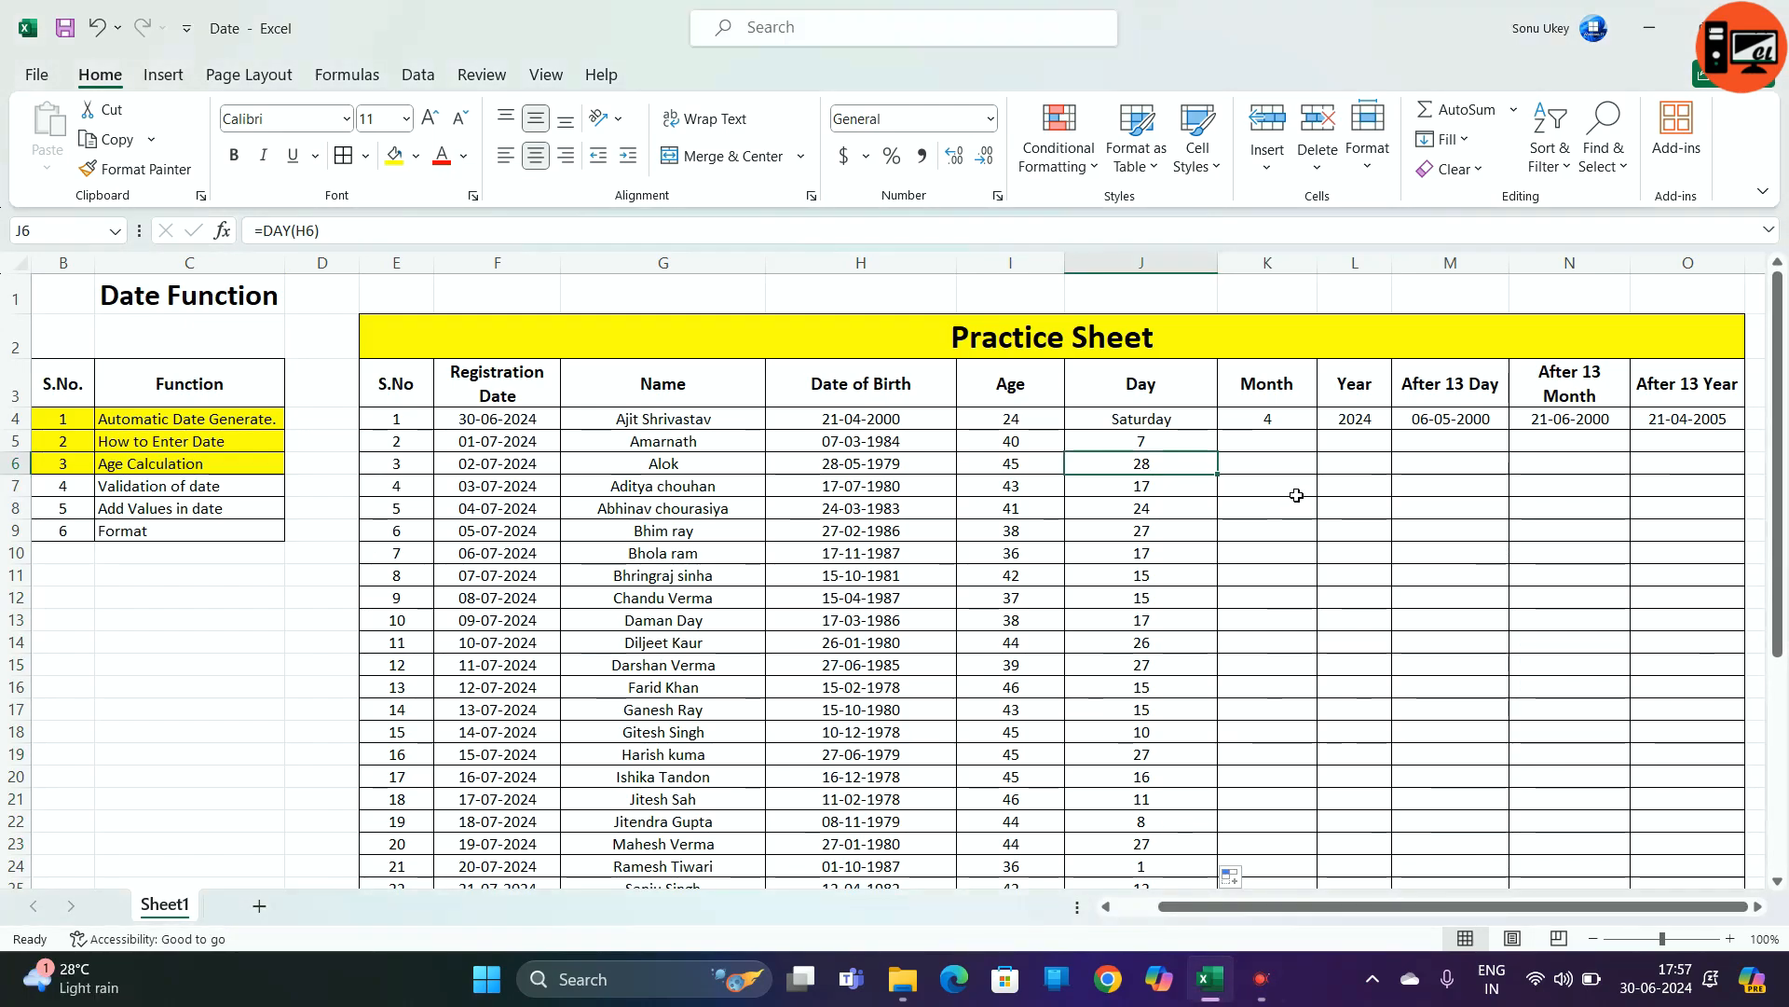
- Enter =MONTH(H5) in K5 to extract the month from the date of birth
left_click(1271, 441)
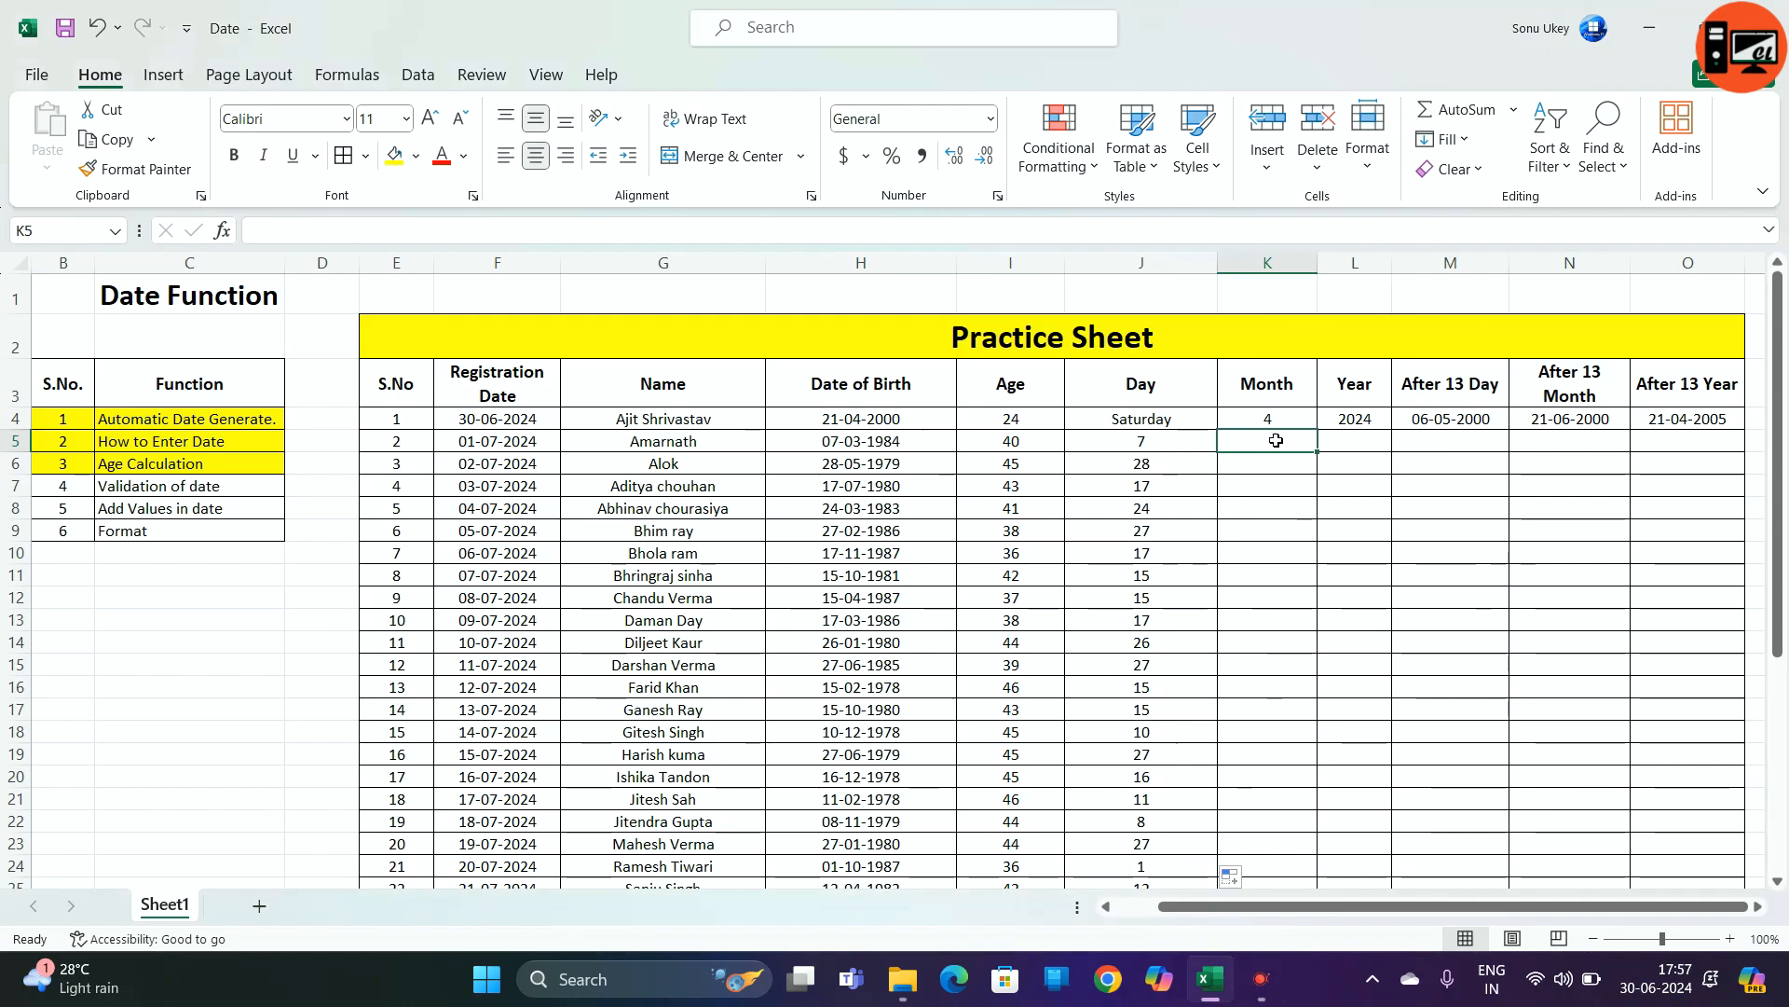
type("=mont")
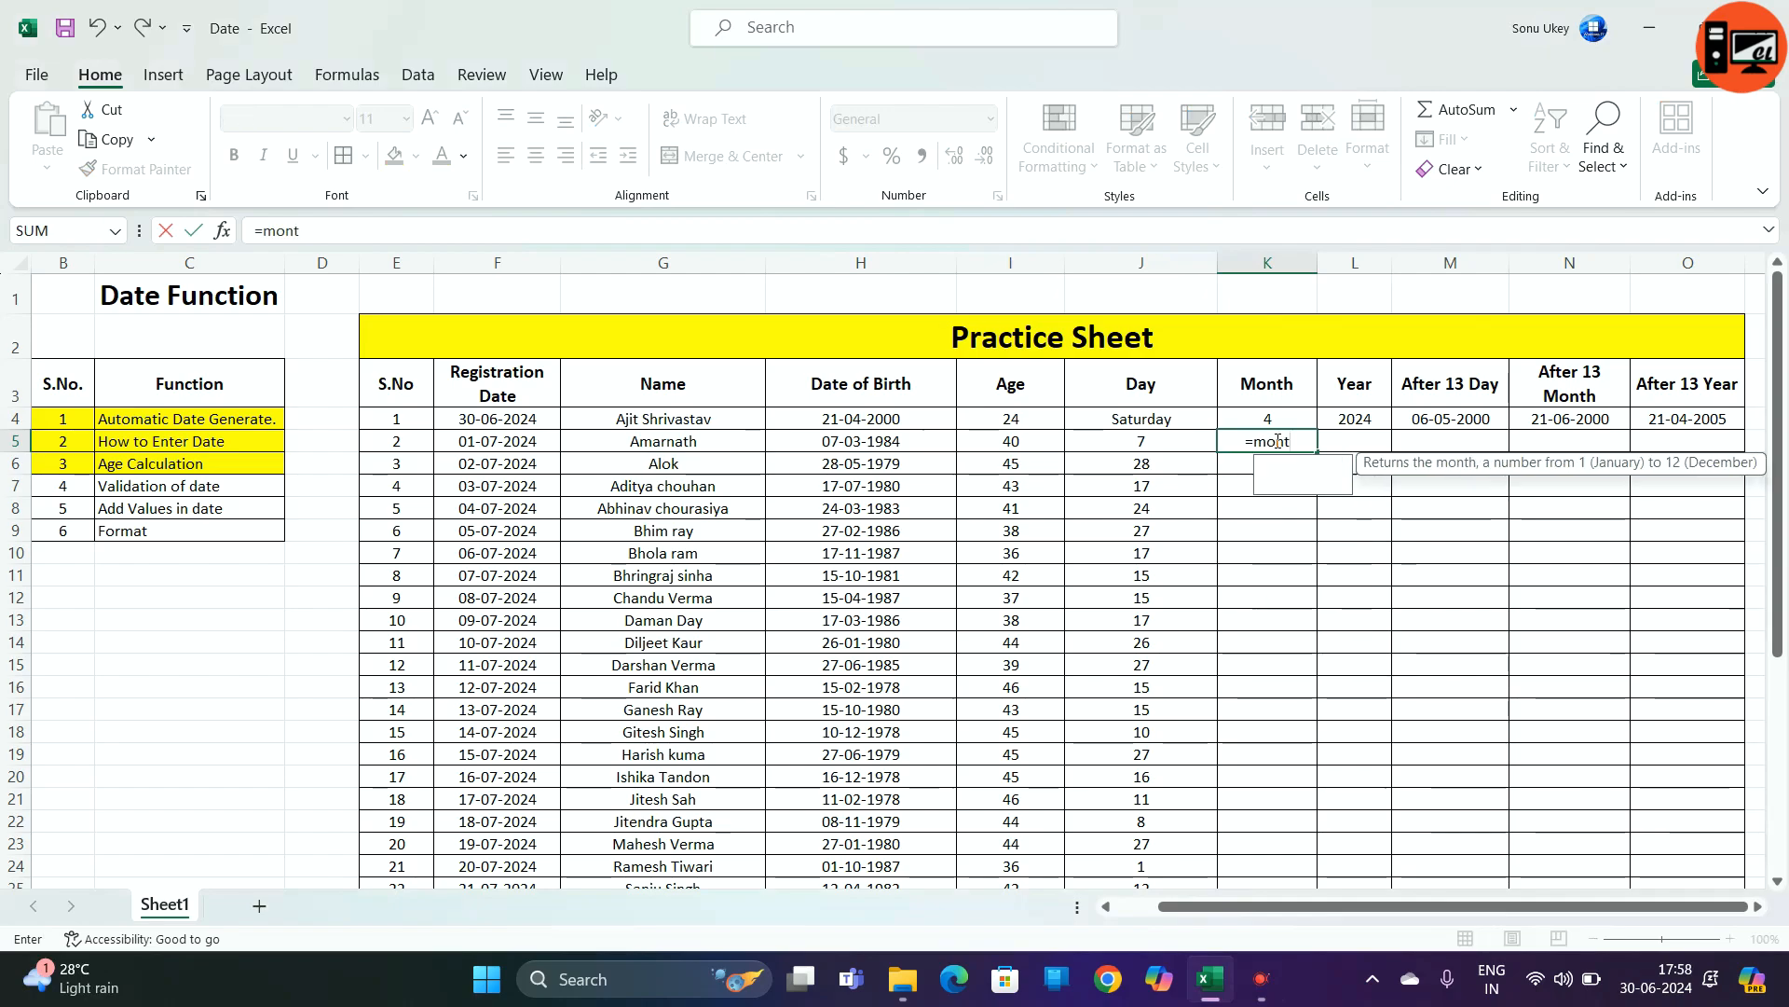
key("Tab")
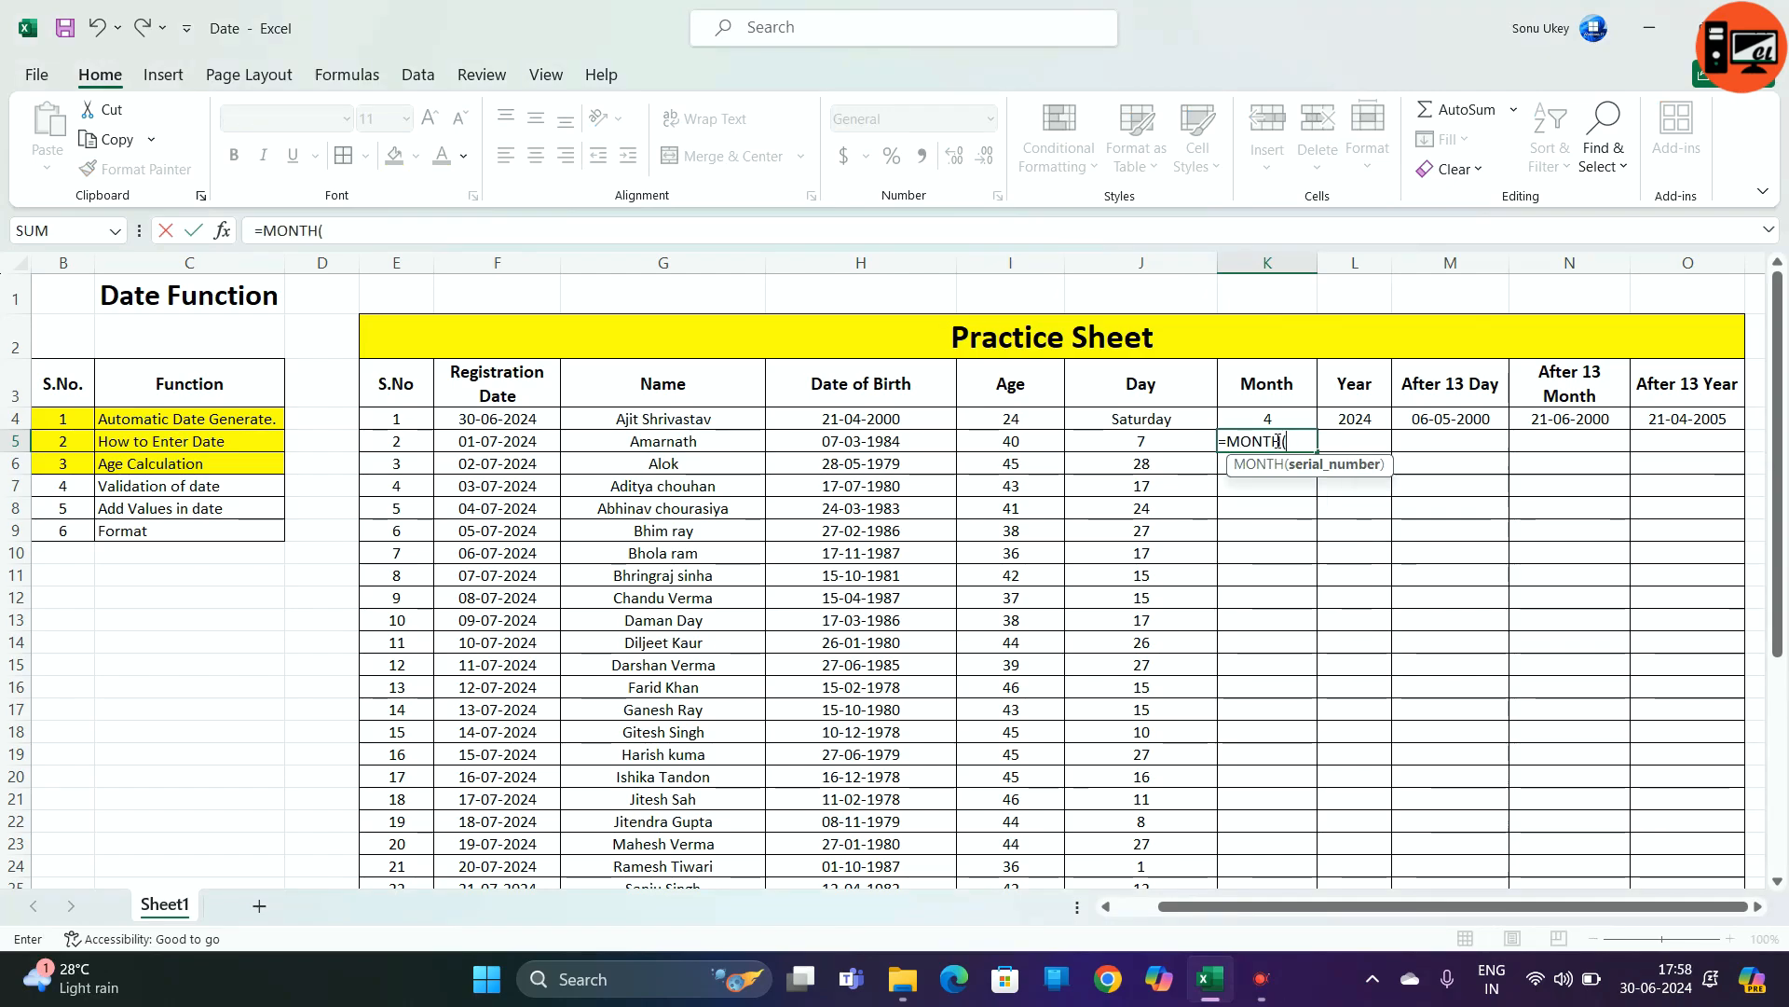
left_click(893, 443)
type(")")
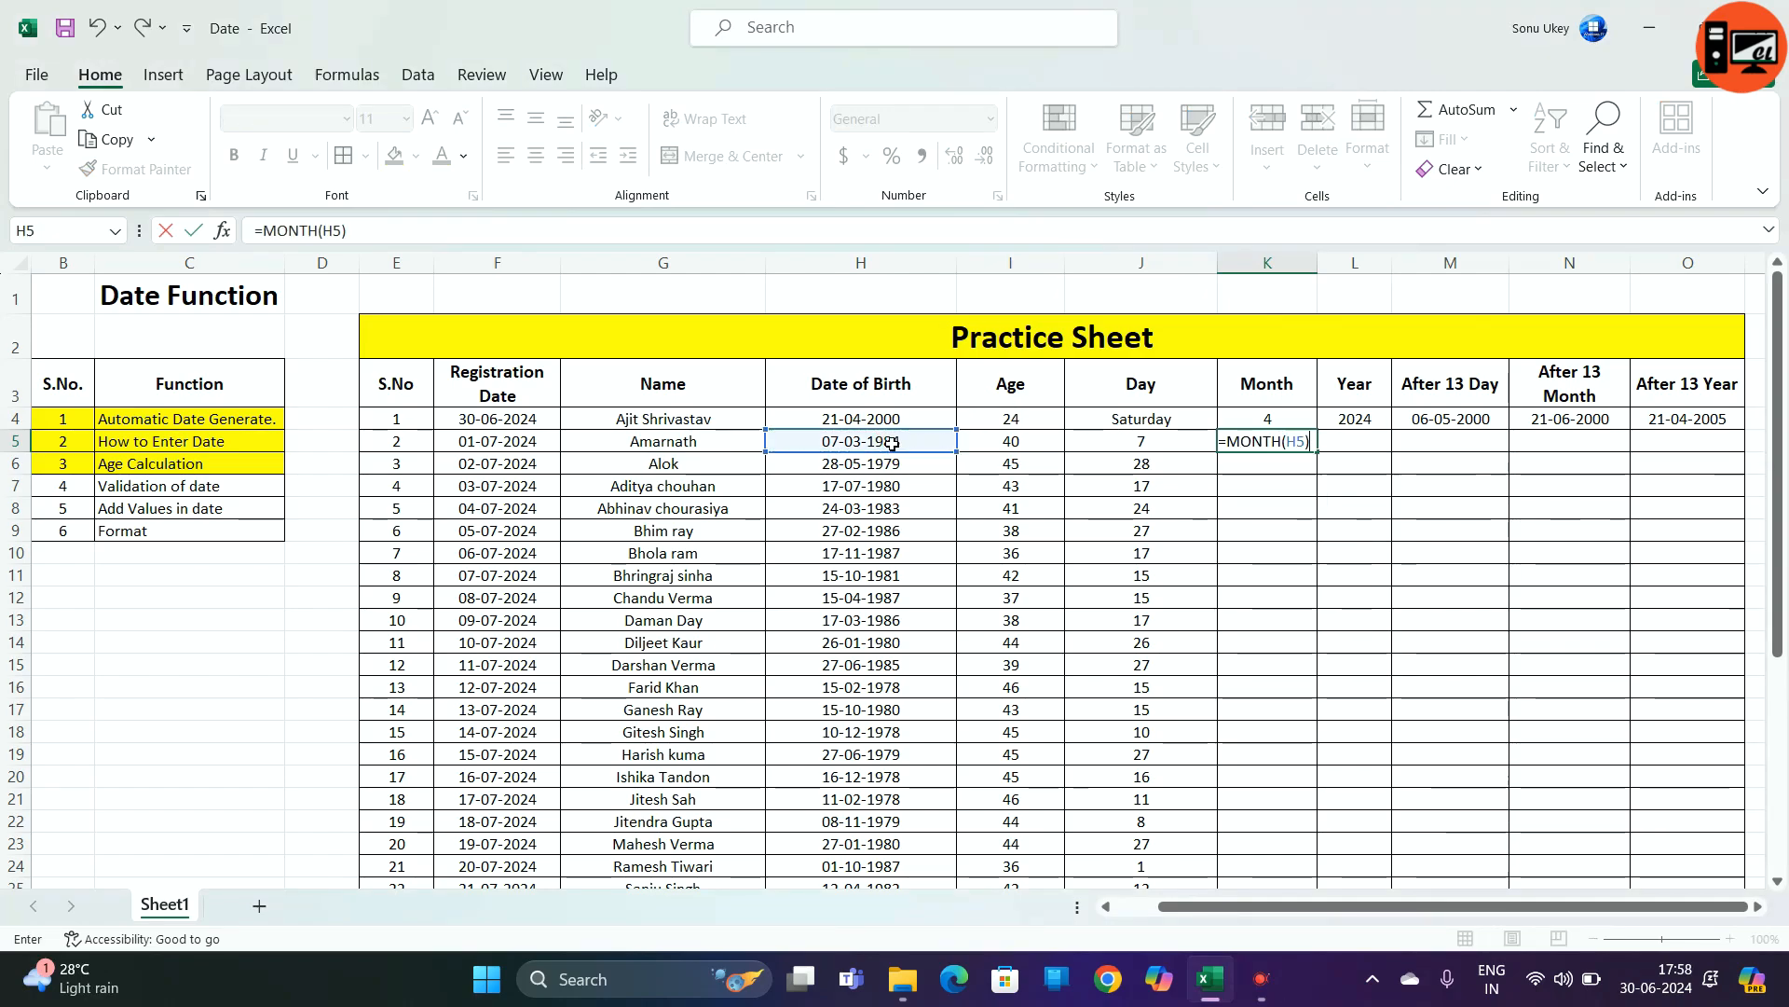
key("Return")
- Apply the custom number format mmm to K5 to show an abbreviated month name
left_click(1275, 443)
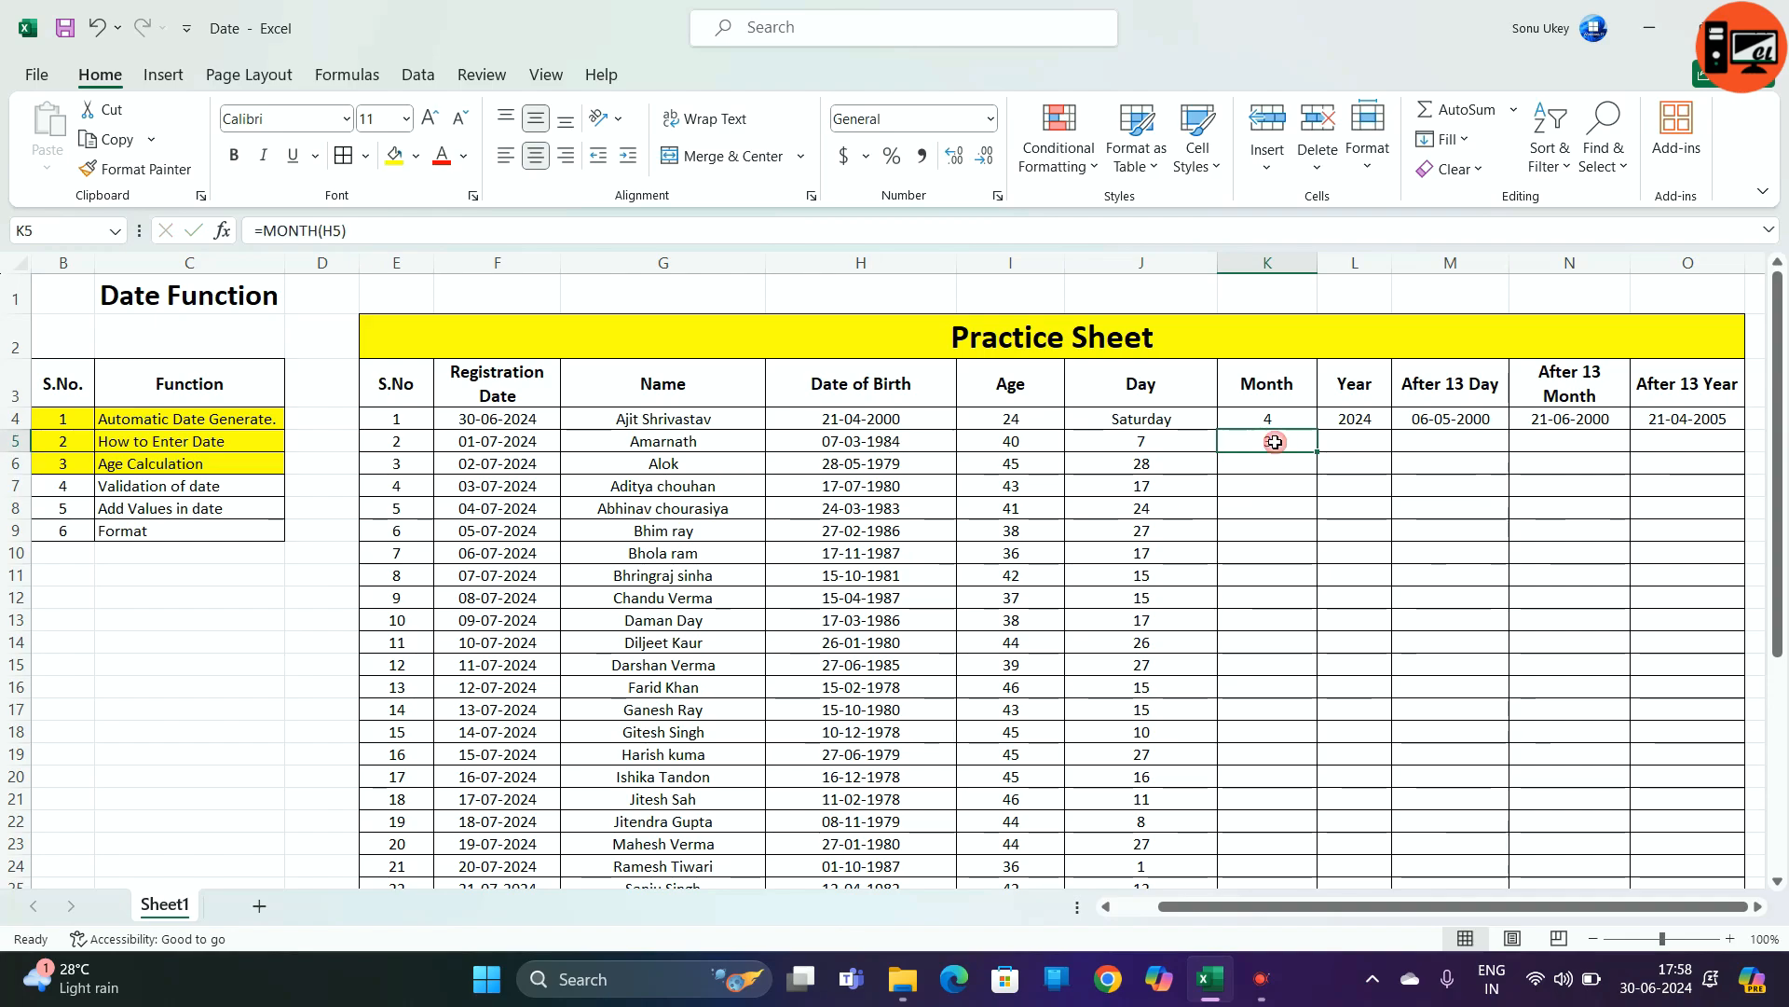
left_click(991, 126)
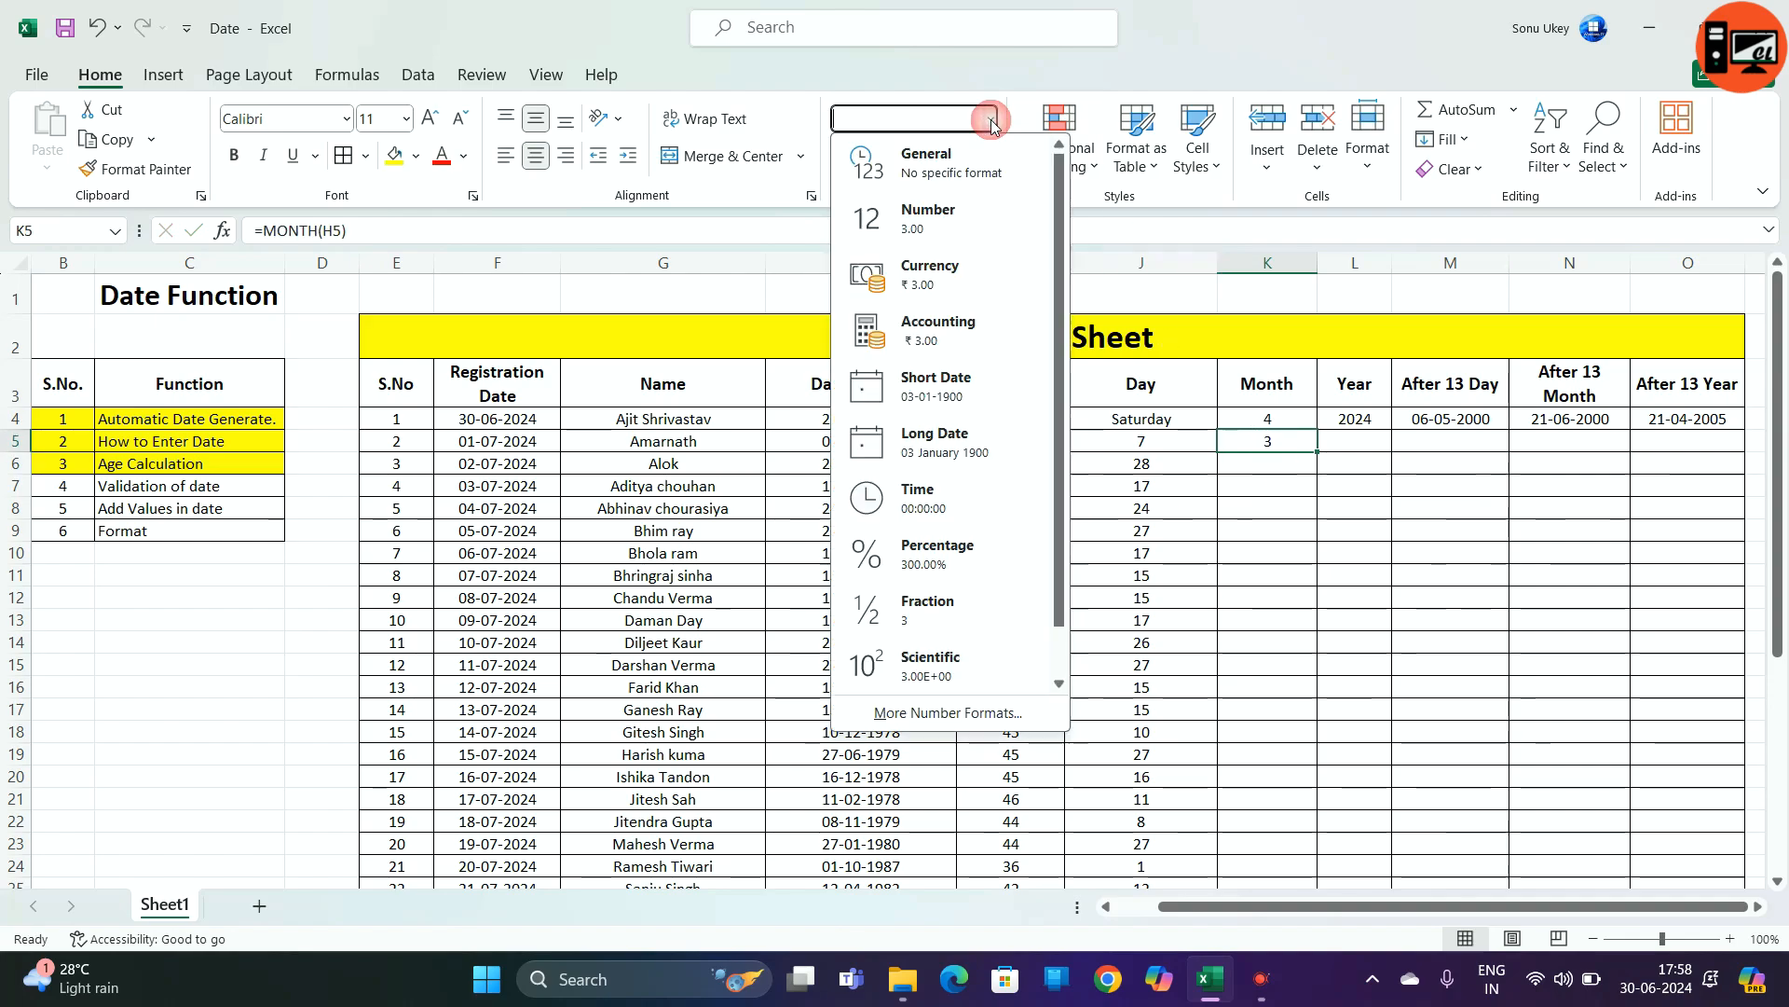
left_click(940, 719)
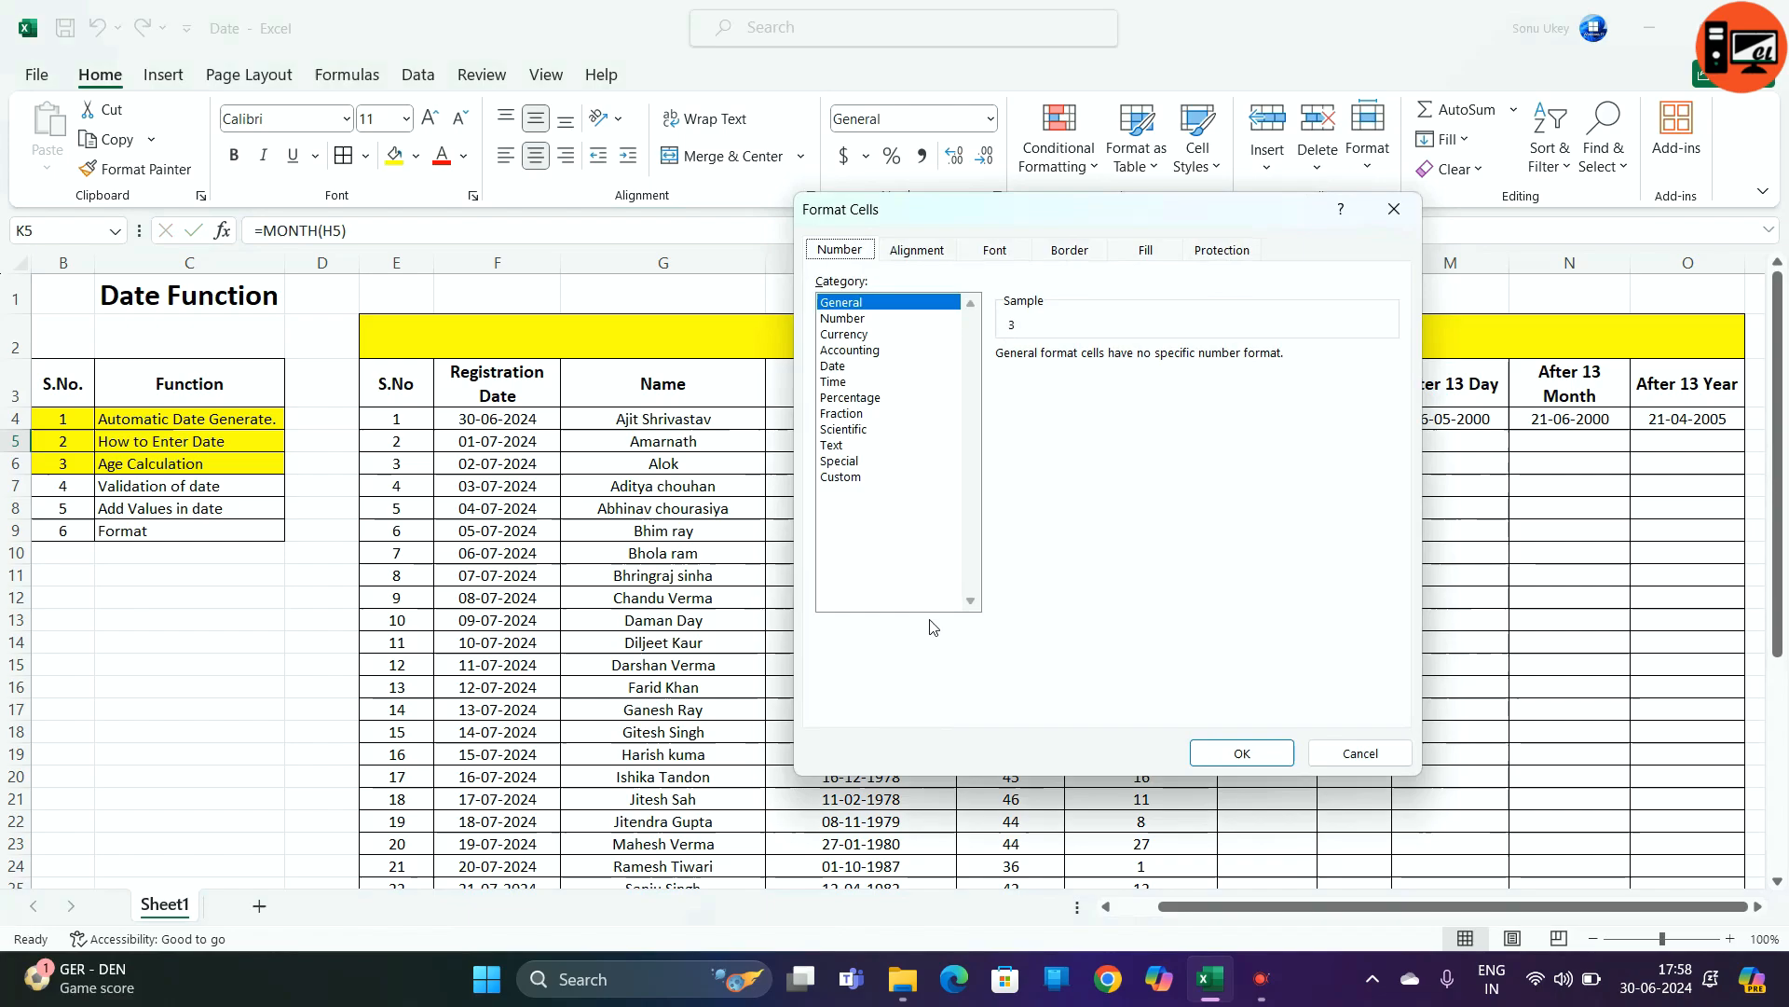
left_click(841, 477)
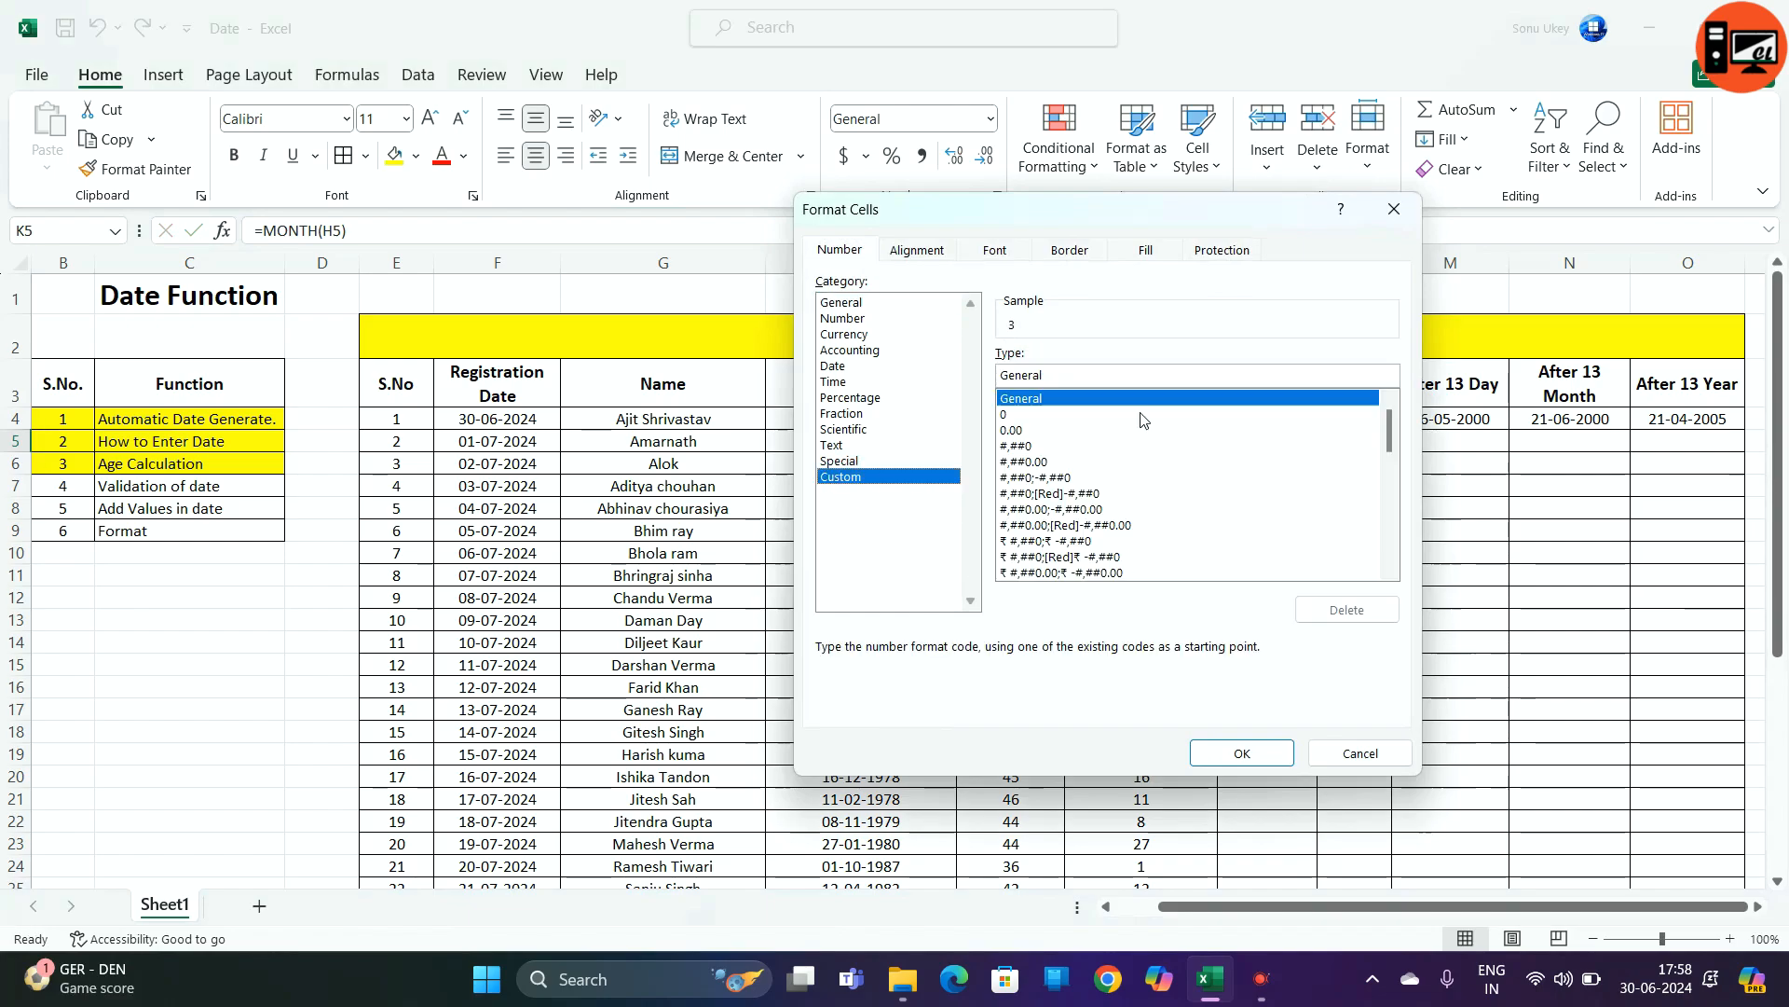
type("mmm")
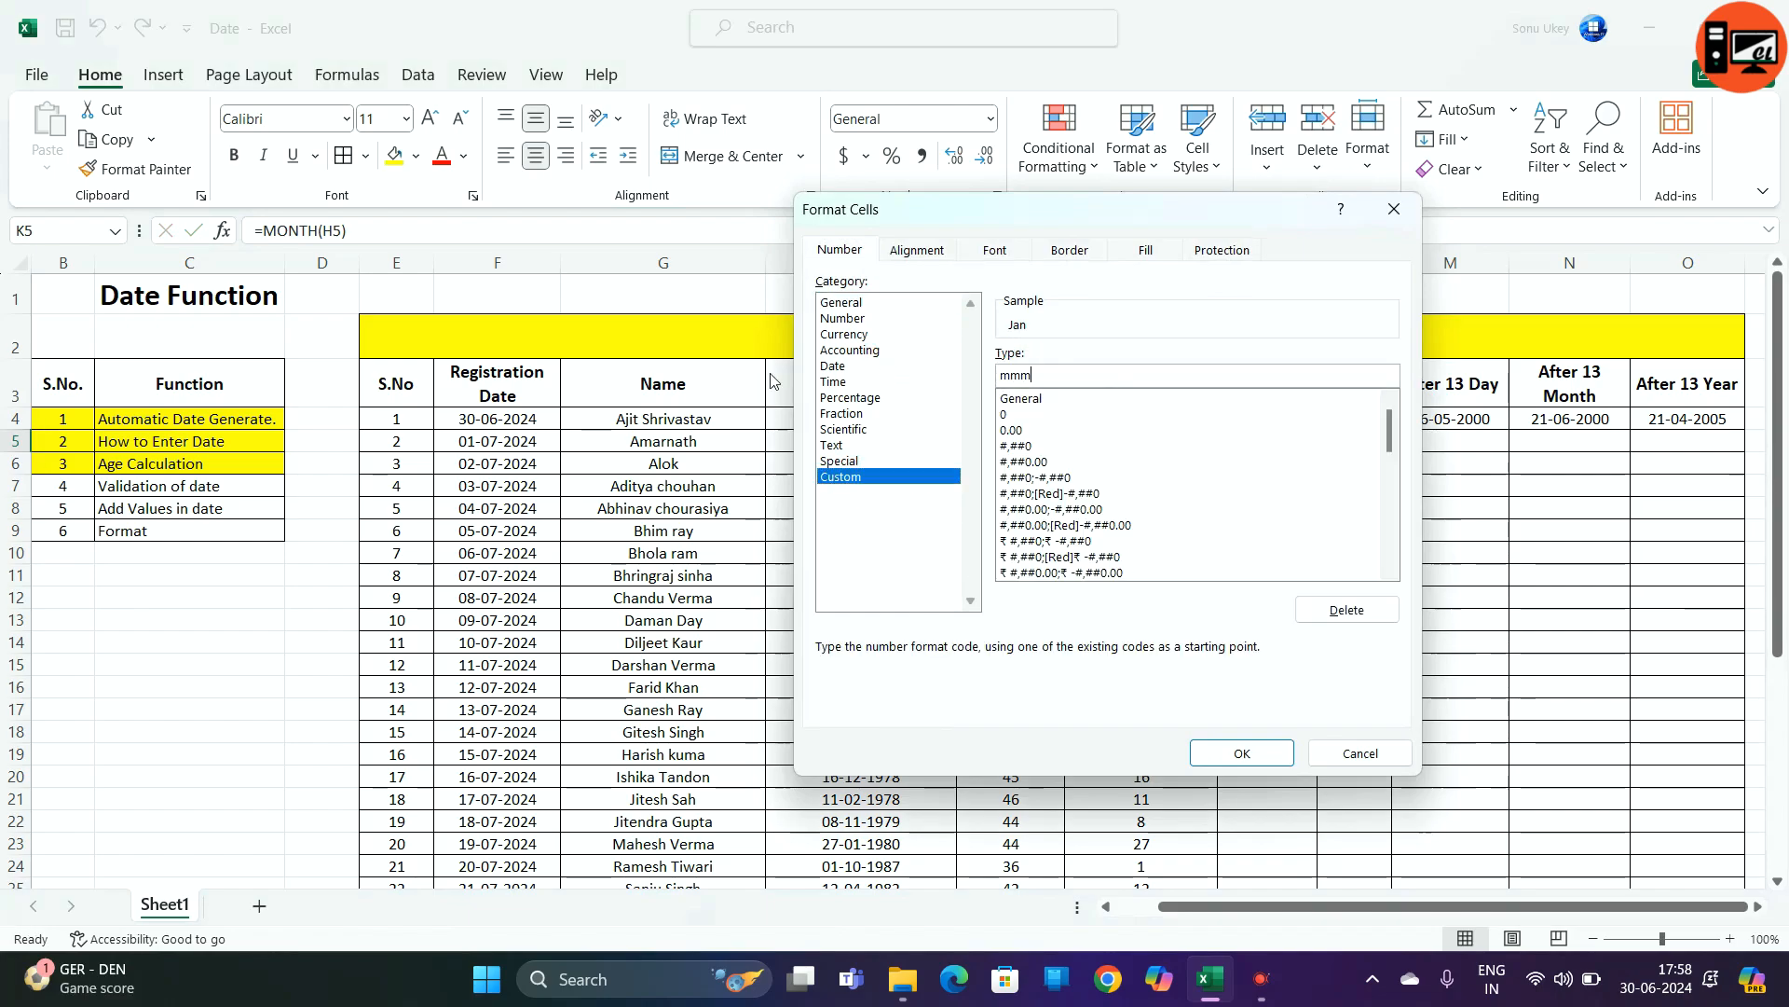
left_click(1242, 753)
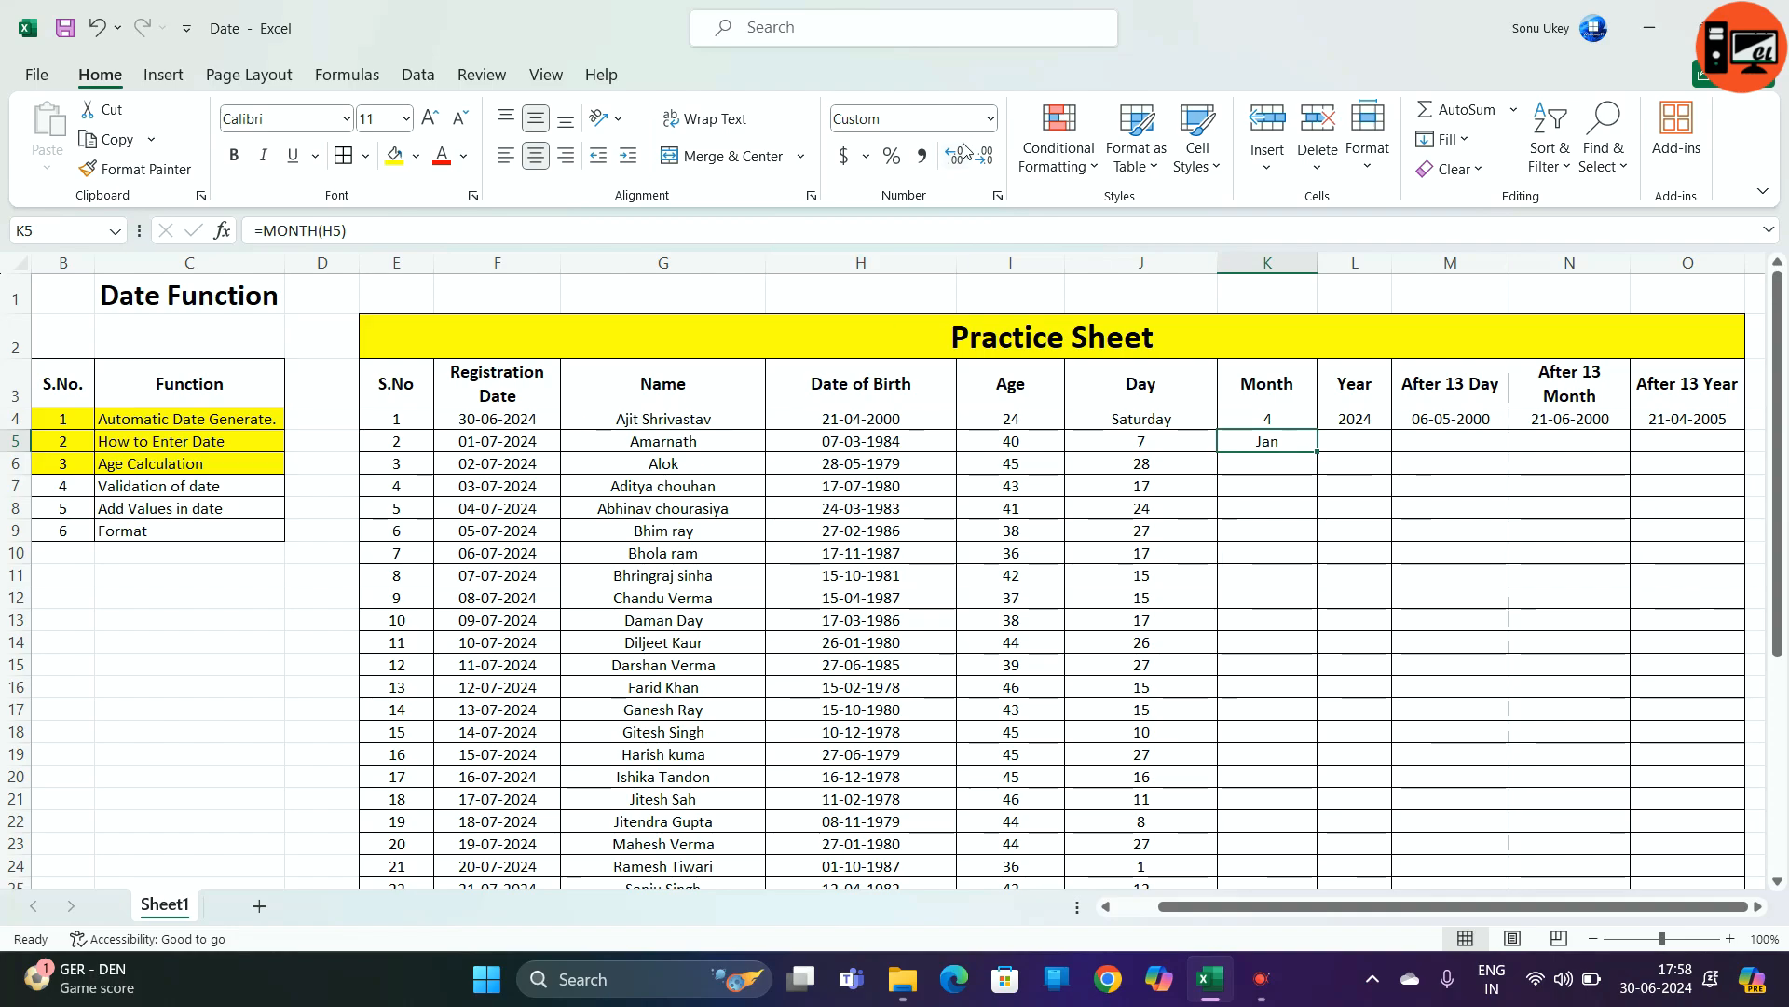
- Change the custom number format of K5 to mmmm to show the full month name
left_click(989, 118)
left_click(939, 711)
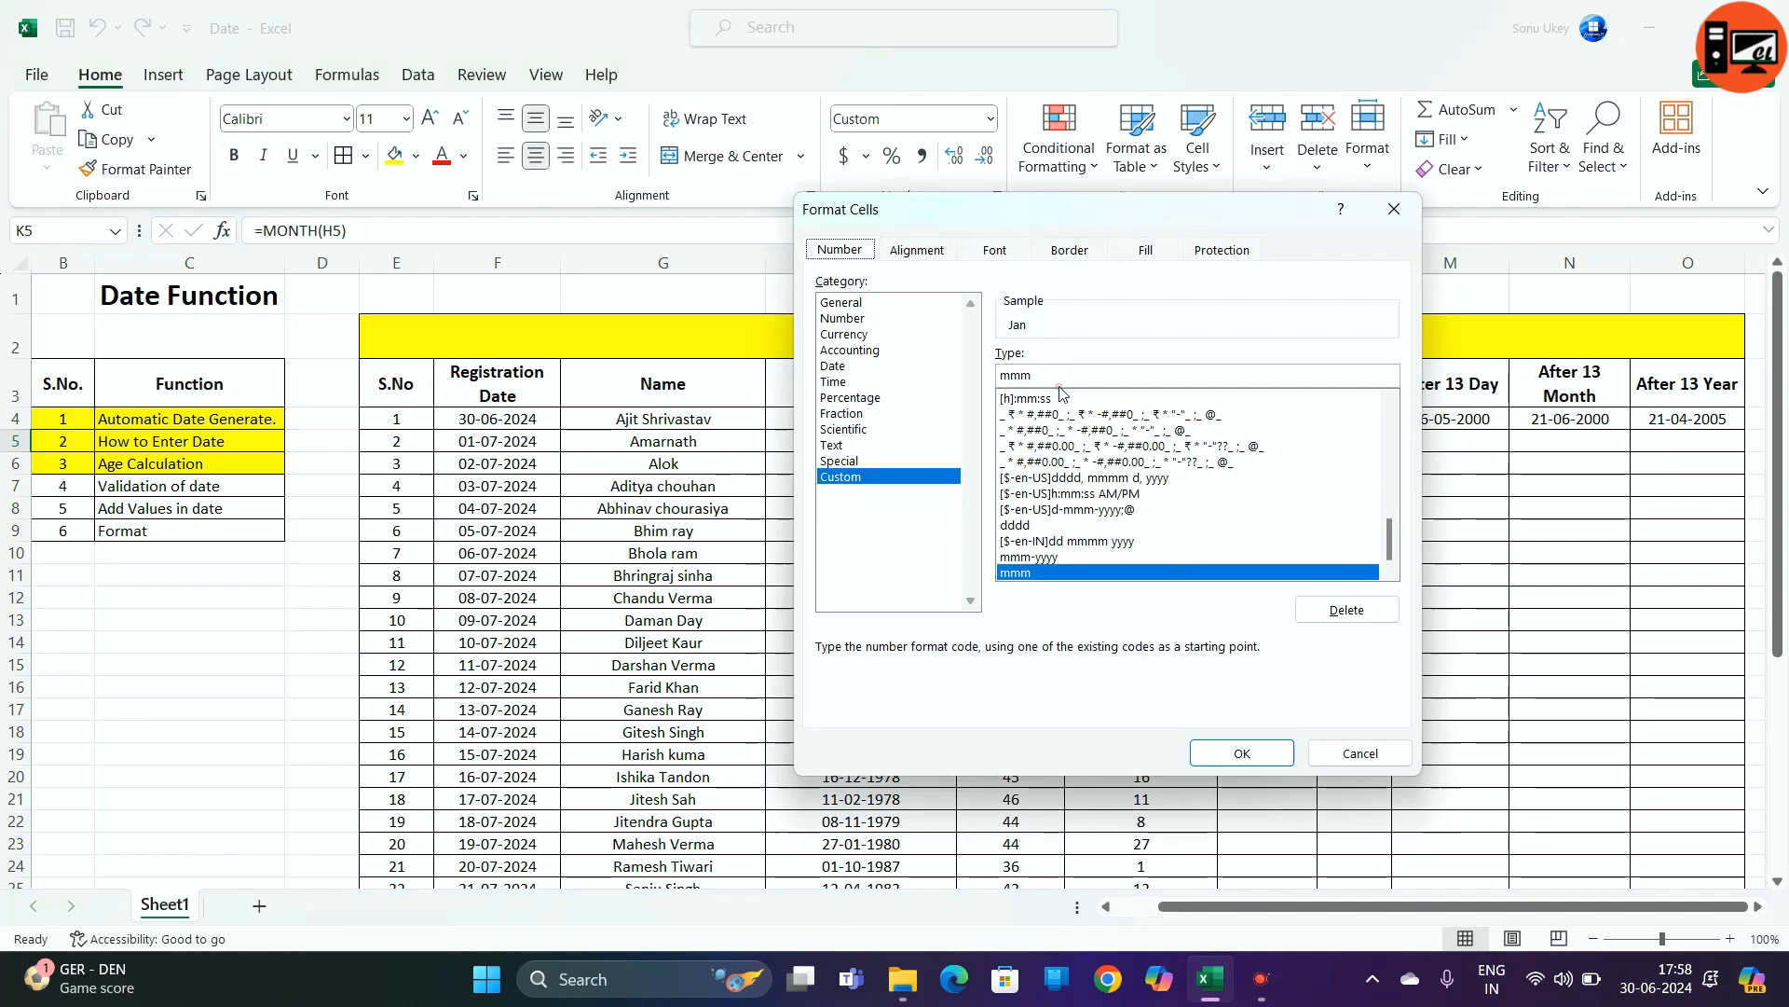
left_click(1058, 377)
type("m")
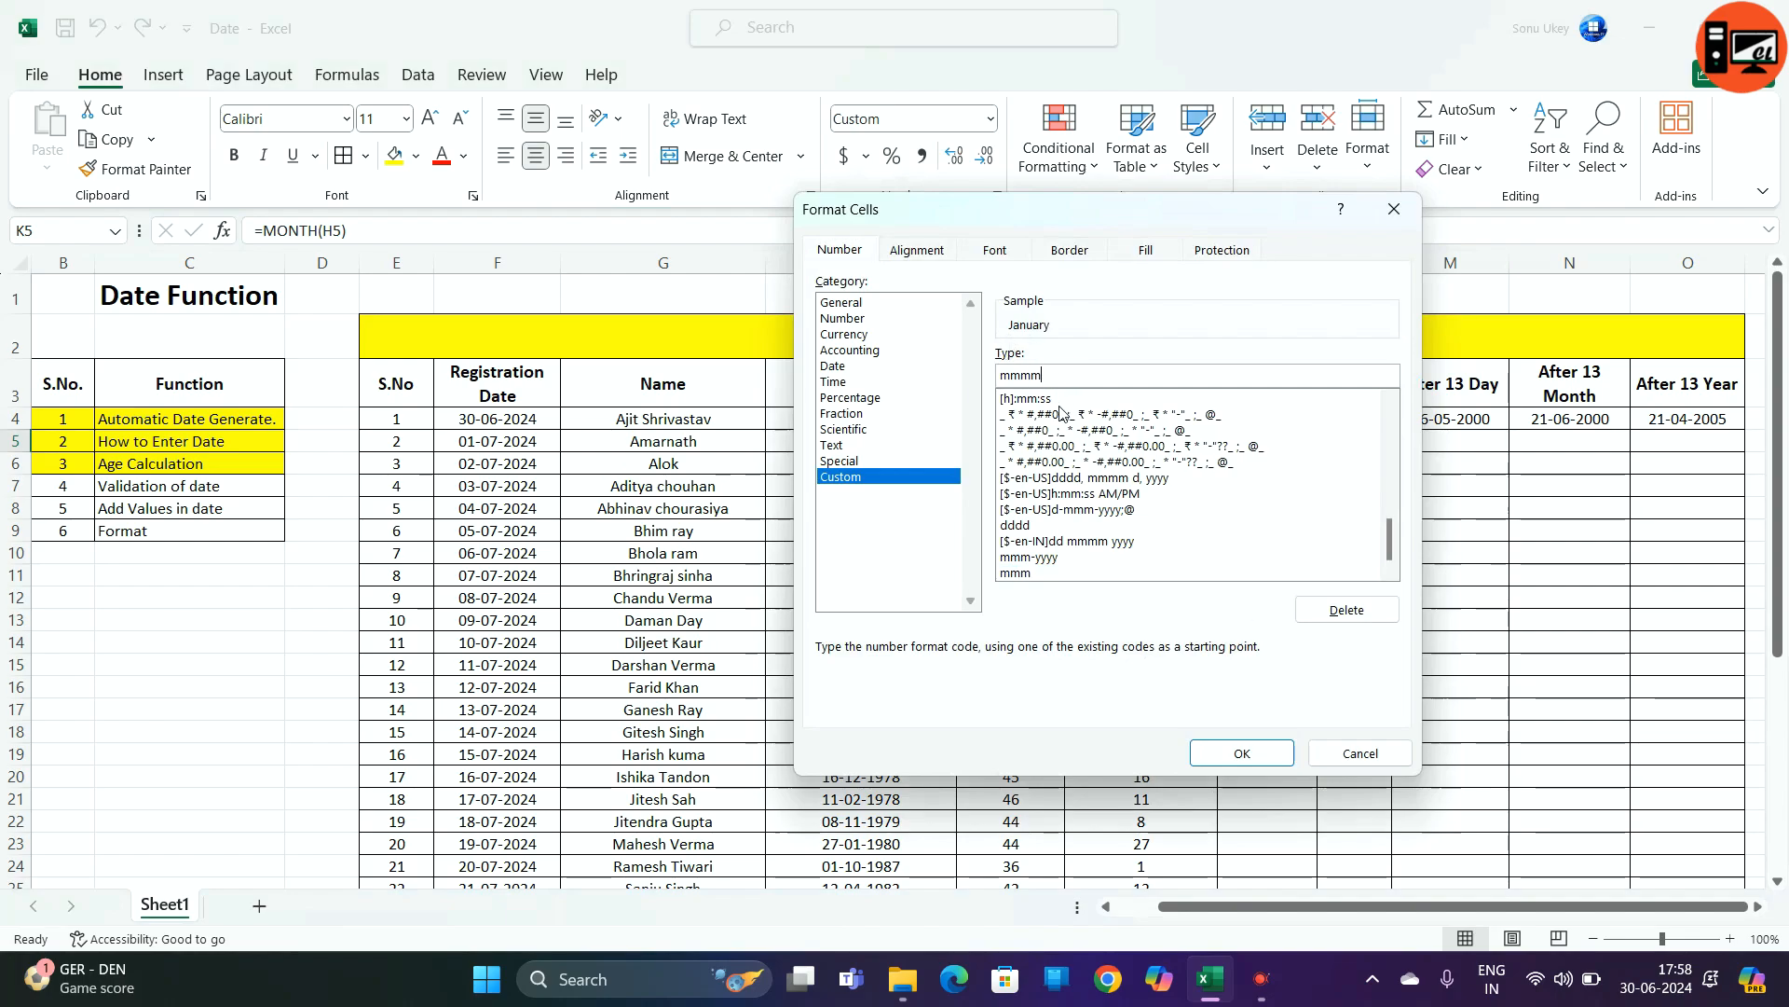
key("Return")
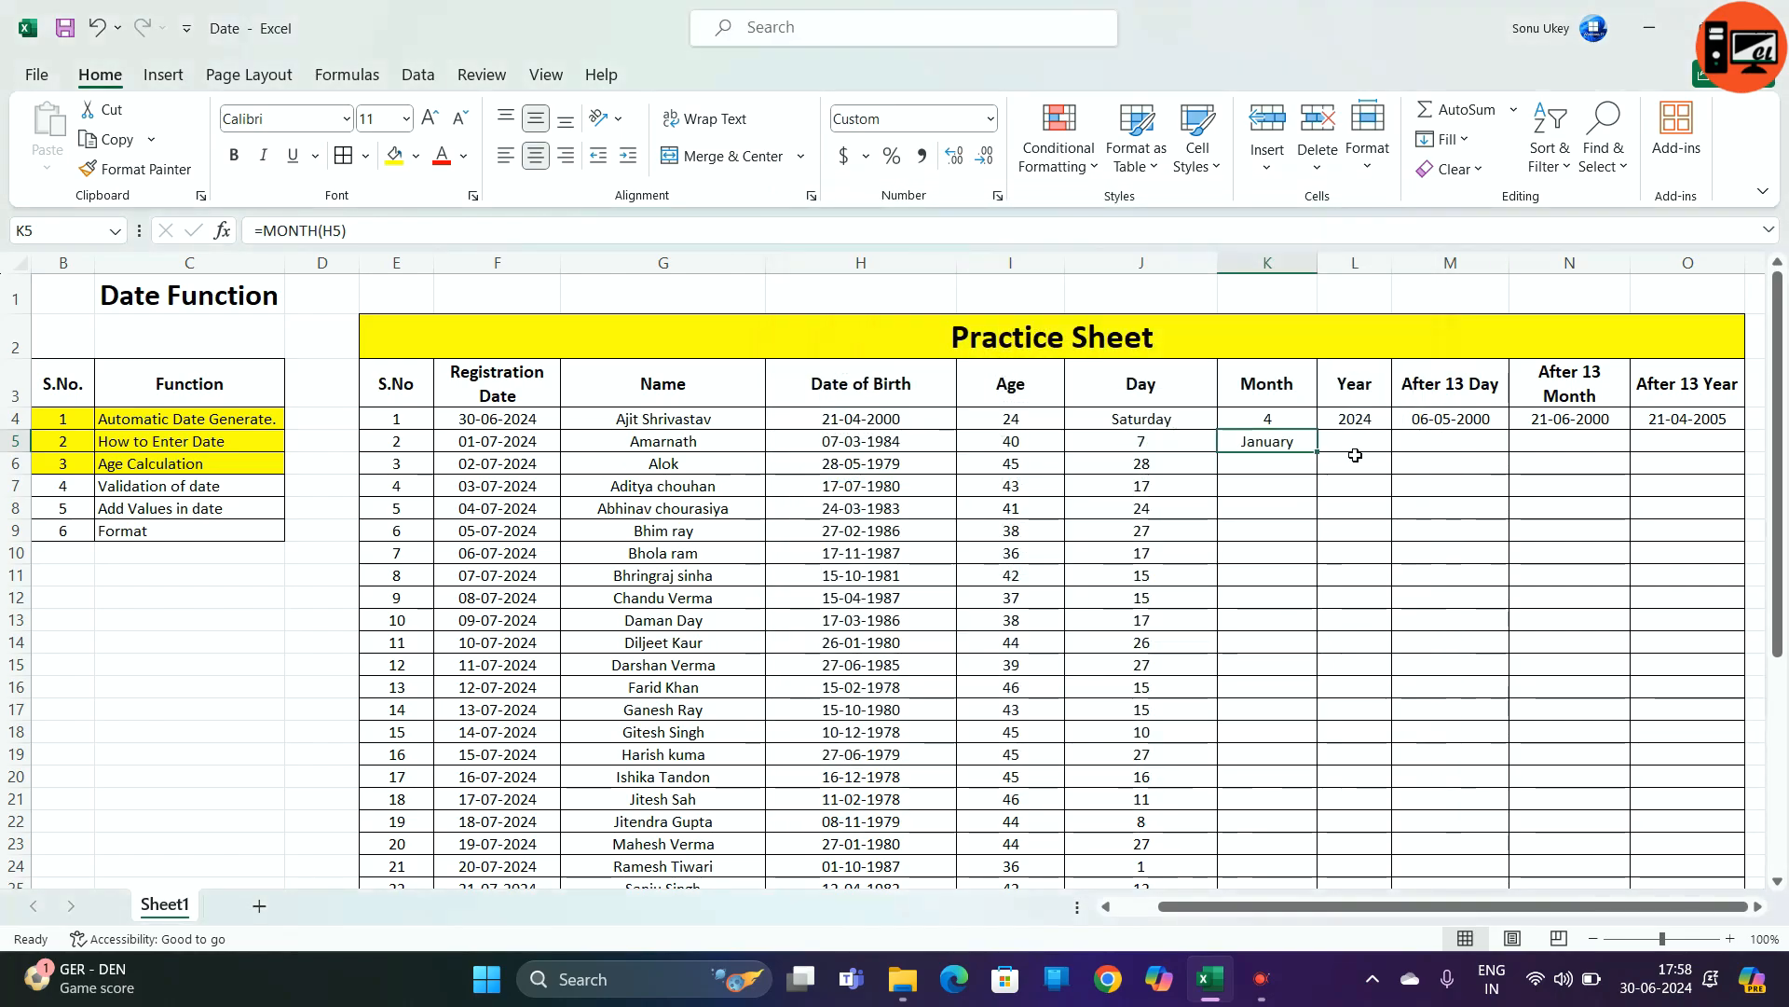
- Copy the YEAR formula from L4 down into L5
left_click(1356, 446)
key("ctrl+d")
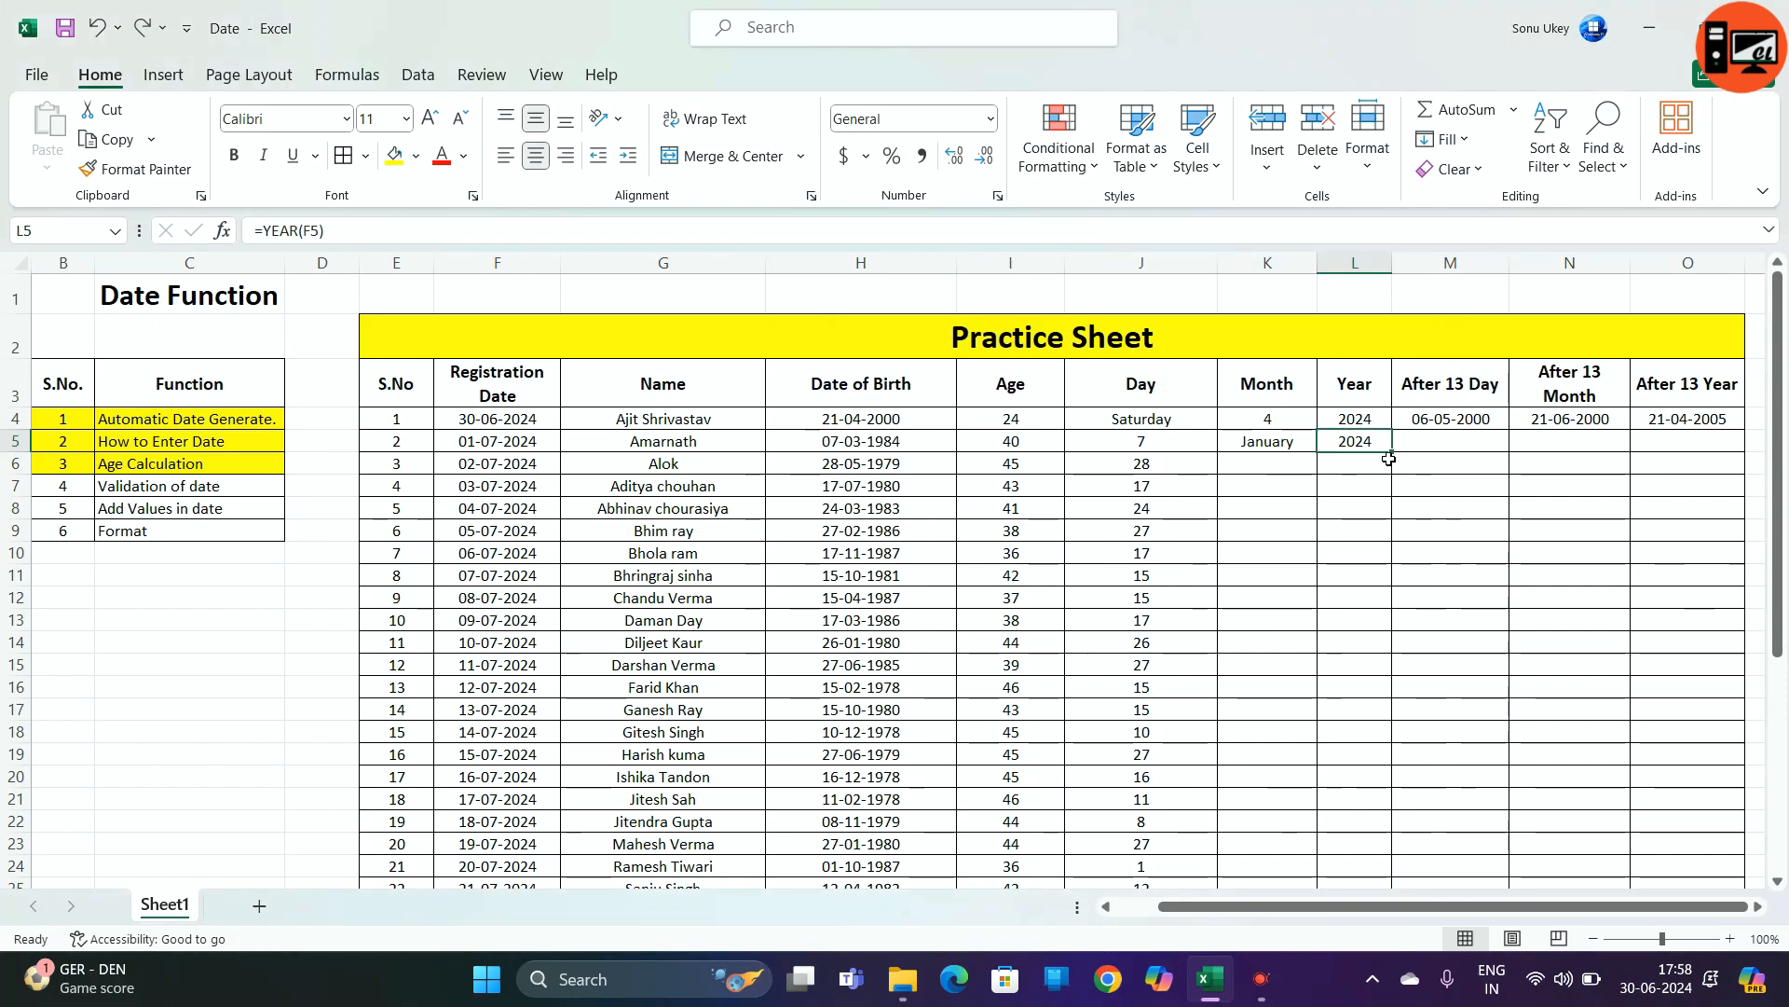
- Examine the Day, Month and Year cells in row 5 against the date of birth in H5
left_click(1177, 440)
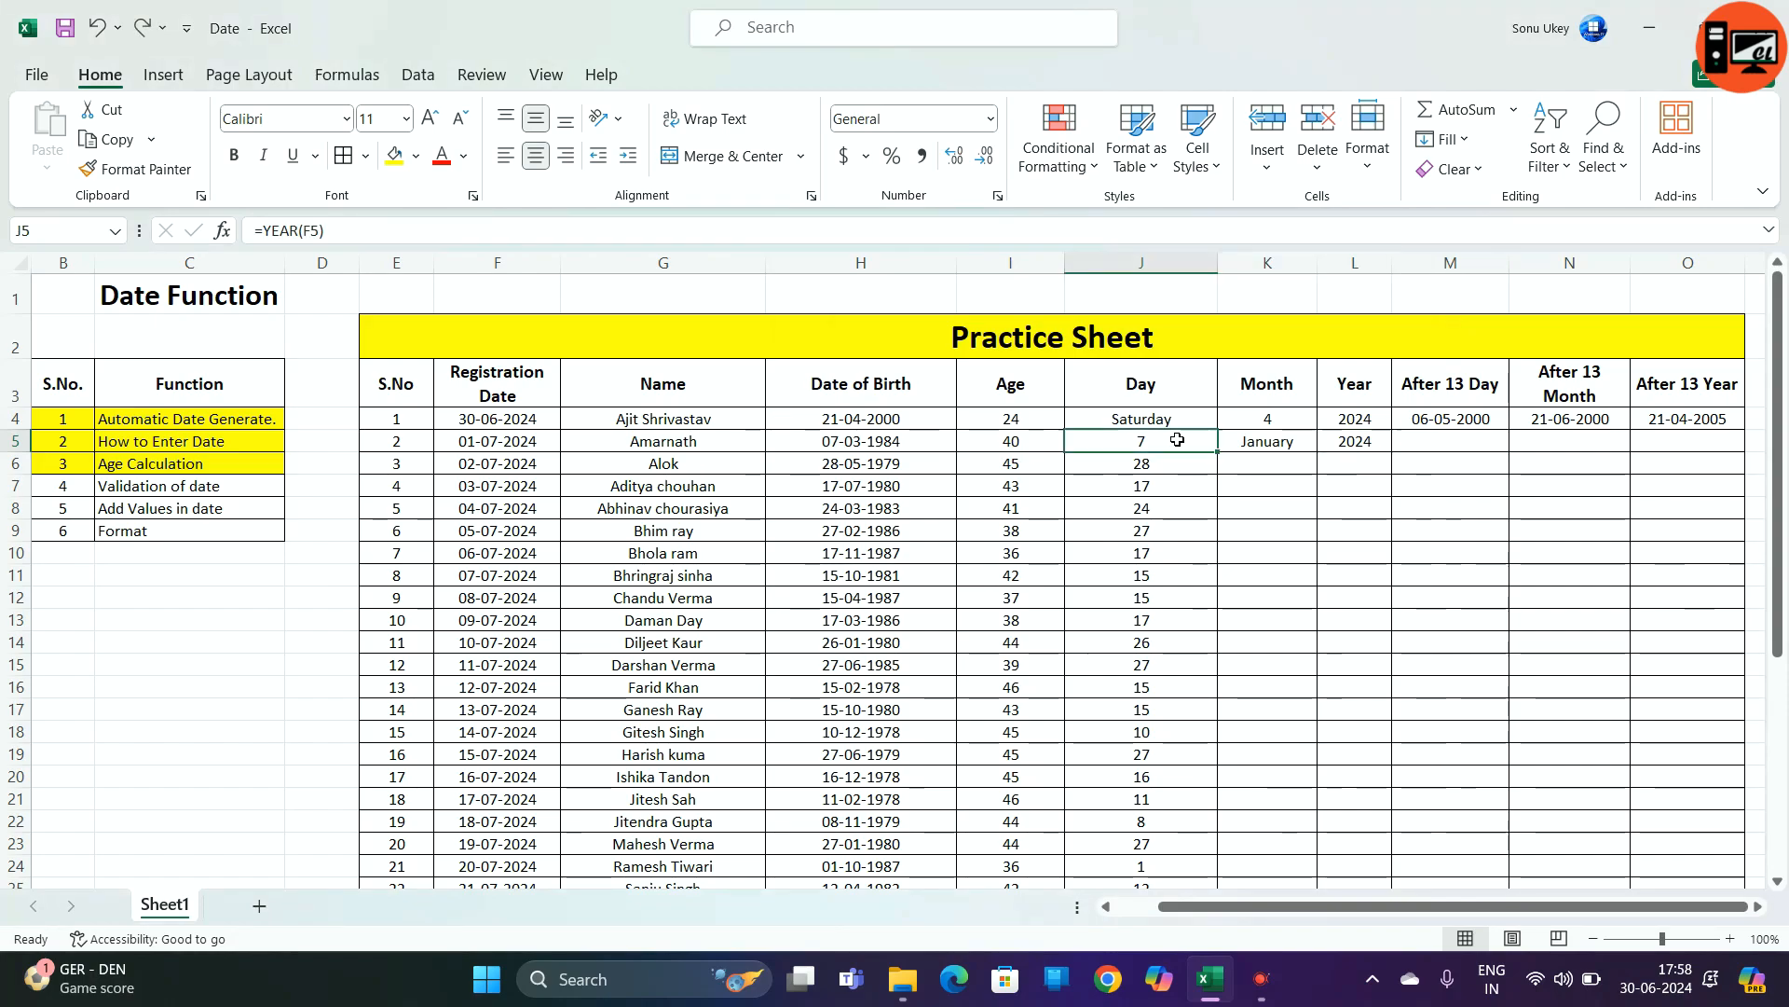
left_click(870, 442)
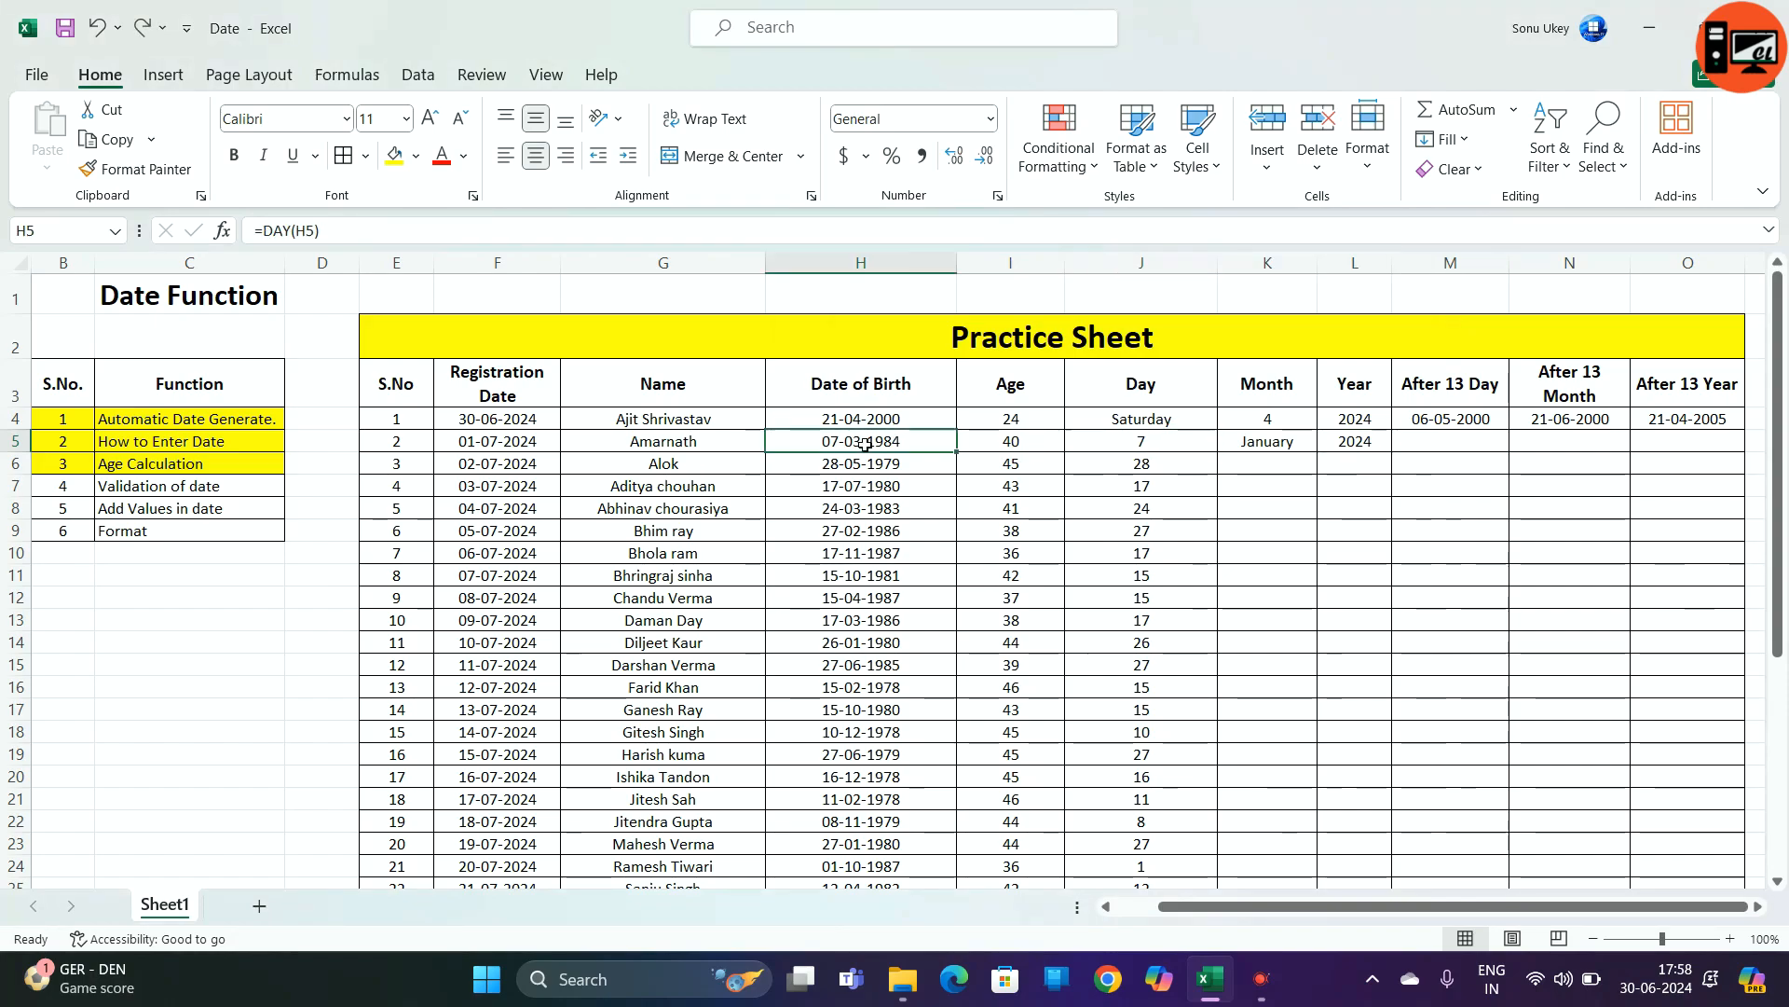
left_click(1072, 442)
left_click(1291, 440)
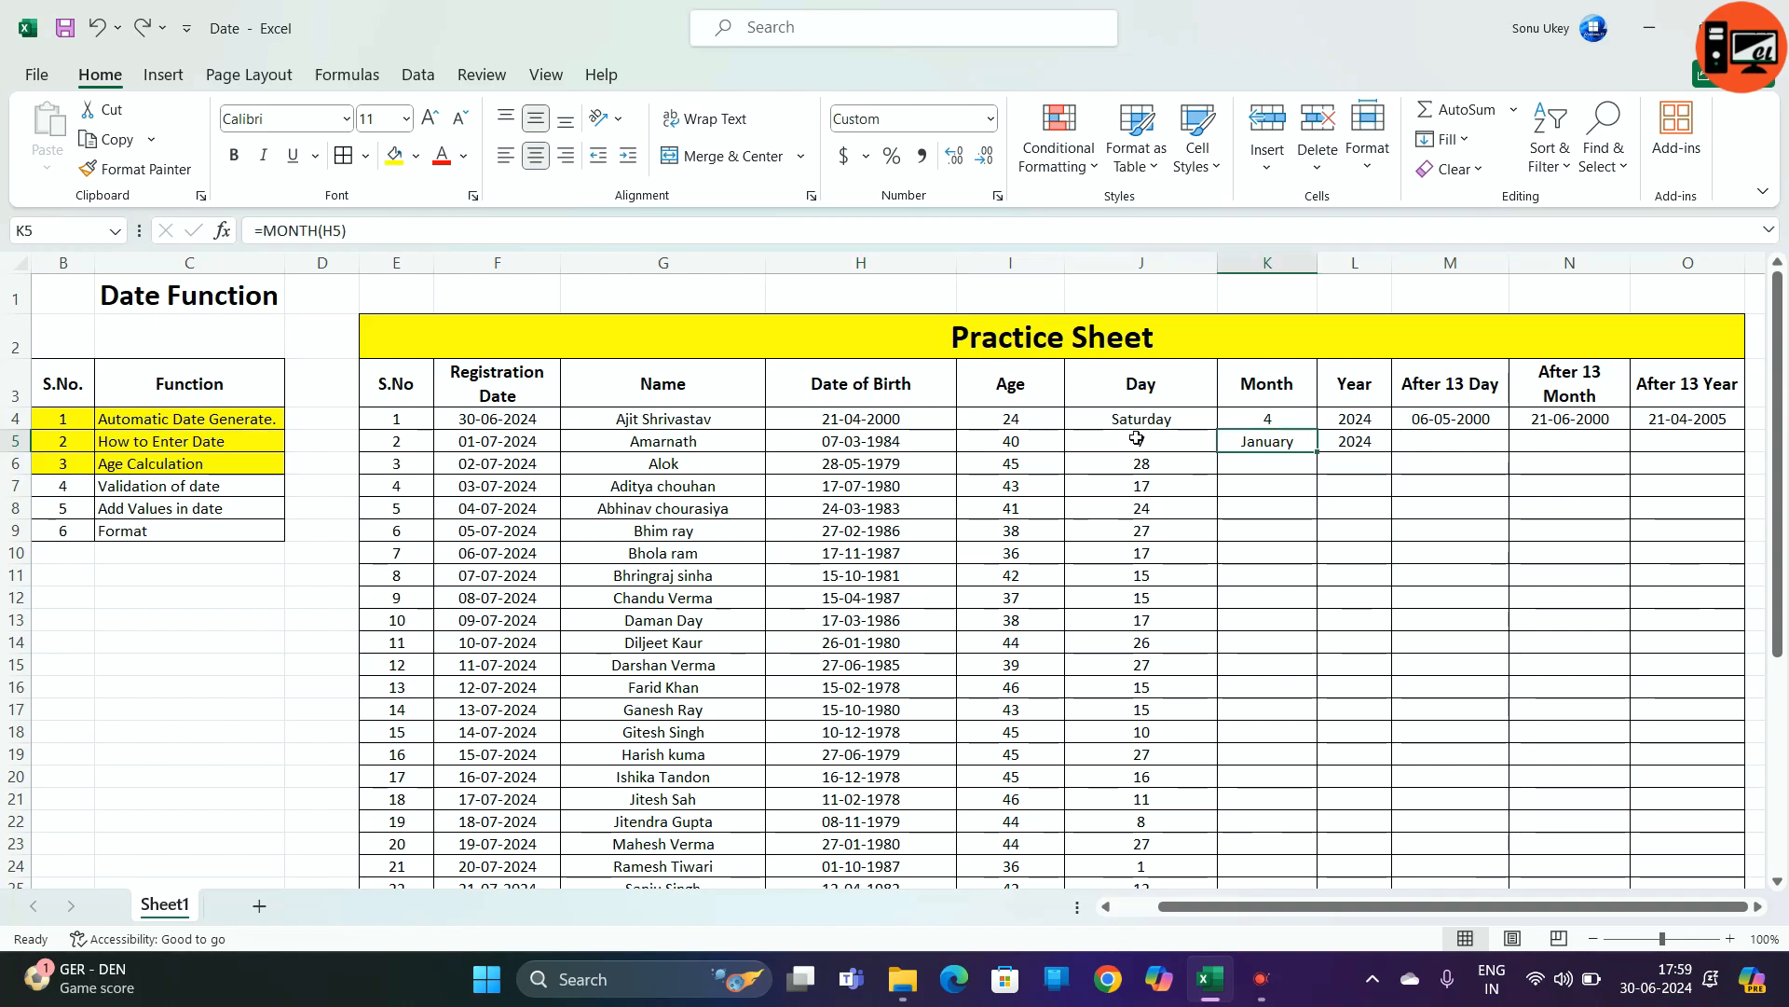
left_click(914, 442)
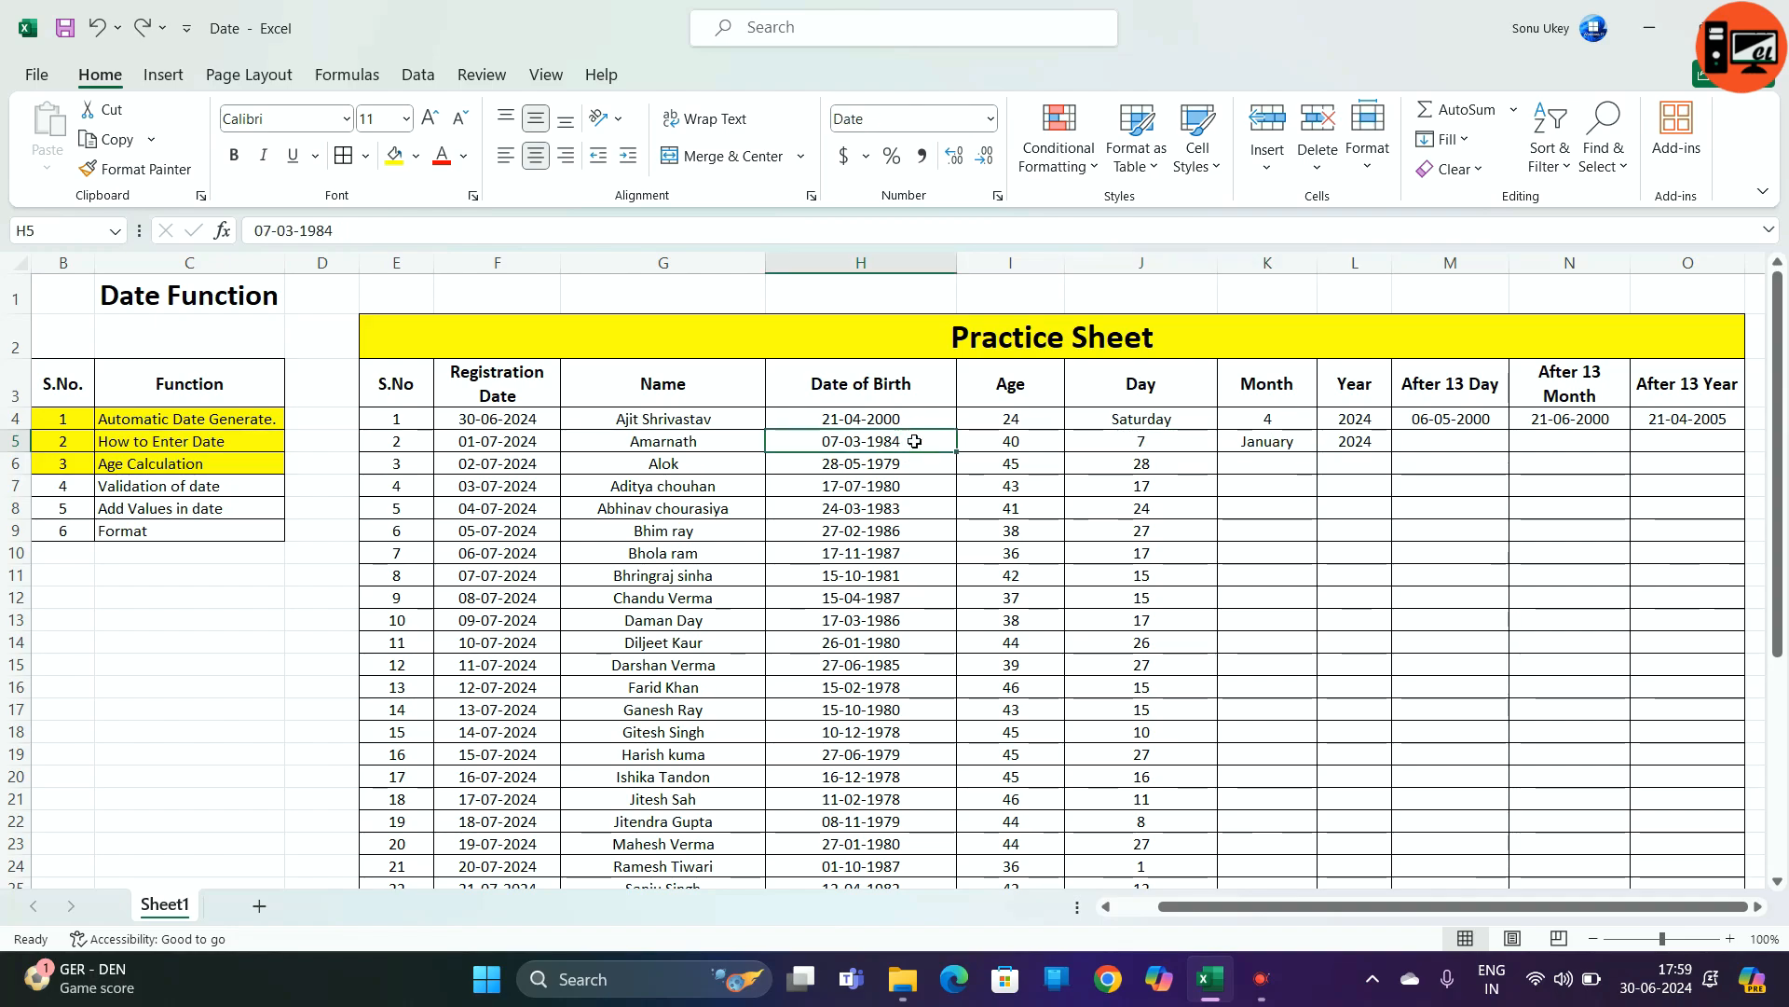
left_click(1194, 440)
left_click(1274, 445)
left_click(1369, 443)
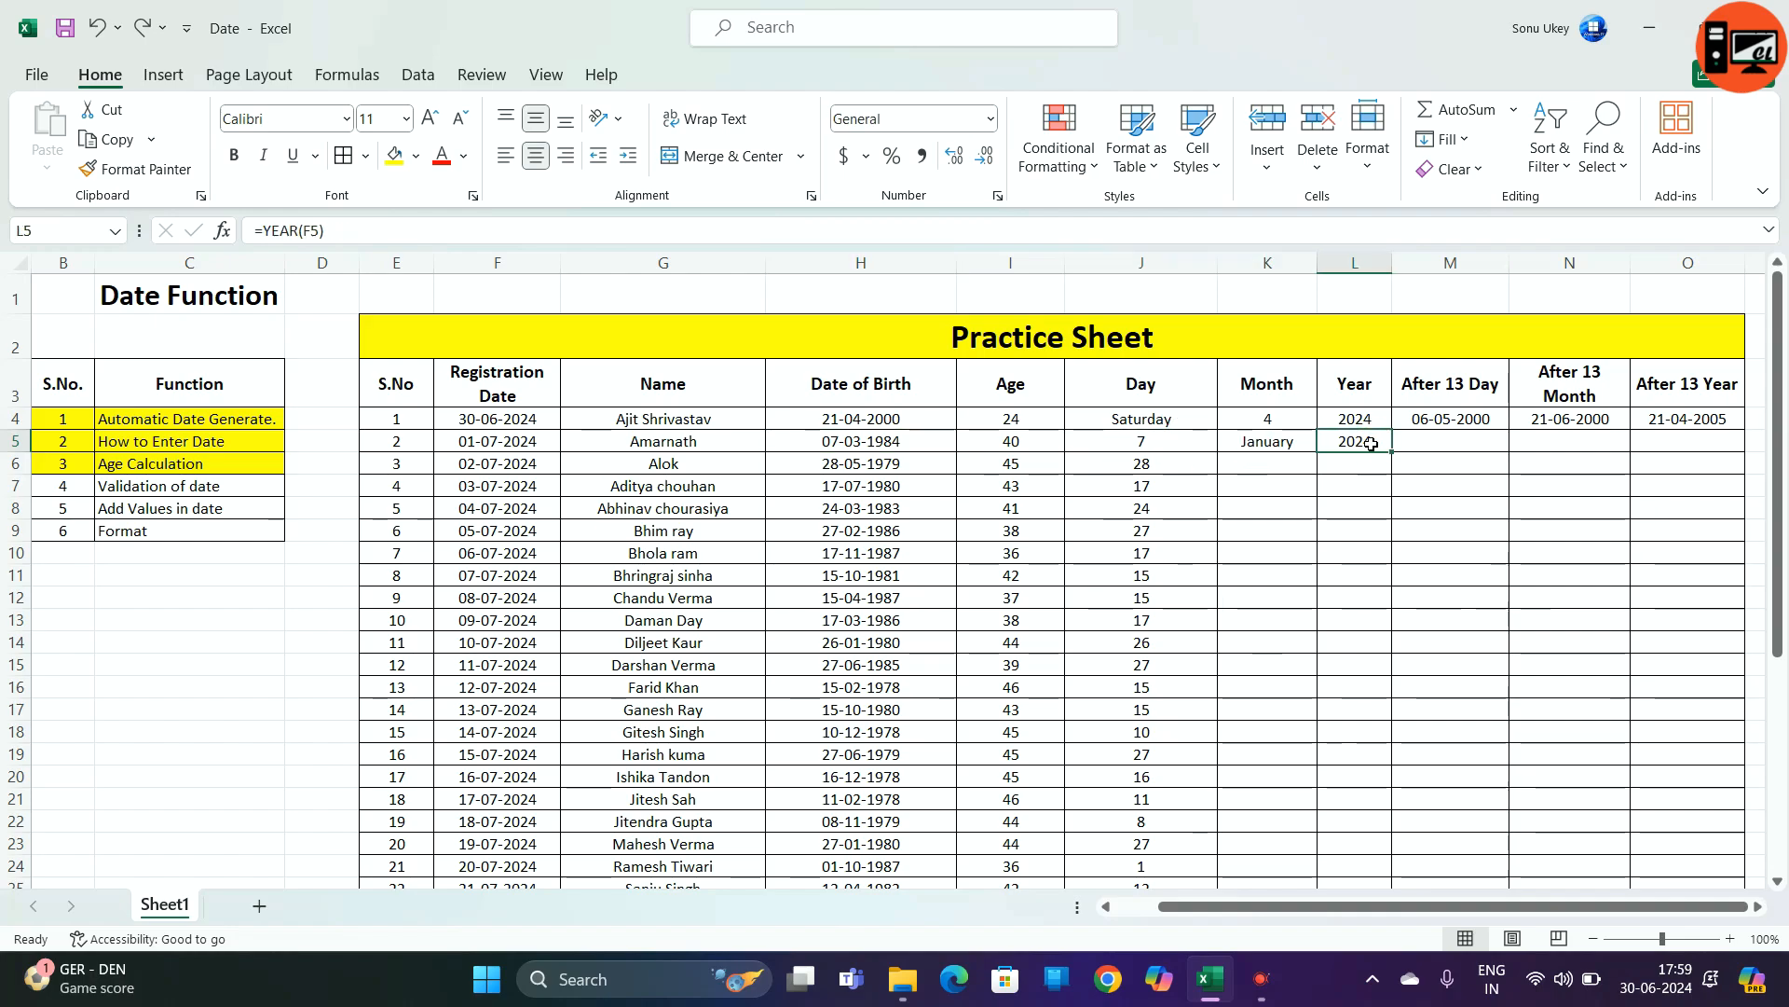
left_click(848, 449)
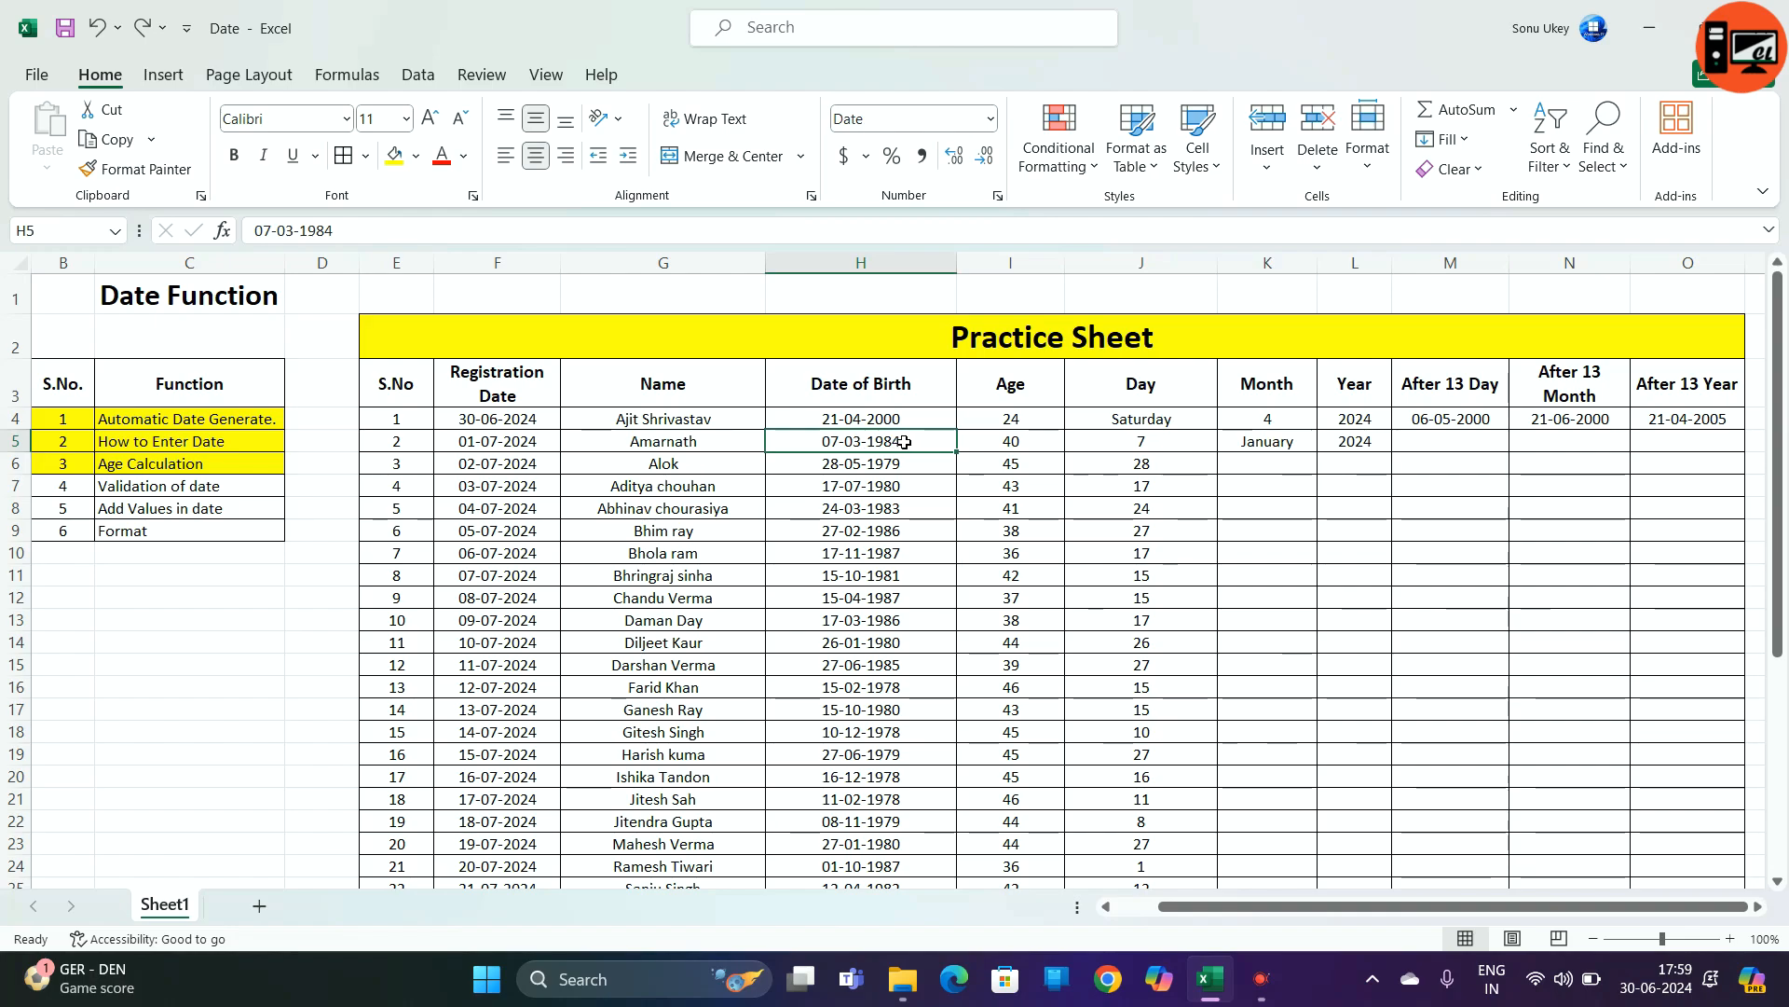
left_click(1182, 445)
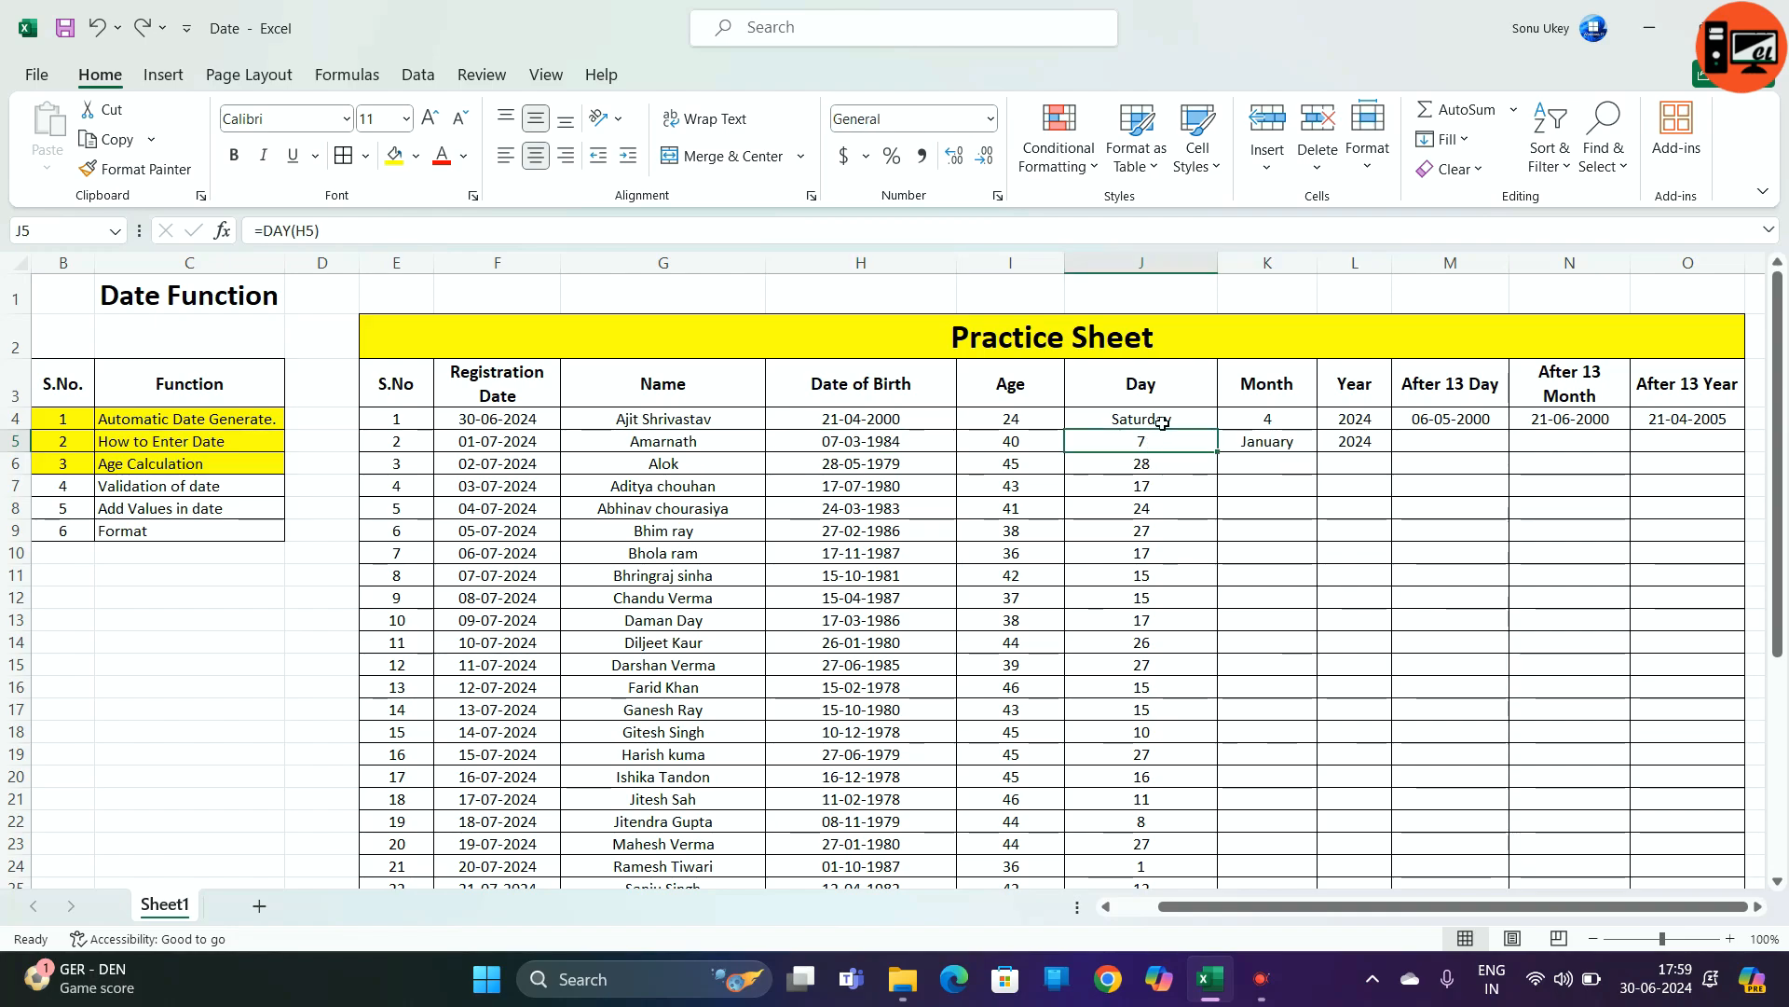
- Copy the weekday formatting of J4 onto J5 with Format Painter
left_click(1163, 421)
left_click(137, 168)
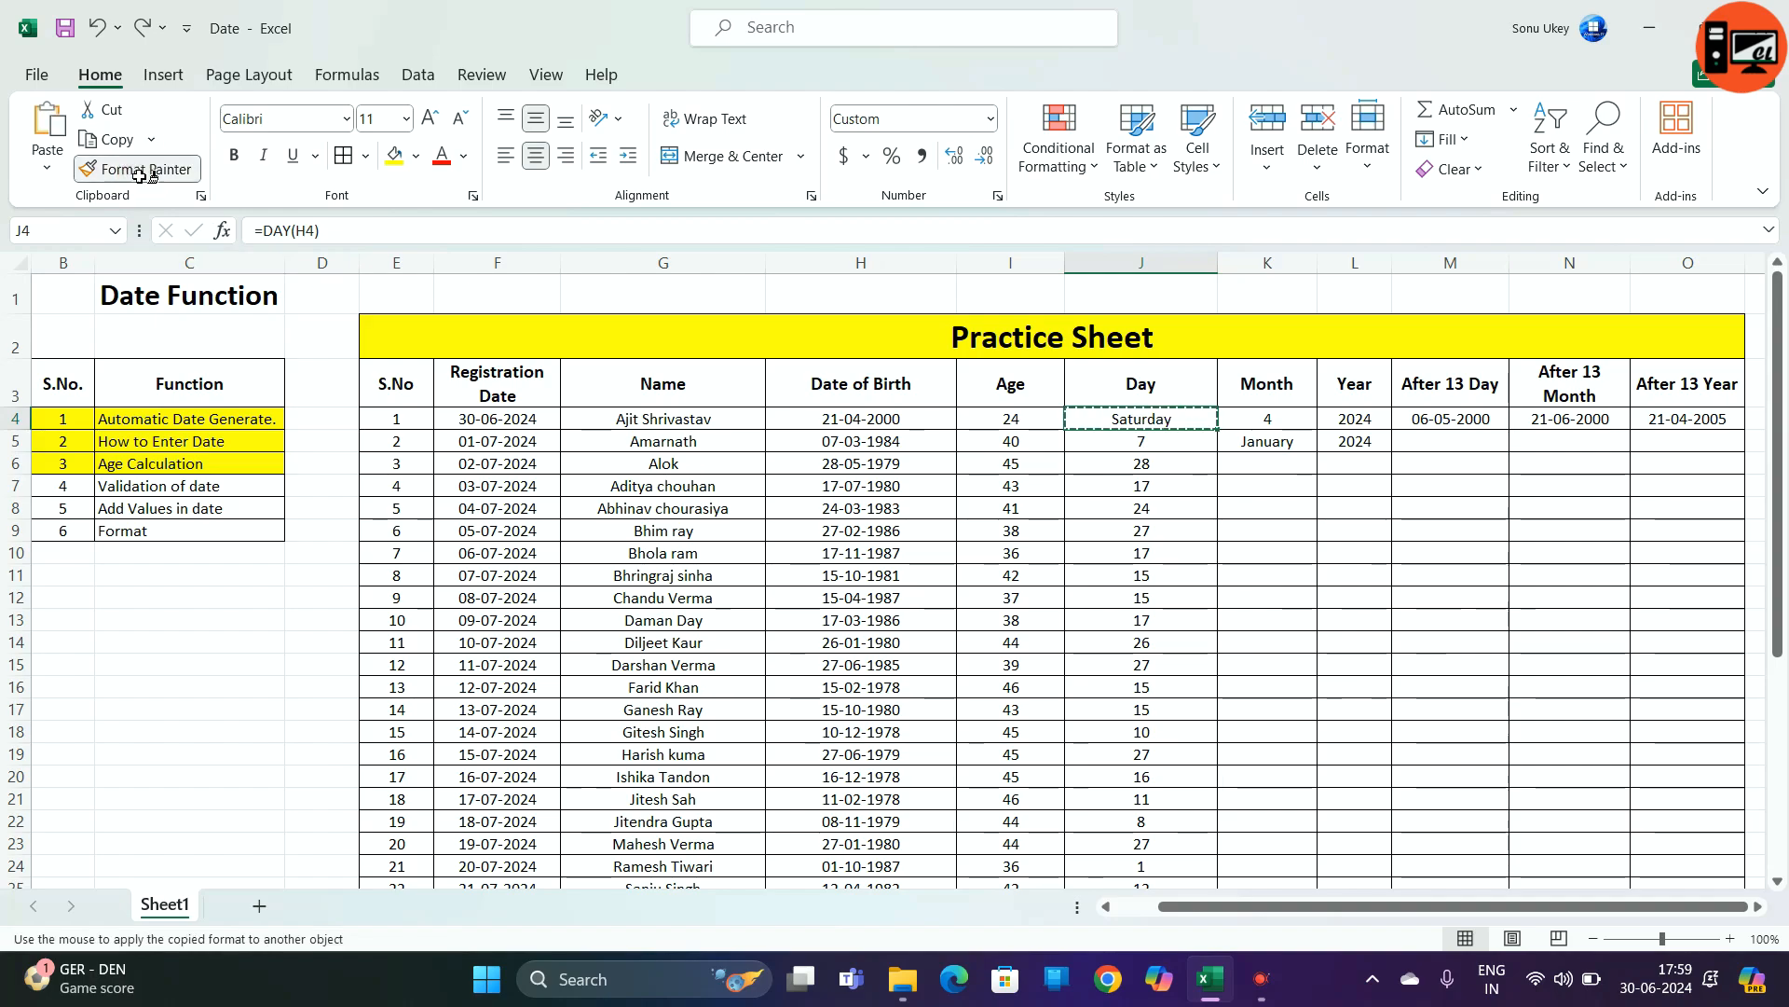
left_click(1109, 446)
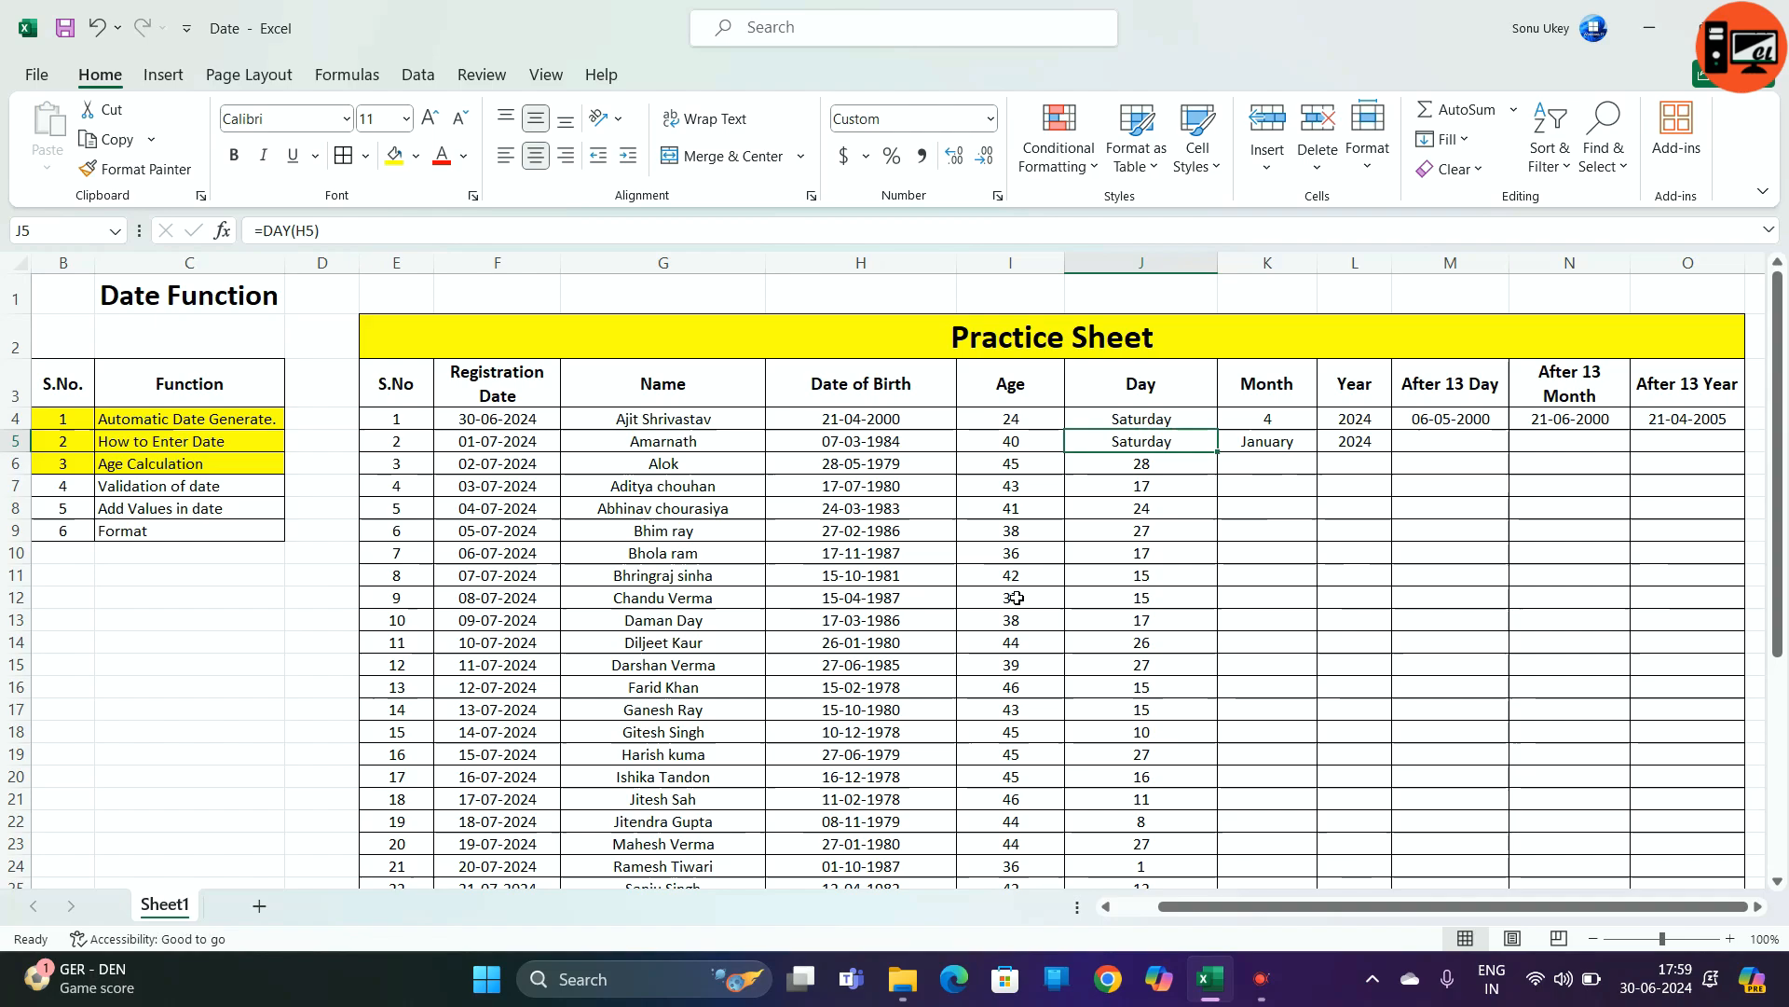
key("Right")
key("Right")
key("Right")
key("Right")
key("Right")
key("Left")
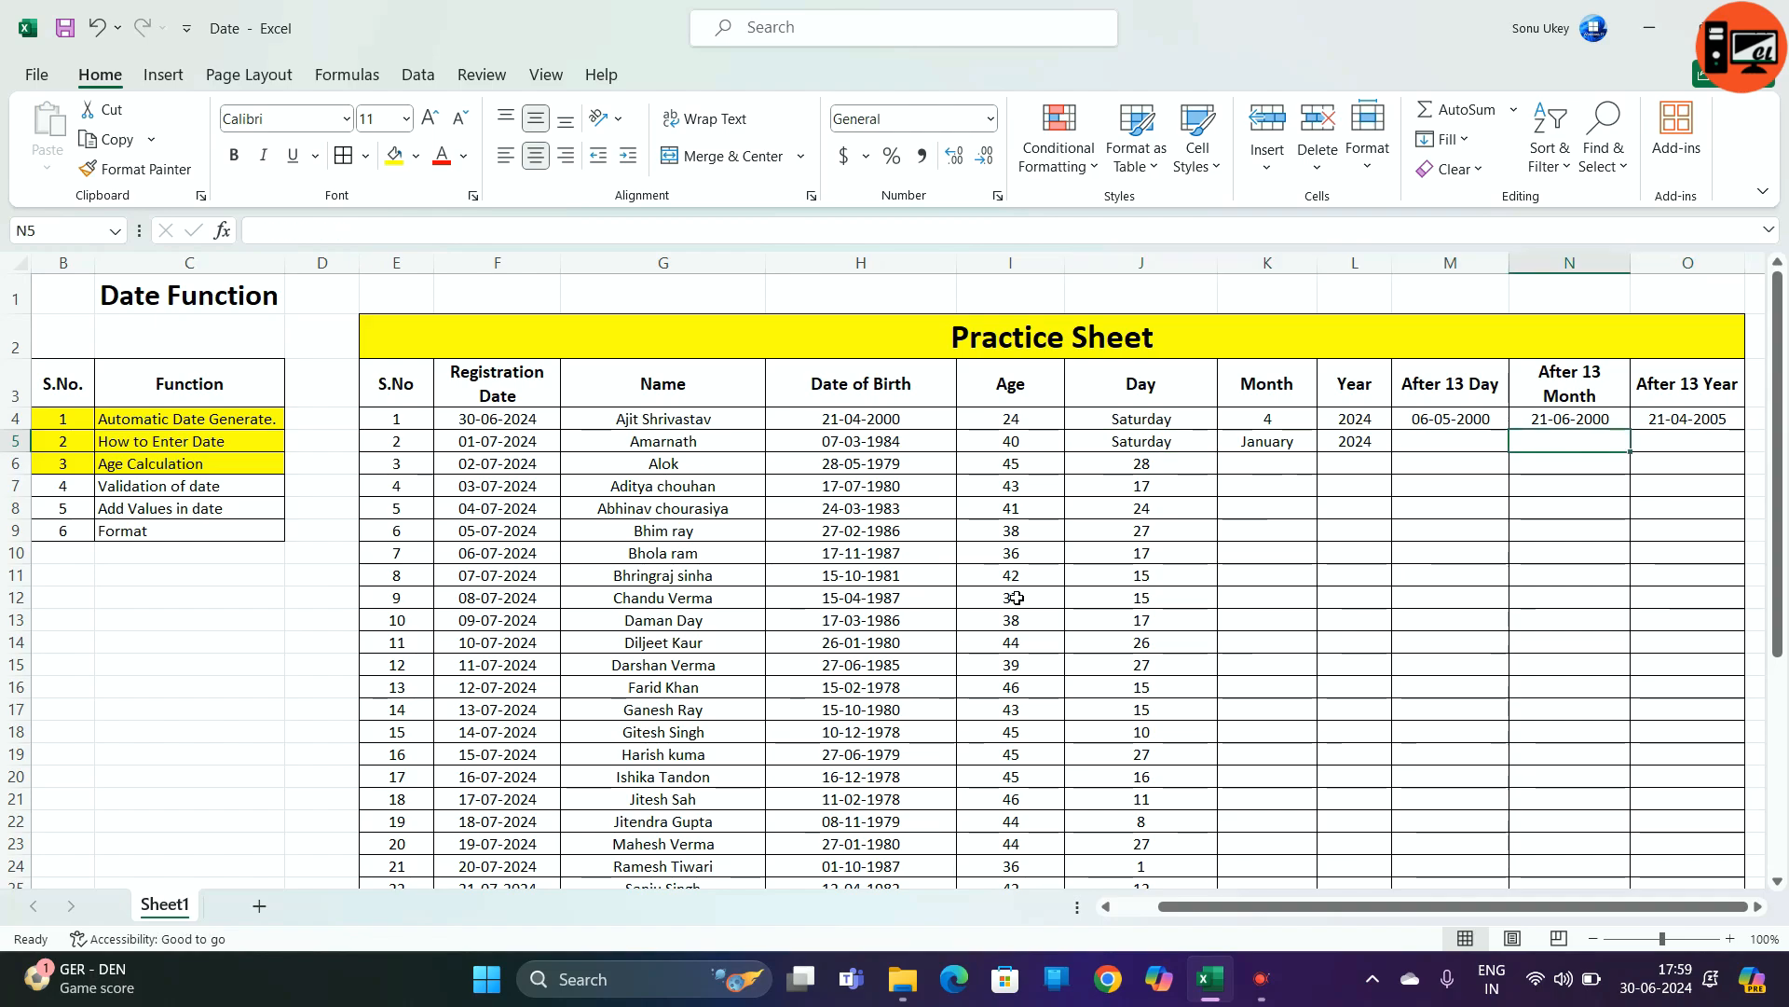
key("Left")
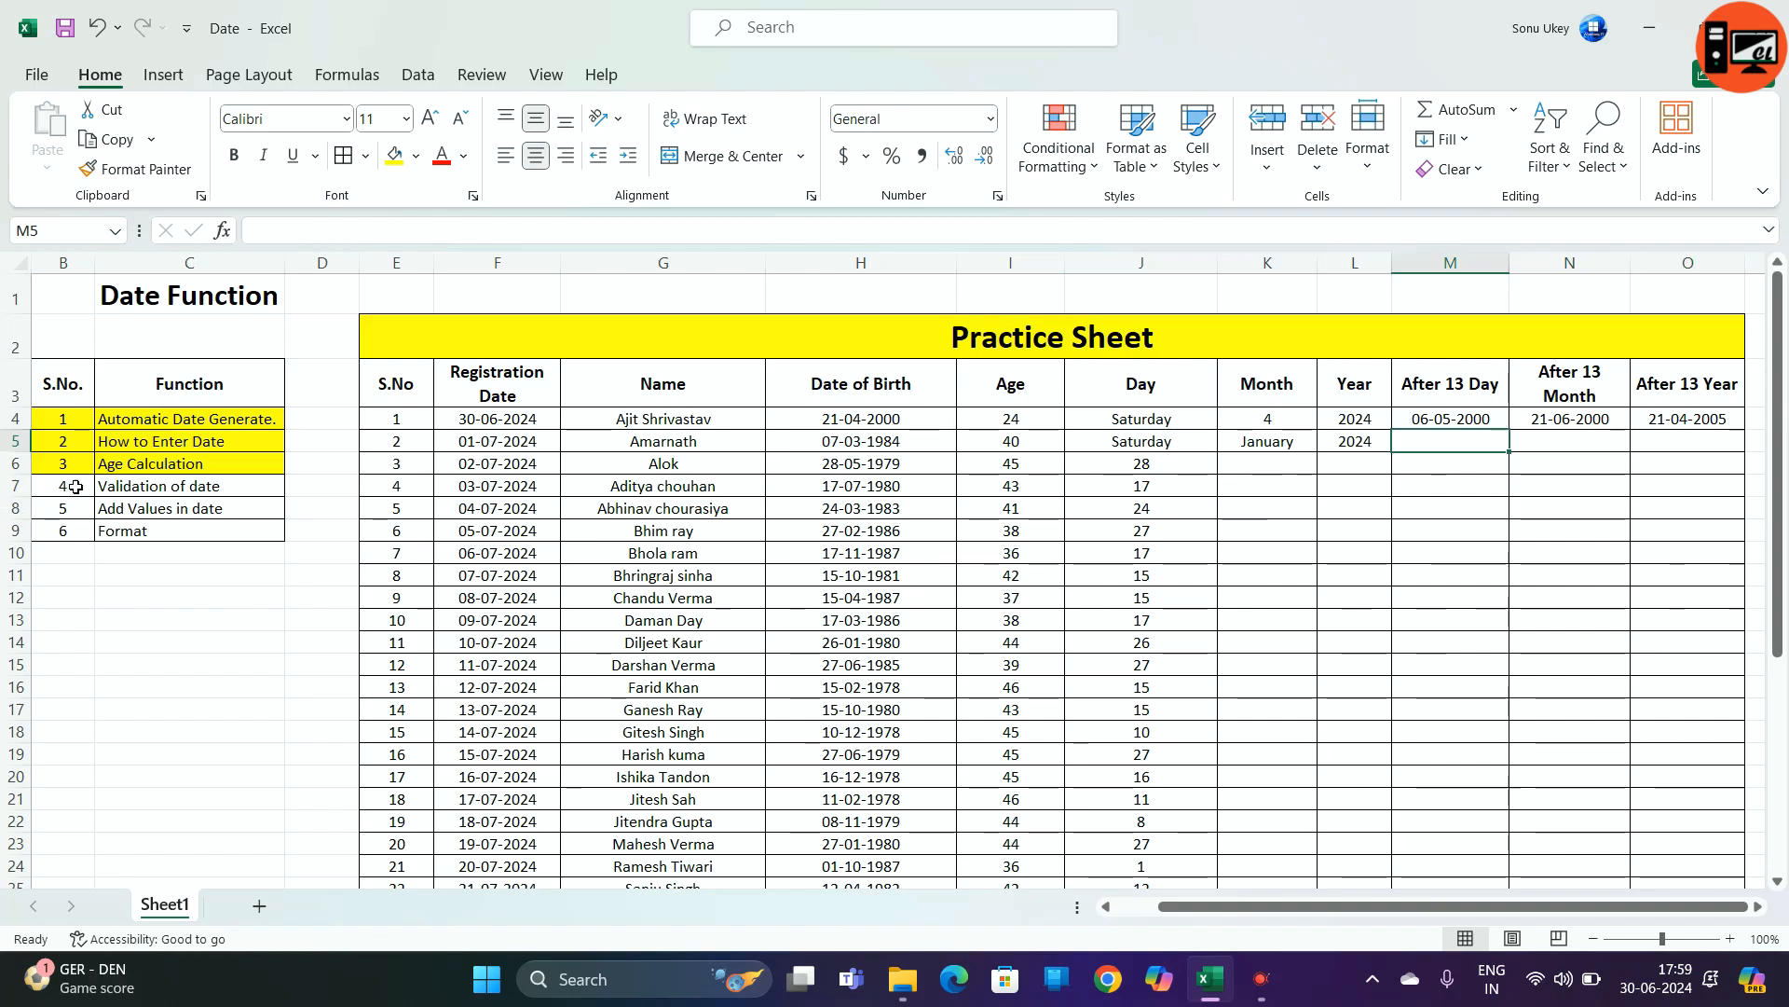
- Highlight the Validation of date entry in B7:C7 with the yellow fill
left_click_drag(75, 486, 149, 485)
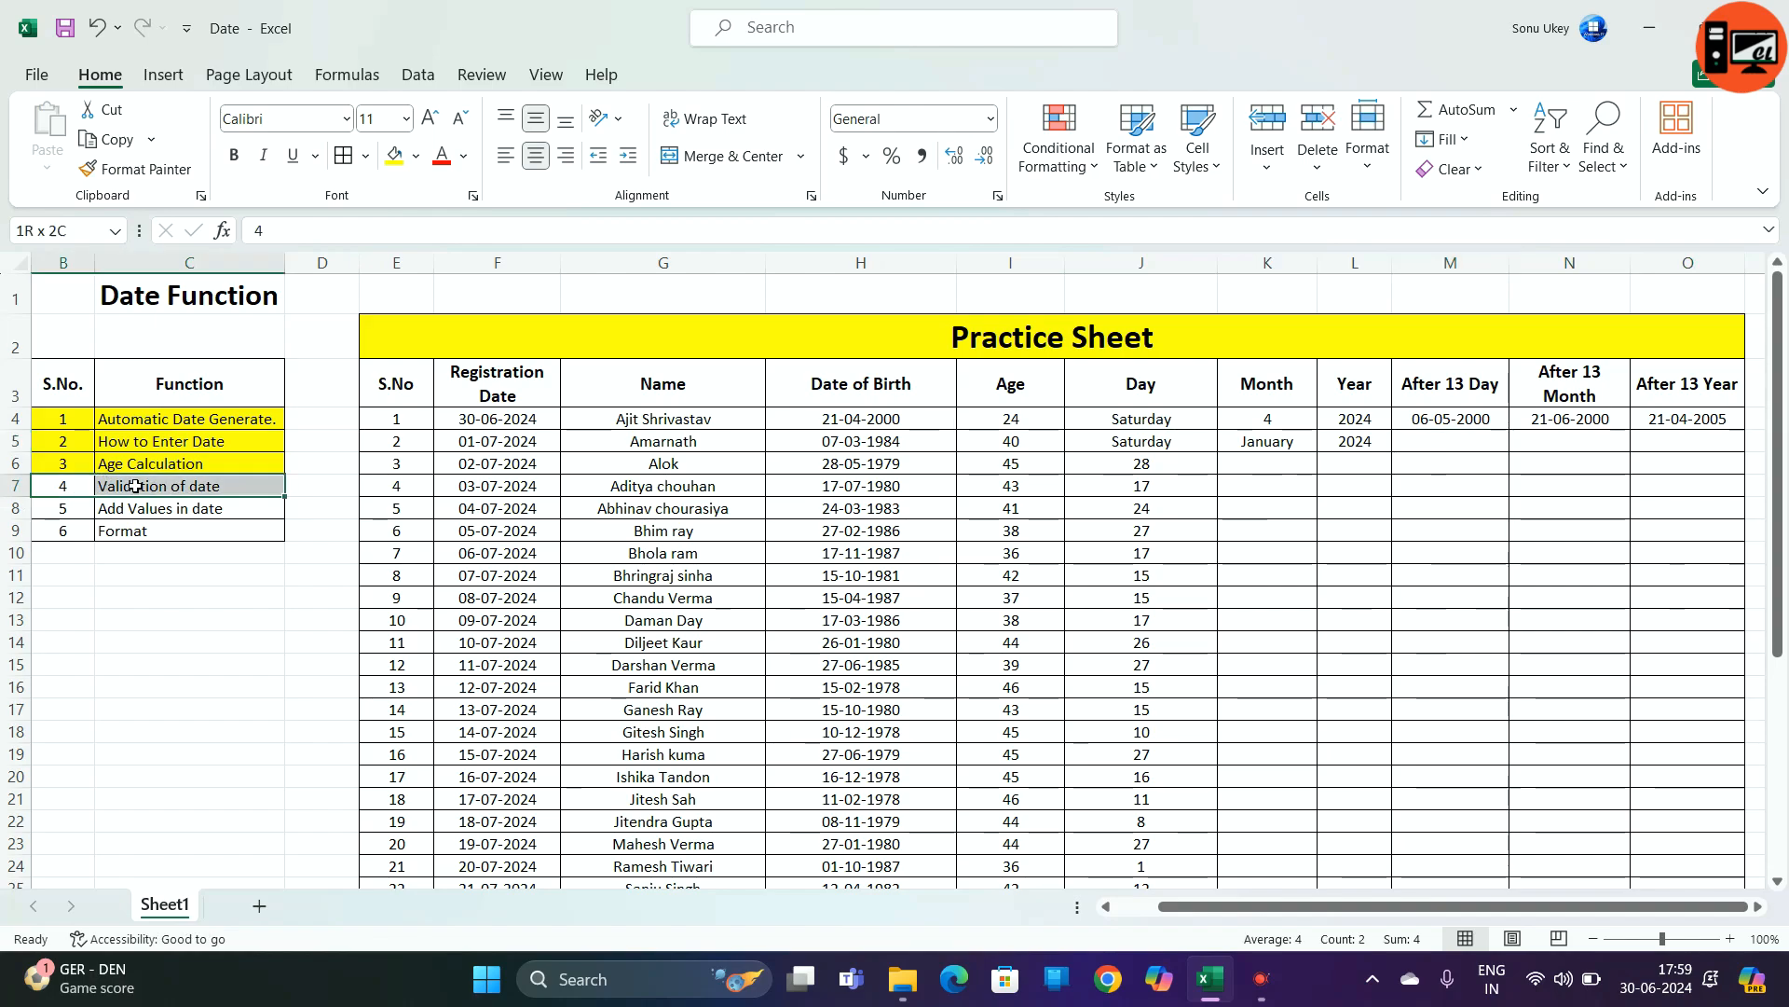
left_click(394, 155)
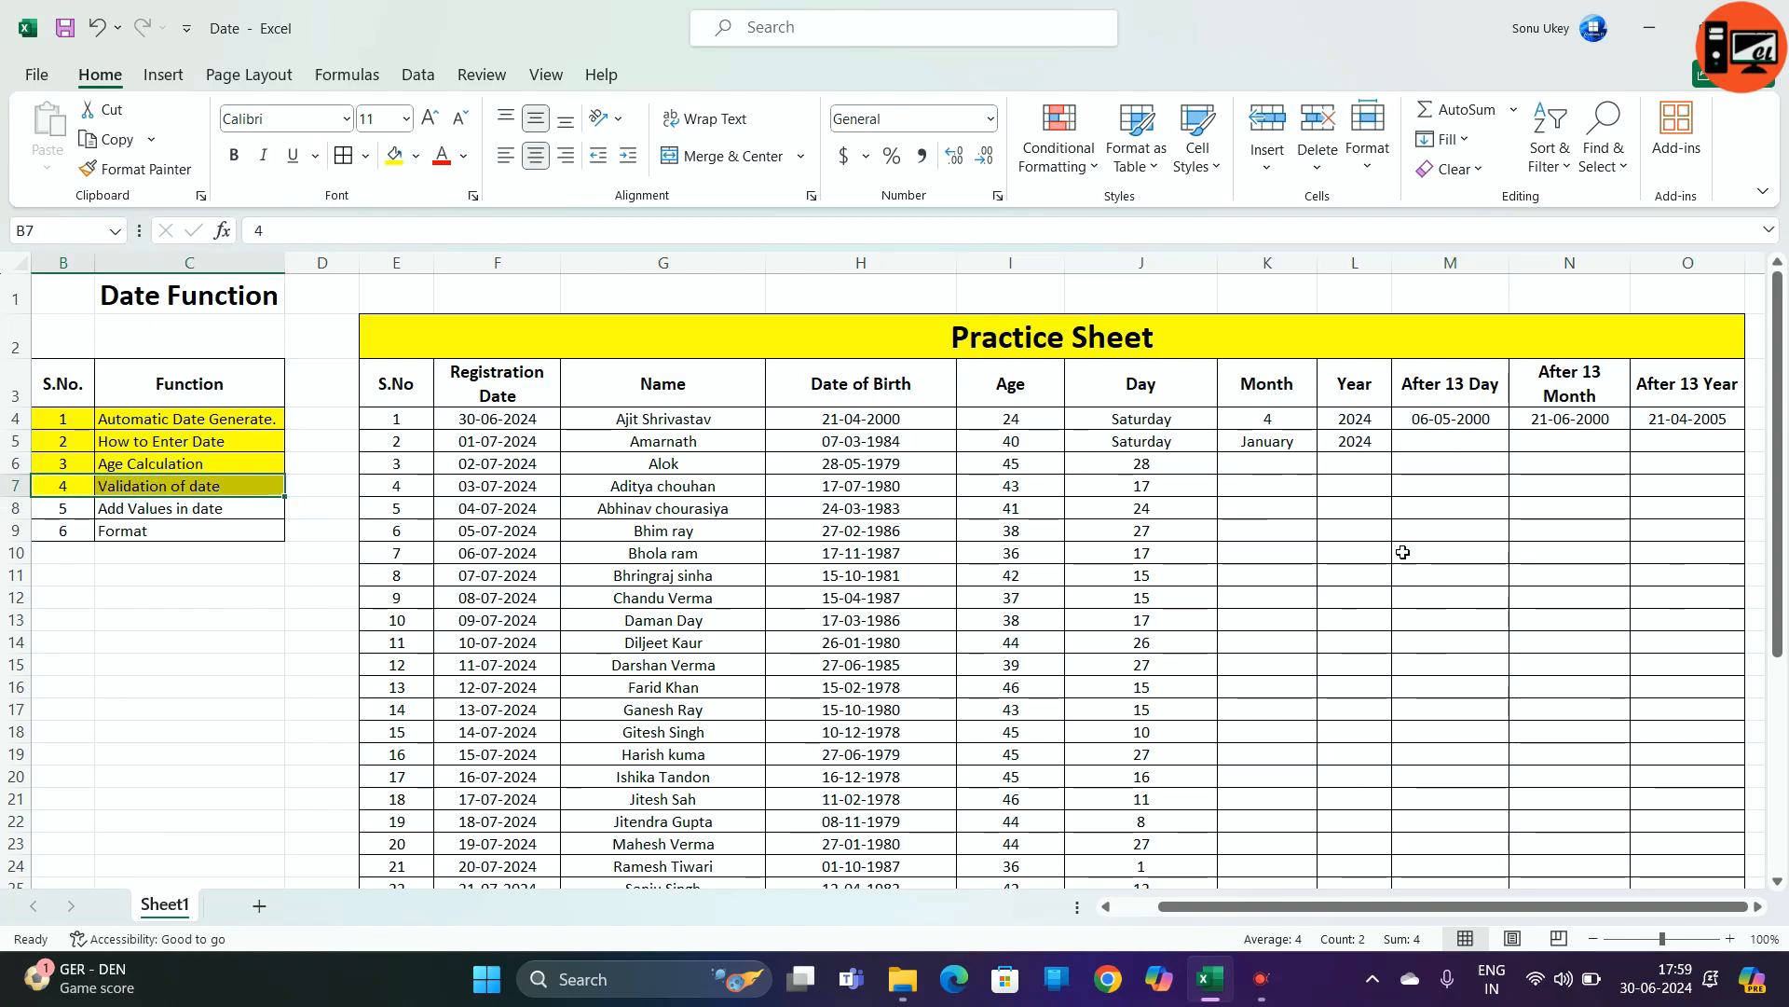
- In M5, enter a formula adding 56 days to the registration date in F5: =F5+56
left_click(1438, 443)
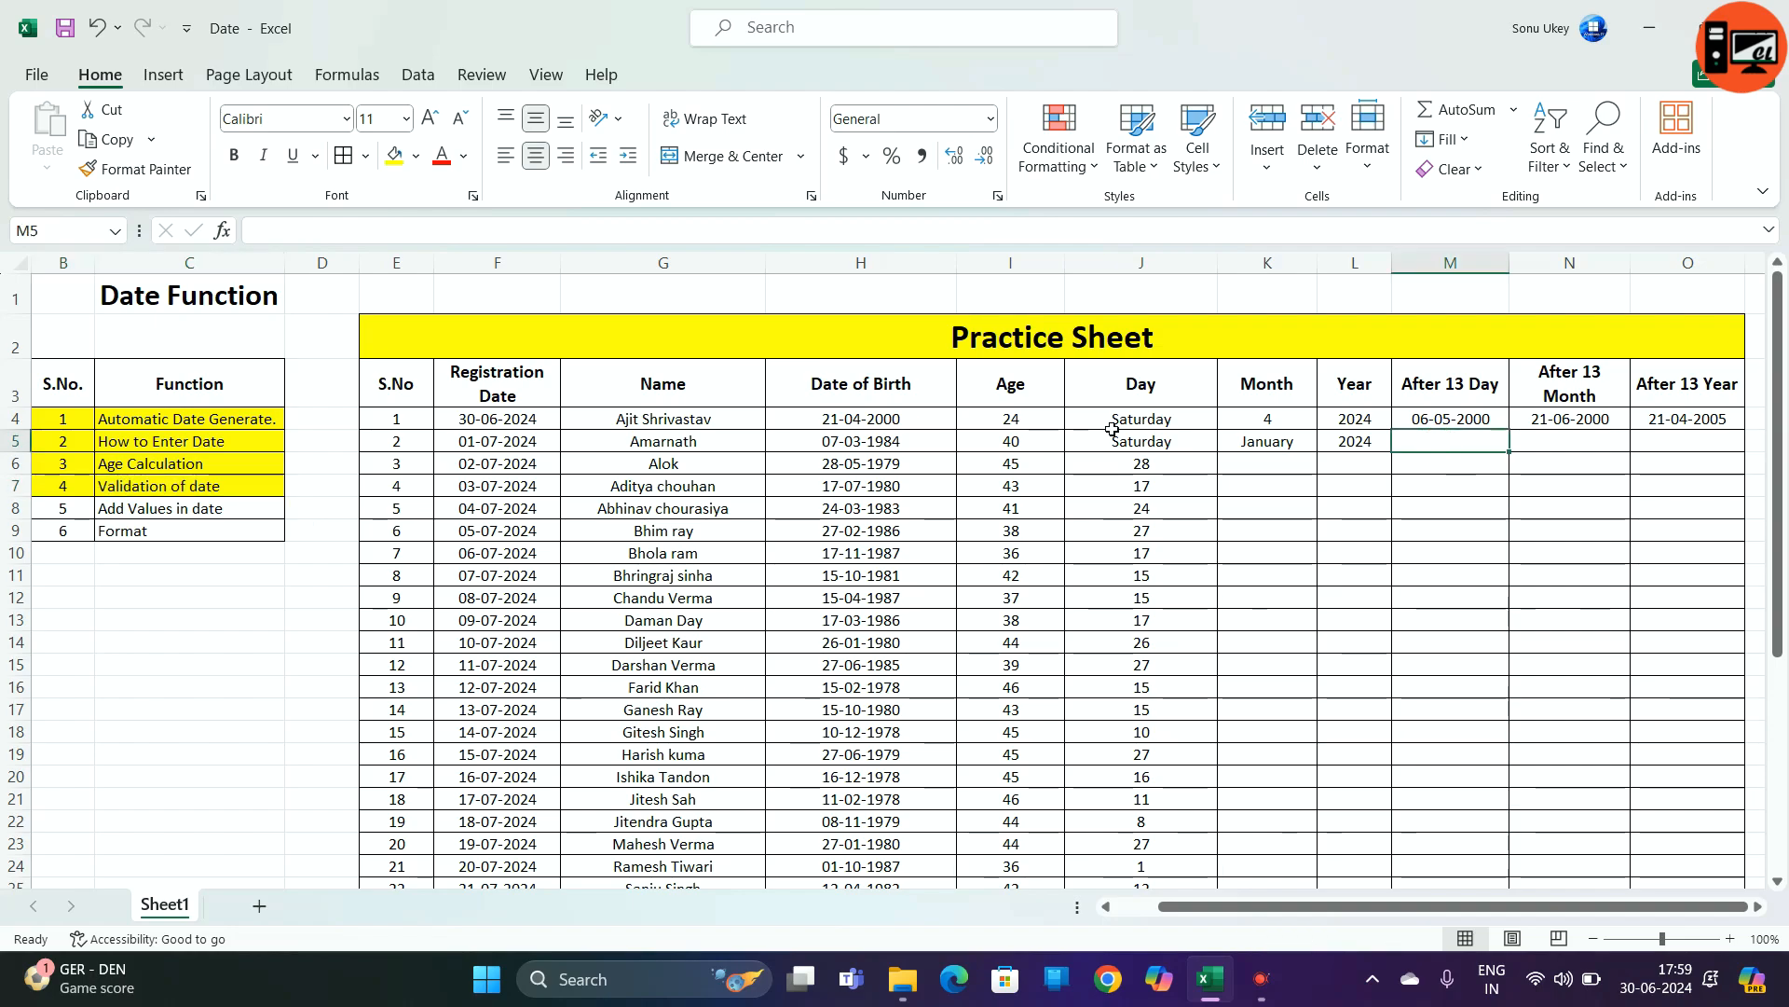
left_click(501, 450)
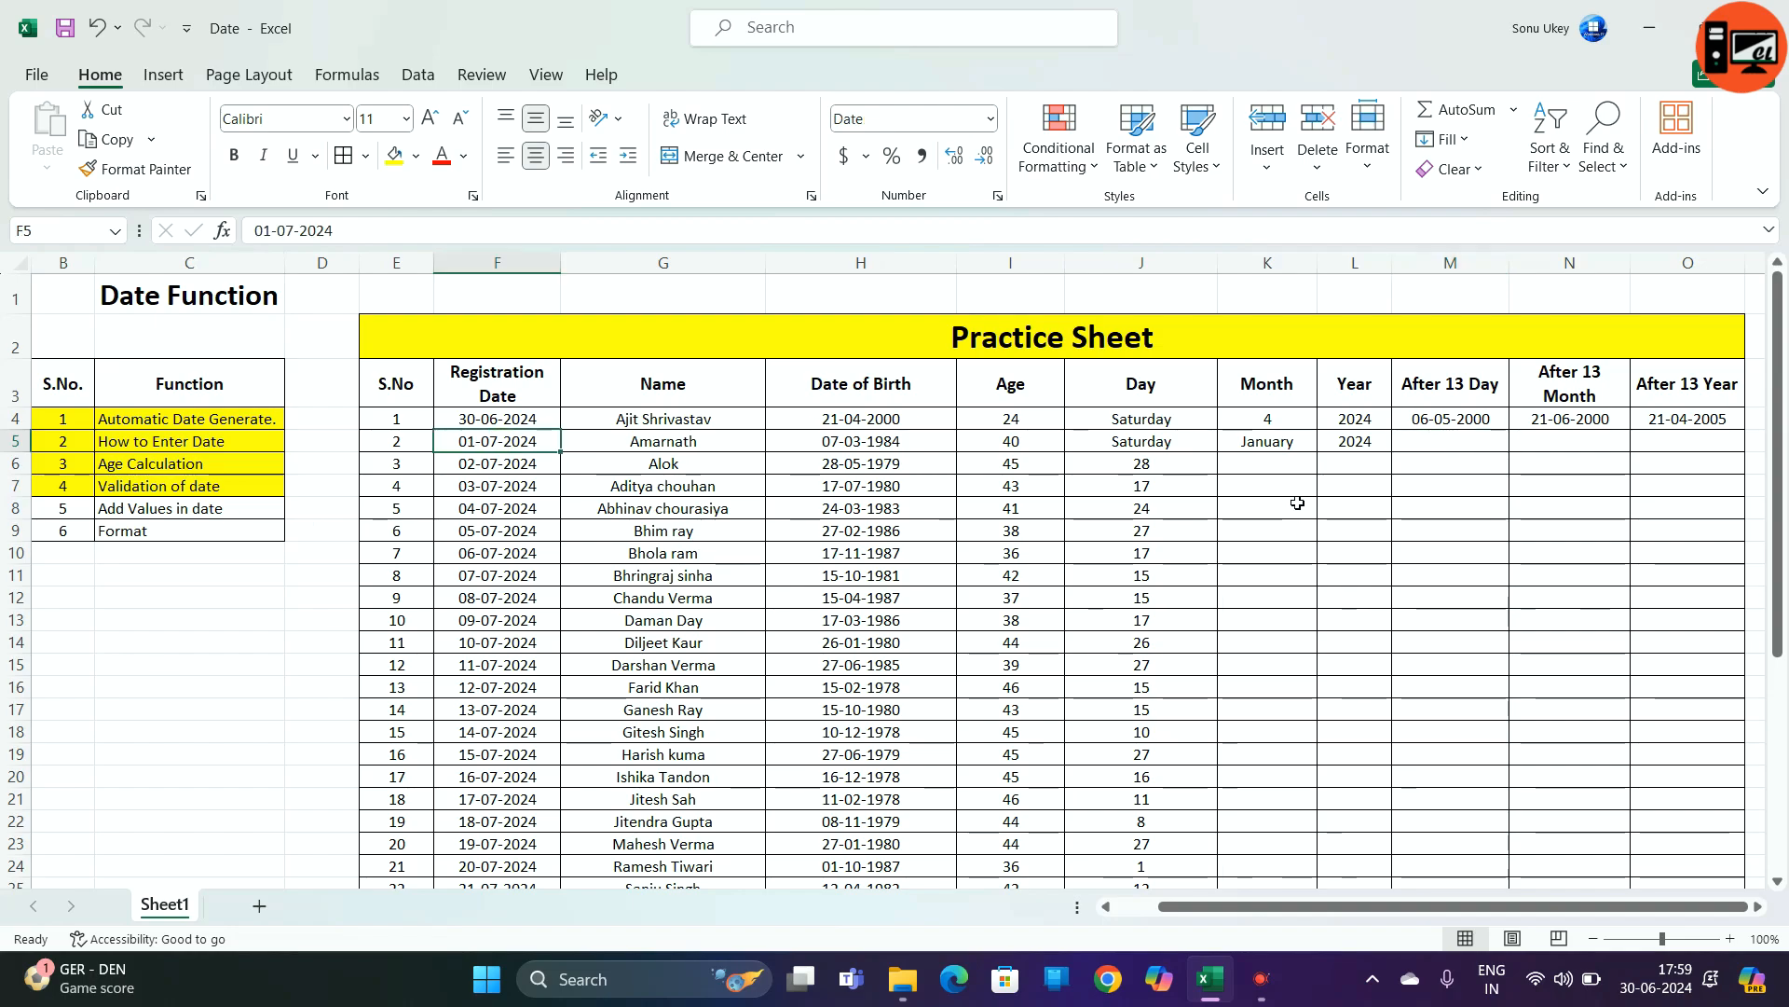
left_click(1440, 441)
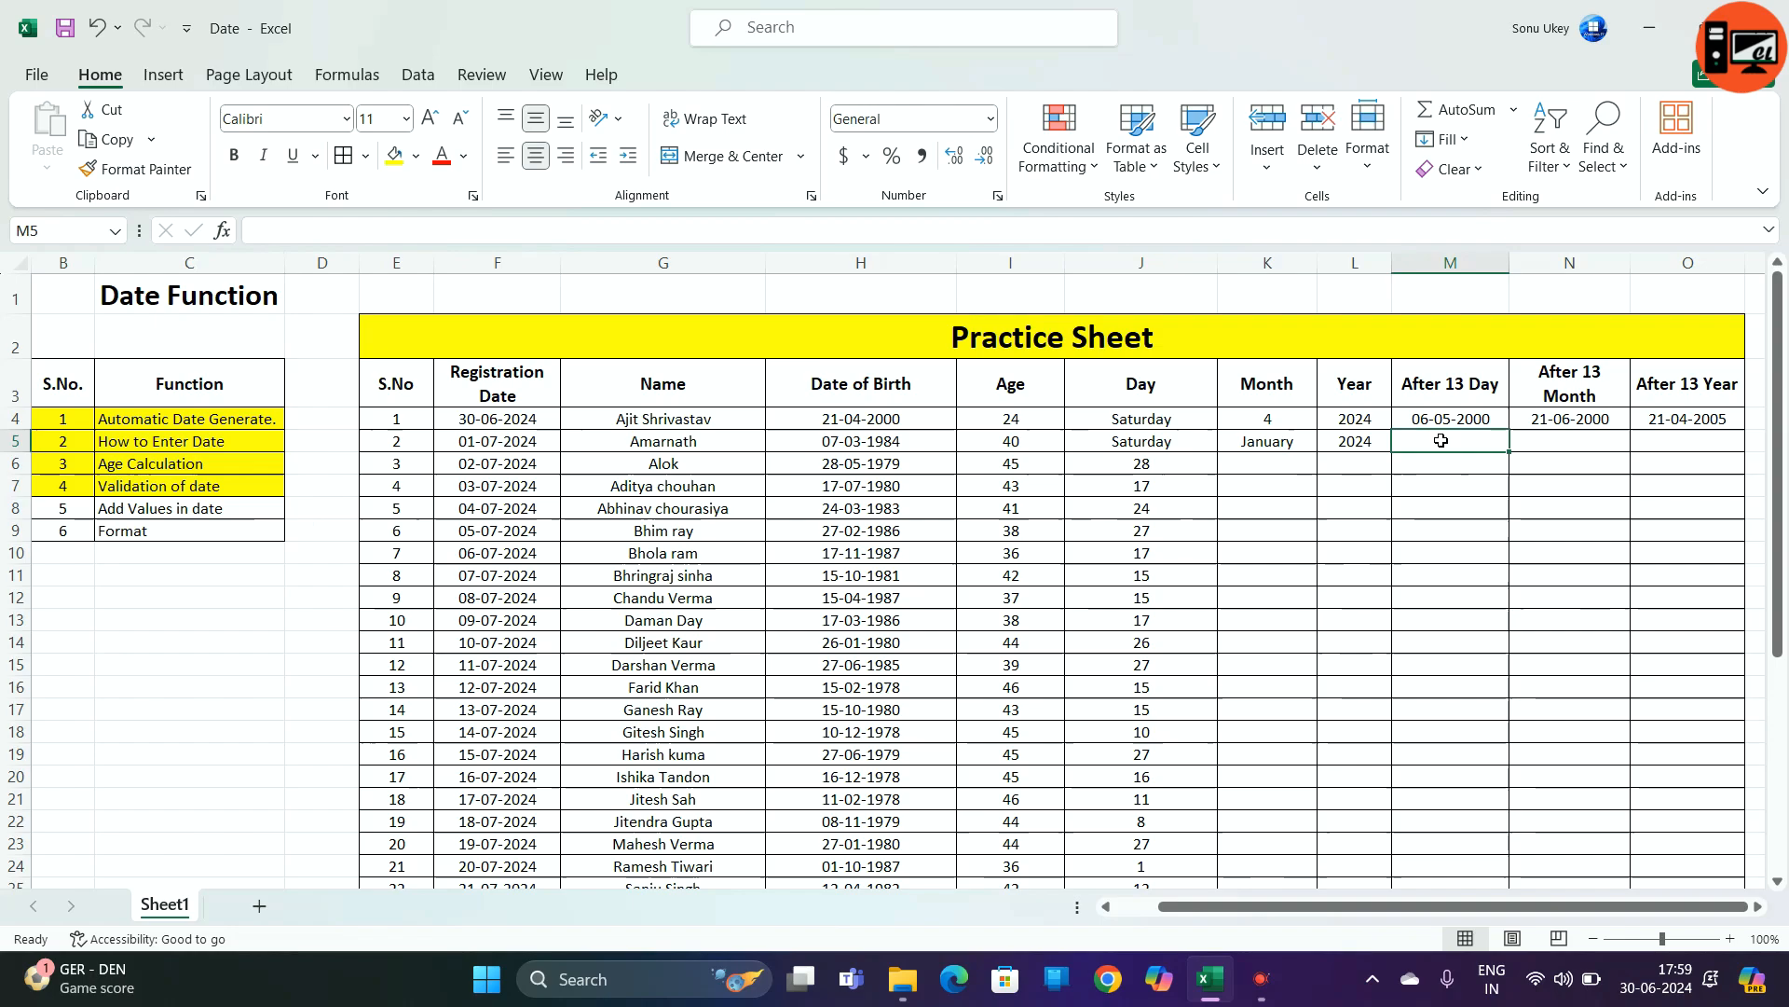
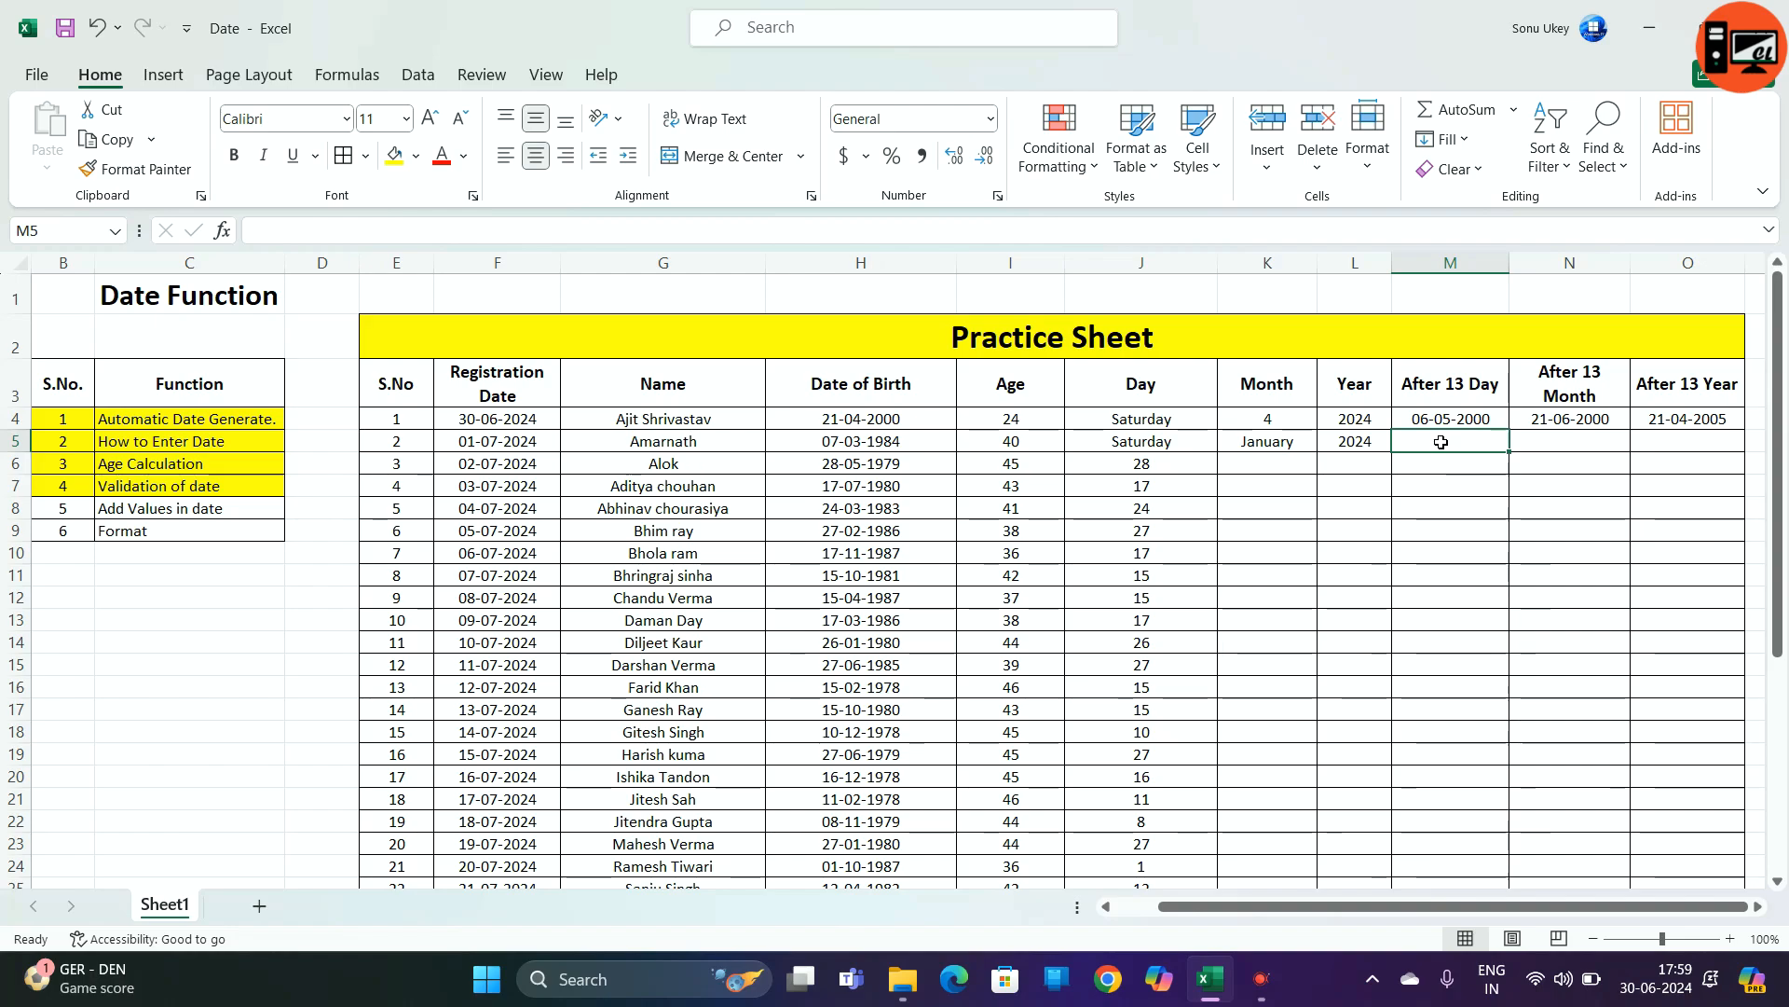
type("=")
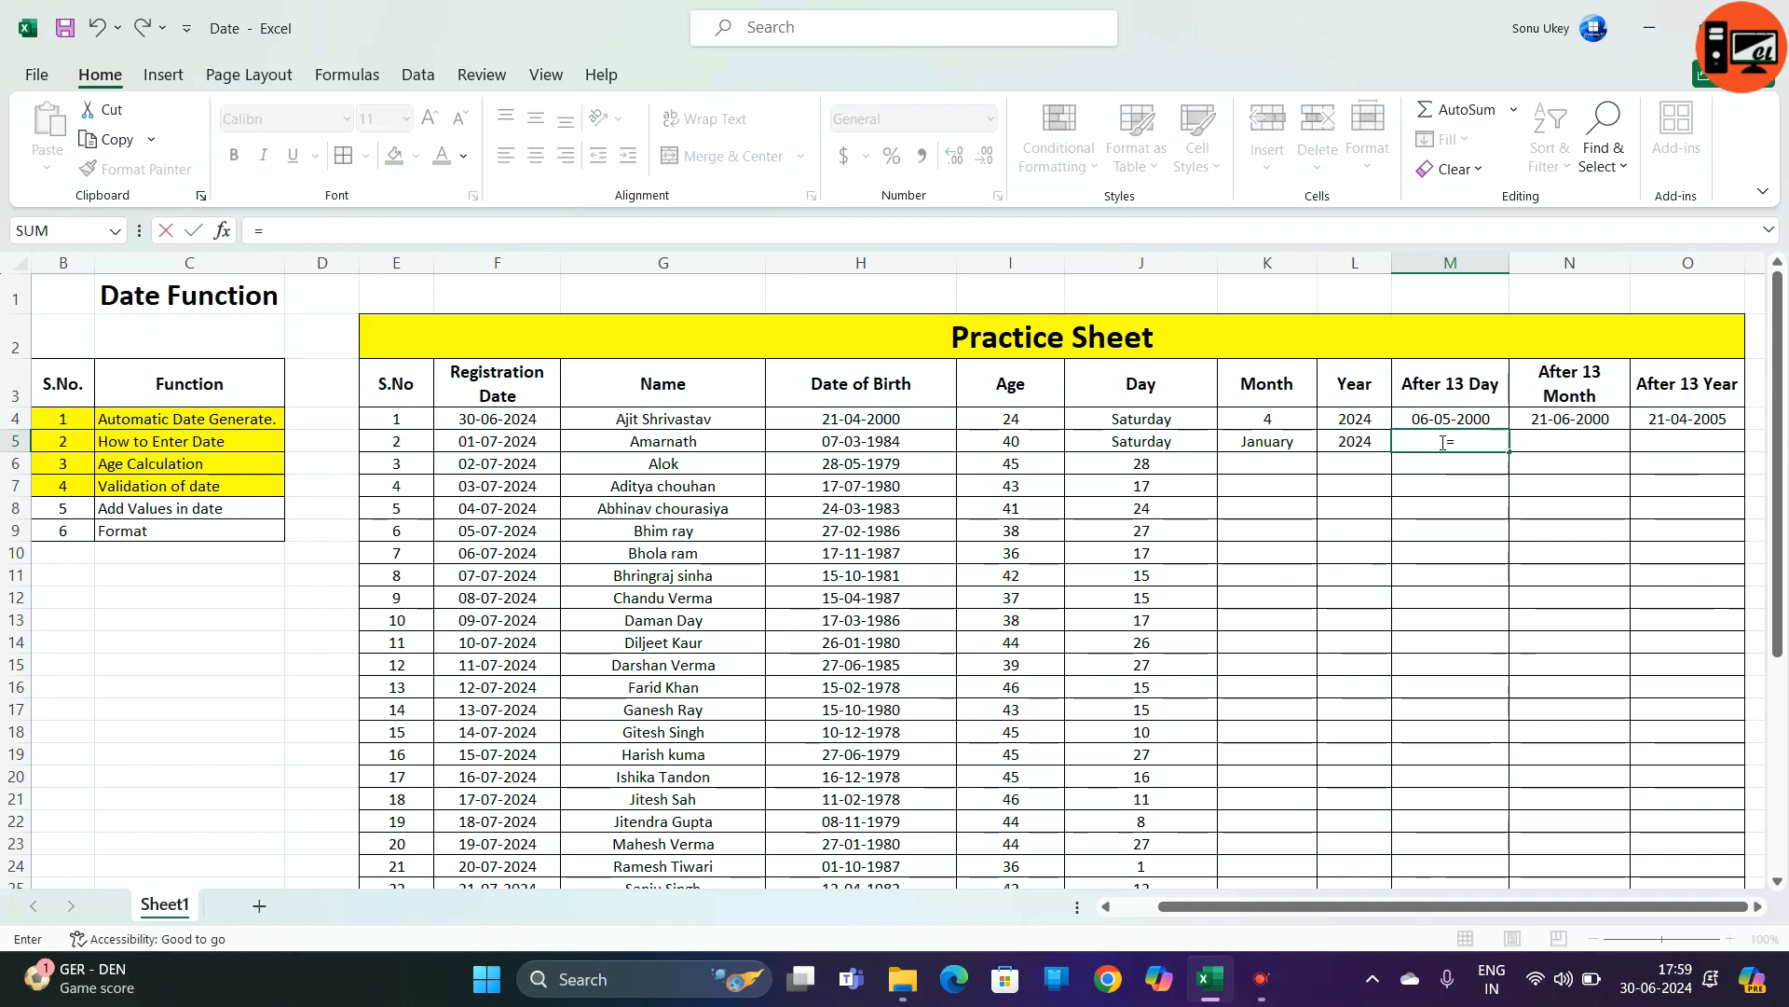
left_click(520, 441)
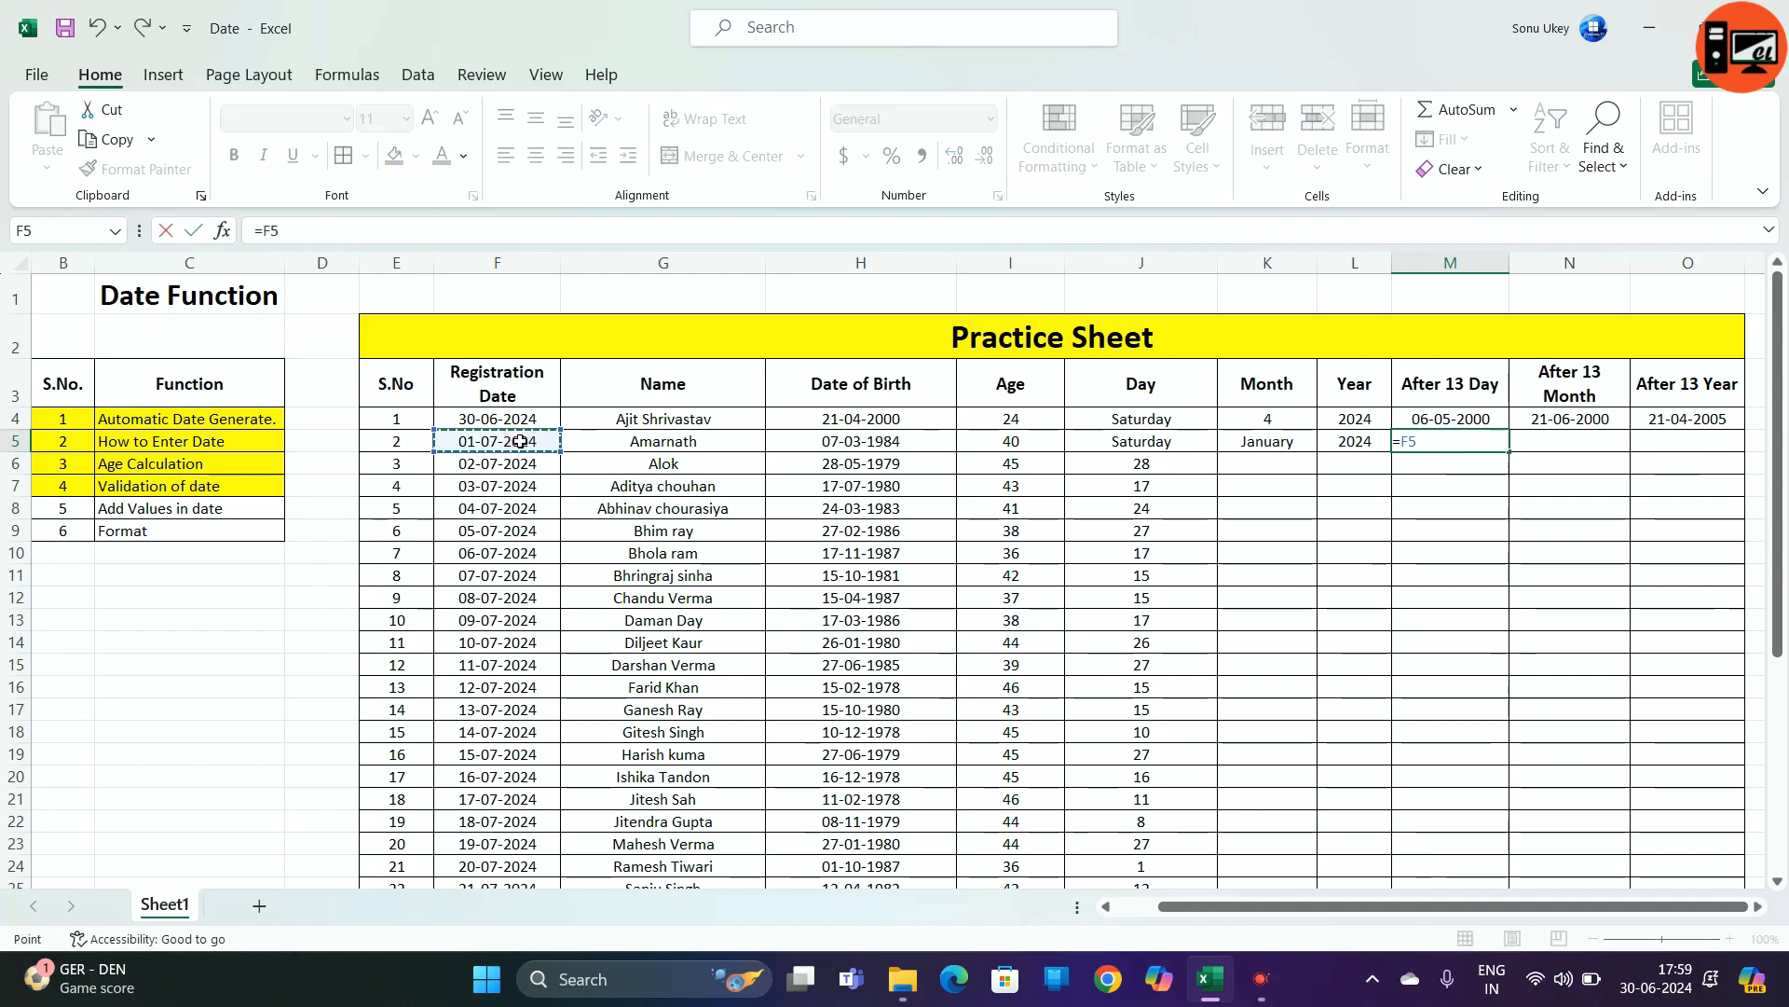
type("+56")
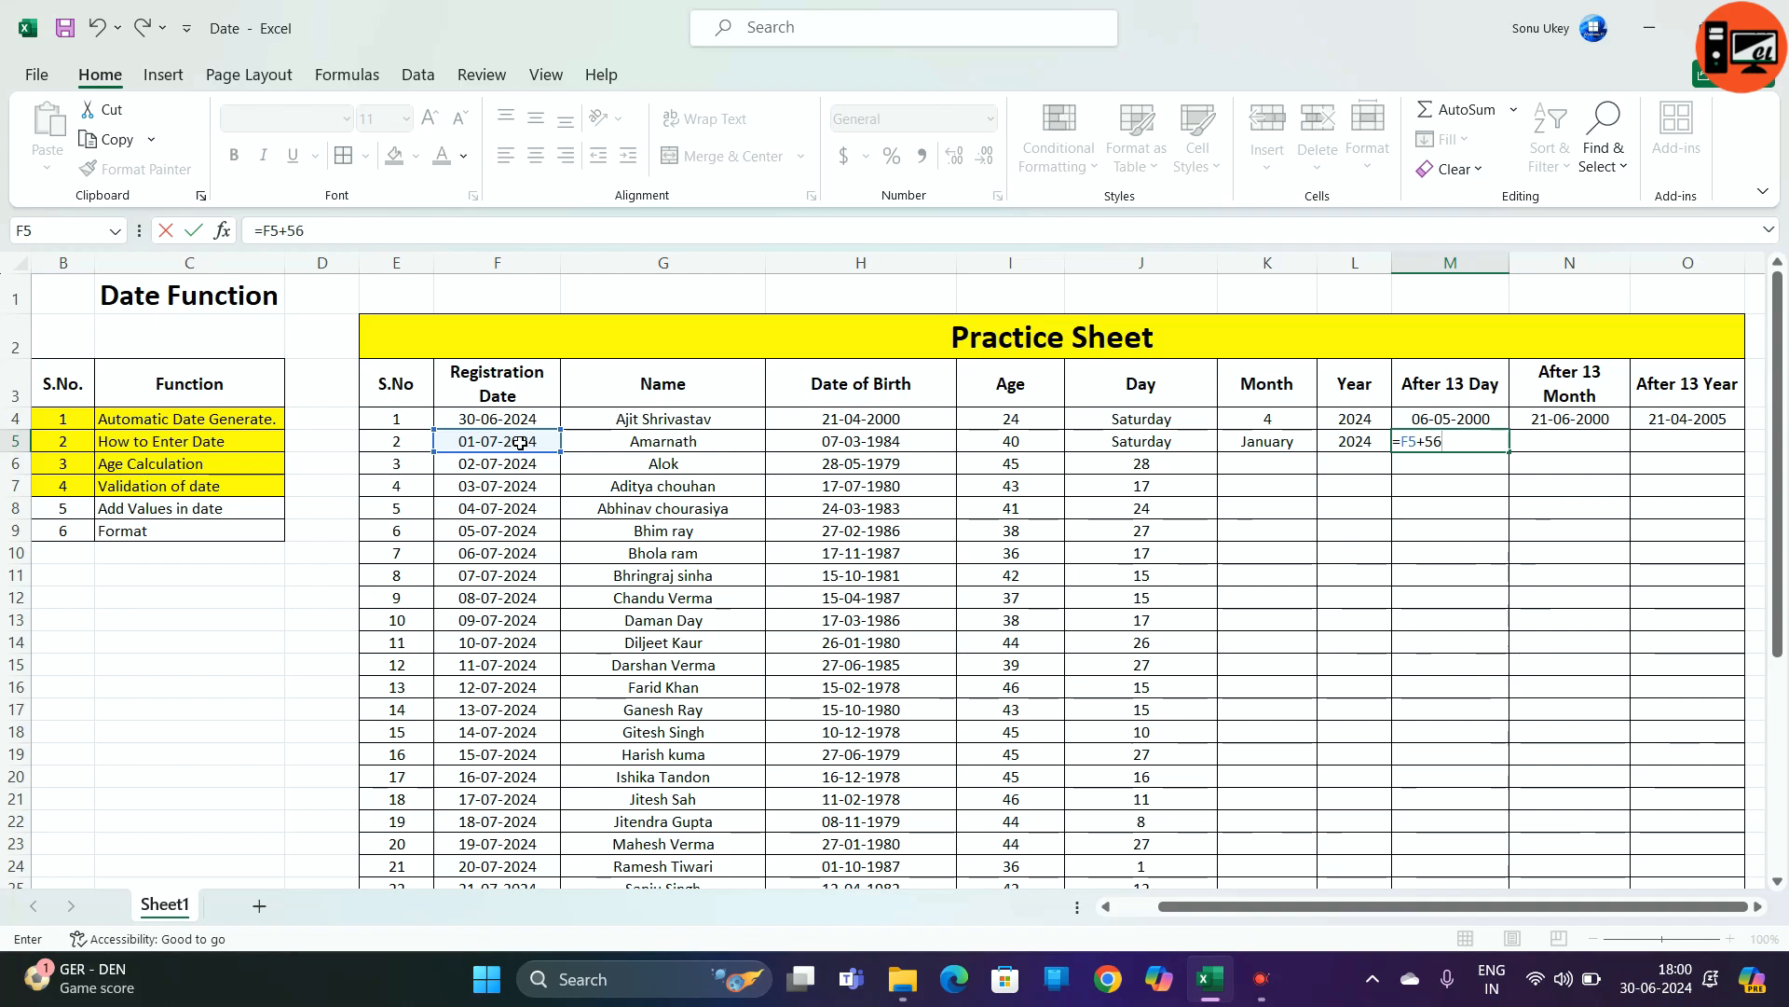
key("Return")
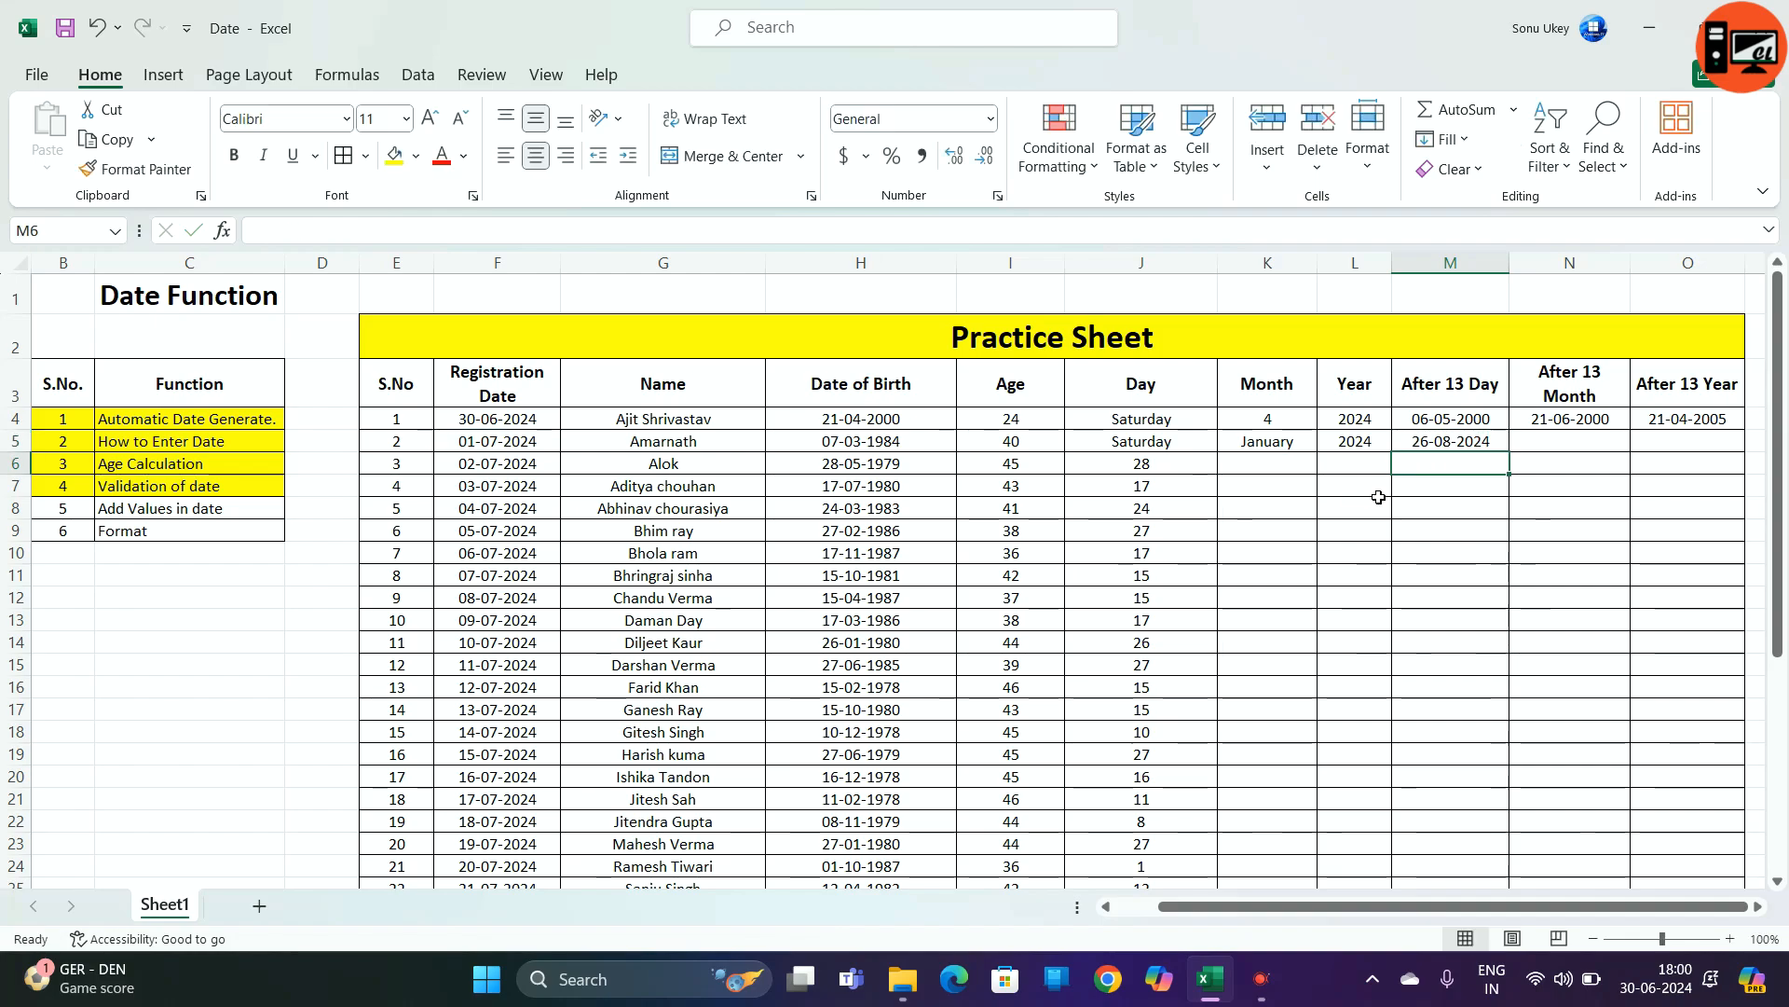
left_click(1445, 441)
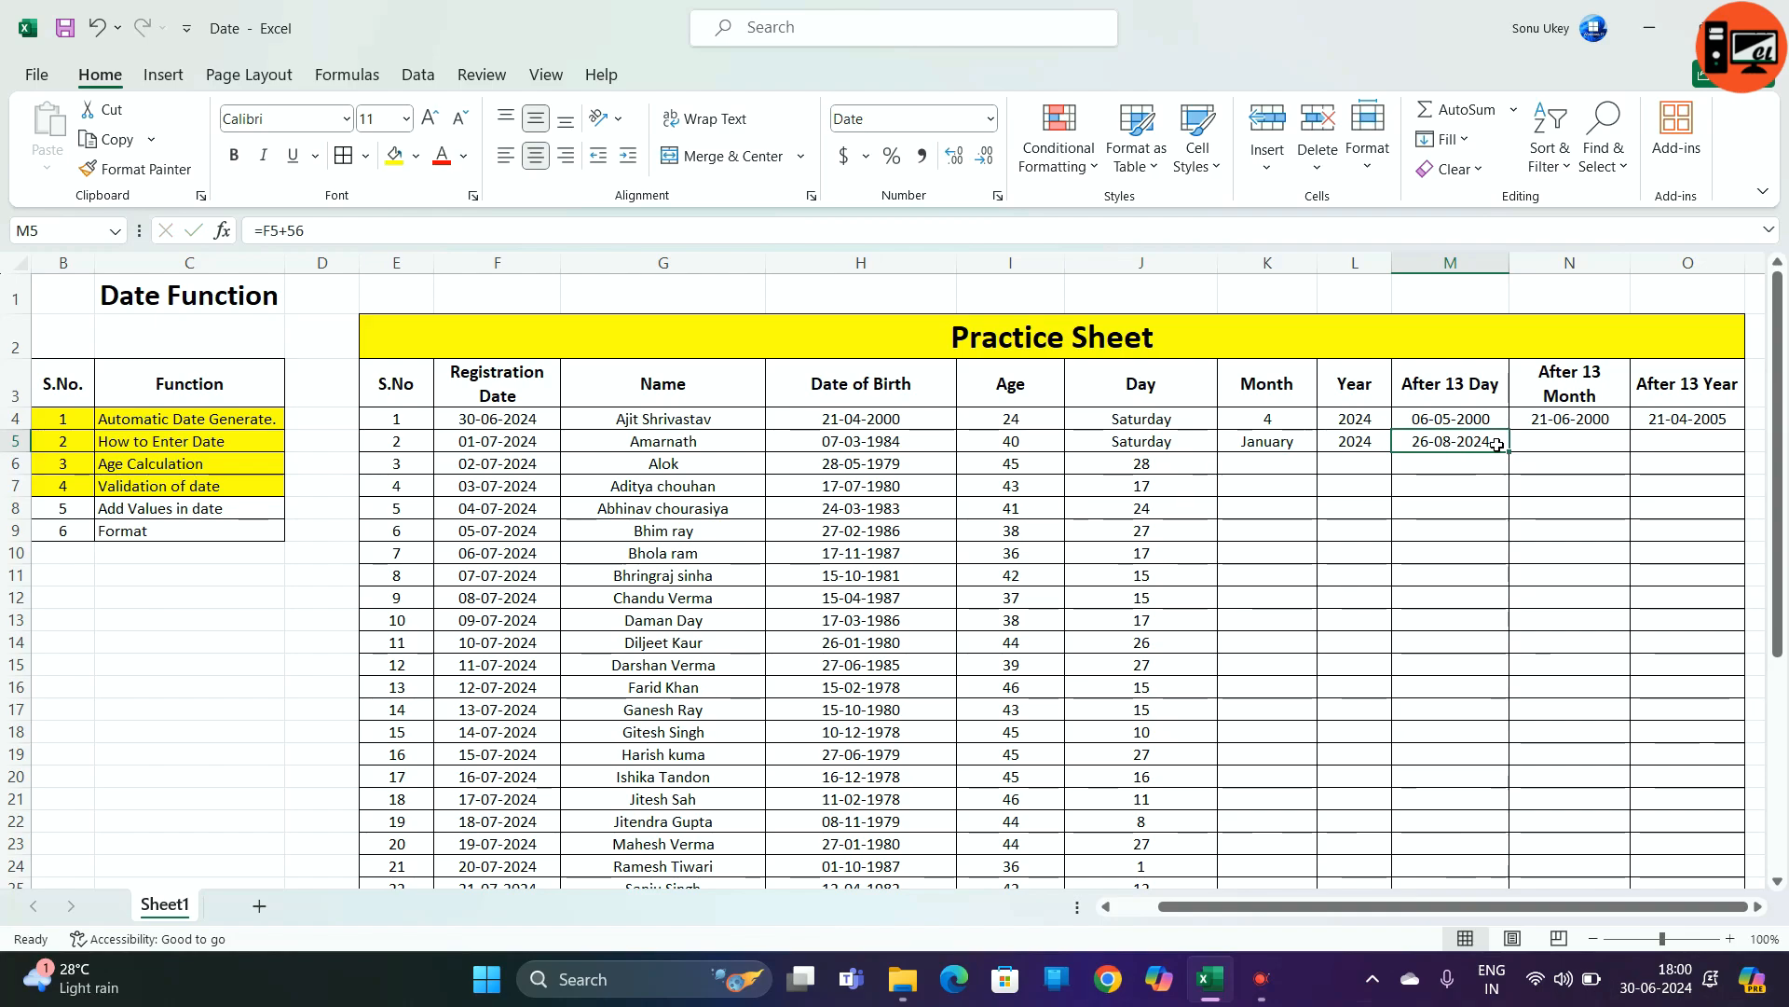
- In N5, enter an EDATE formula adding 3 months to the registration date: =EDATE(F5,3)
left_click(1553, 436)
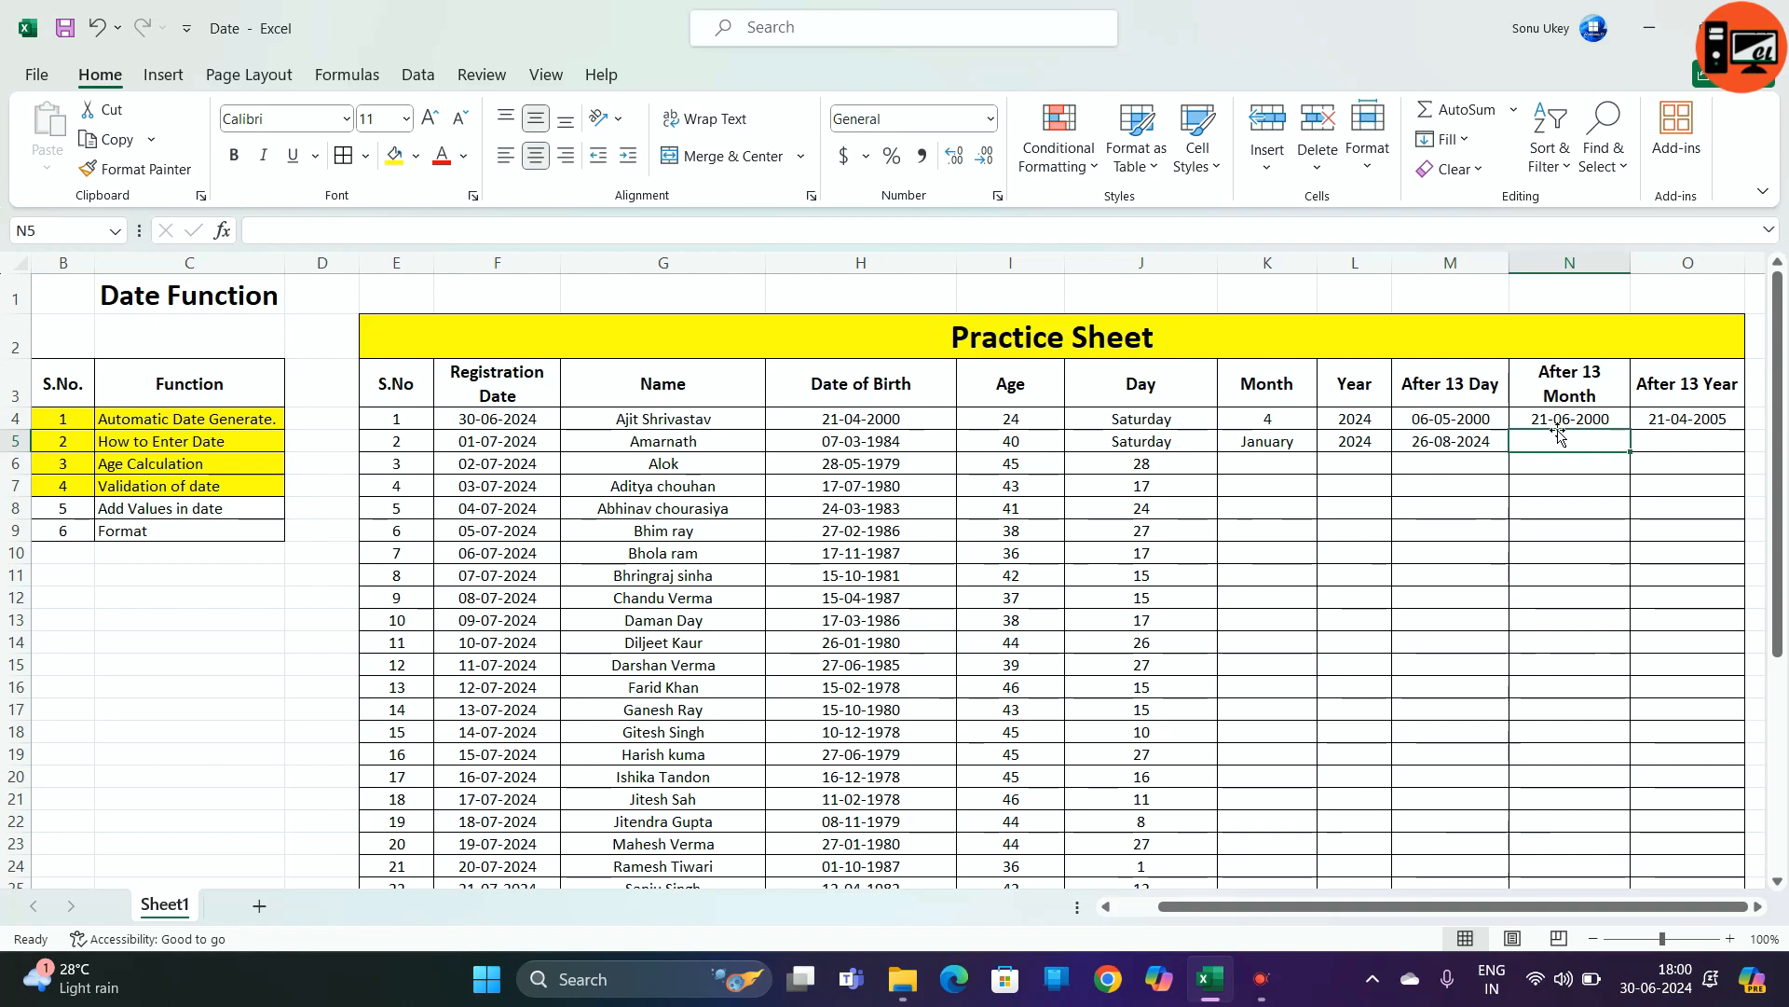
type("=edat")
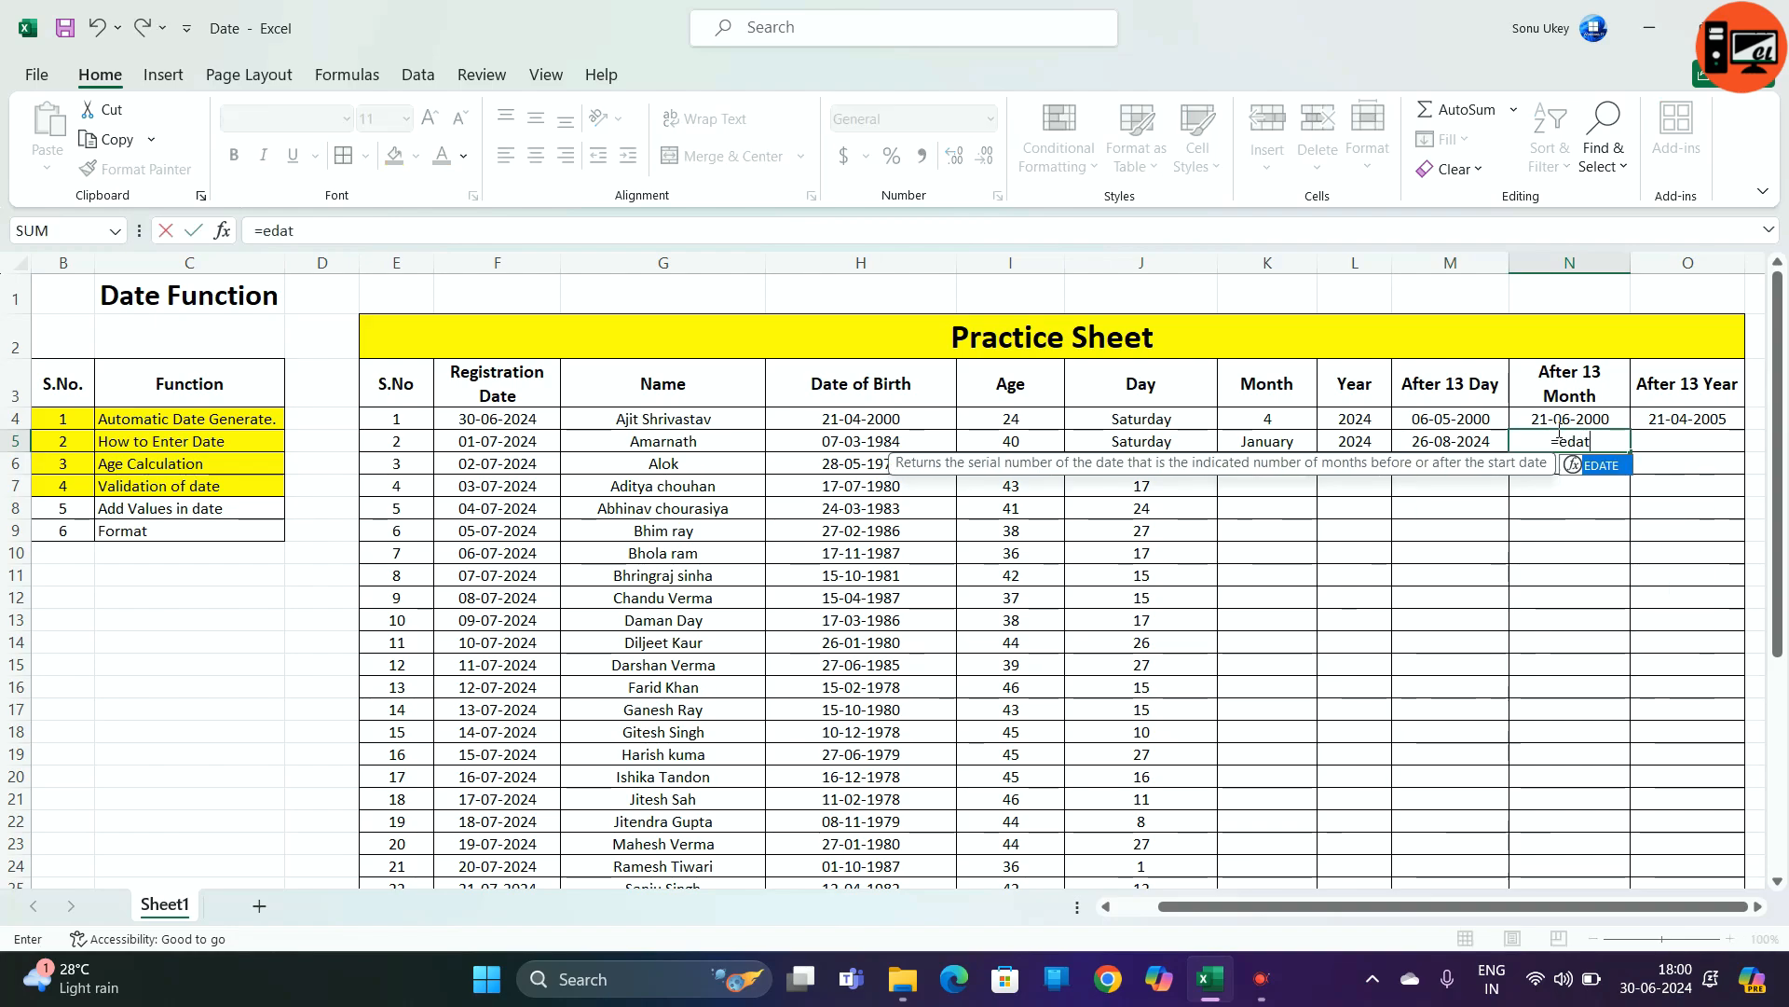
key("Tab")
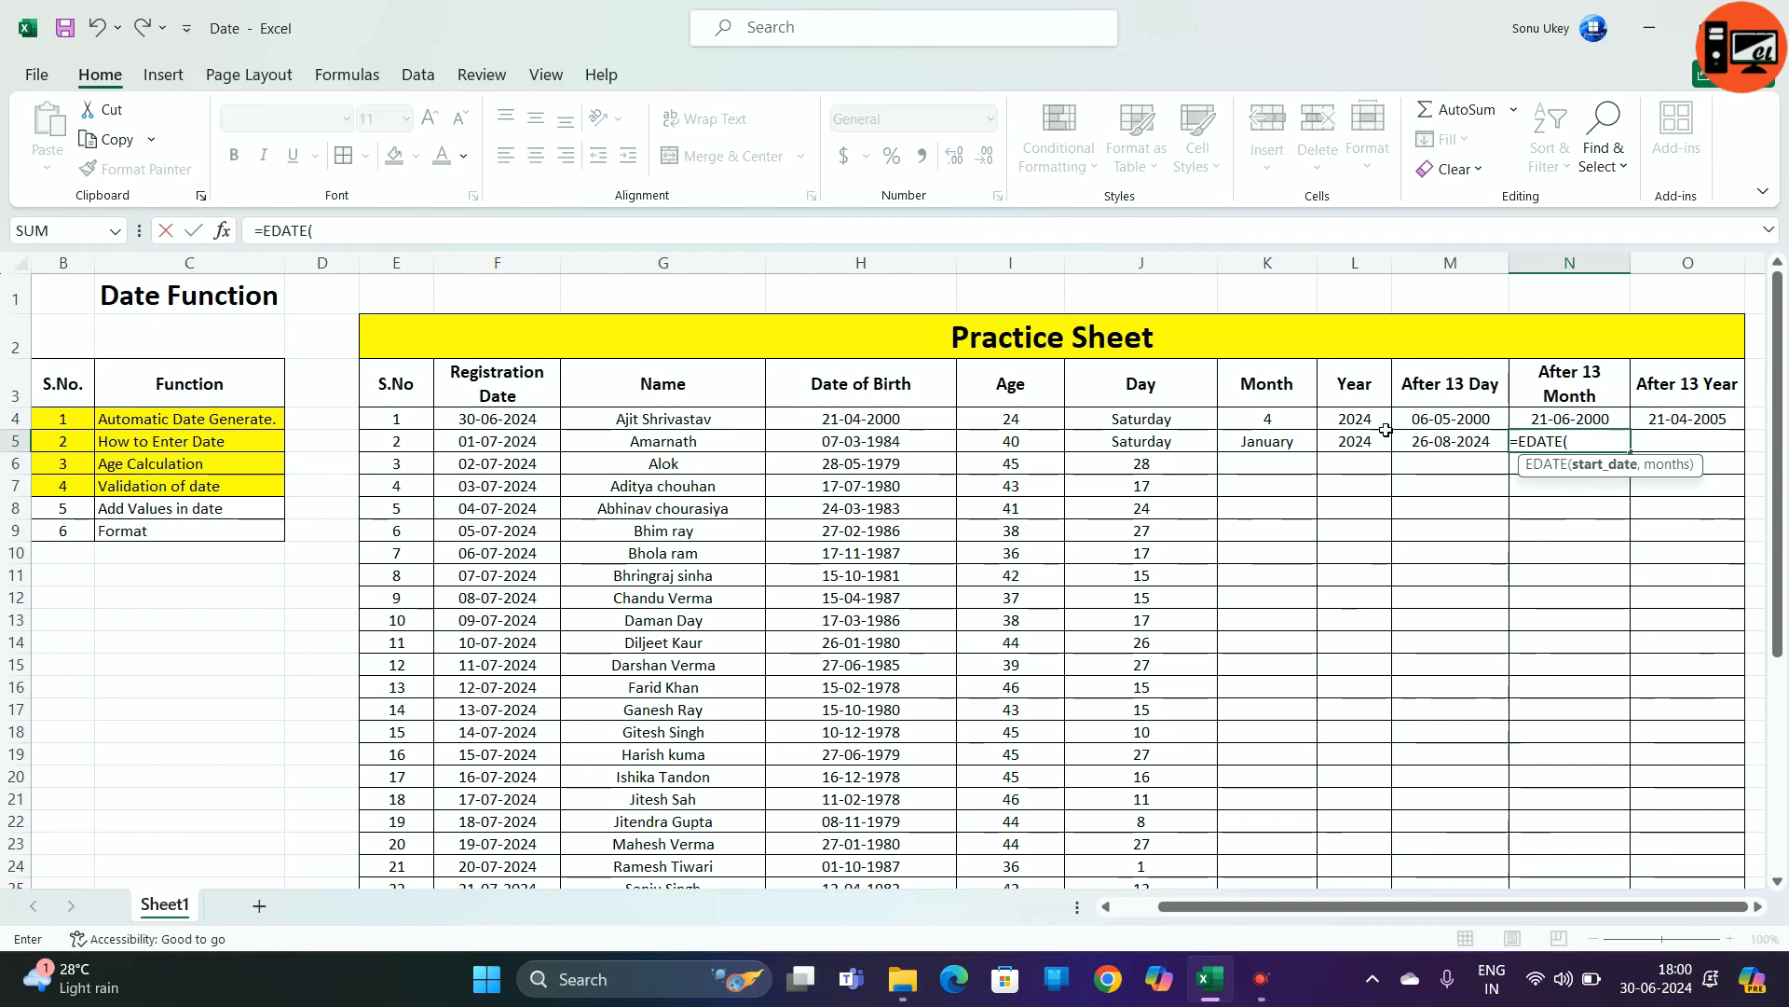
left_click(528, 442)
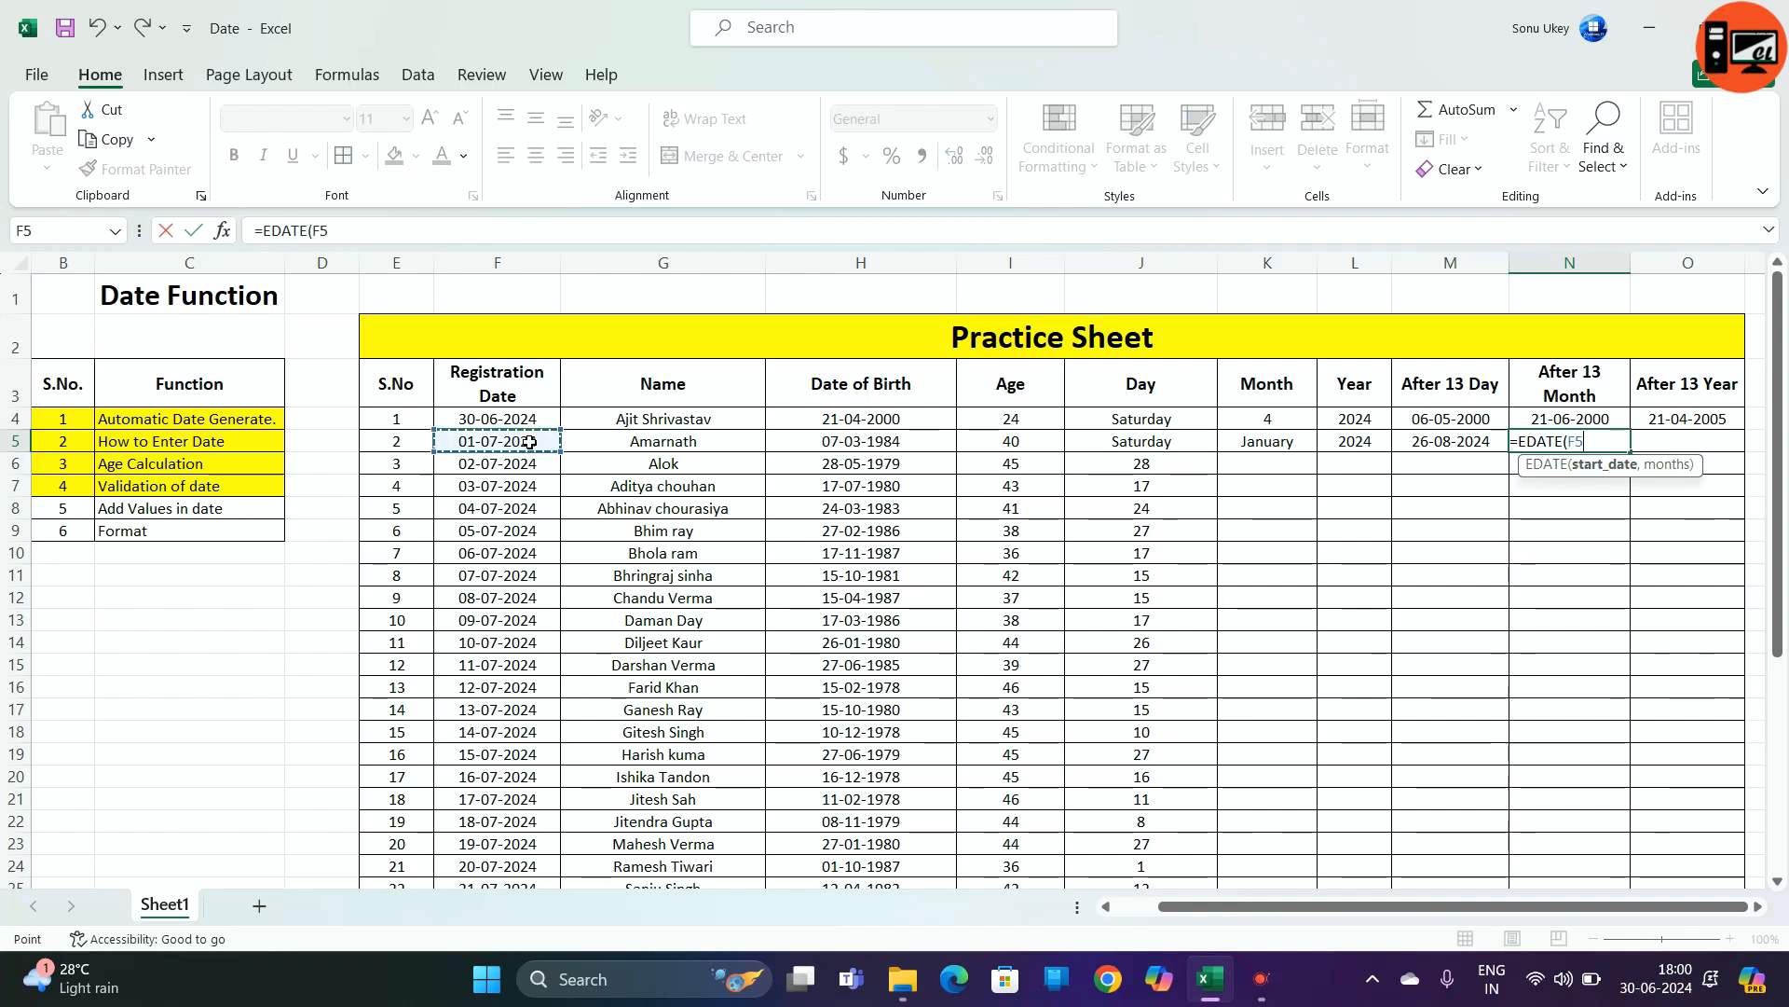
type(",3")
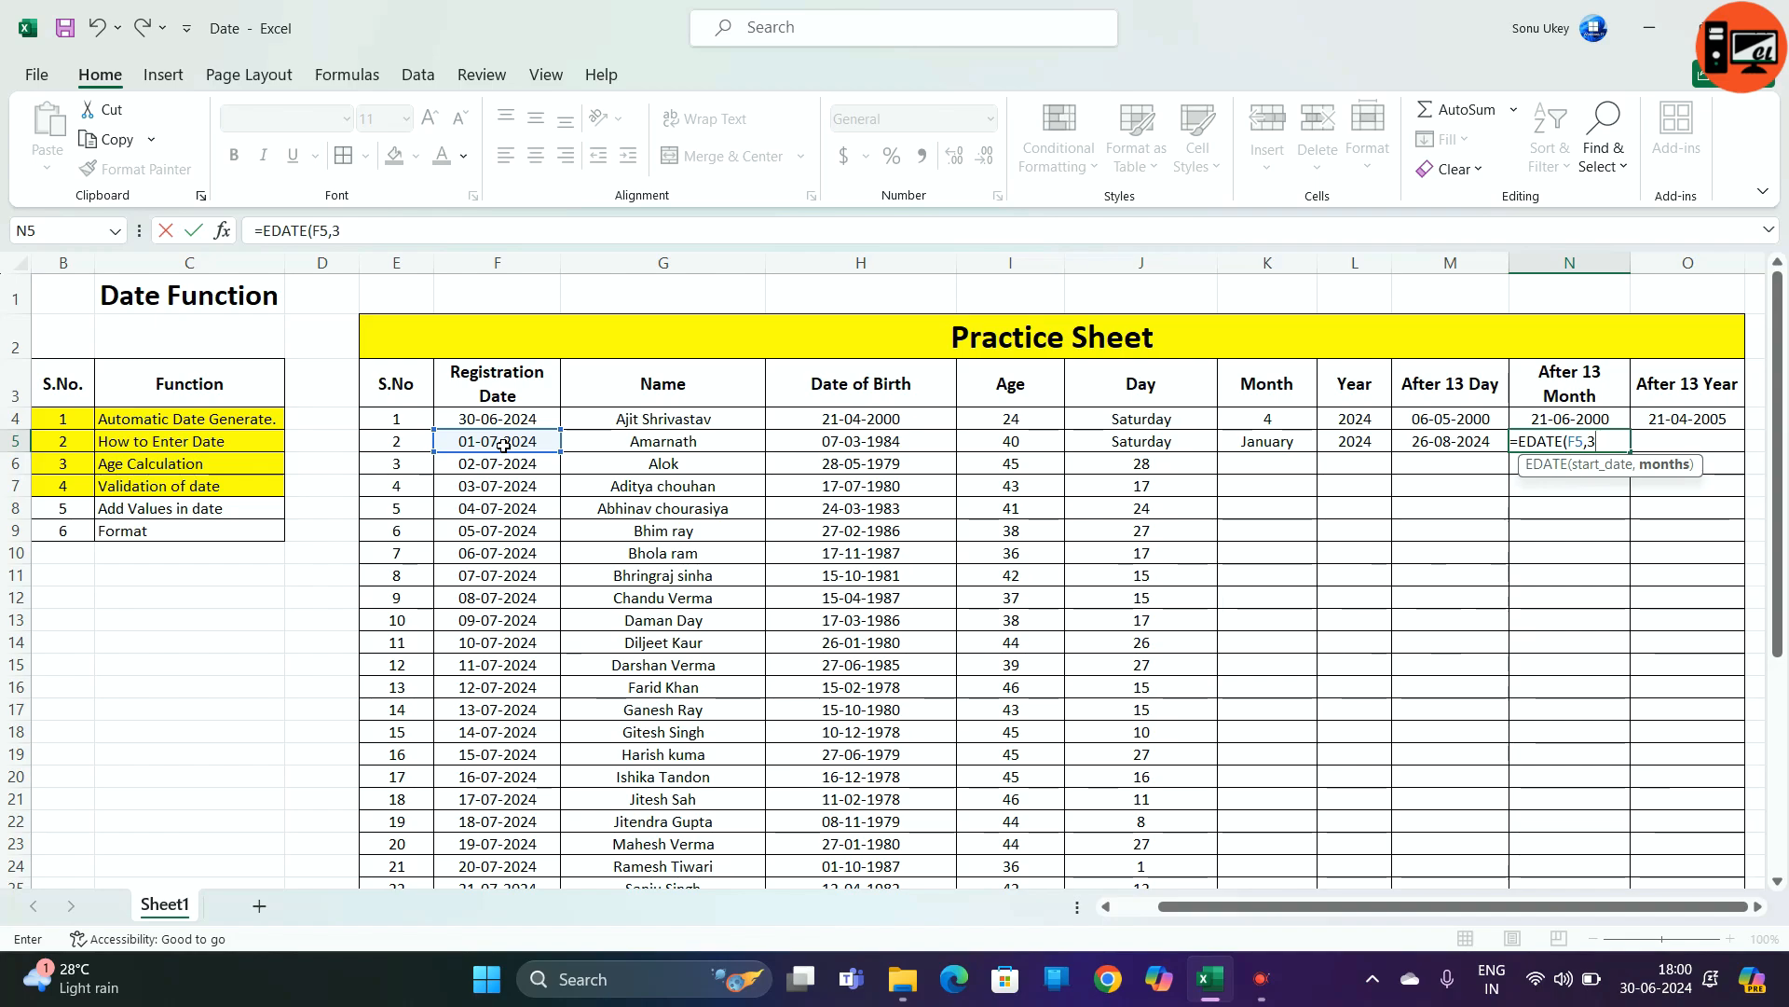
type(")")
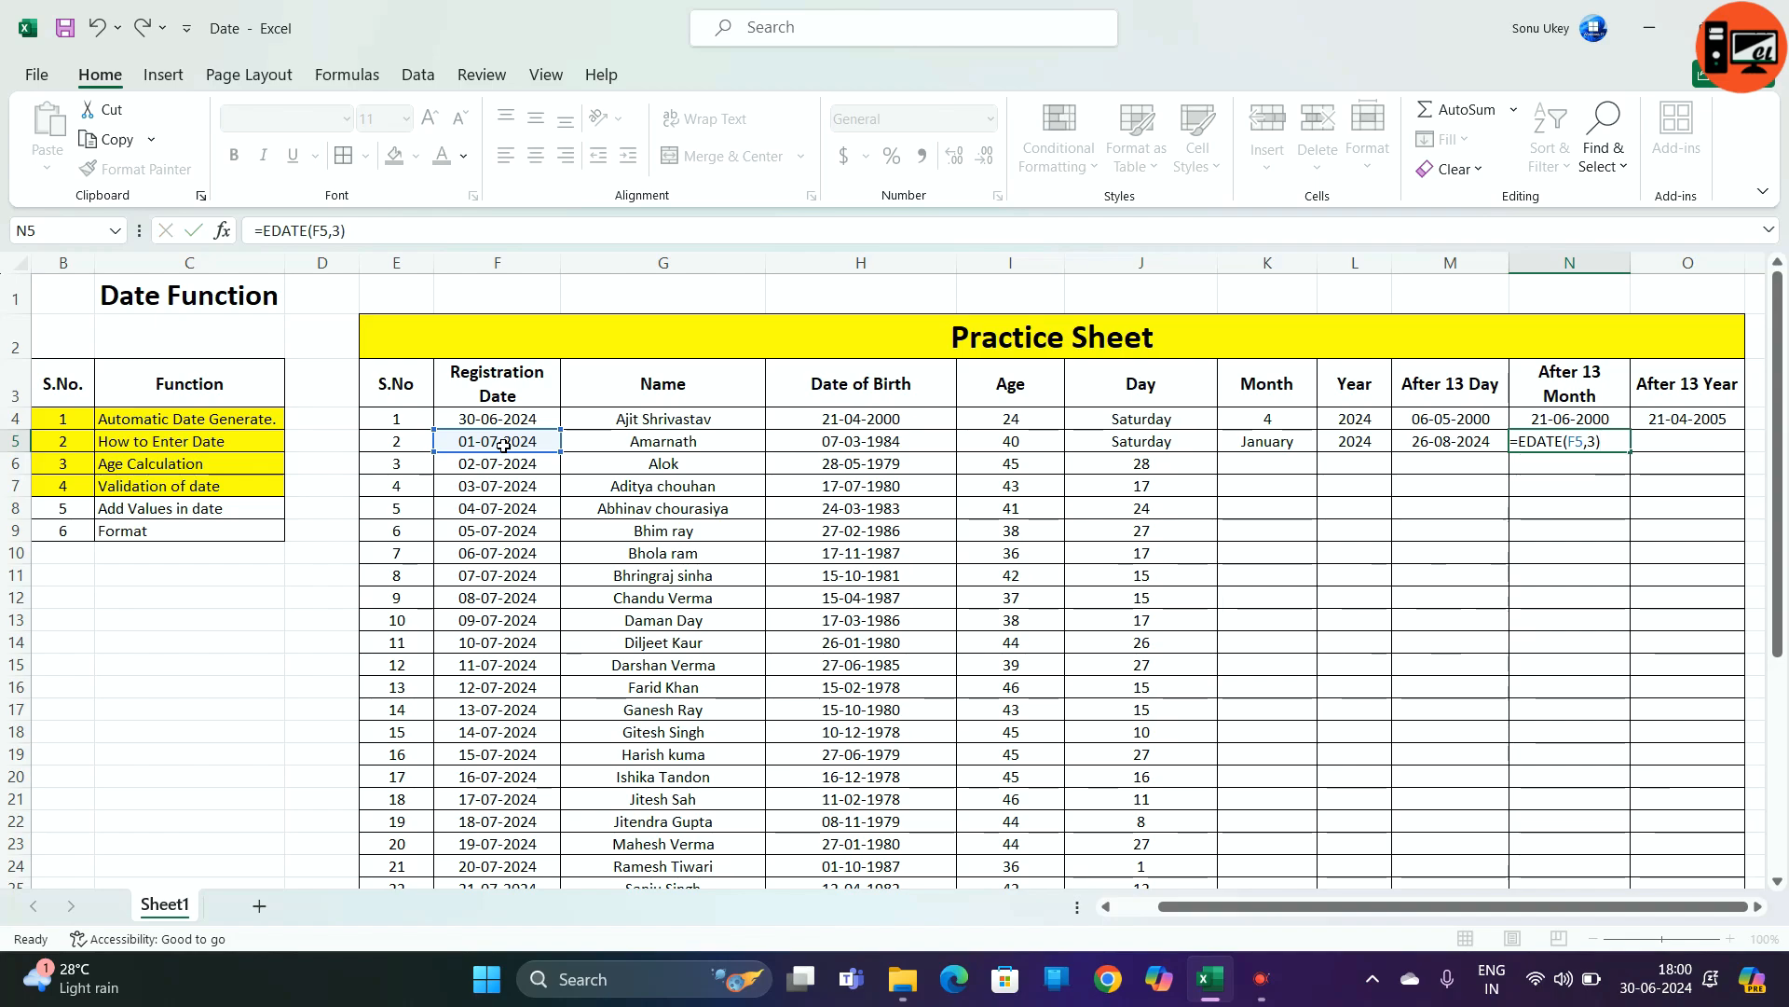
key("Return")
- Copy the date formatting of N4 onto N5 with Format Painter
left_click(1575, 441)
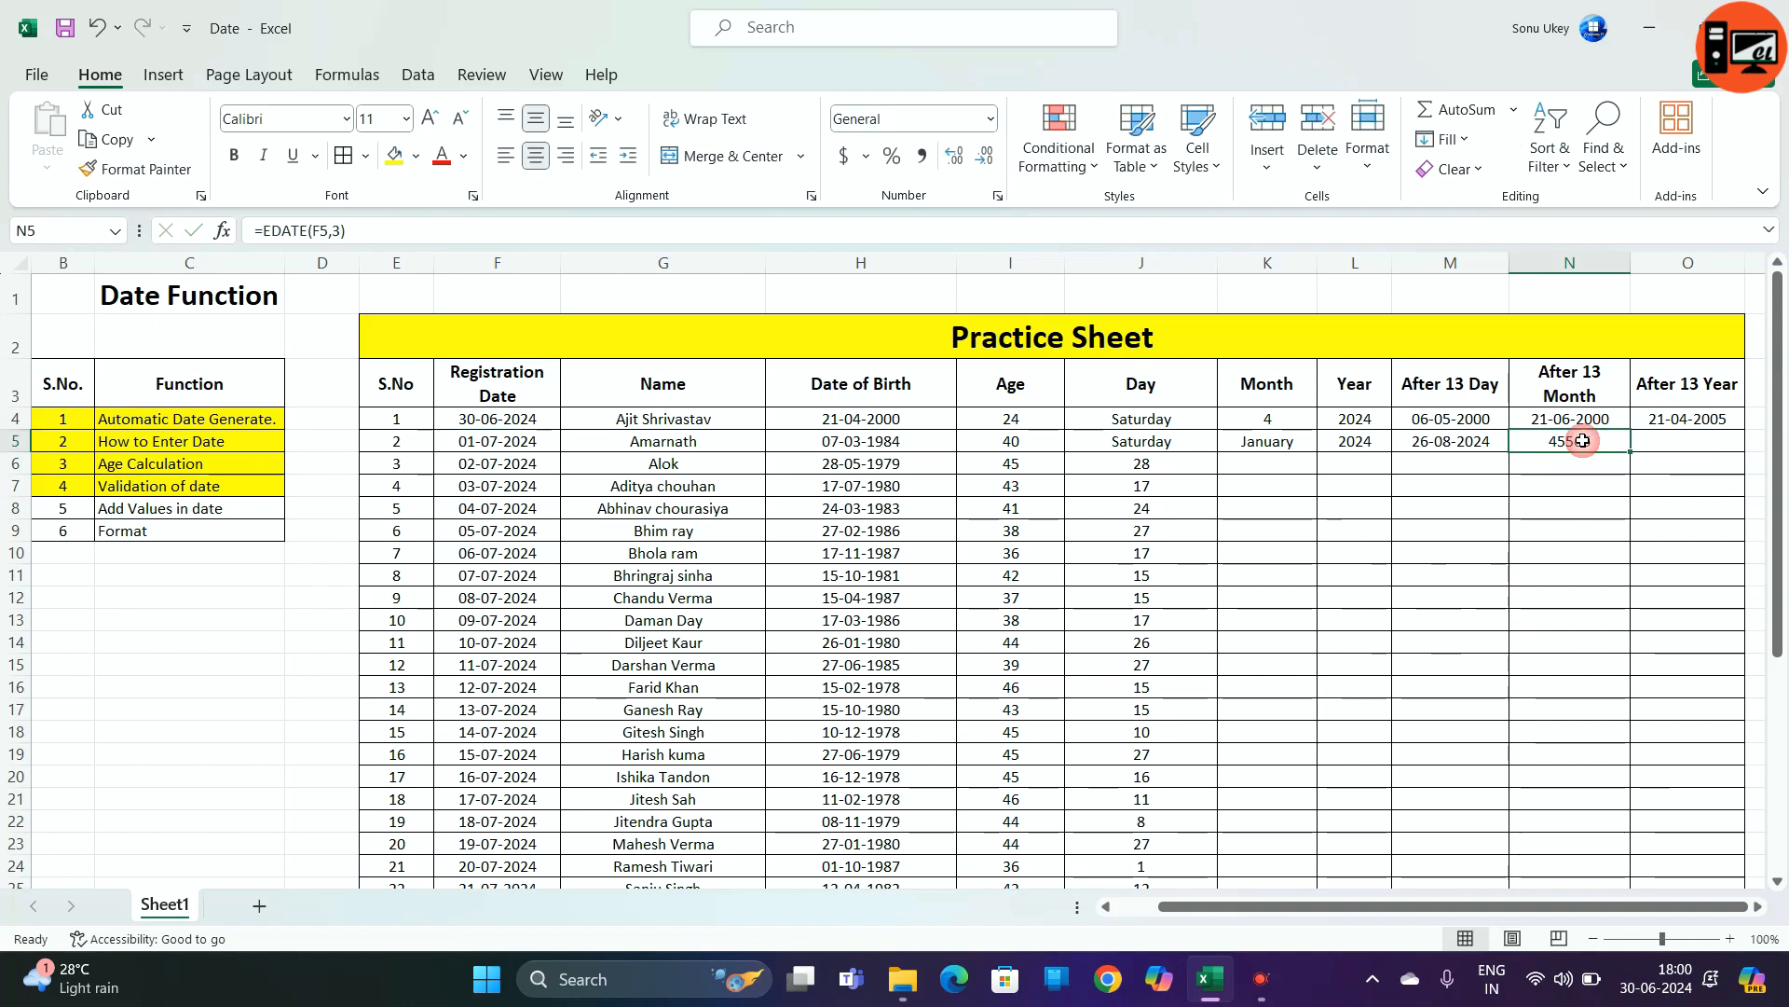
left_click(992, 119)
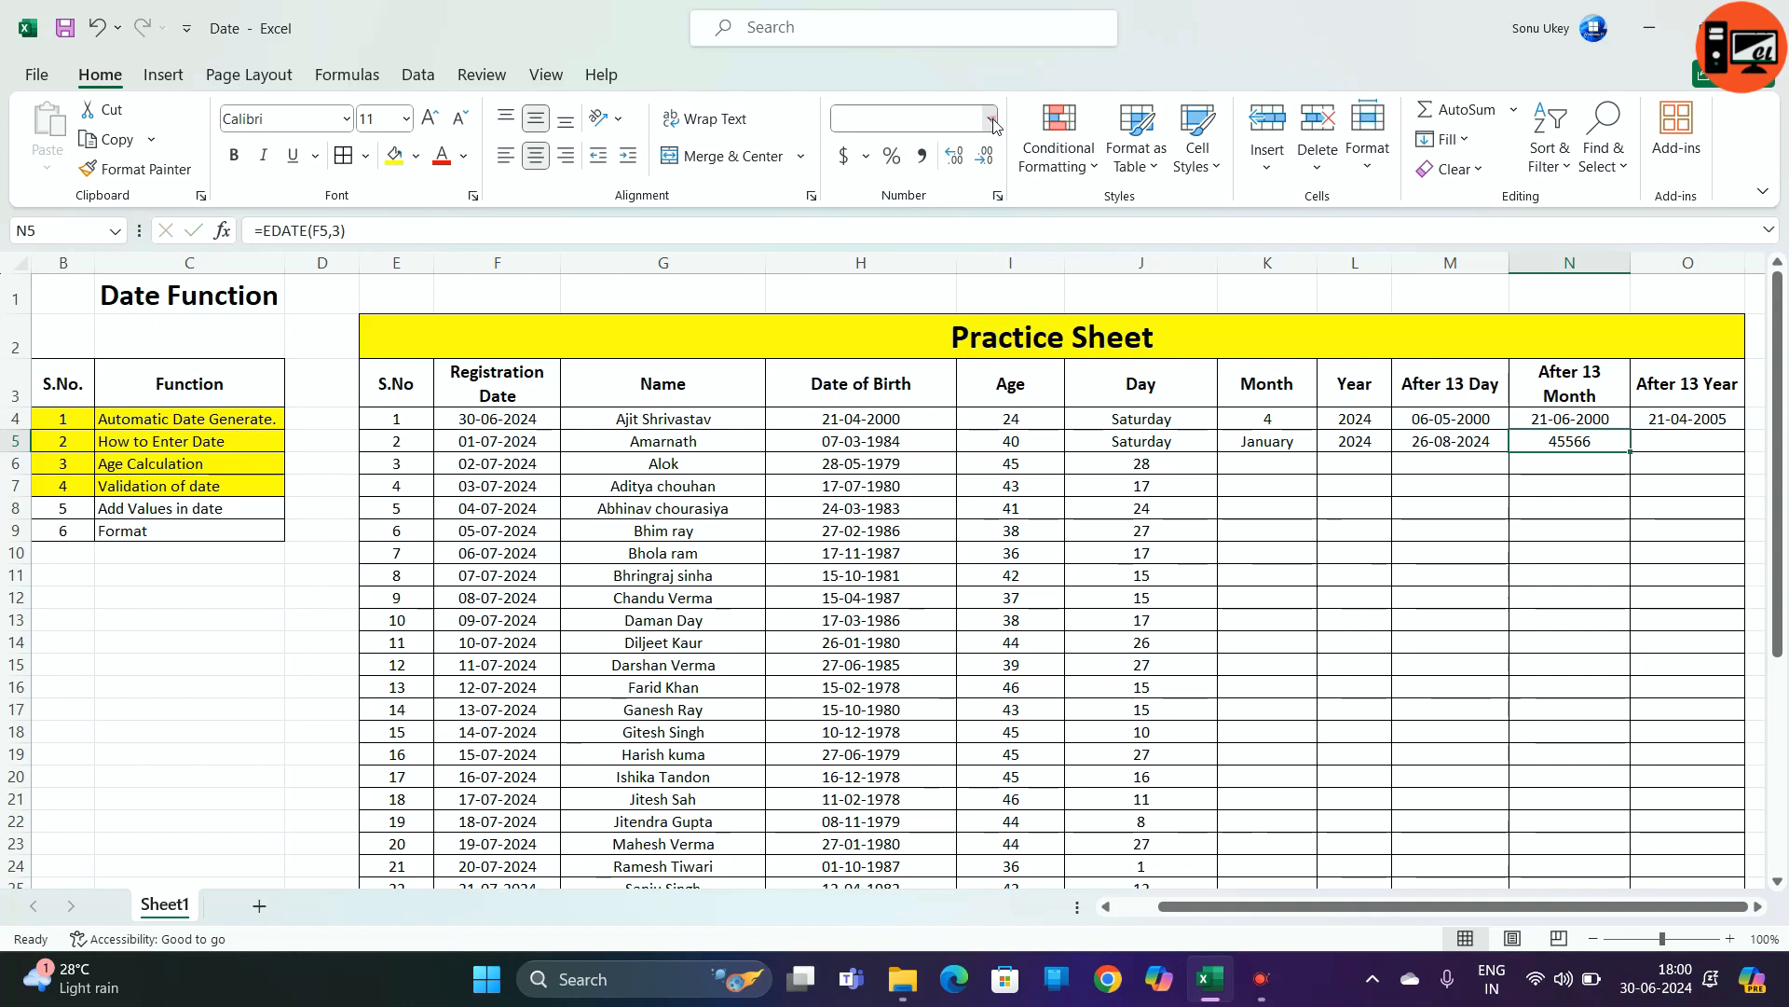
left_click(1599, 419)
left_click(1591, 416)
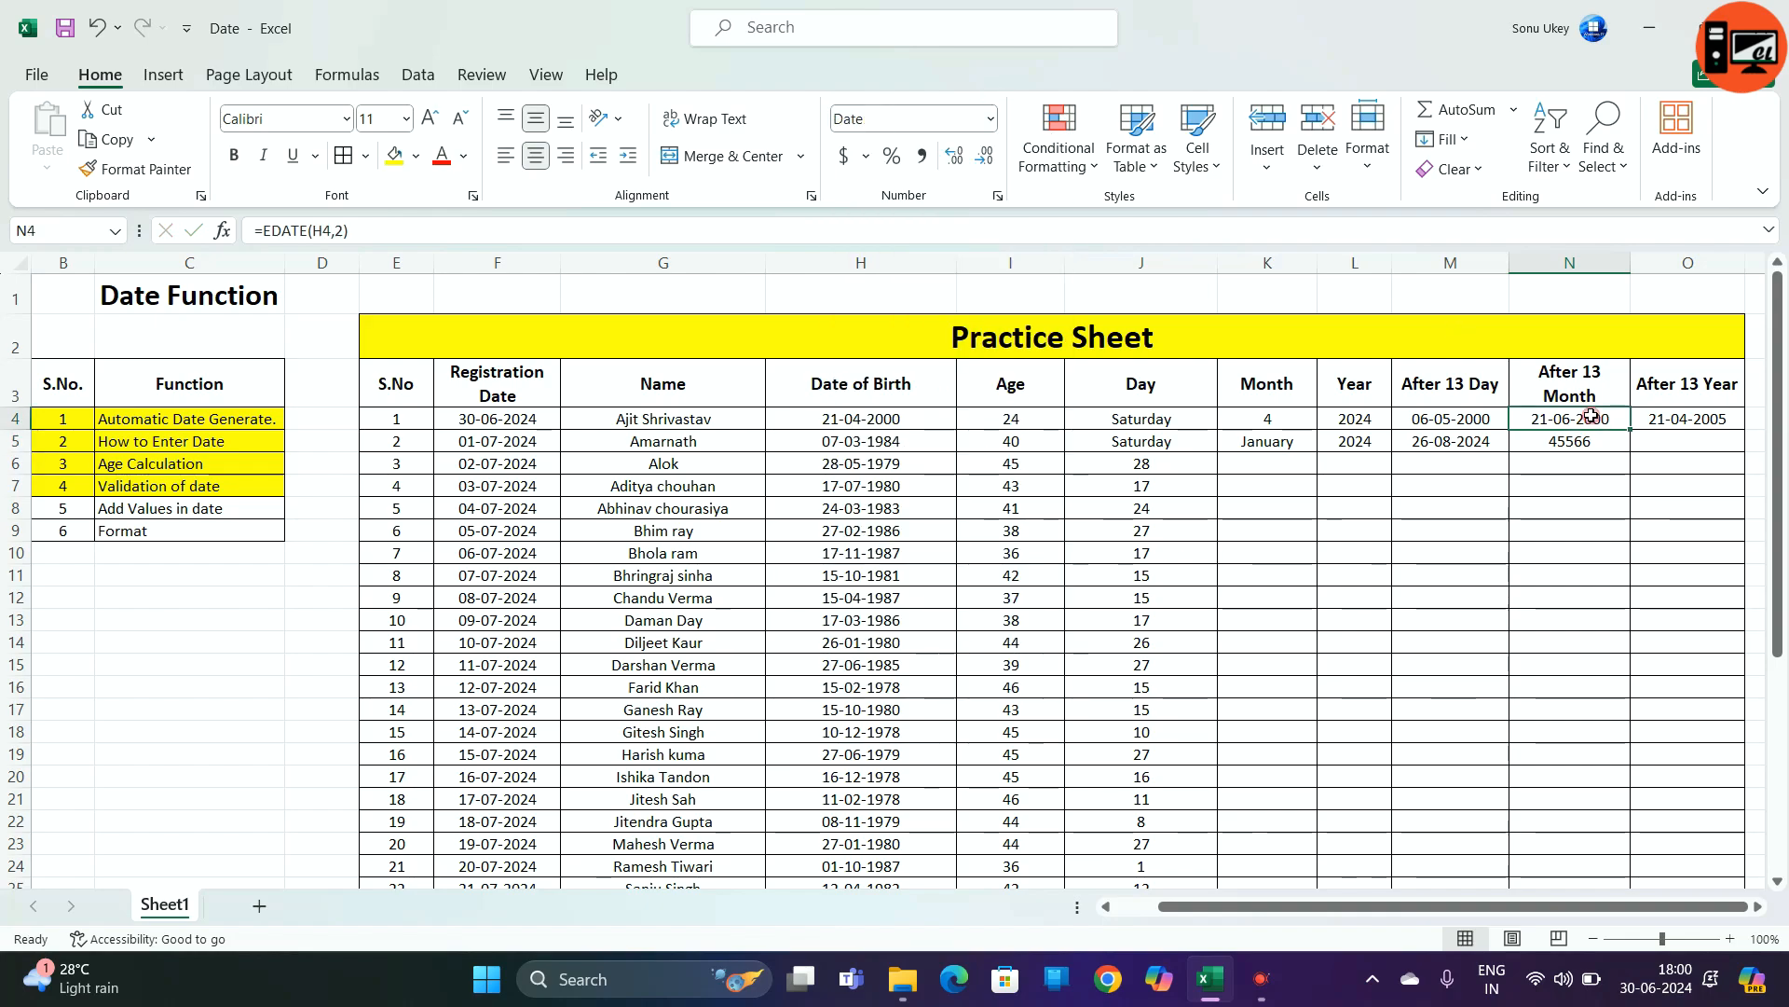
left_click(140, 169)
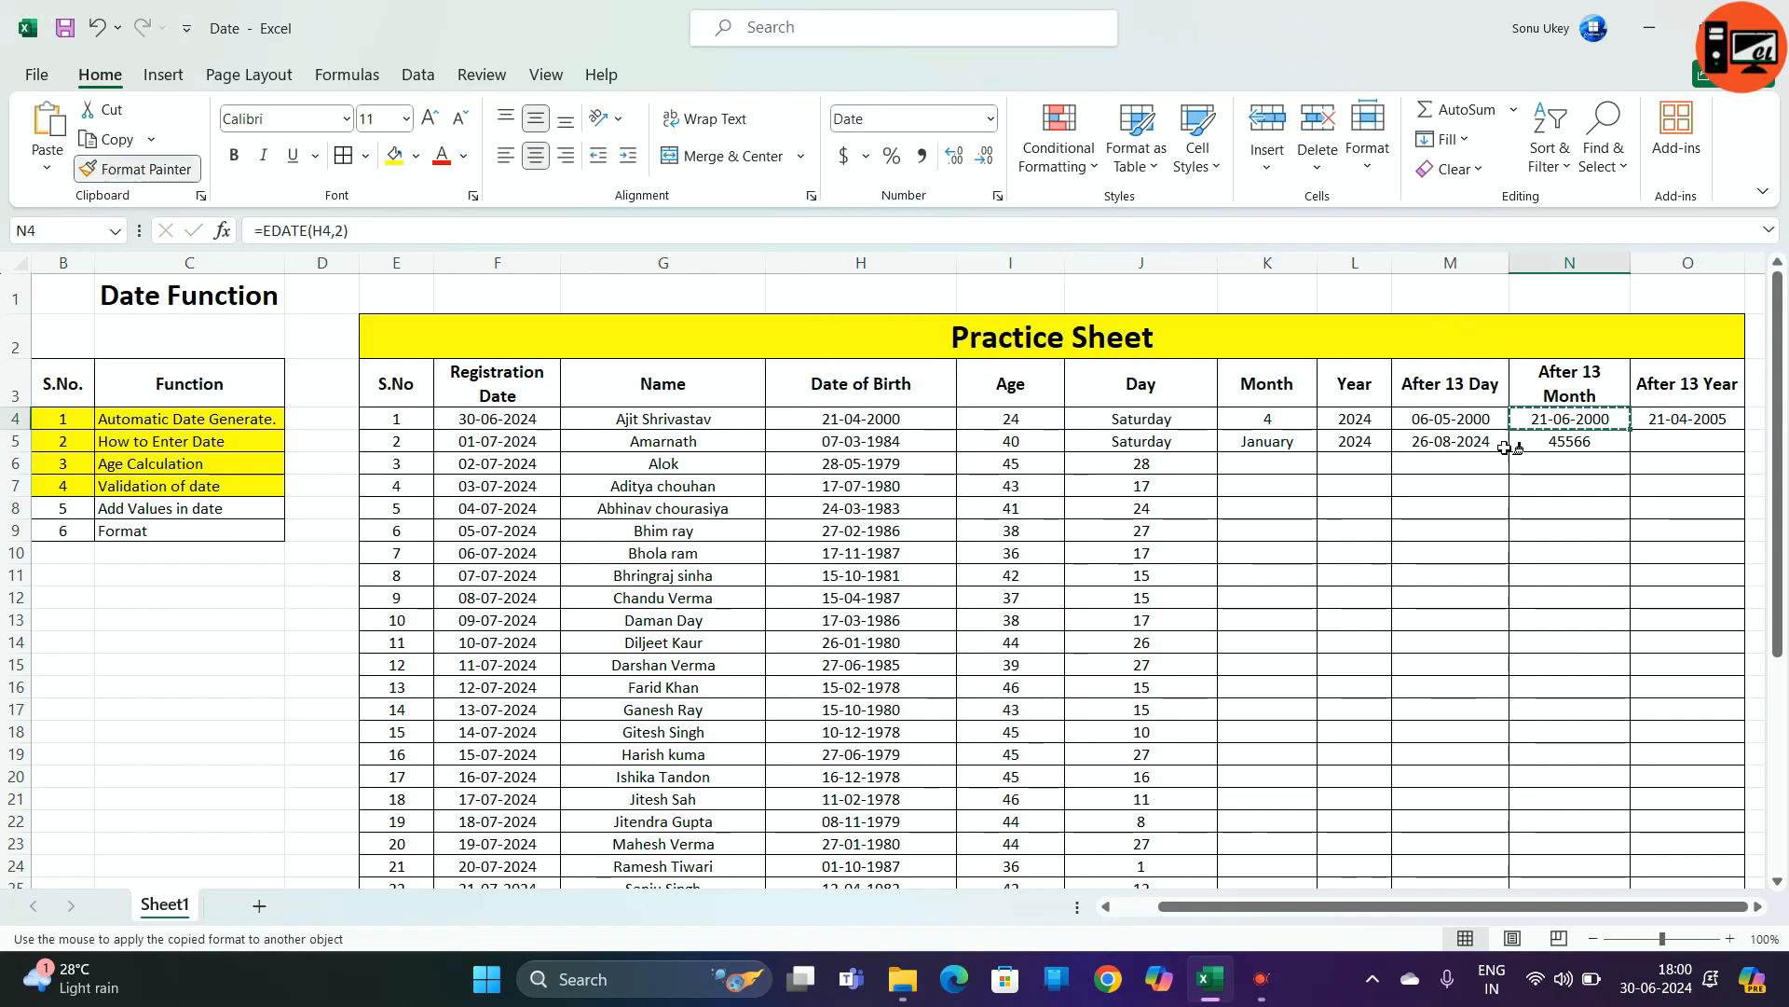
left_click(1570, 441)
left_click(992, 119)
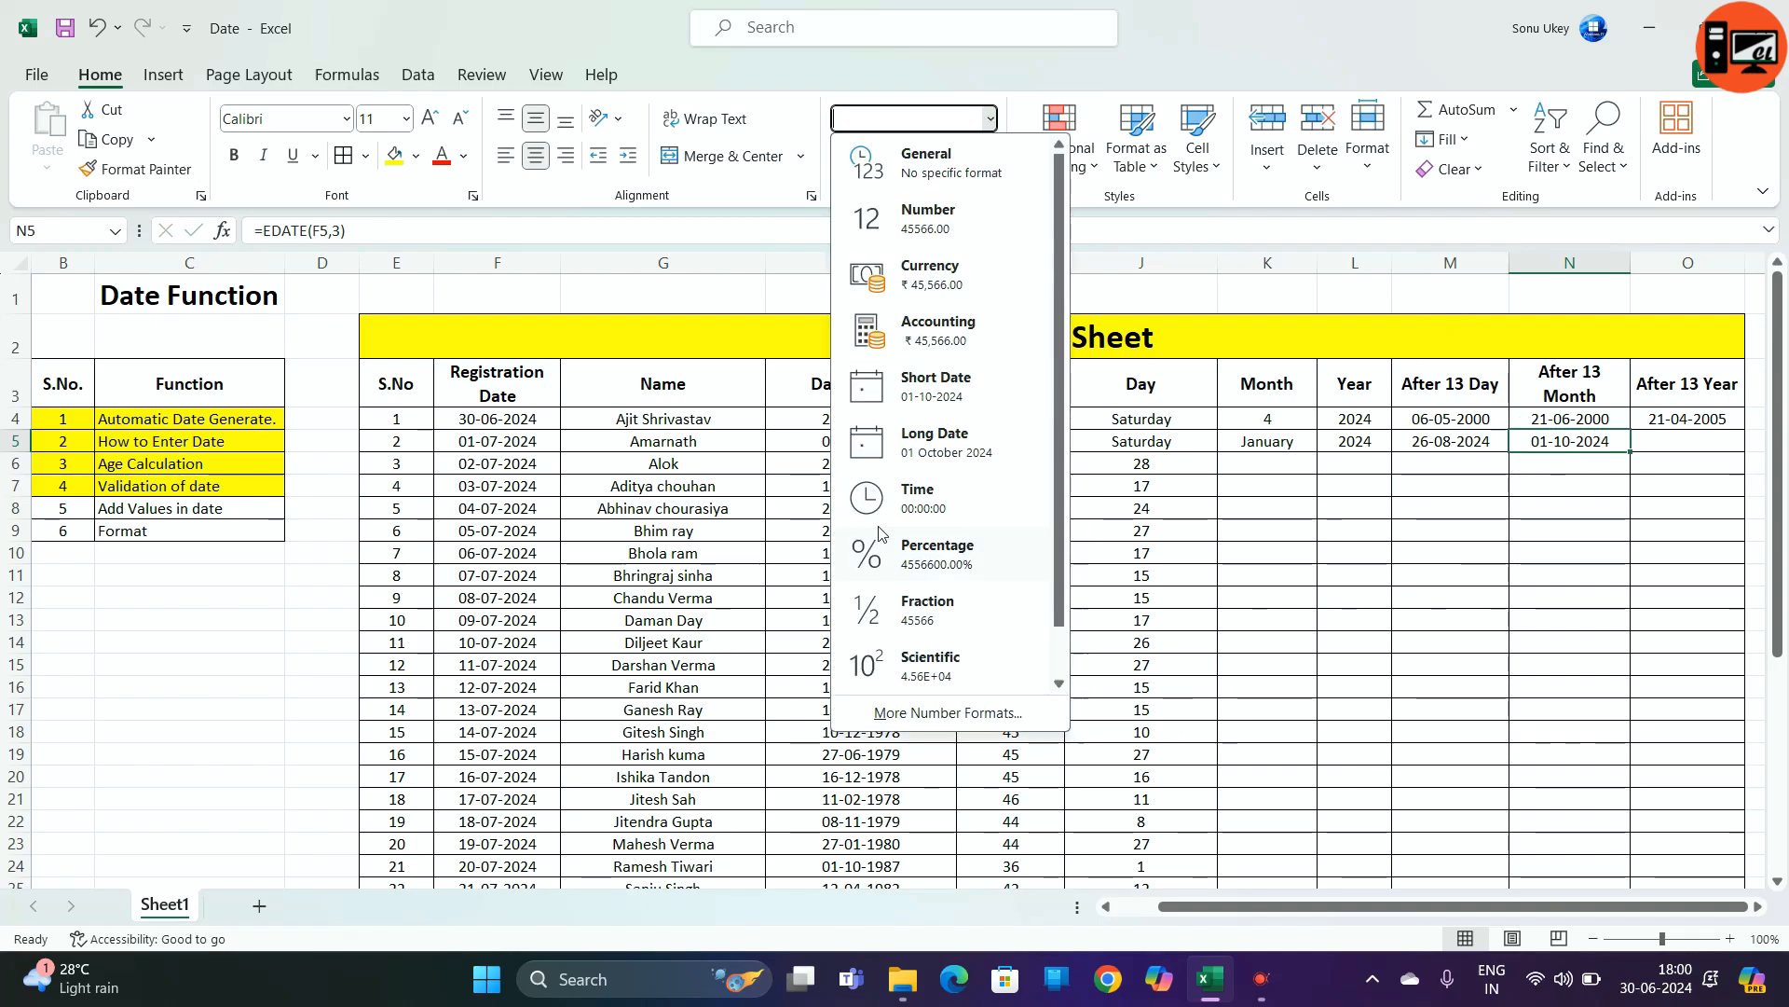
left_click(1559, 443)
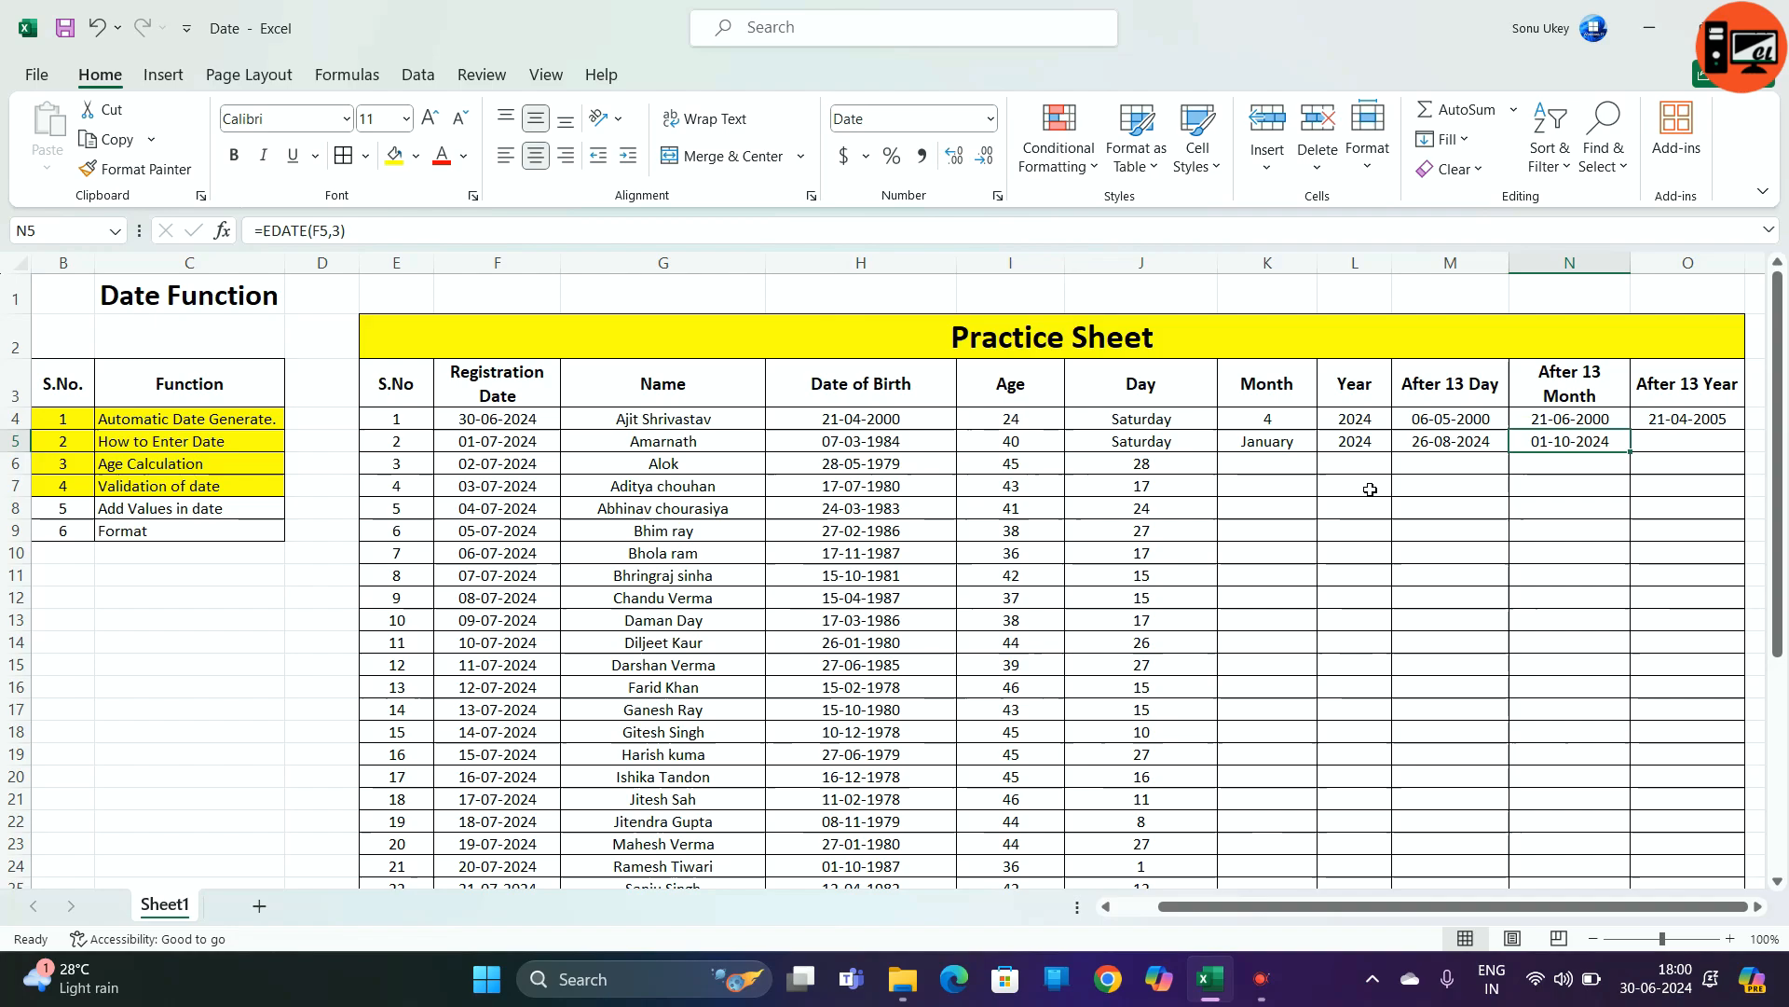
- In O5, enter an EDATE formula adding 7 years to the registration date: =EDATE(F5,12*7)
left_click(1688, 448)
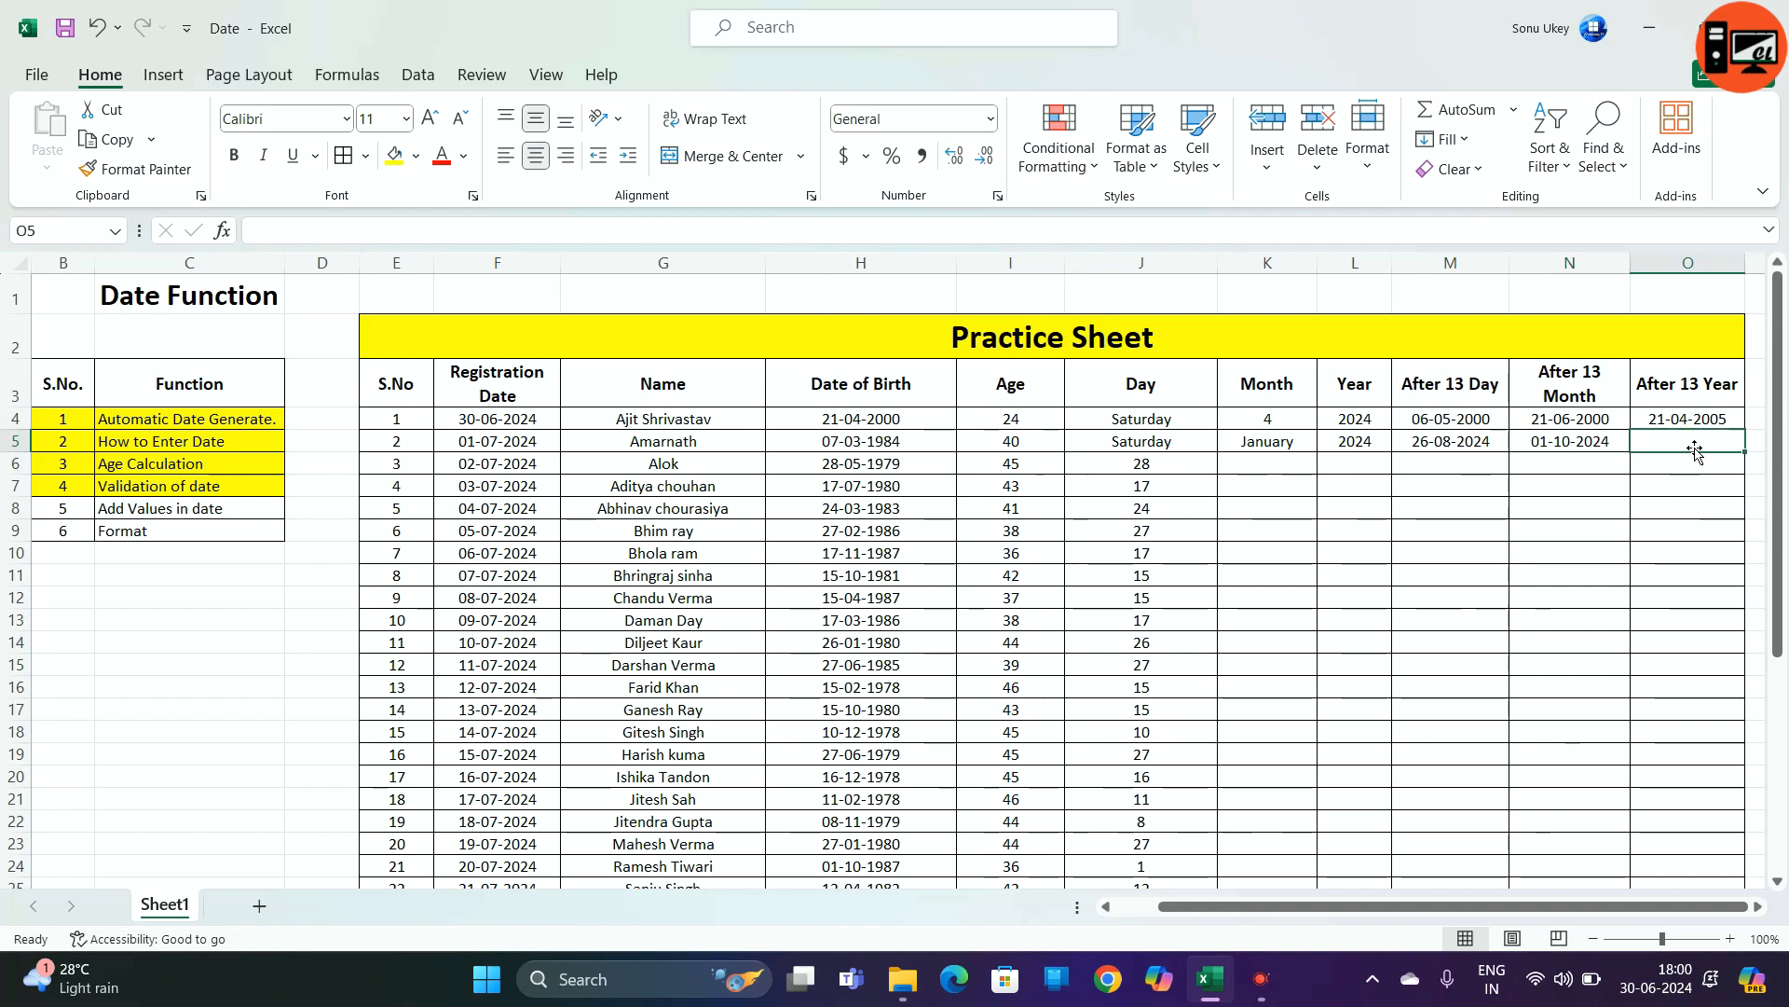
type("=da")
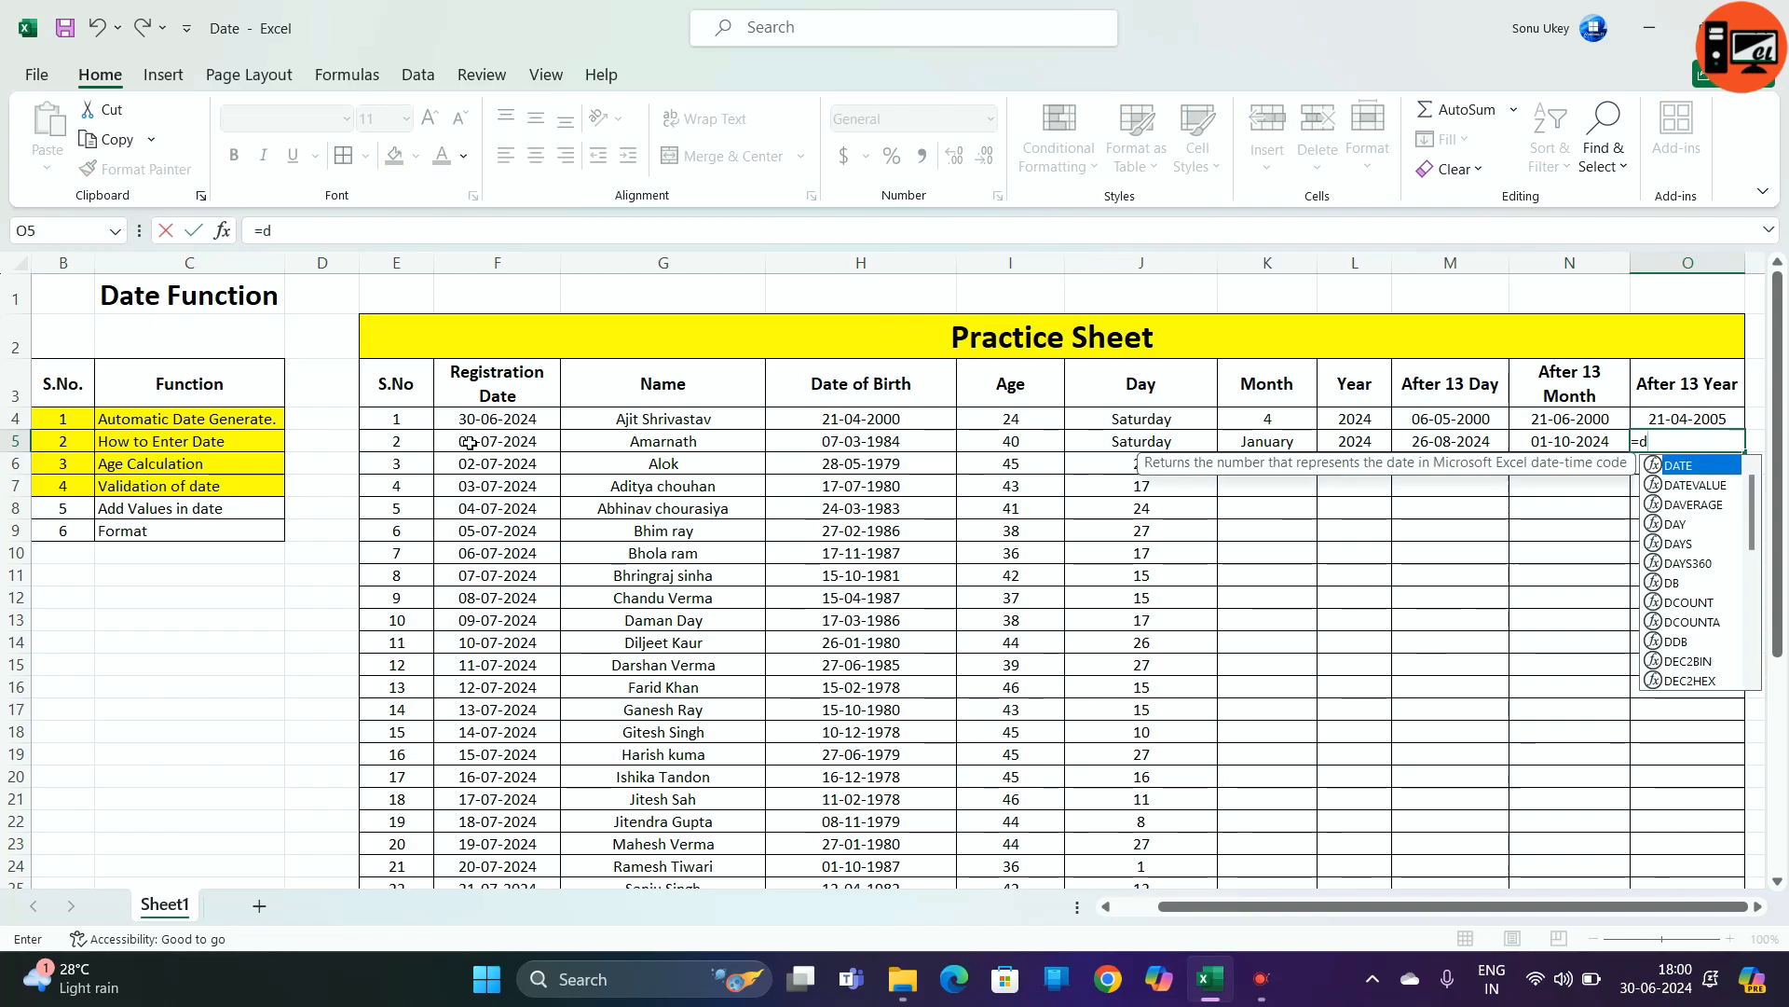
key("BackSpace")
key("BackSpace")
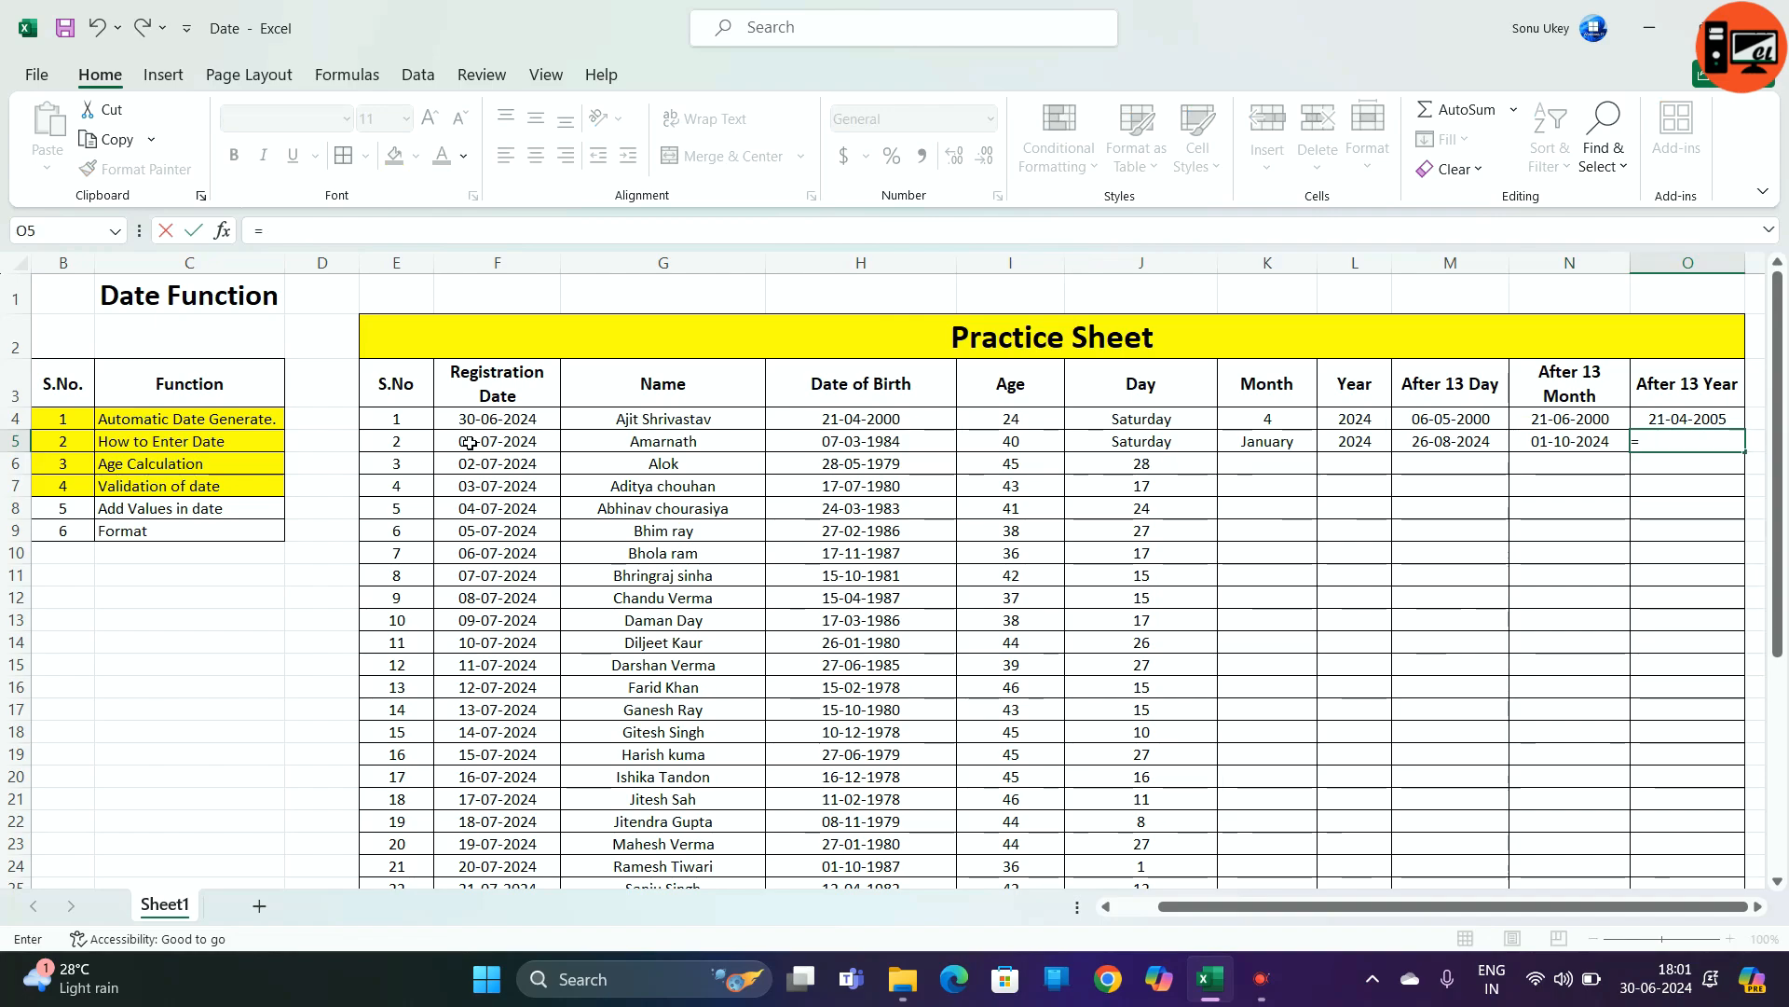
type("edat")
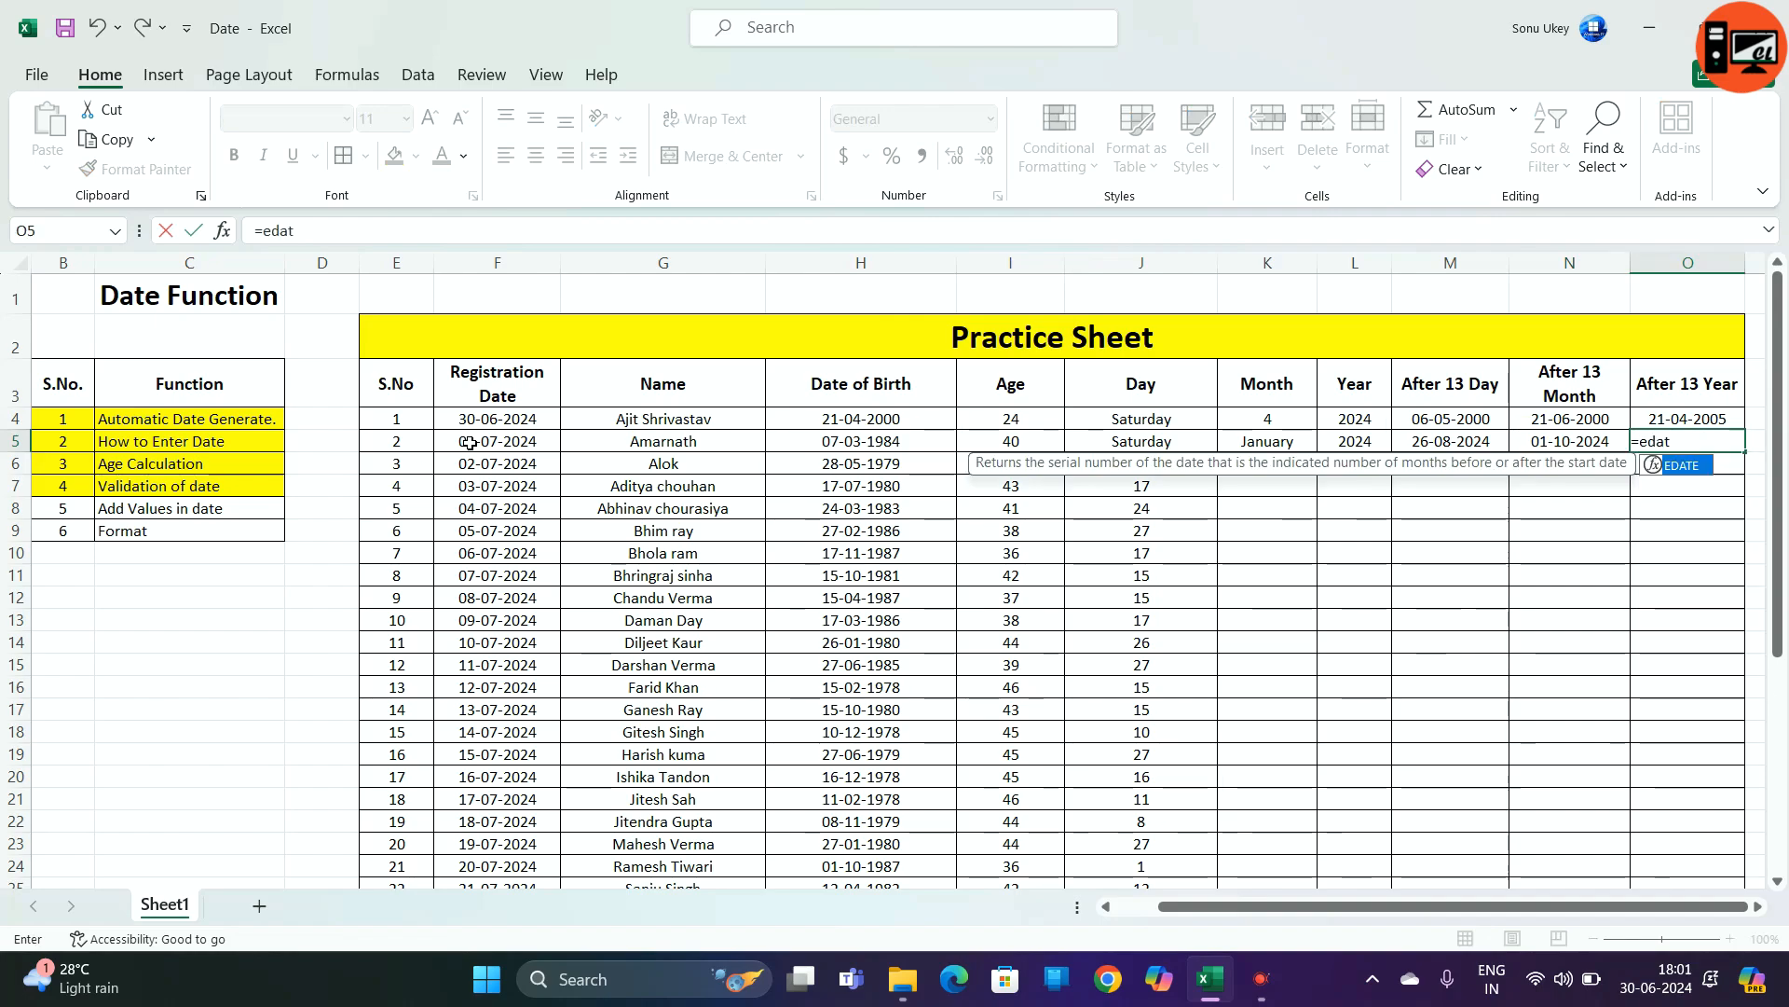
key("Tab")
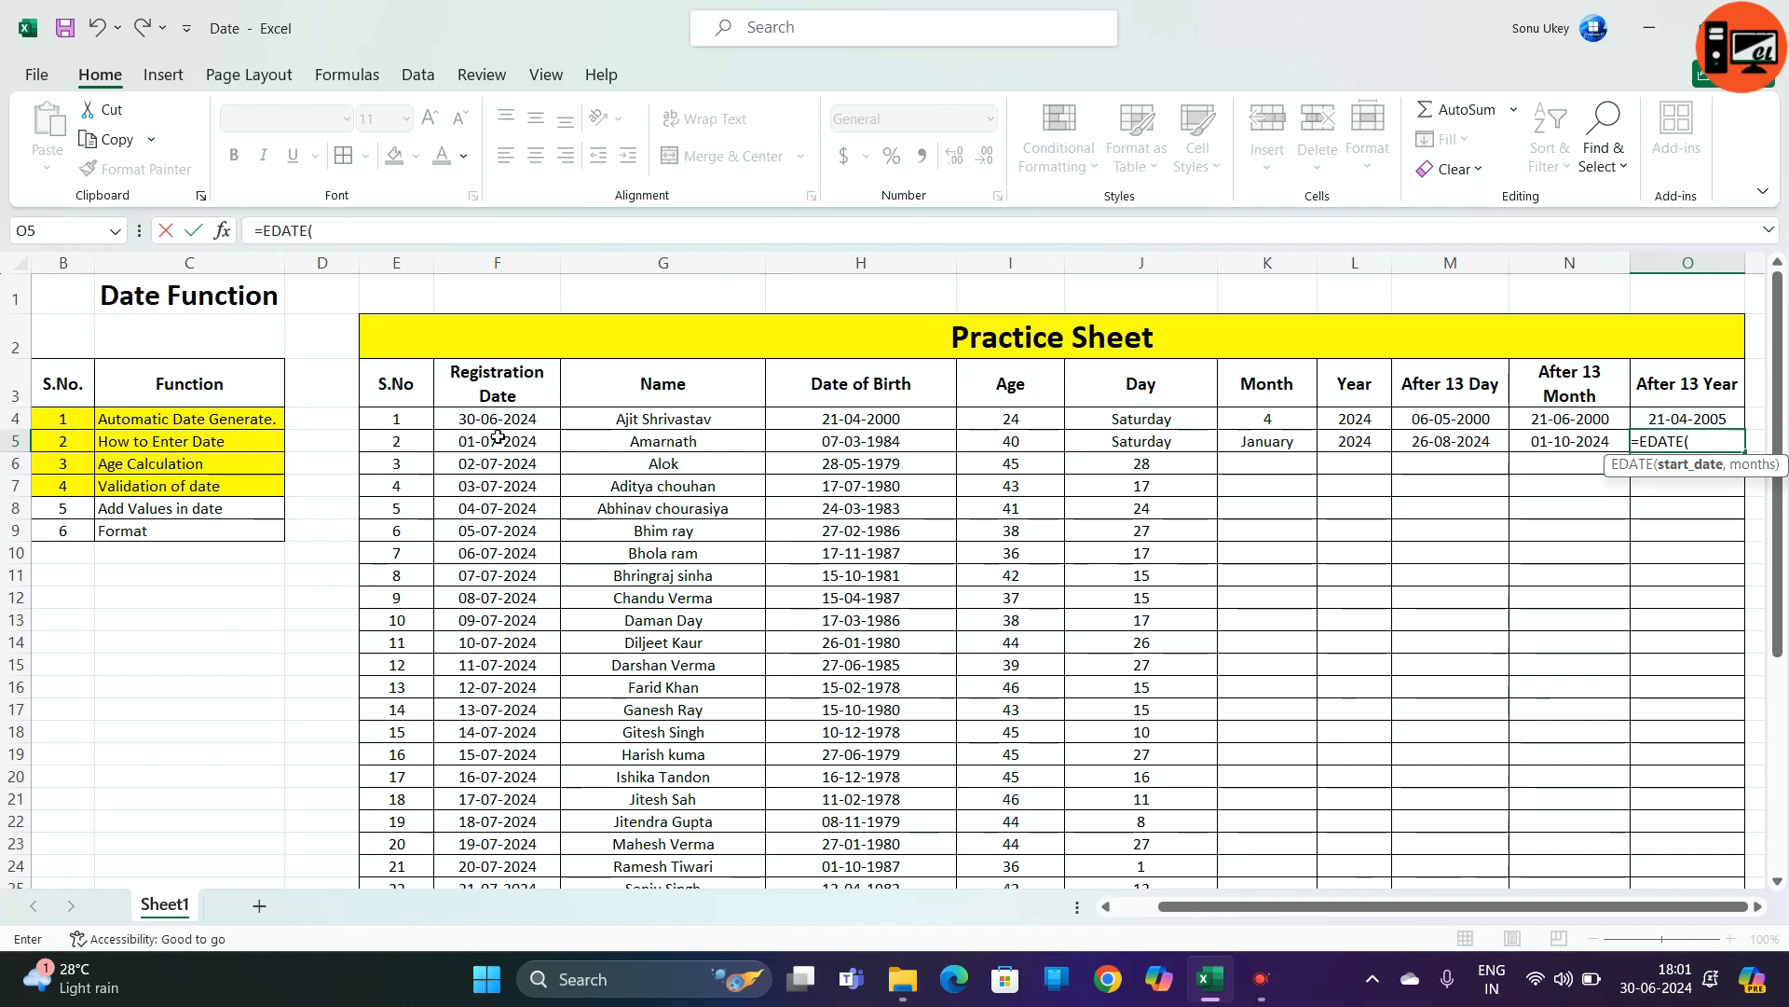
left_click(502, 444)
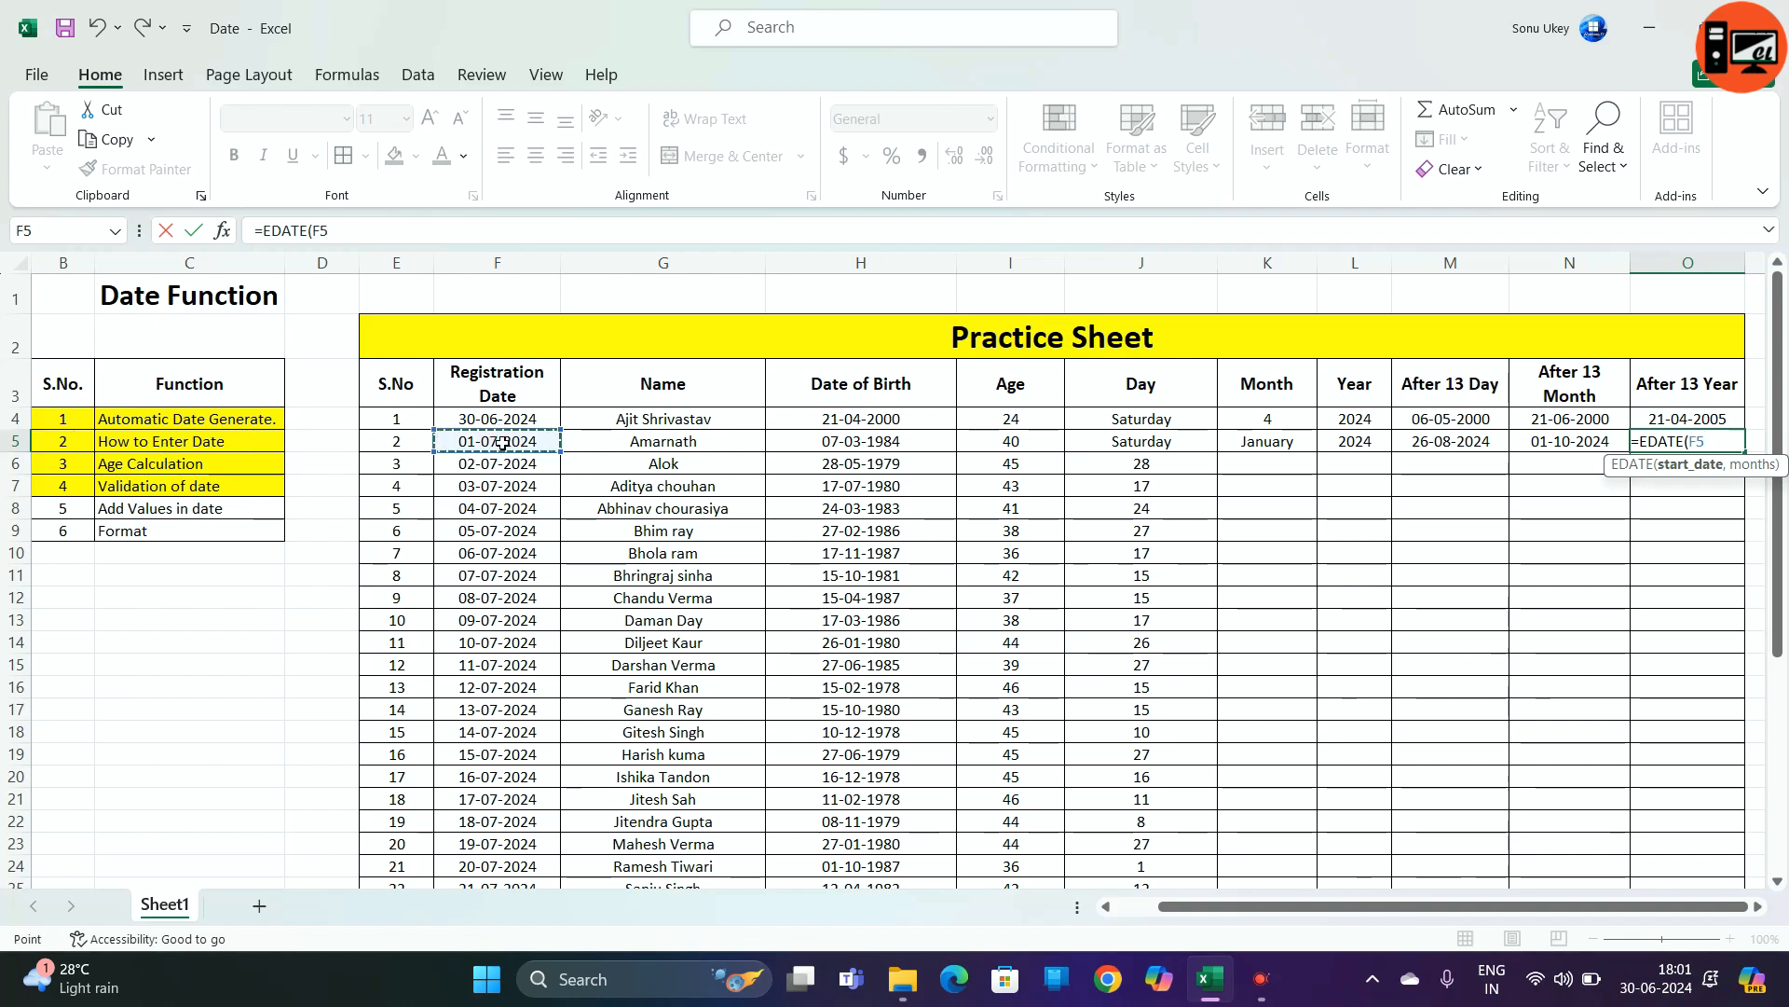
type(",")
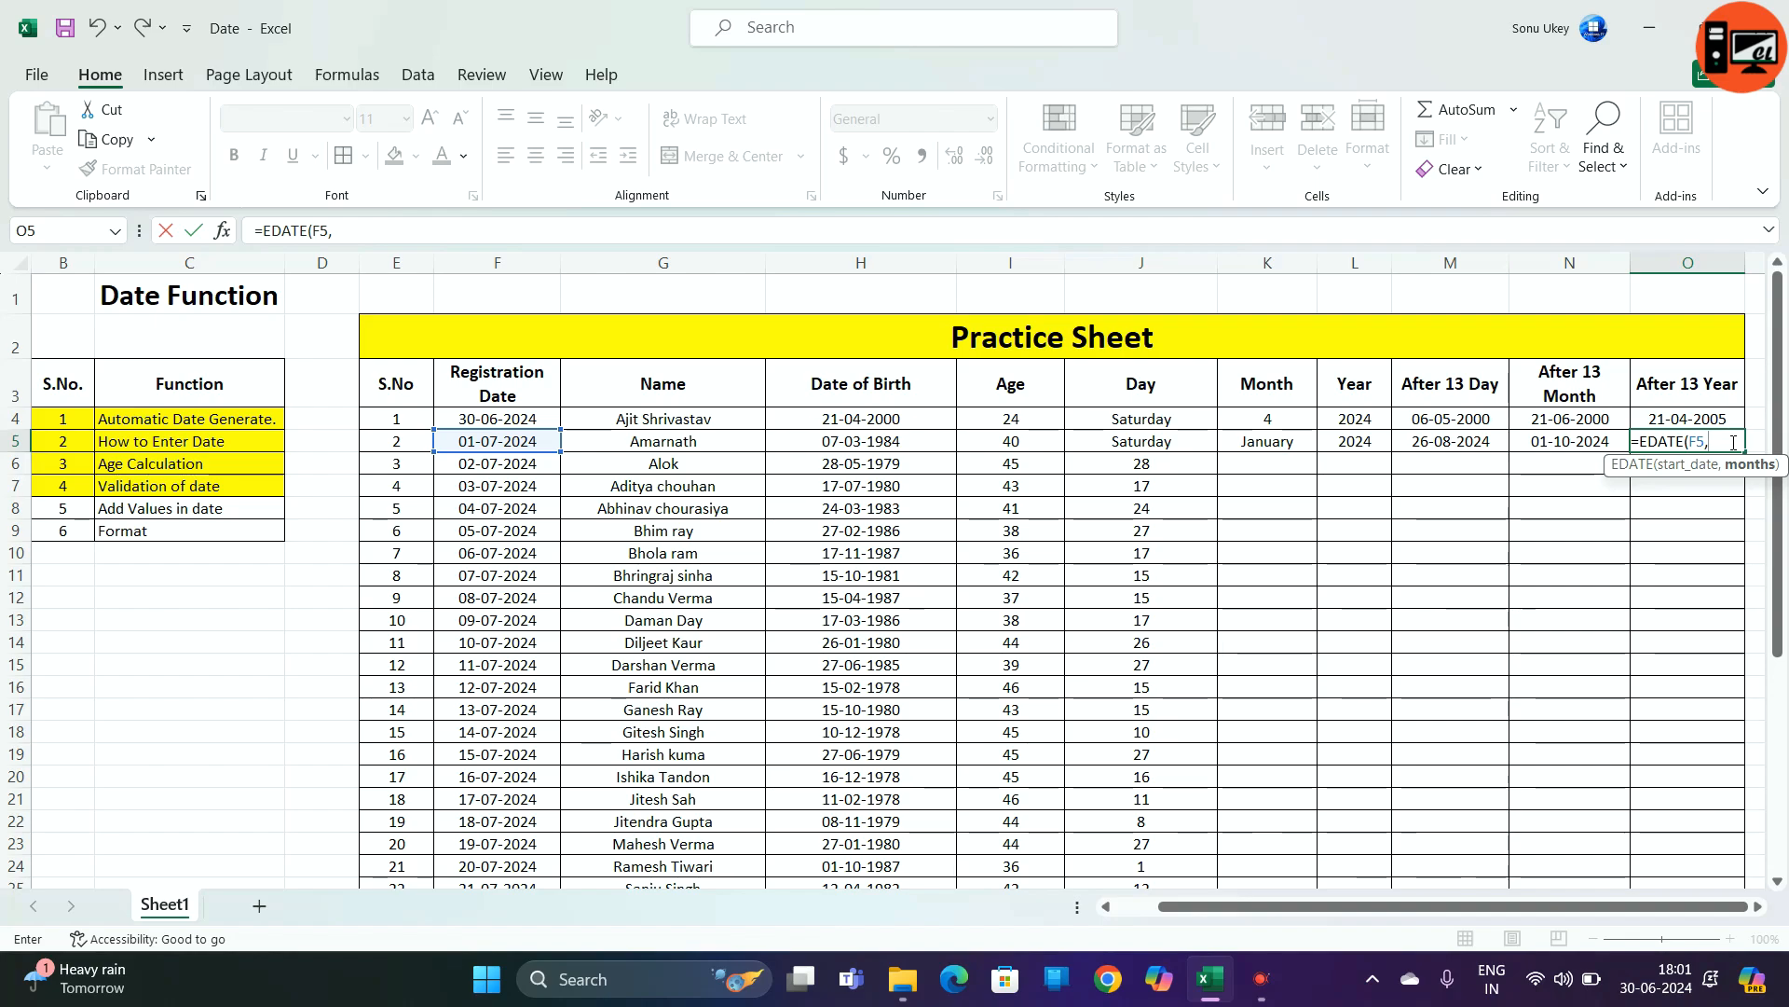
type("12*7")
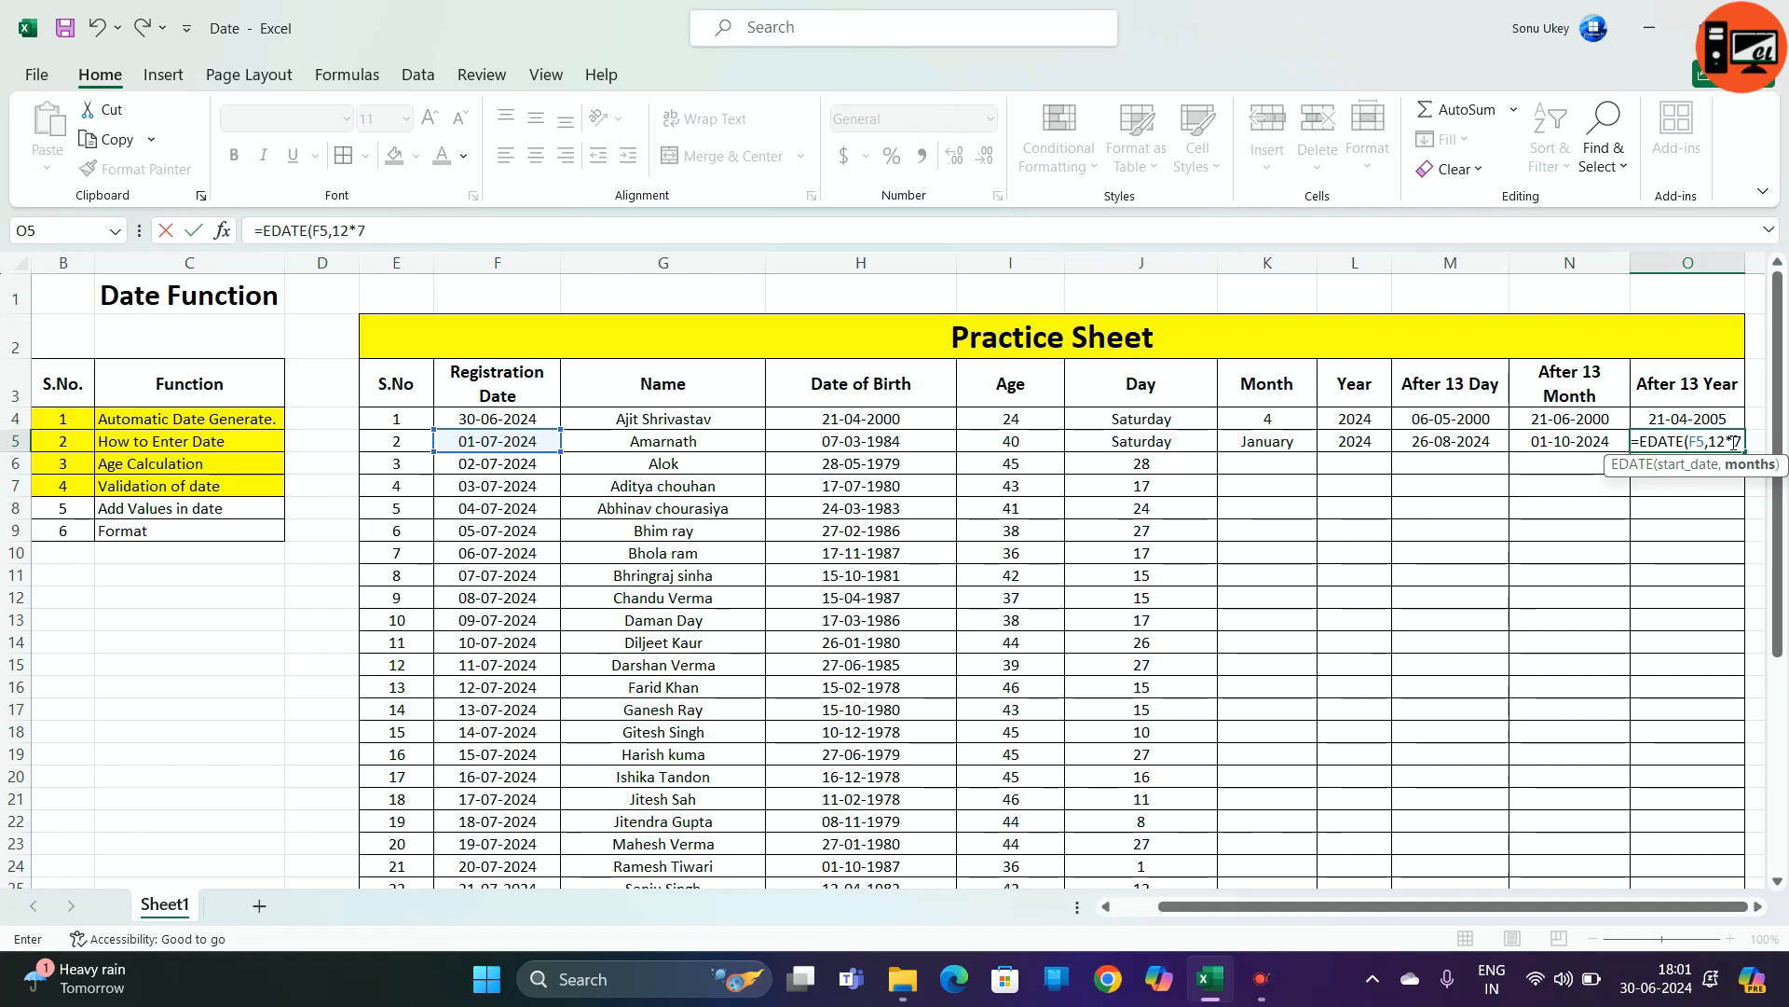
type(")")
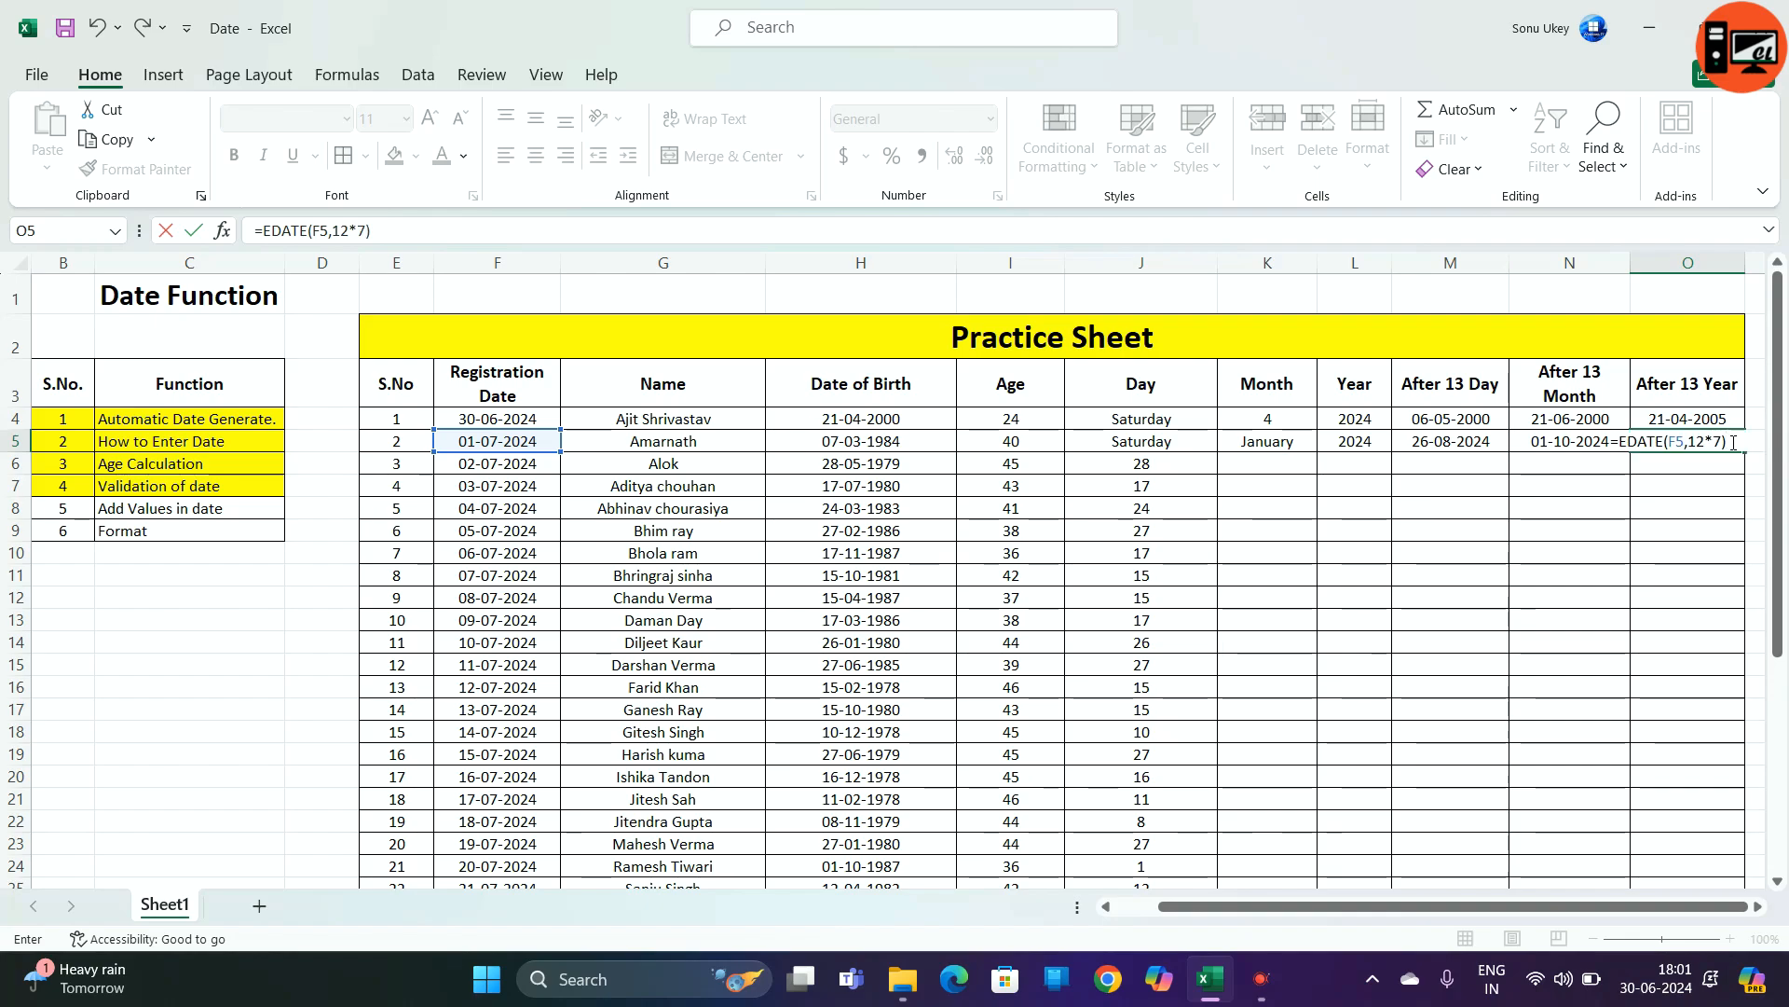
key("Return")
- Copy the date formatting of O4 onto O5 with Format Painter and compare O5 with the registration date in F5
left_click(1730, 442)
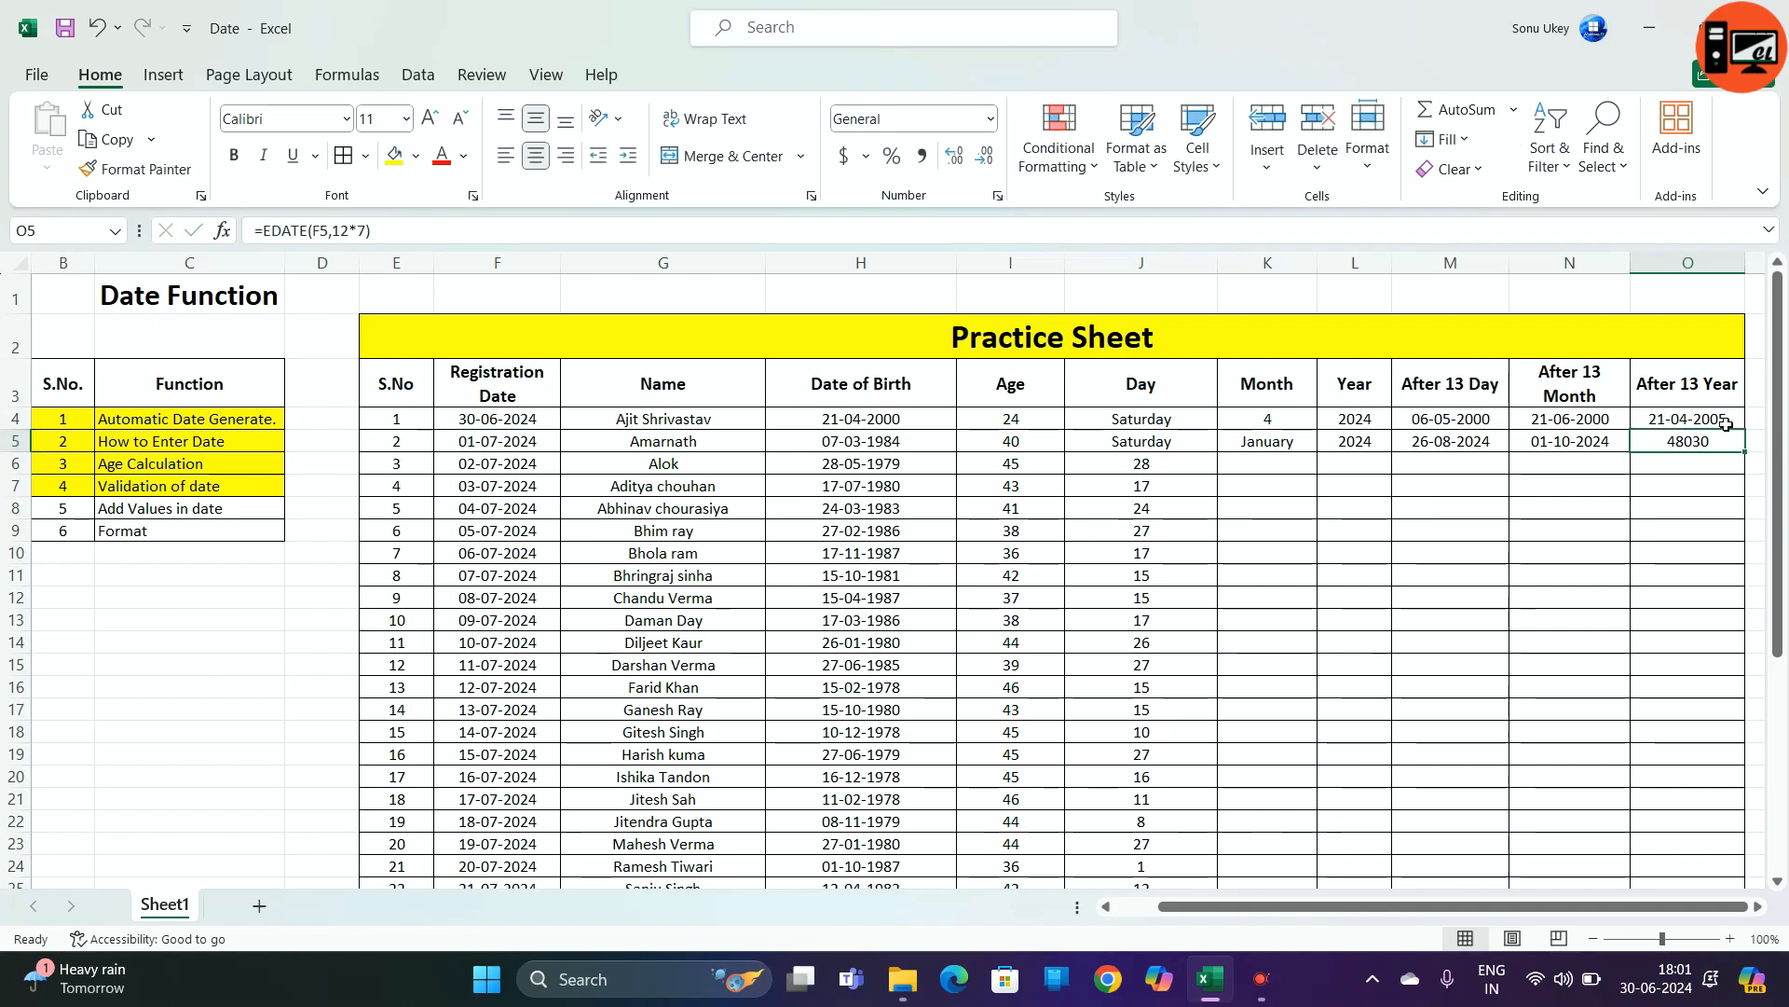
left_click(1720, 420)
left_click(135, 169)
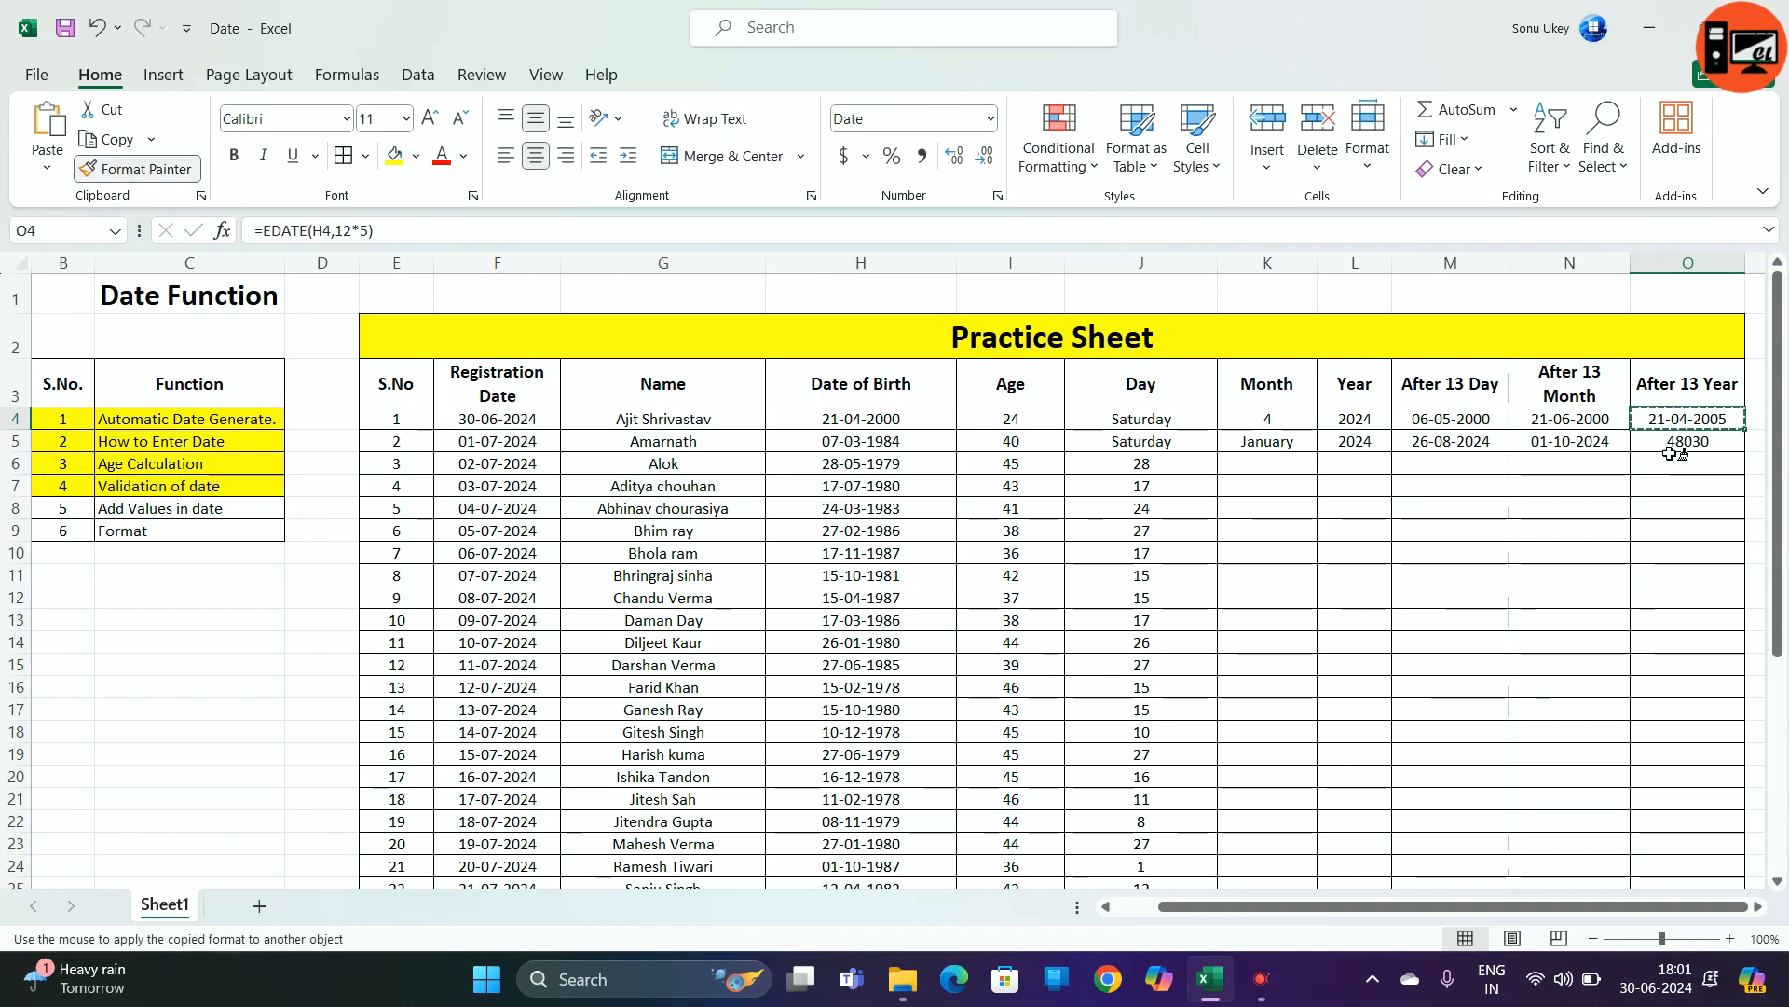
left_click(1698, 442)
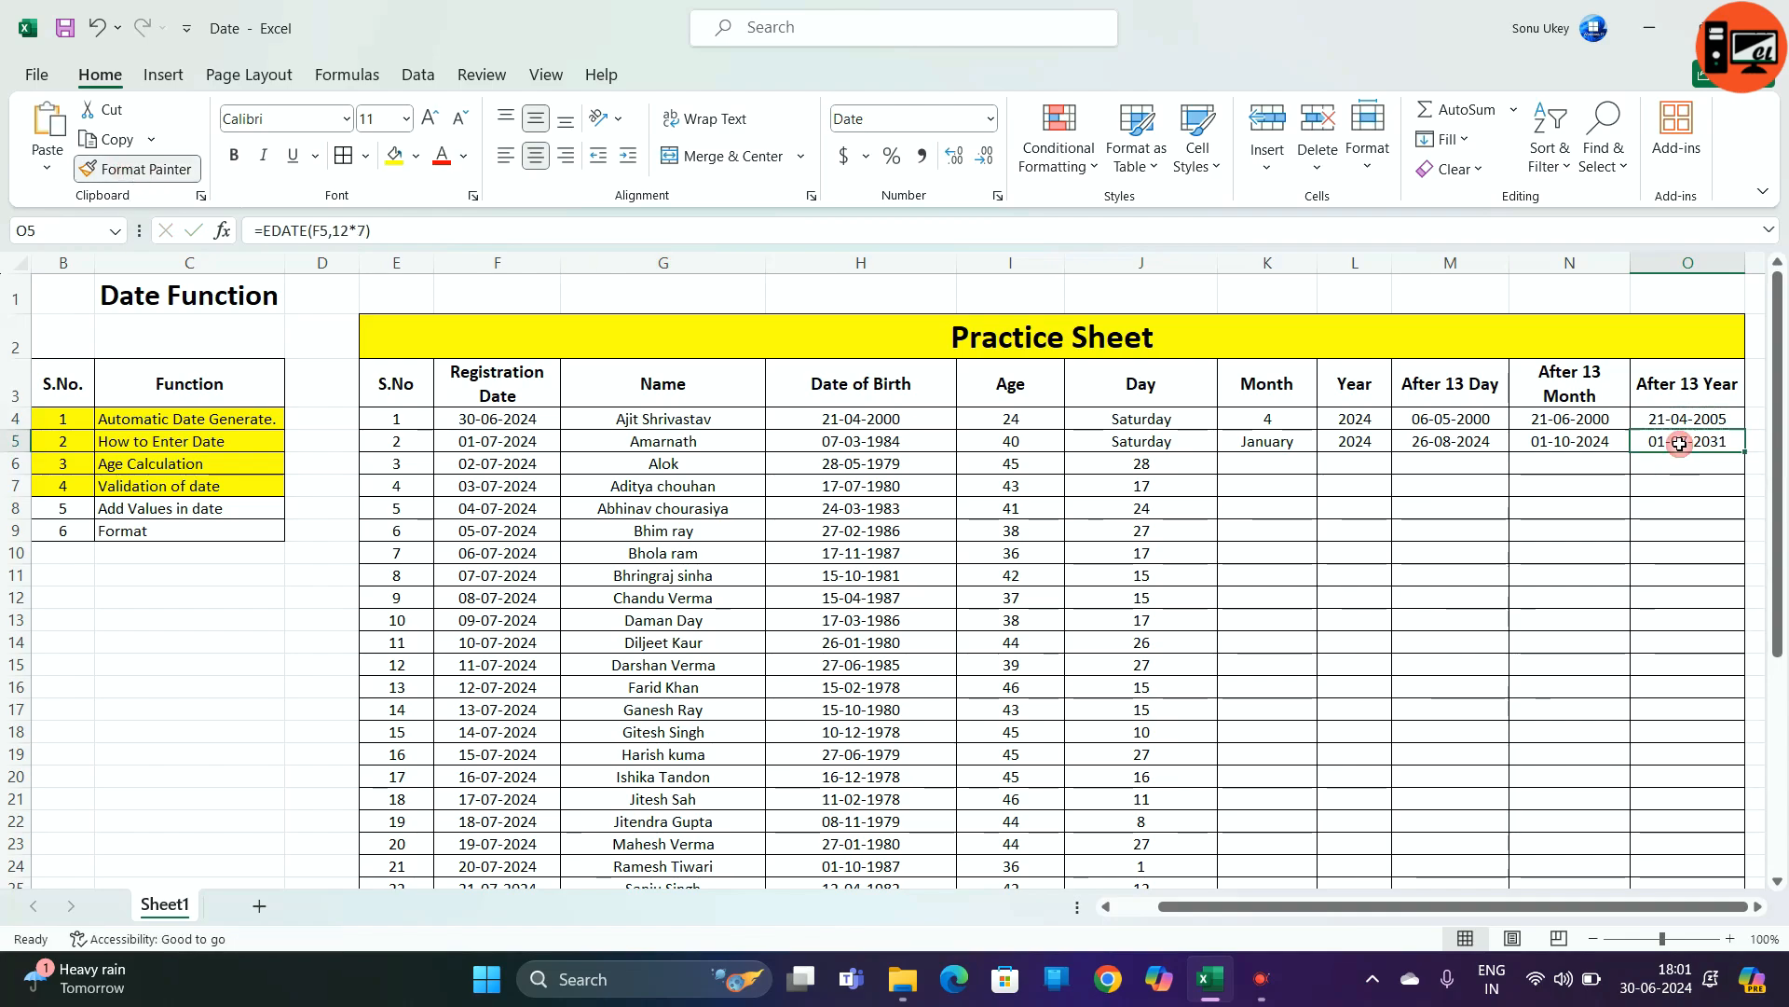
left_click(530, 446)
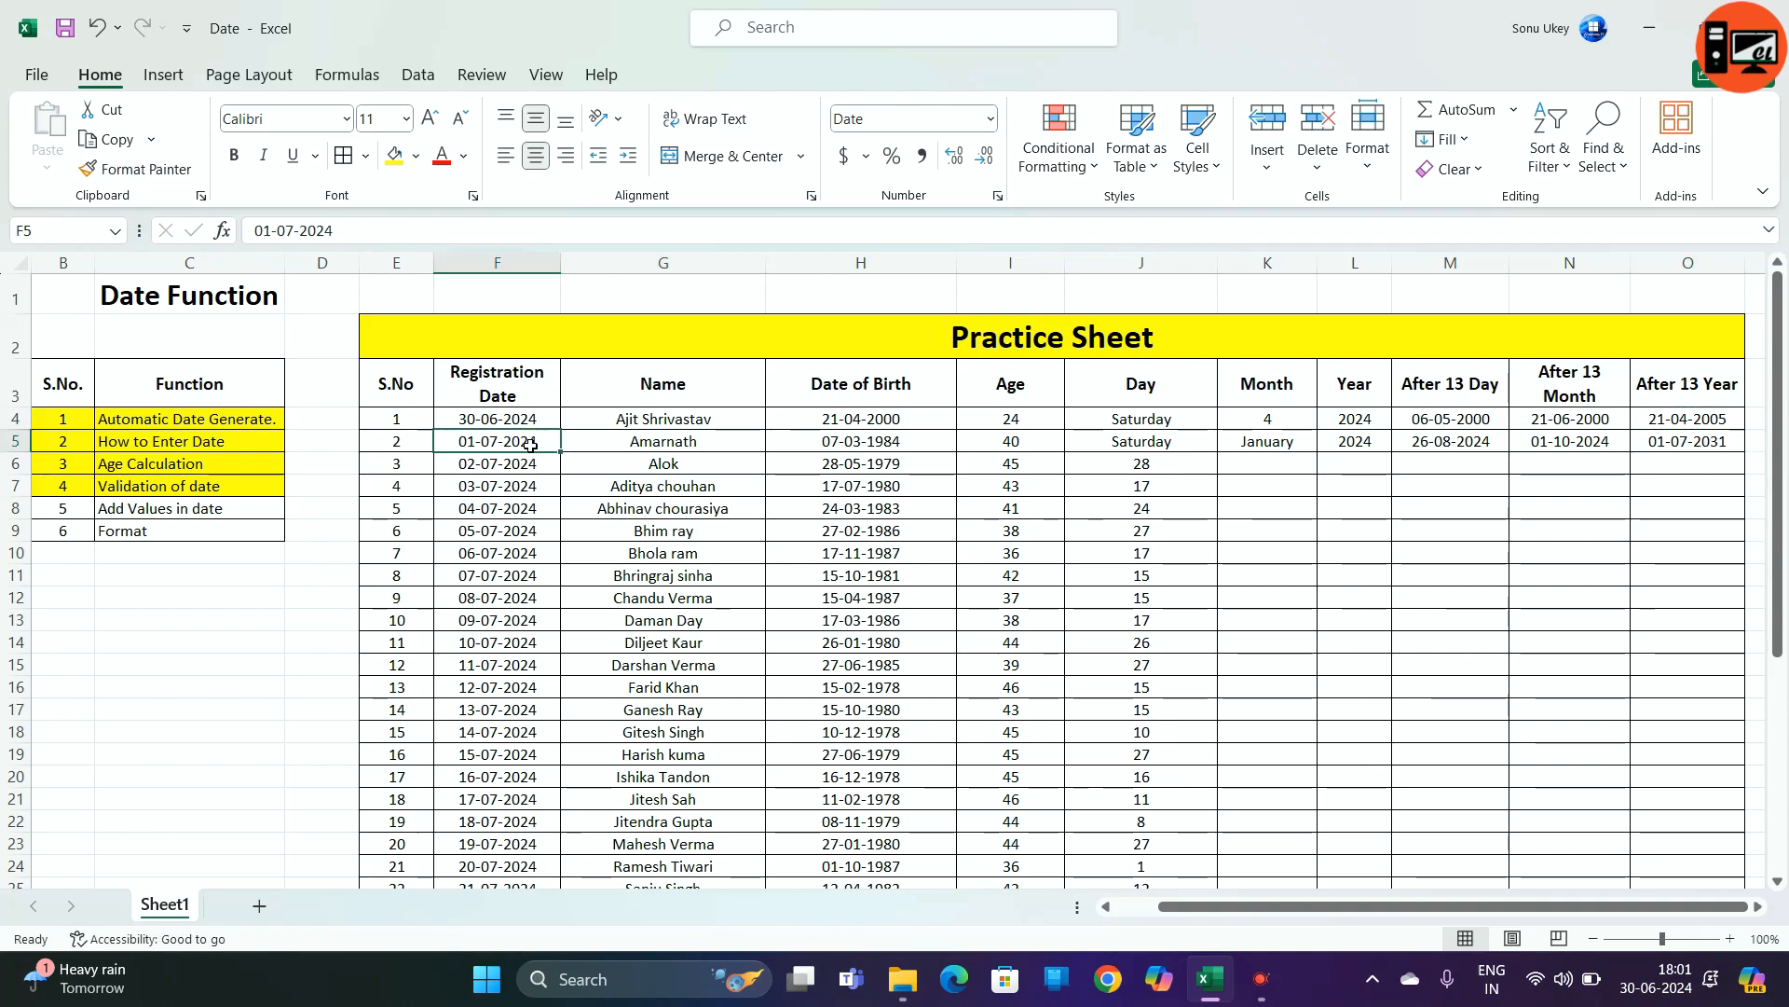
left_click(1727, 446)
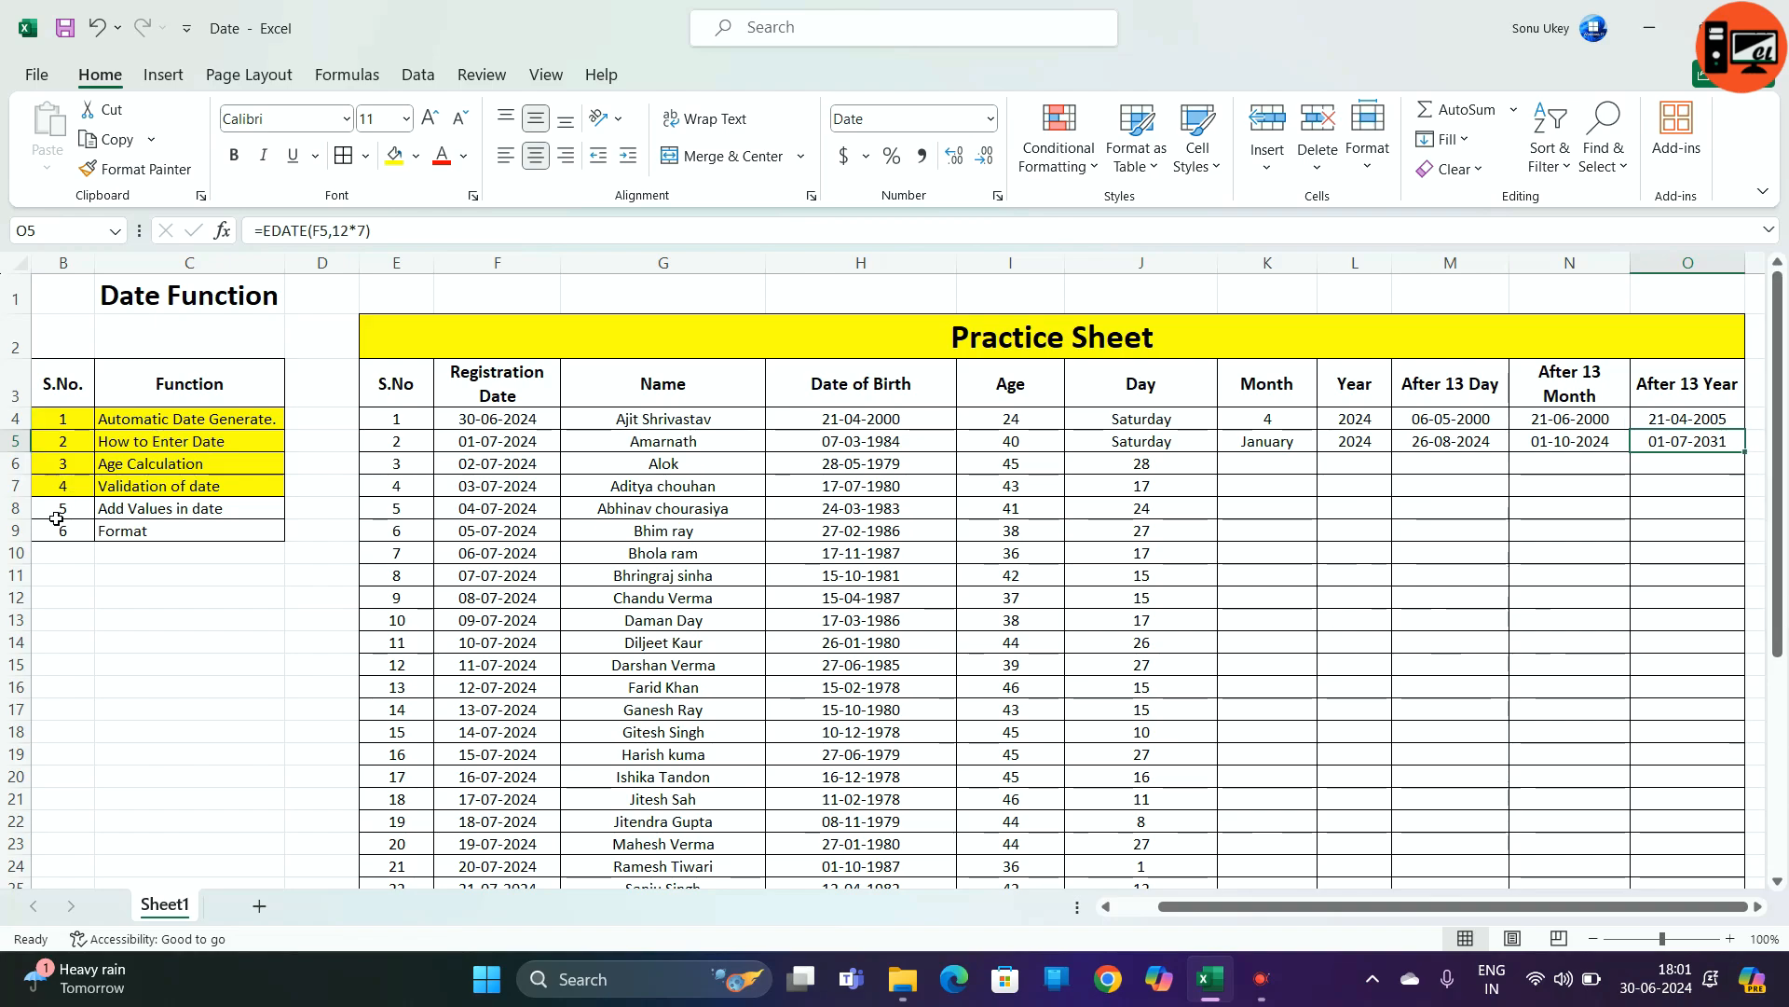
- Highlight the "Add Values in date" row of the function list in yellow, covering B8:C8
left_click_drag(56, 519, 232, 508)
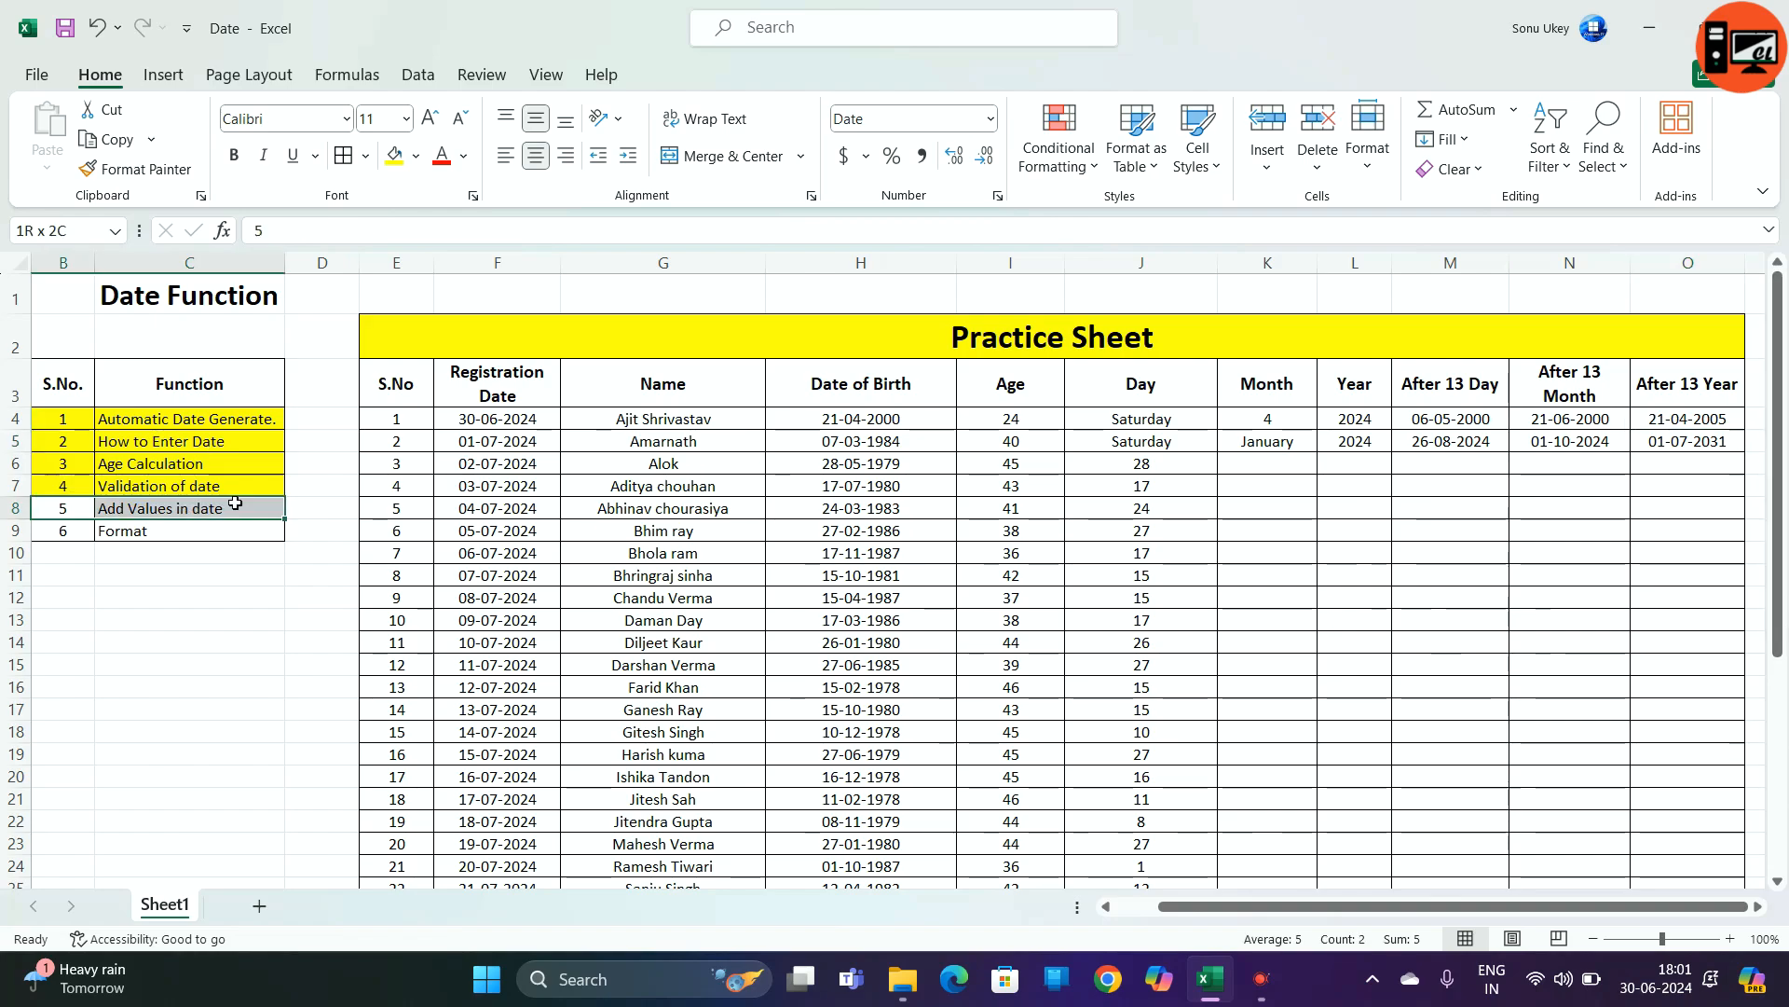
left_click(395, 157)
left_click_drag(81, 531, 166, 530)
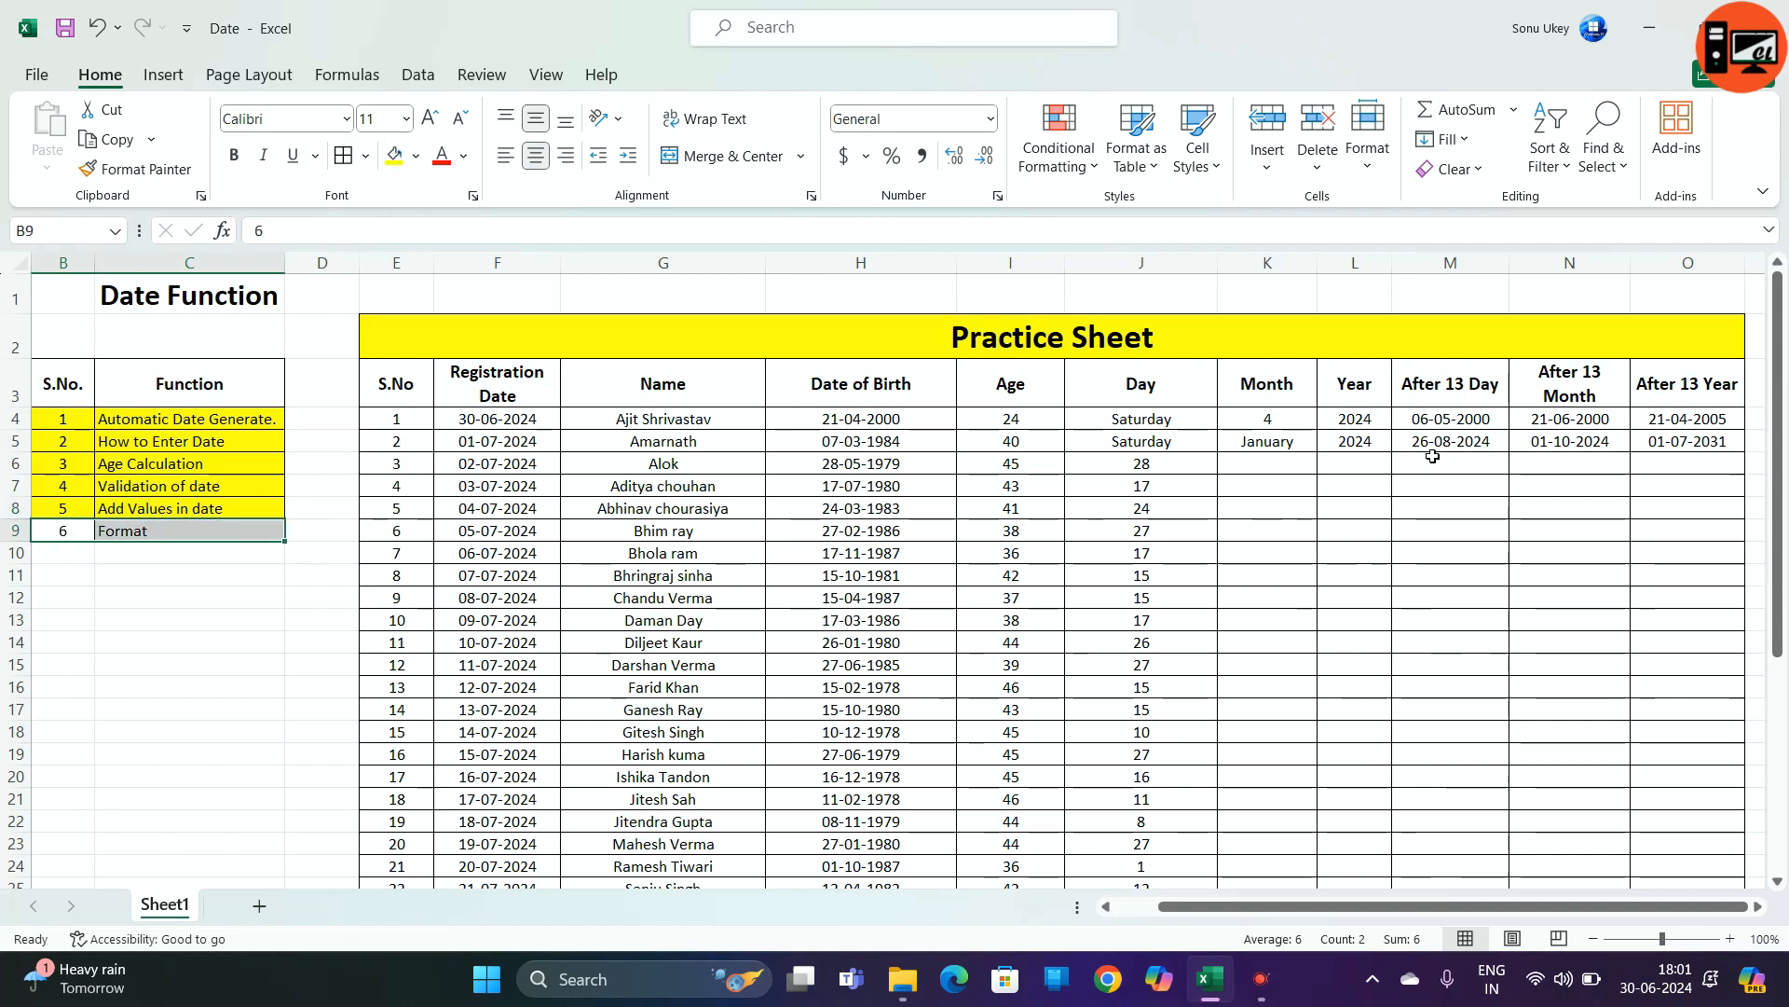
left_click_drag(1429, 422, 1687, 443)
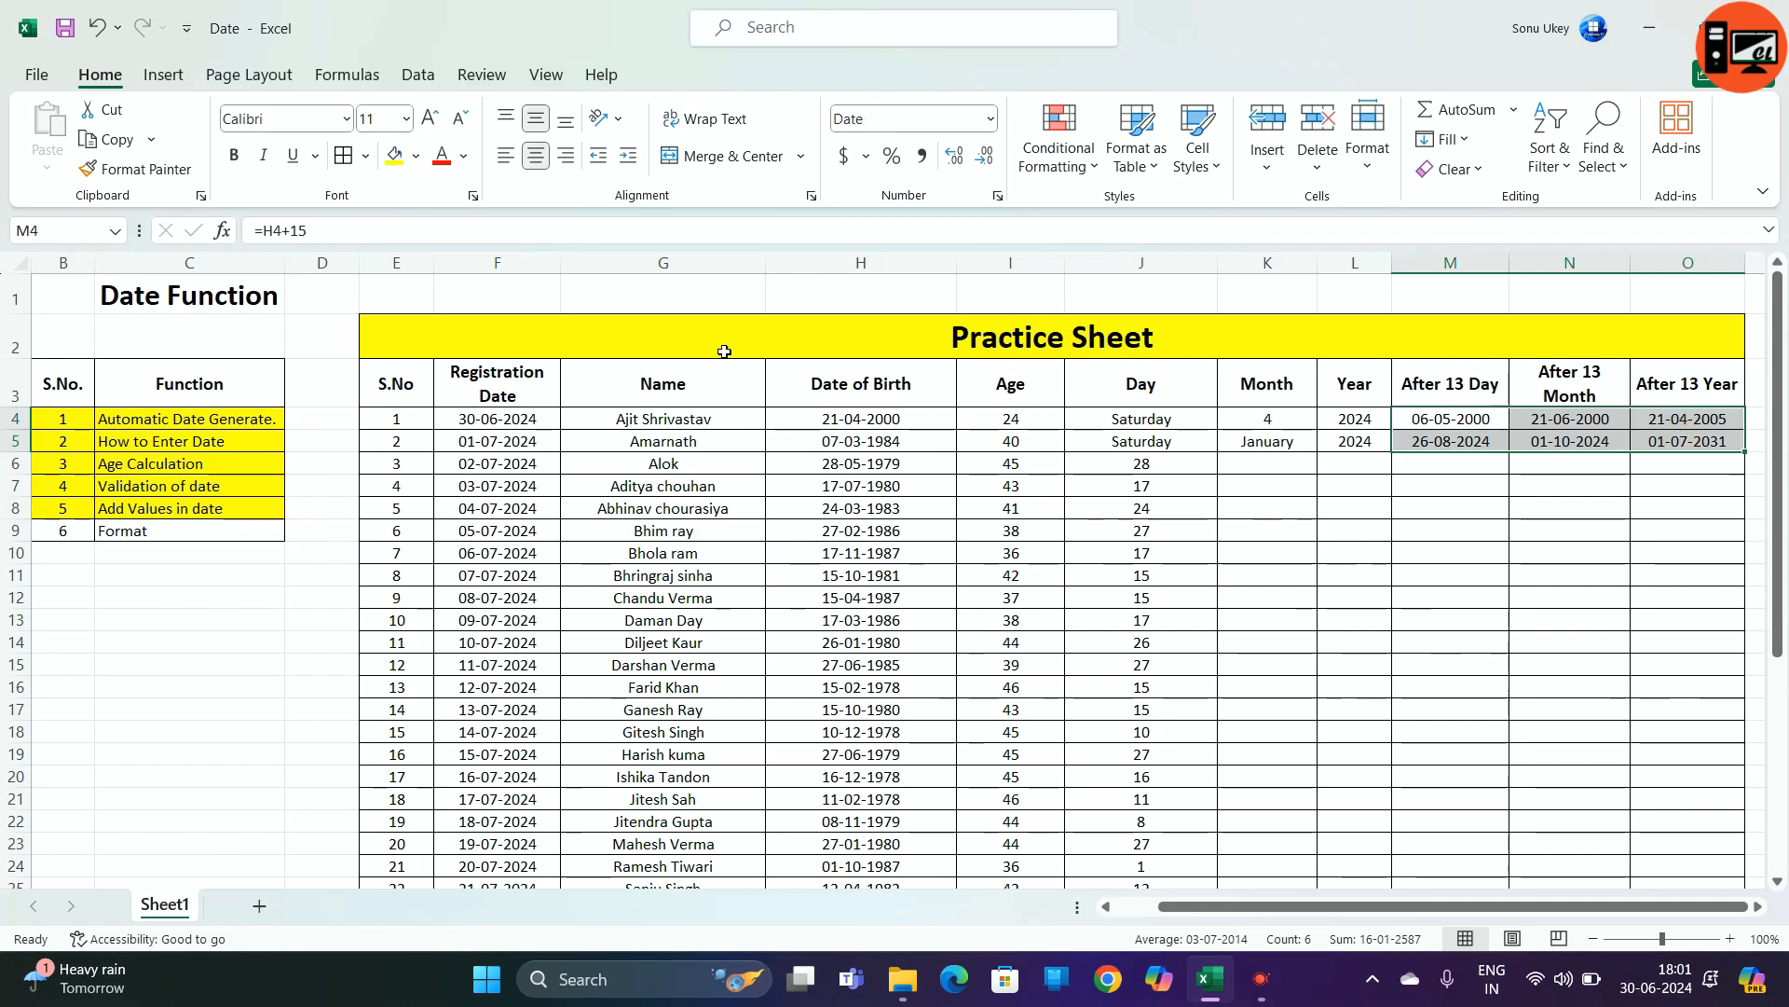
- Clear the formats from all dates of birth in H4:H34
left_click_drag(916, 412, 925, 713)
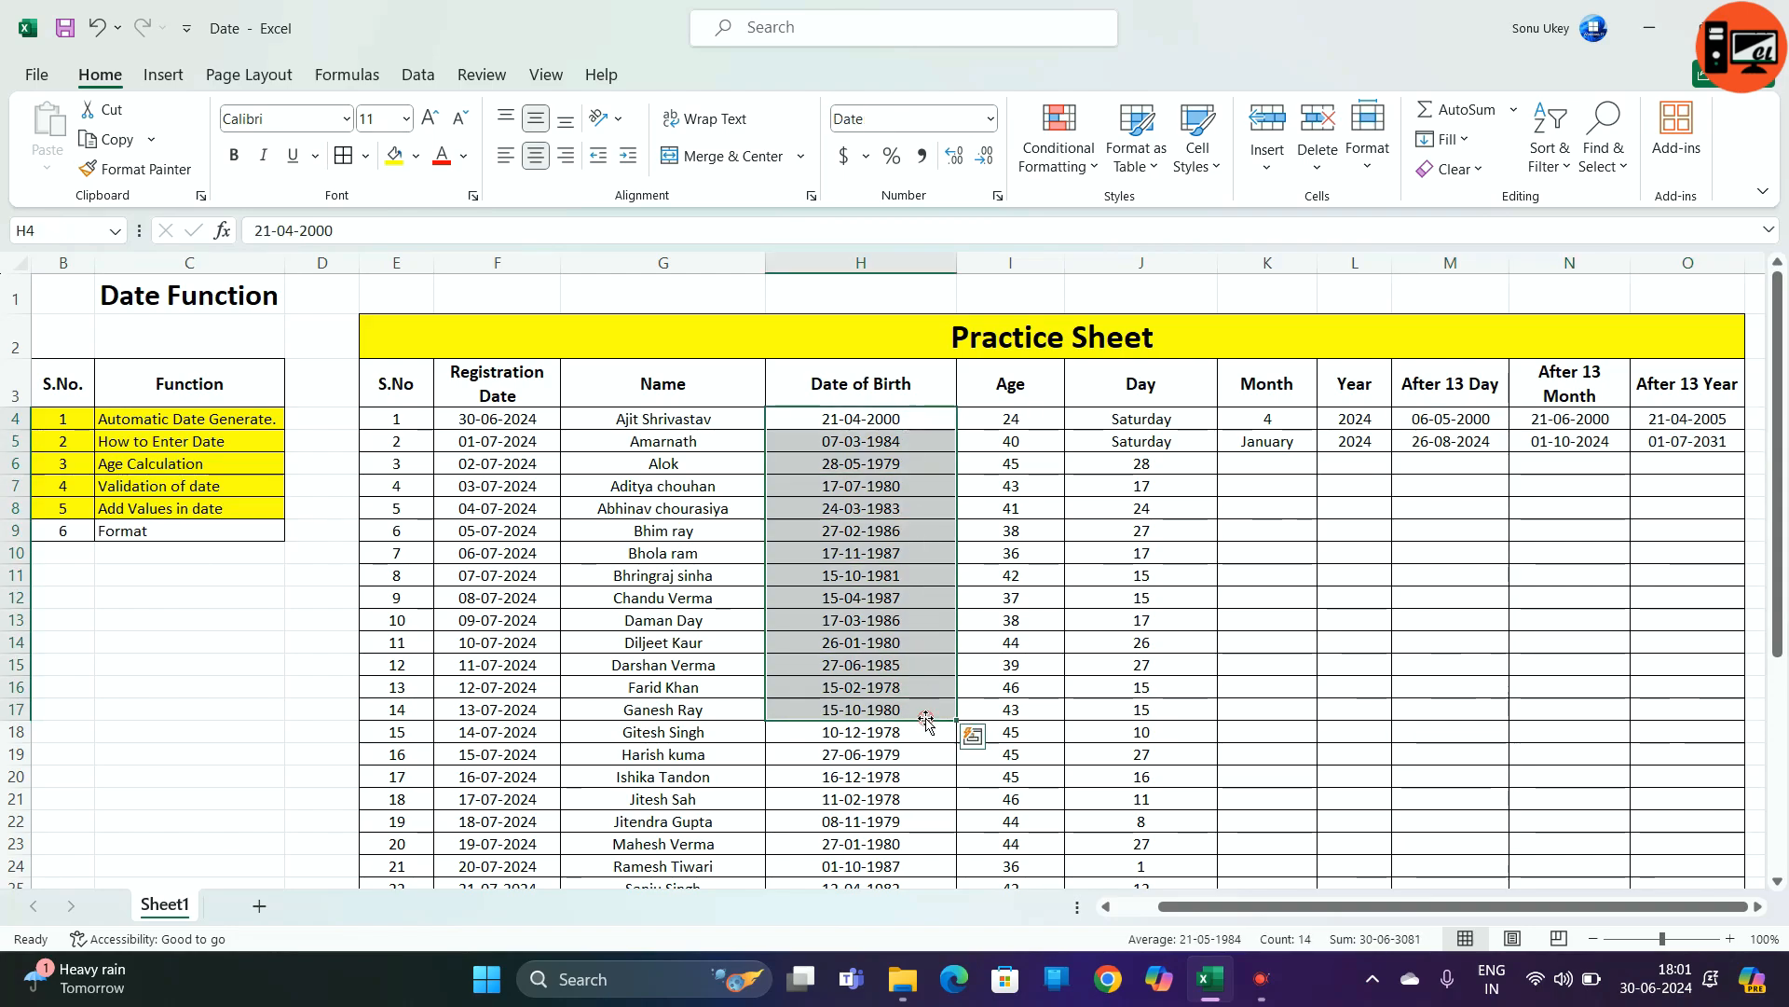
left_click(865, 424)
key("ctrl+shift+Down")
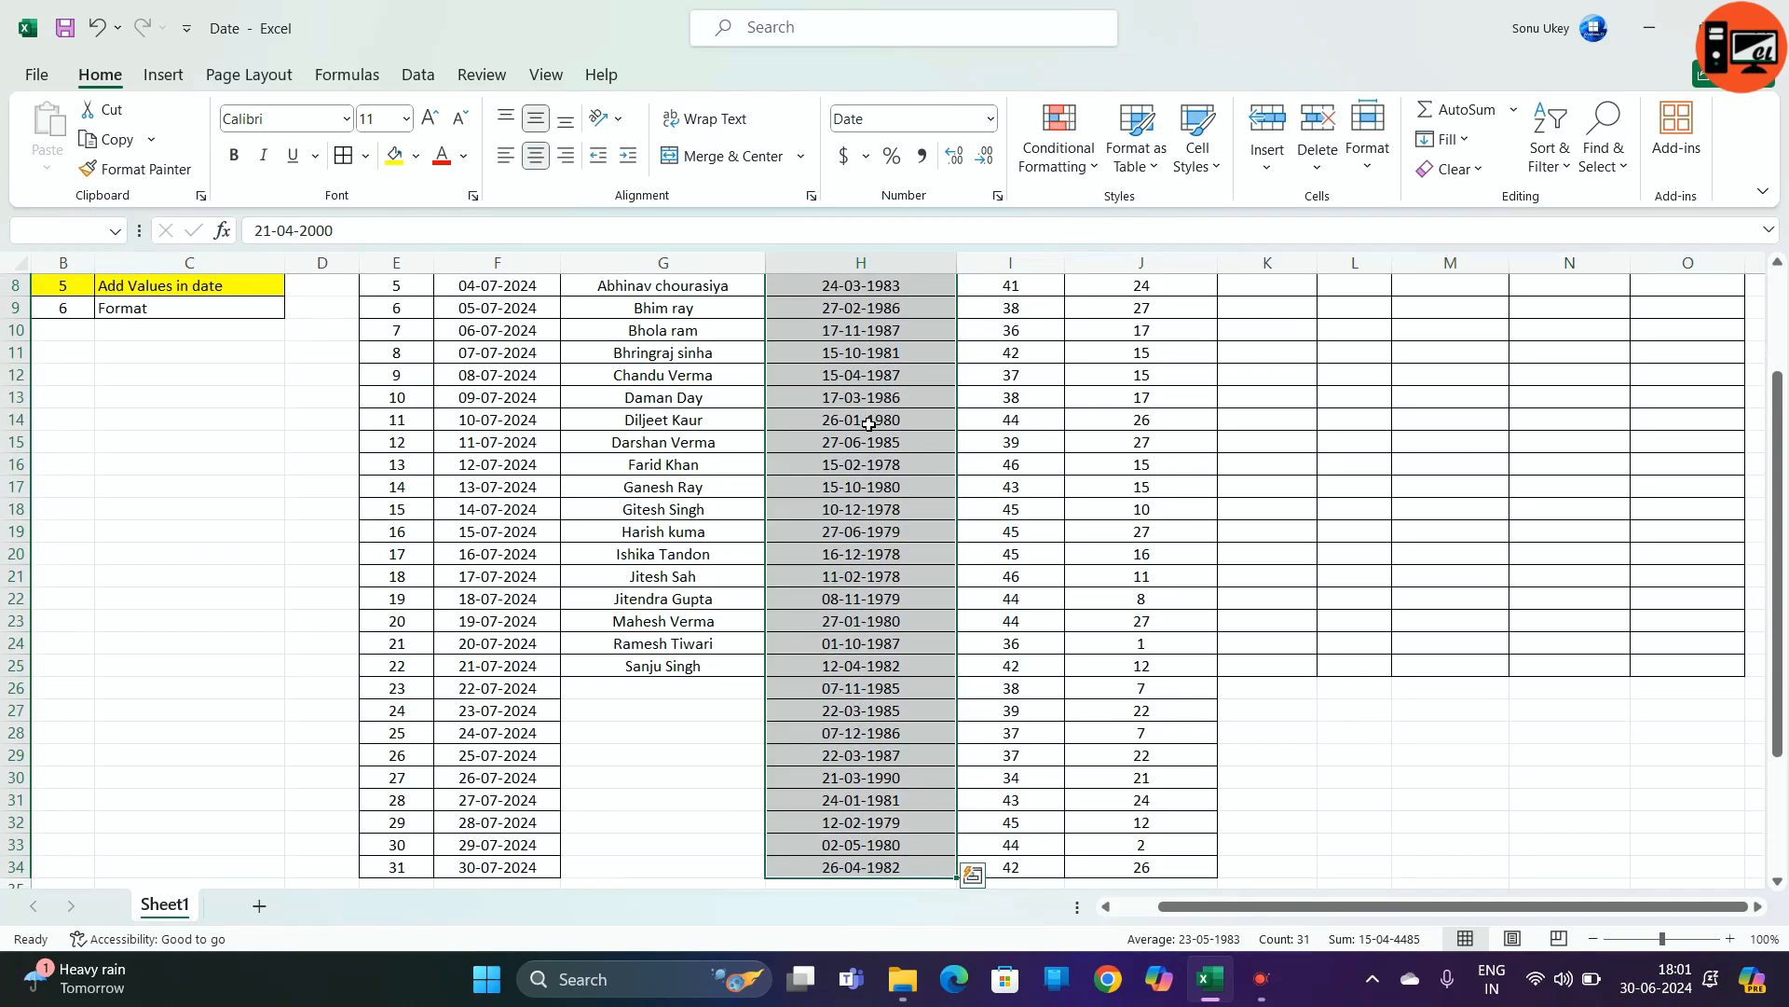
left_click(1457, 172)
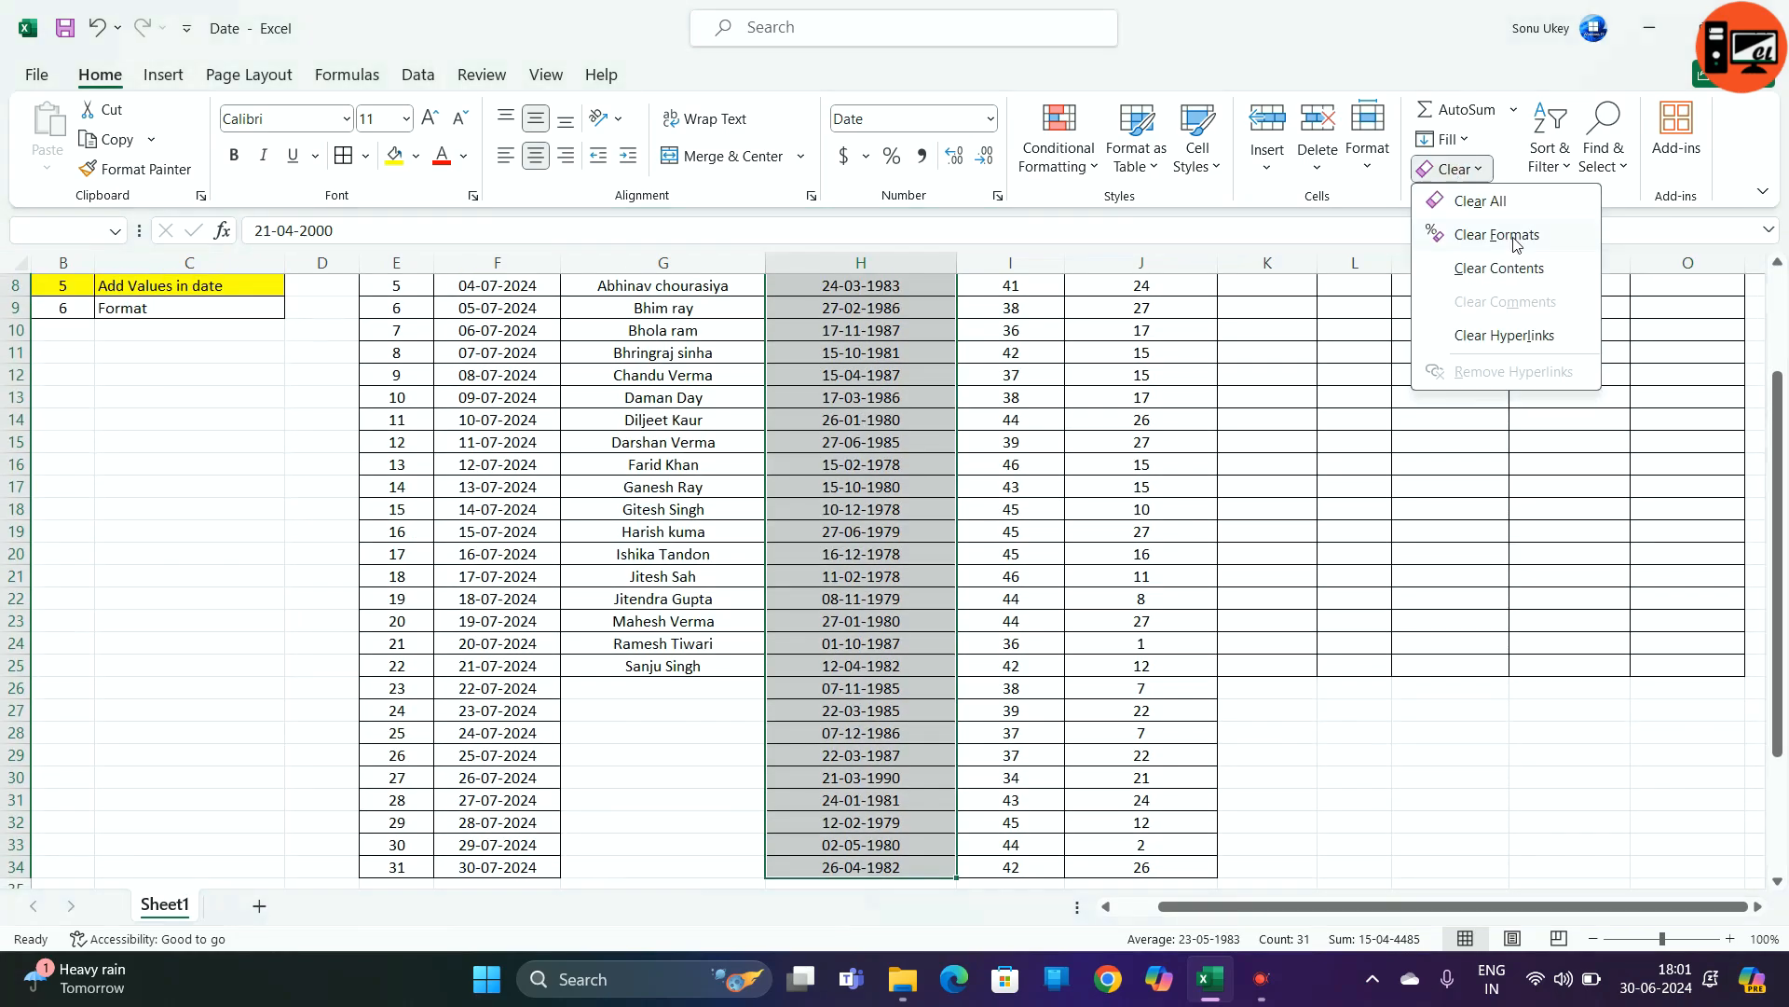
left_click(1496, 235)
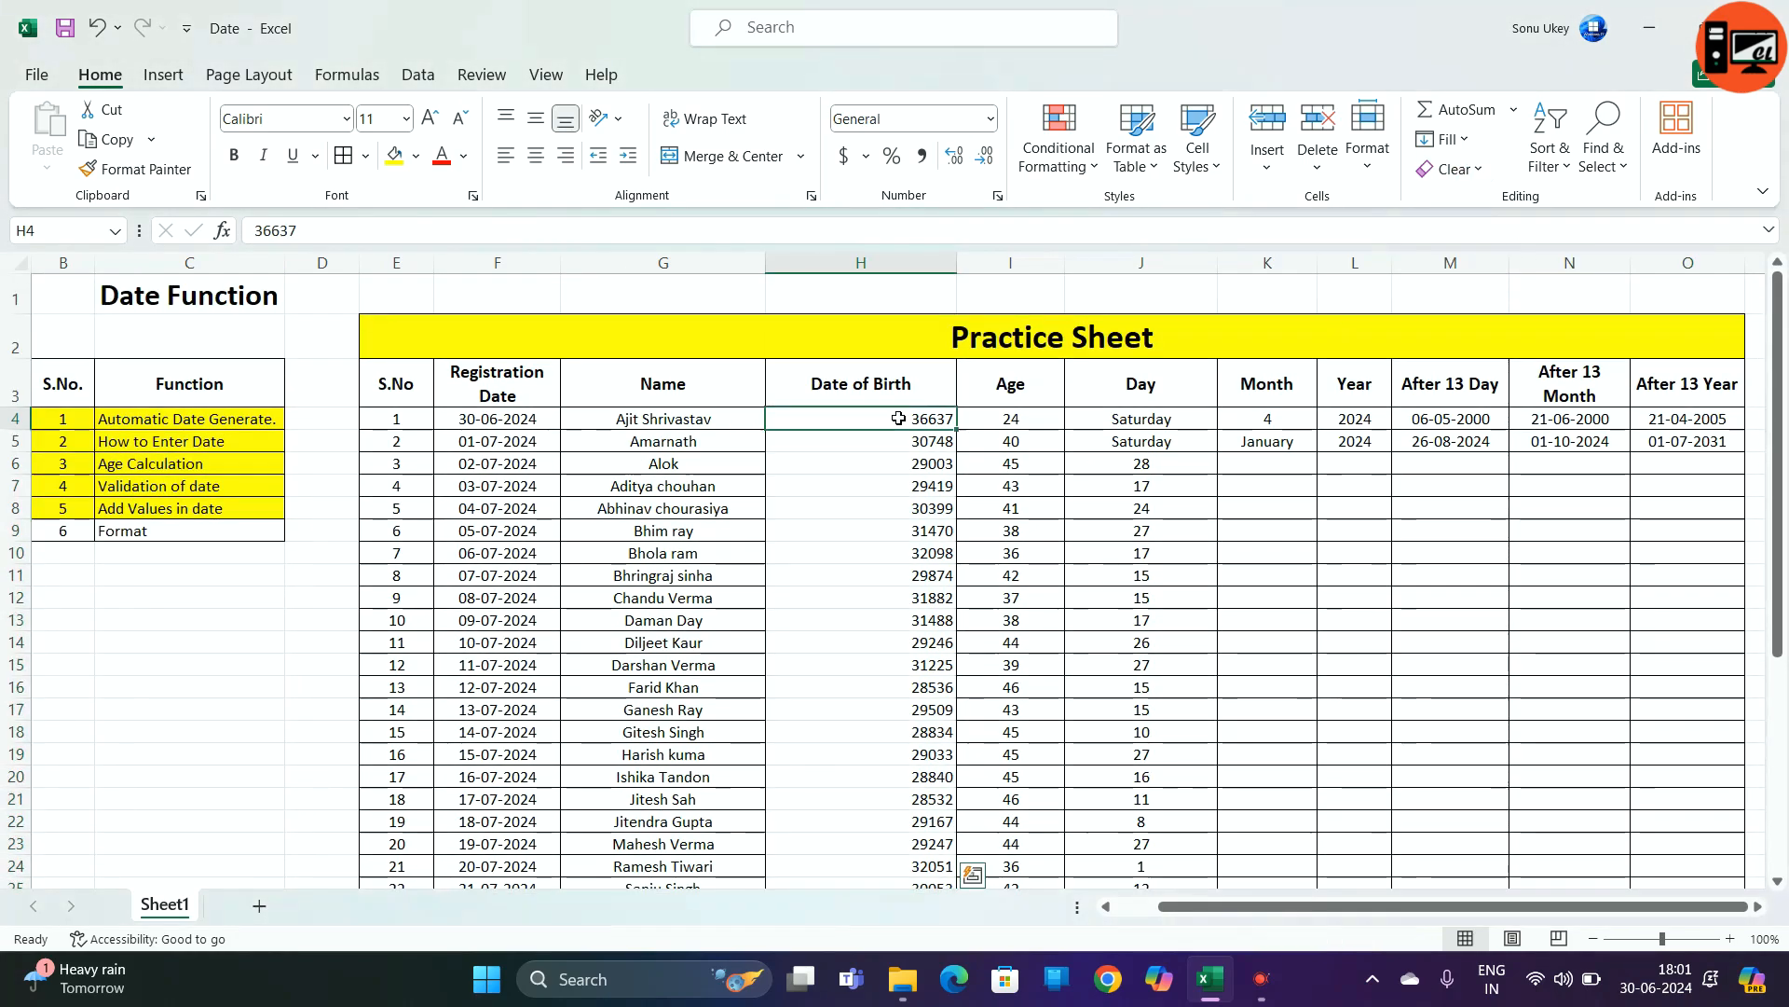
- Centre the values in the Date of Birth column, H4:H34, and apply the Short Date format to them
scroll(876, 438, "down", 3)
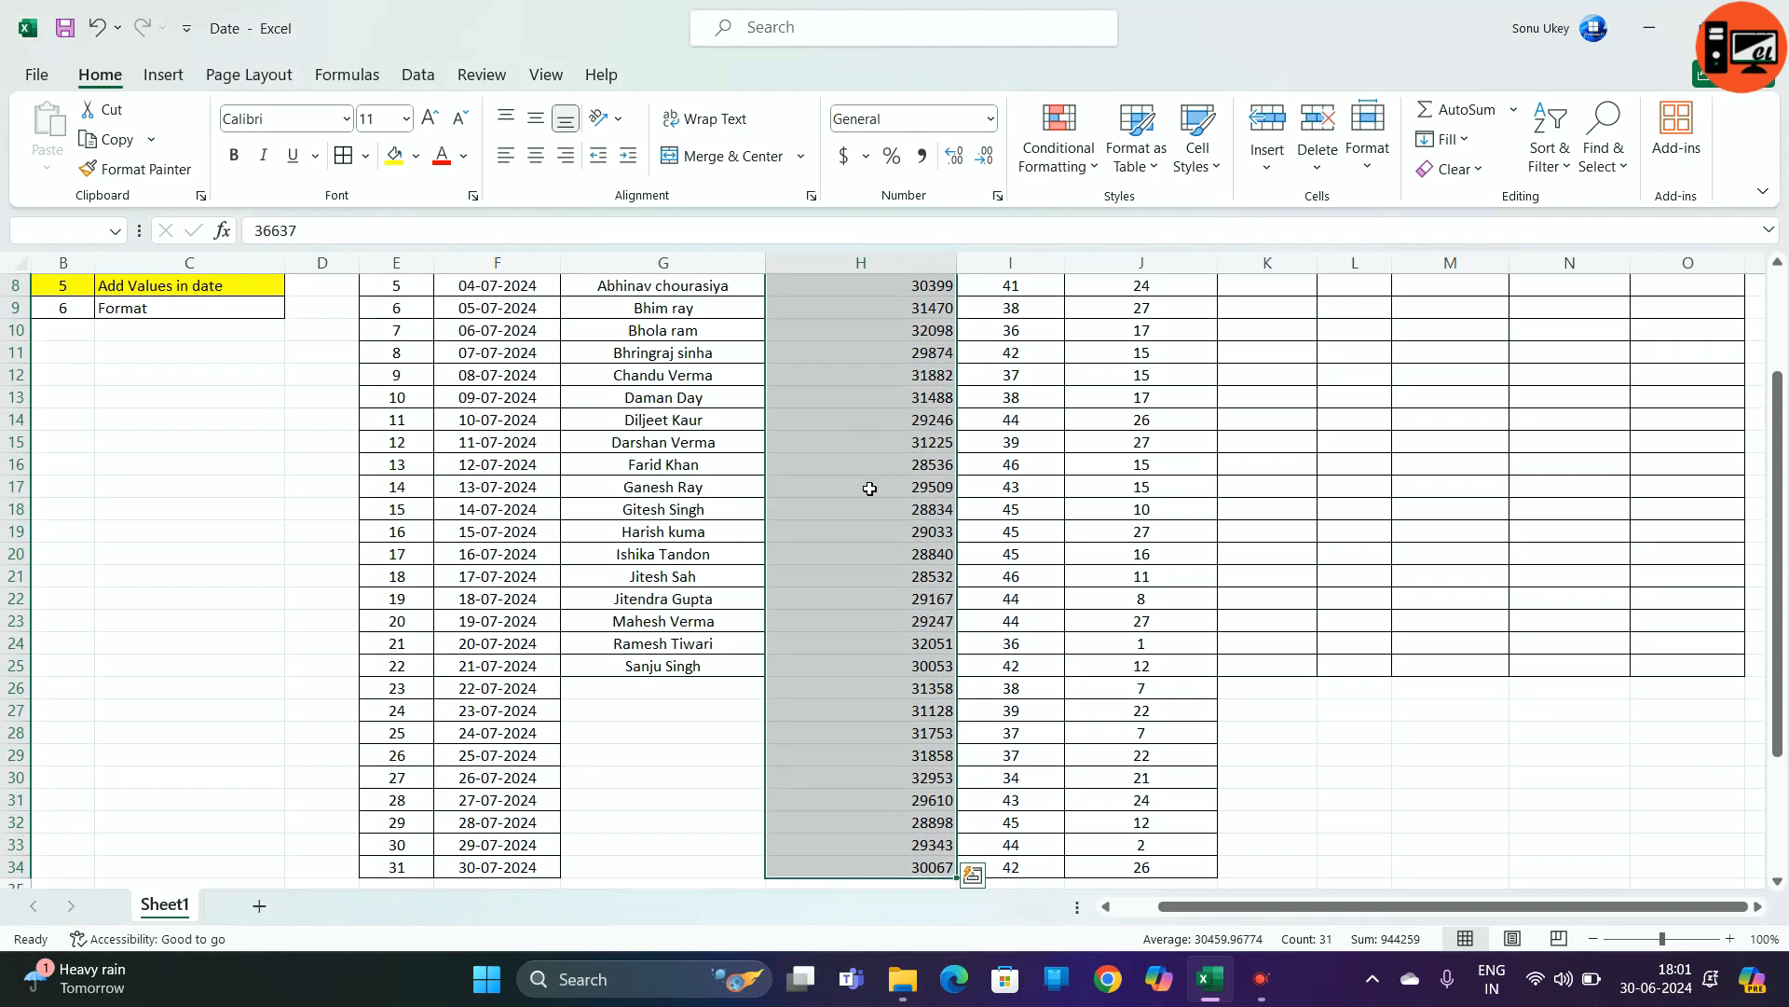
scroll(534, 177, "up", 3)
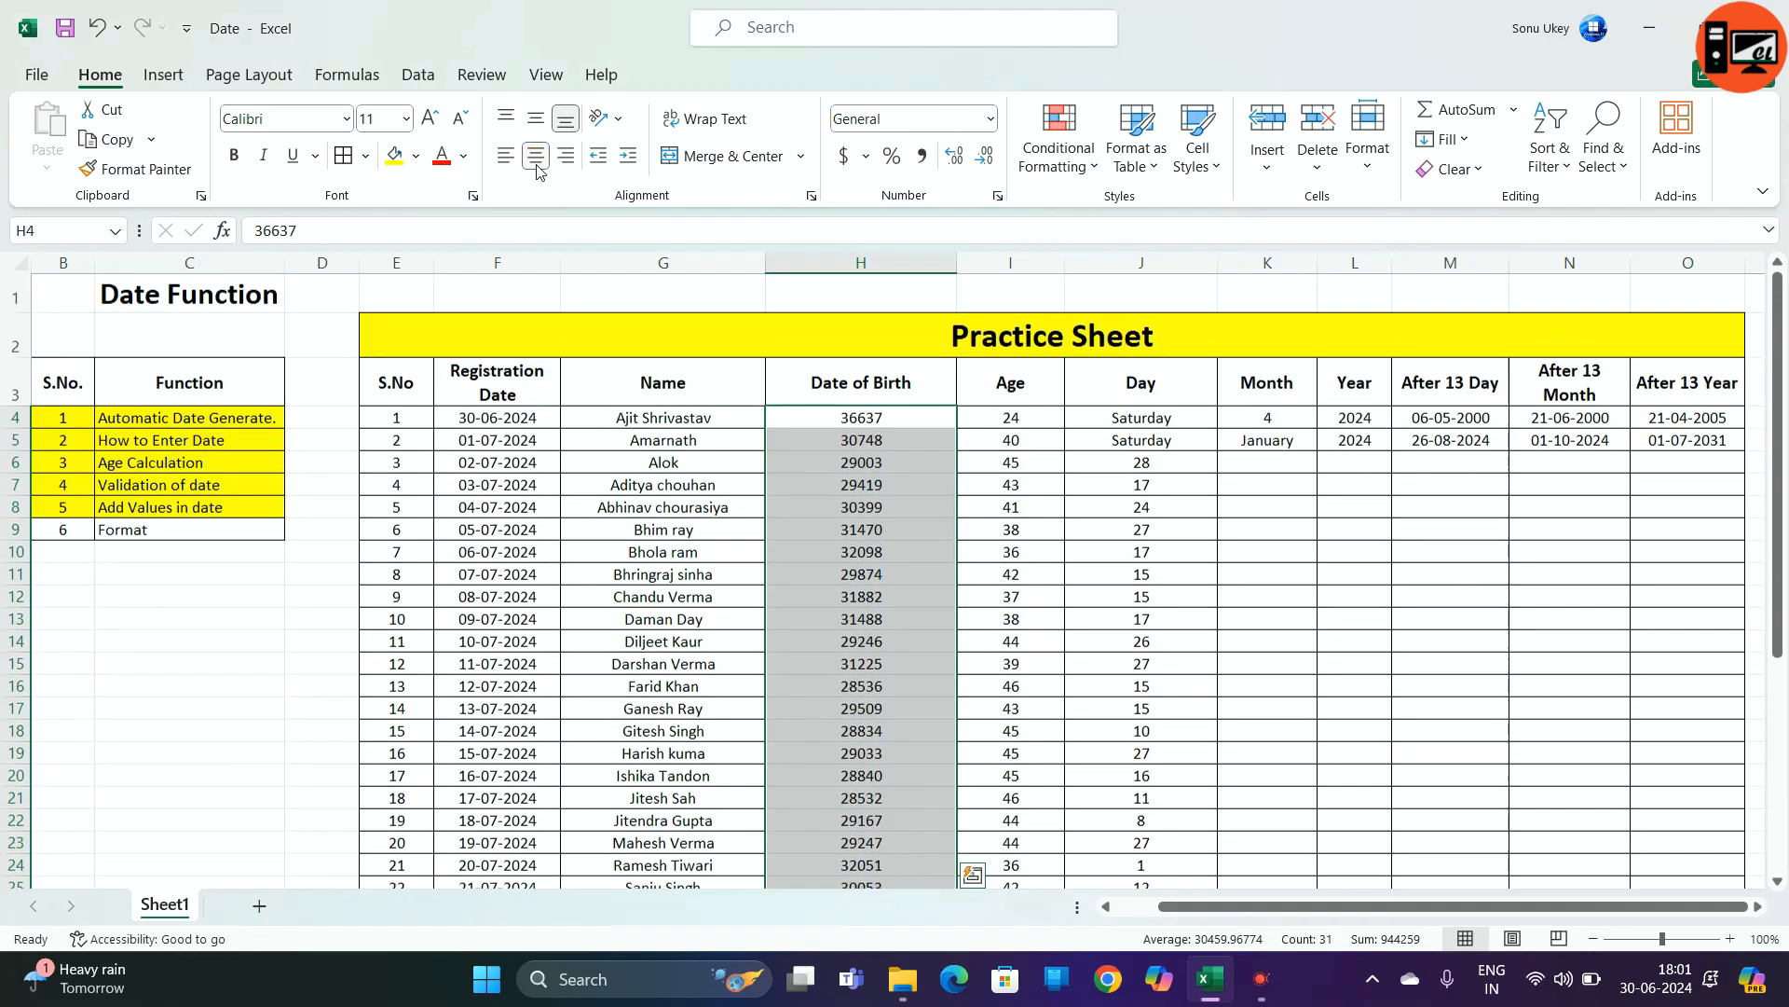
left_click(990, 119)
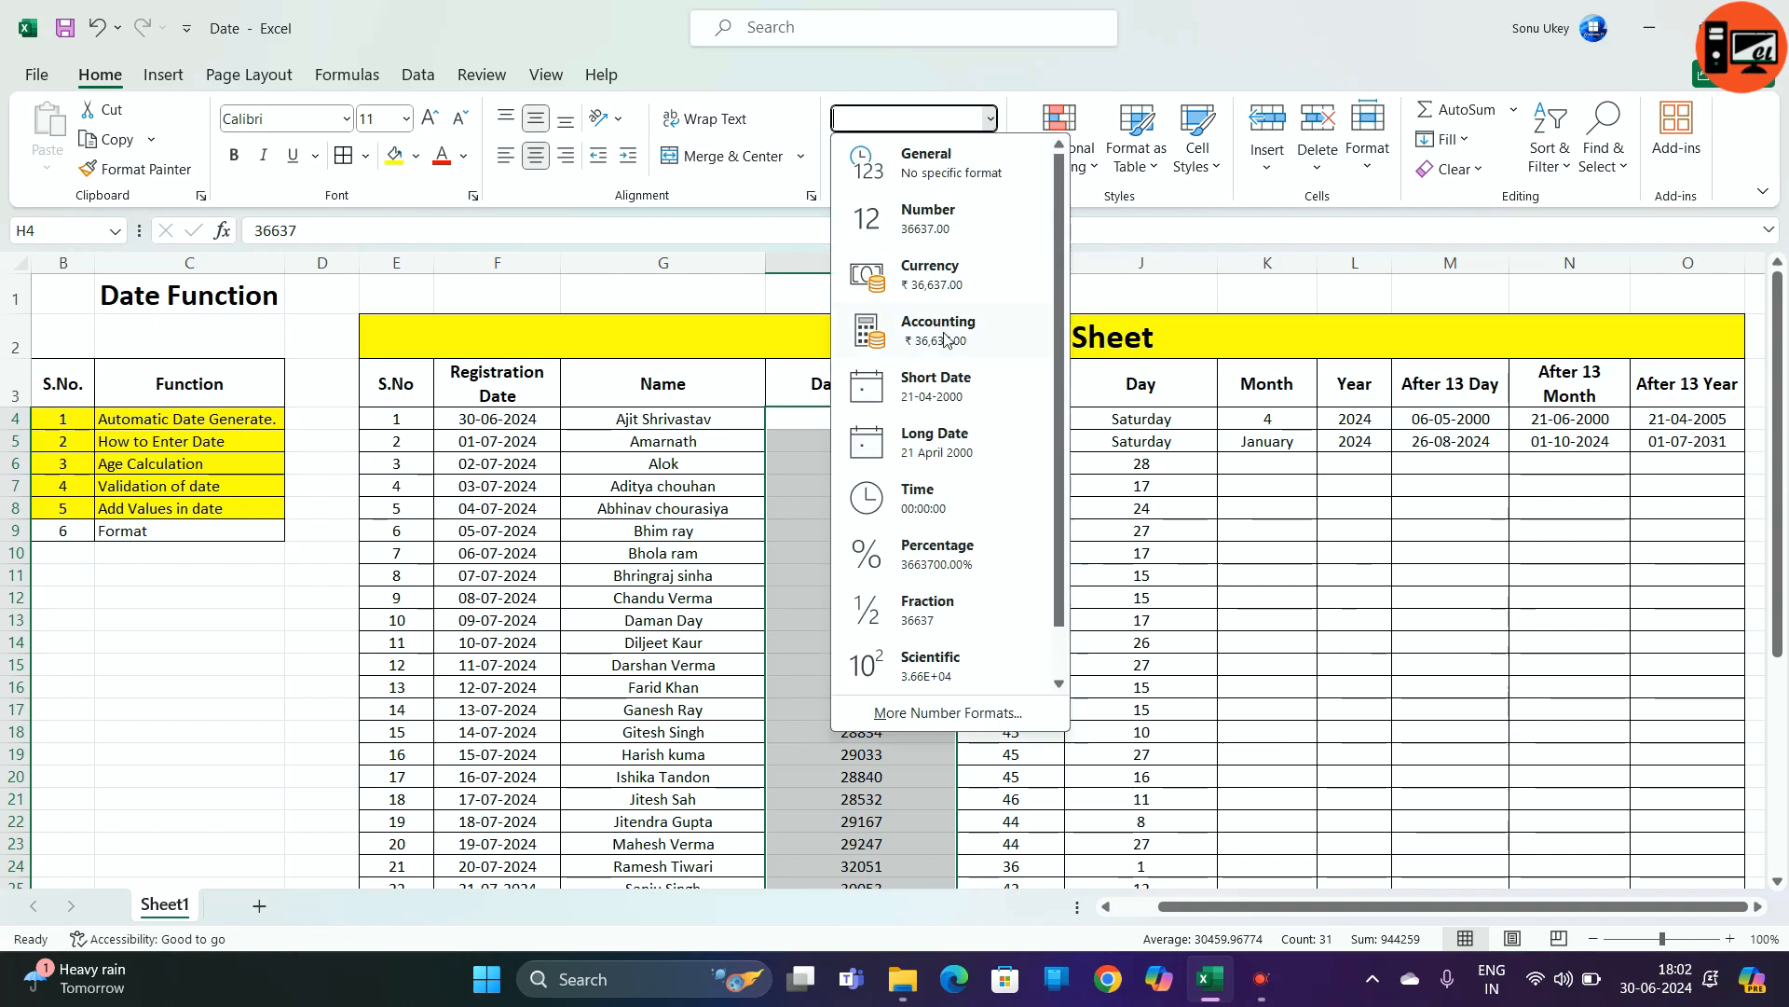
left_click(959, 402)
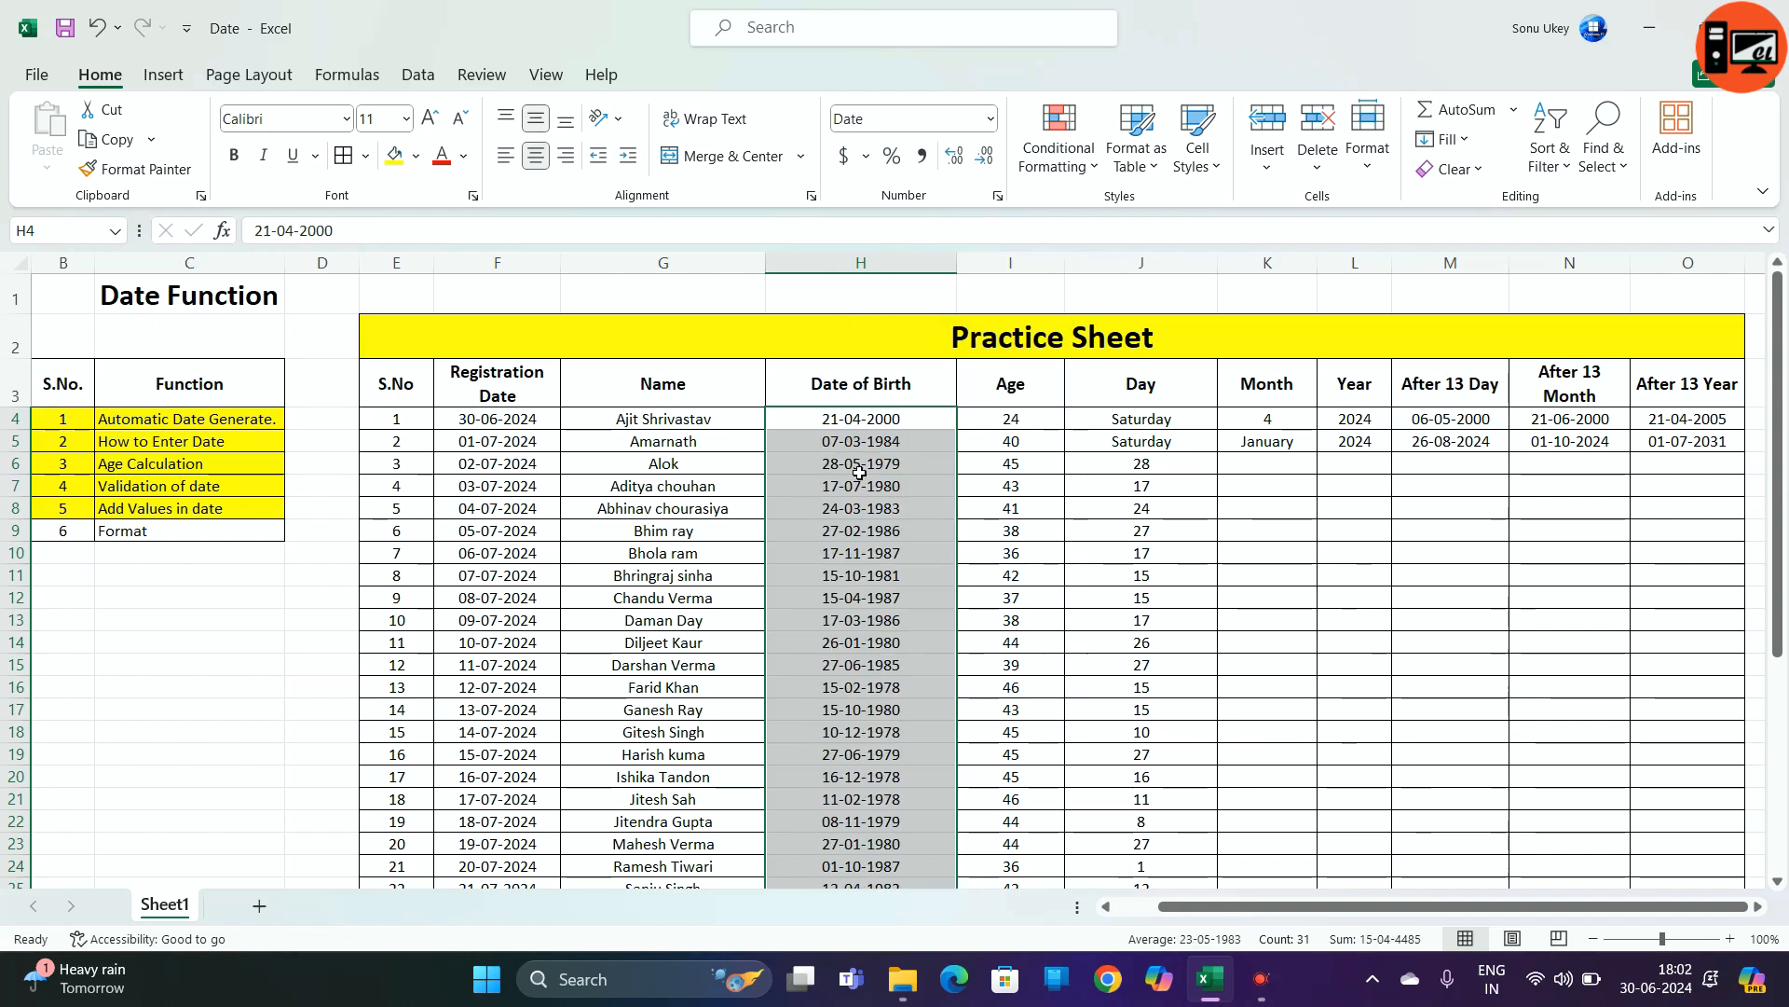
- Open the custom number formats for the dates of birth and examine the available date format codes
left_click(991, 124)
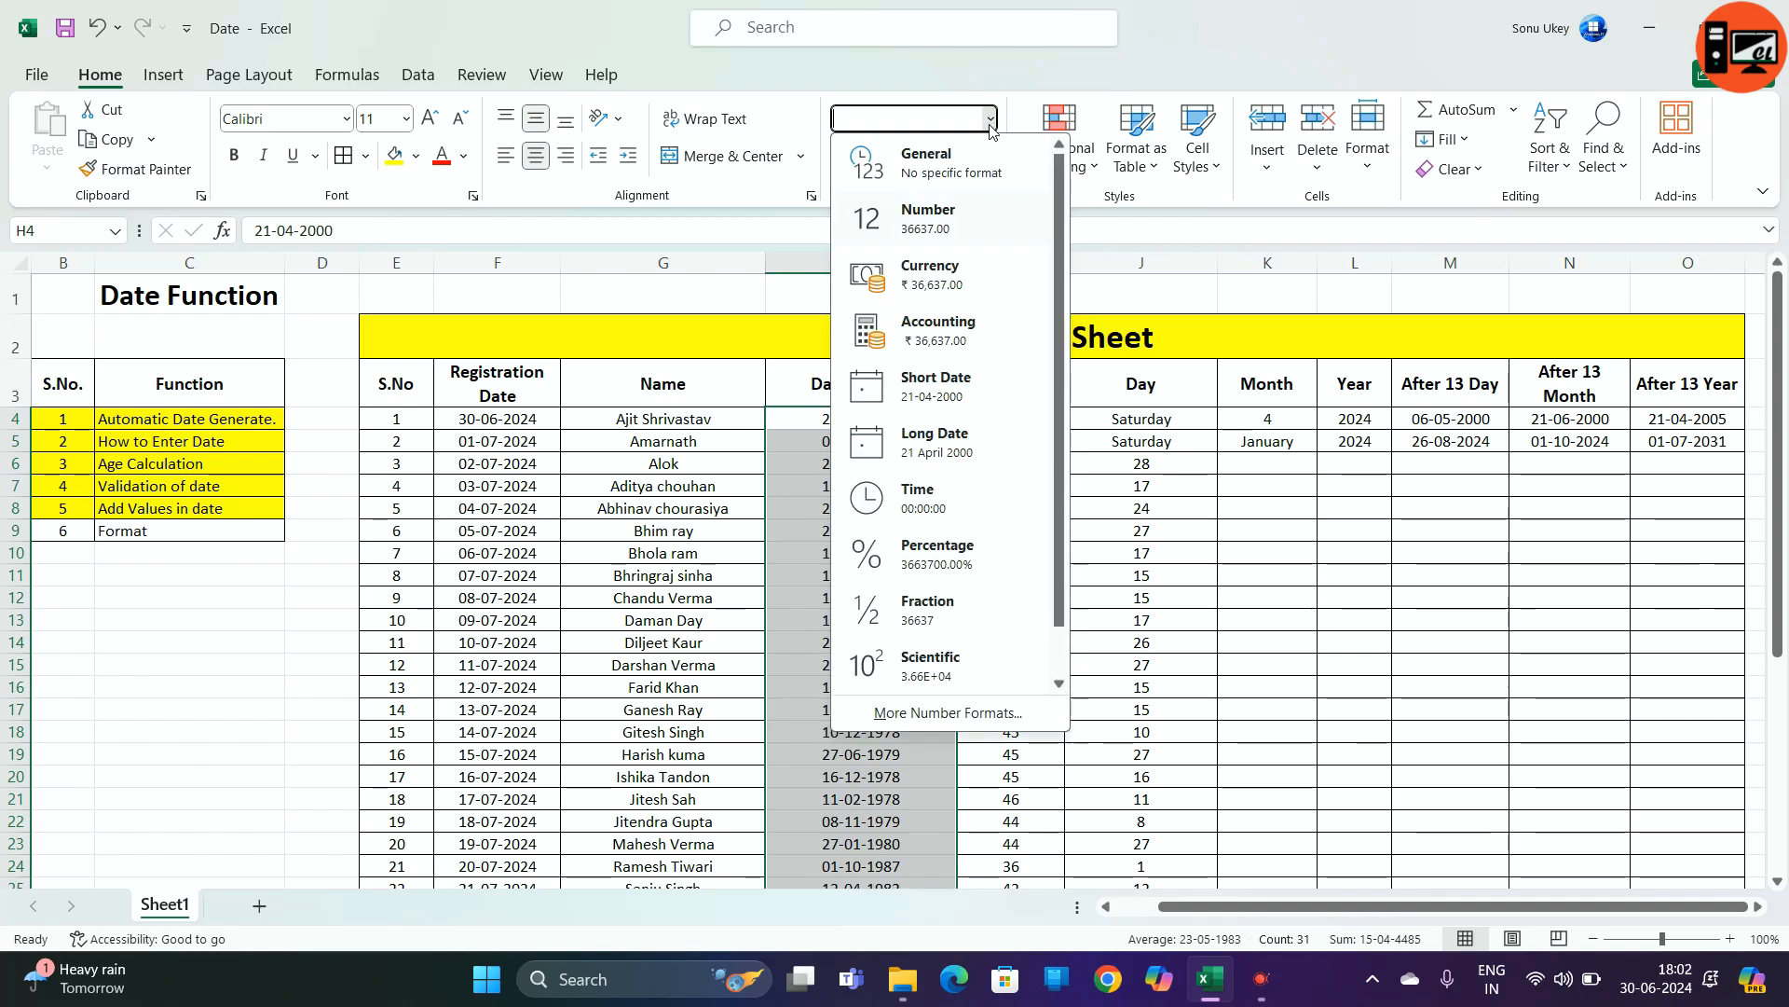
left_click(948, 713)
left_click(841, 476)
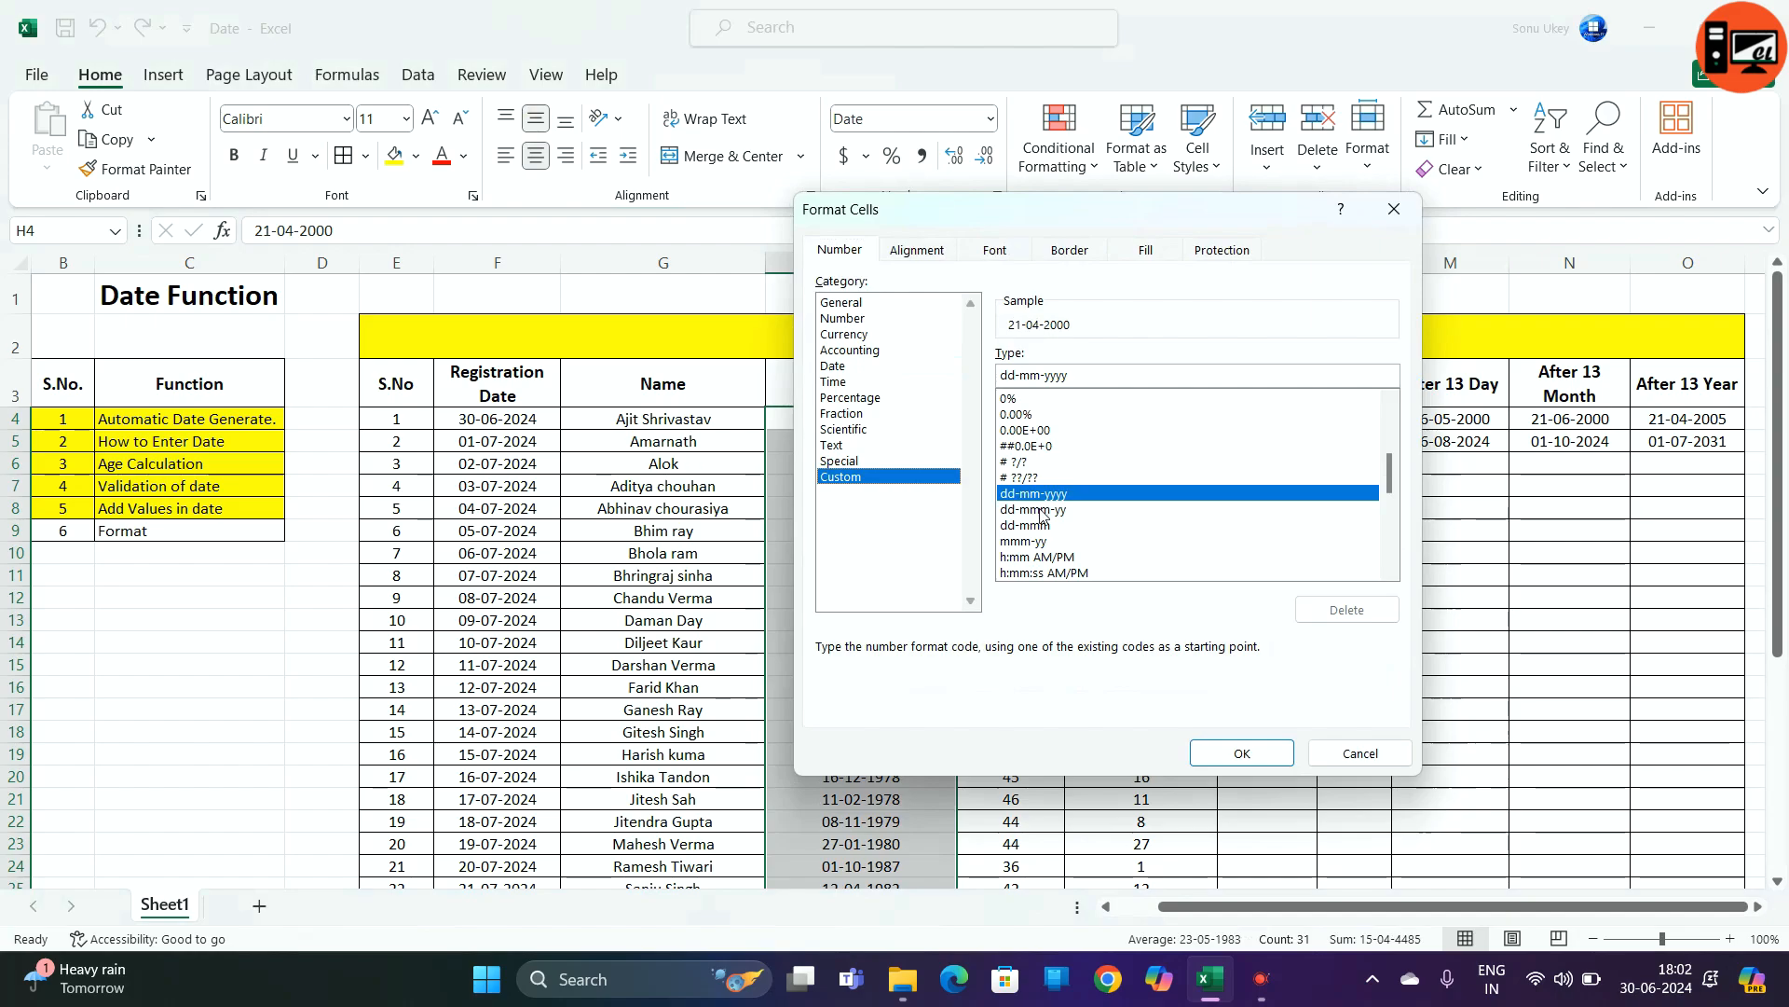
left_click(1389, 570)
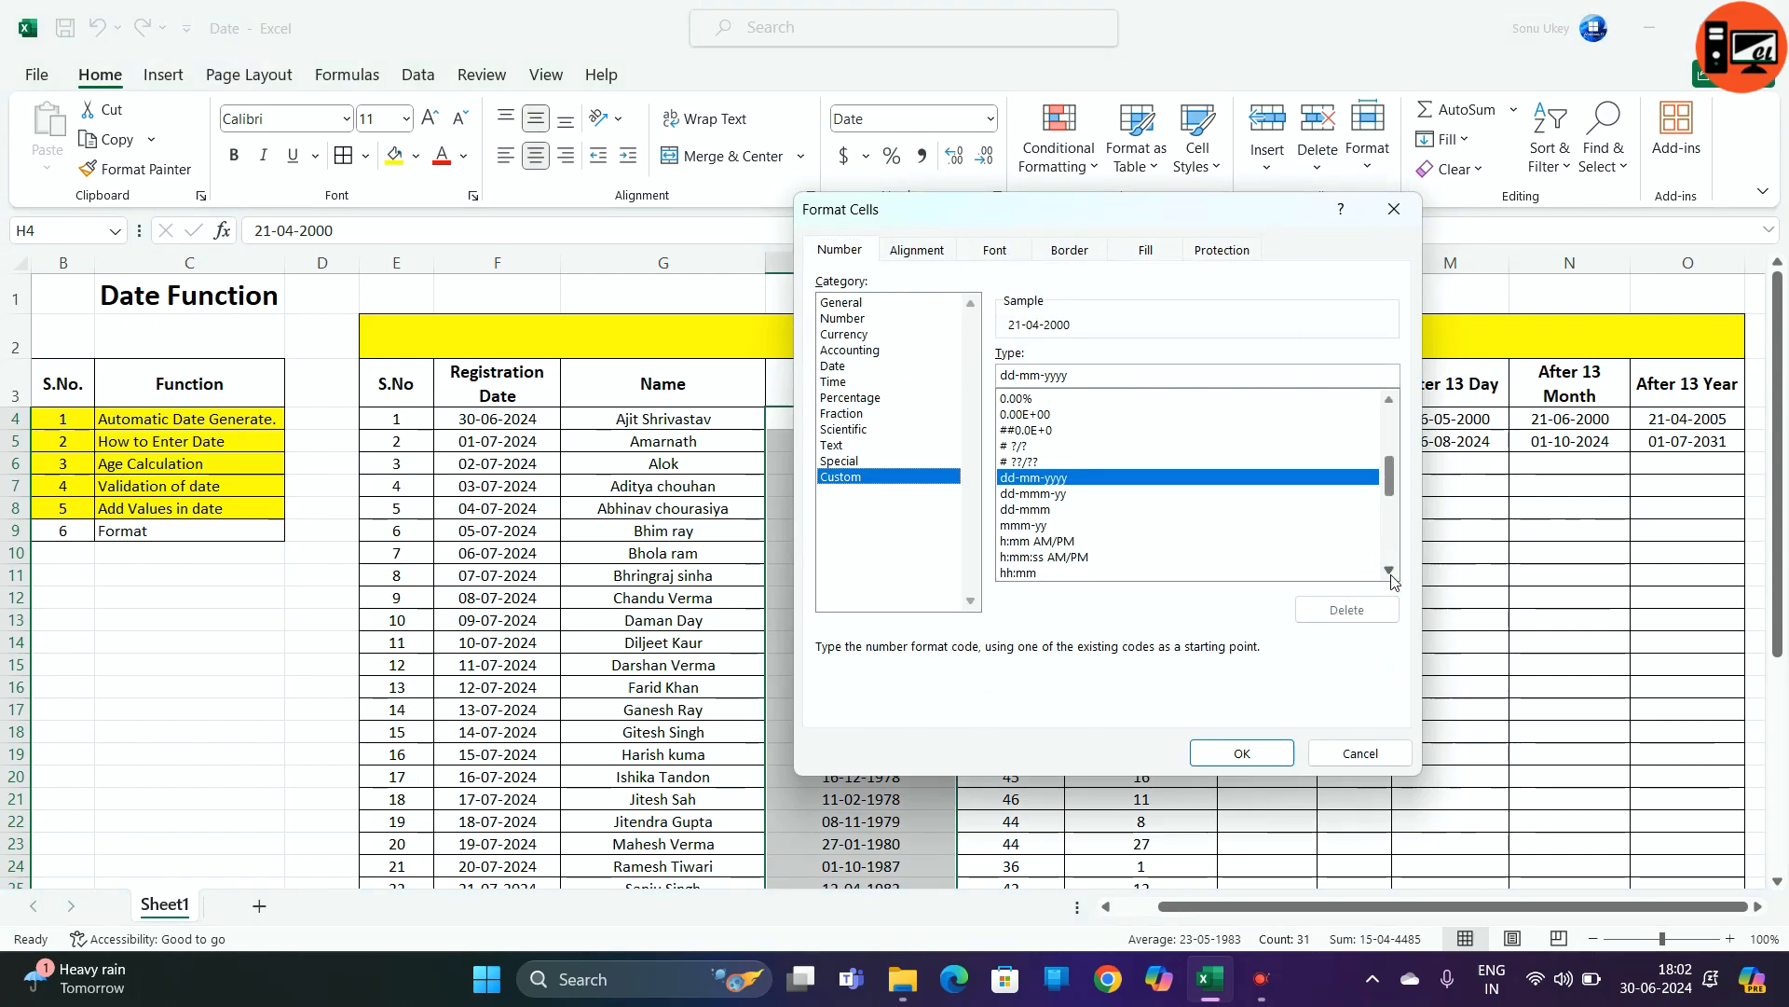
left_click(1390, 570)
left_click(1389, 569)
left_click(1389, 569)
left_click(1389, 571)
left_click(1390, 570)
left_click(1390, 571)
left_click(1389, 571)
left_click(1389, 571)
left_click(1390, 570)
left_click(1389, 571)
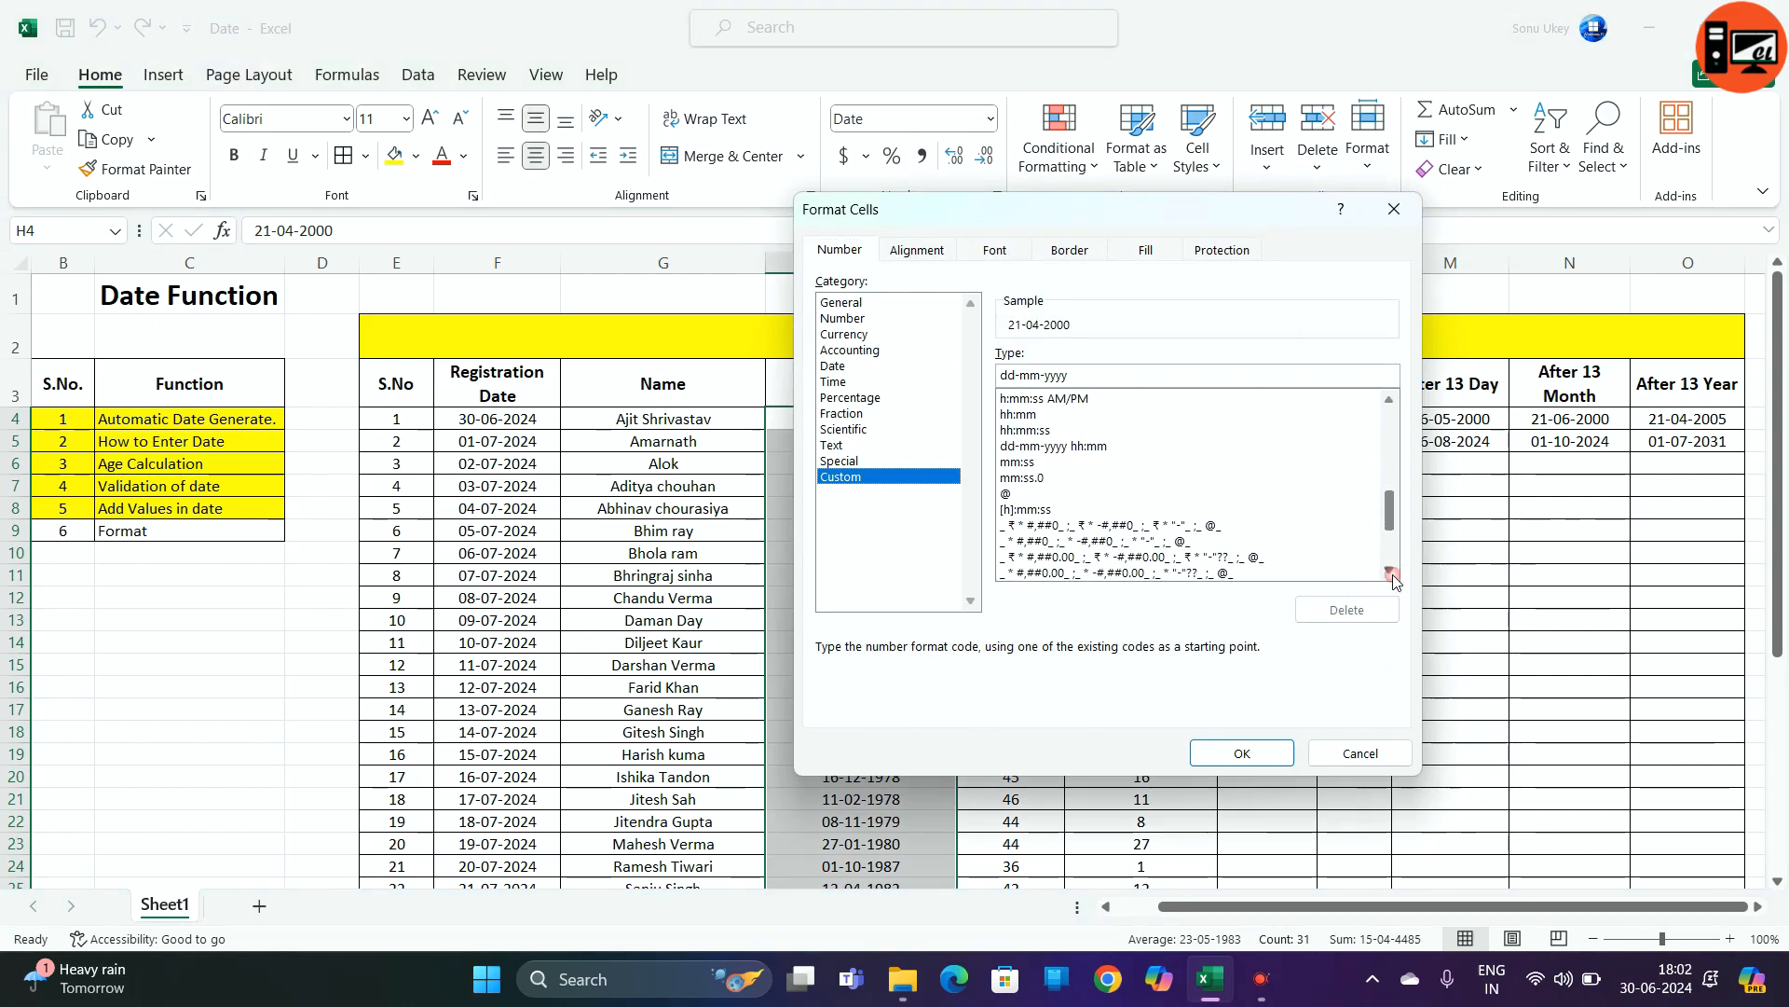
left_click(1389, 400)
left_click(1389, 400)
left_click(1390, 400)
left_click(1390, 400)
left_click(1390, 400)
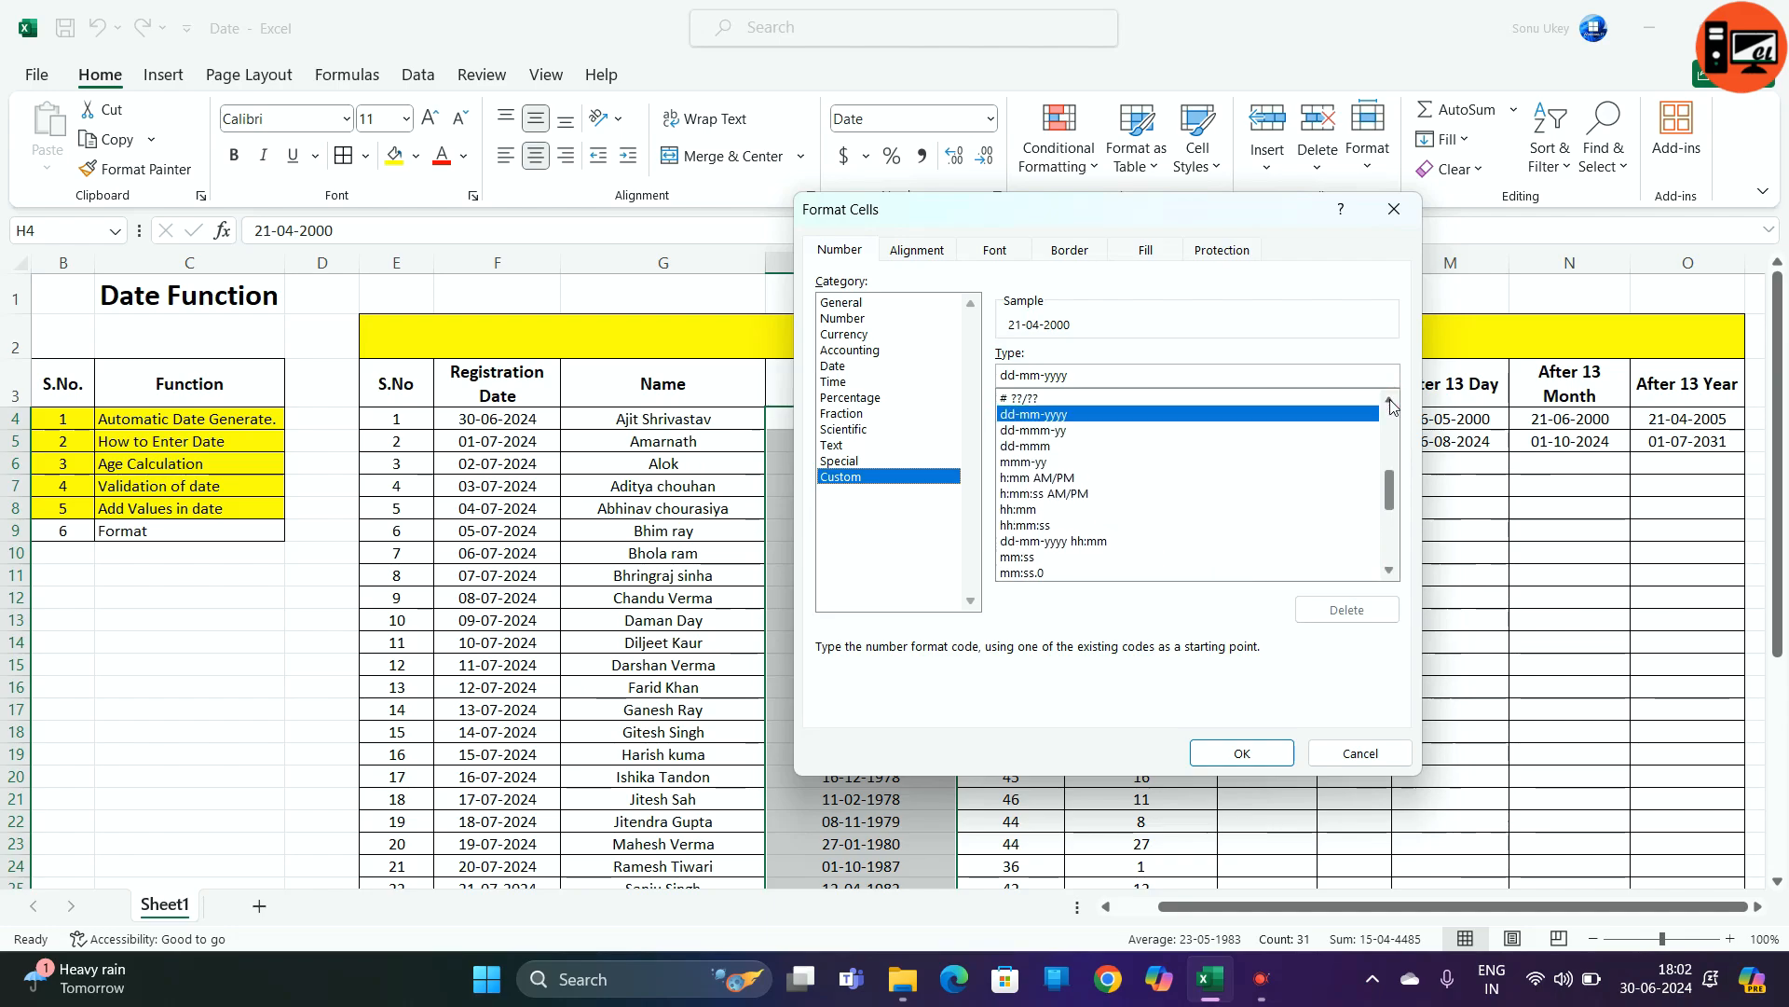
left_click(1390, 400)
left_click(1390, 400)
left_click(1389, 400)
left_click(1390, 399)
left_click(1389, 400)
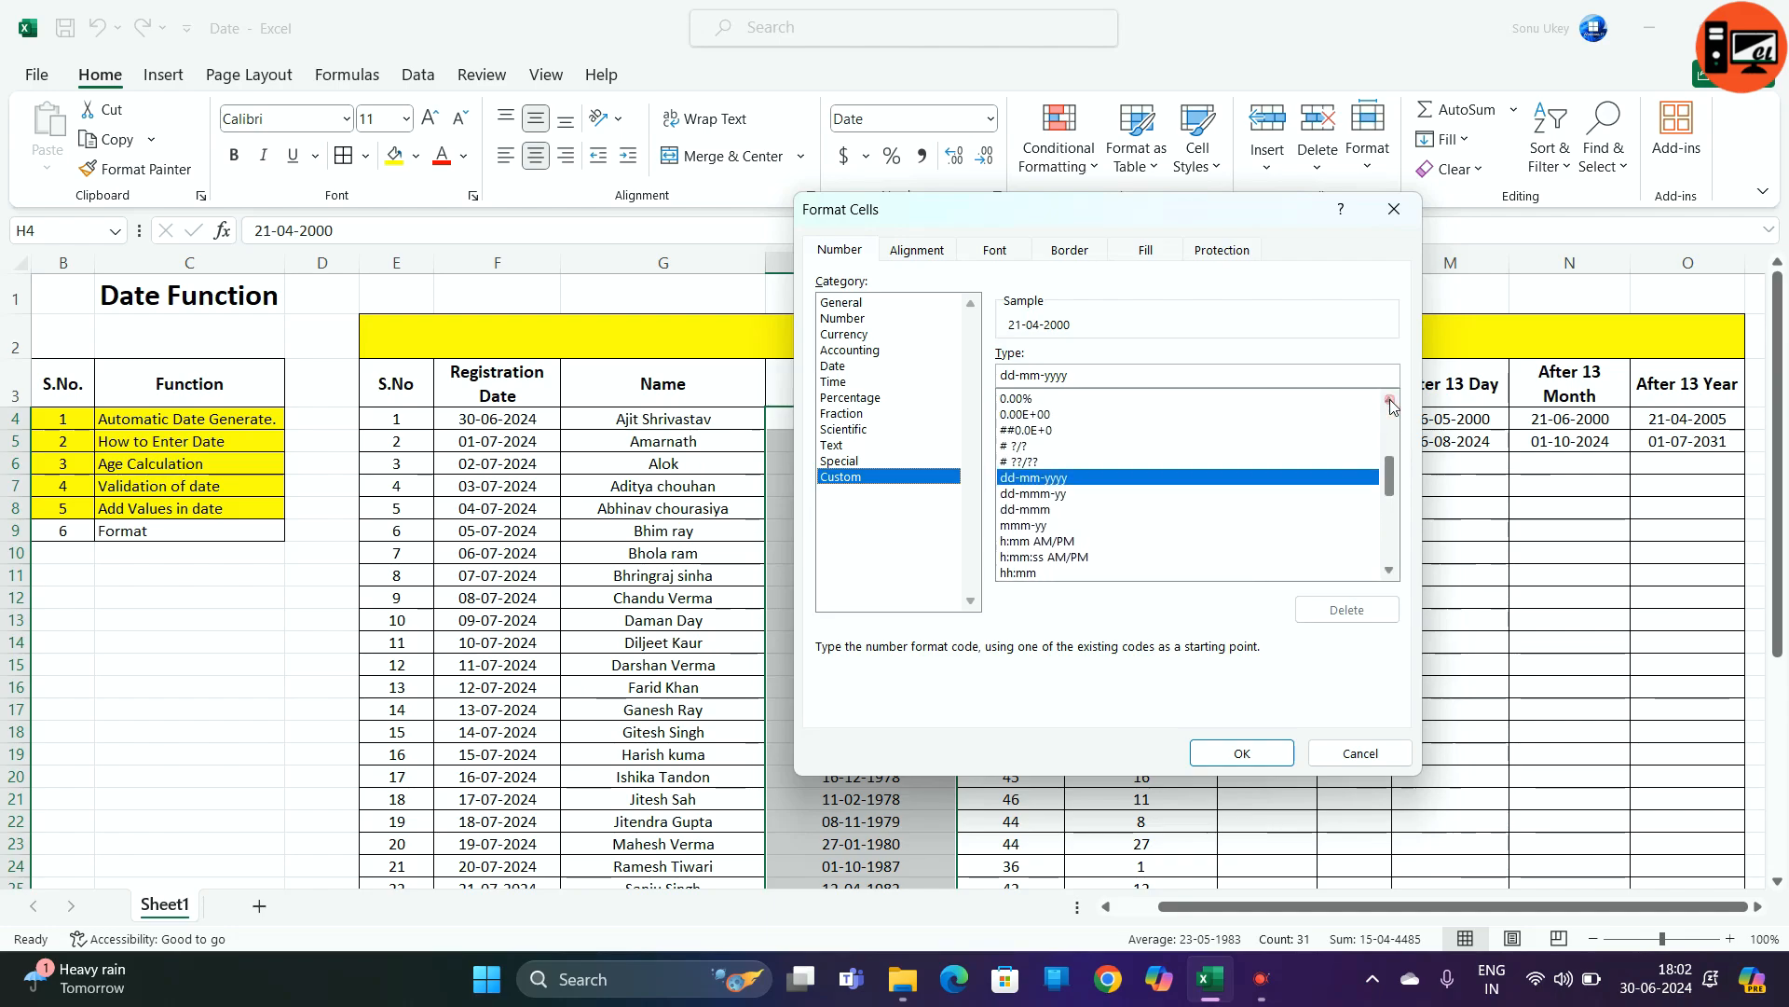
- Apply the custom format yyyy-mm-dd to the dates of birth in H4:H34
left_click_drag(1072, 375, 1002, 374)
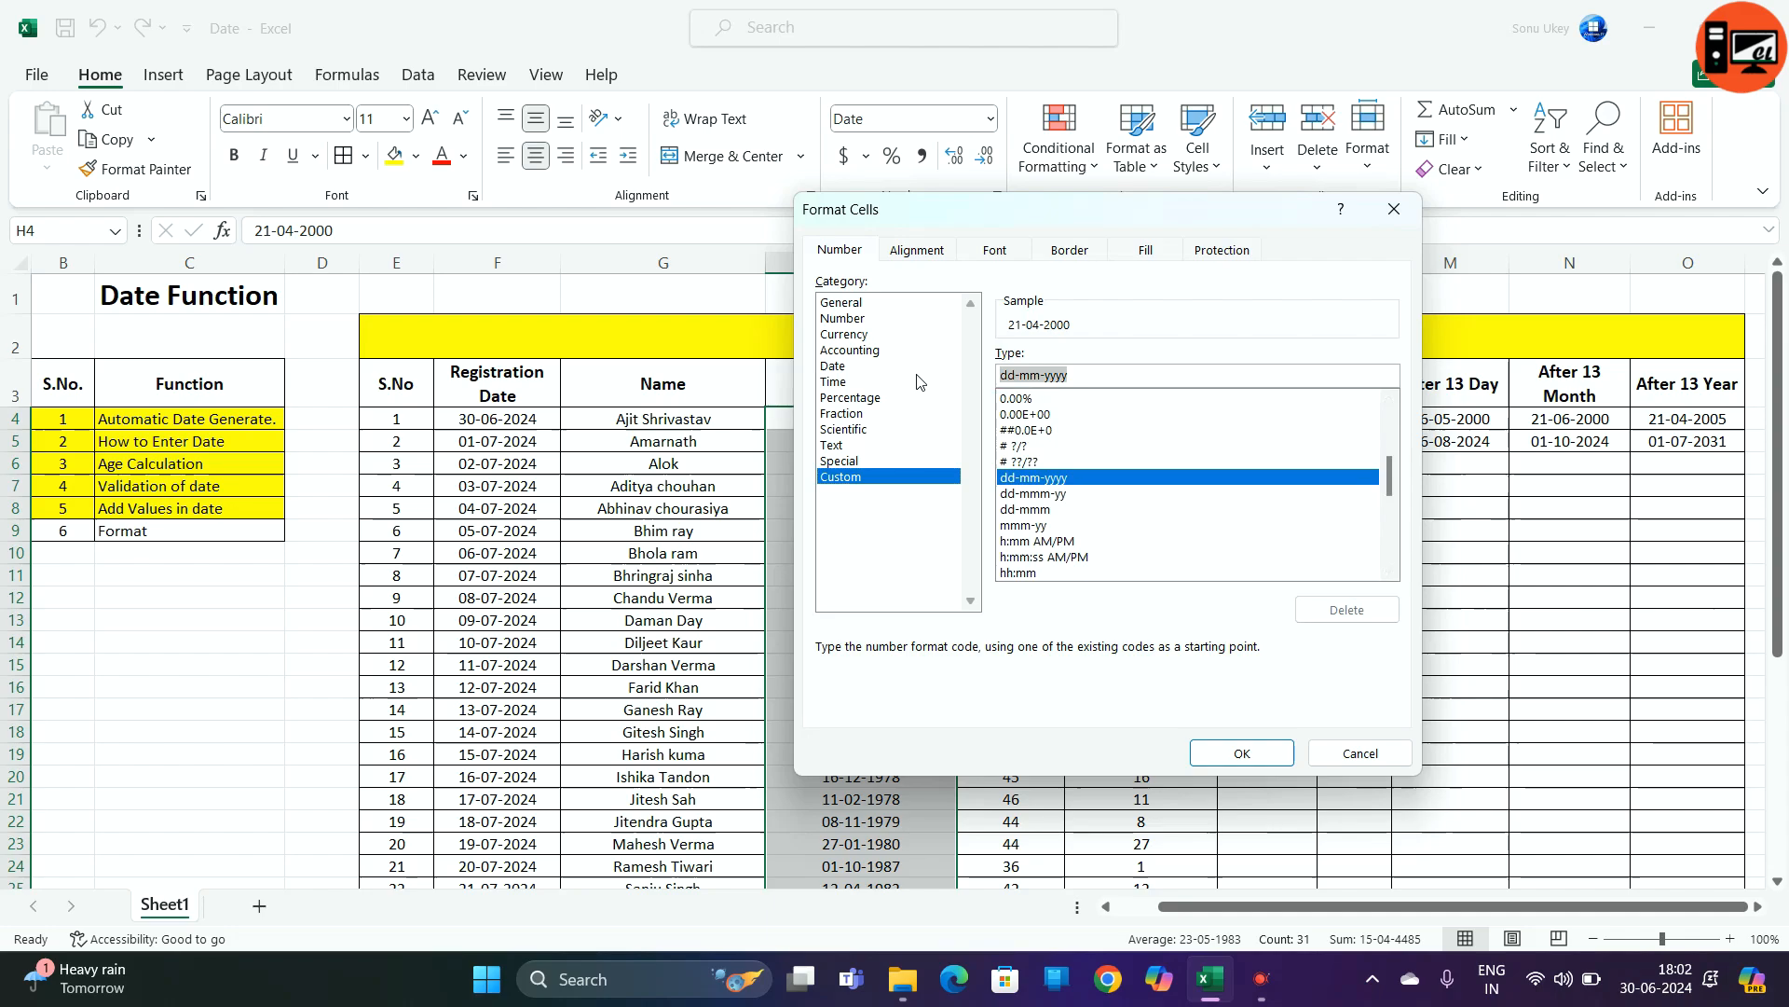
type("yyyy-mm-dd")
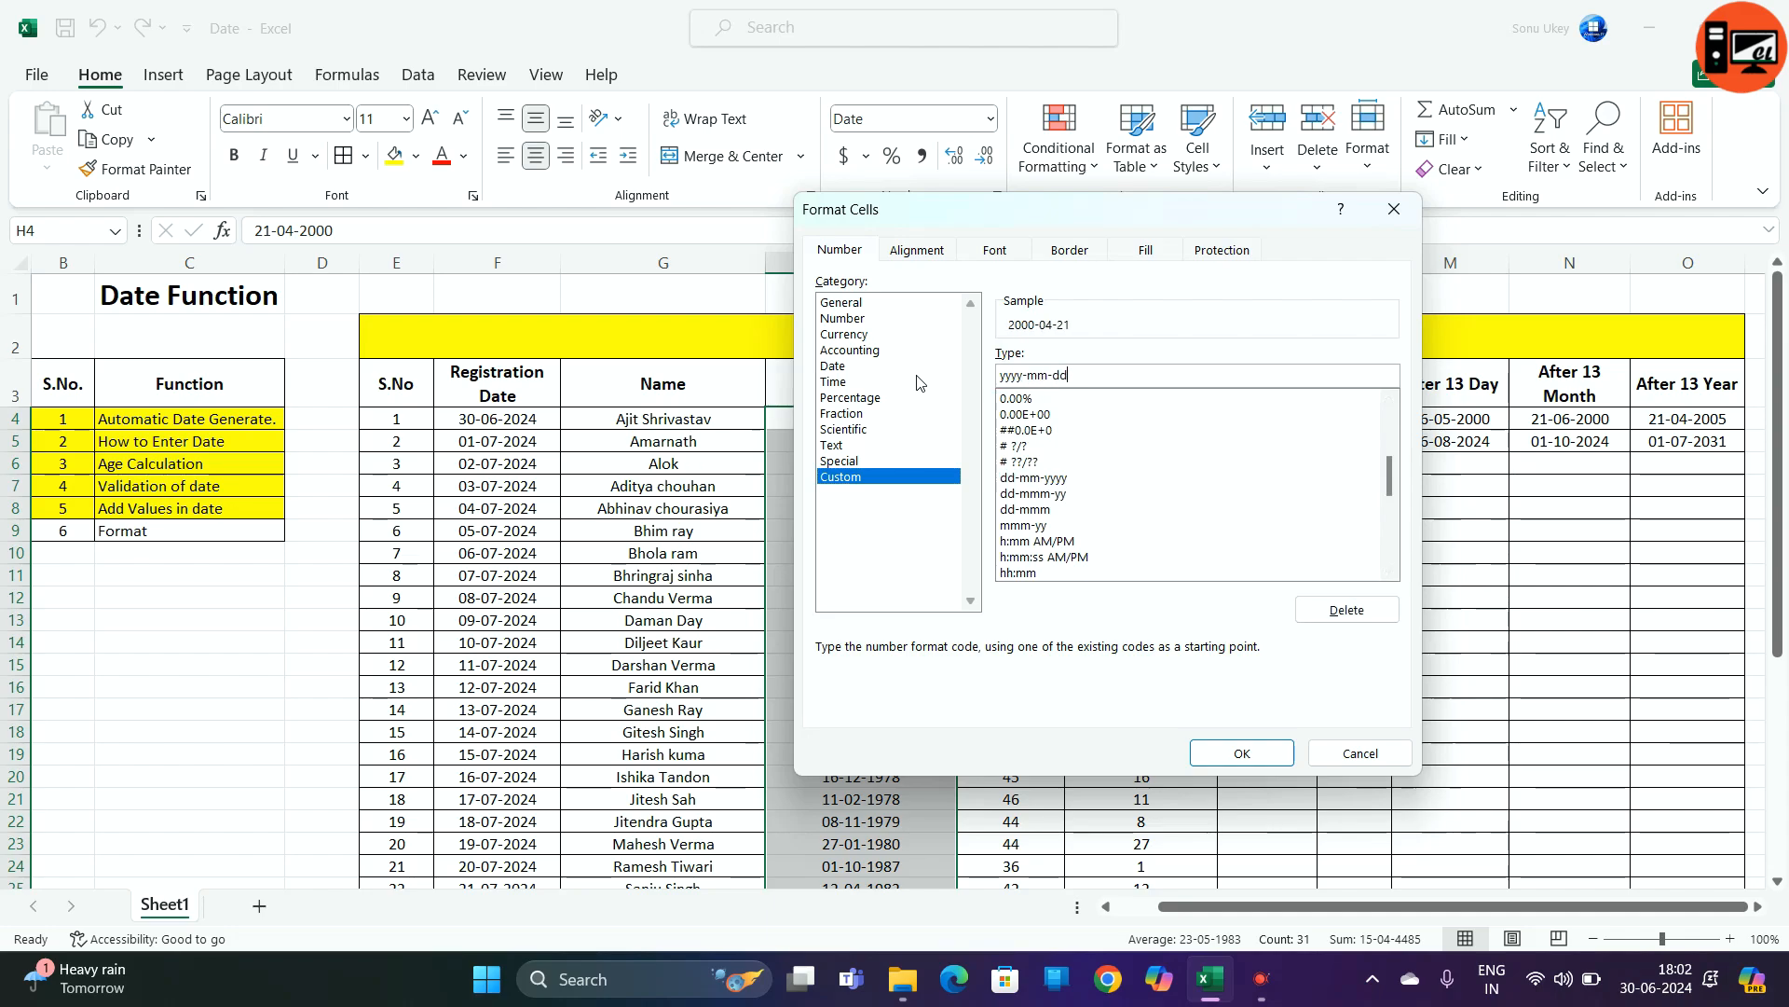
key("Return")
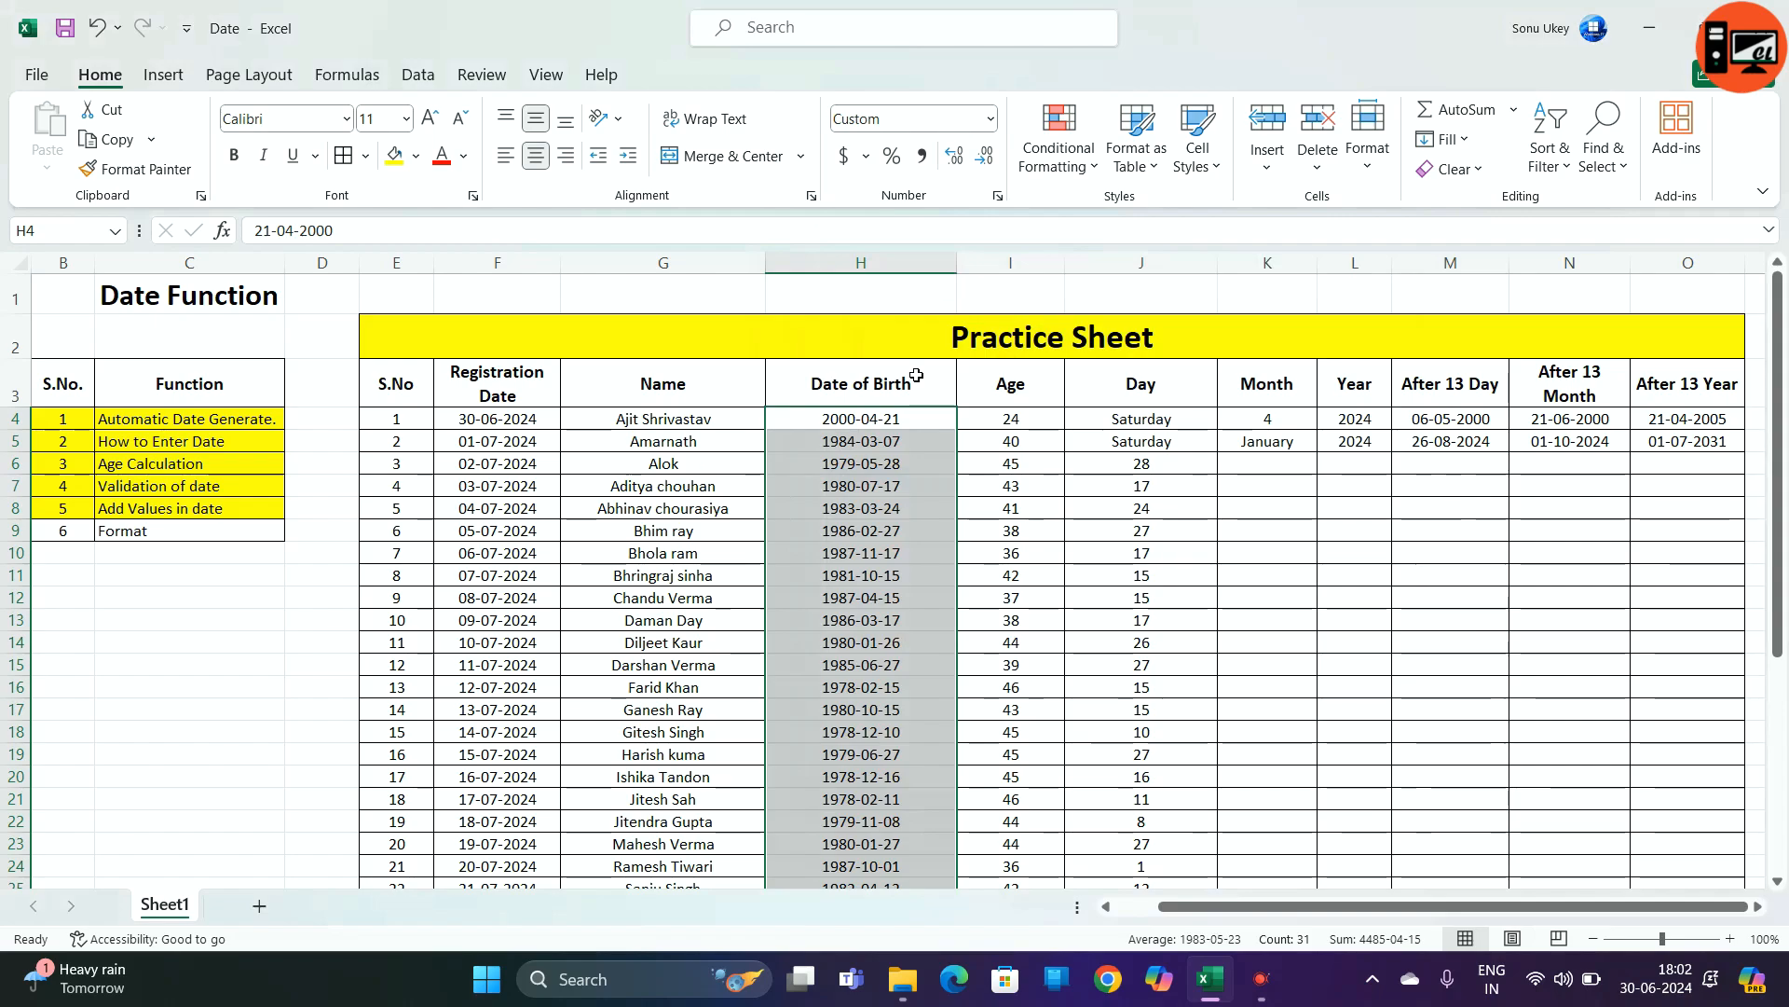
- Set the Date of Birth values in H4:H34 to the Short Date format
left_click_drag(858, 421, 858, 529)
left_click(859, 421)
key("ctrl+shift+Down")
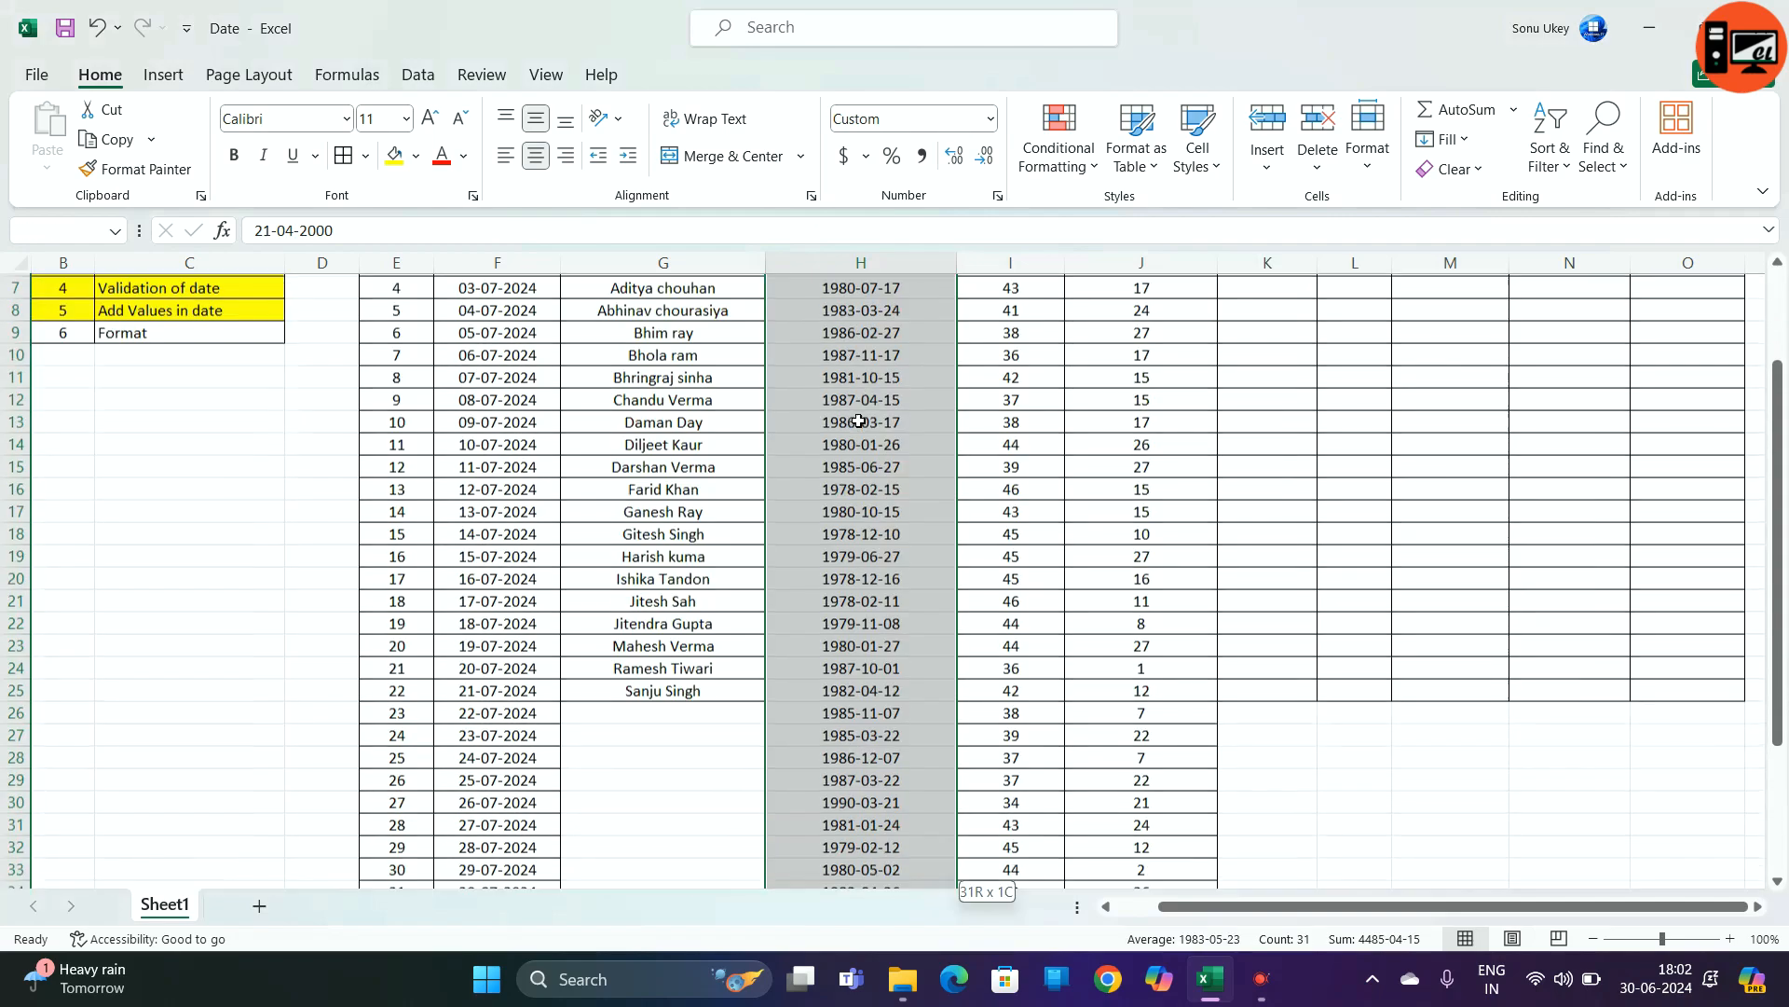
left_click(992, 121)
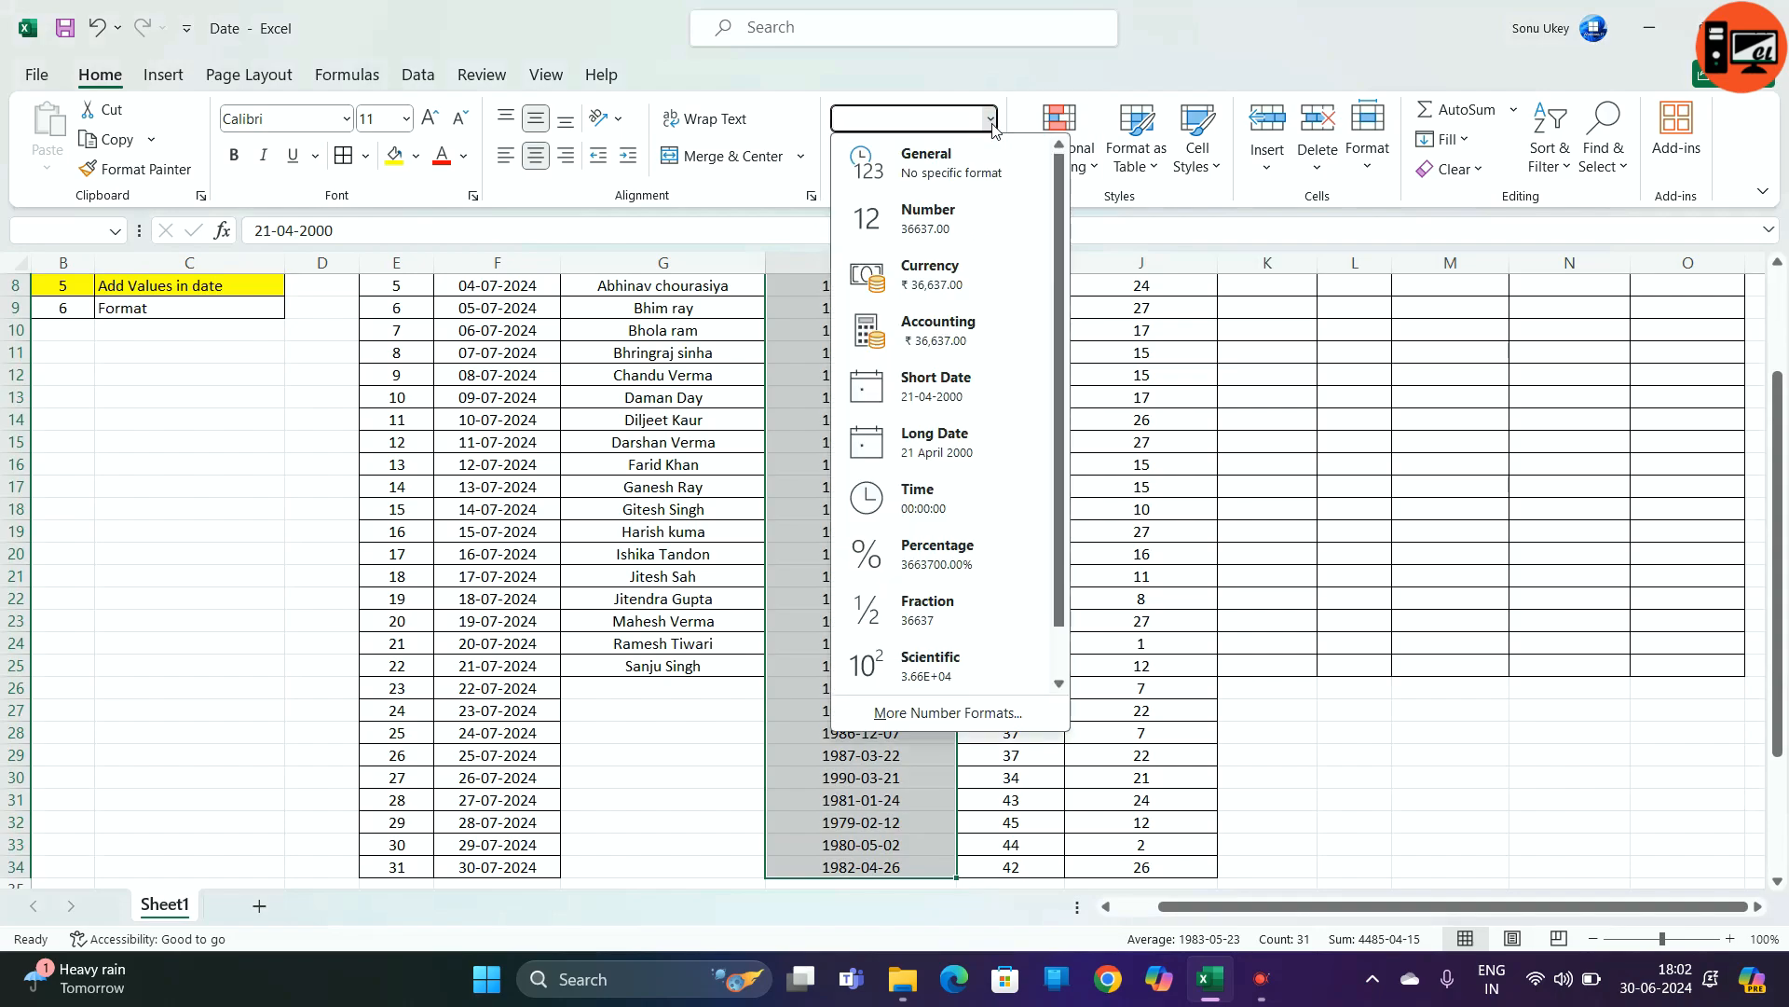
left_click(951, 401)
left_click(859, 463)
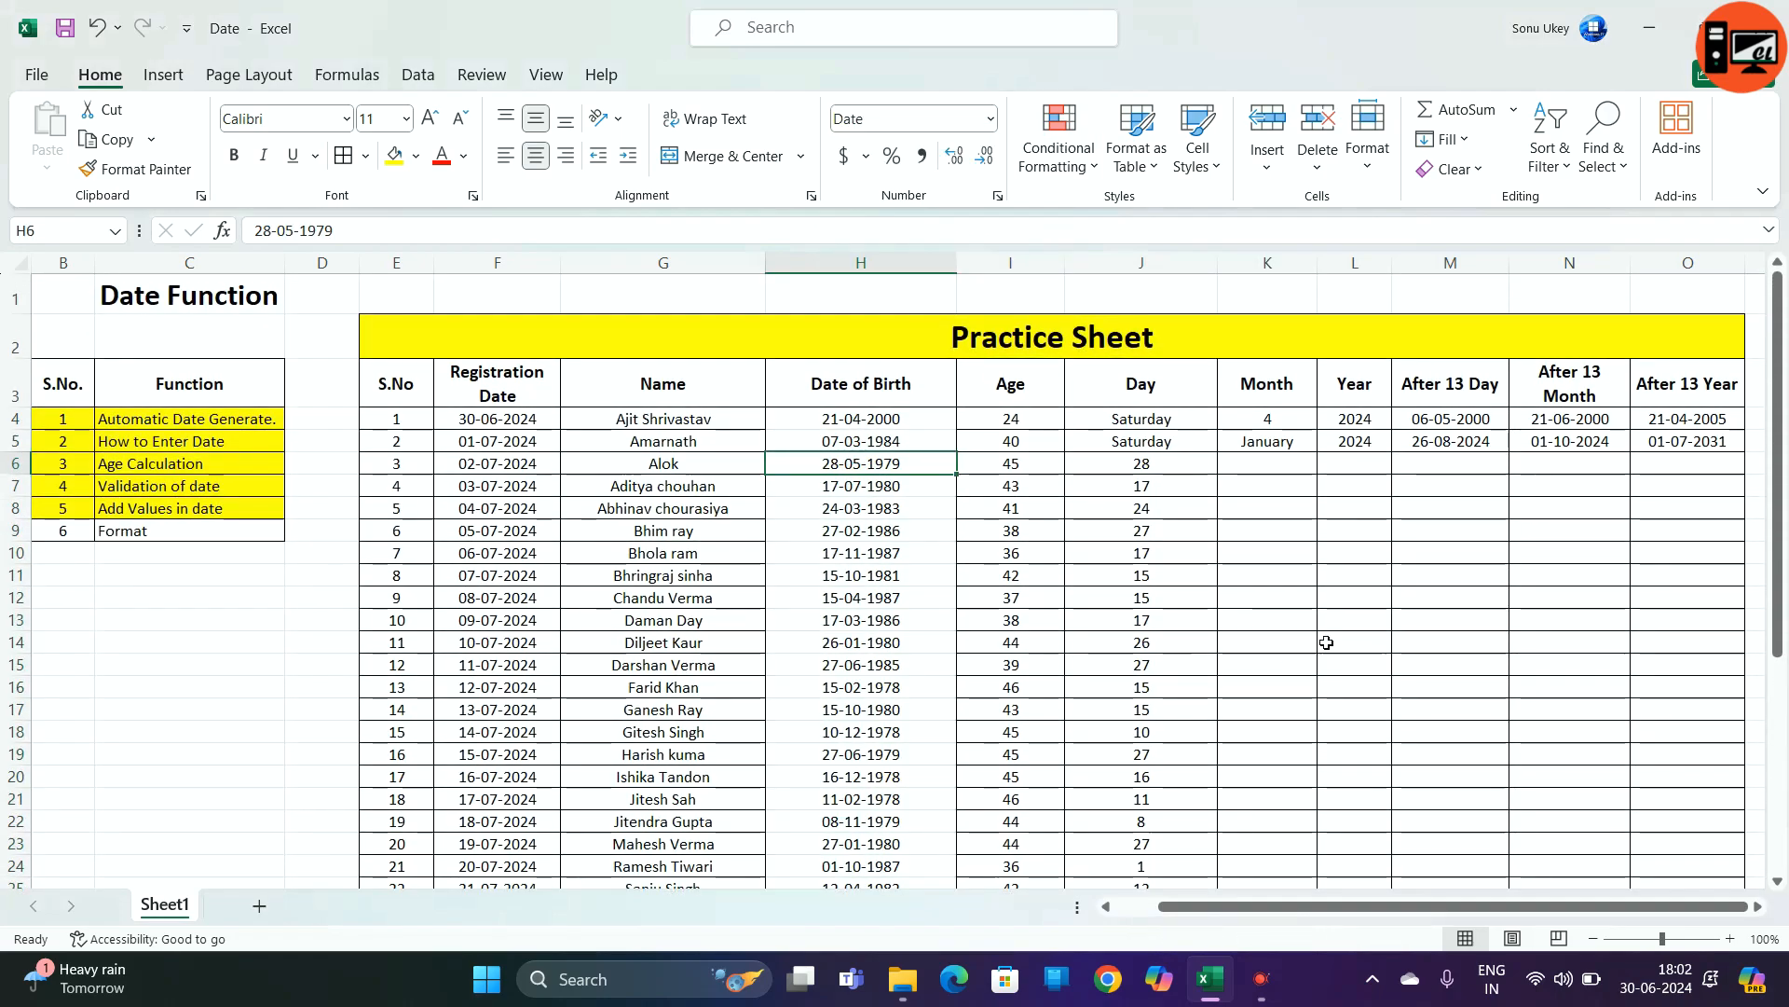
- Apply all borders to the whole Practice Sheet table from its title row down to row 34
left_click(397, 353)
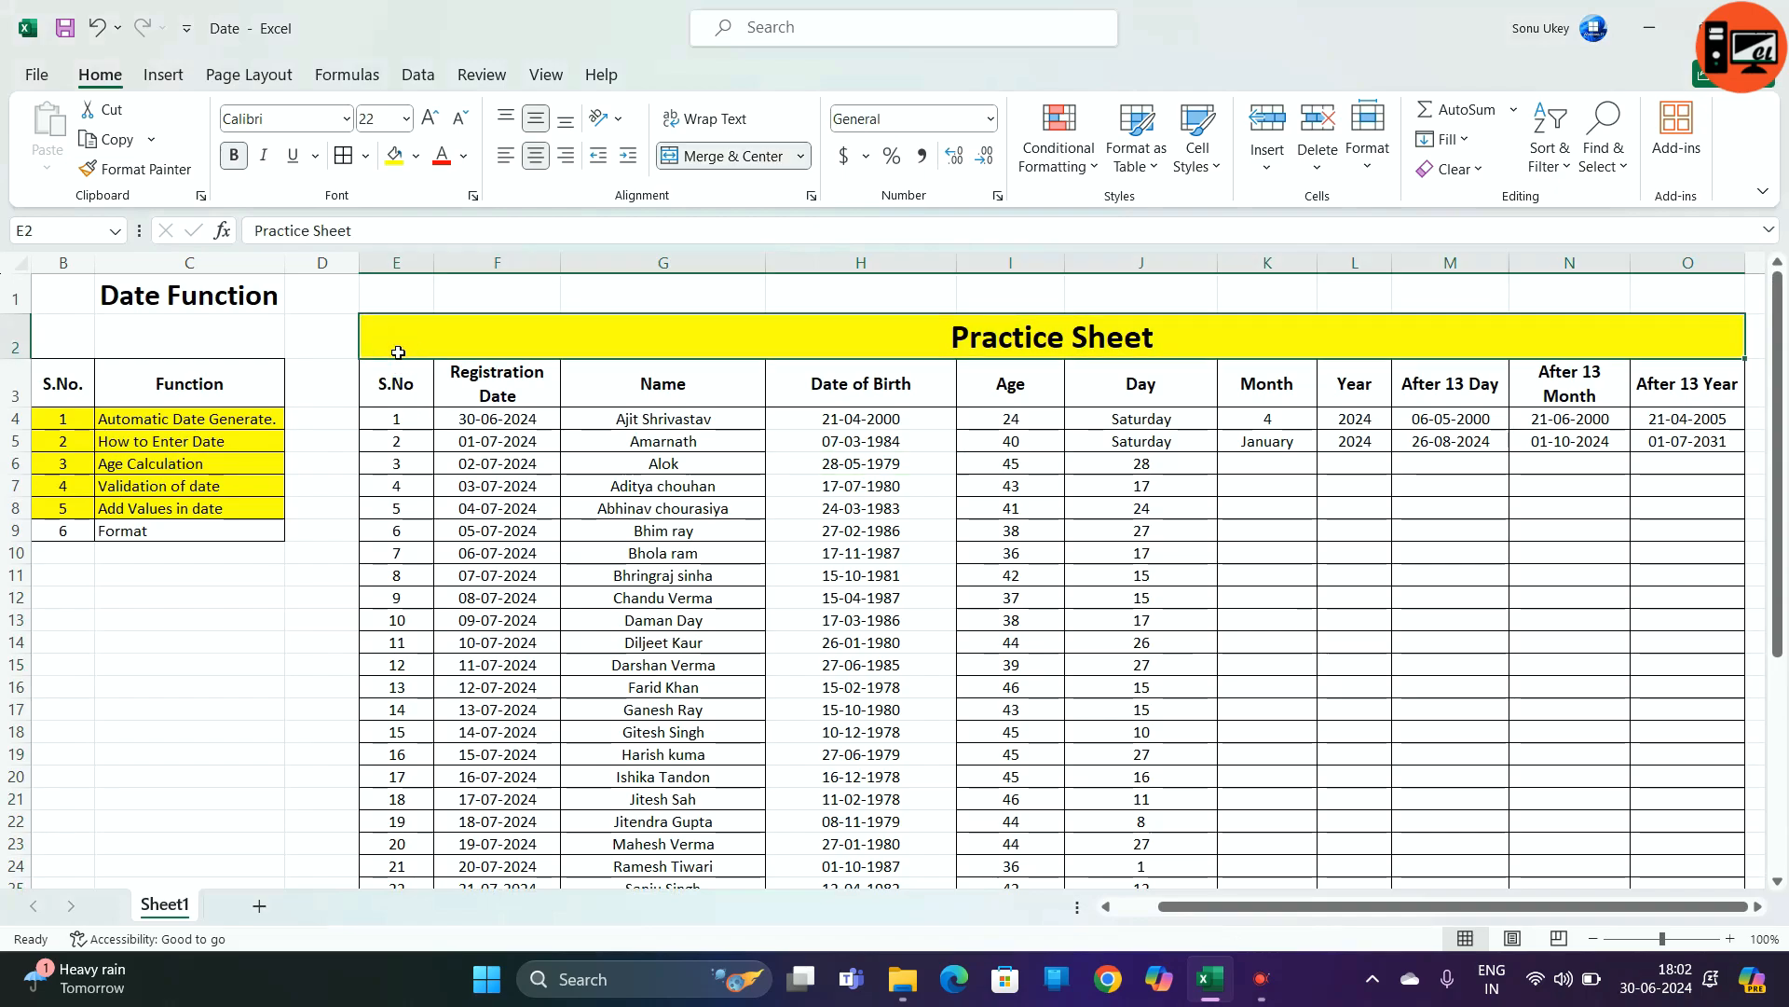
key("ctrl+shift+Down")
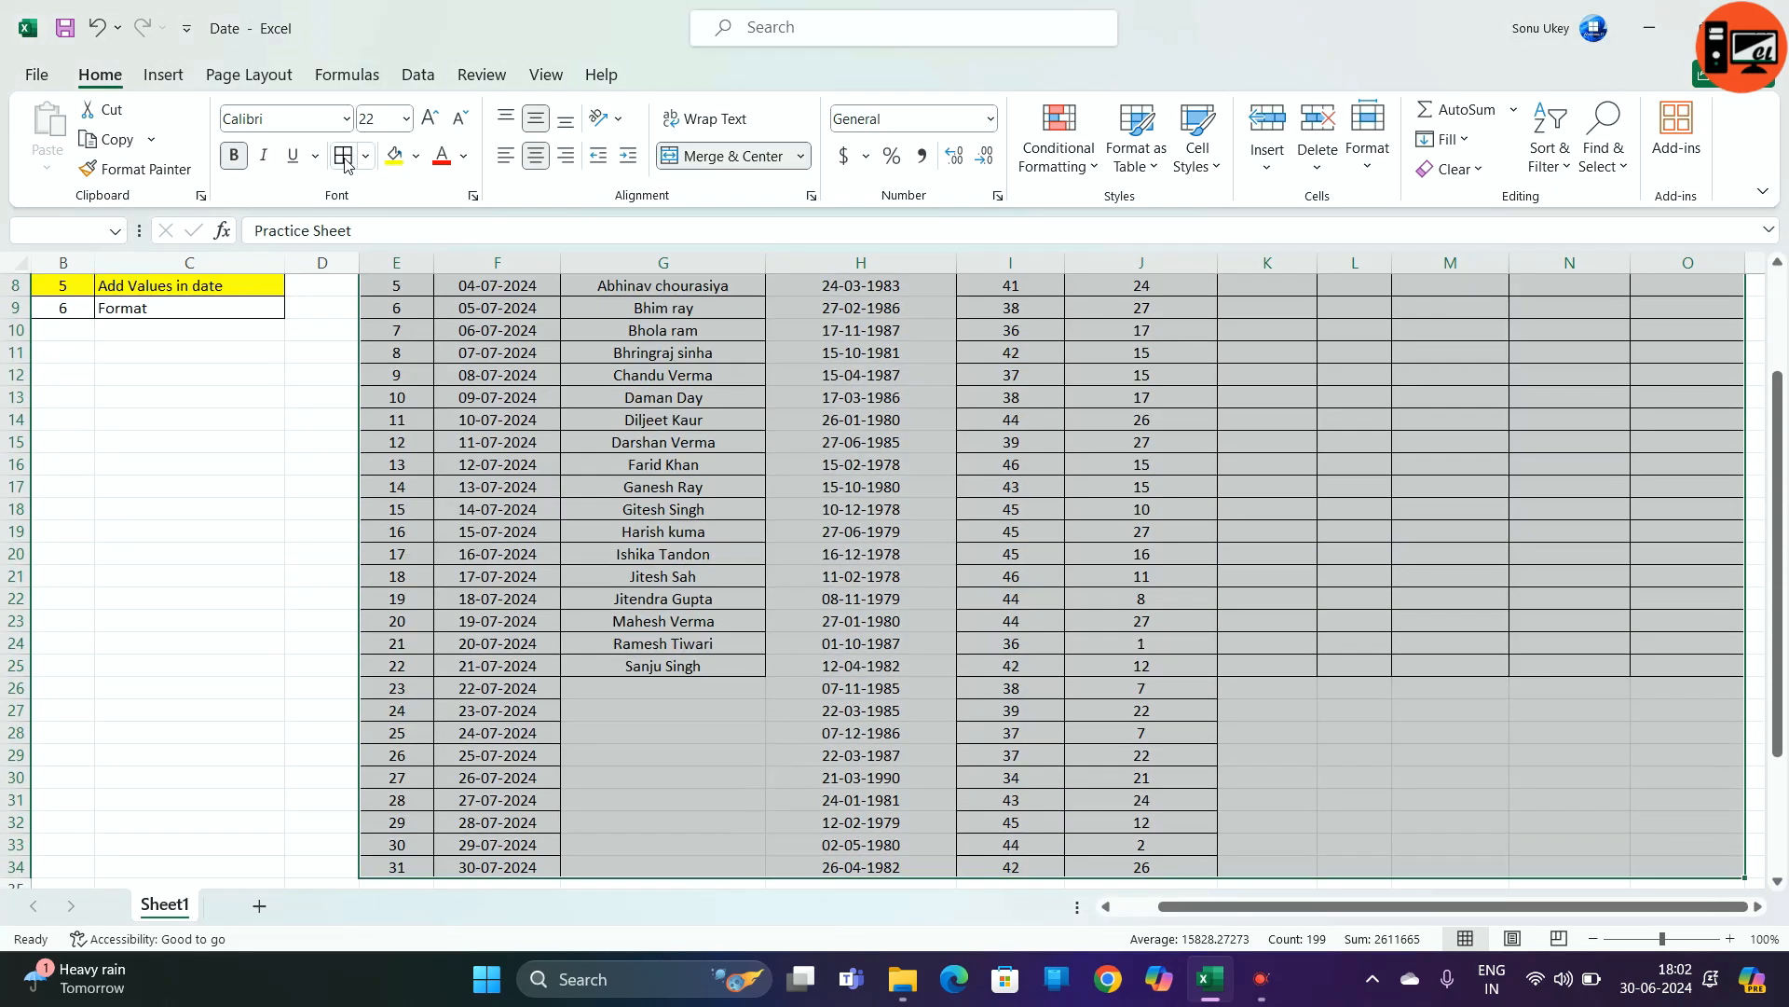
scroll(409, 362, "up", 3)
left_click(690, 458)
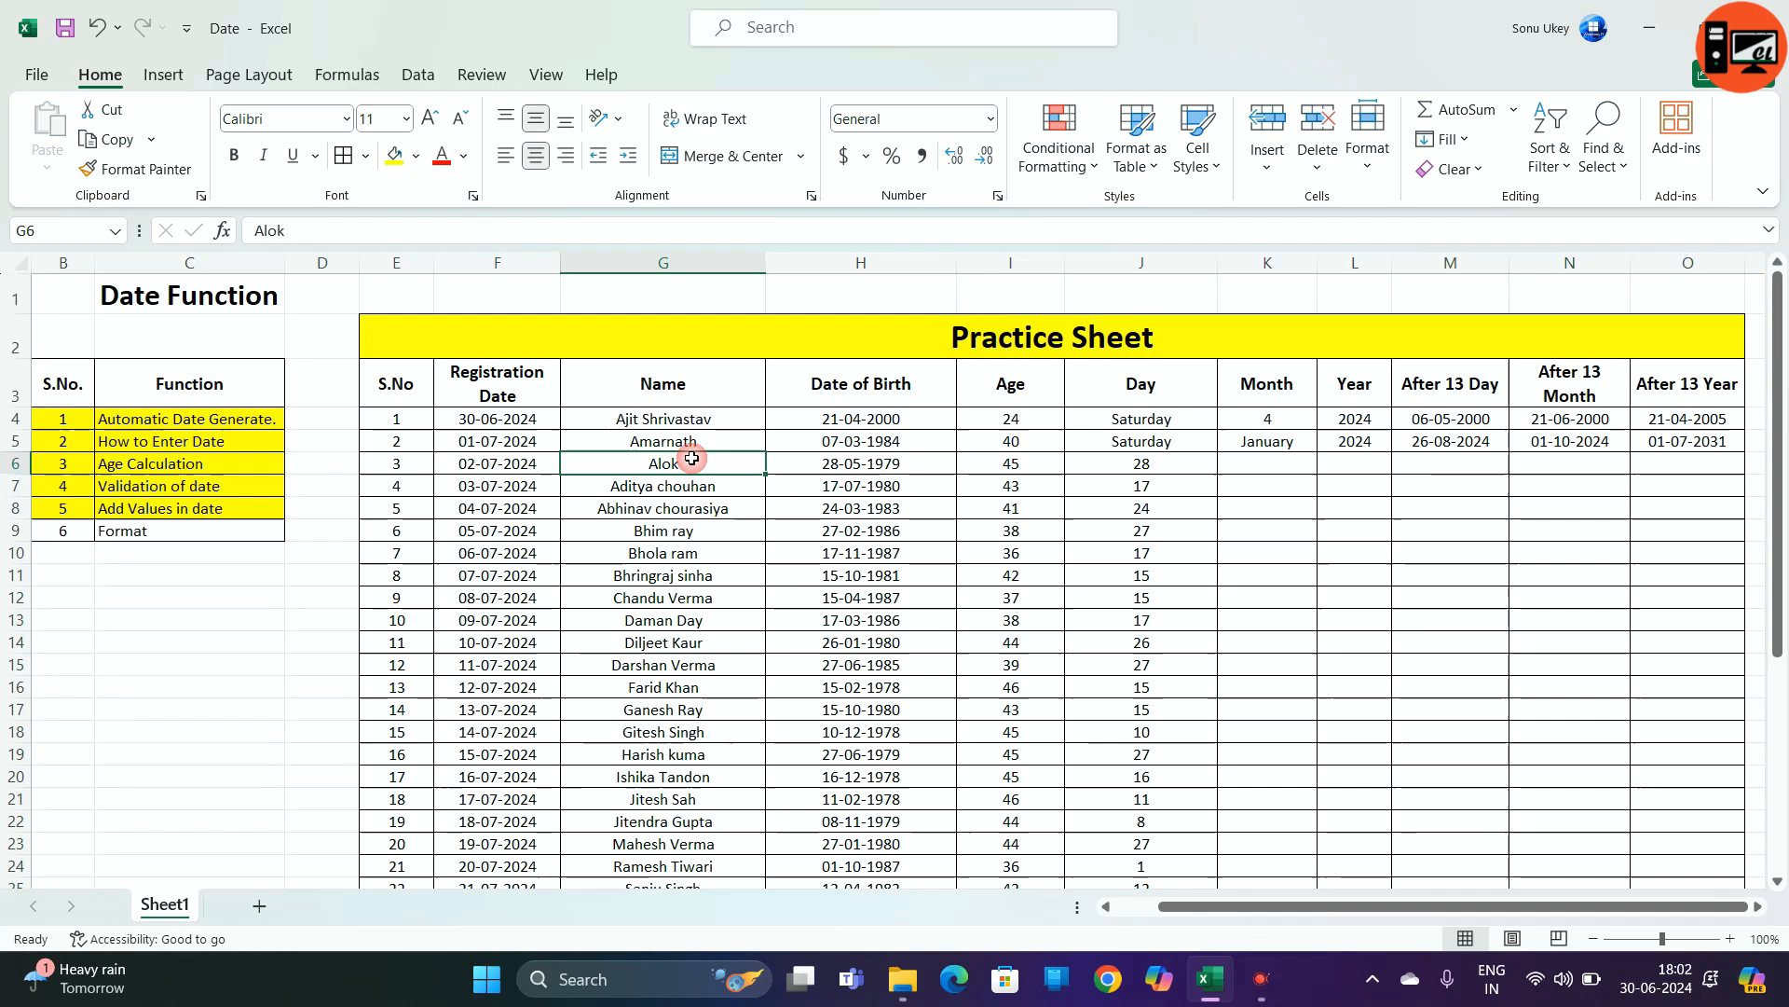
- Highlight the "Format" row of the function list in yellow, covering B9:C9
left_click_drag(37, 539, 126, 531)
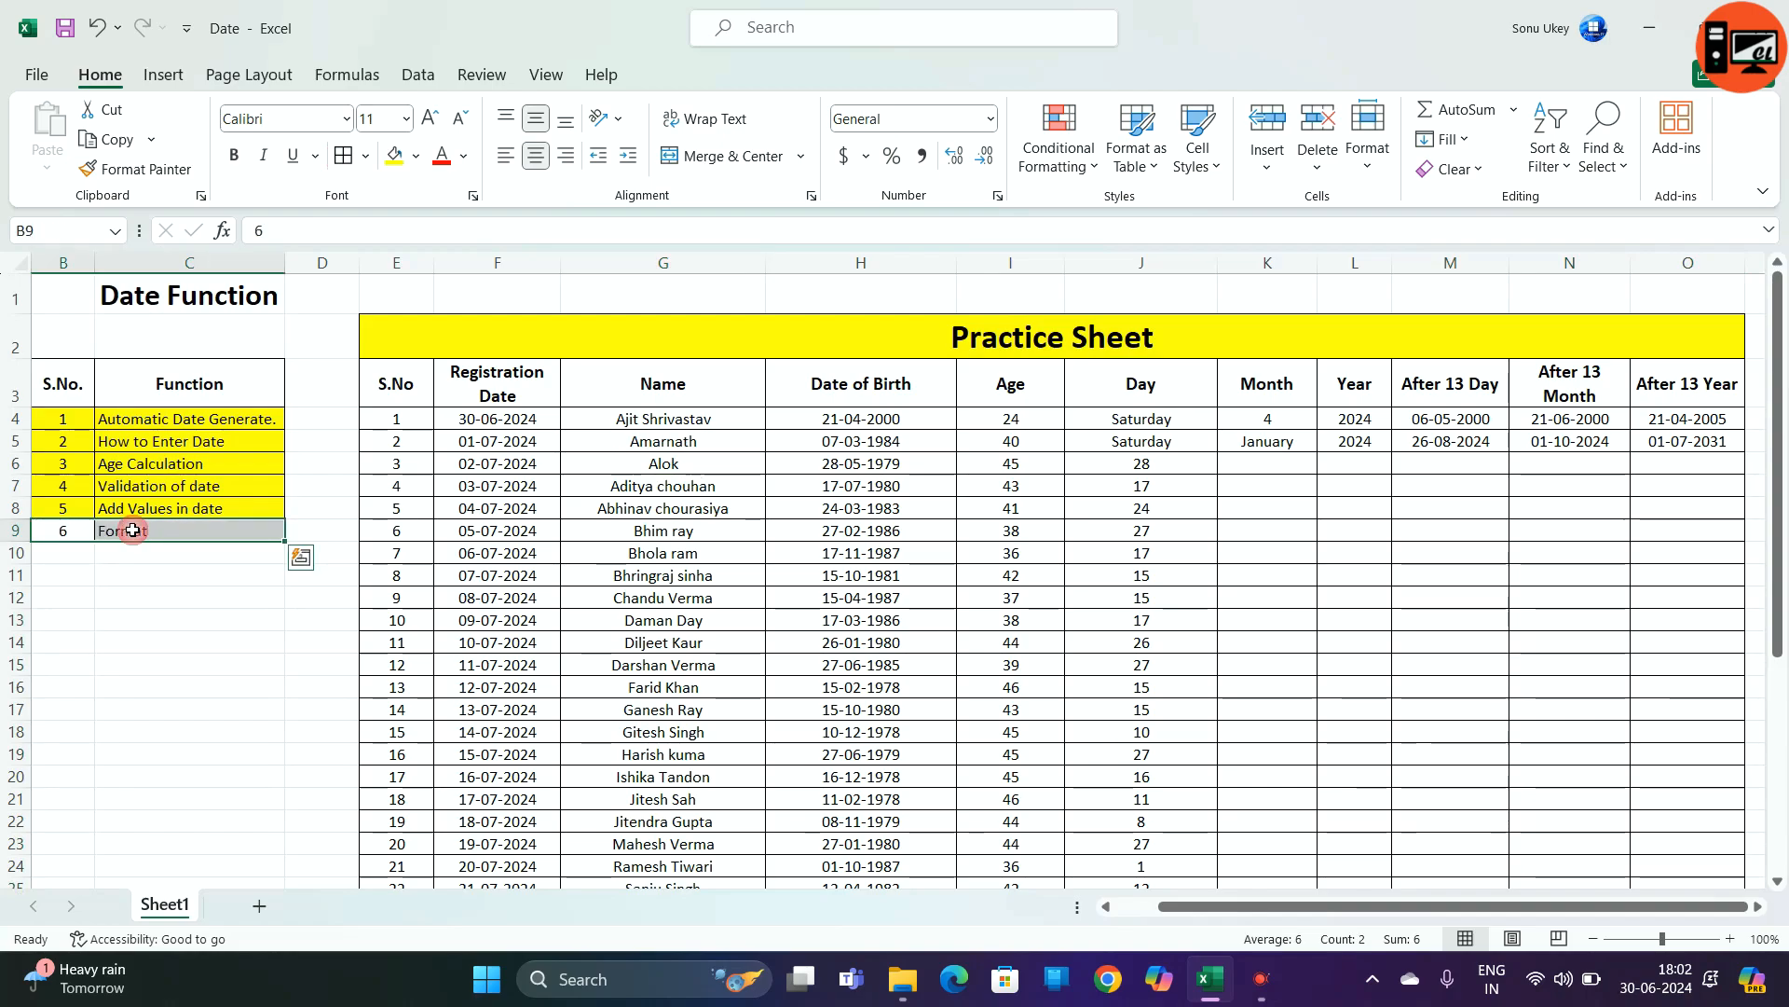
left_click(393, 157)
left_click(1258, 466)
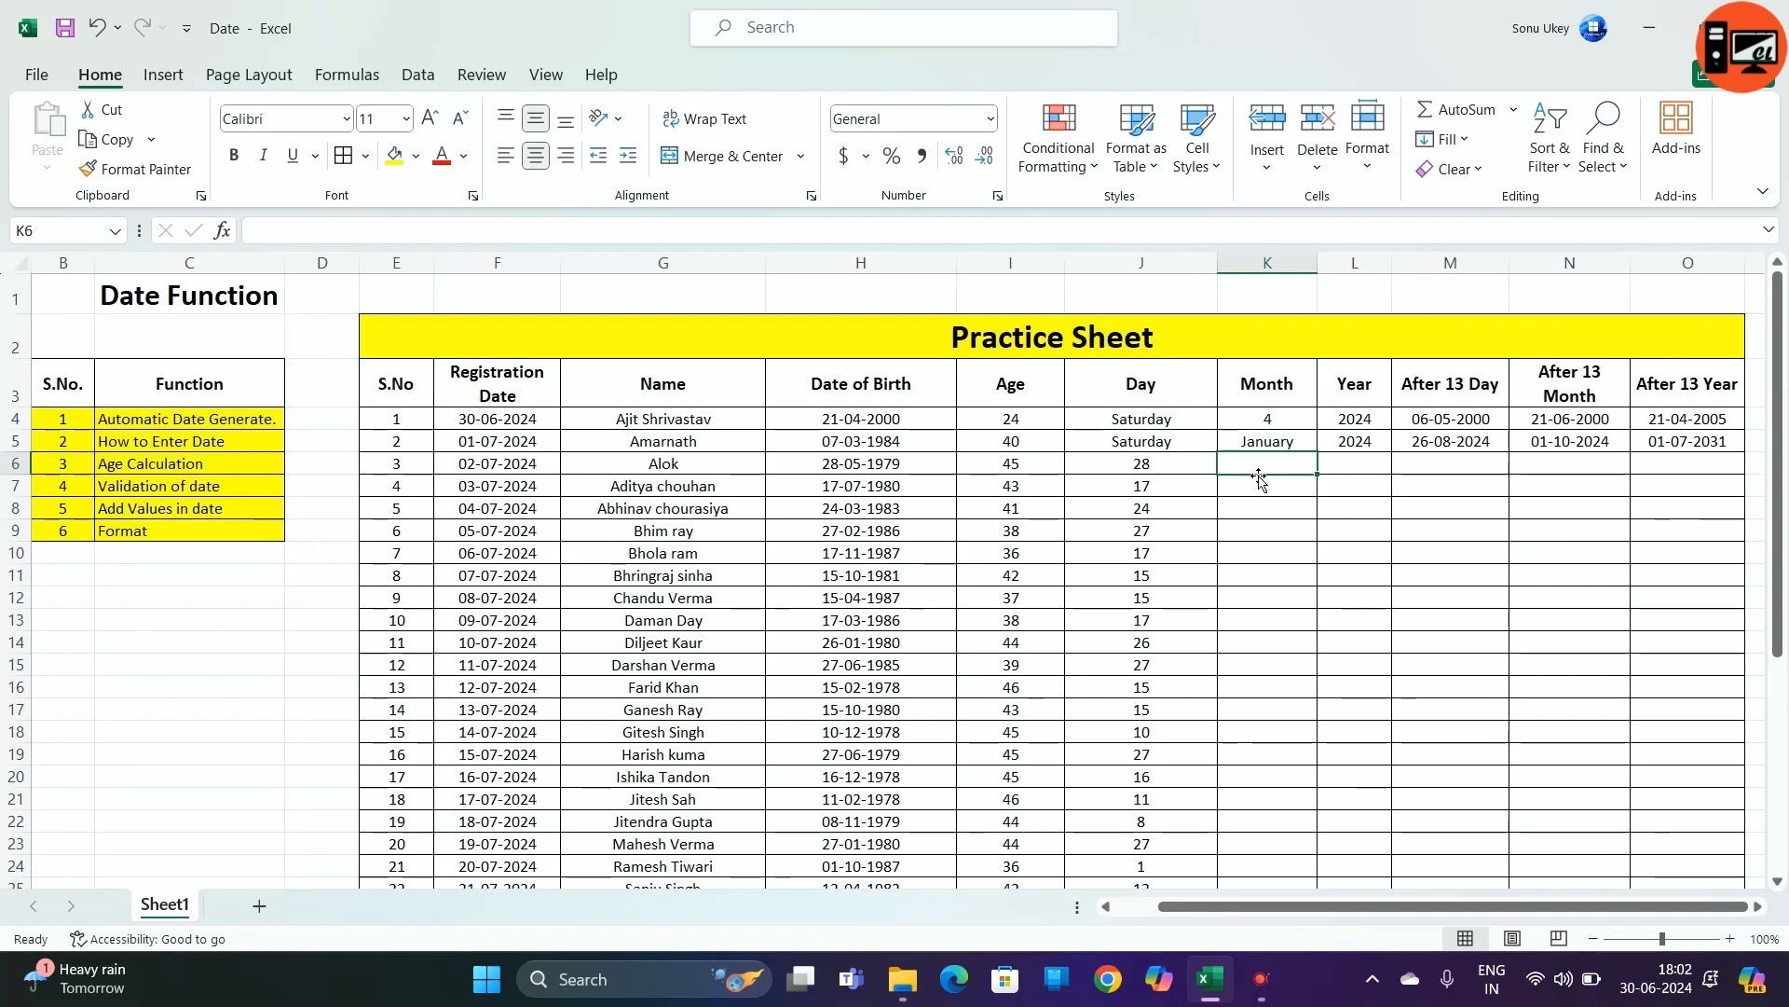